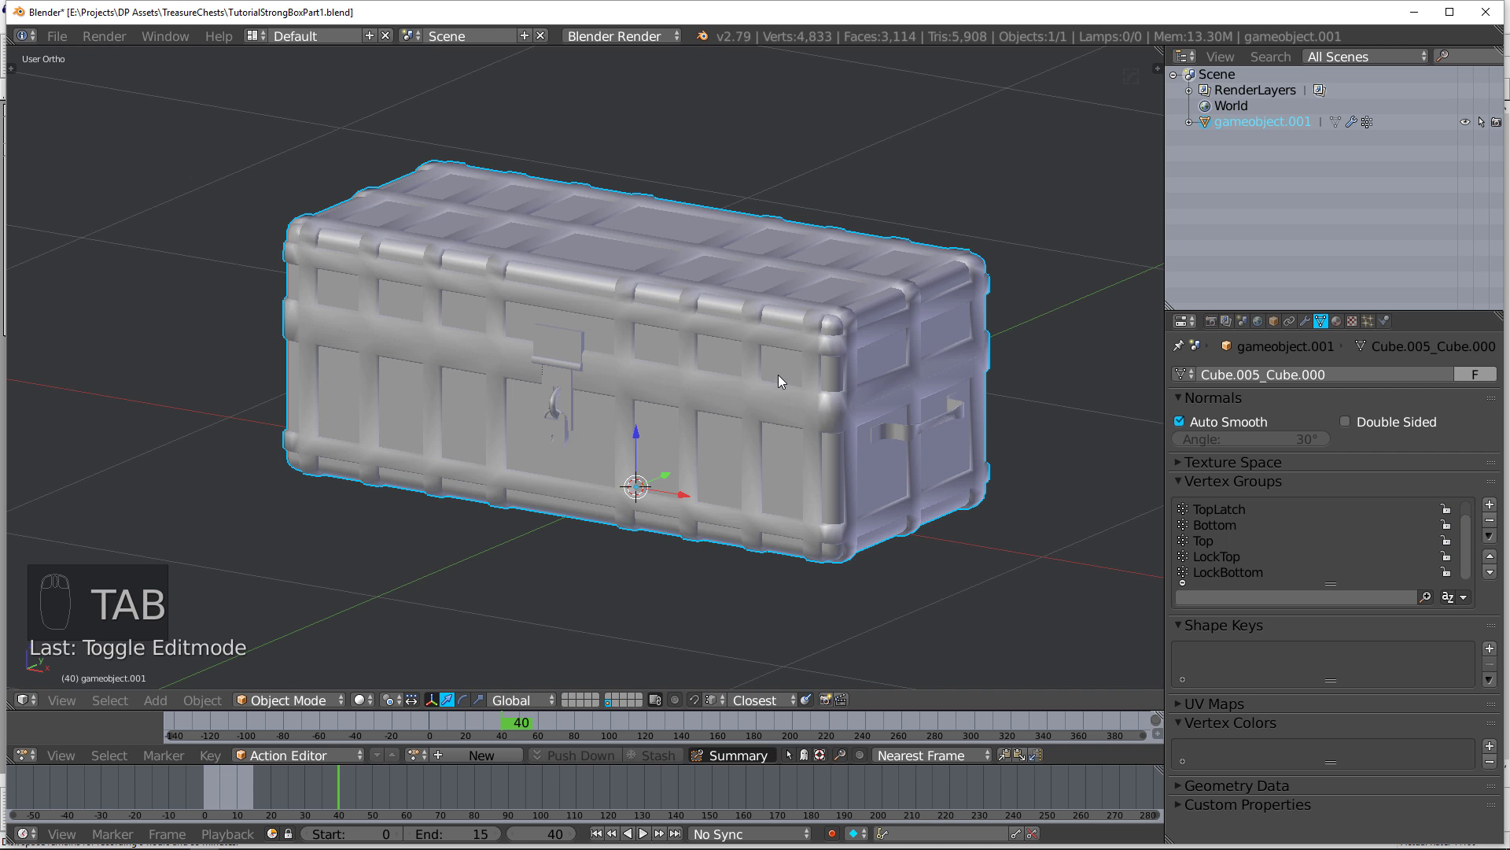
Step: Duplicate the whole chest in place and move the copy to layer 17
middle_drag(777, 375, 714, 378)
key(shift+d)
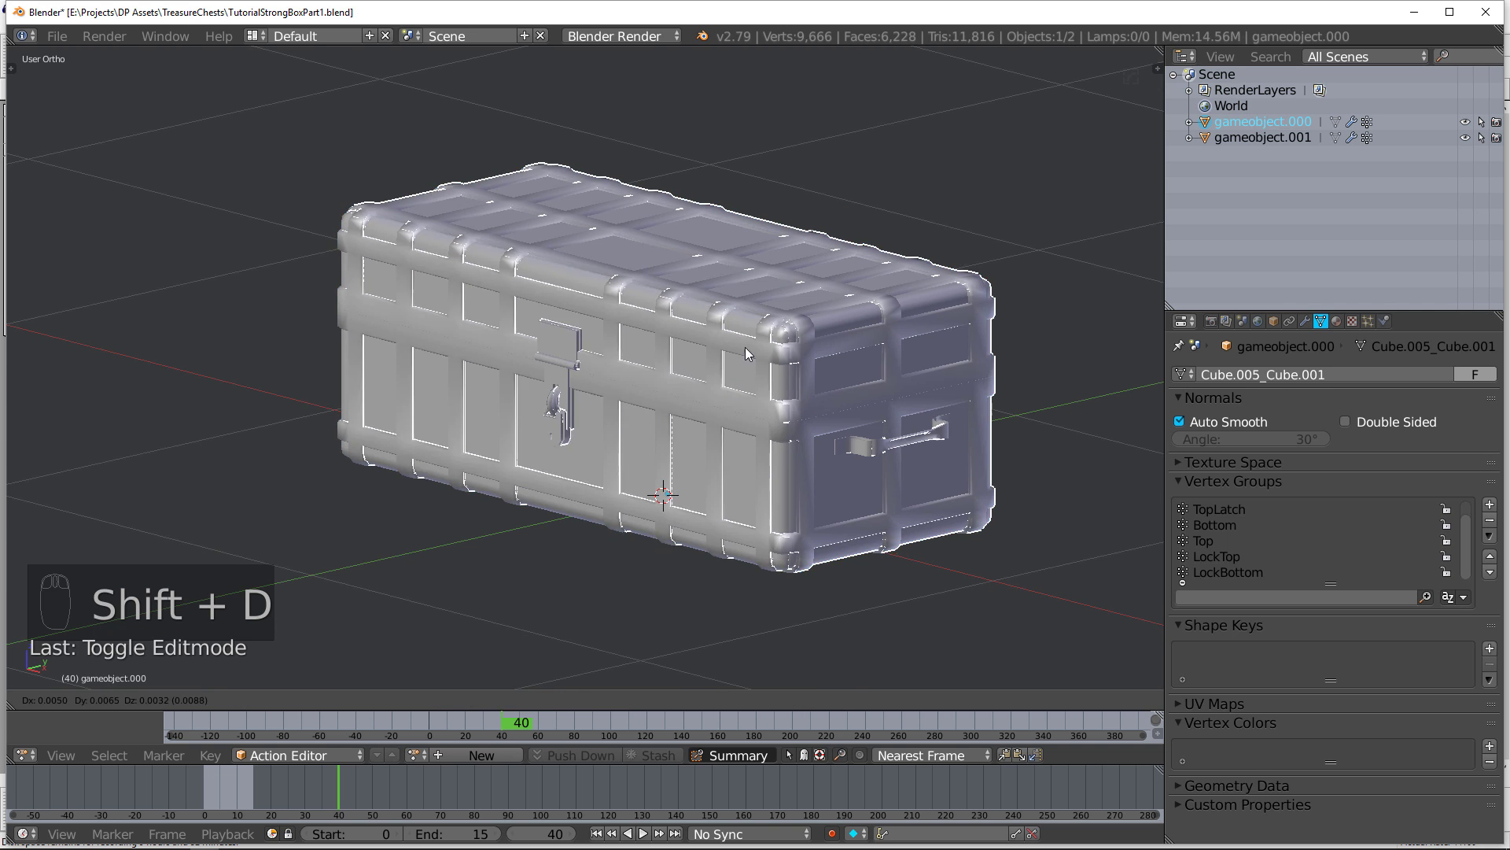
right_click(700, 308)
key(m)
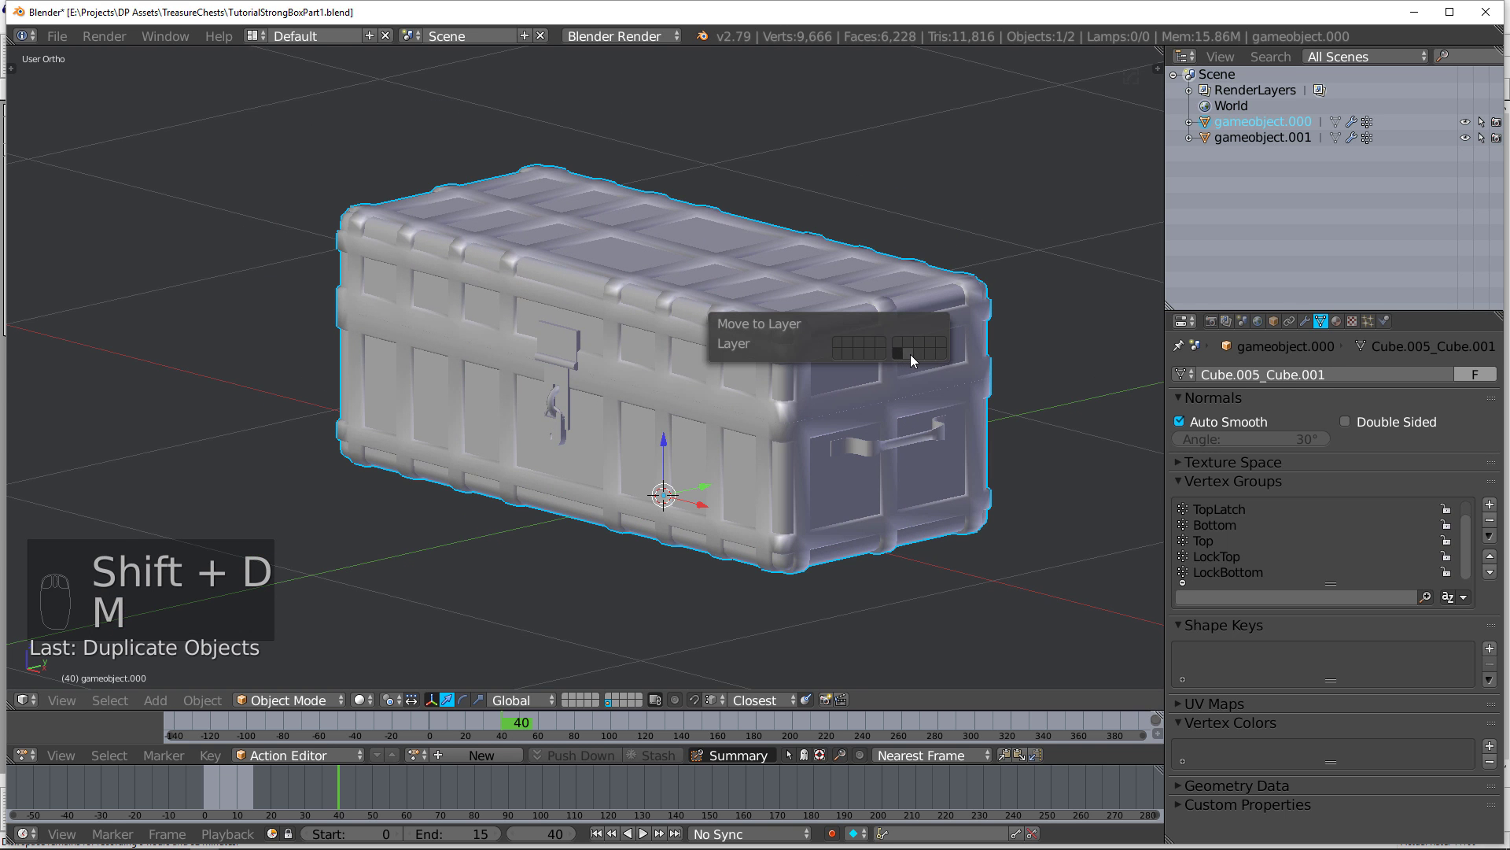
click(910, 354)
Step: Duplicate the original chest in place once more and move this copy to a separate layer as a backup
right_click(680, 354)
key(shift+d)
right_click(608, 339)
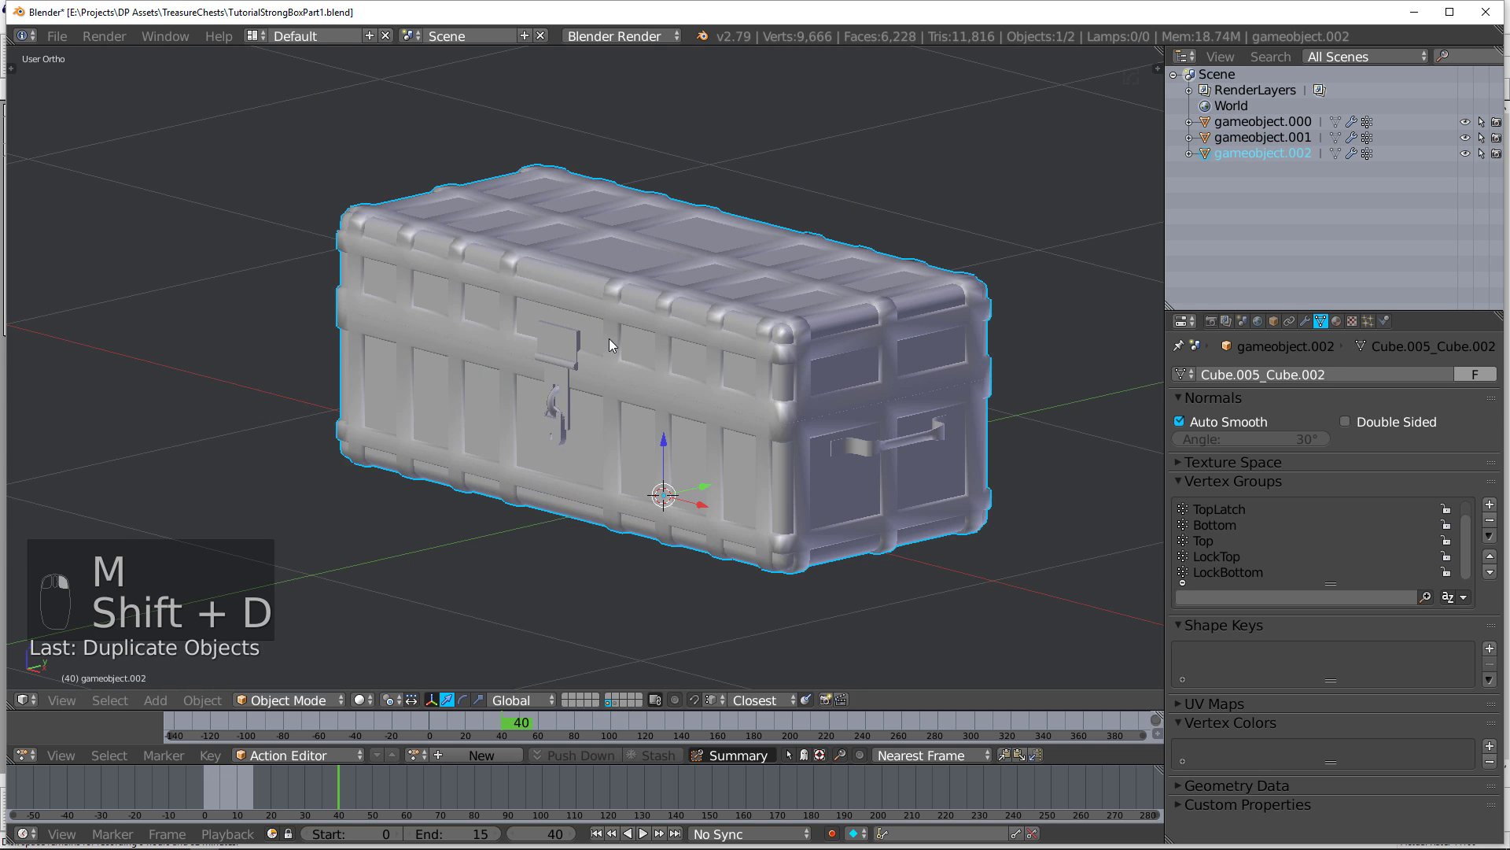
key(m)
click(852, 385)
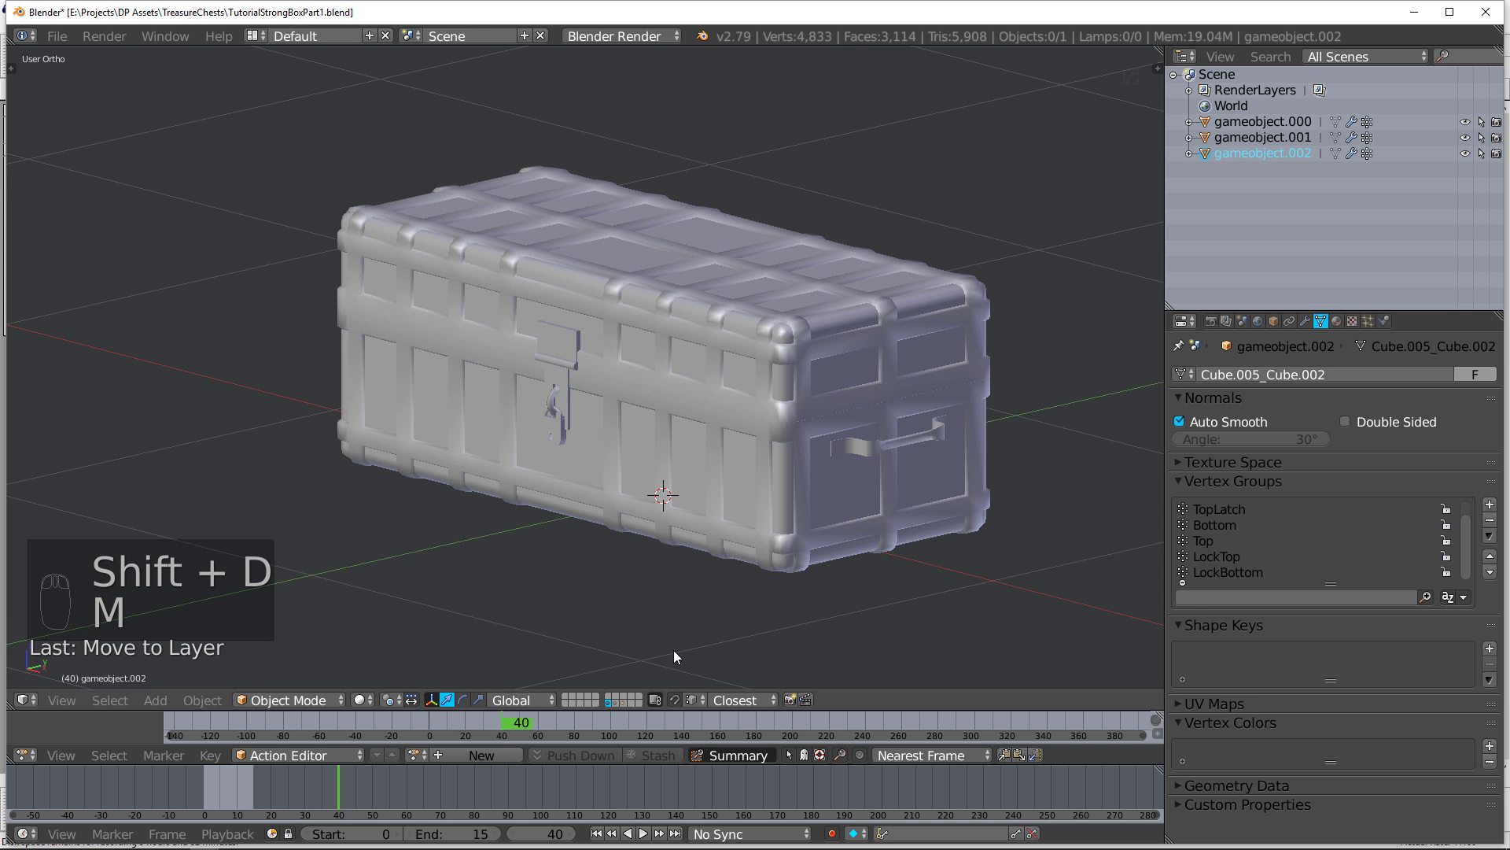
Step: Select the geometry of the chest's Top vertex group and separate it into its own object
middle_drag(727, 442, 684, 379)
right_click(686, 379)
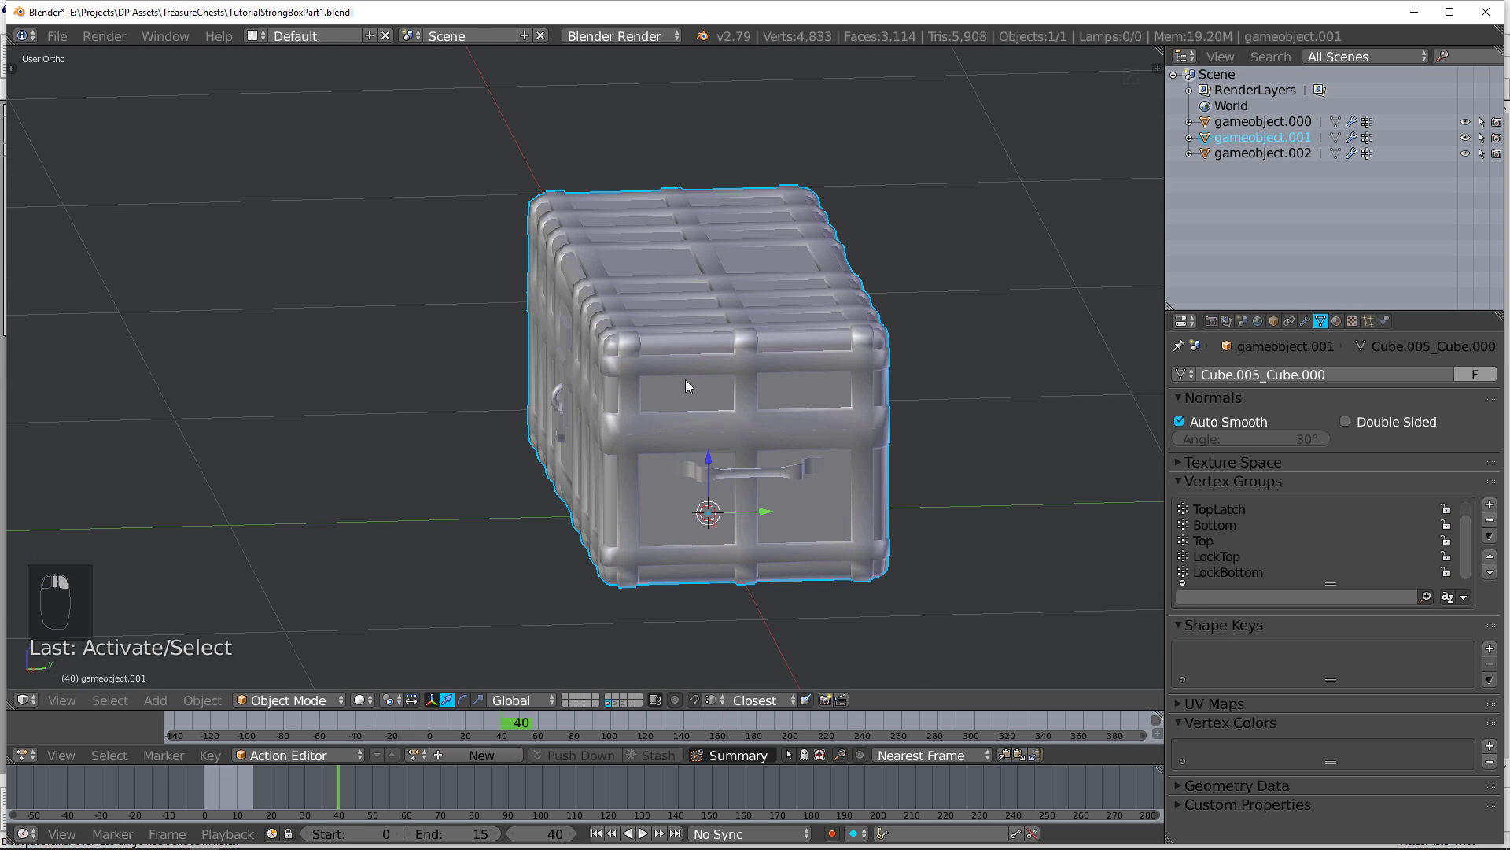
key(KP_3)
key(Tab)
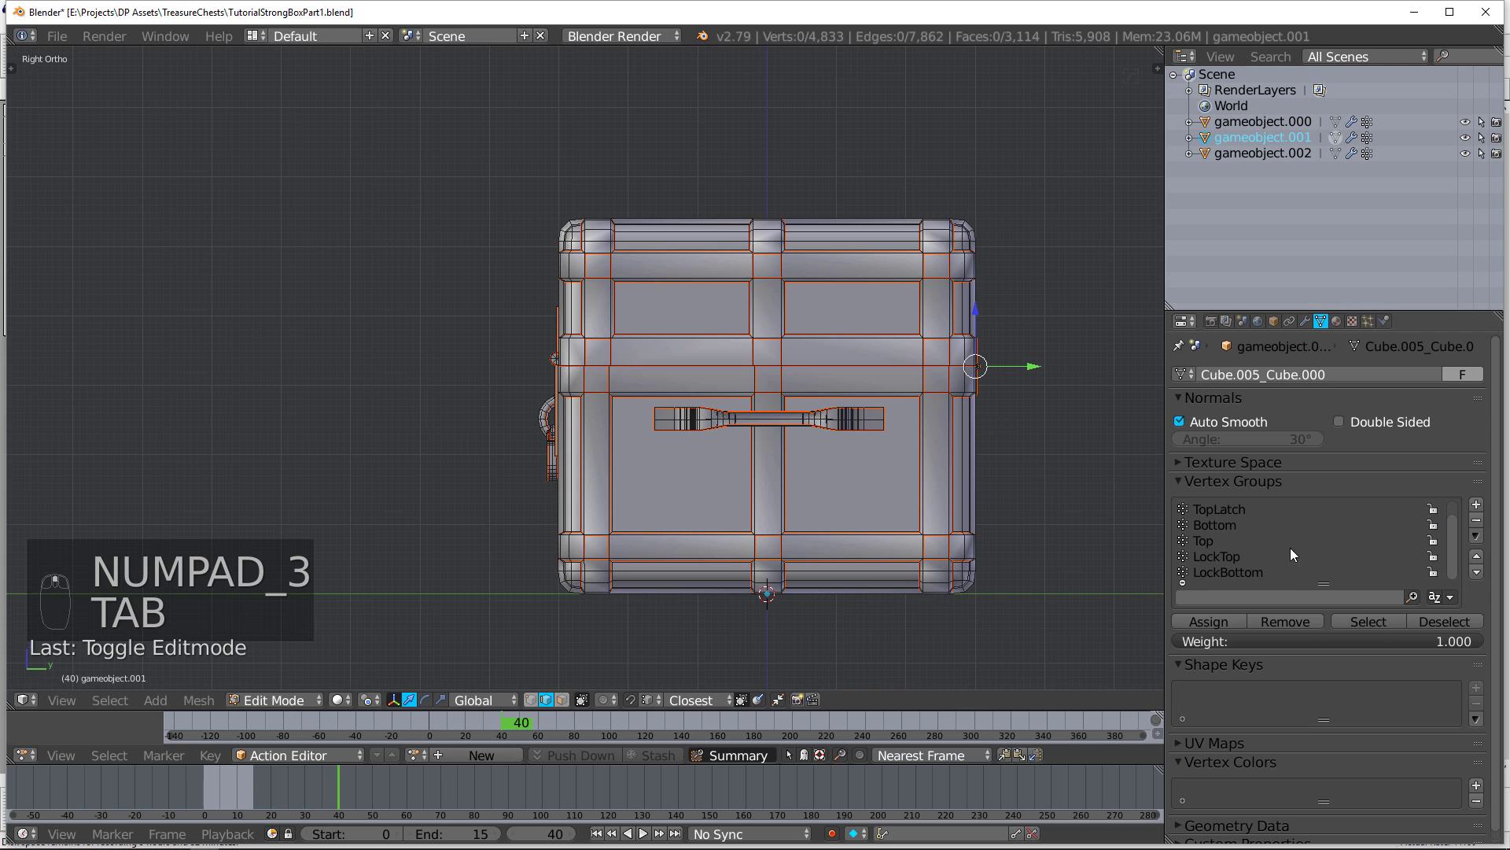
click(1222, 540)
click(1373, 623)
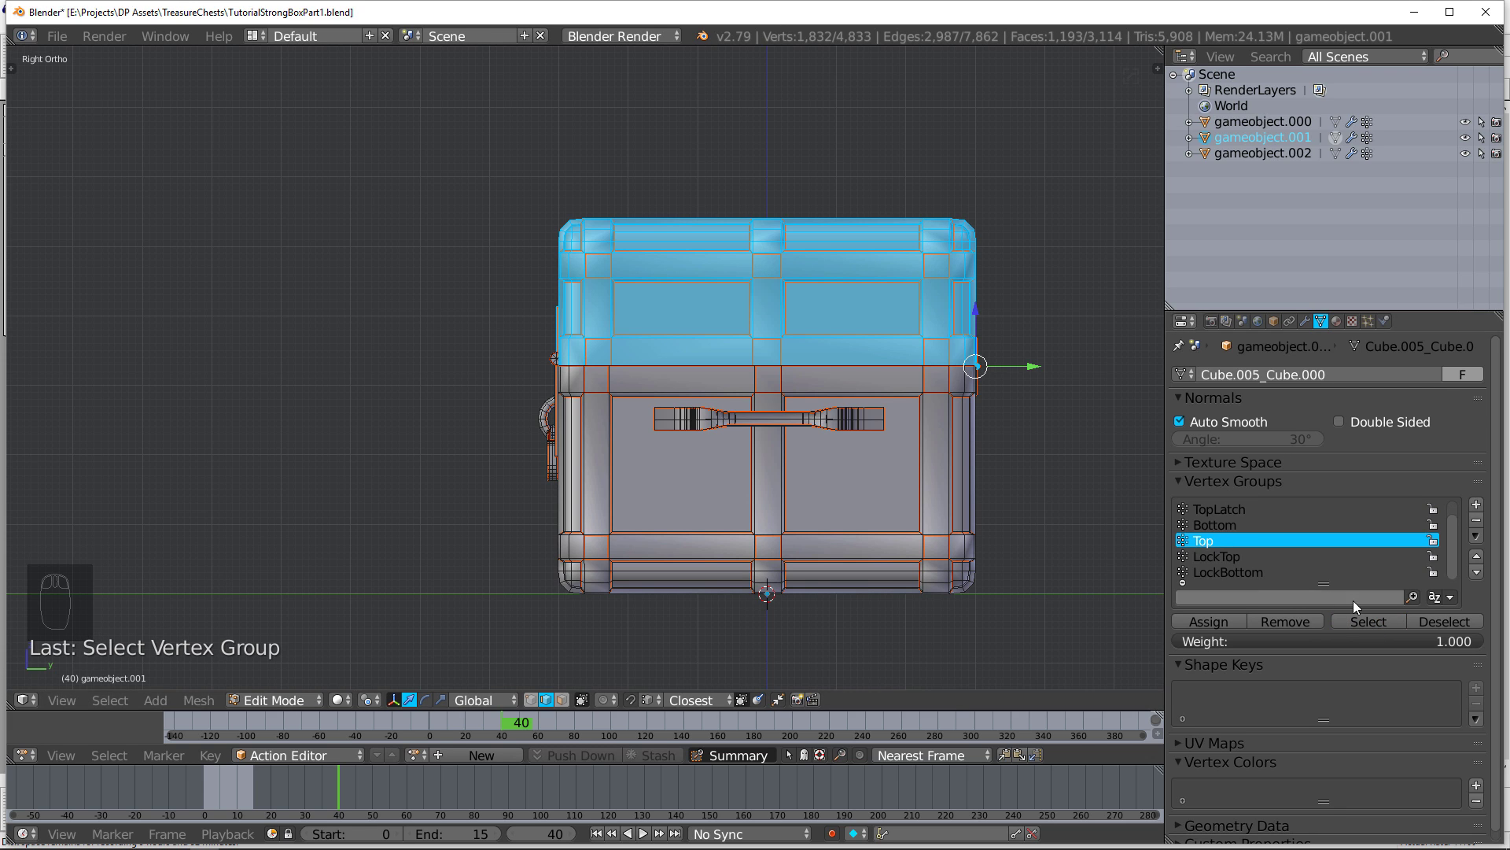
key(p)
click(885, 434)
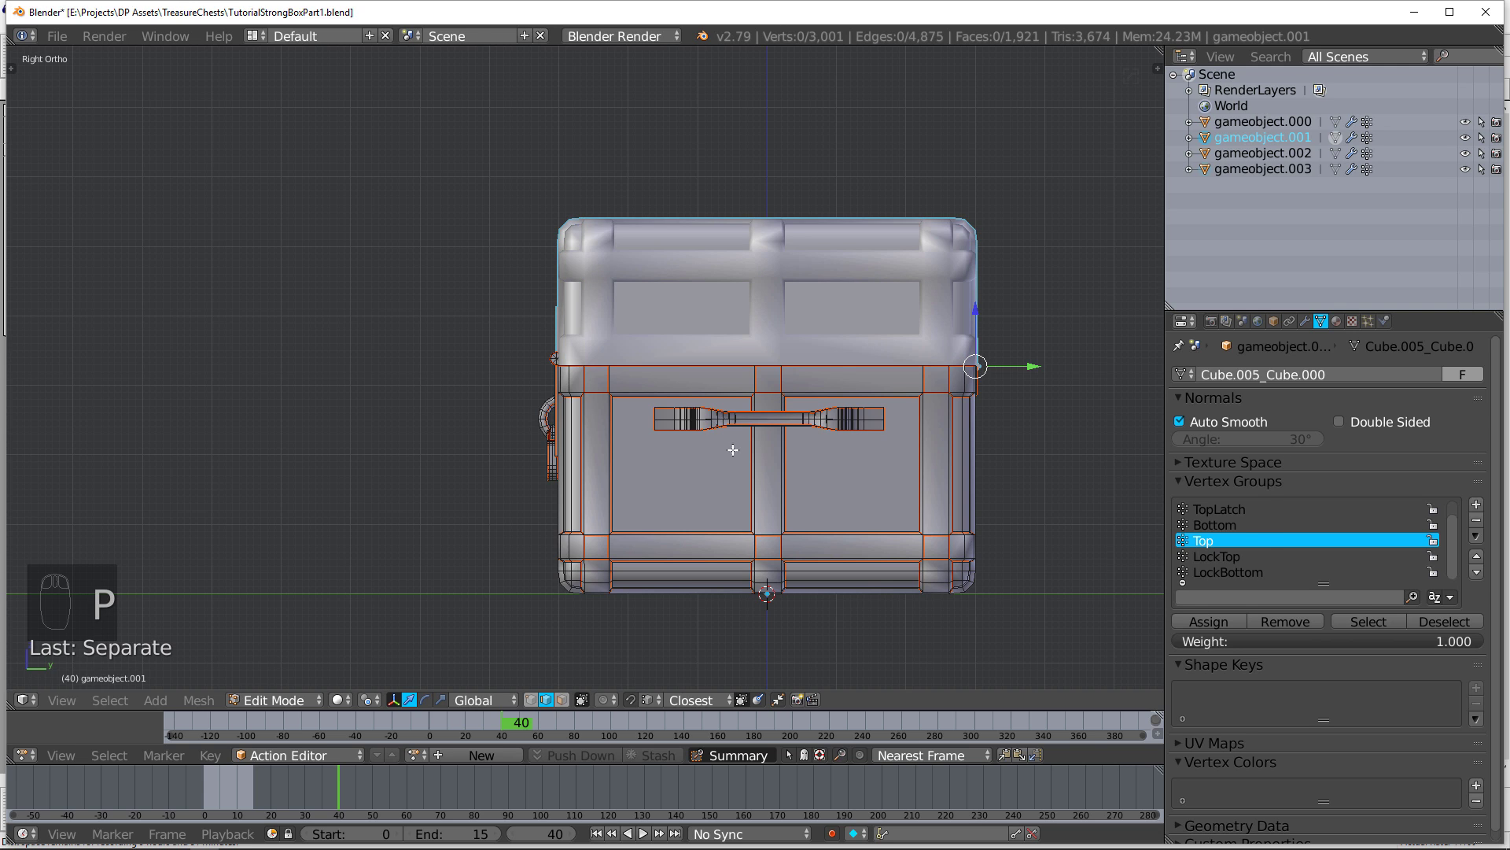
Step: Select the geometry of the Lock vertex group and separate it into its own object
scroll(1238, 532, up, 1)
click(1220, 509)
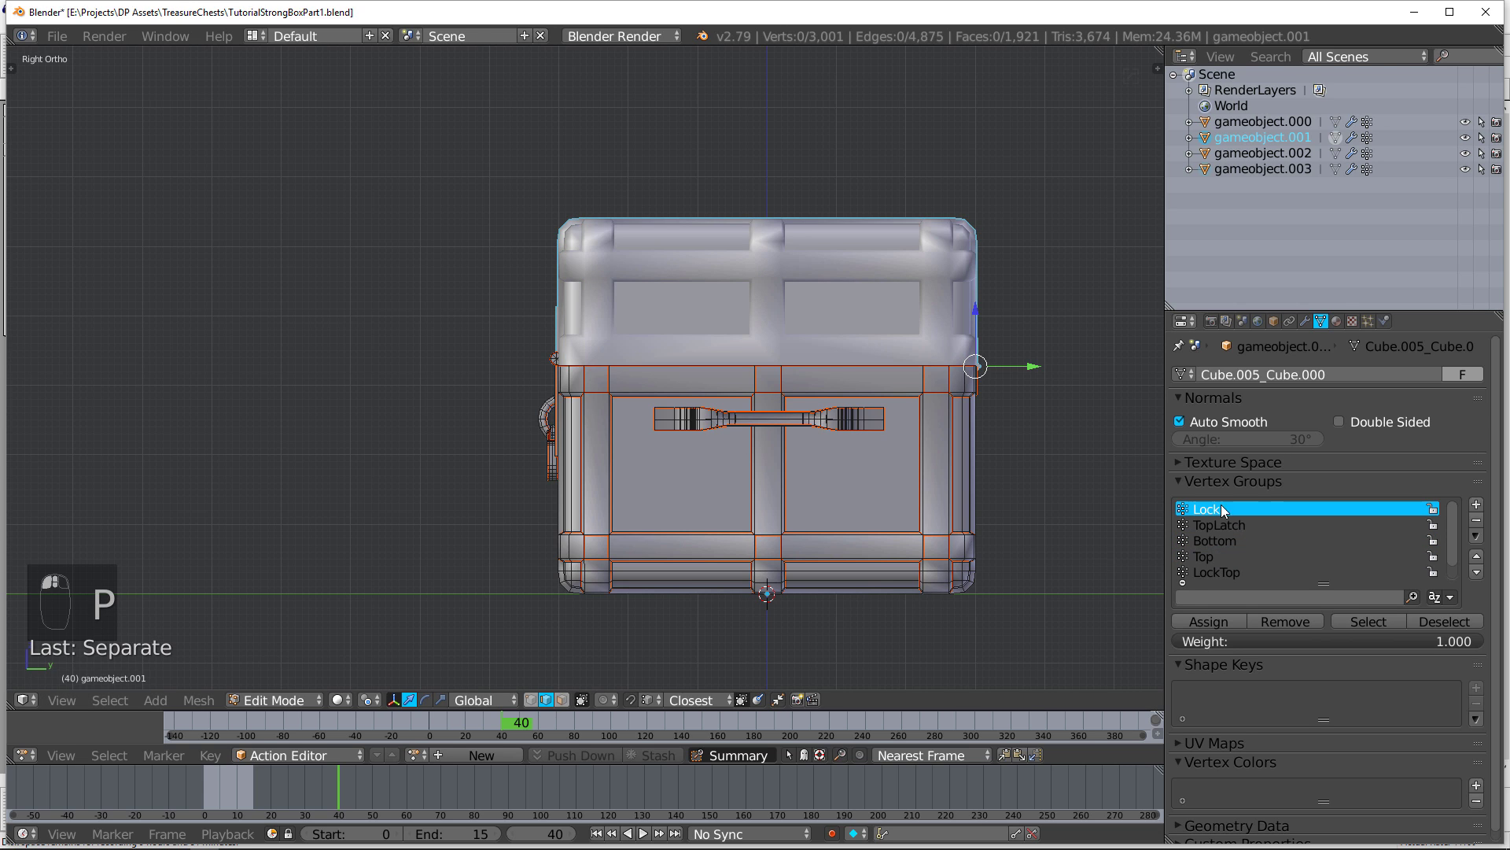
click(1369, 622)
key(p)
click(964, 448)
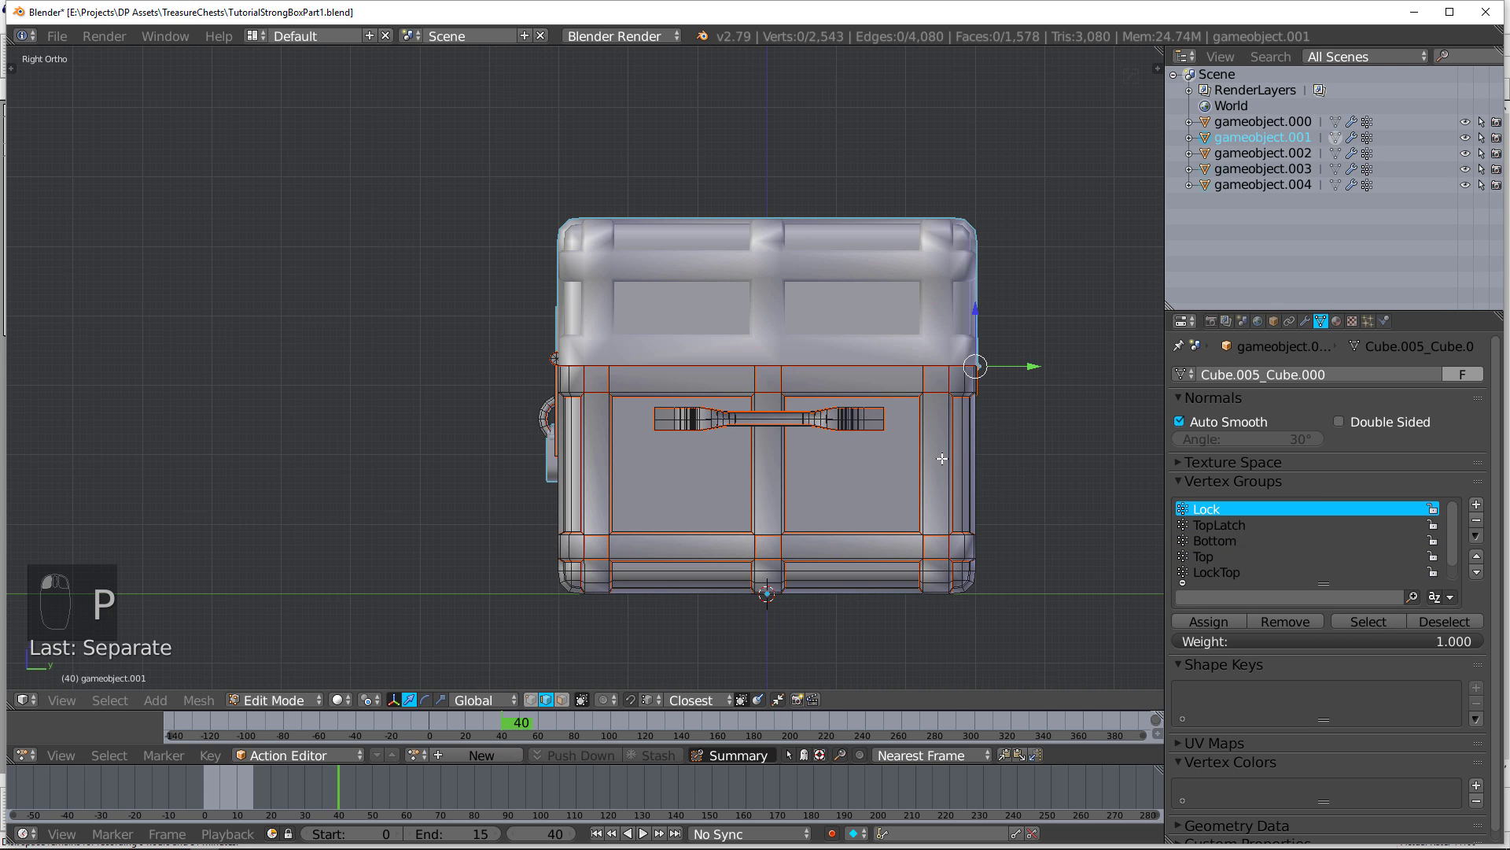
Step: Separate the Bottom vertex group into its own object and check the split by selecting the parts in Object Mode
click(1227, 539)
click(1360, 623)
key(p)
click(959, 485)
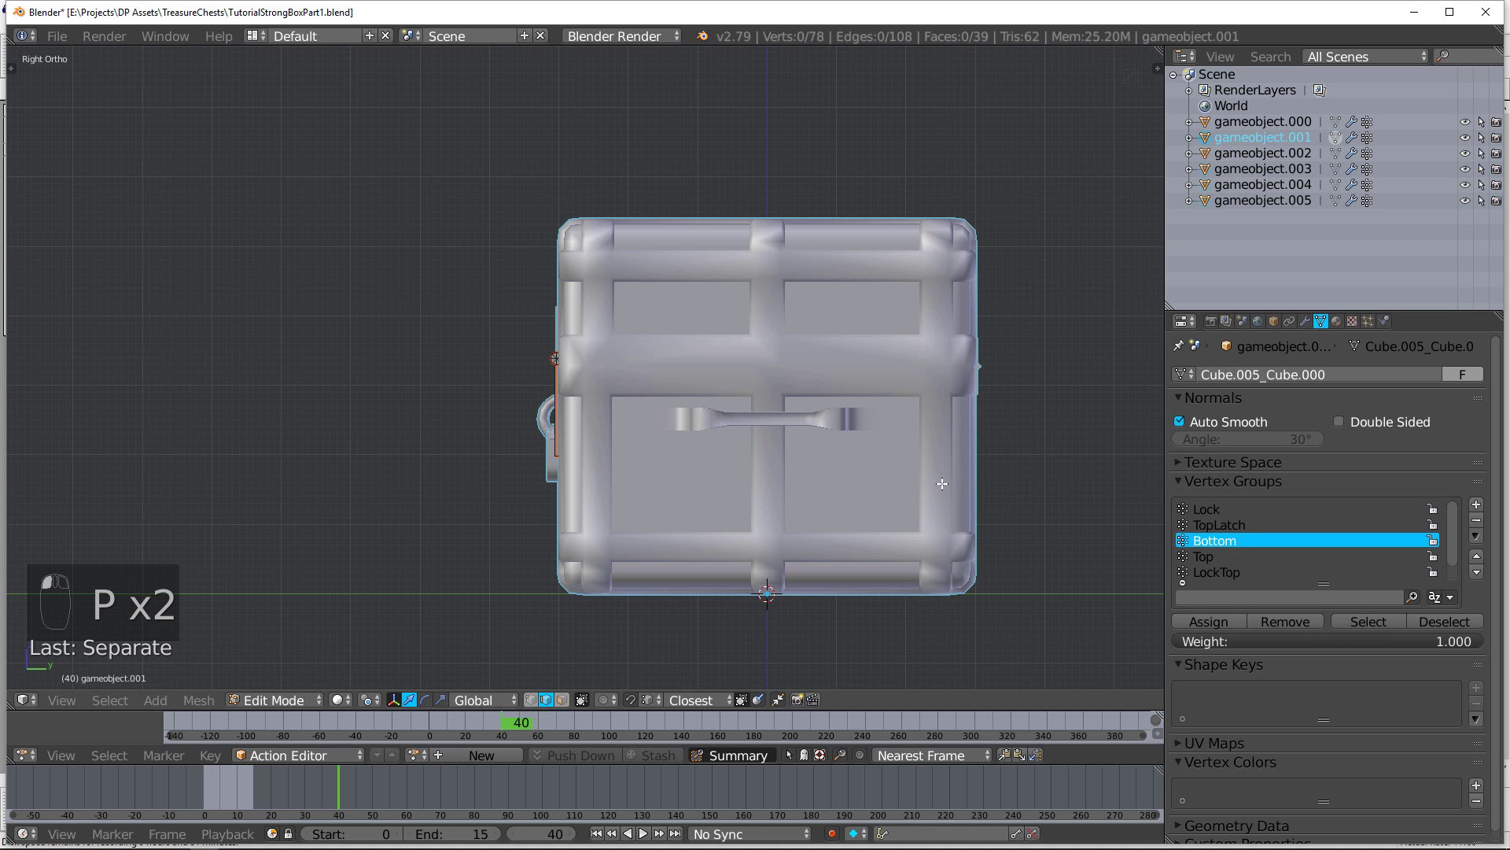
middle_drag(940, 484, 524, 390)
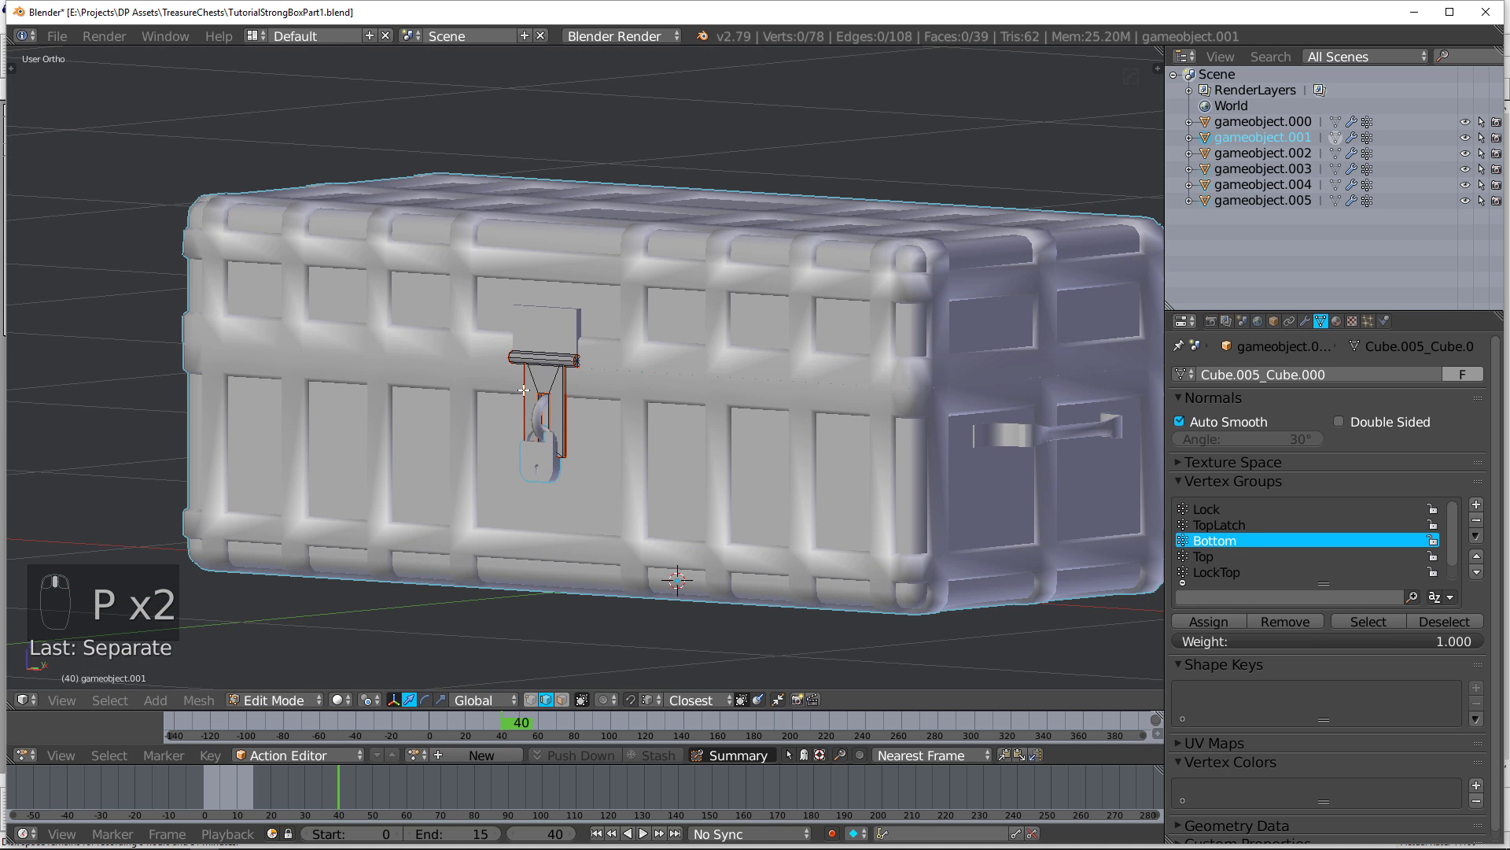
key(Tab)
right_click(615, 356)
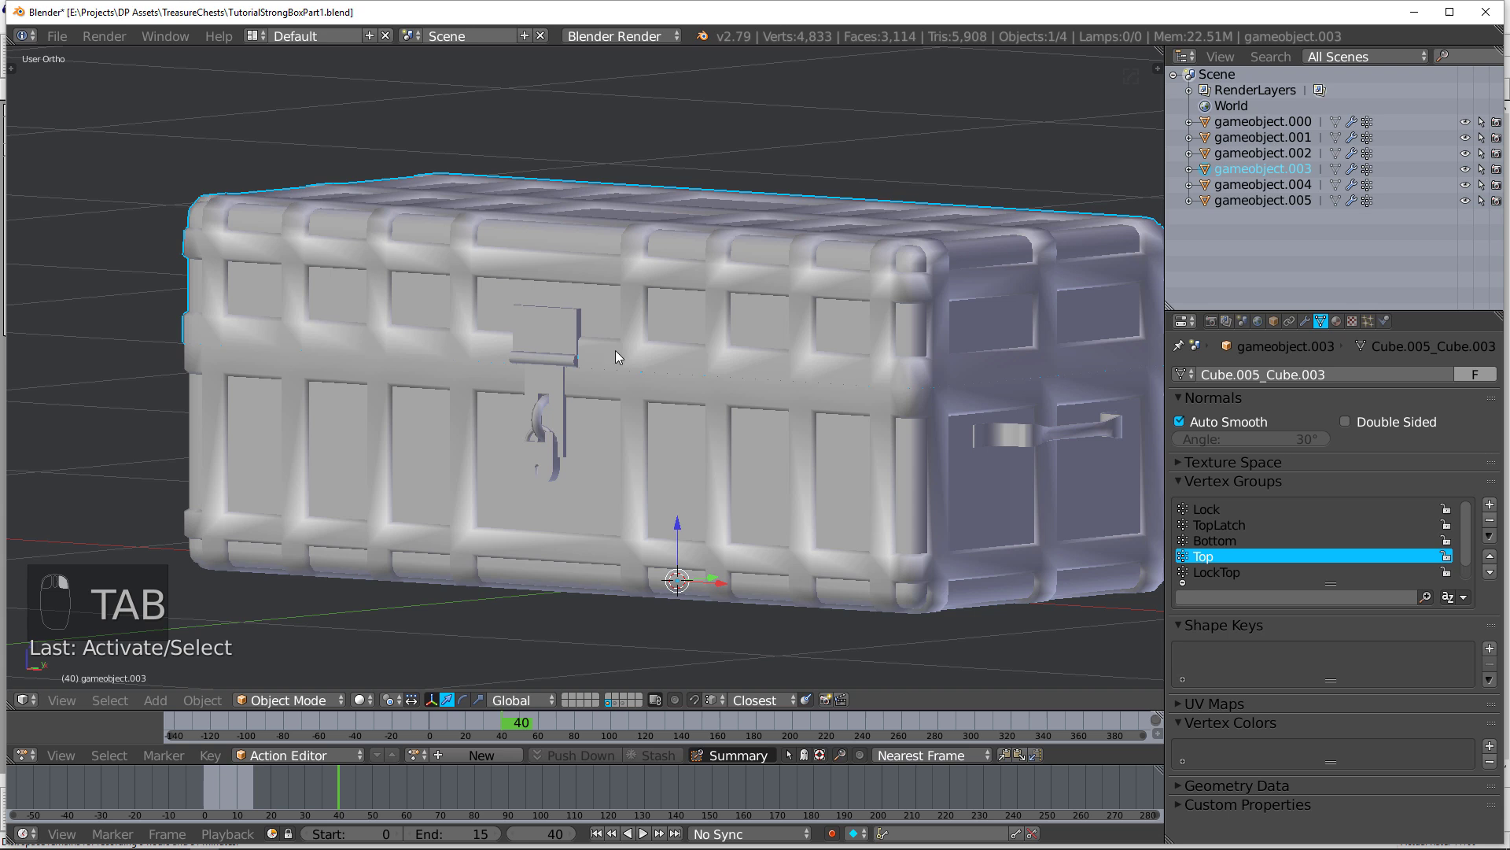
right_click(752, 488)
right_click(542, 460)
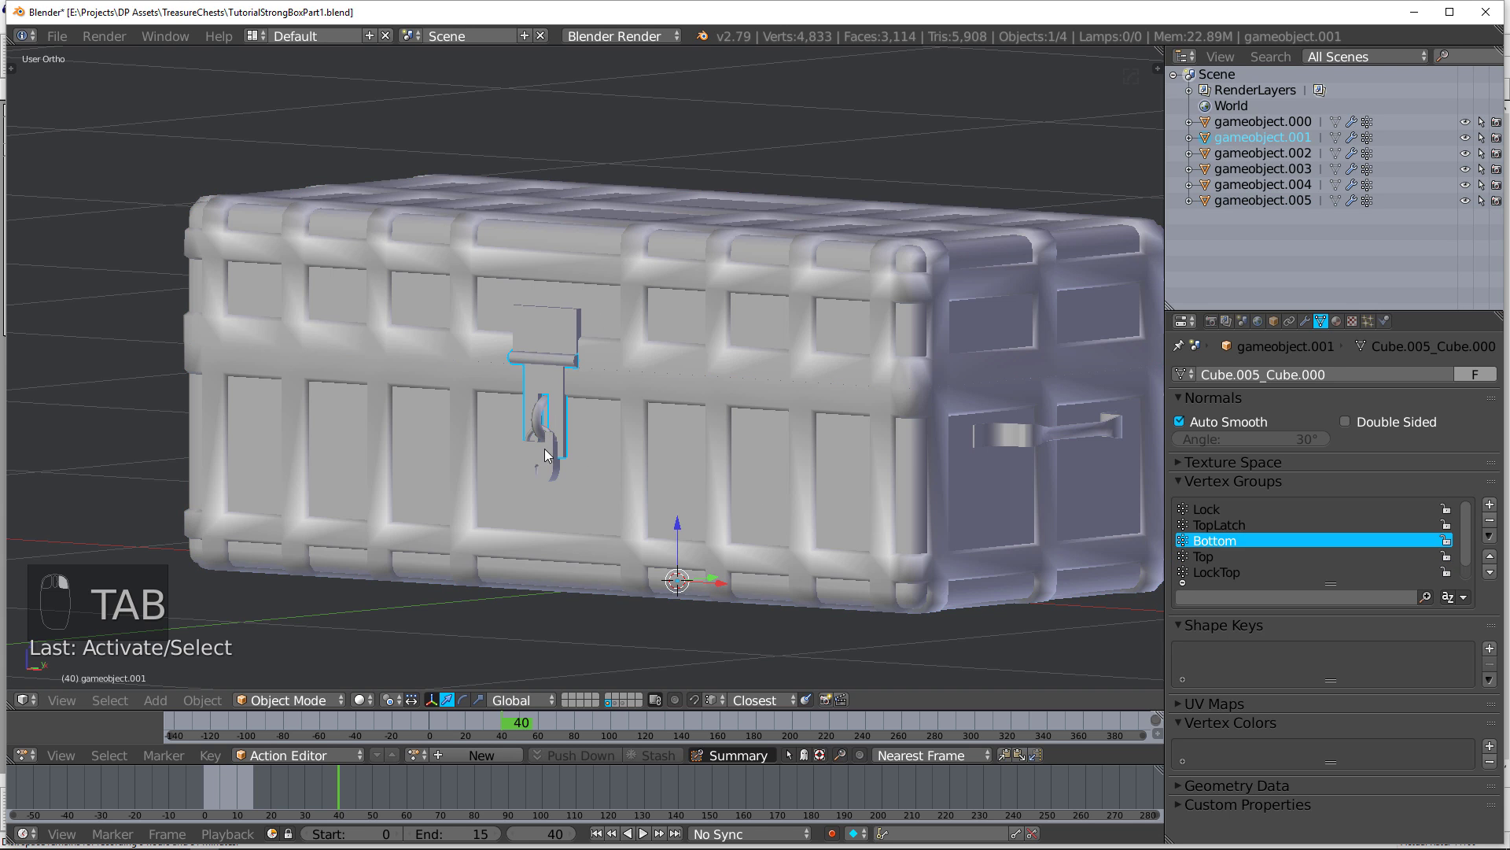
Step: Delete the unsplit chest copy on layer 17 and return to the layer with the separated parts
click(618, 706)
right_click(631, 447)
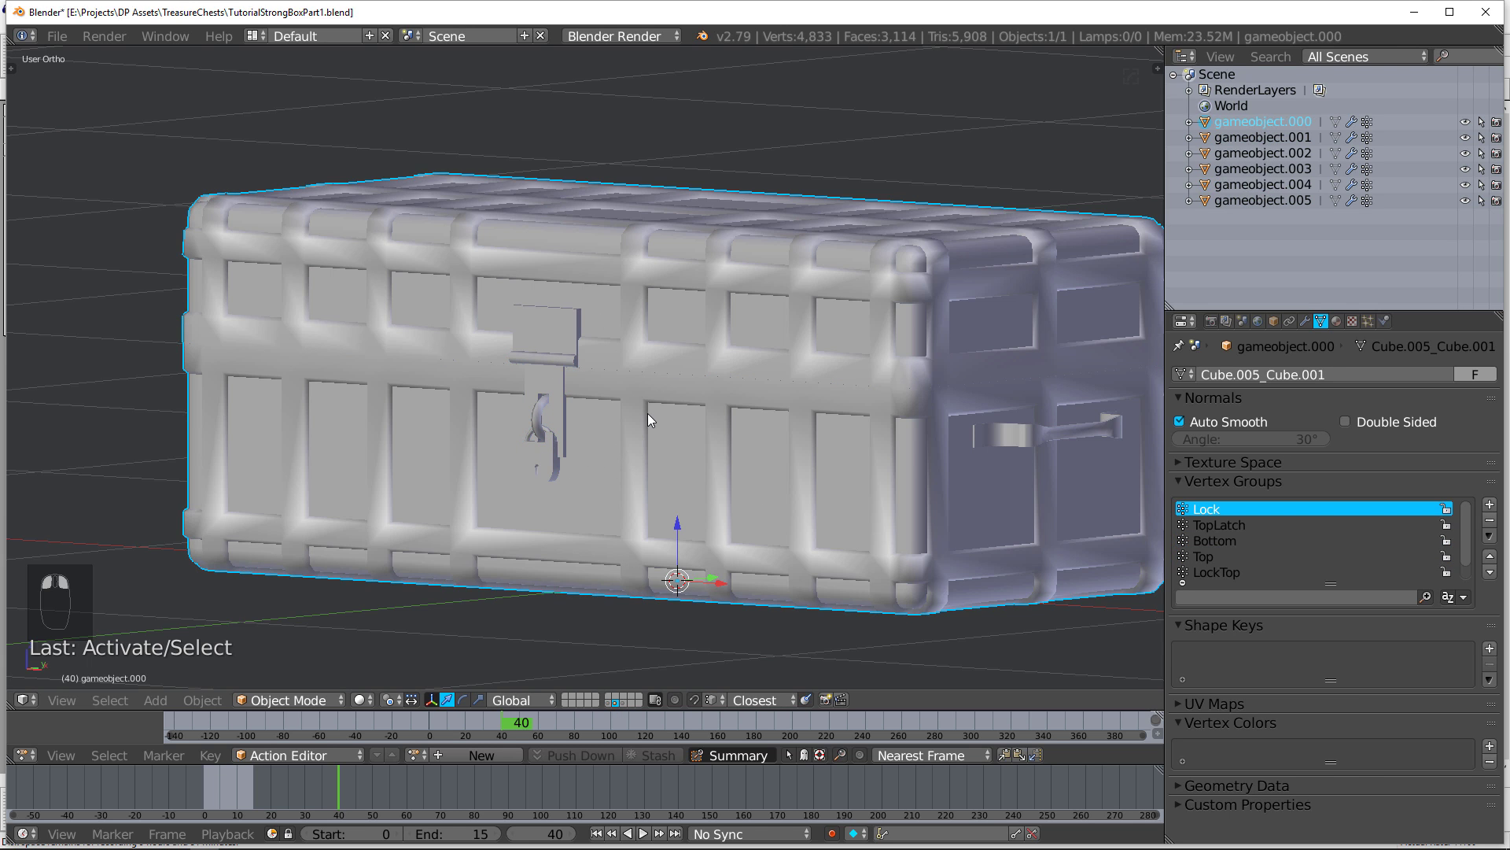
key(Delete)
click(613, 706)
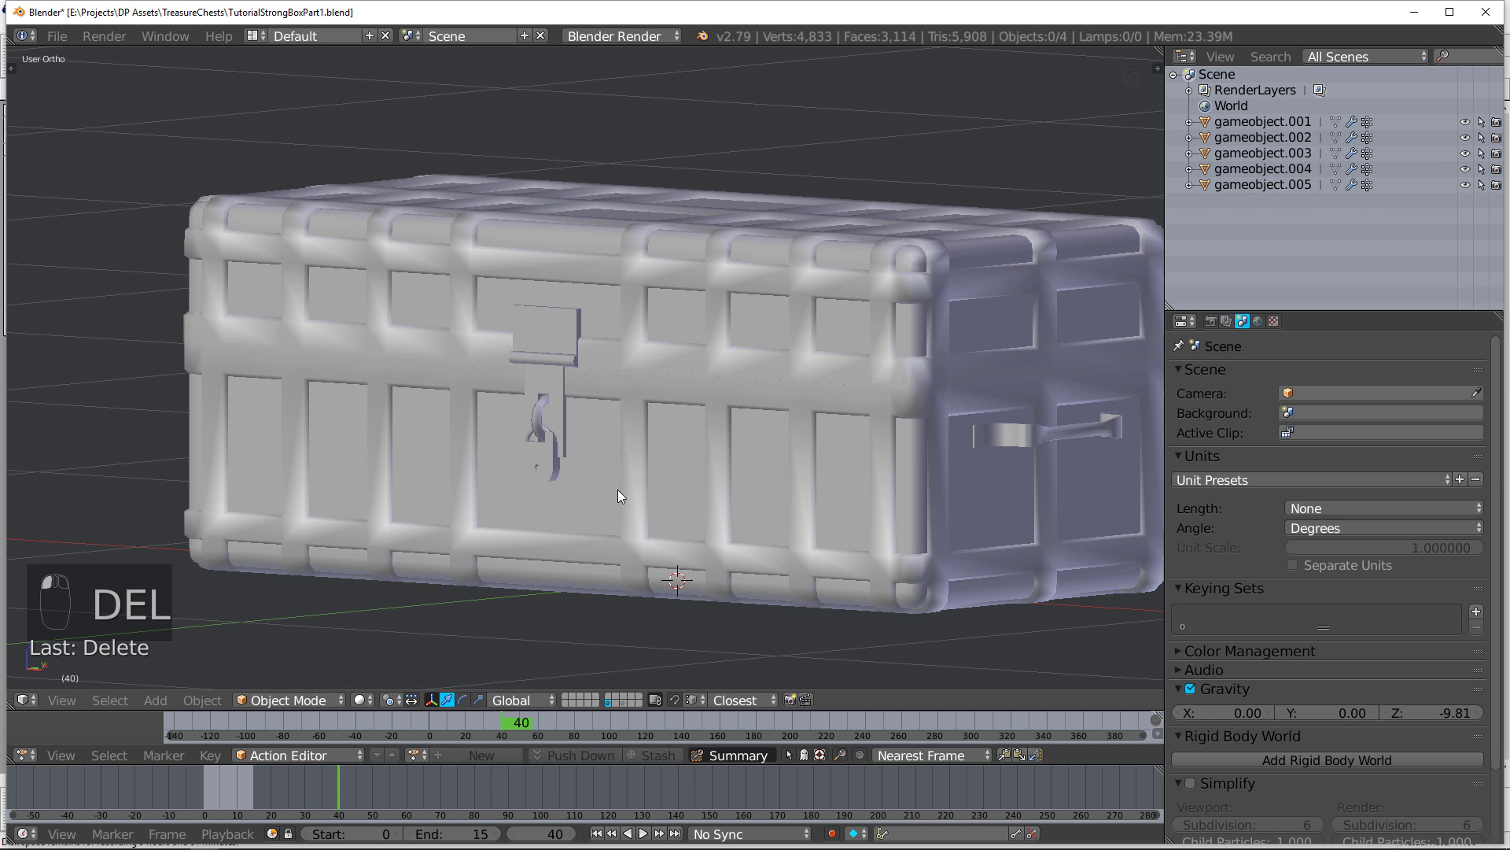
Step: Duplicate all four separated chest parts in place and move the copies to another layer
key(a)
key(shift+d)
right_click(639, 371)
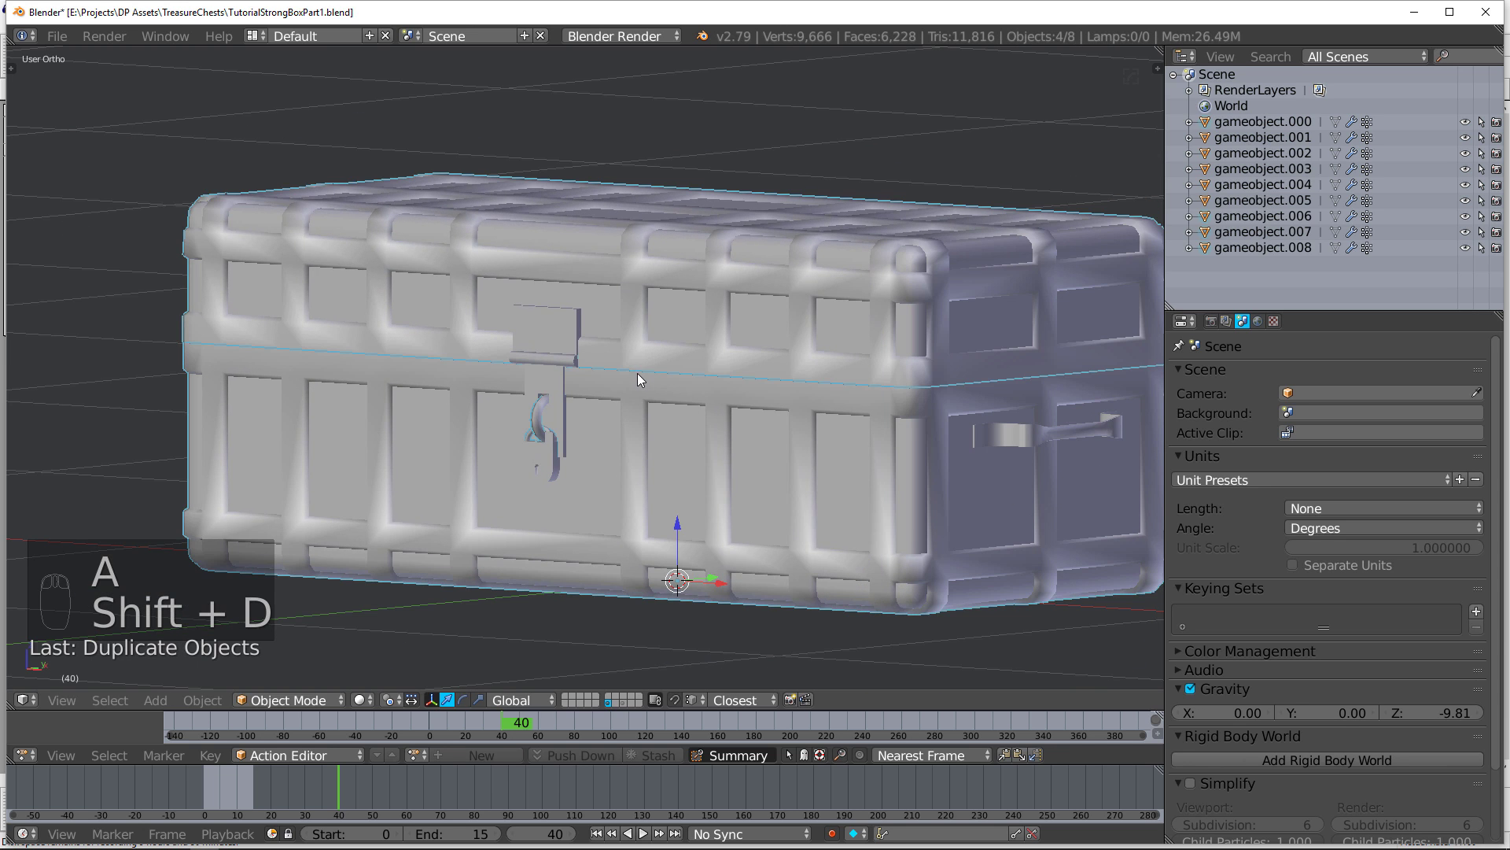
key(m)
click(837, 416)
scroll(564, 506, down, 3)
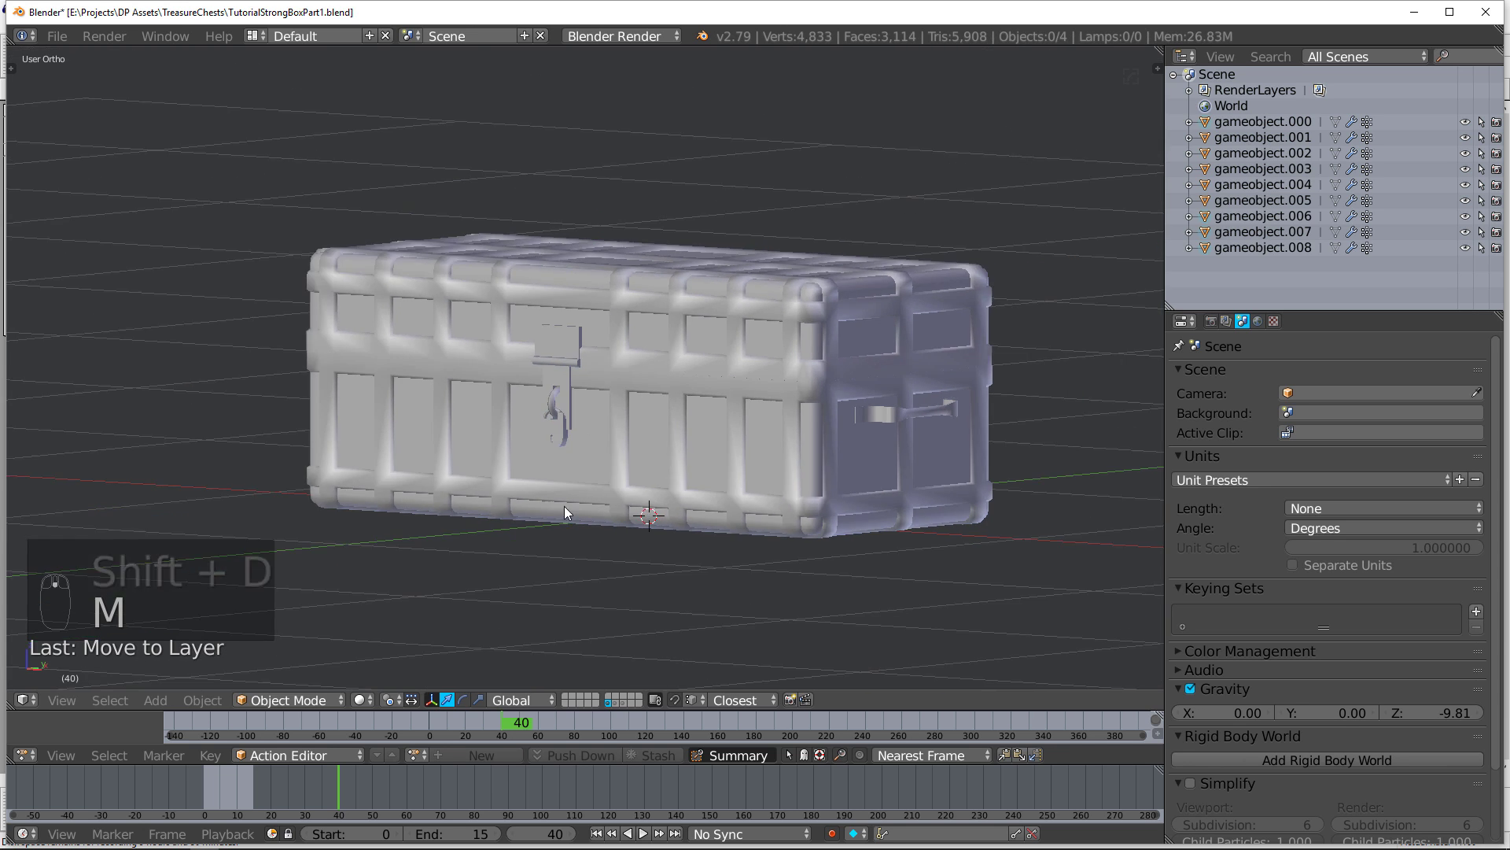
Step: Examine the chest from several angles, selecting the bottom and the lock to check where their origins sit
middle_drag(564, 506, 654, 448)
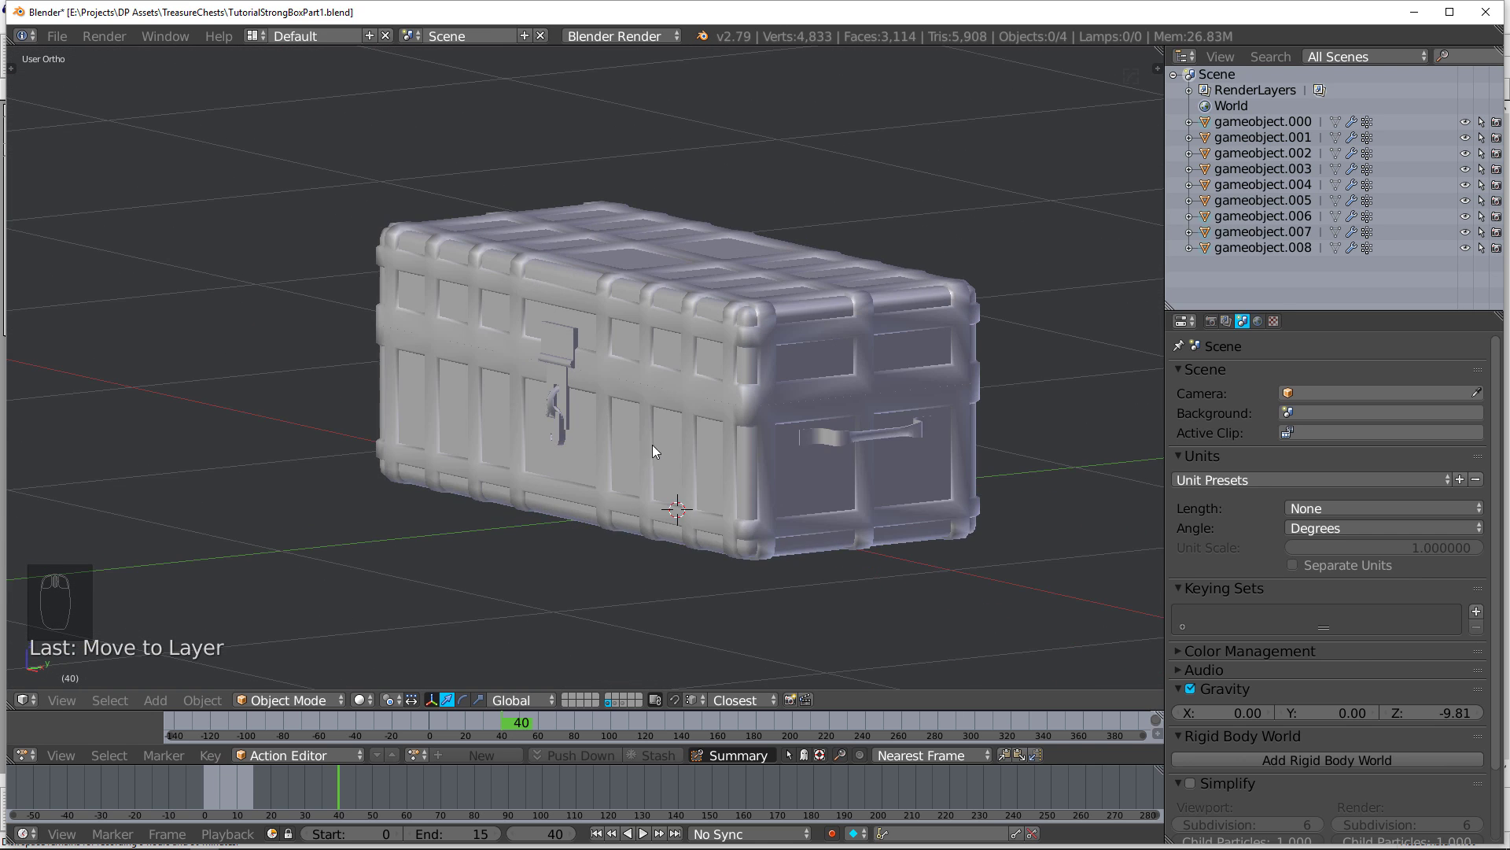
scroll(698, 412, up, 2)
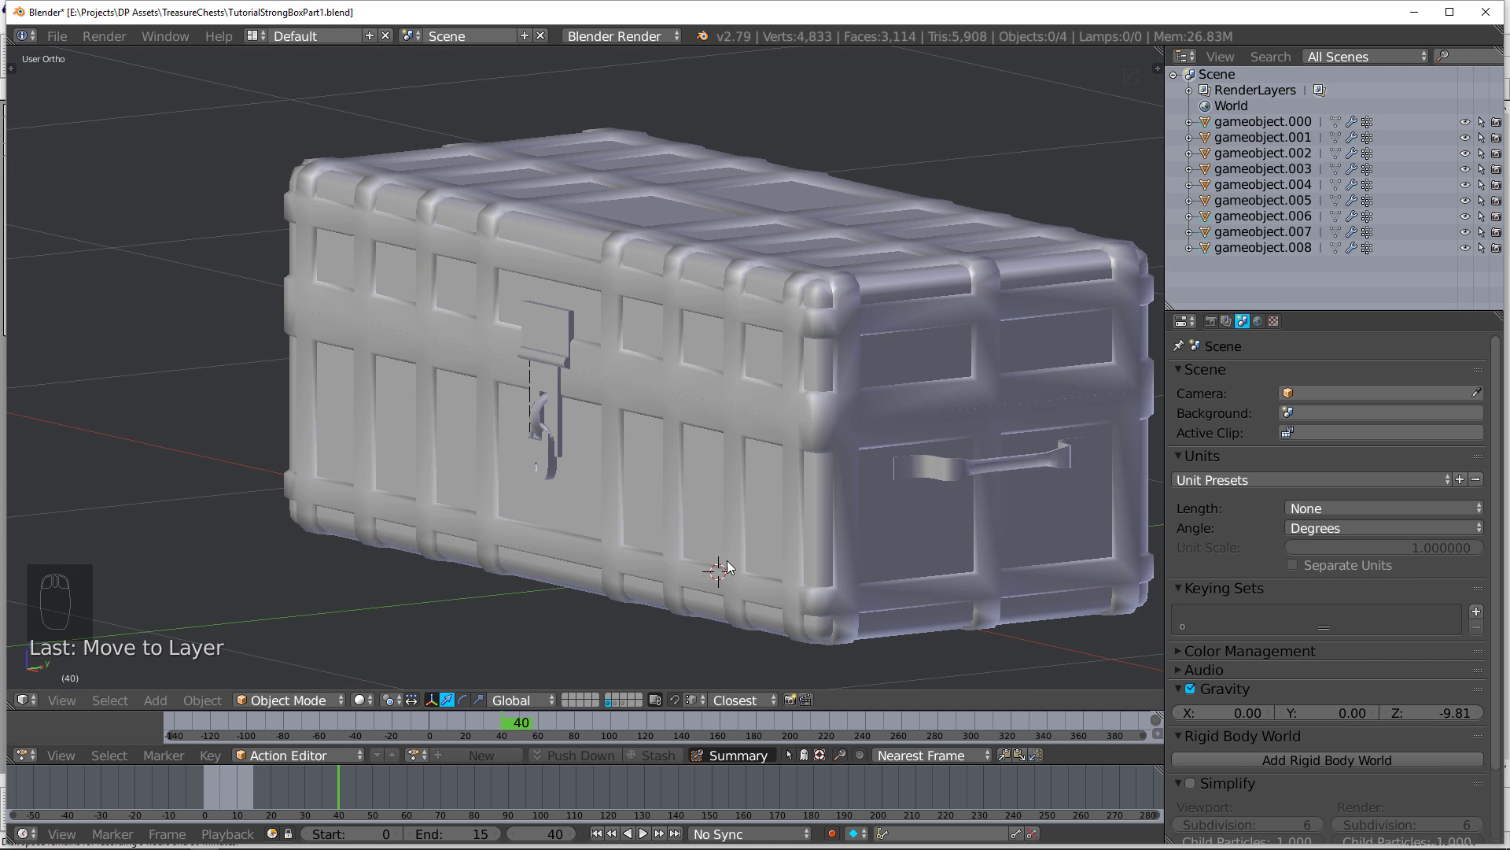
scroll(715, 574, down, 3)
middle_drag(715, 574, 700, 476)
right_click(665, 521)
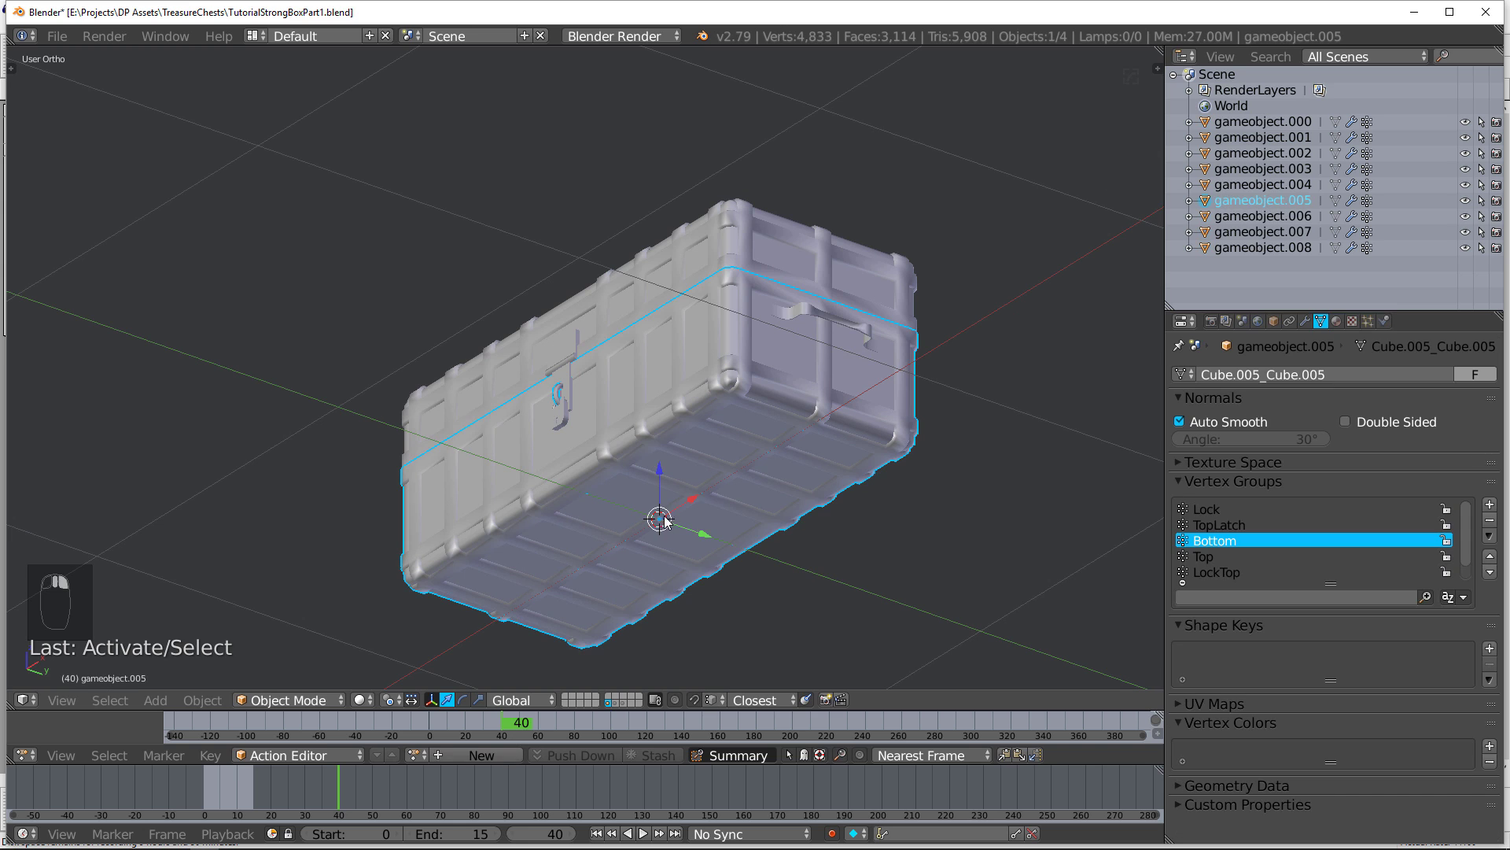
scroll(661, 521, up, 2)
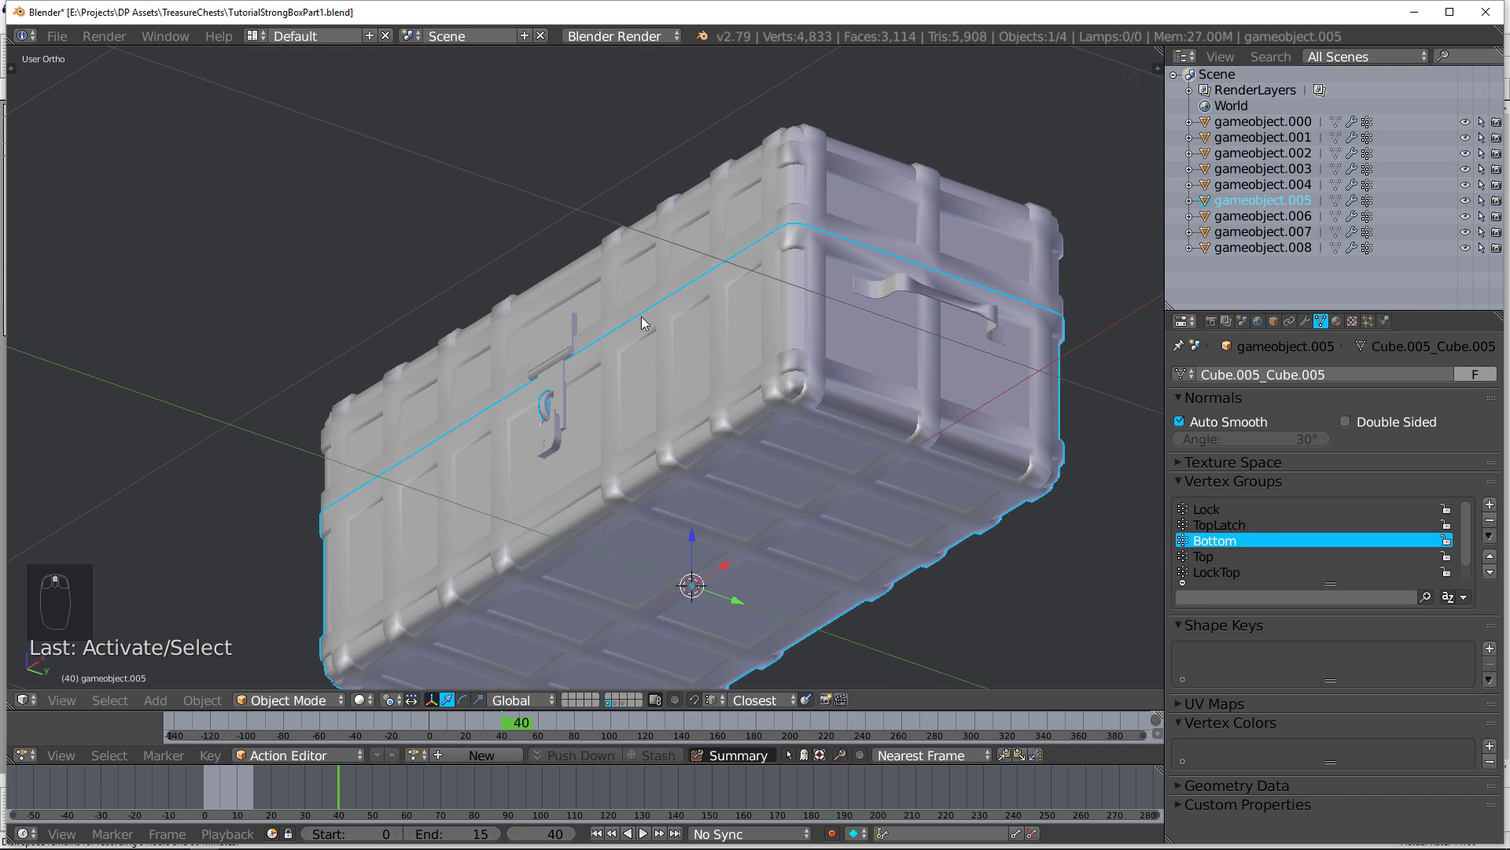
scroll(640, 316, up, 1)
right_click(664, 430)
right_click(544, 451)
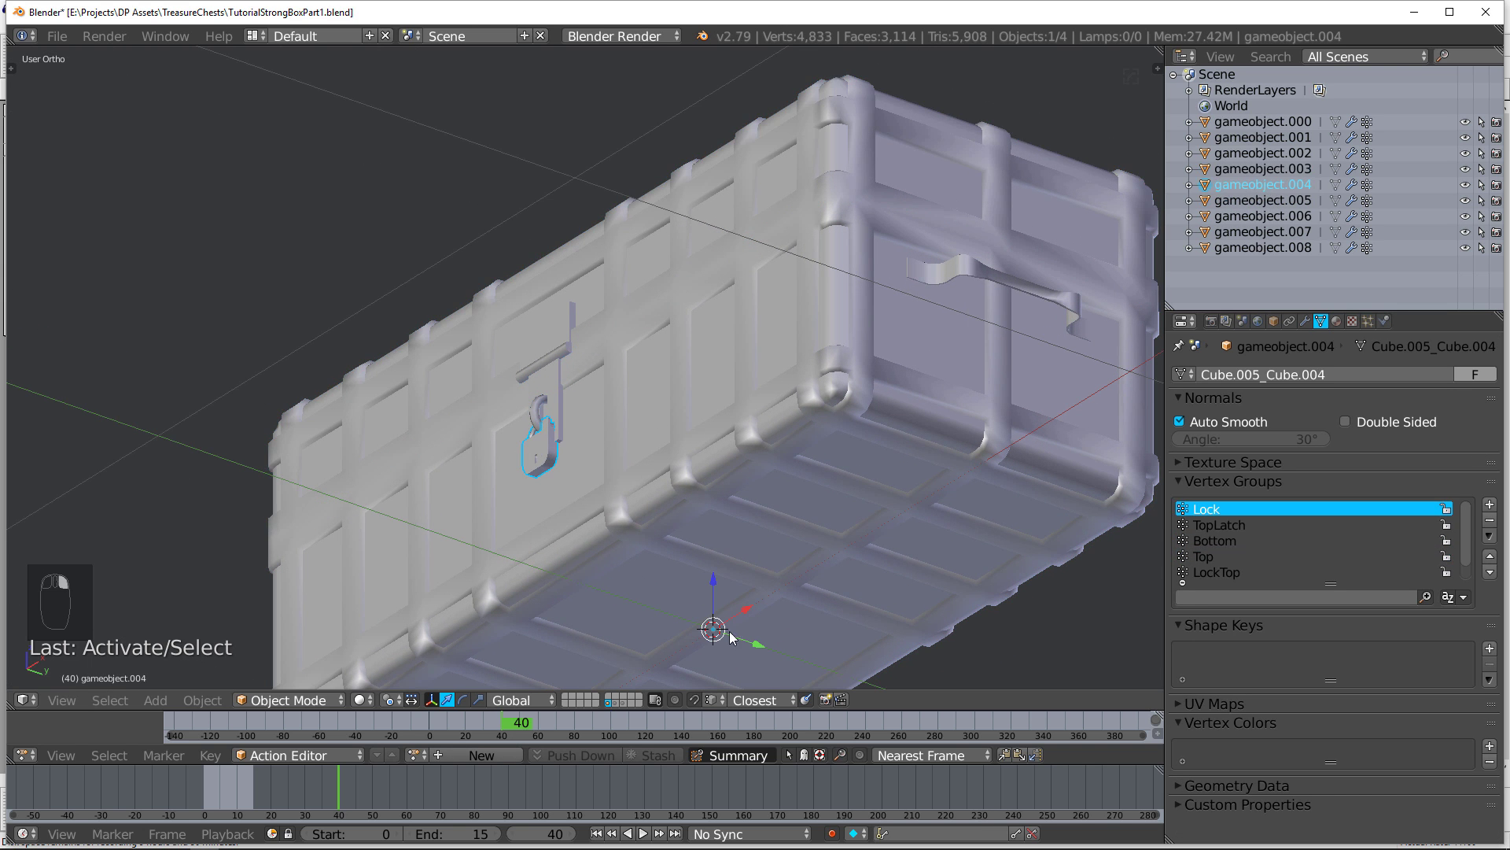
scroll(708, 606, down, 2)
Step: Try to rotate the latch around its current origin in the right side view
right_click(556, 366)
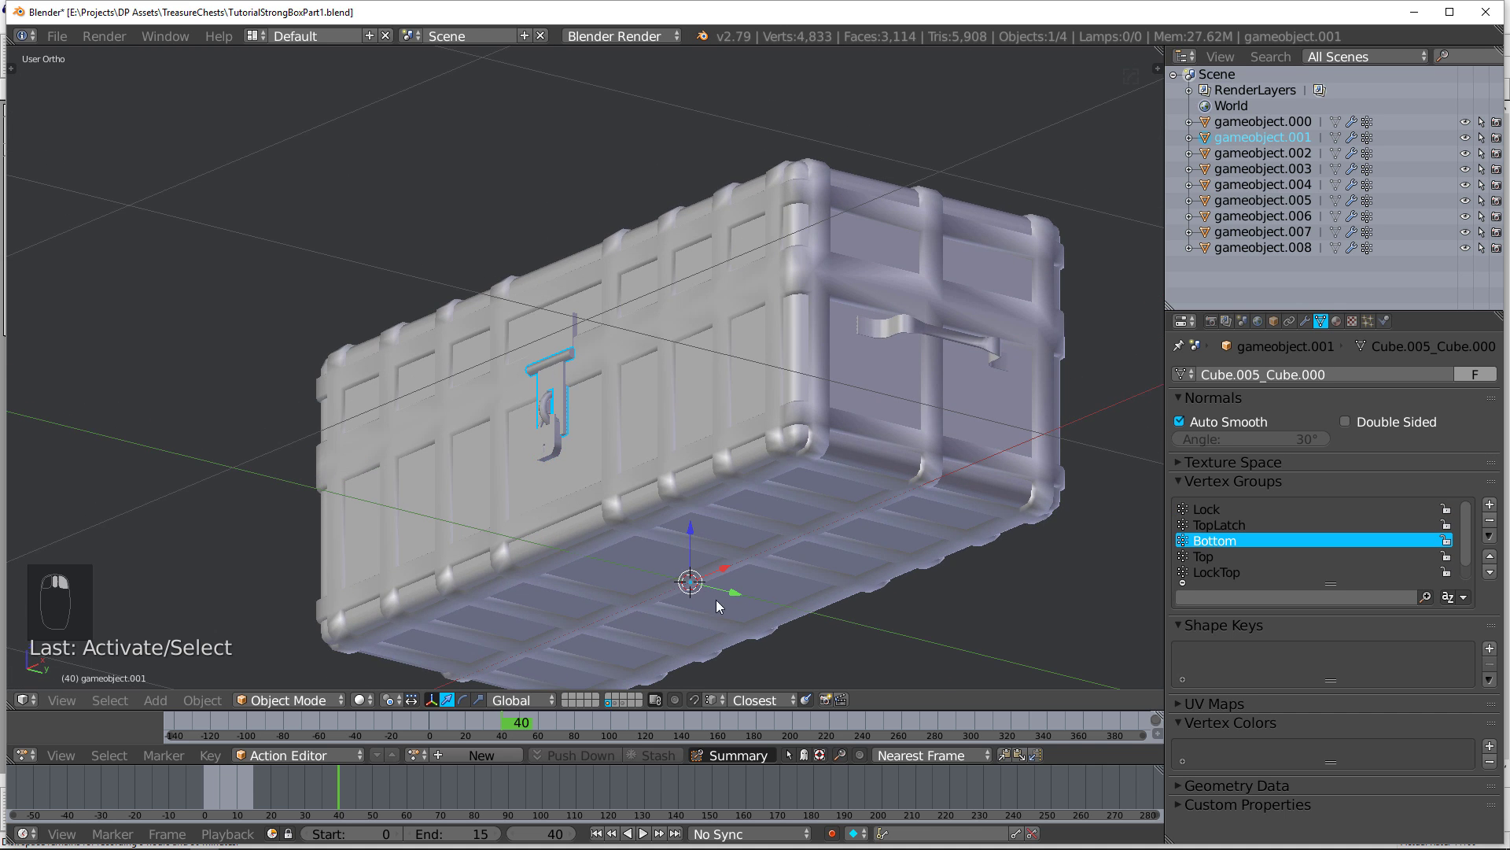
scroll(694, 589, down, 1)
key(KP_3)
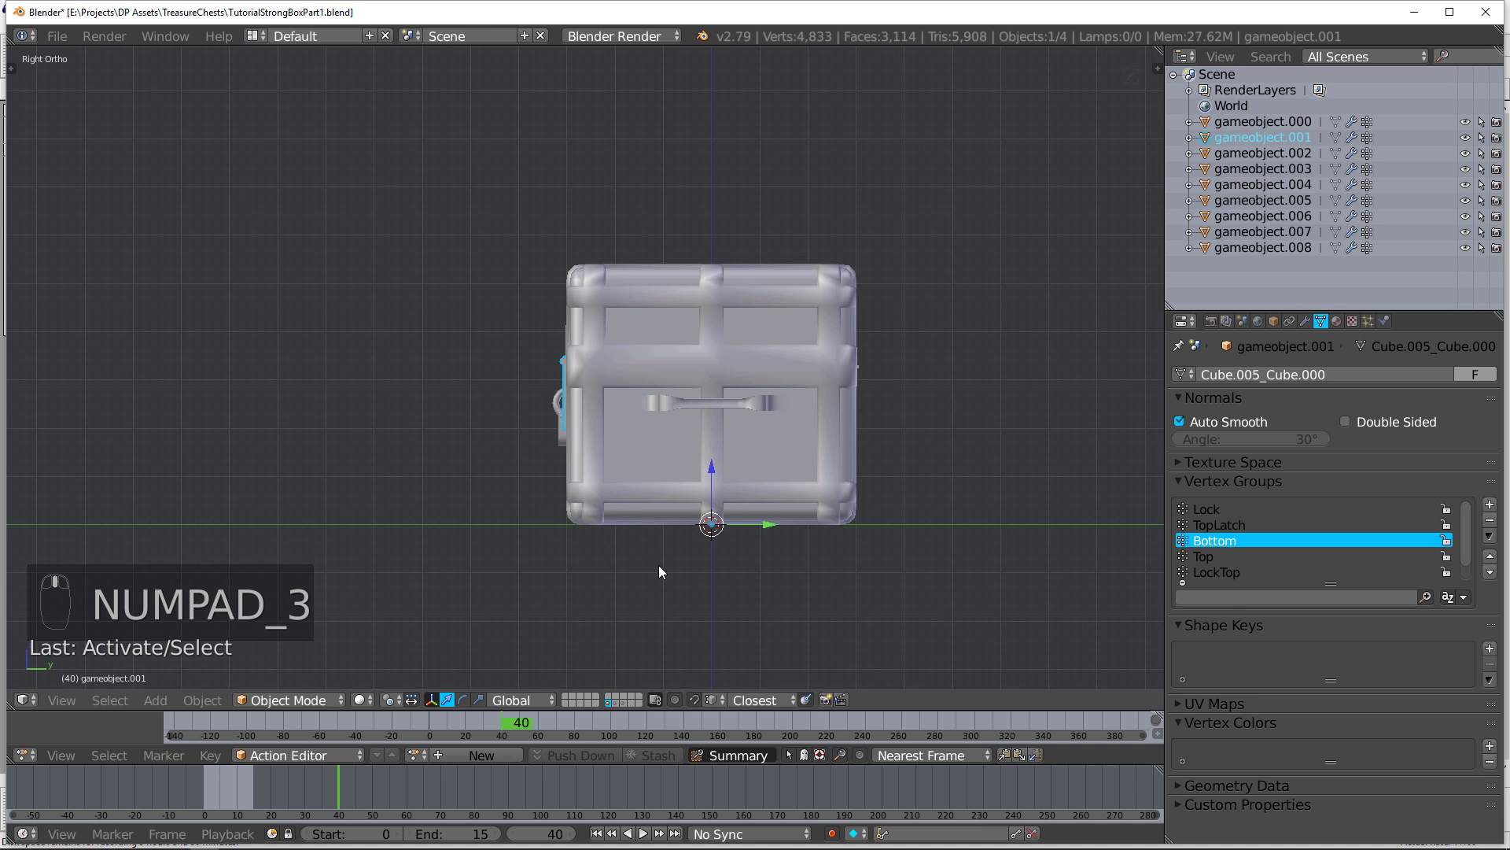
key(r)
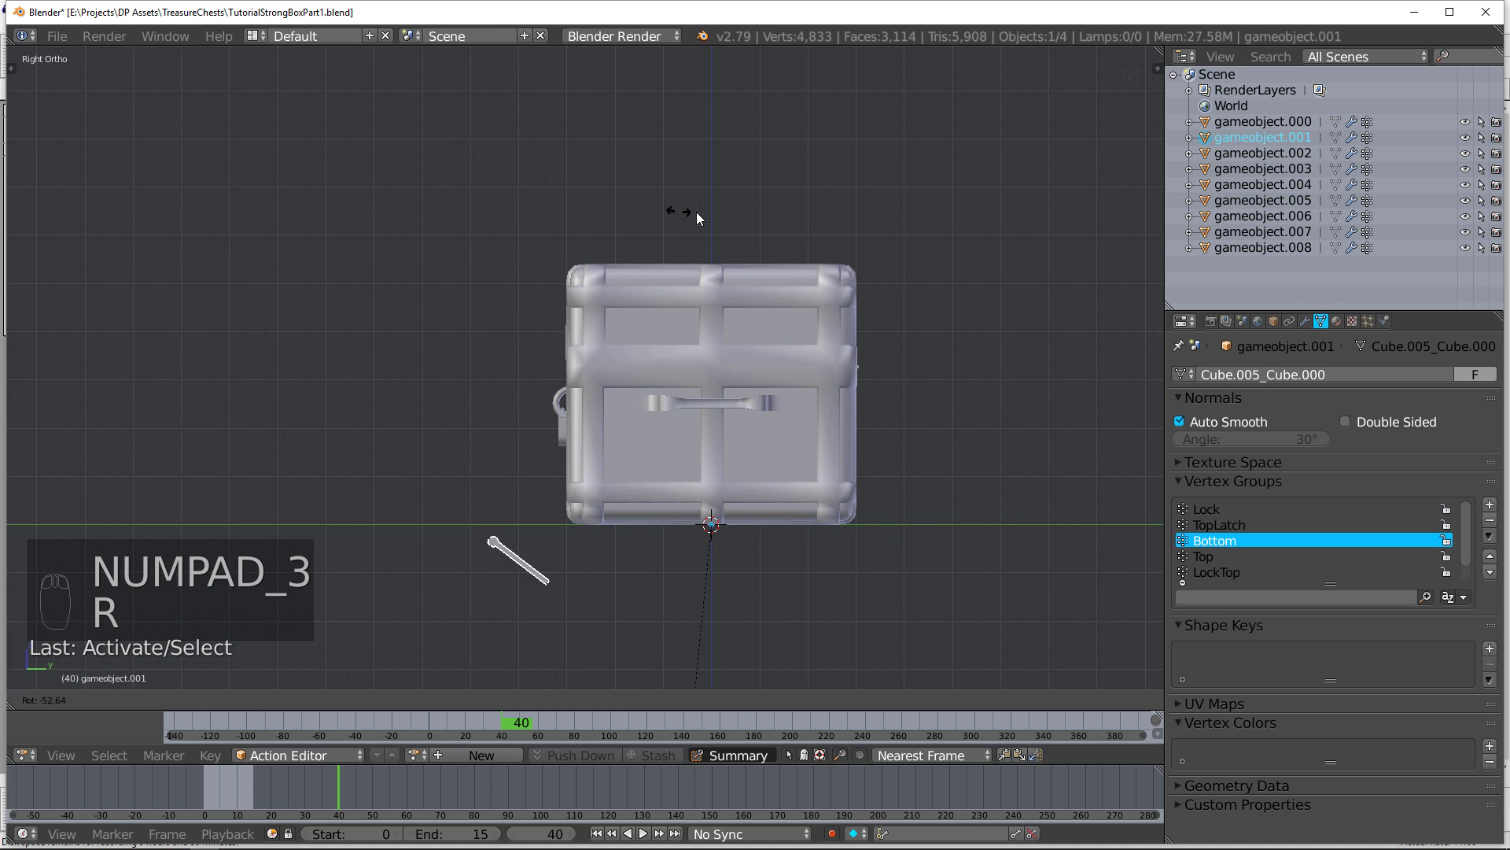
key(ctrl+z)
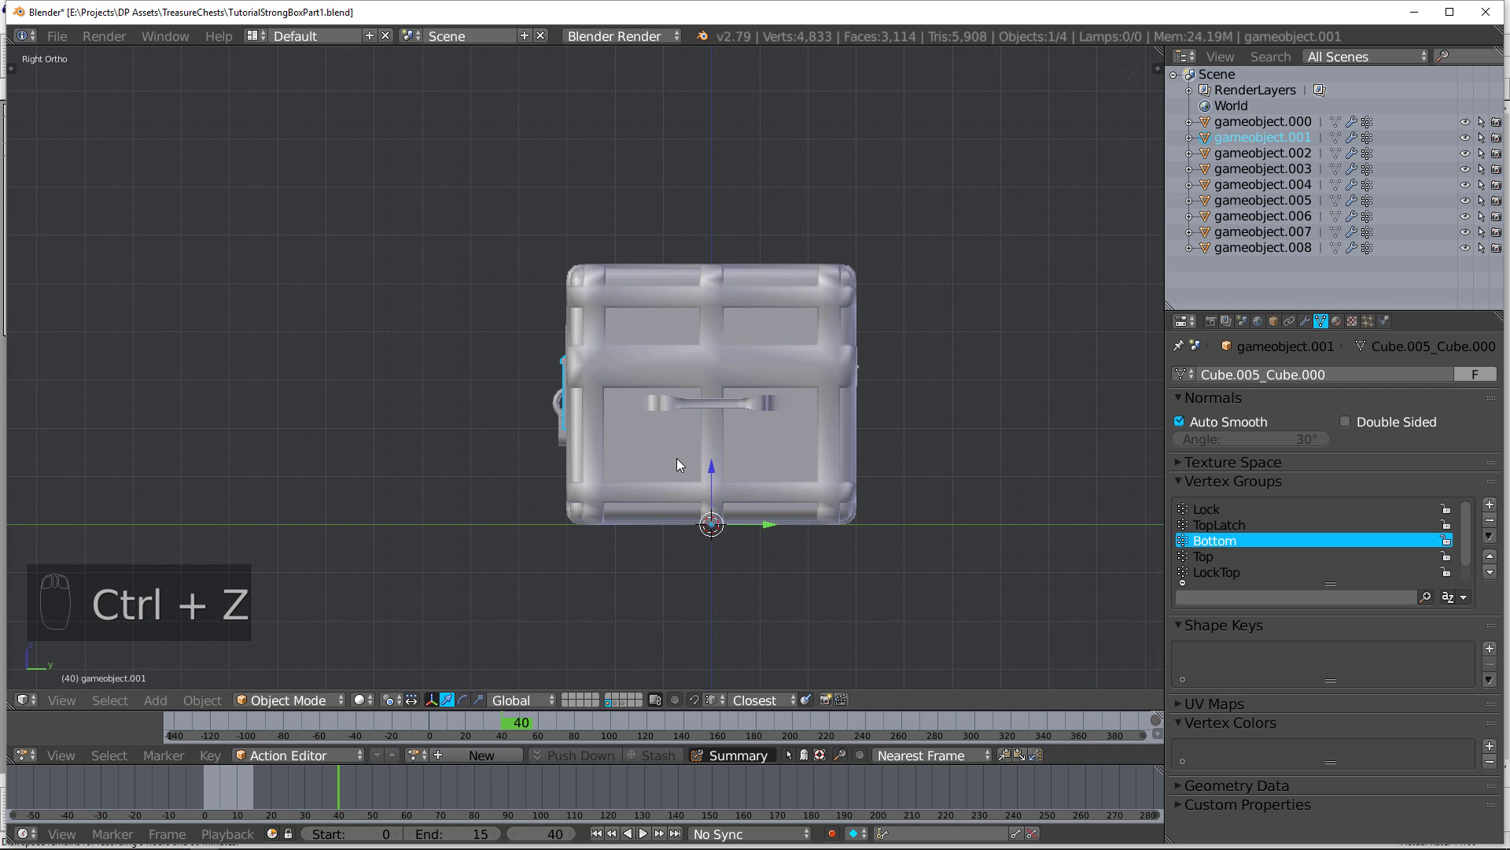
Step: Select the vertices of the latch's hinge barrel and snap the 3D cursor to them
shift+middle_drag(672, 689, 662, 681)
scroll(529, 328, up, 5)
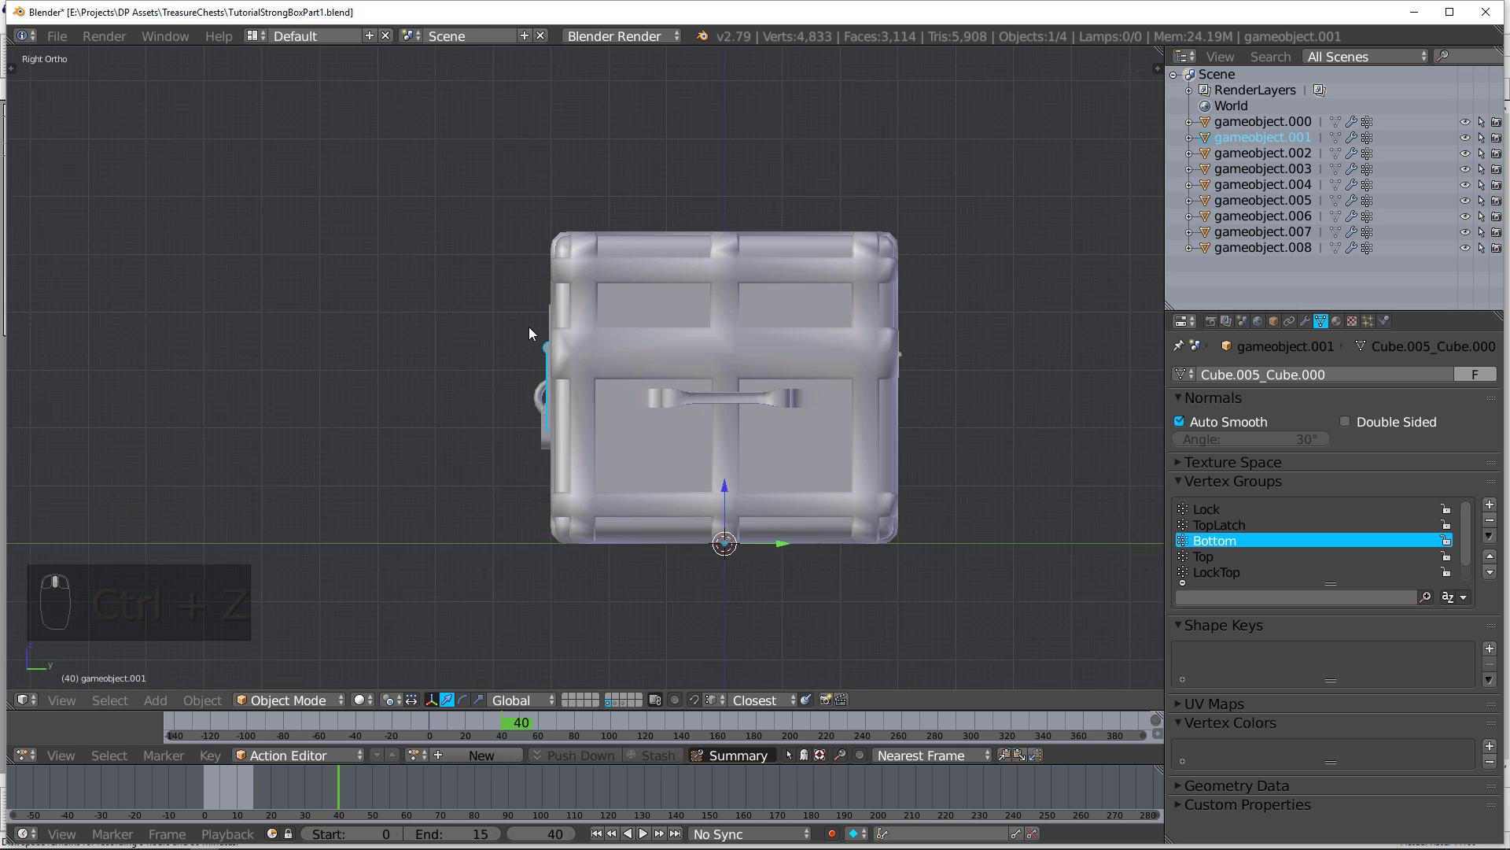
right_click(508, 329)
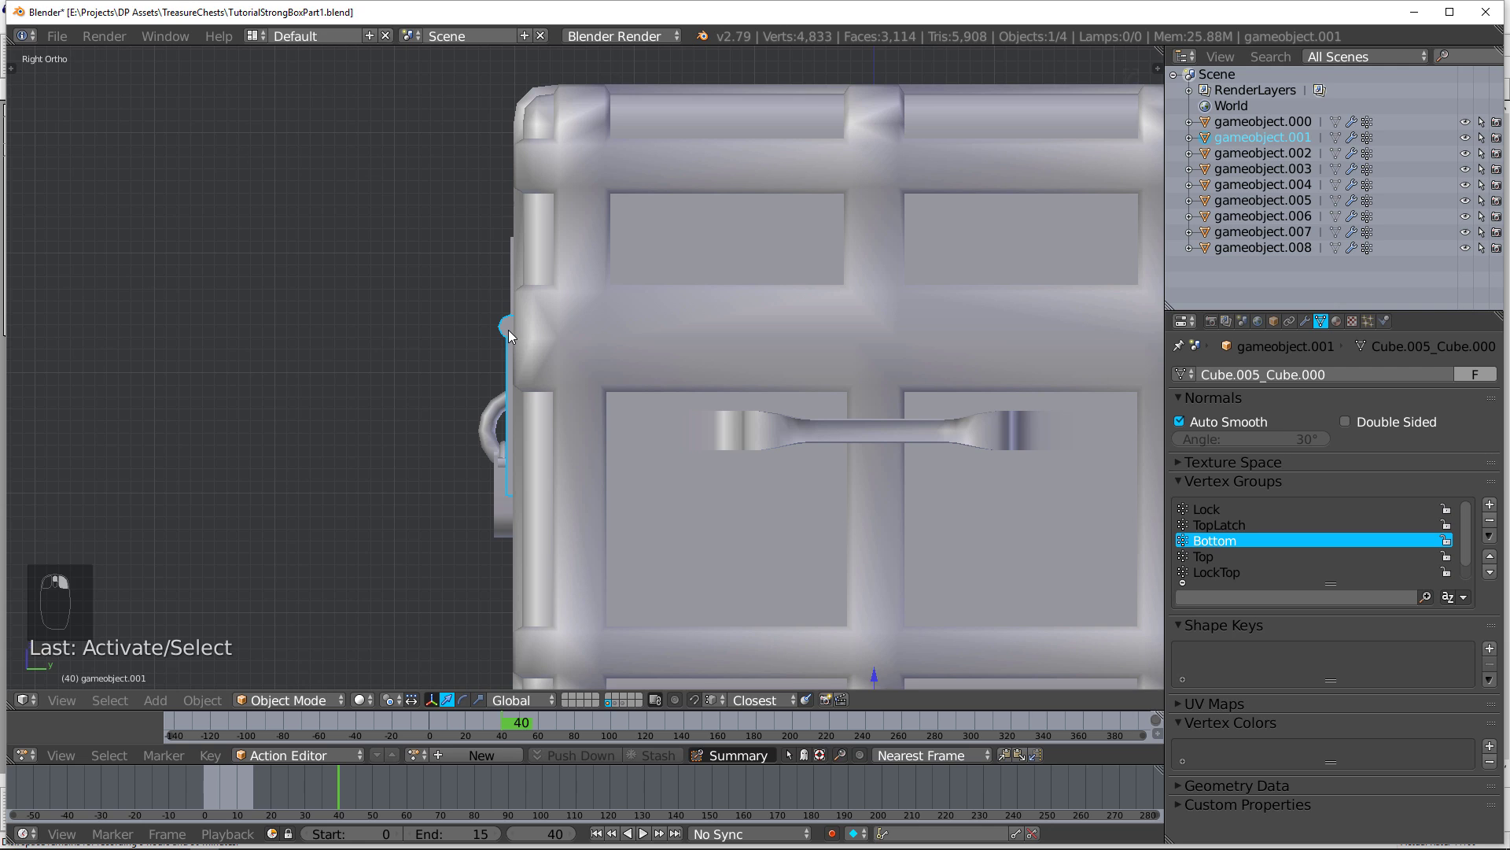
key(Tab)
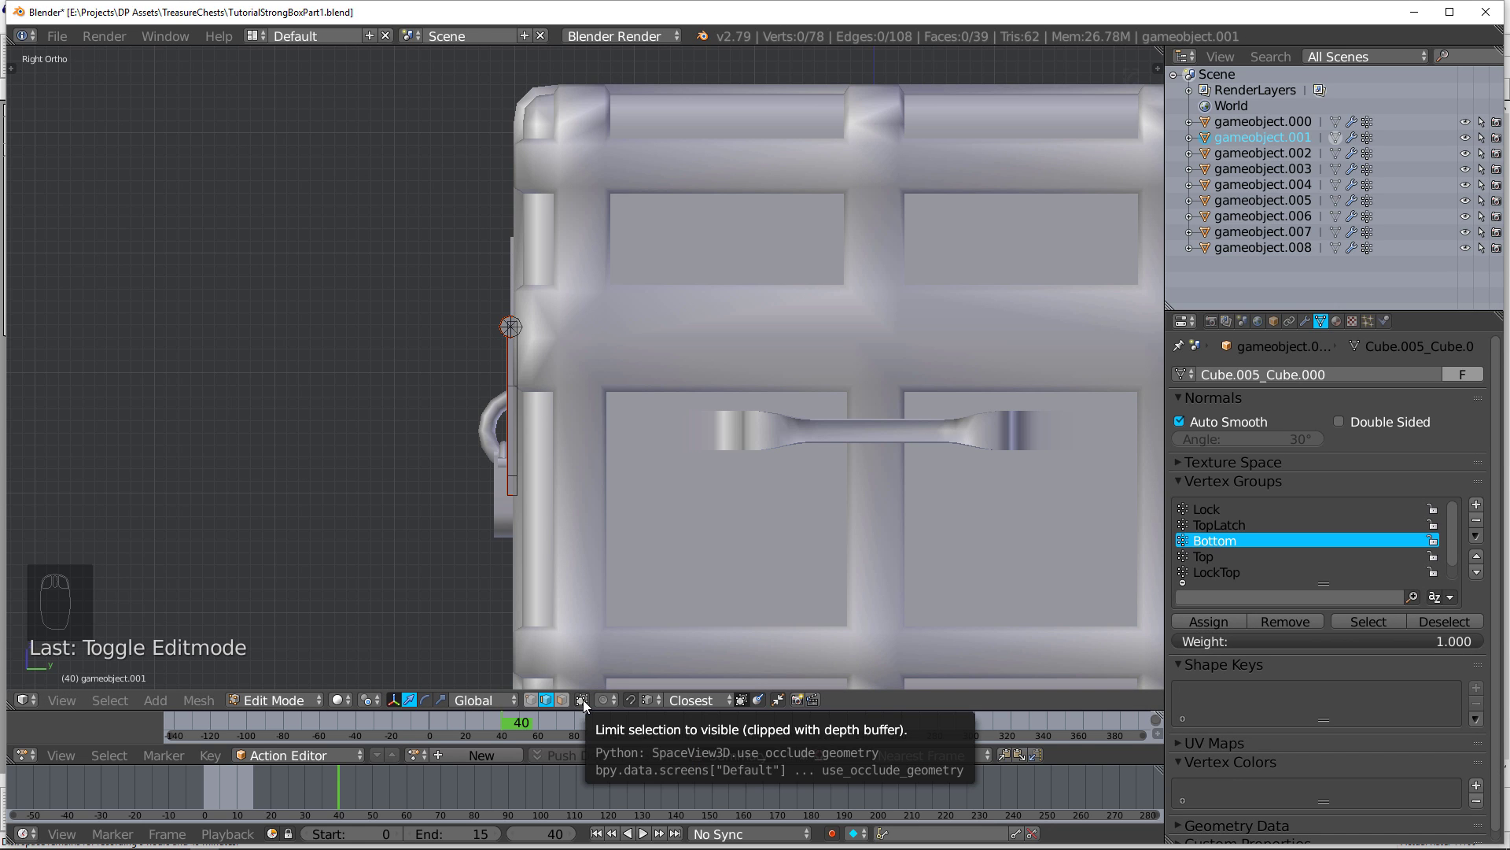
click(531, 699)
key(c)
click(510, 327)
right_click(512, 327)
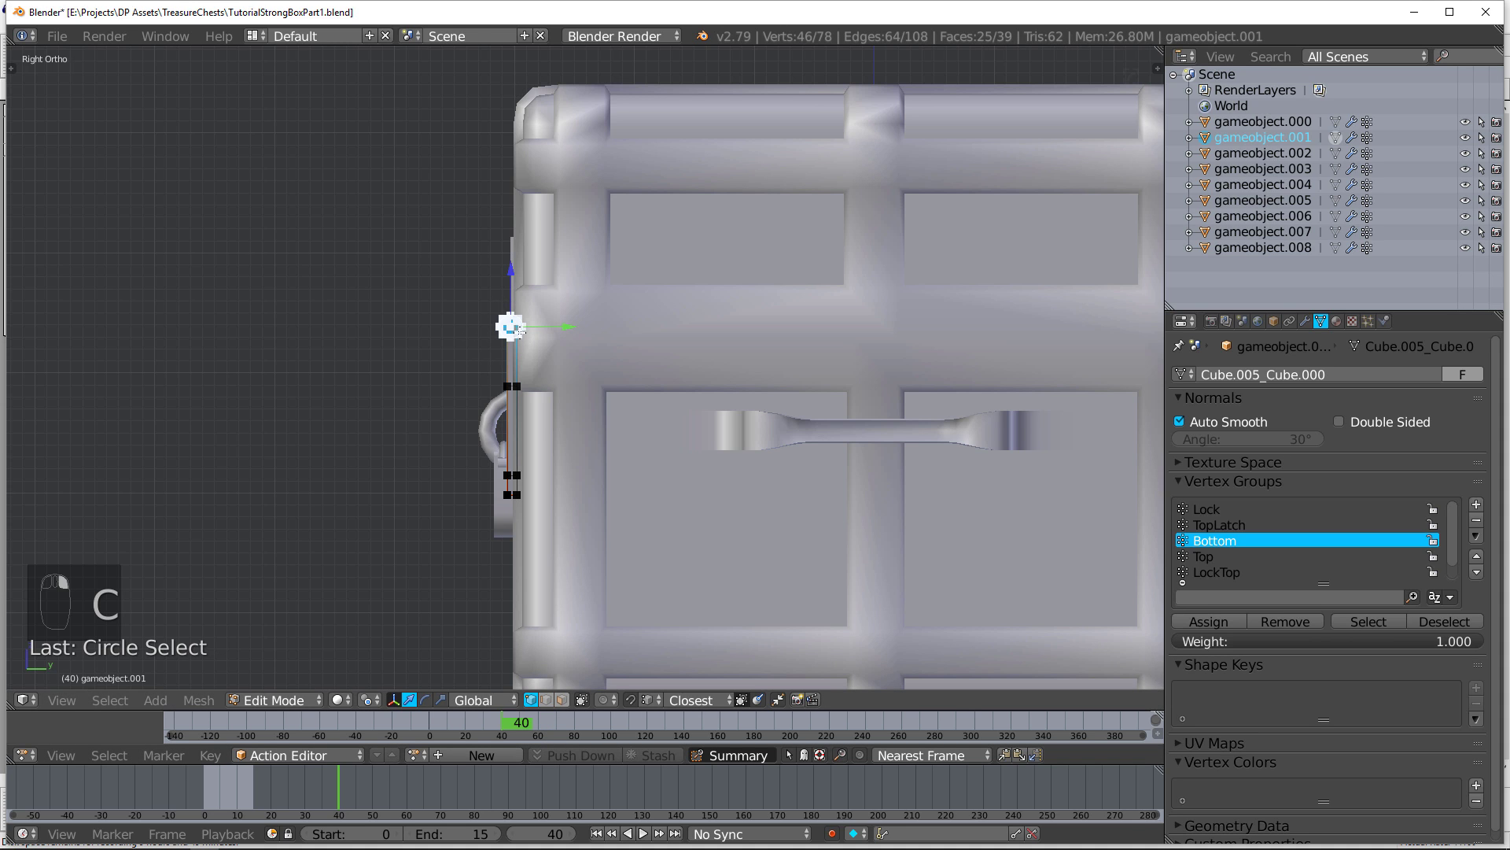
key(shift+s)
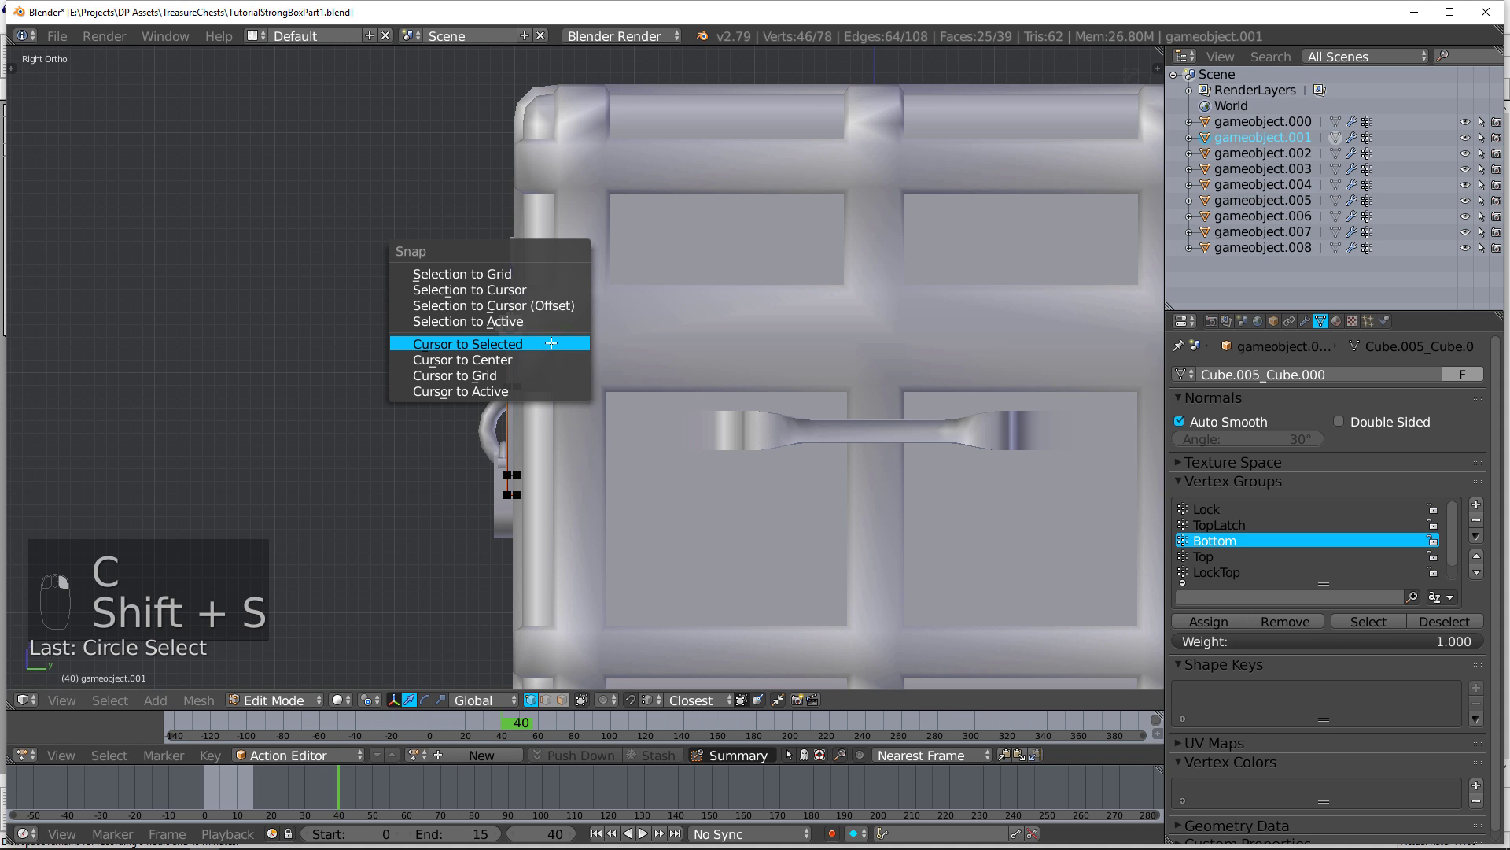
click(498, 346)
Step: Return to Object Mode and set the latch's origin to the 3D cursor at the hinge
key(Tab)
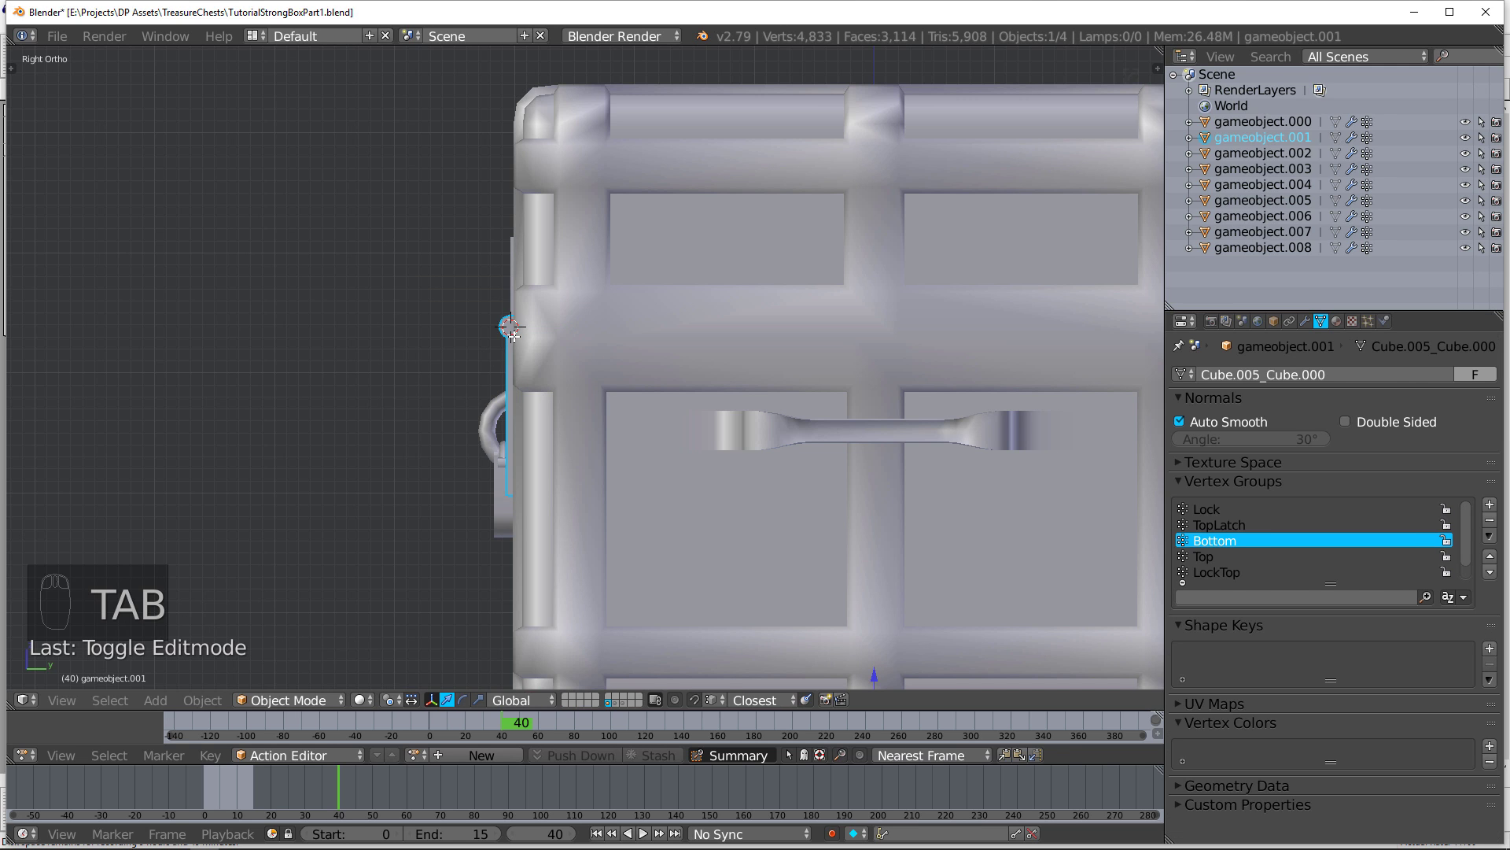
key(ctrl+alt+shift+c)
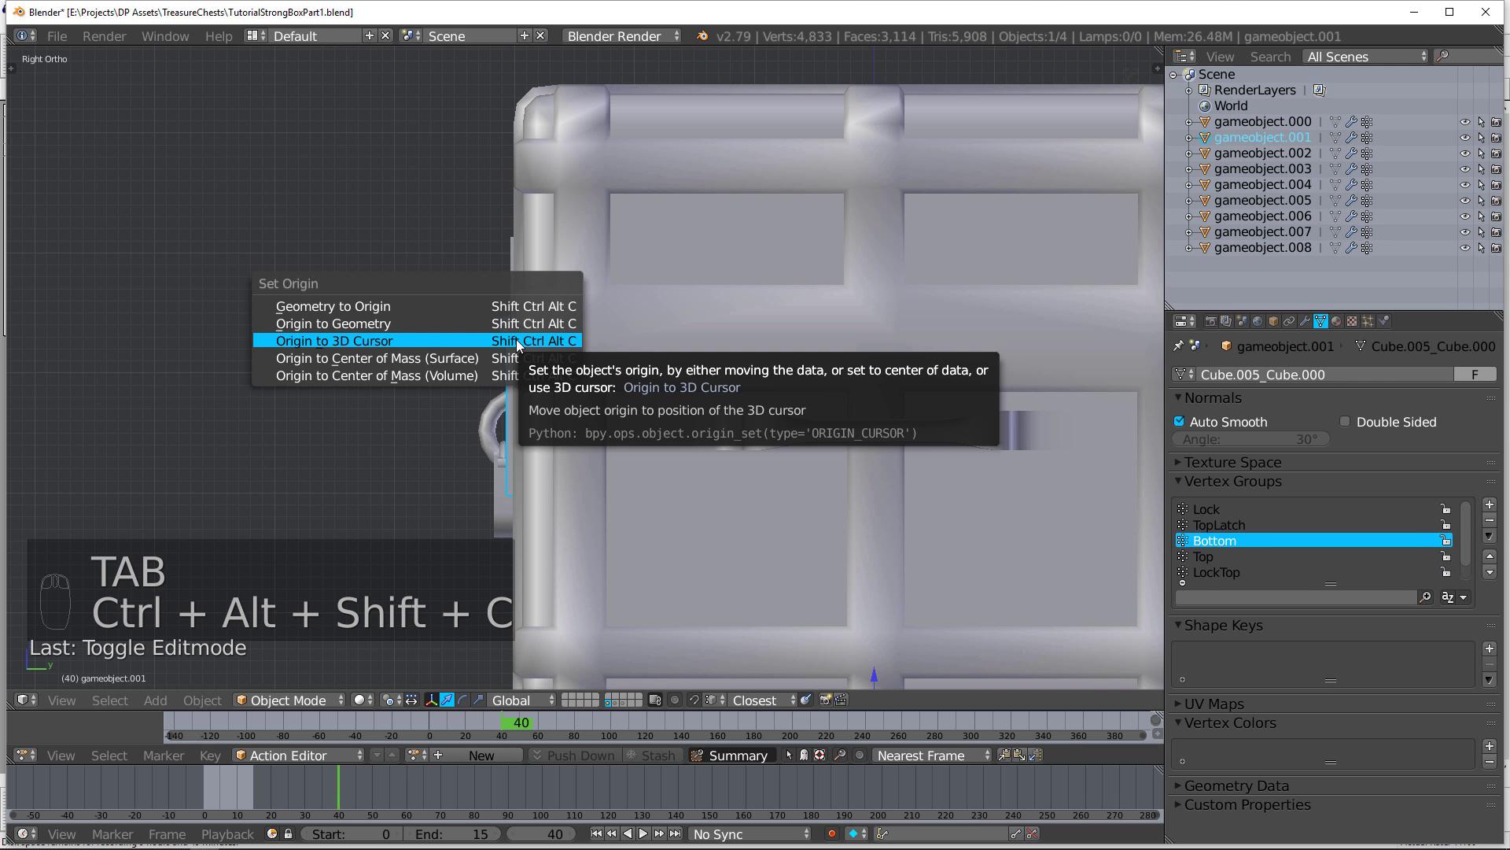
click(379, 339)
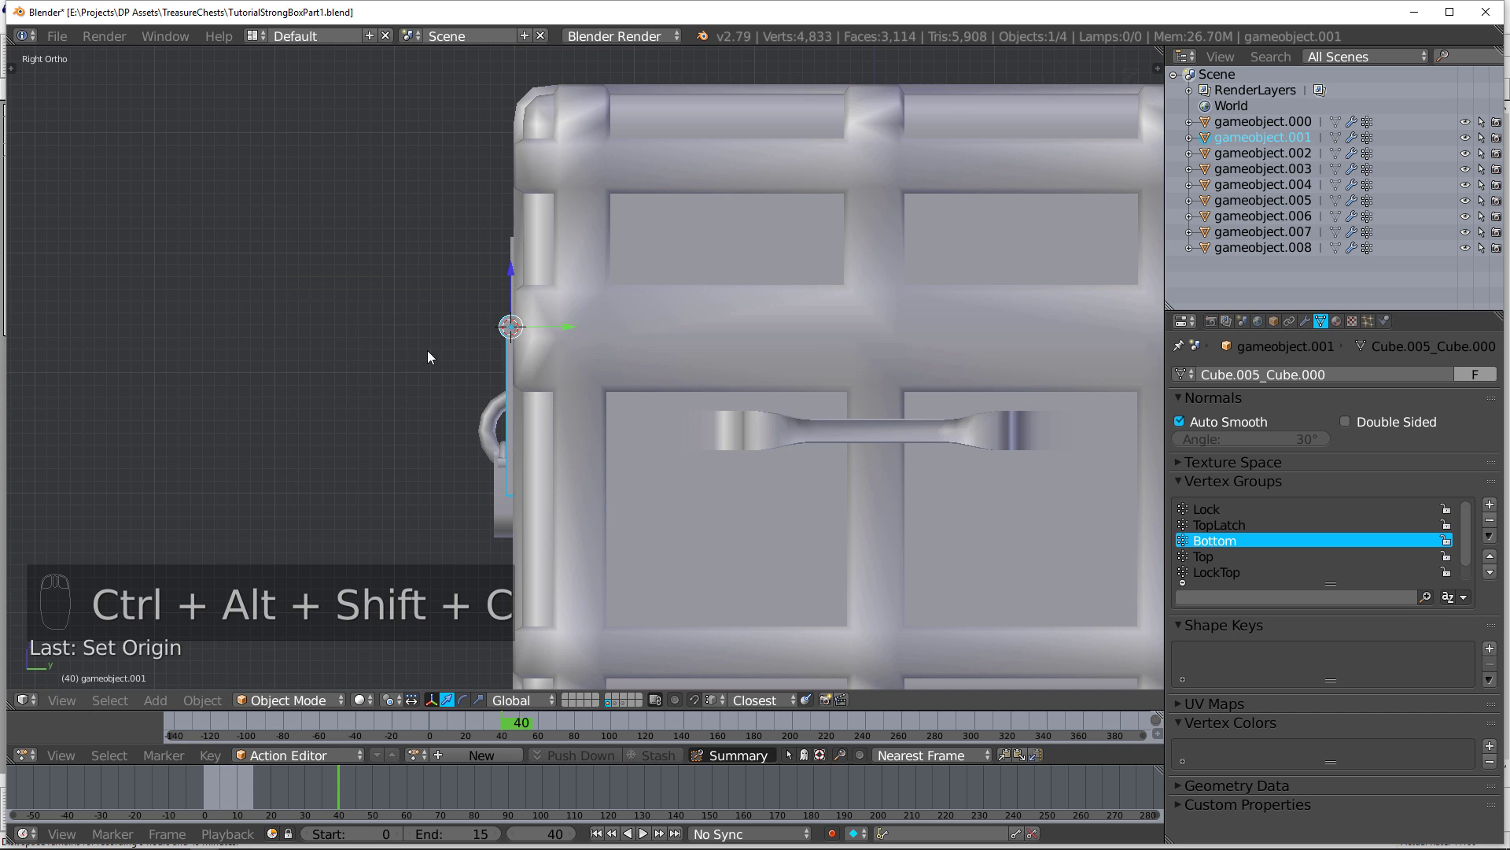
Step: Select the vertices at the lid's lower rear edge in the right side view and snap the 3D cursor to them
middle_drag(427, 351, 505, 356)
right_click(674, 230)
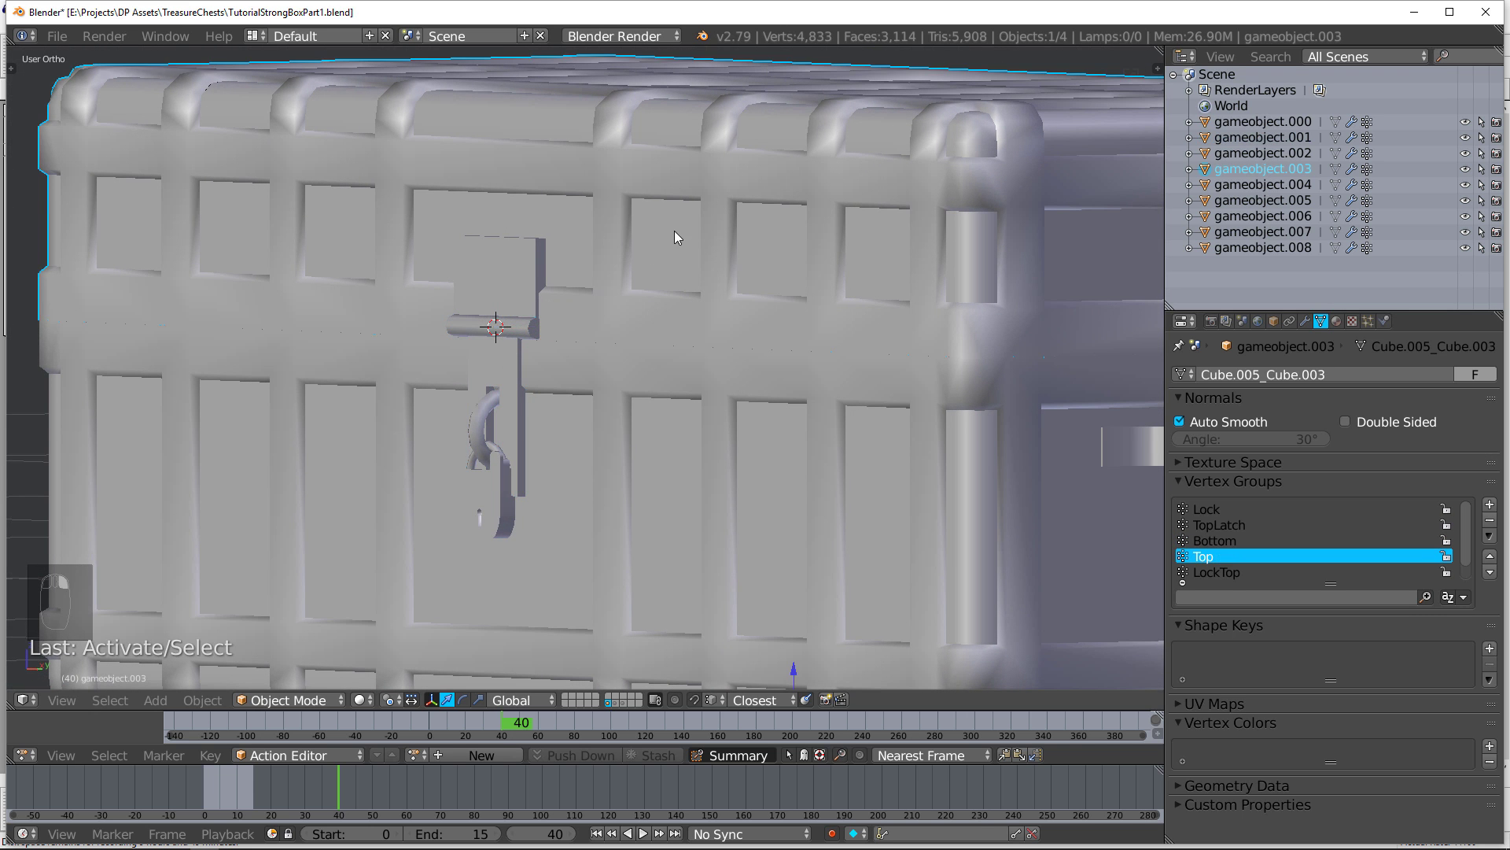
key(KP_3)
key(Tab)
scroll(550, 251, down, 1)
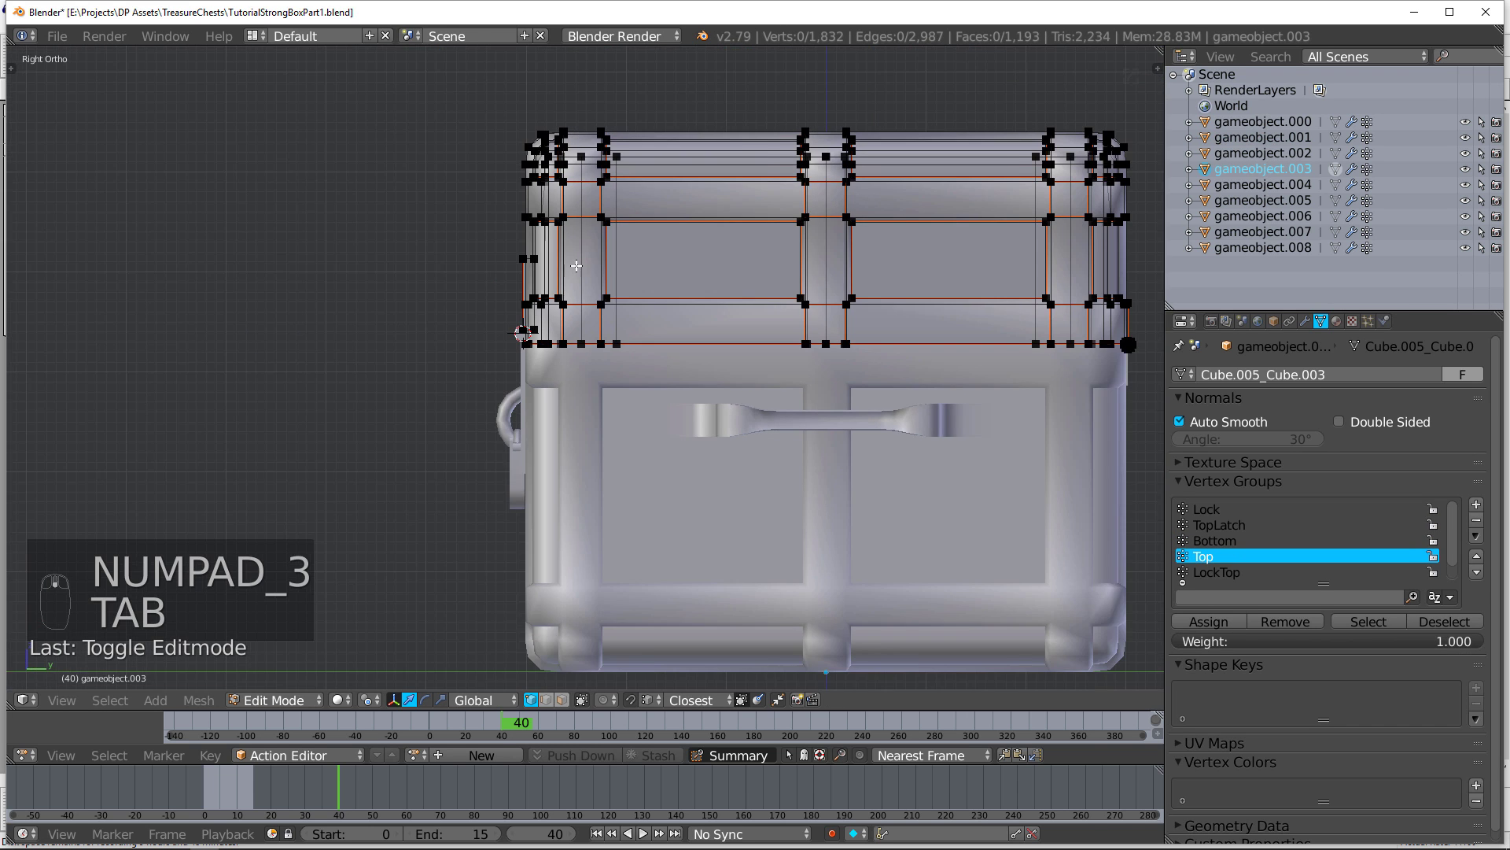
scroll(573, 263, up, 1)
shift+middle_drag(1089, 317, 549, 356)
scroll(549, 356, up, 3)
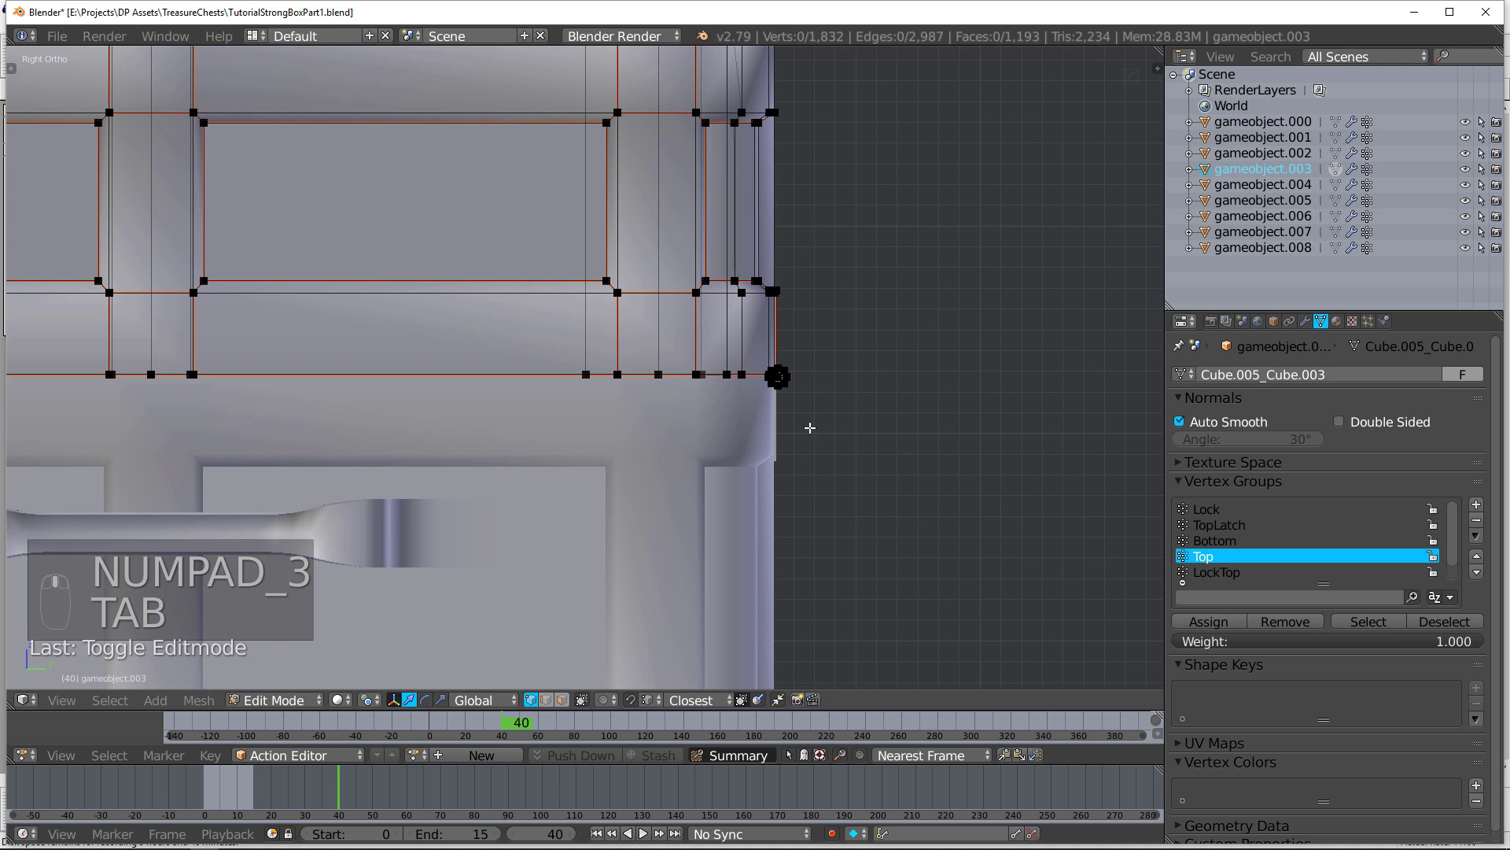
key(c)
click(775, 378)
right_click(839, 378)
key(shift+s)
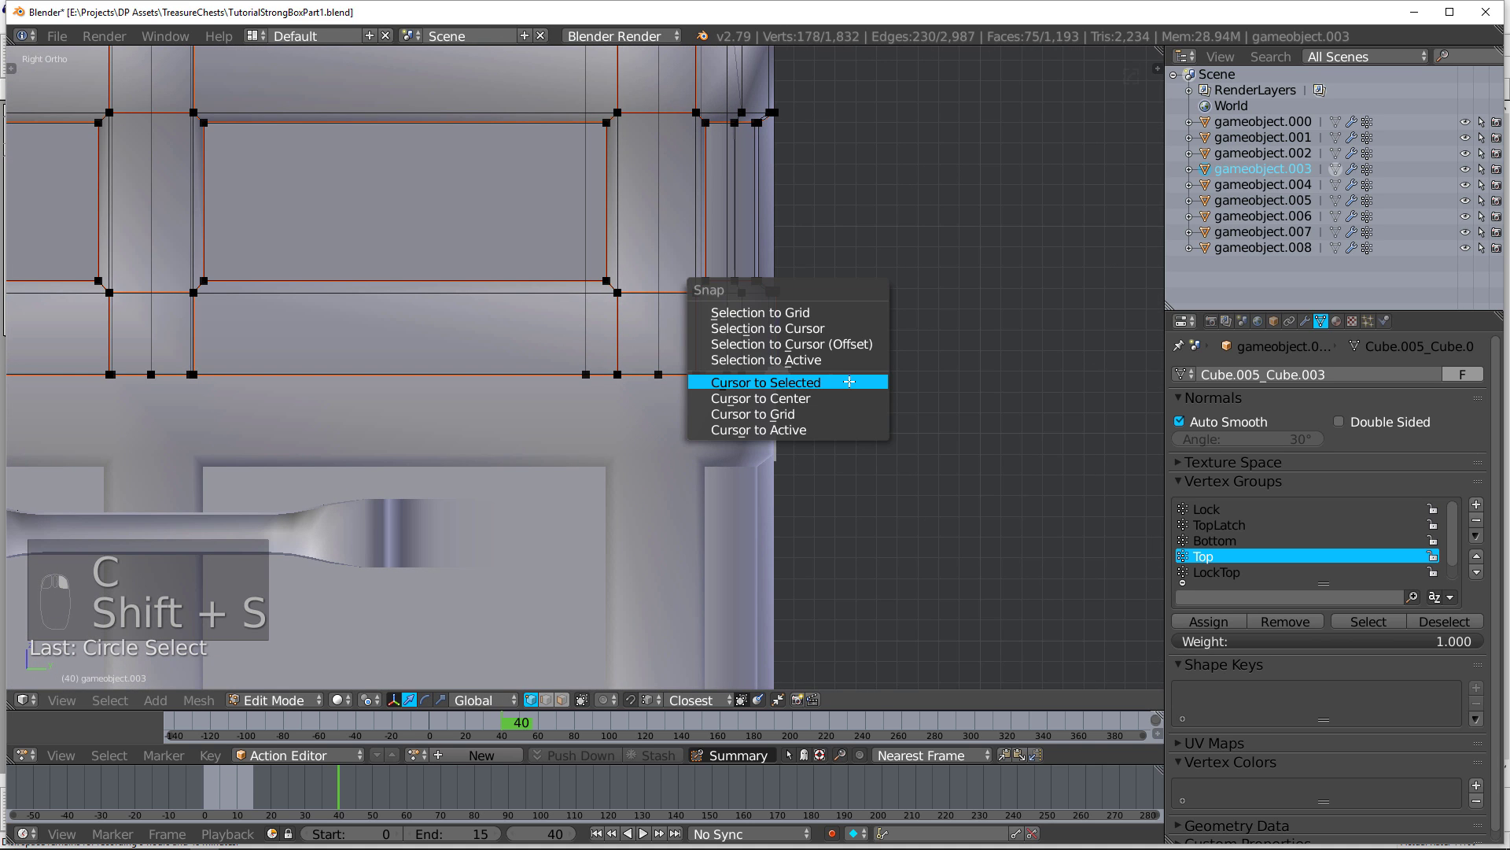
click(800, 384)
Step: Return to Object Mode and set the lid's origin to the 3D cursor at its rear hinge edge
key(Tab)
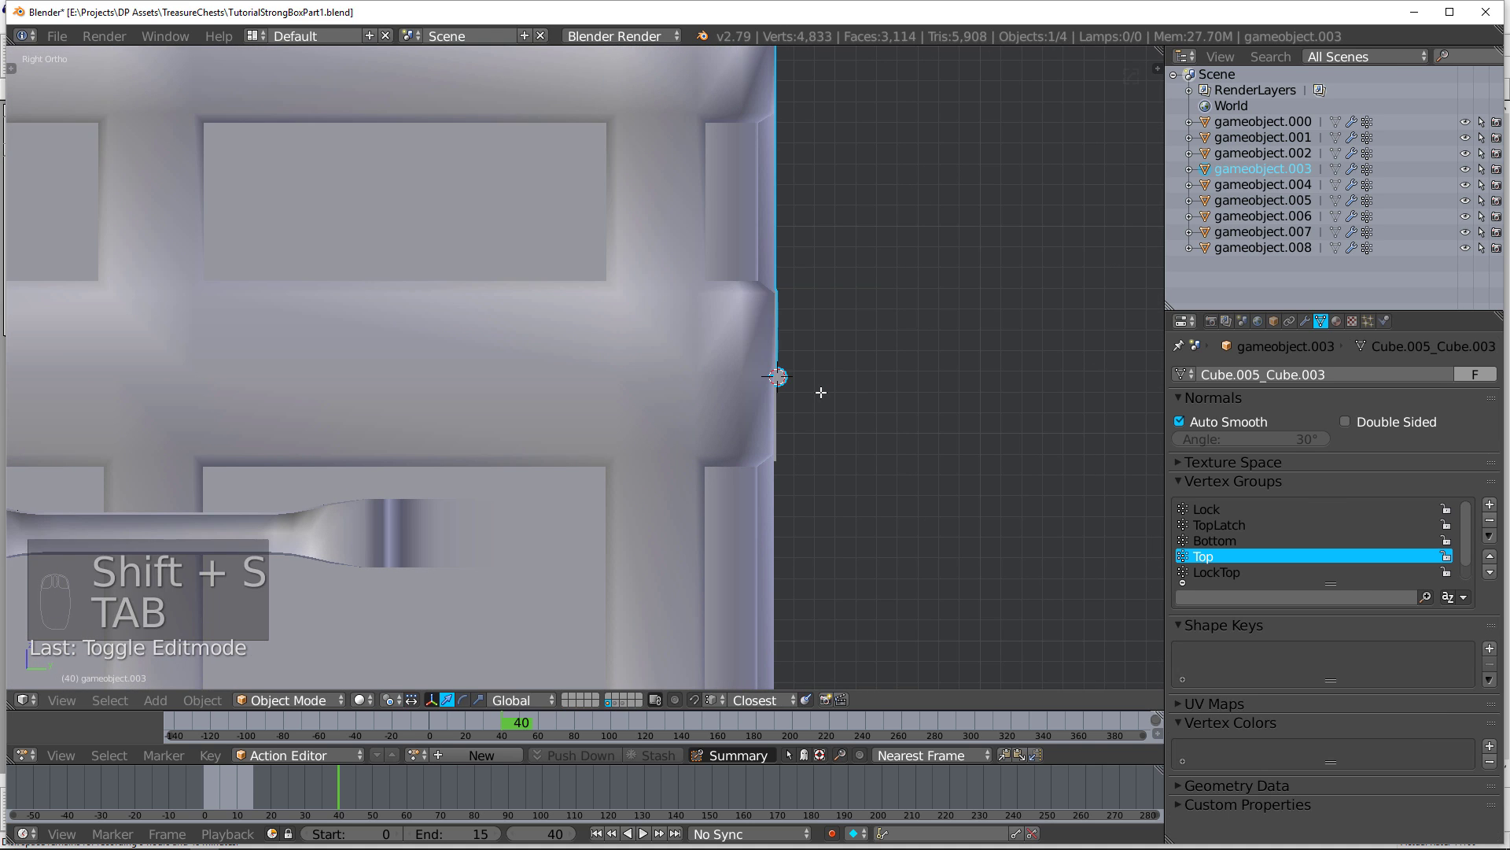
key(ctrl+alt+shift+c)
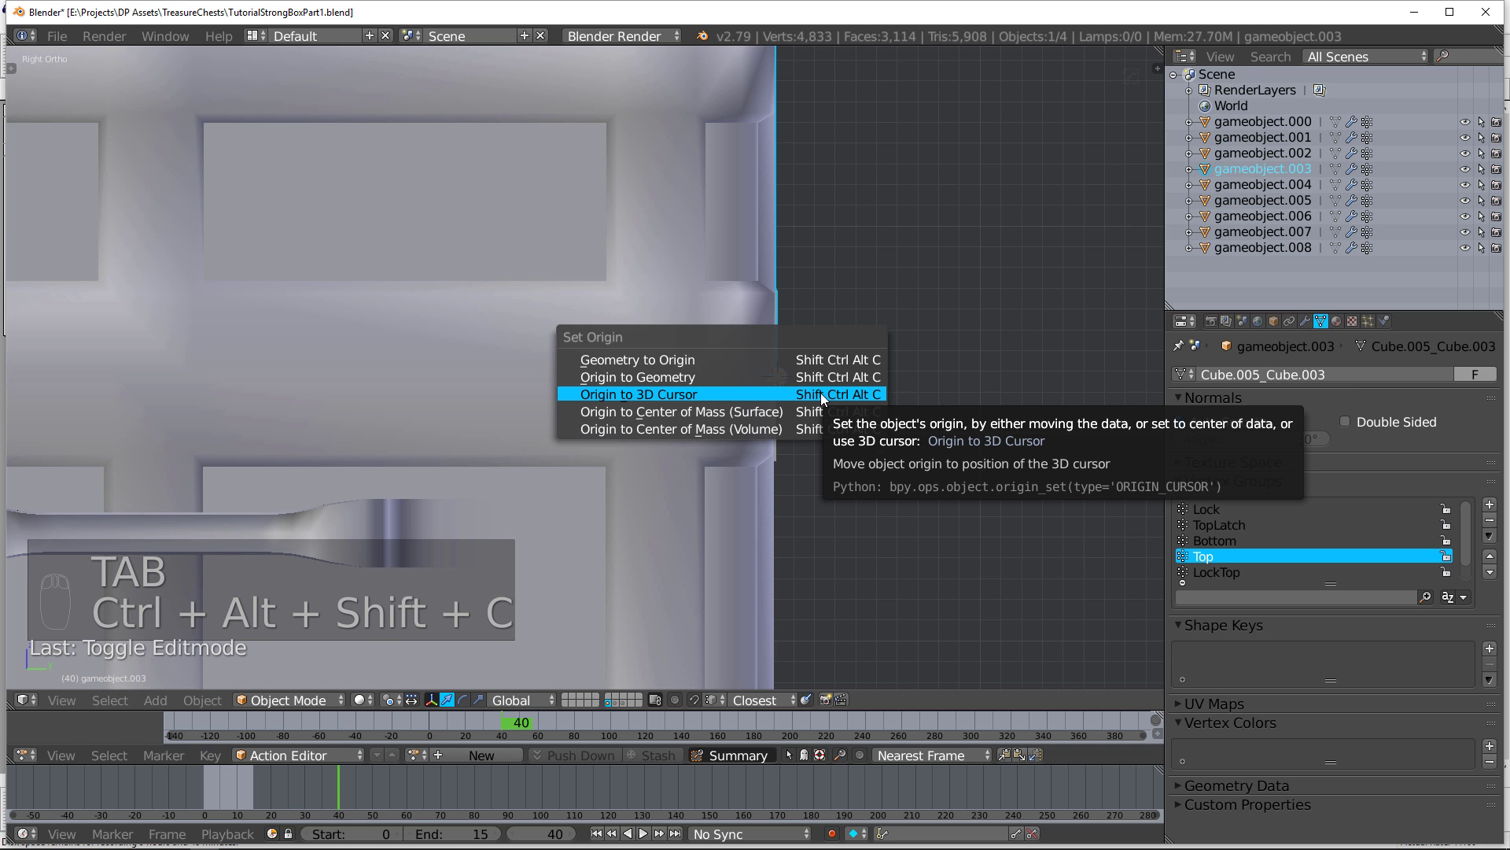
click(692, 401)
scroll(672, 395, down, 4)
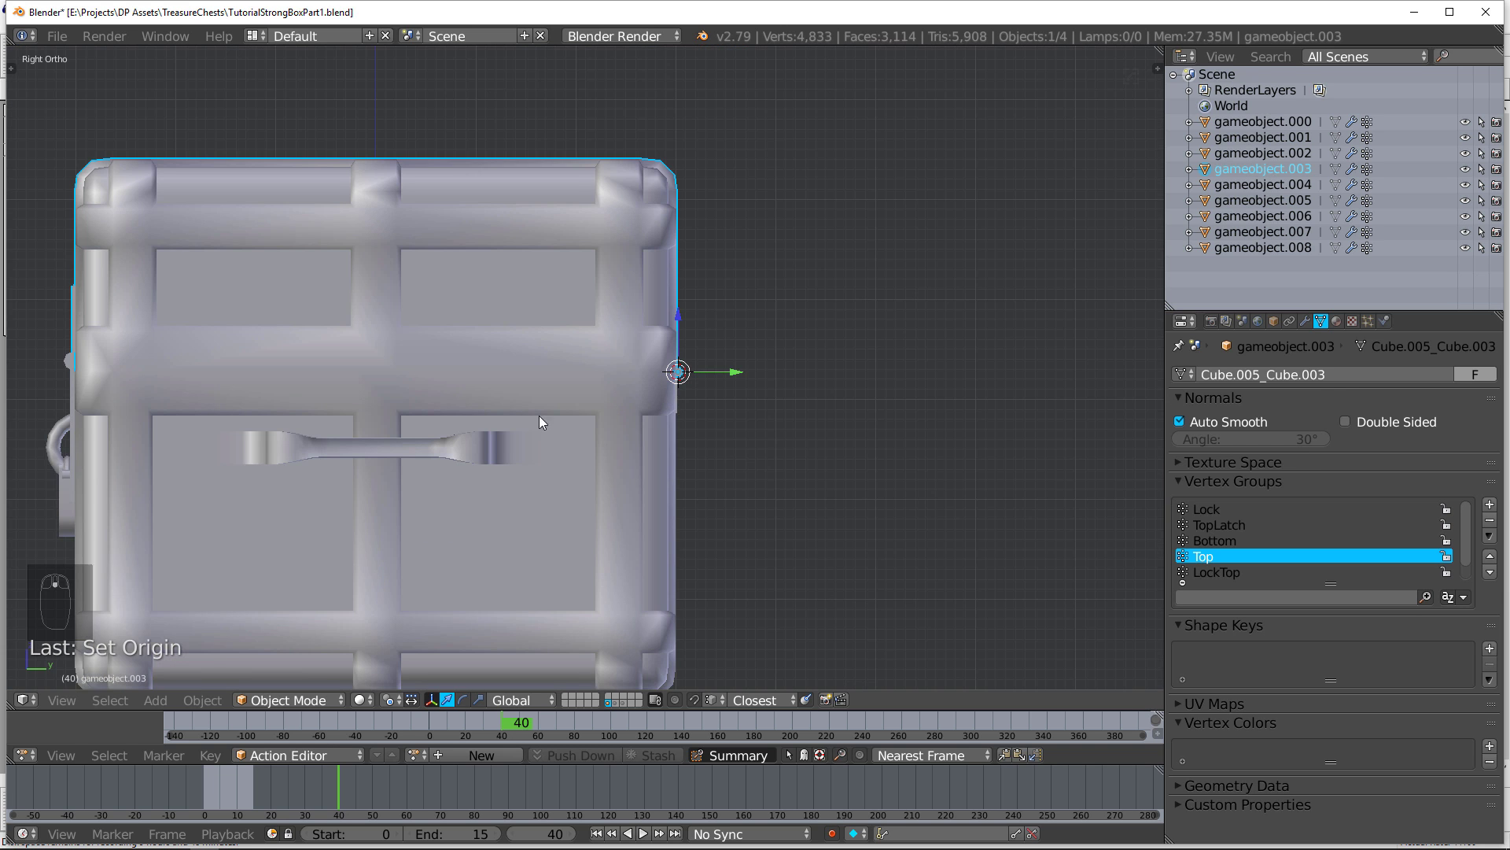
Step: Select the lock on the chest's front and set its origin to its geometry
shift+middle_drag(539, 416, 695, 352)
scroll(695, 352, down, 2)
right_click(377, 419)
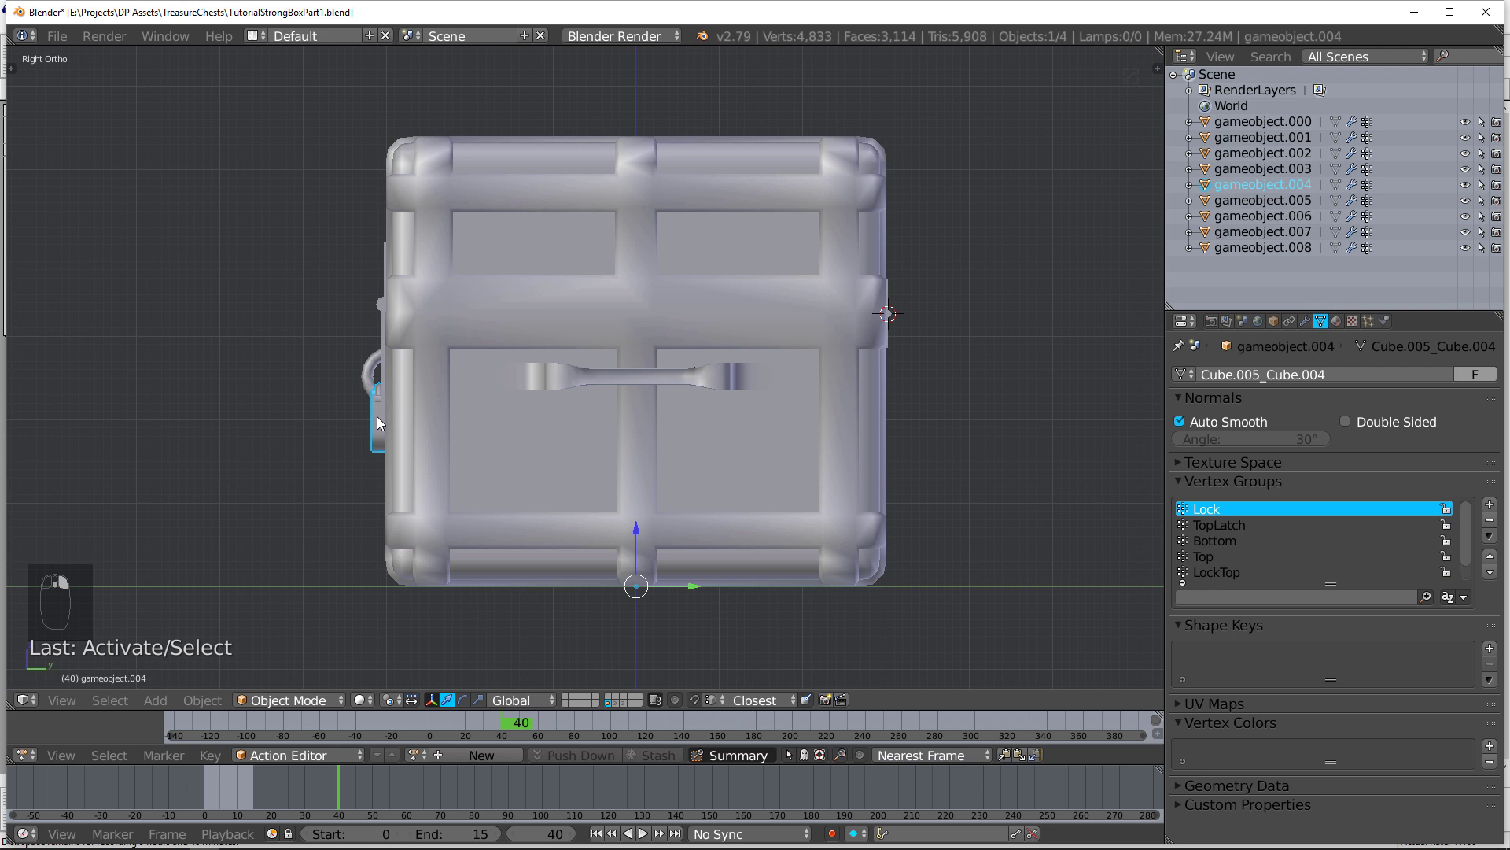
key(ctrl+alt+shift+c)
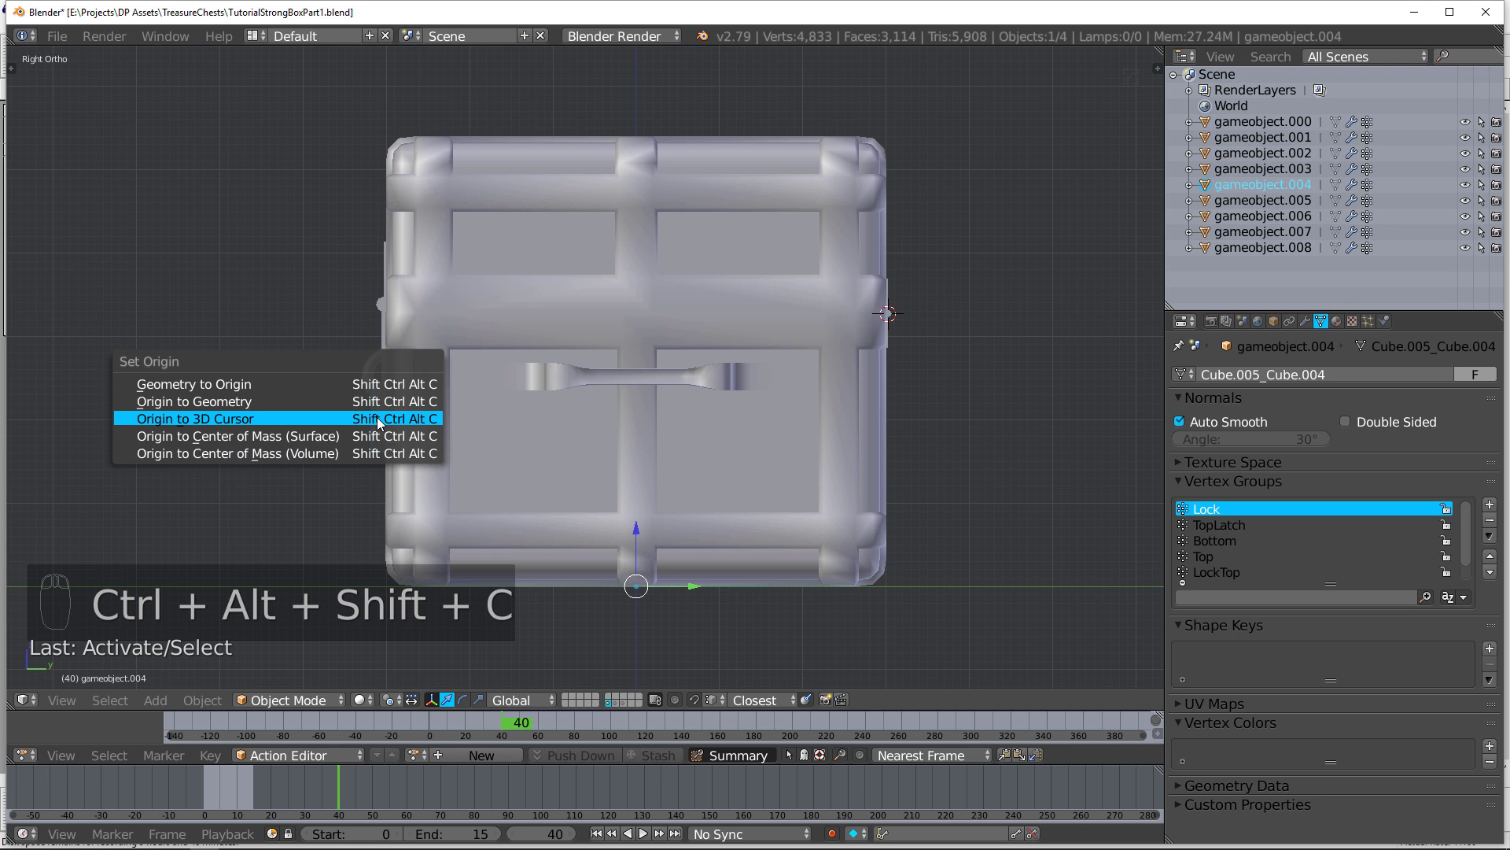
click(267, 400)
middle_drag(377, 423, 497, 486)
Step: Select all the outdated backup copies of the chest parts on the second layer and delete them
click(541, 454)
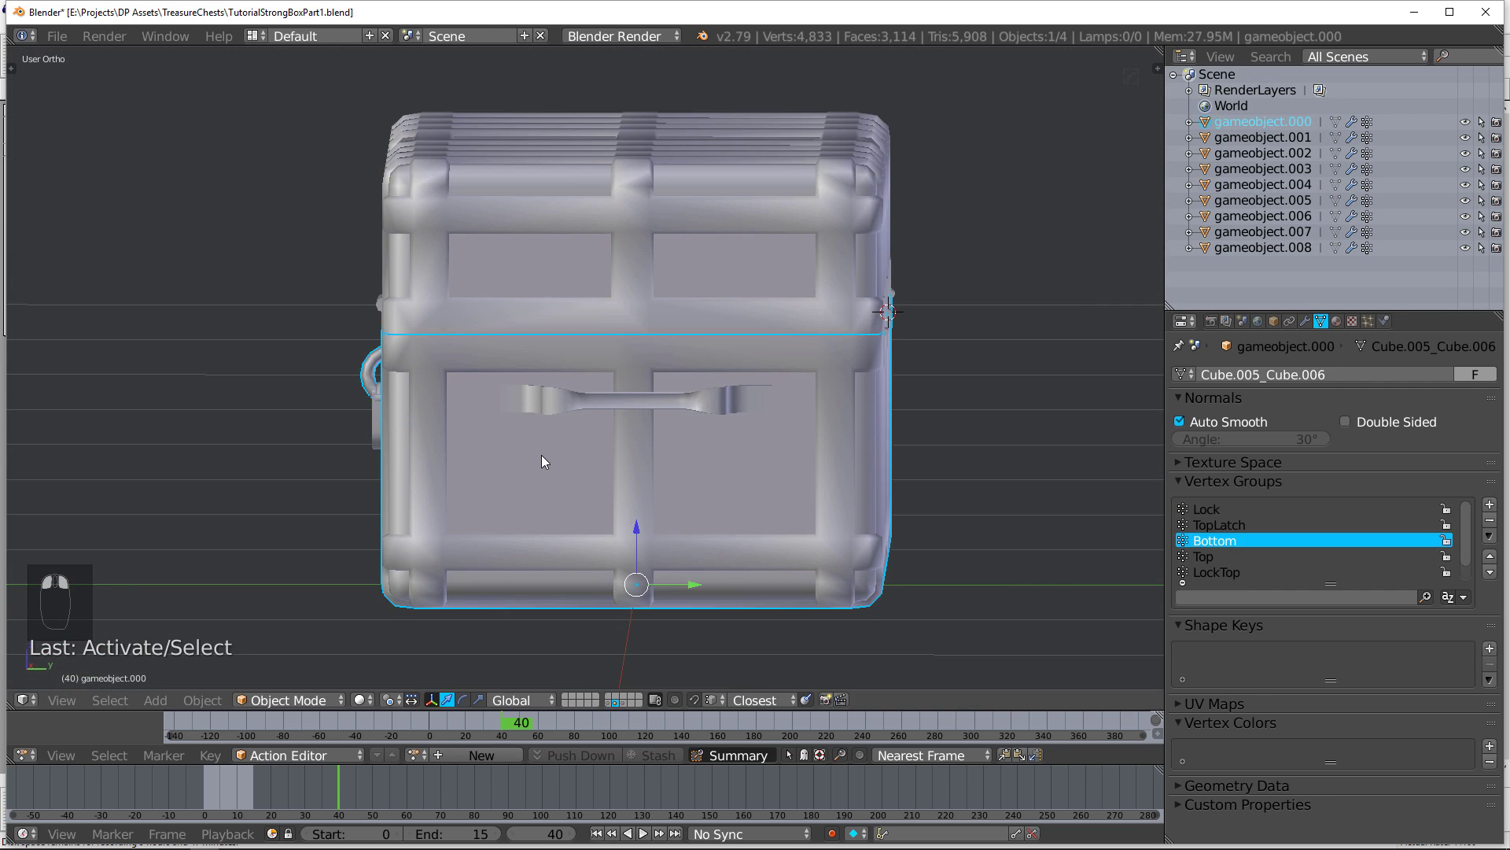
click(536, 264)
click(686, 592)
key(a)
key(a)
key(a)
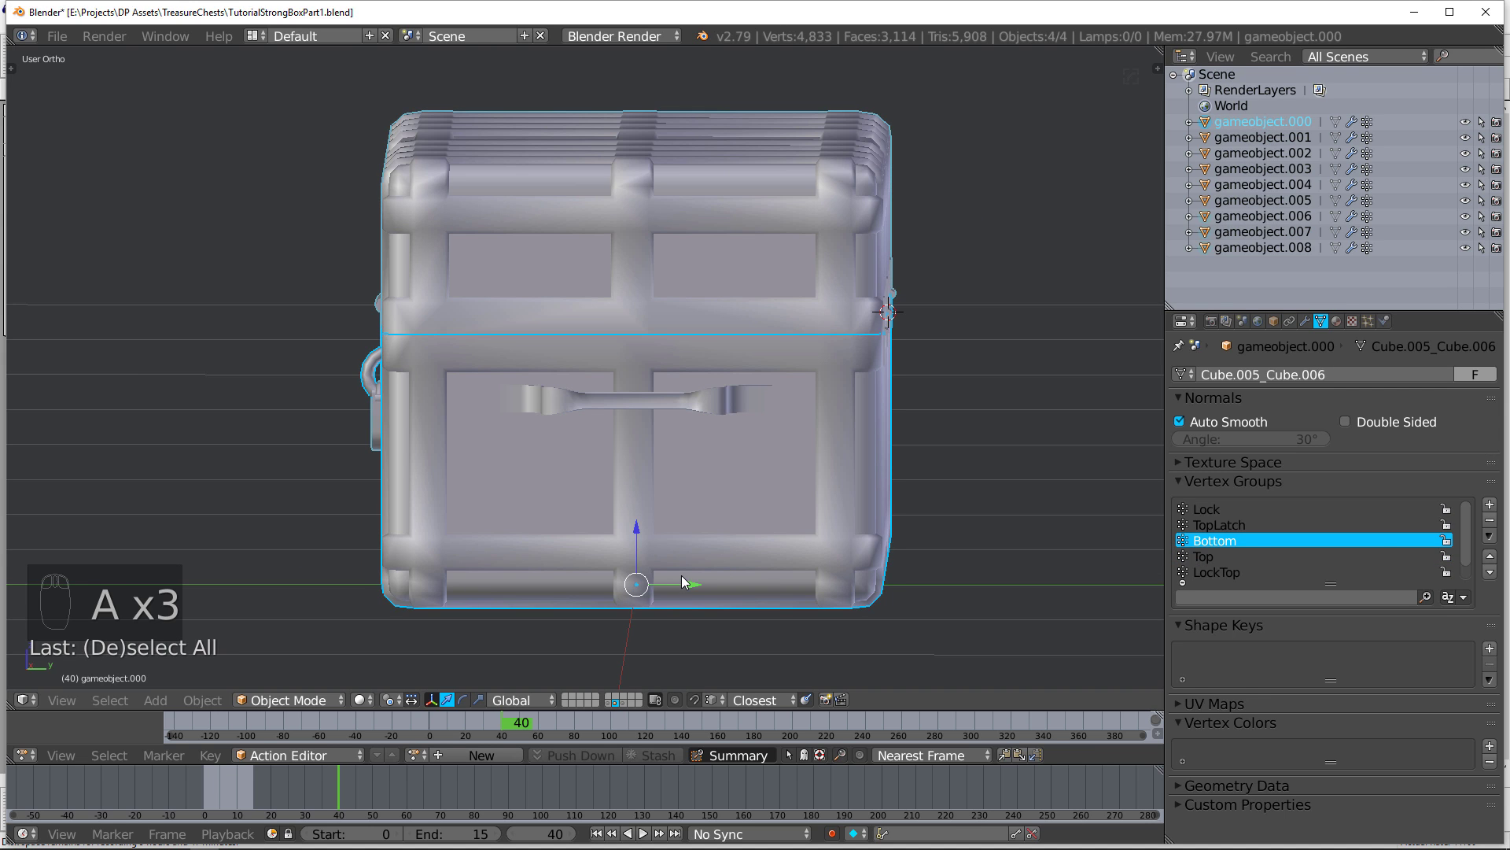
key(Delete)
Step: Duplicate all four separated chest parts in place and move the copies to the neighbouring backup layer
click(610, 703)
key(a)
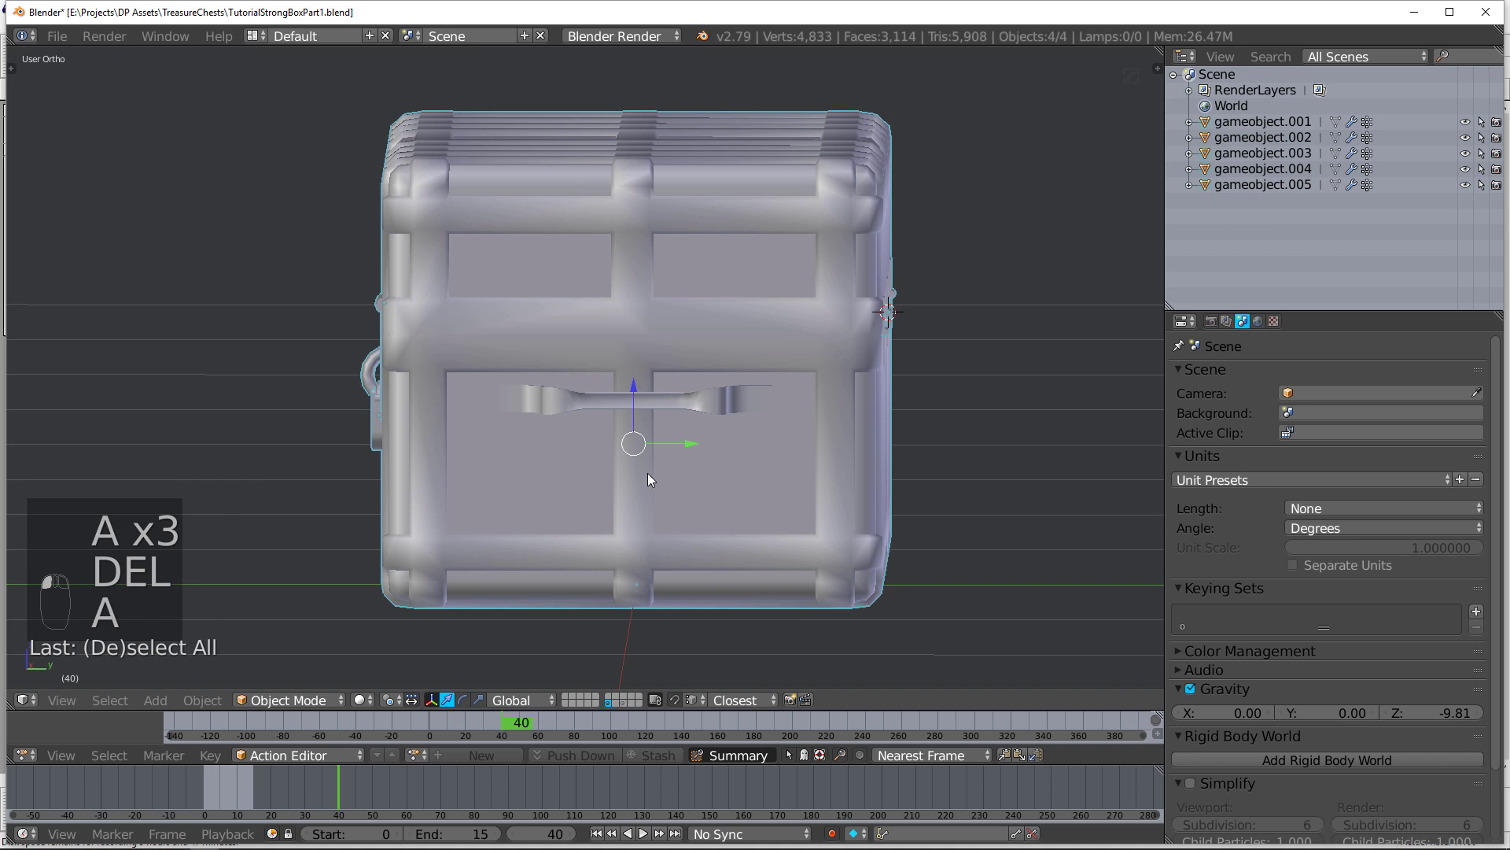
key(shift+d)
right_click(578, 427)
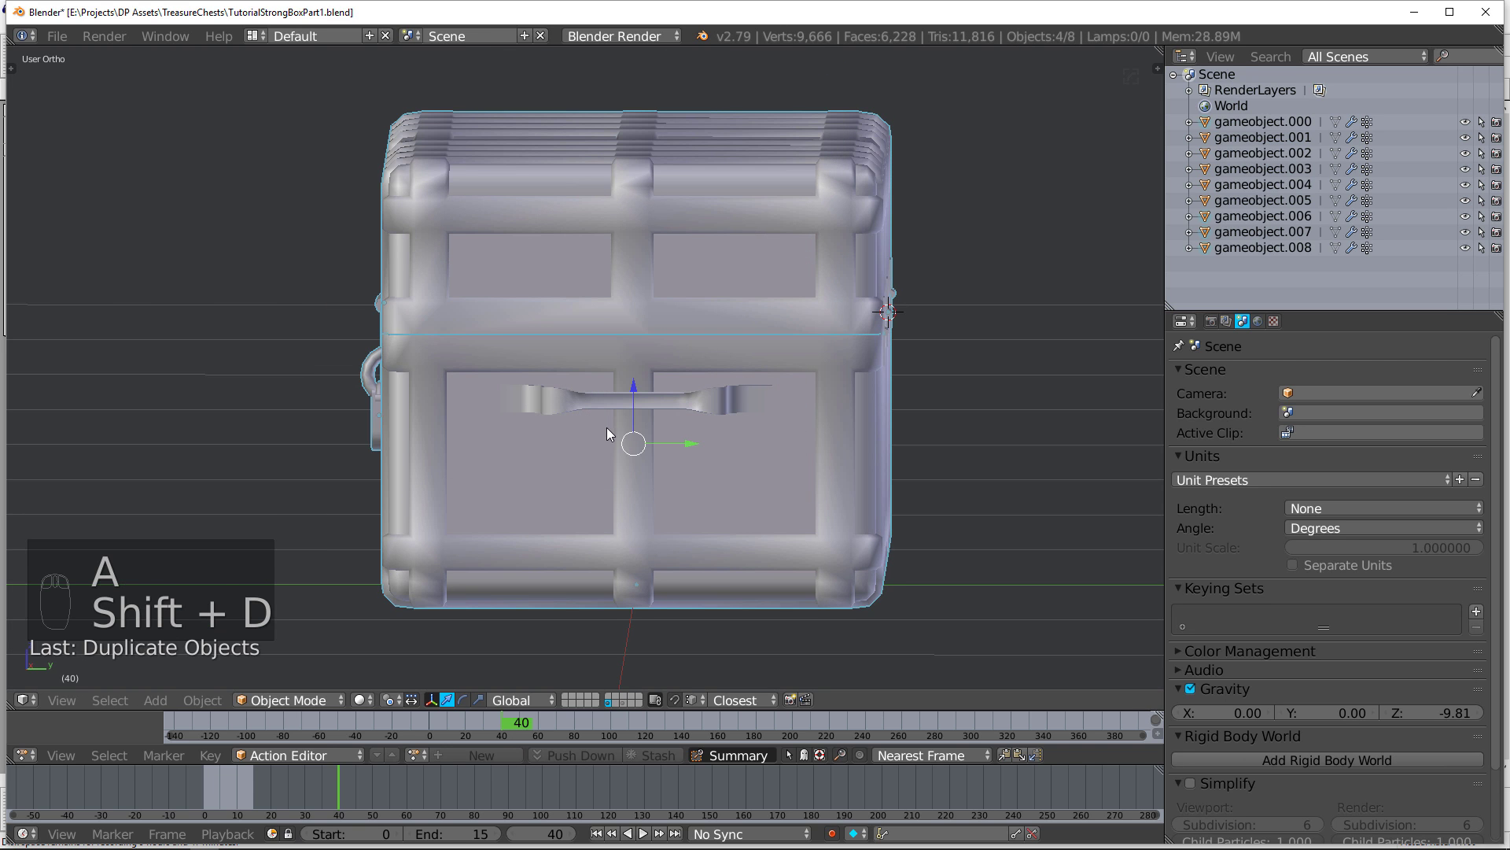
key(m)
click(806, 466)
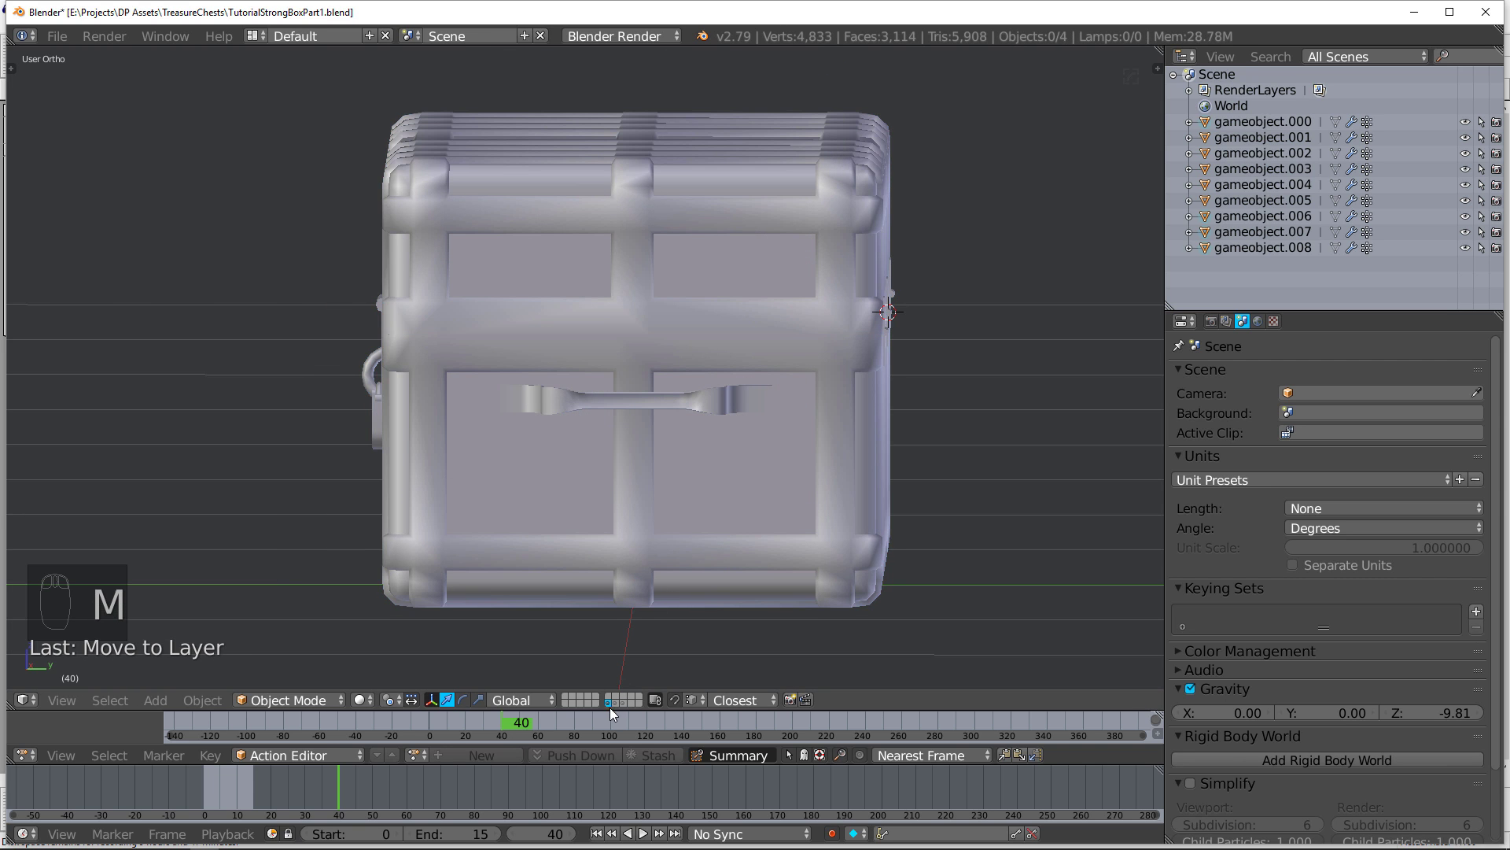
Step: Examine the original and duplicated parts on their layers, selecting the lid, lock and latch to check their origins
middle_drag(603, 472, 630, 572)
key(KP_3)
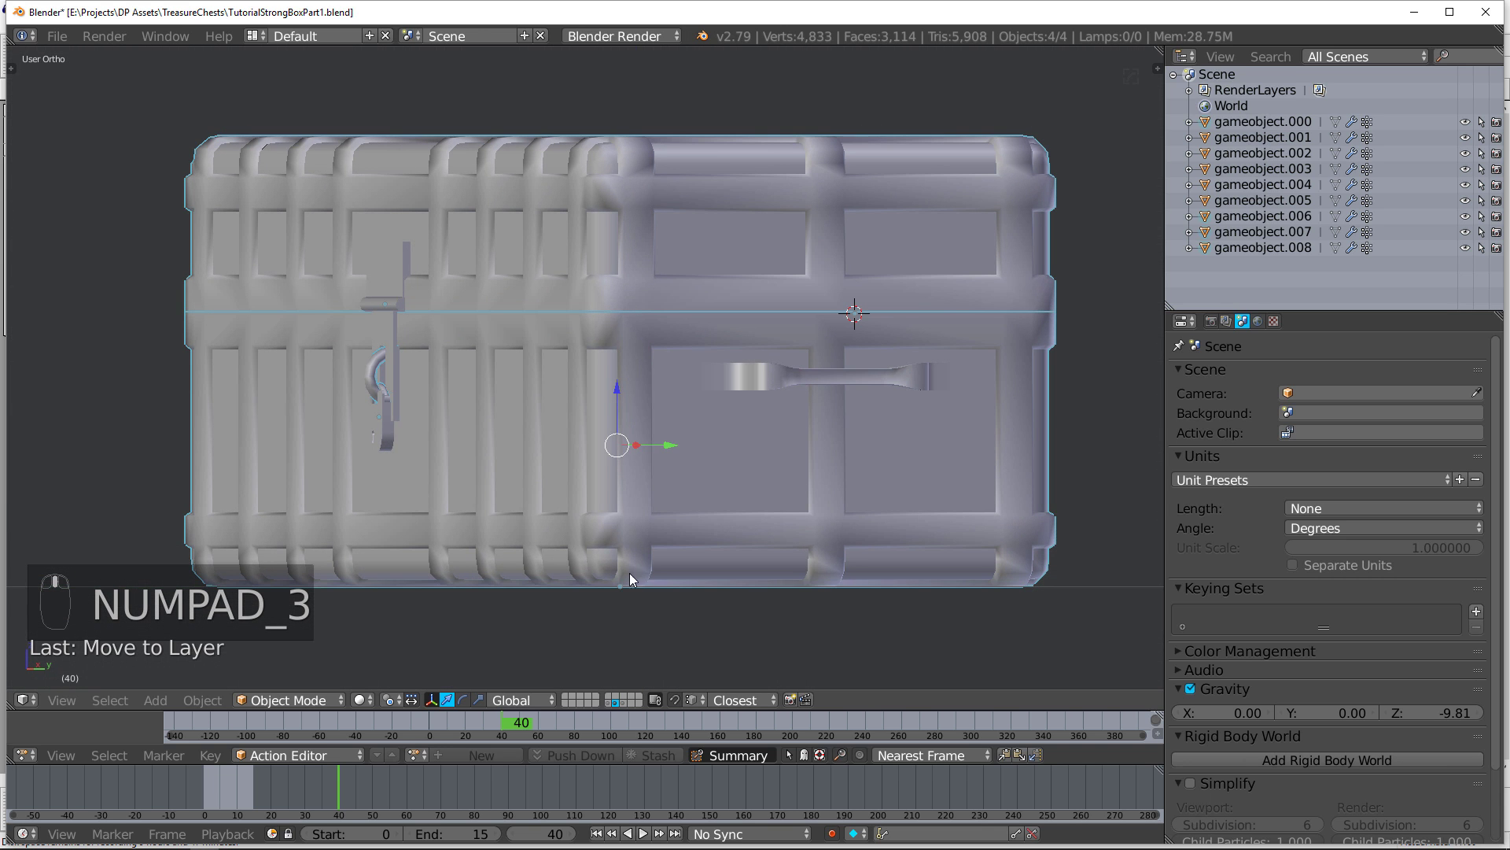
click(608, 702)
scroll(614, 524, down, 2)
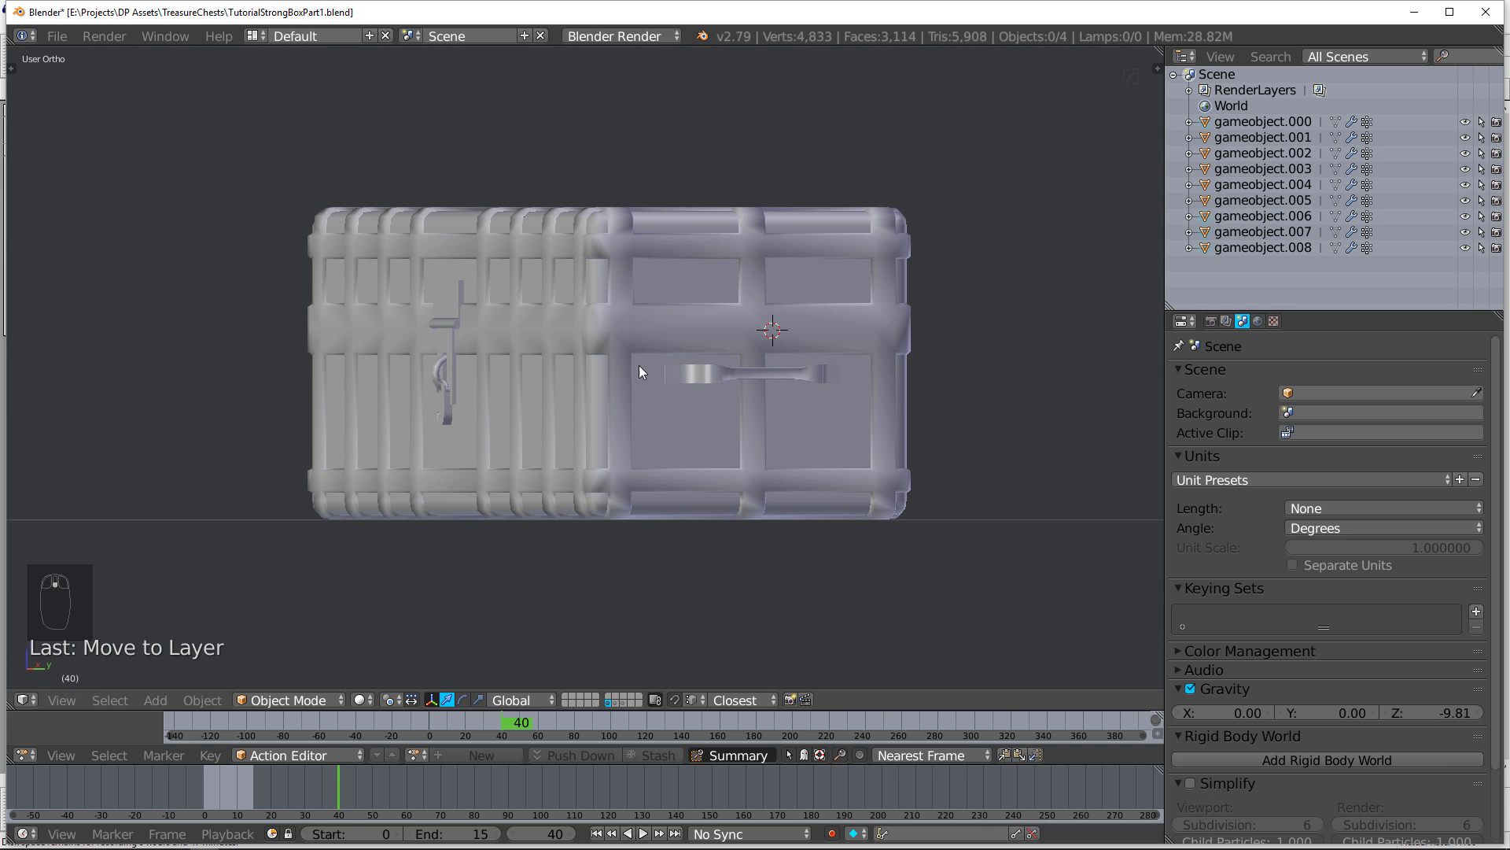
middle_drag(639, 365, 614, 313)
right_click(602, 425)
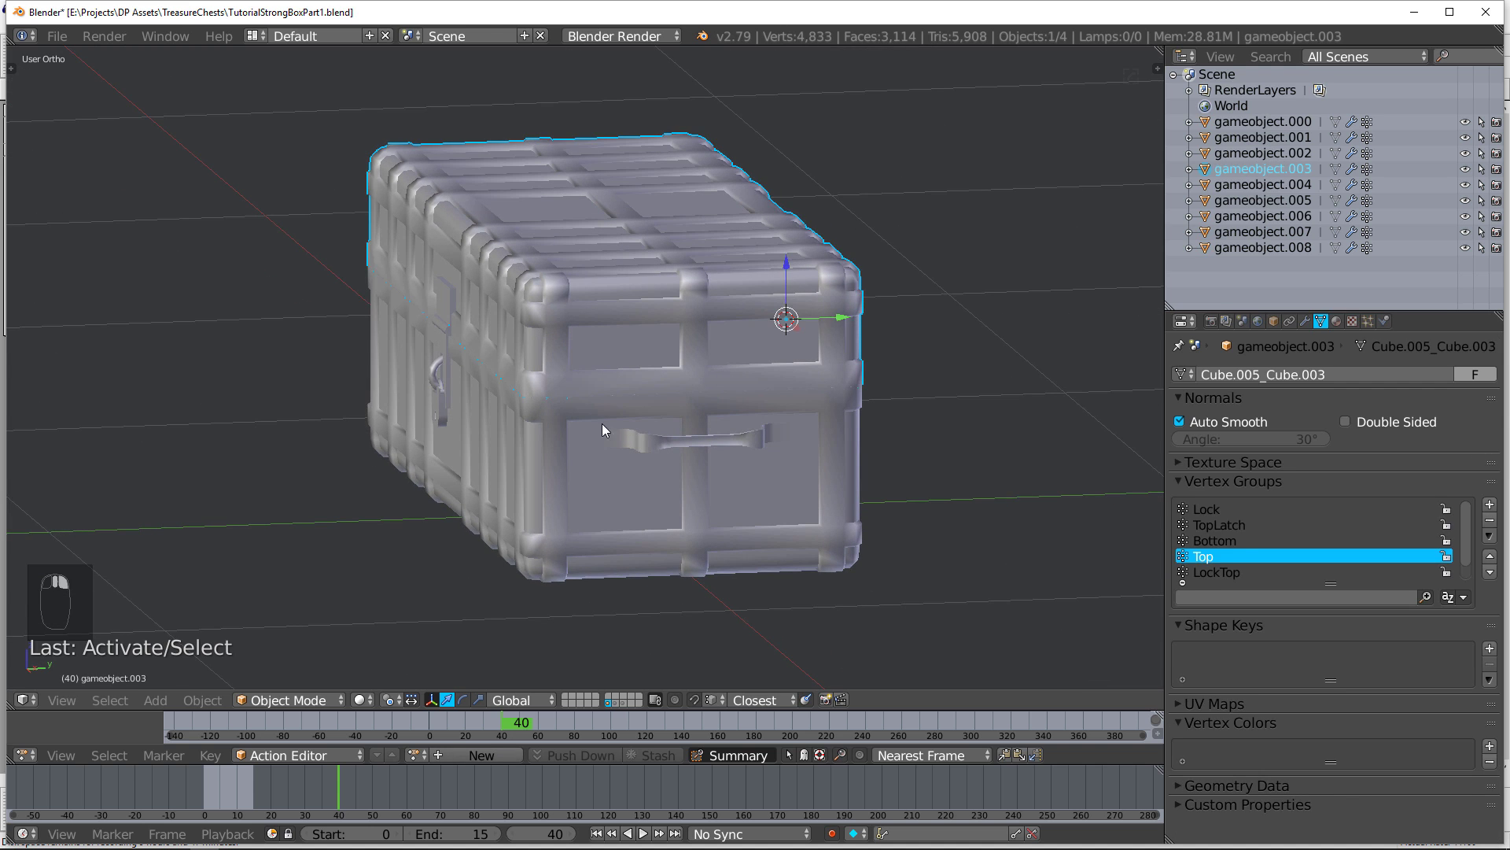
right_click(440, 406)
right_click(431, 336)
right_click(438, 331)
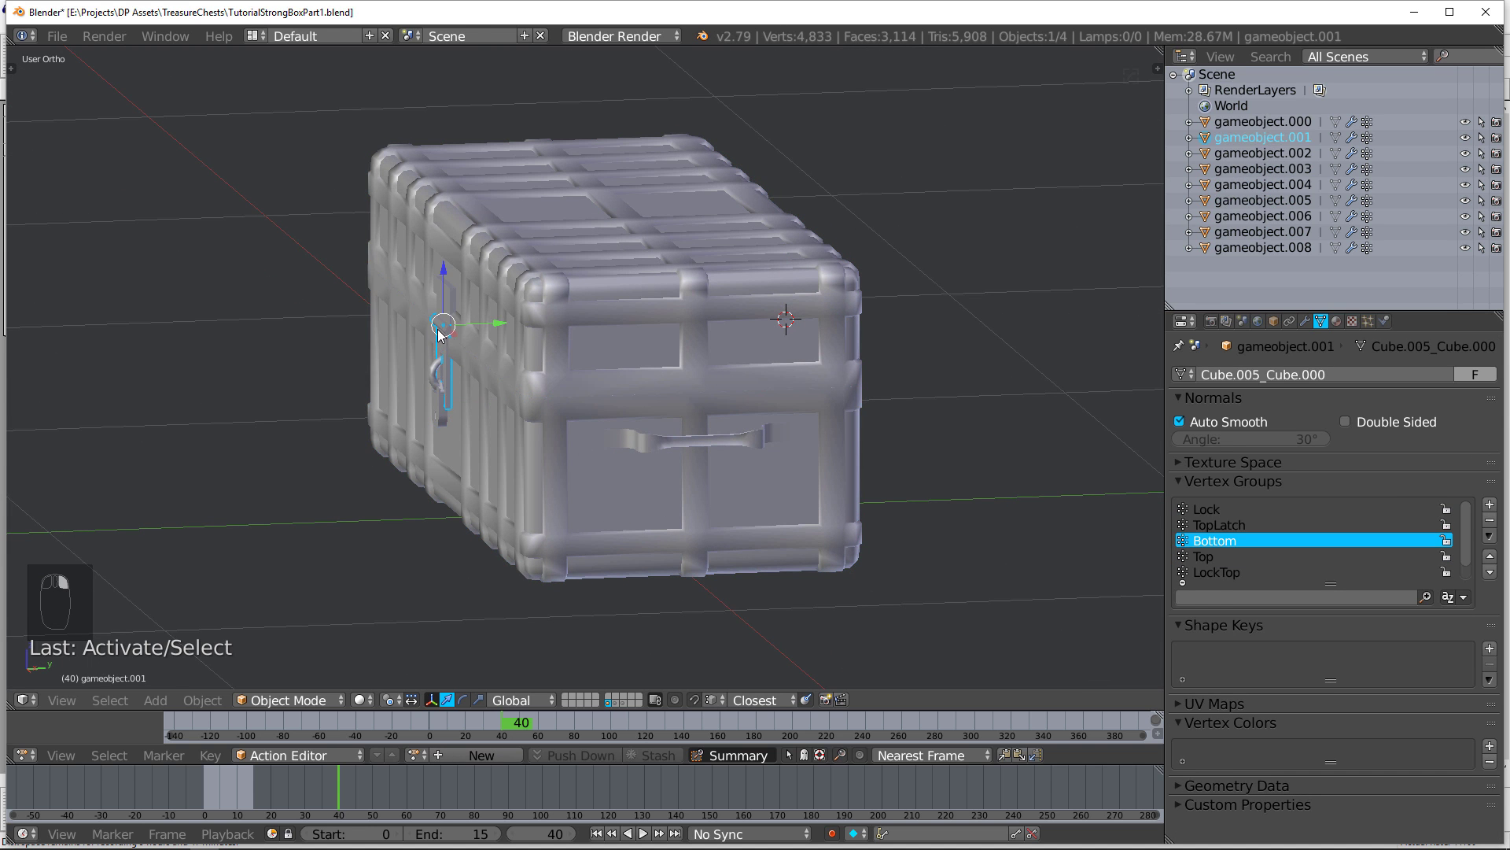
right_click(599, 308)
middle_drag(600, 309, 627, 295)
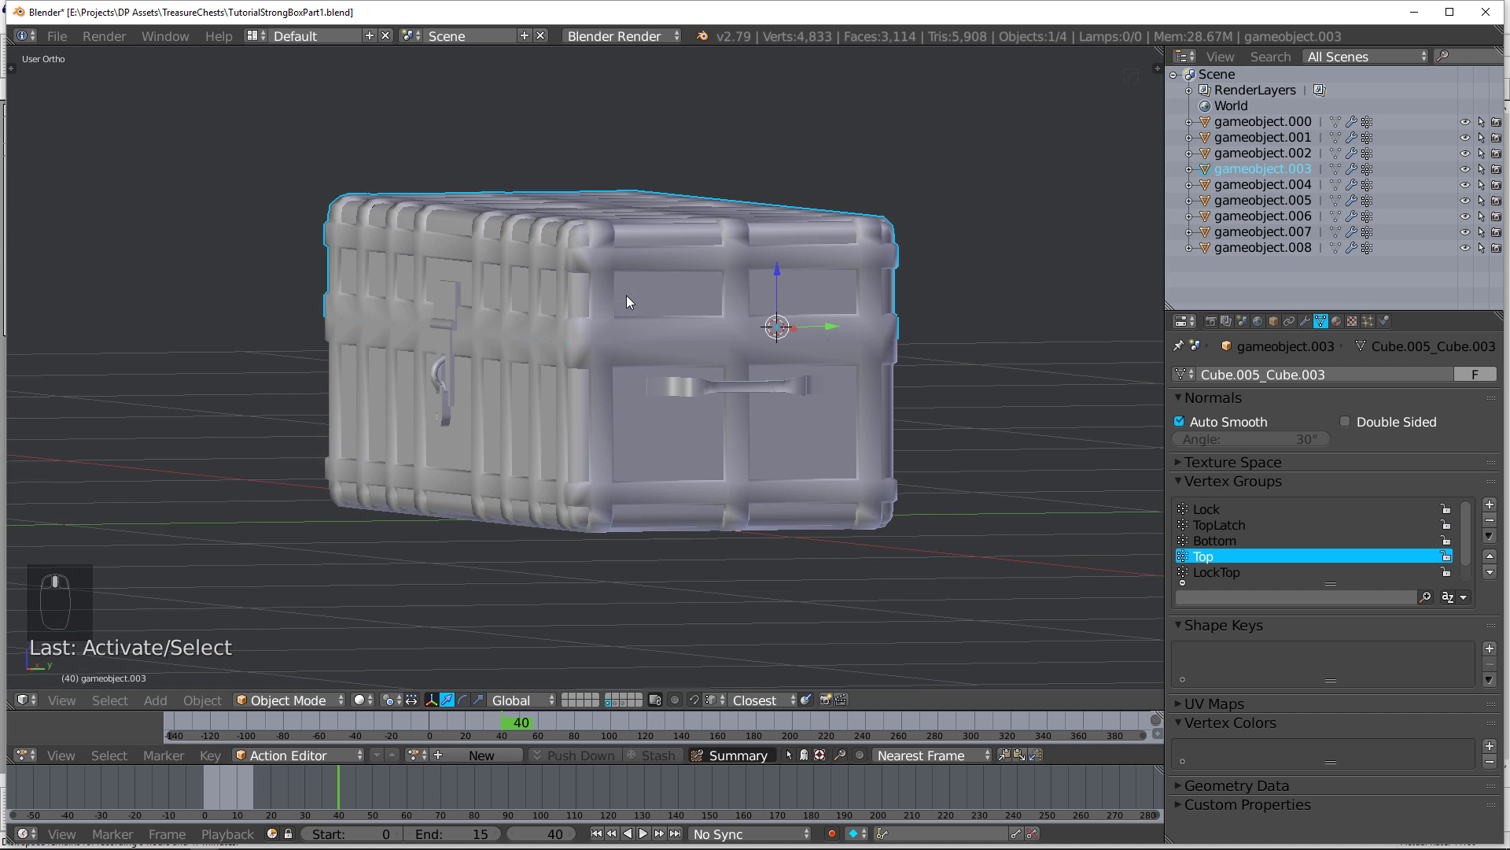
Step: Show the transform properties and set the duplicated lid's location to 0 on X, Y and Z
key(n)
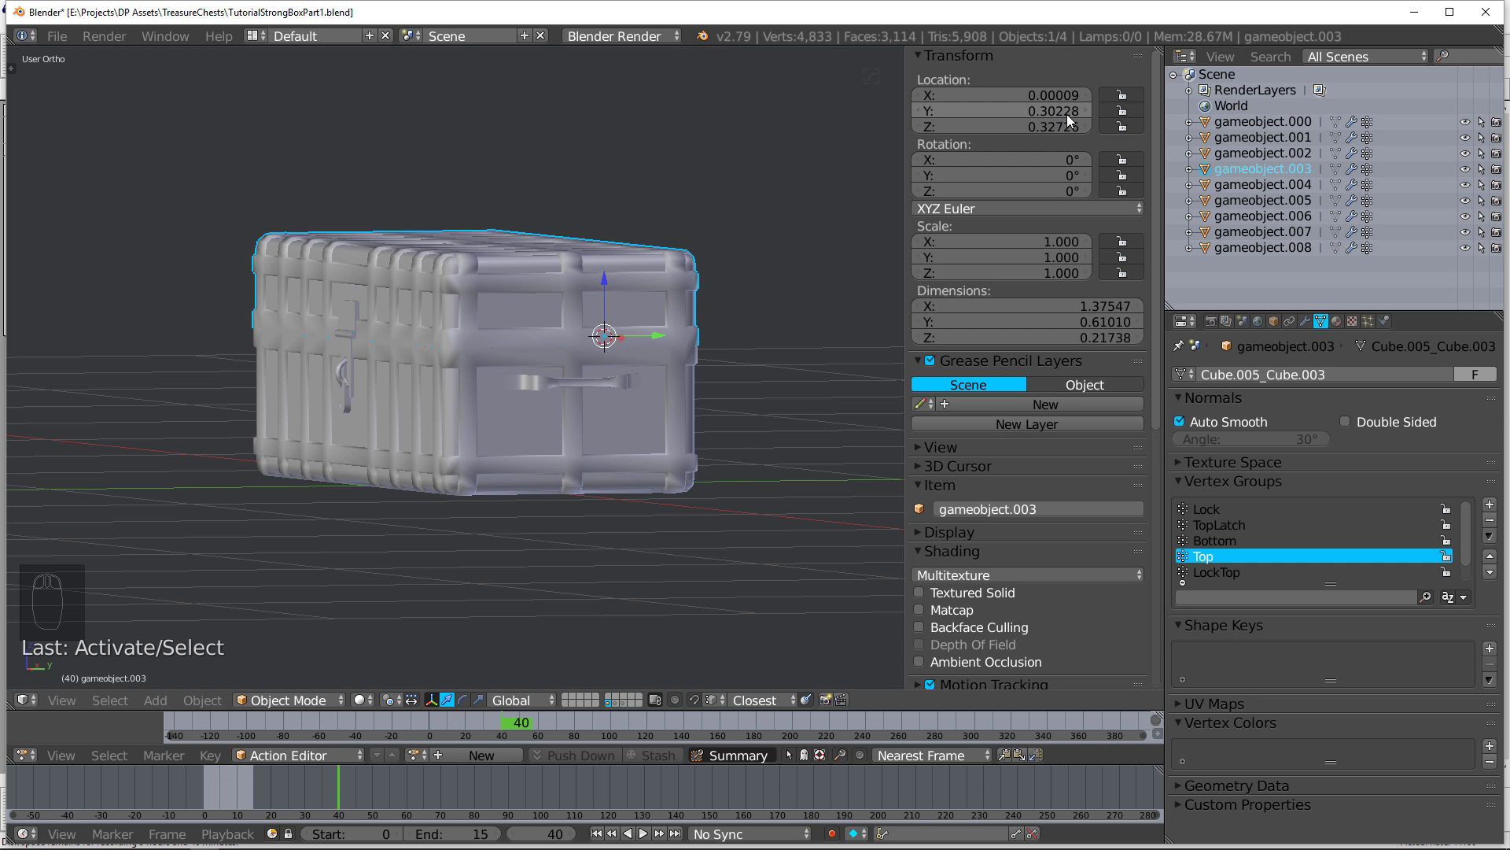
scroll(639, 312, up, 1)
middle_drag(639, 312, 615, 288)
click(618, 705)
right_click(516, 291)
click(1020, 96)
text(0)
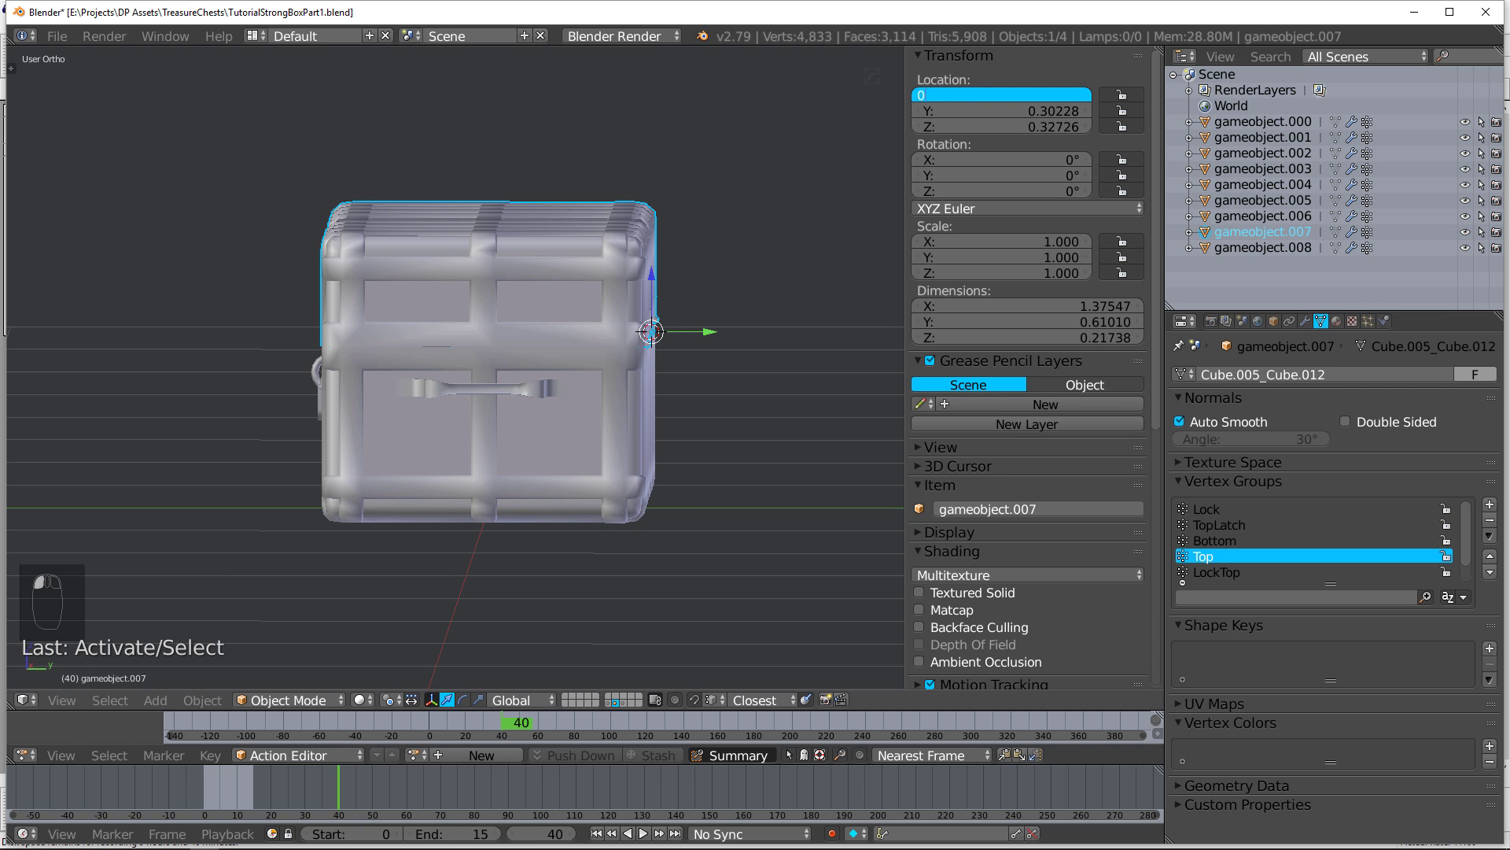
key(Tab)
text(0)
key(Tab)
text(0)
key(Return)
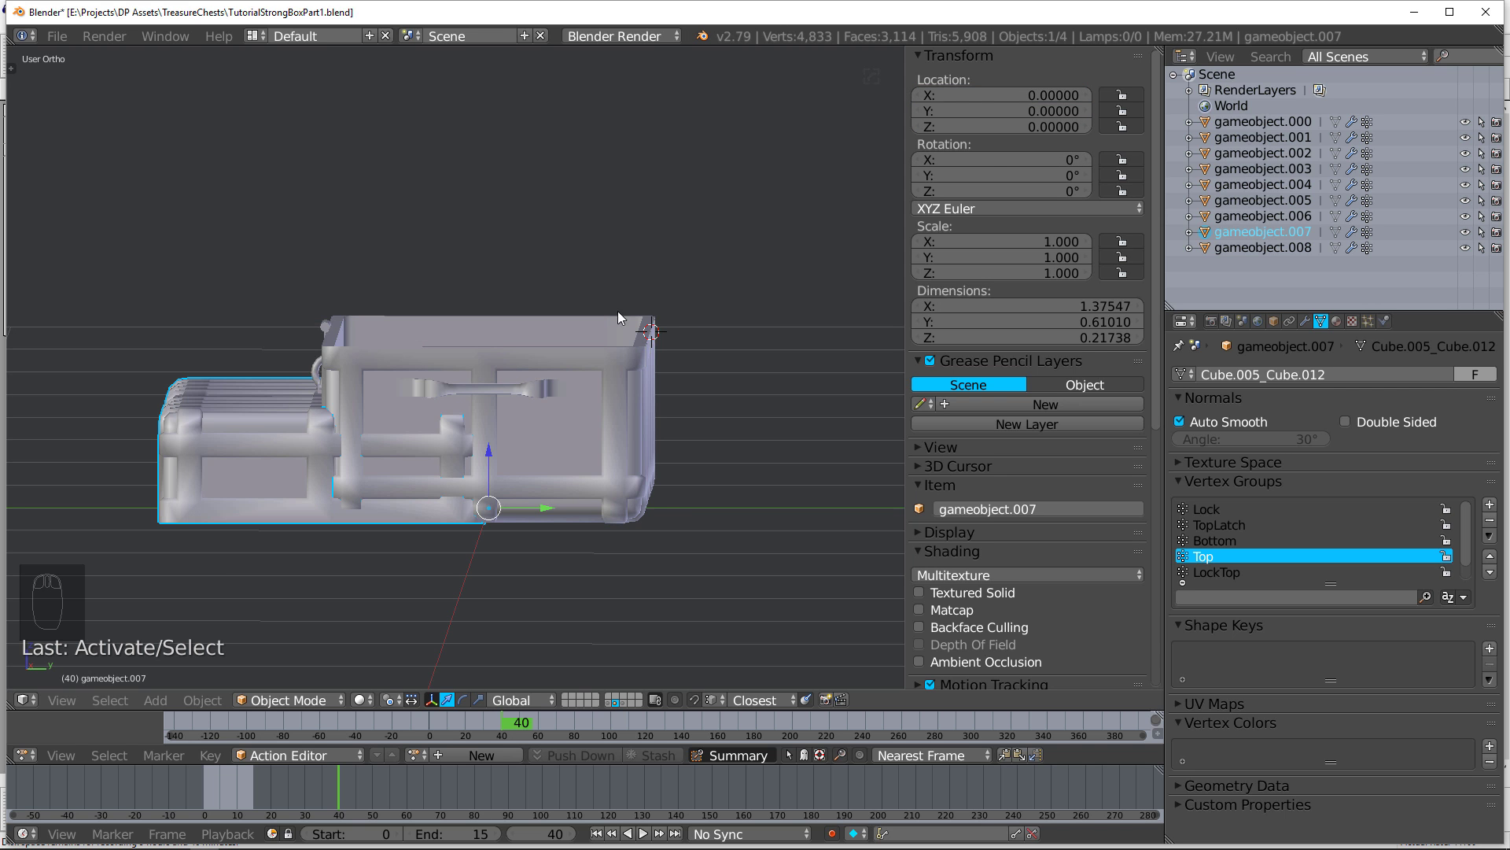
Step: Set the duplicated lock's location to 0 on X, Y and Z
middle_drag(486, 407, 537, 440)
middle_drag(459, 524, 110, 440)
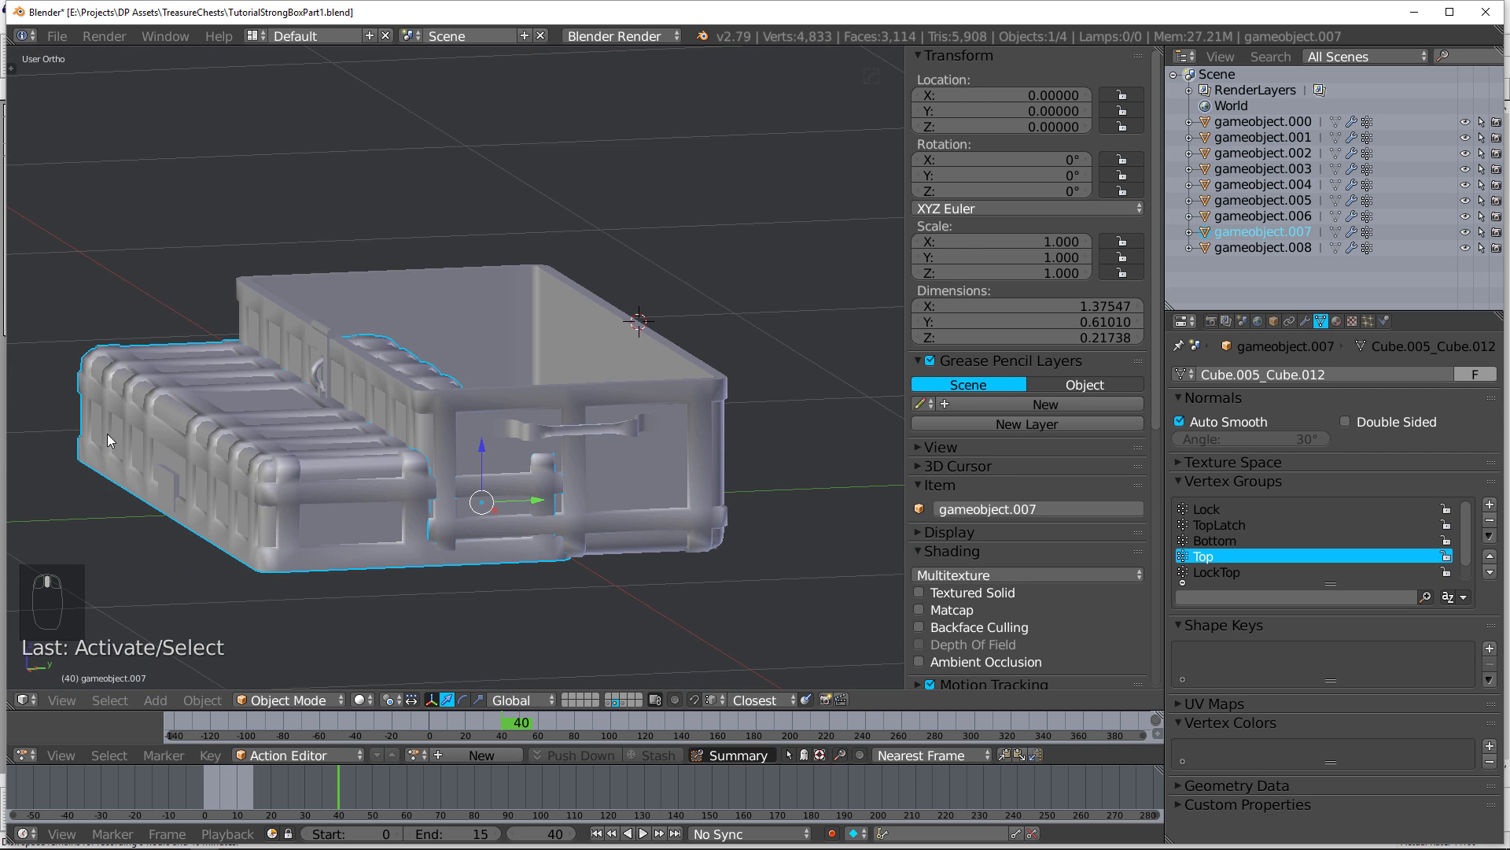
right_click(322, 403)
click(1014, 94)
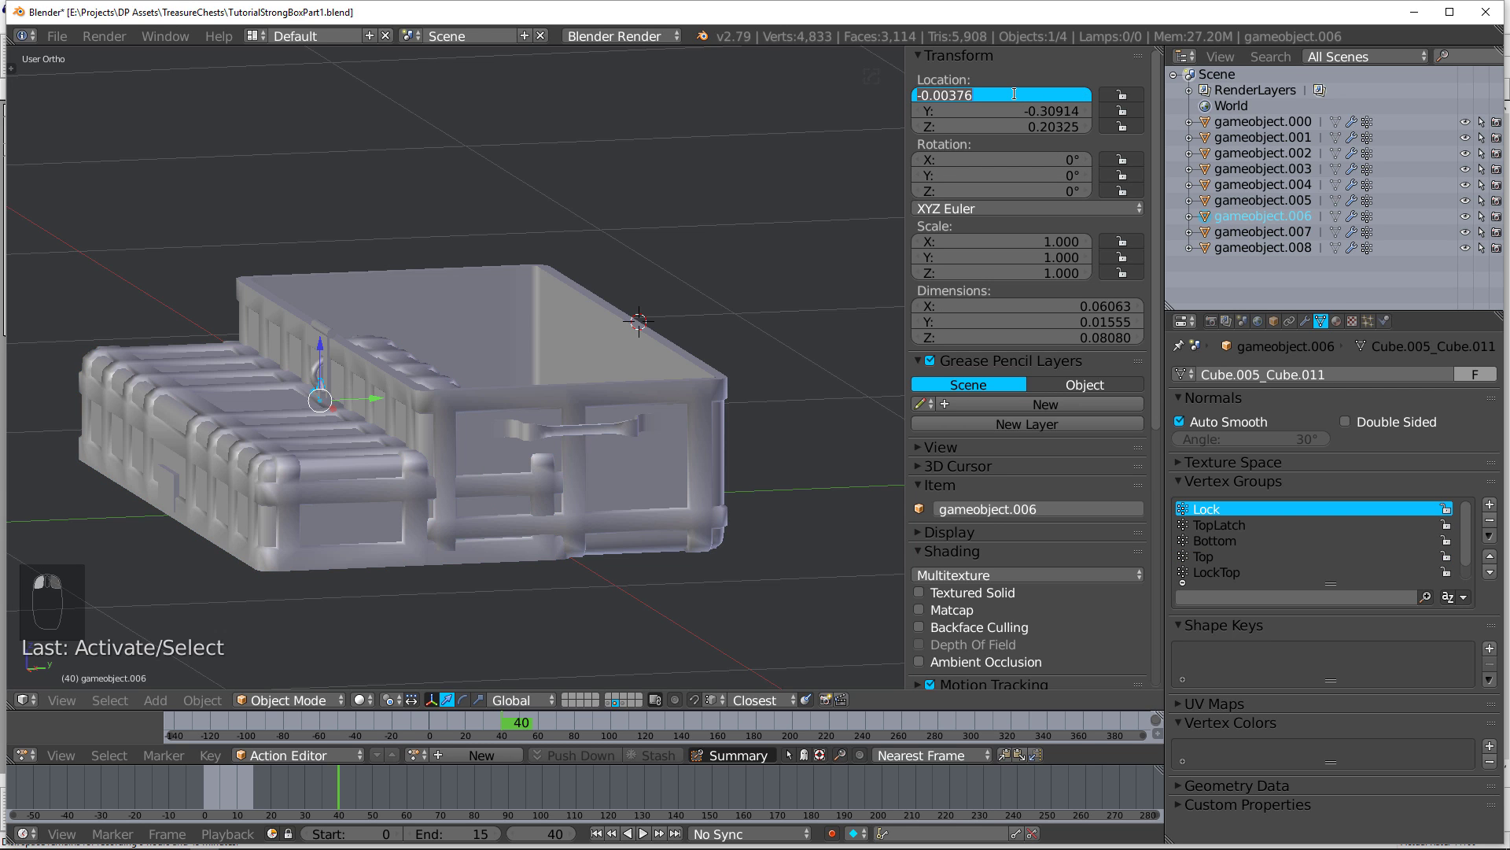
text(0)
key(Tab)
text(0)
key(Tab)
text(0)
key(Return)
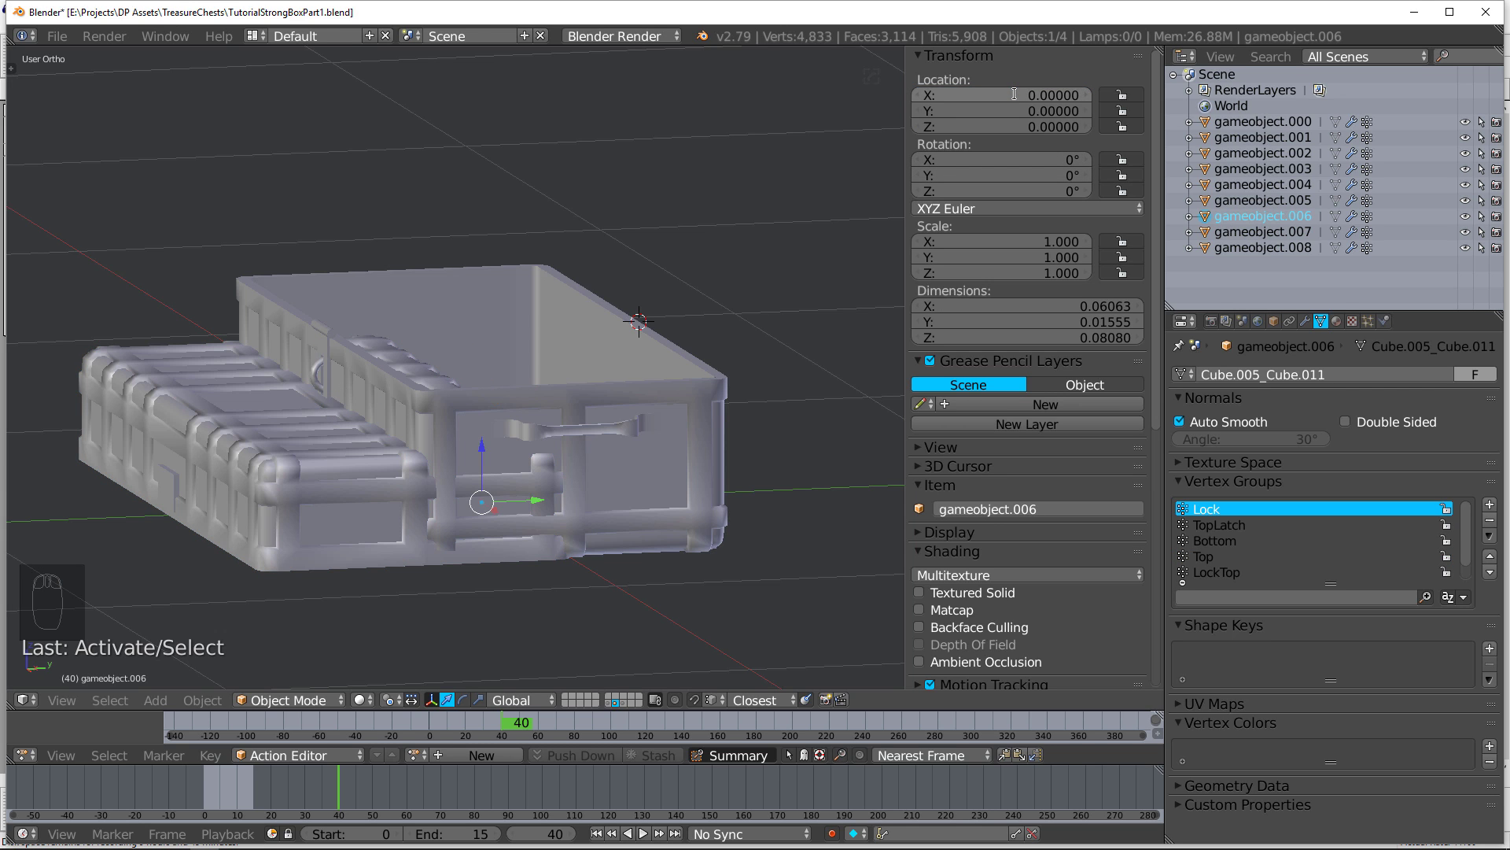
Step: Set the duplicated latch's location to 0 on X, Y and Z
right_click(318, 346)
click(1014, 95)
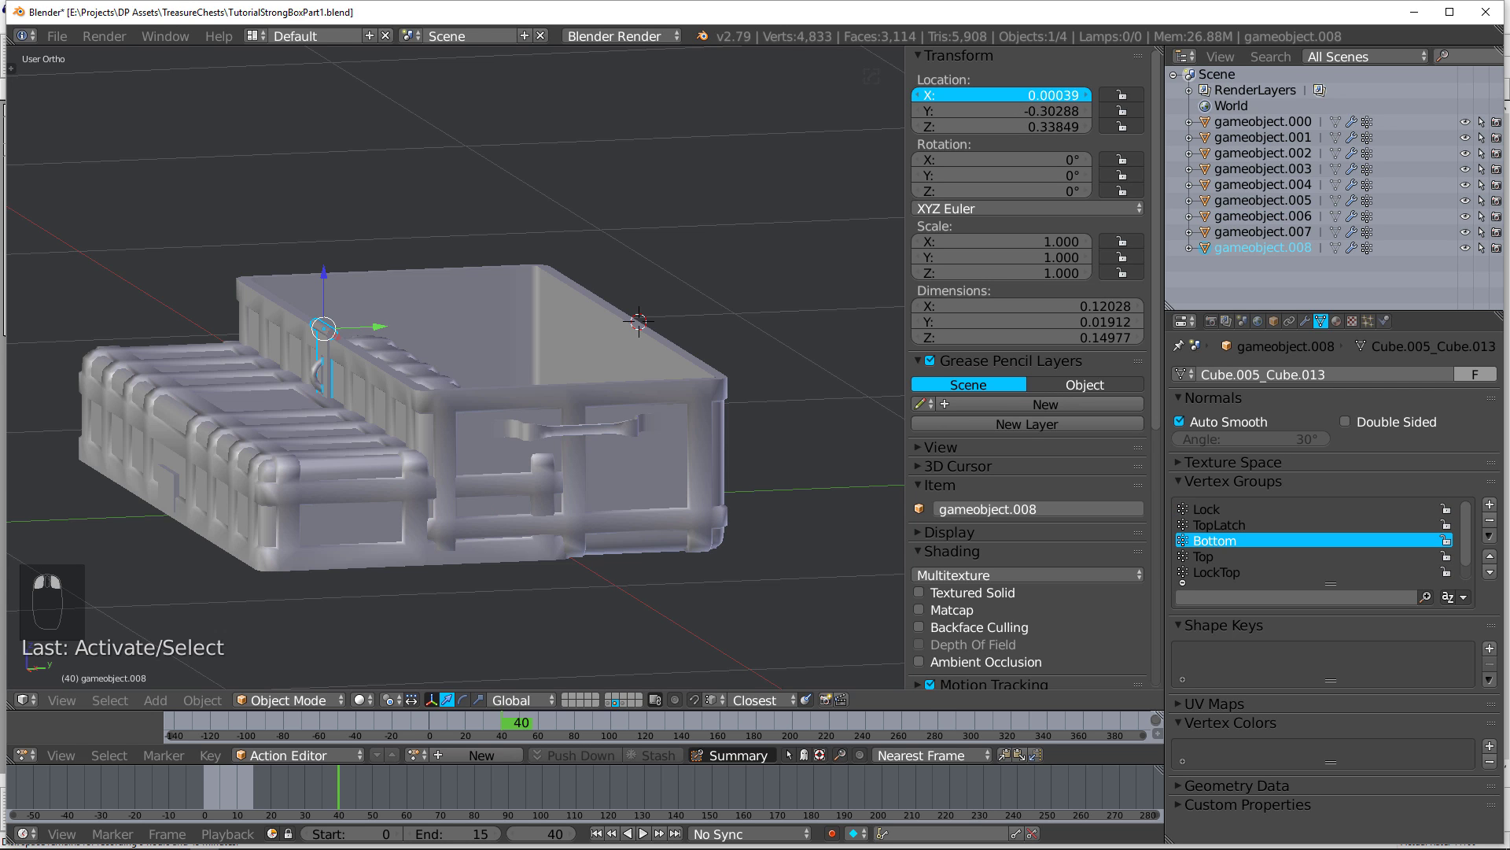
key(Tab)
text(0)
key(Tab)
text(0)
key(Return)
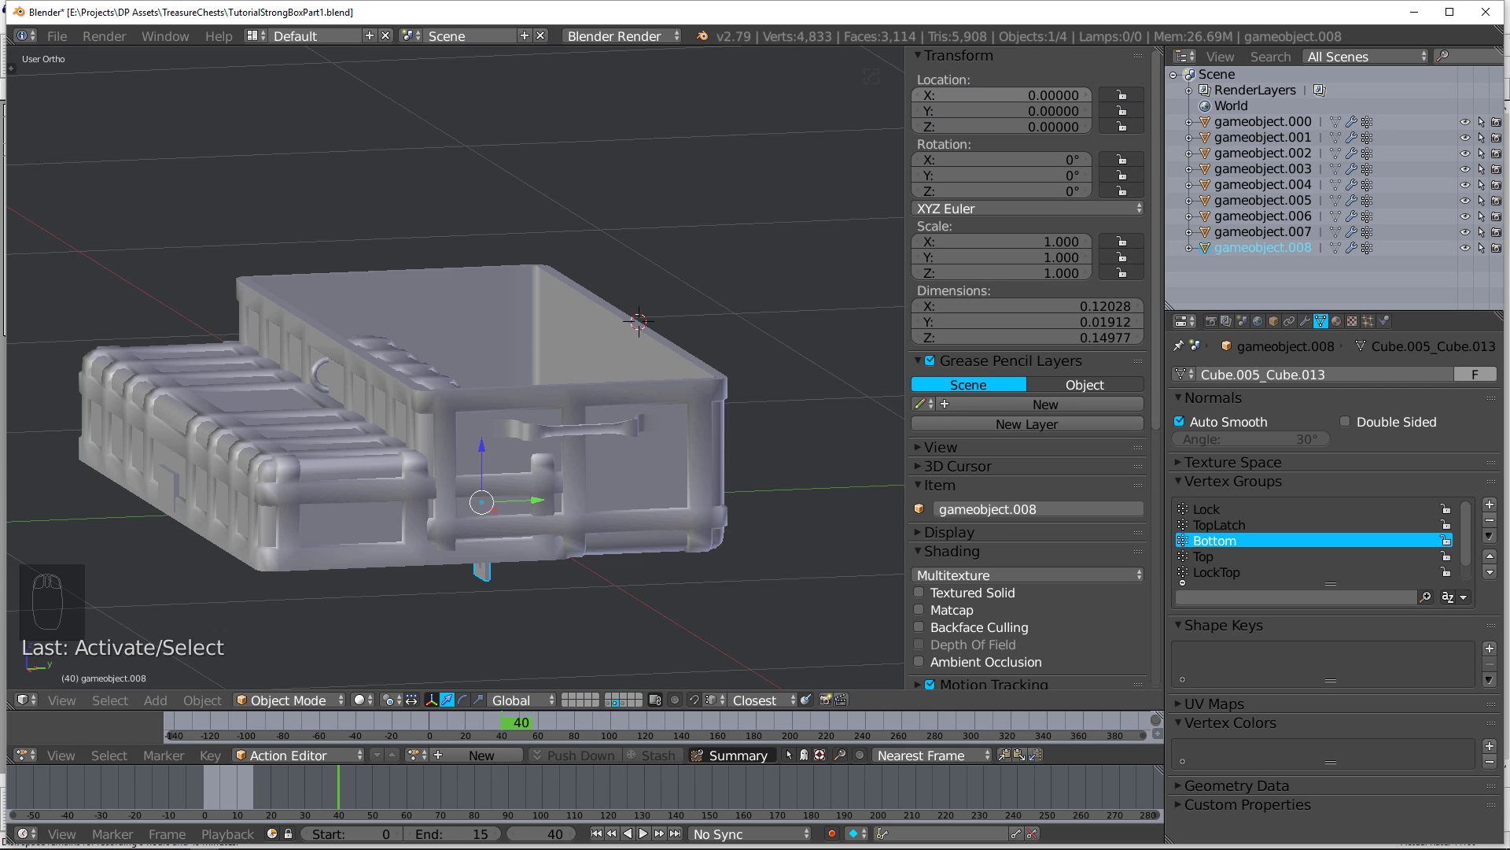
Step: Compare the layer of assembled parts with the layer of parts moved to the world origin
click(610, 703)
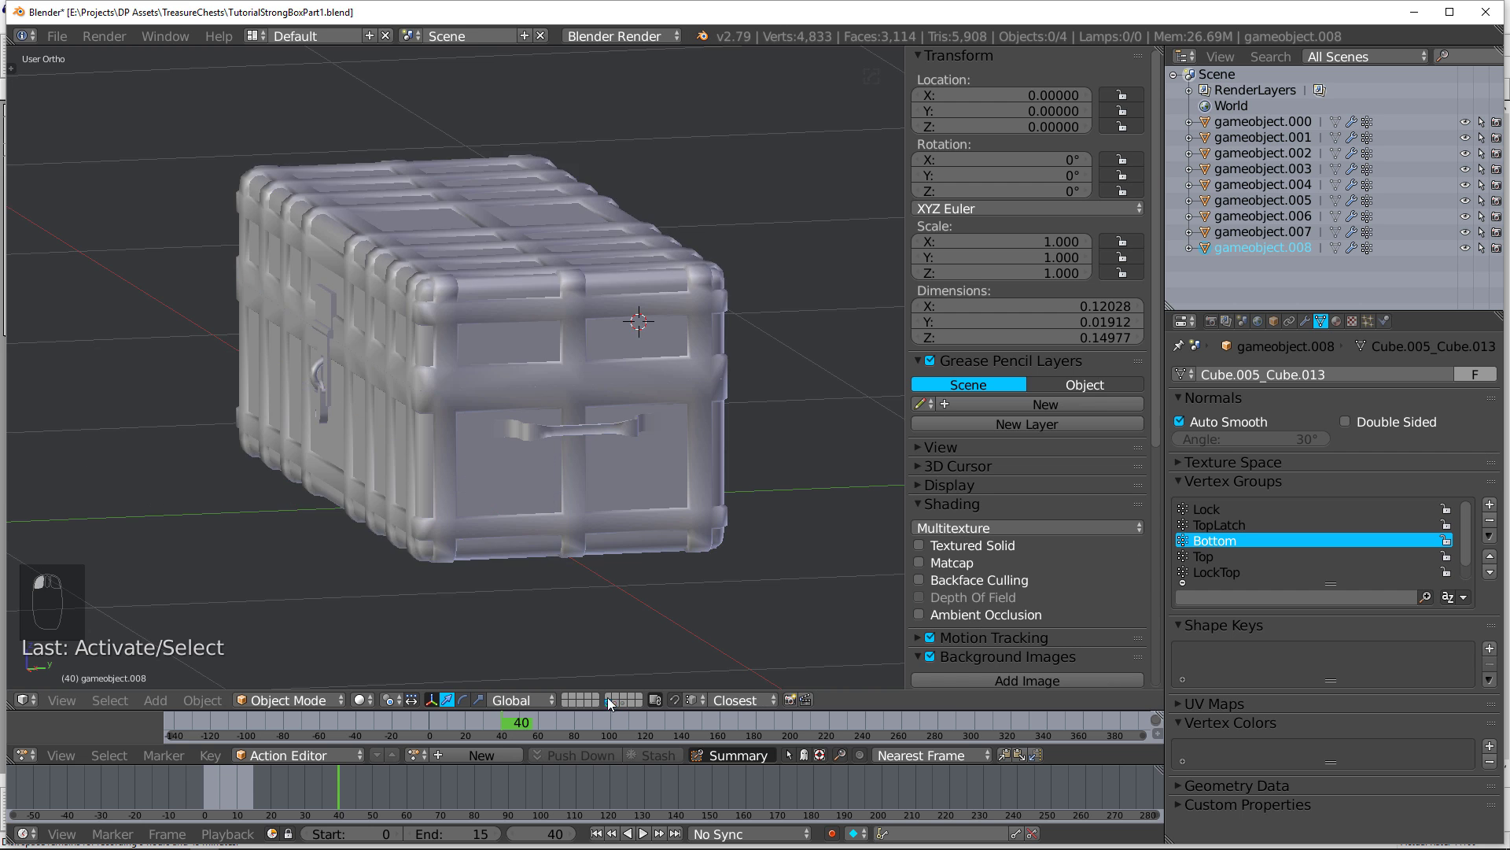
mouse_move(503, 475)
middle_down()
mouse_move(581, 478)
mouse_move(503, 490)
middle_up()
scroll(504, 490, up, 3)
click(614, 704)
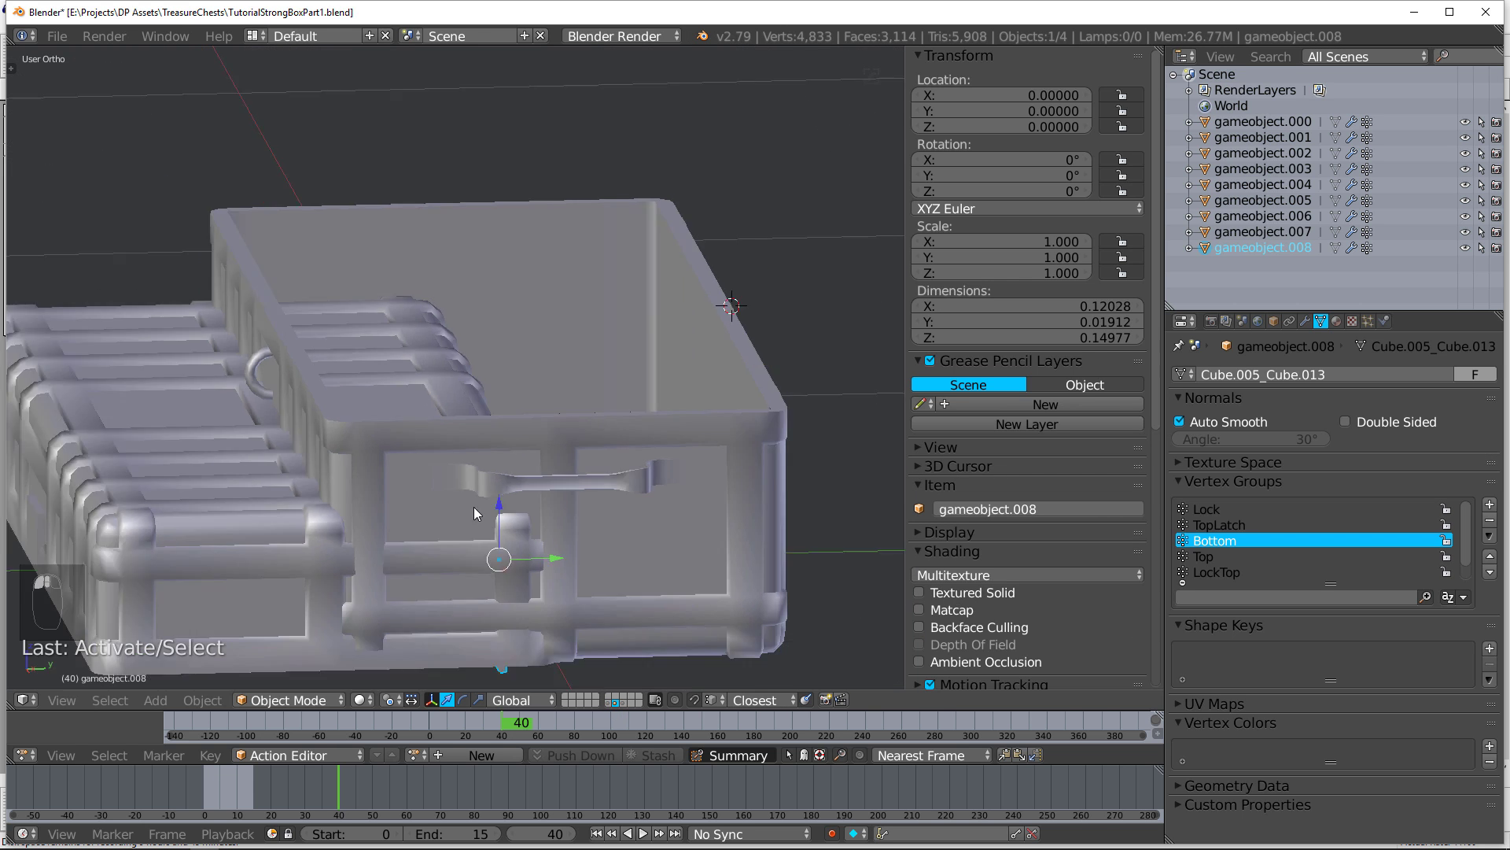
Step: Switch to the layer holding the unsplit chest and snap the 3D cursor to the scene center
click(622, 702)
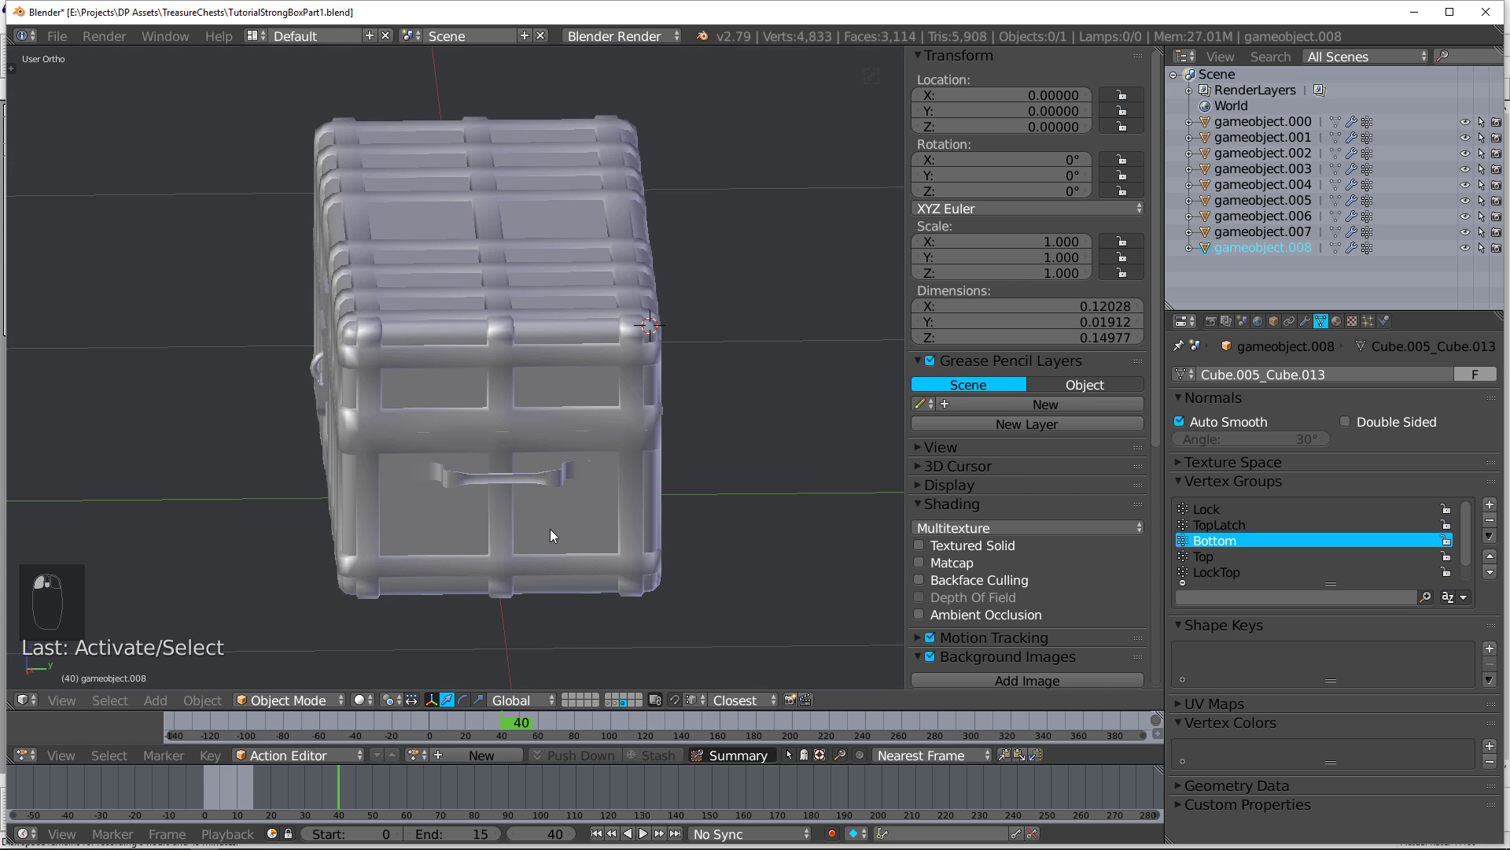
middle_drag(550, 529, 570, 461)
key(shift+a)
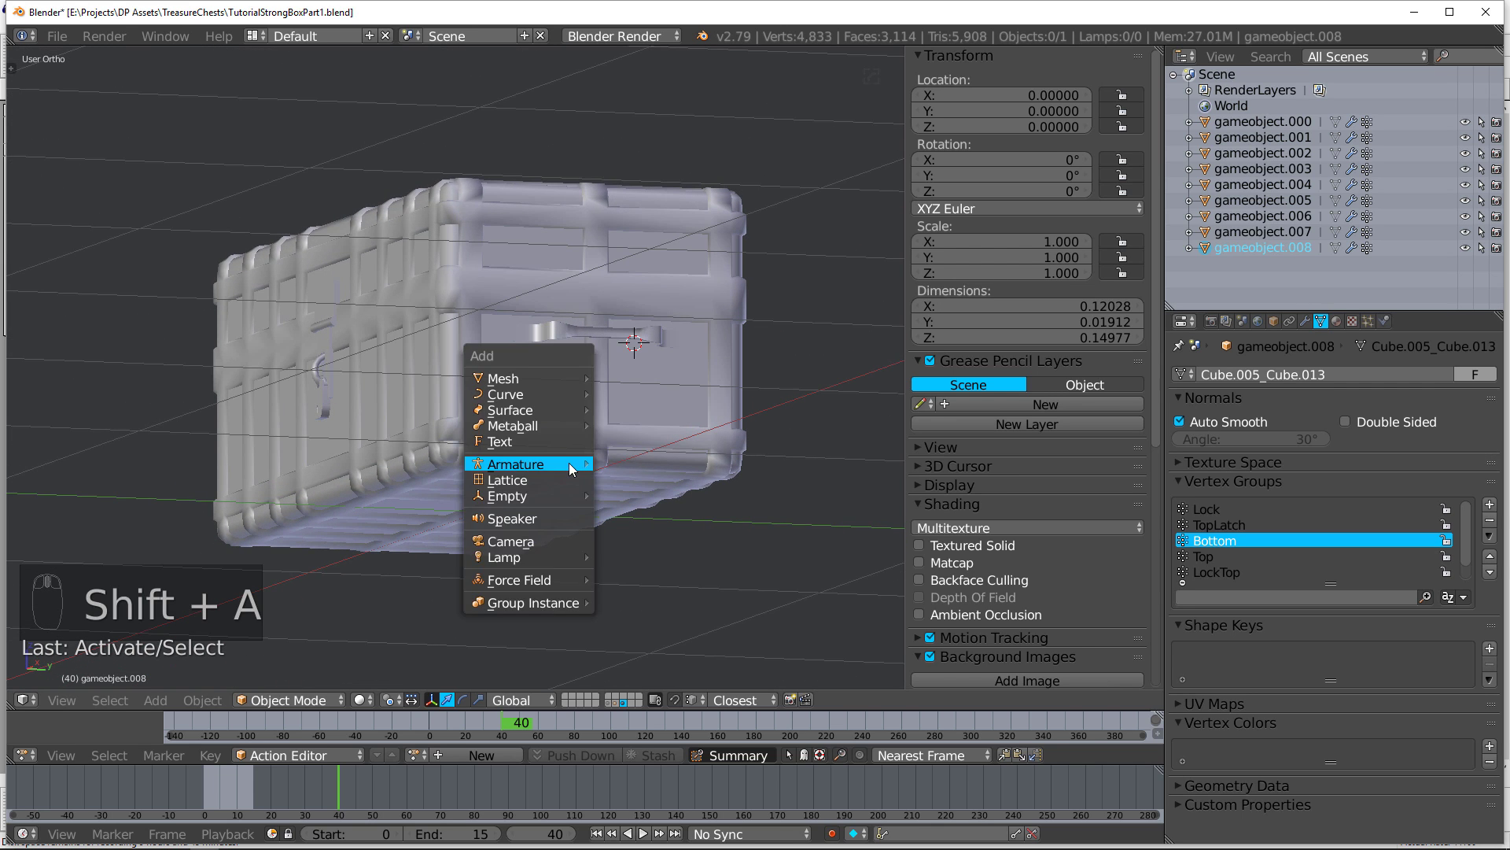
key(shift+s)
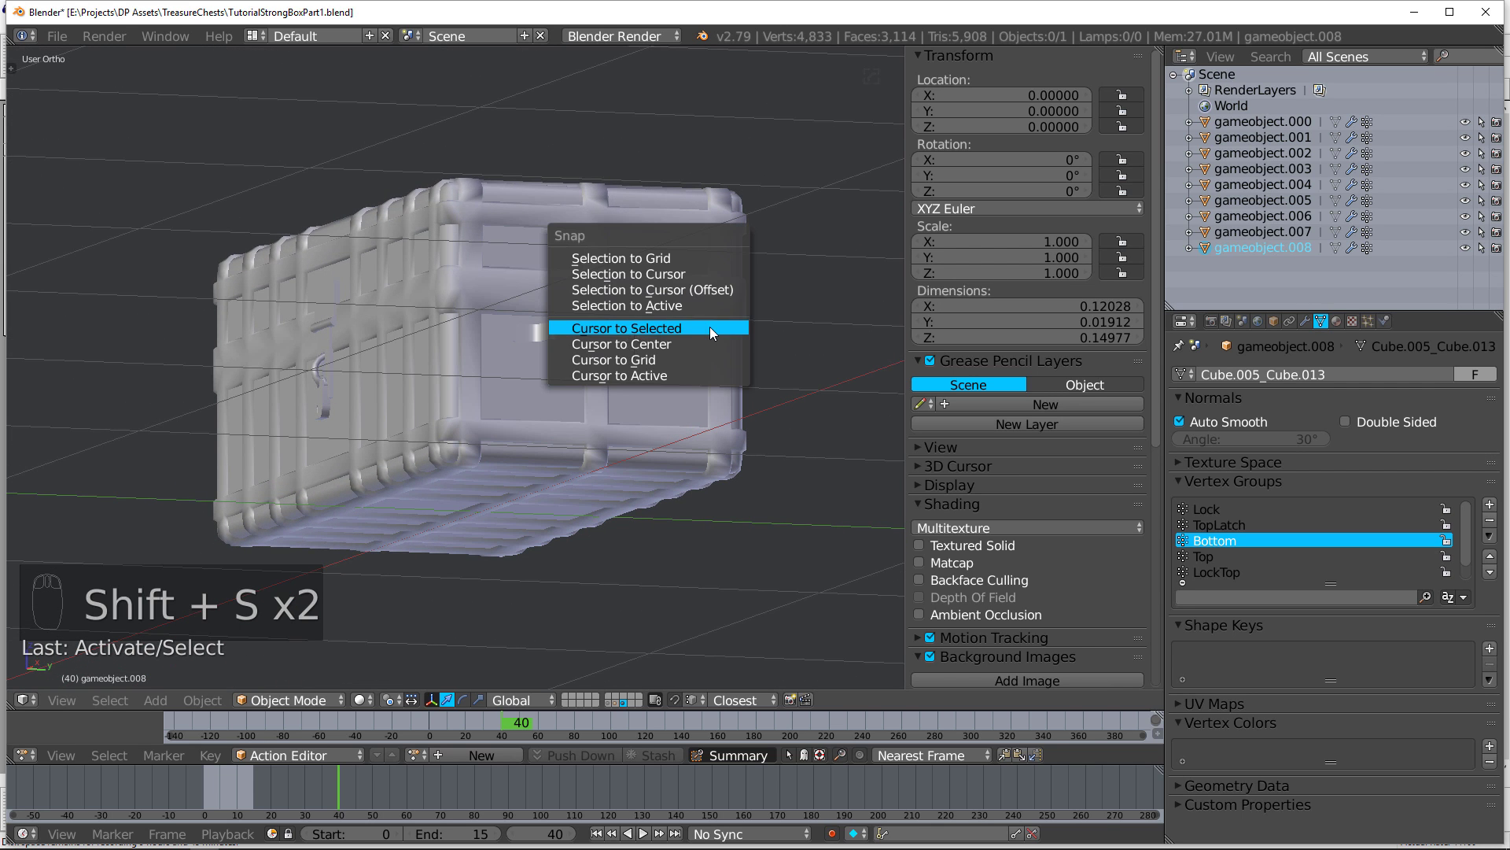
click(659, 346)
Step: Add a single-bone armature at the 3D cursor and select the chest mesh
key(shift+a)
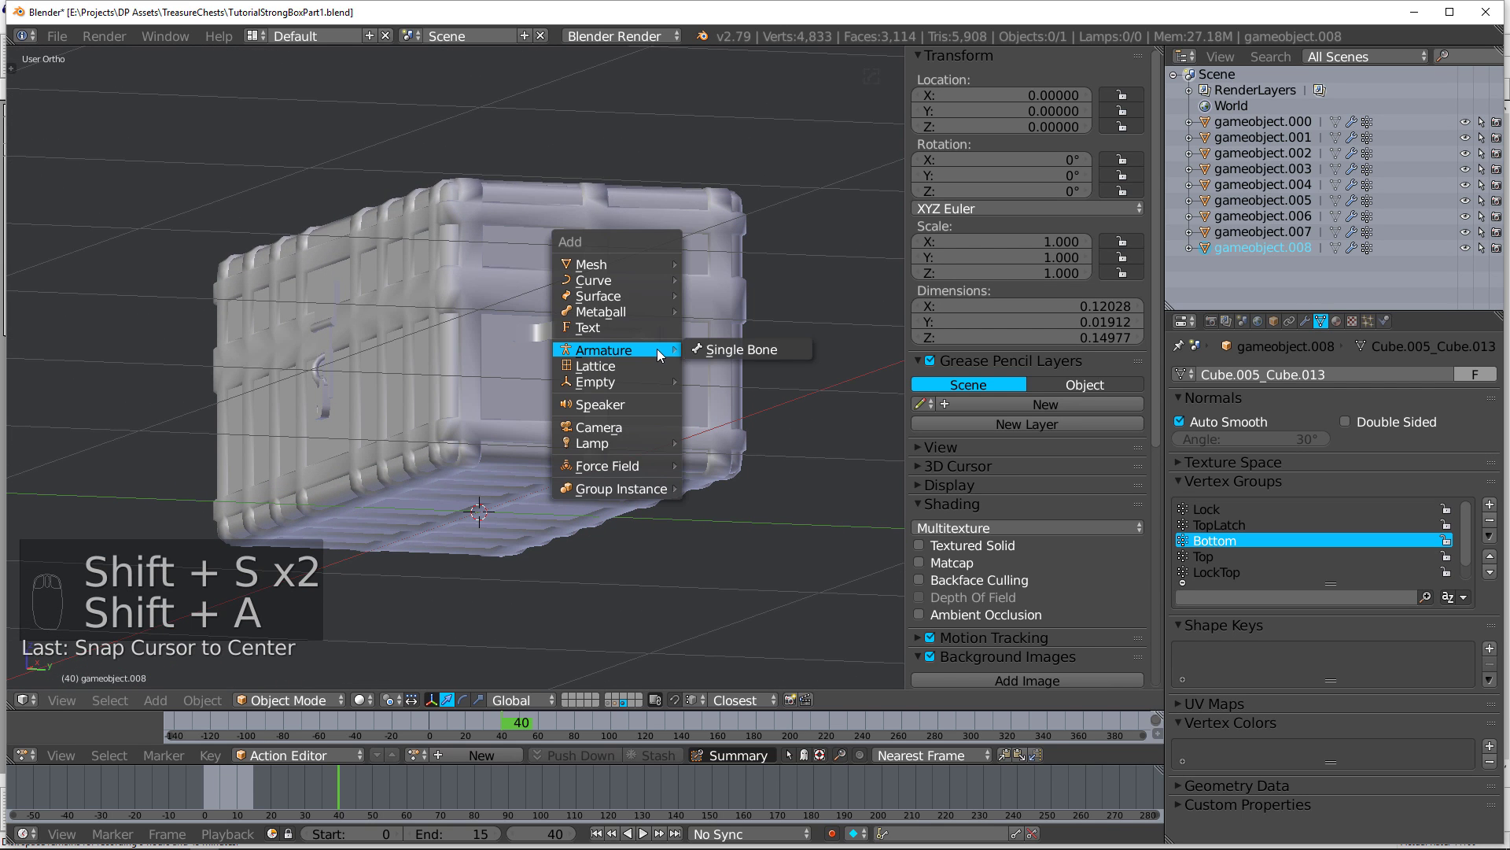
click(724, 349)
middle_drag(724, 352, 673, 386)
scroll(673, 386, down, 2)
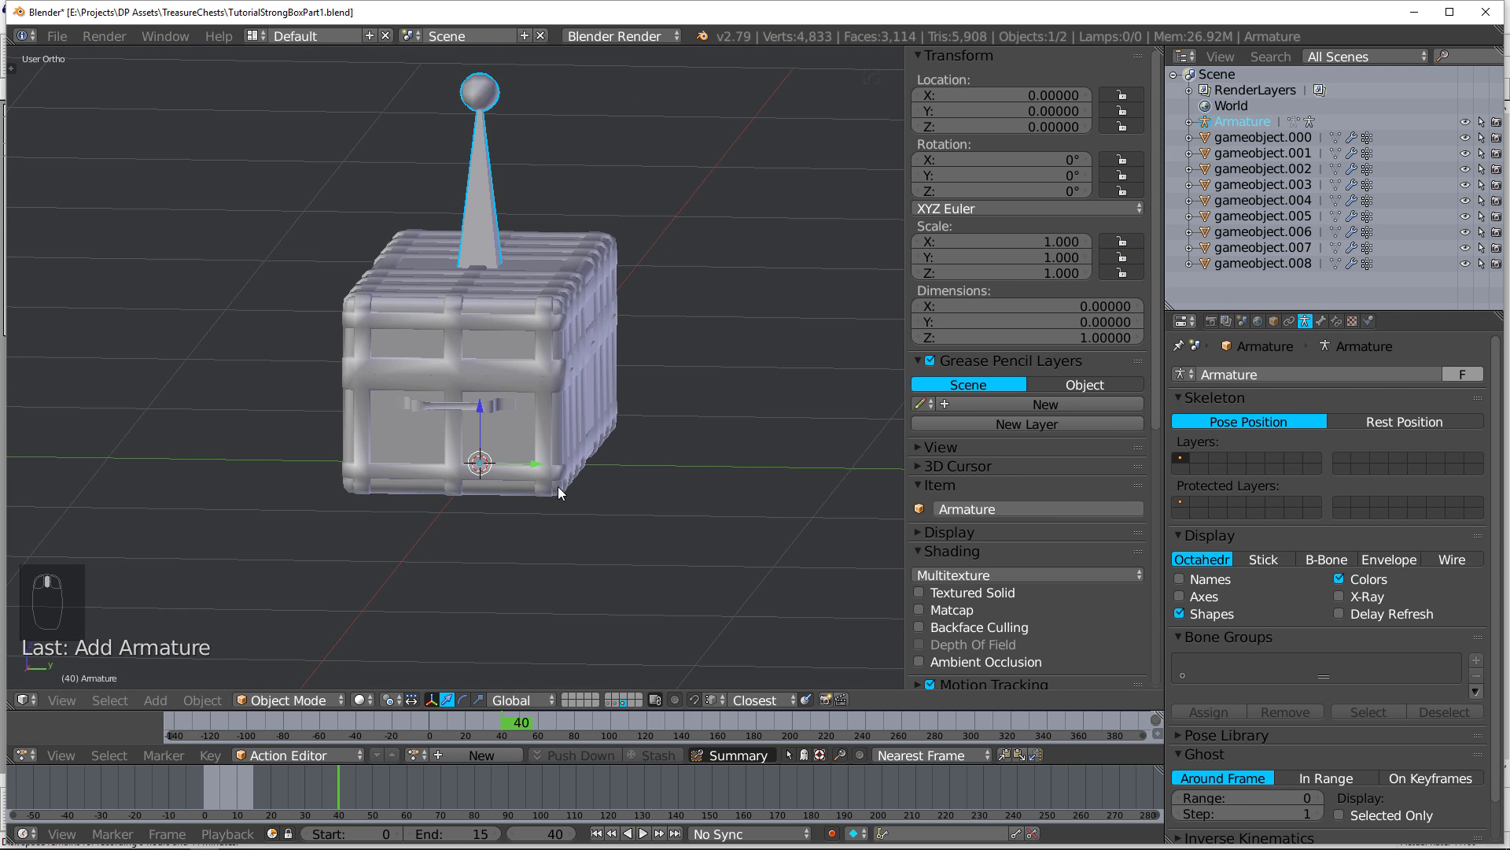
right_click(549, 352)
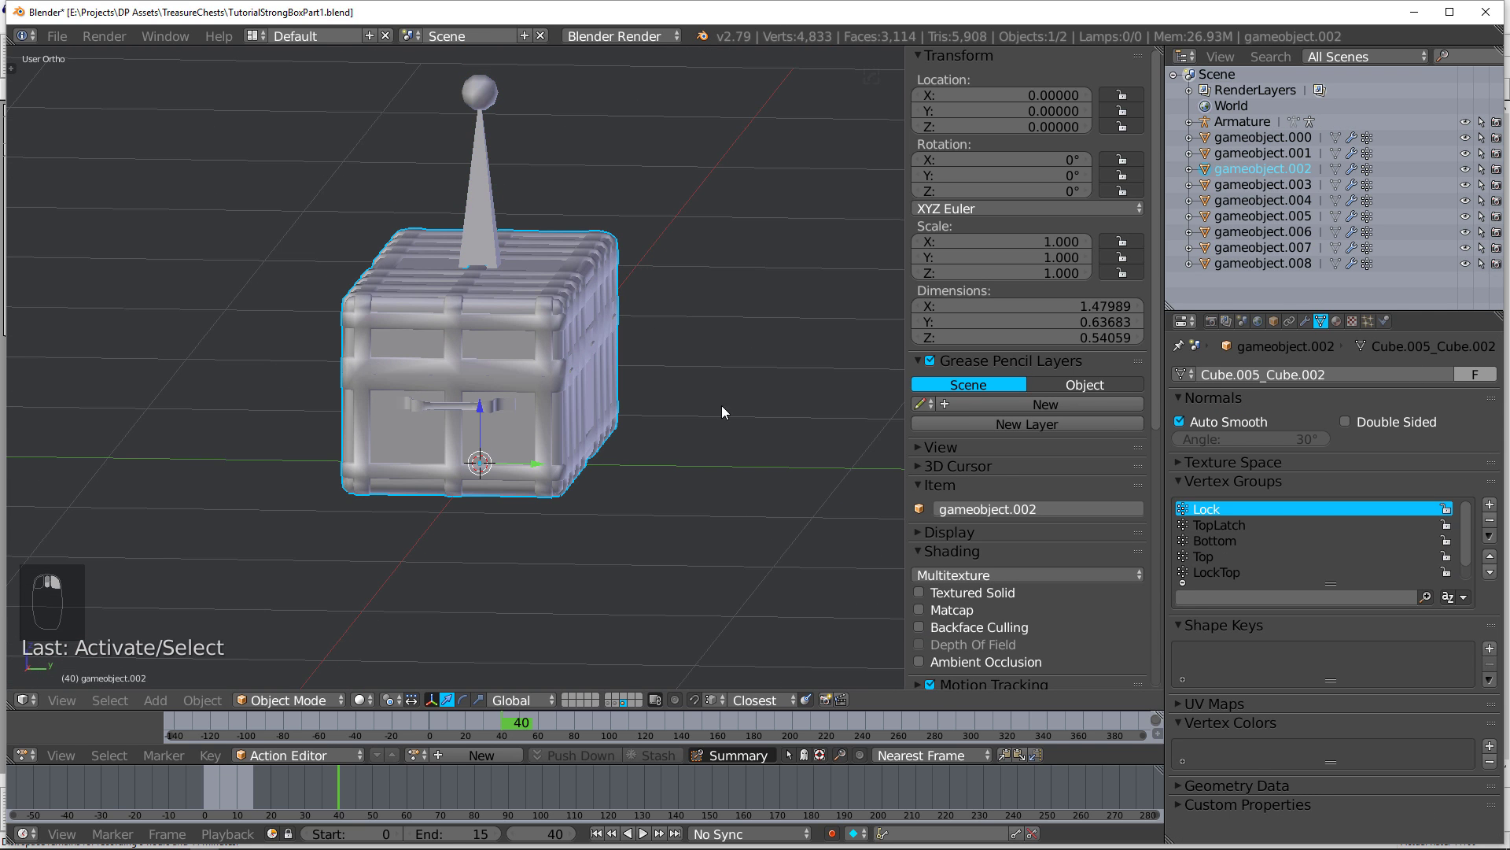
Step: Add an Armature modifier to the chest mesh and set its object to Armature
click(1305, 320)
click(1305, 374)
click(1251, 389)
click(1239, 458)
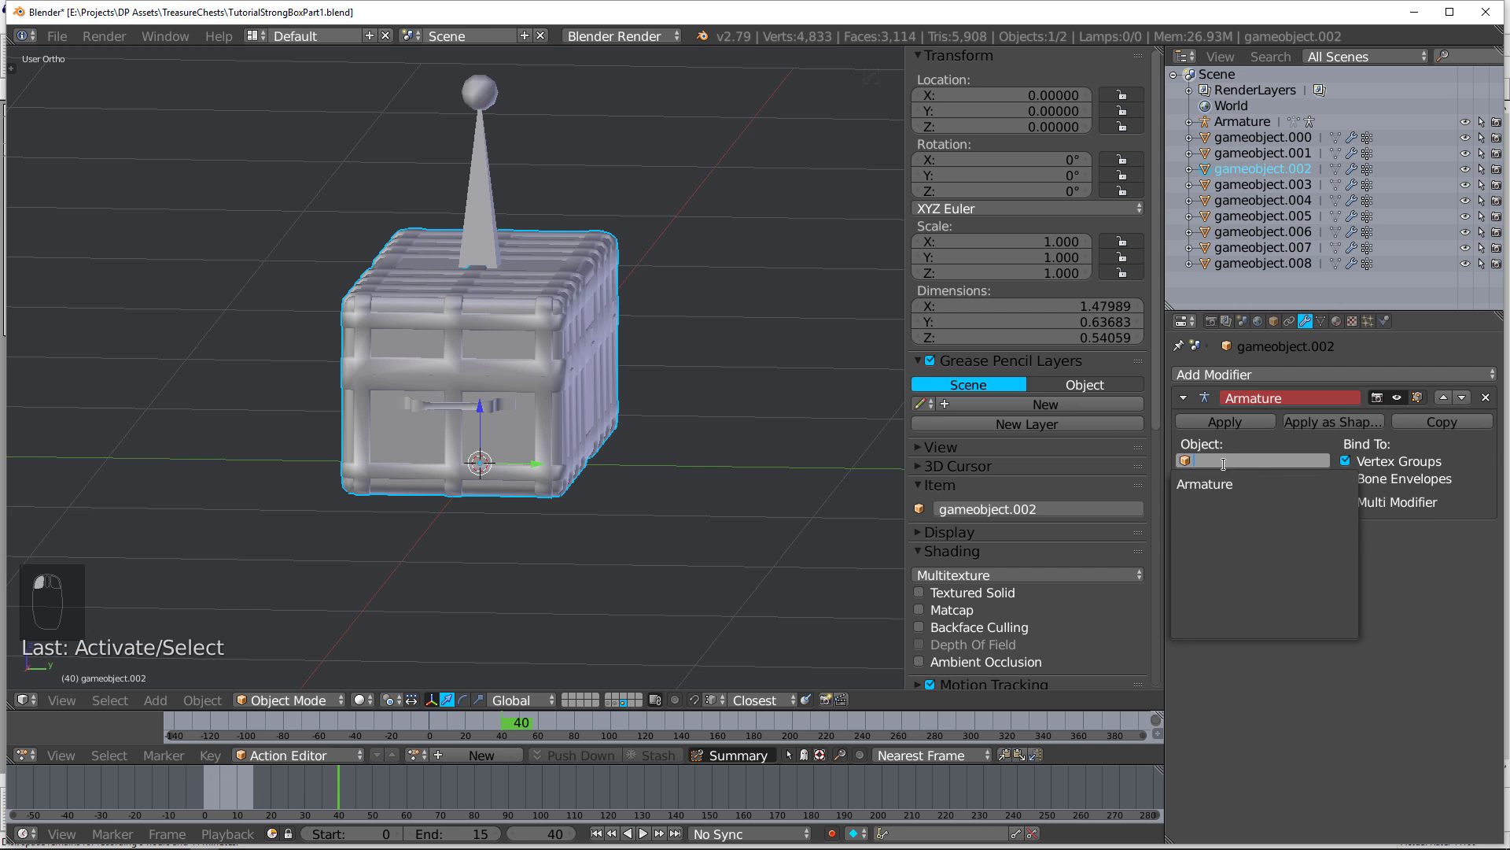
click(1239, 483)
middle_drag(632, 423, 648, 384)
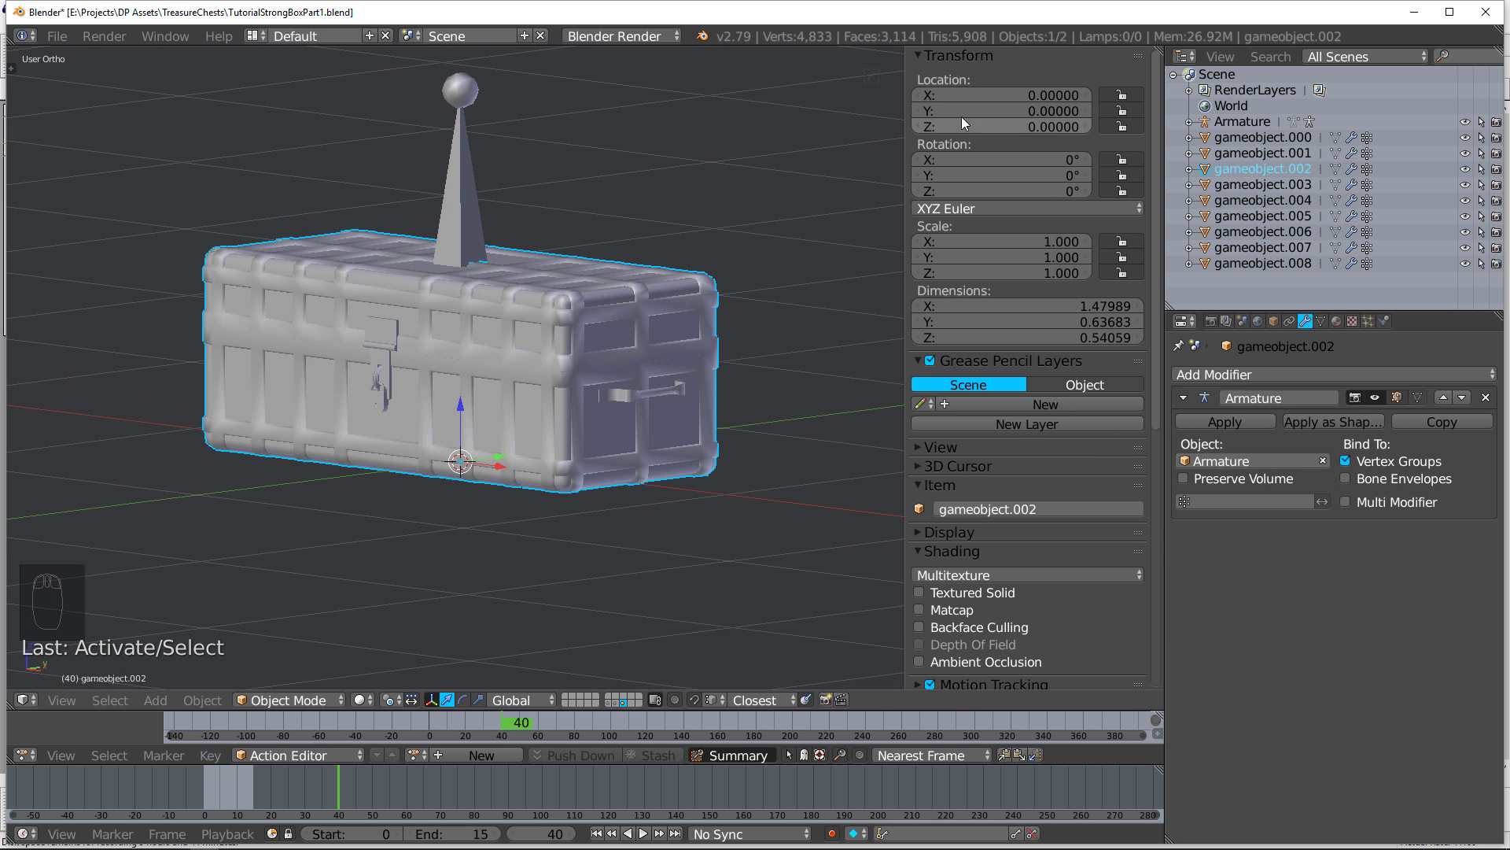
Step: Select the armature and set its X rotation to 90°
right_click(461, 220)
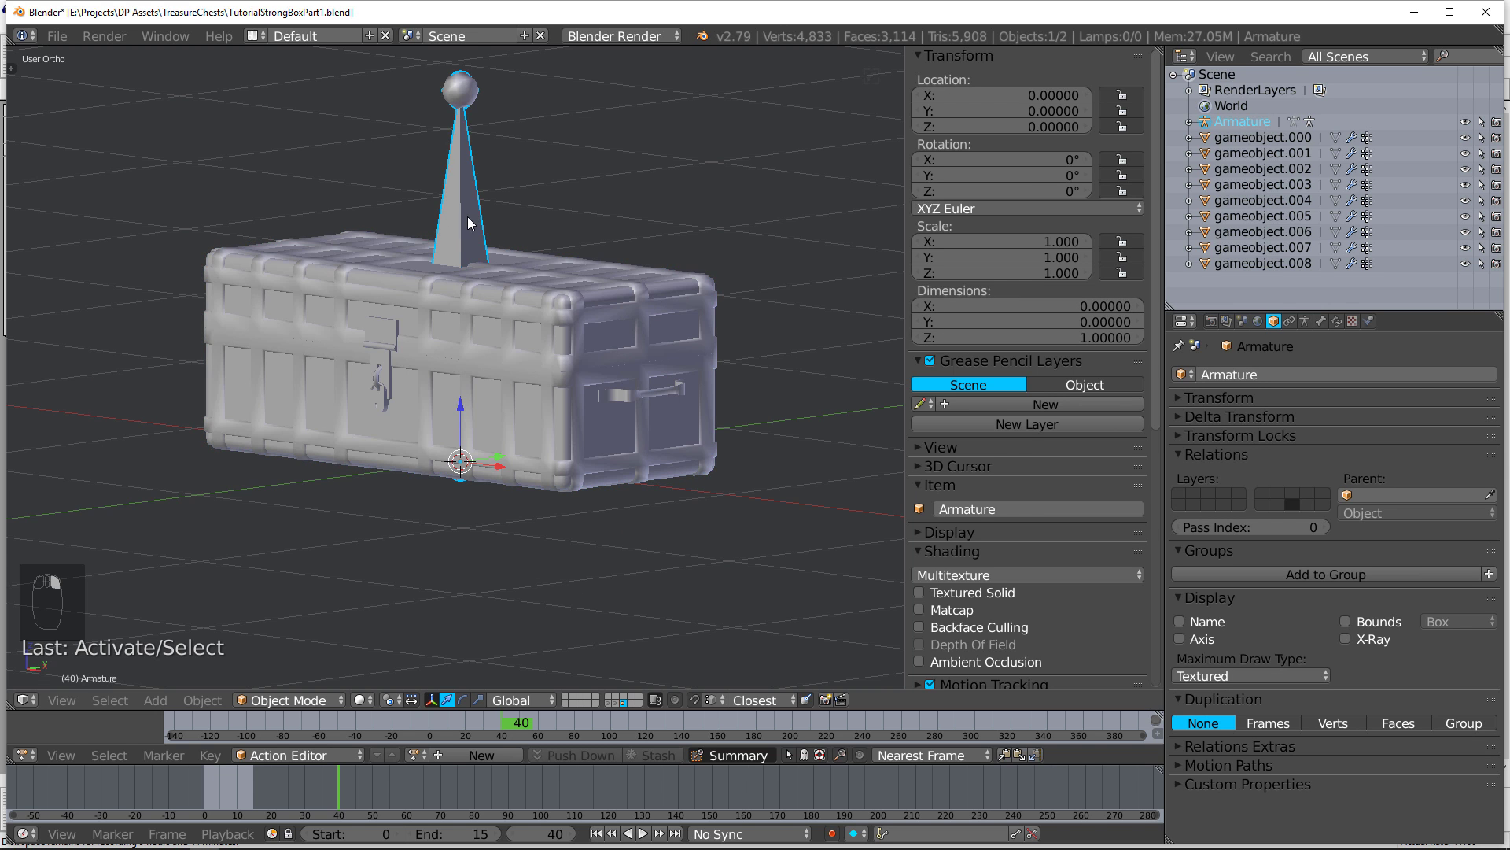
middle_drag(467, 215, 406, 270)
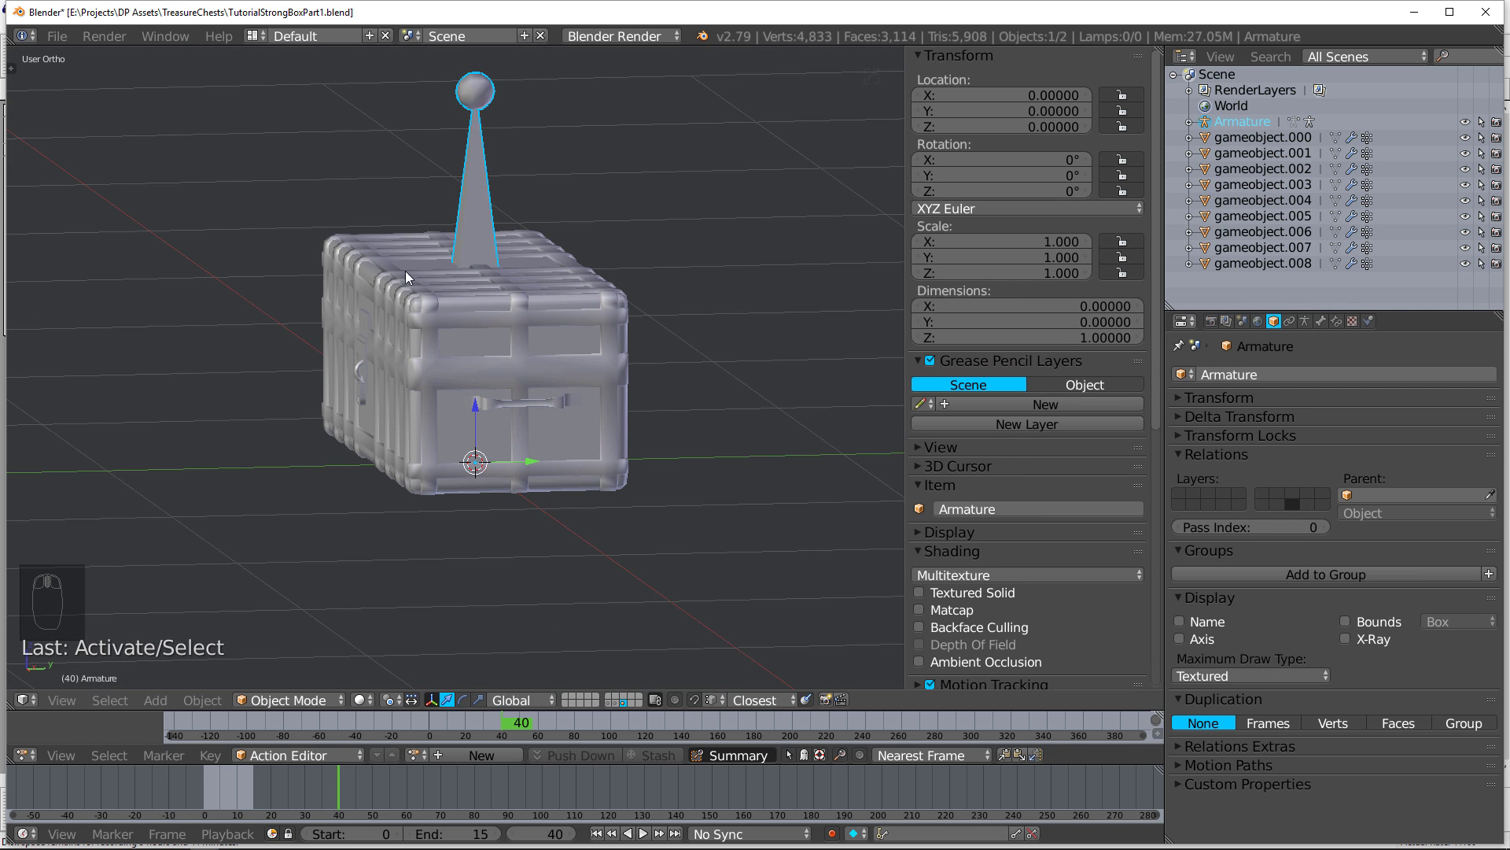
click(960, 159)
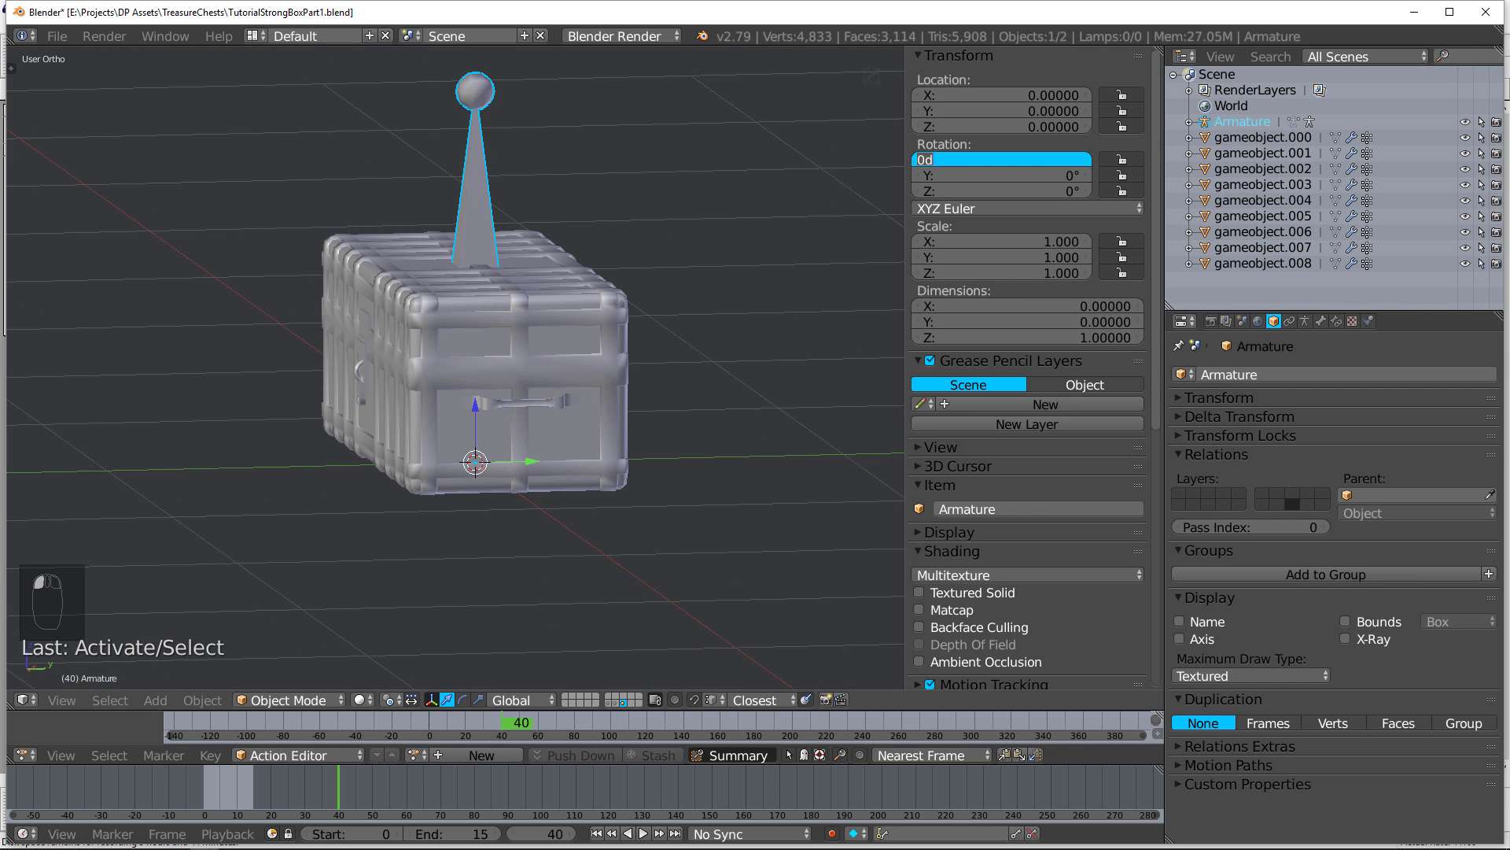
text(90)
key(Return)
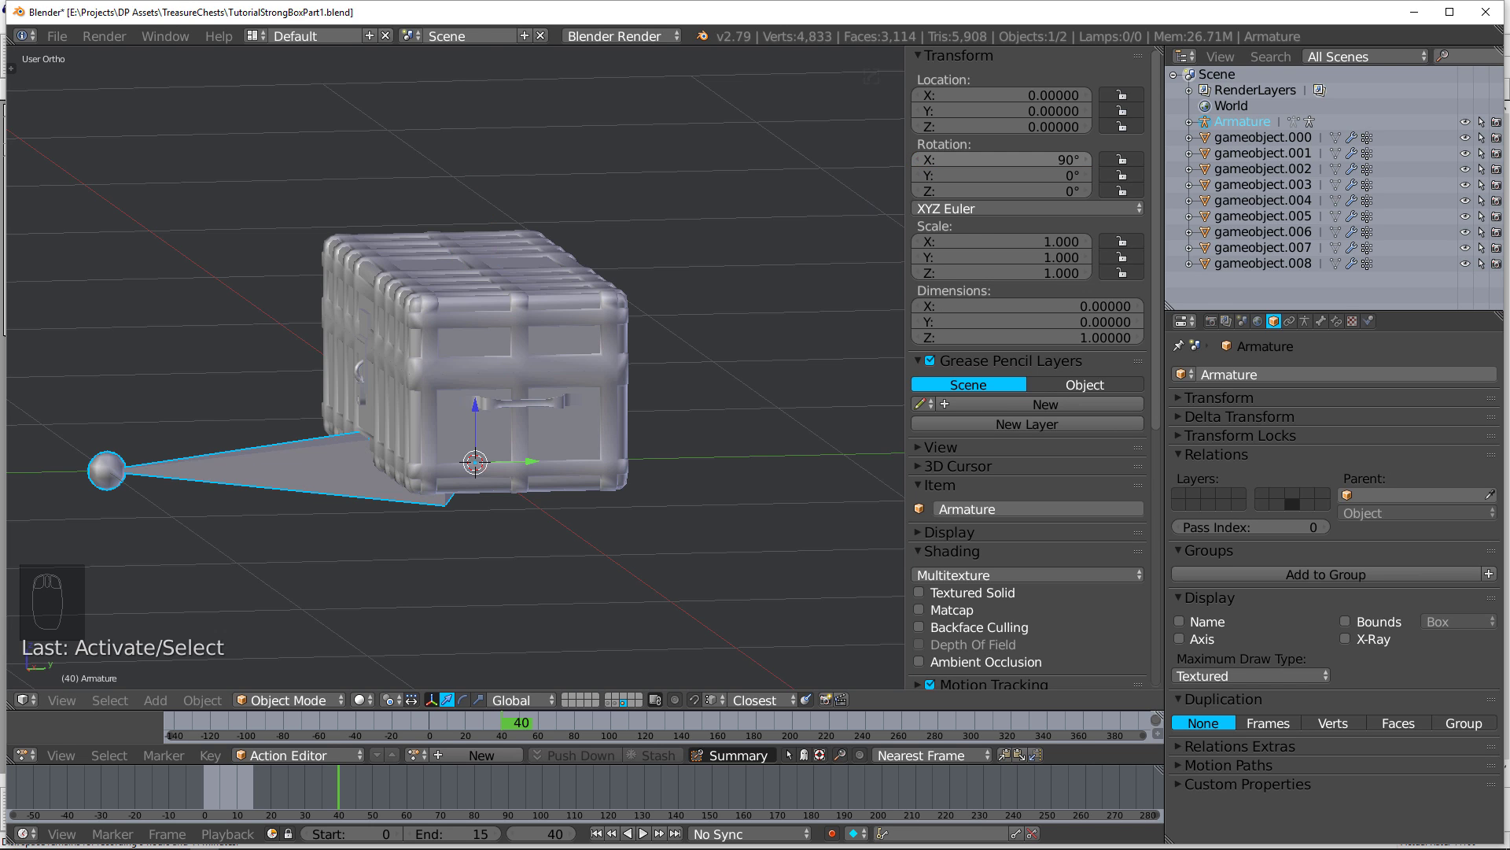
Step: Turn on X-Ray display for the armature
click(1320, 321)
click(1305, 323)
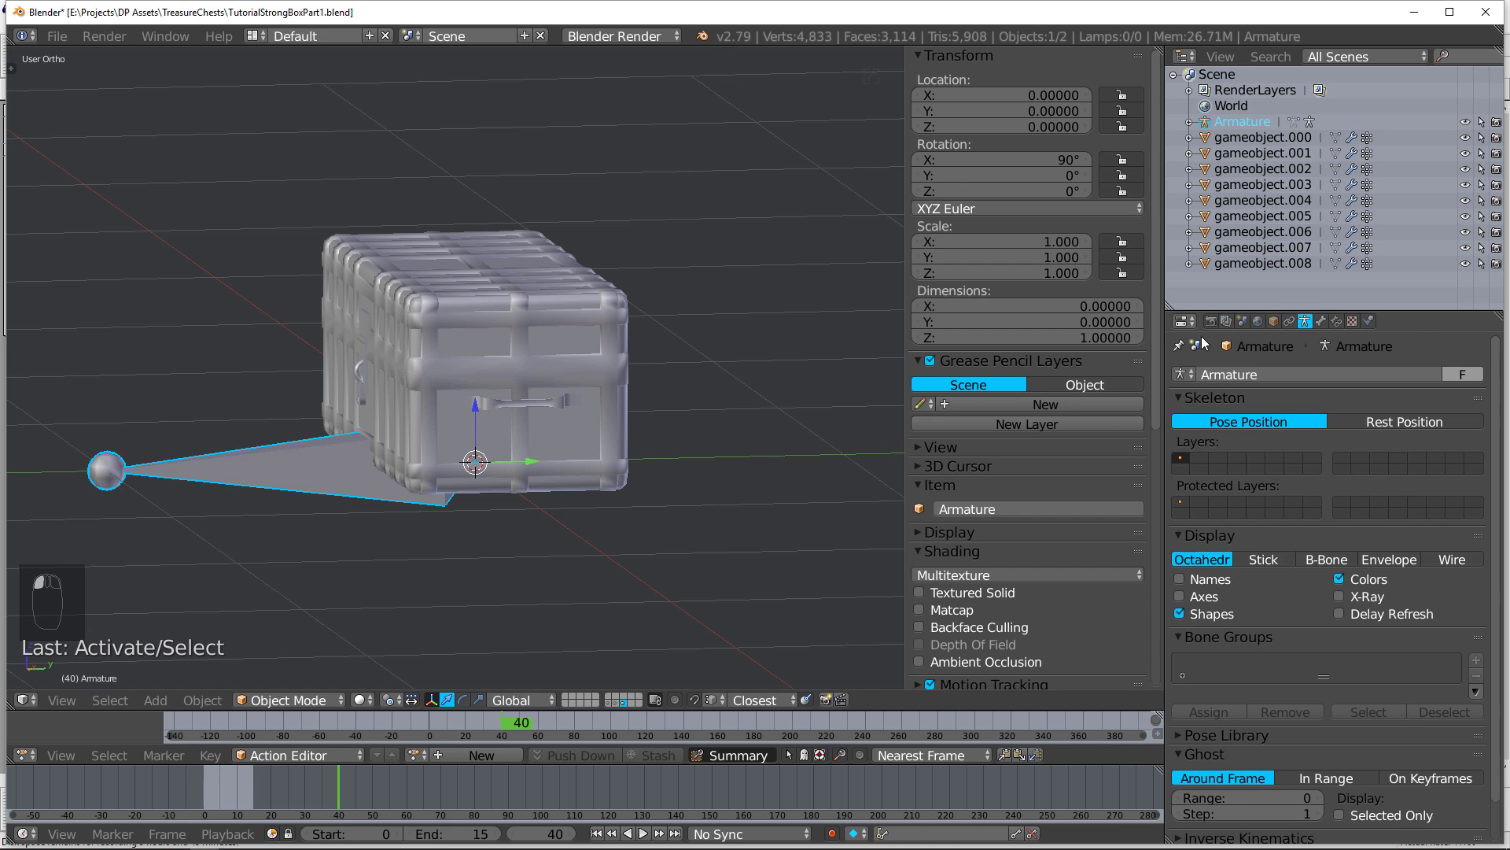
click(1339, 596)
middle_drag(550, 354, 645, 354)
Step: Set the armature's scale to 0.01 on X, Y and Z
click(1014, 241)
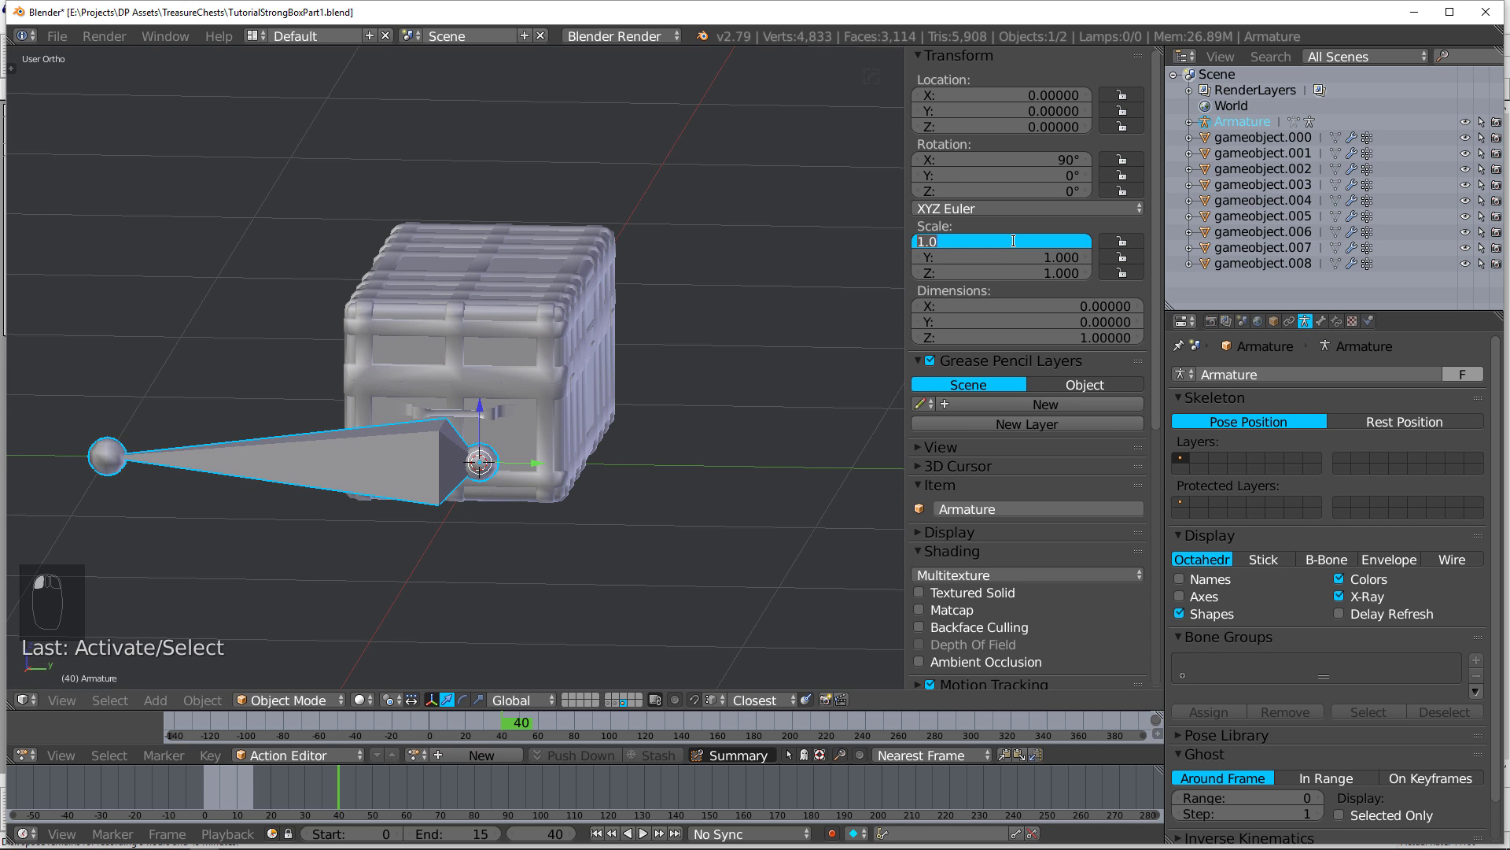
text(.01)
key(Tab)
text(.01)
key(Tab)
key(Return)
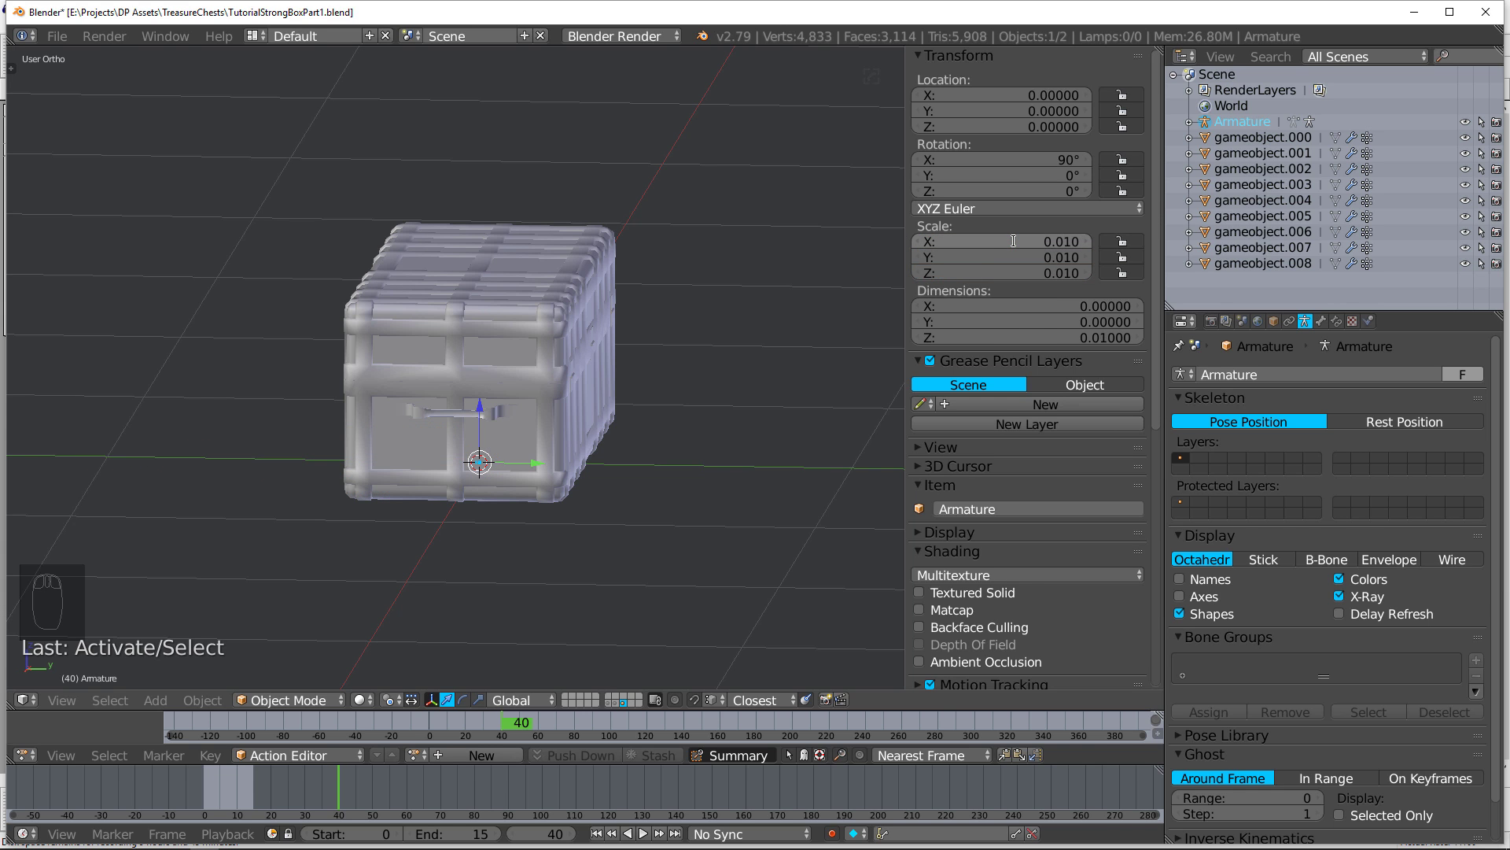
Step: Edit the armature in the right side view and move the bone's tail to just behind the chest's rear edge, near the lid seam
key(Tab)
scroll(517, 461, up, 4)
key(KP_3)
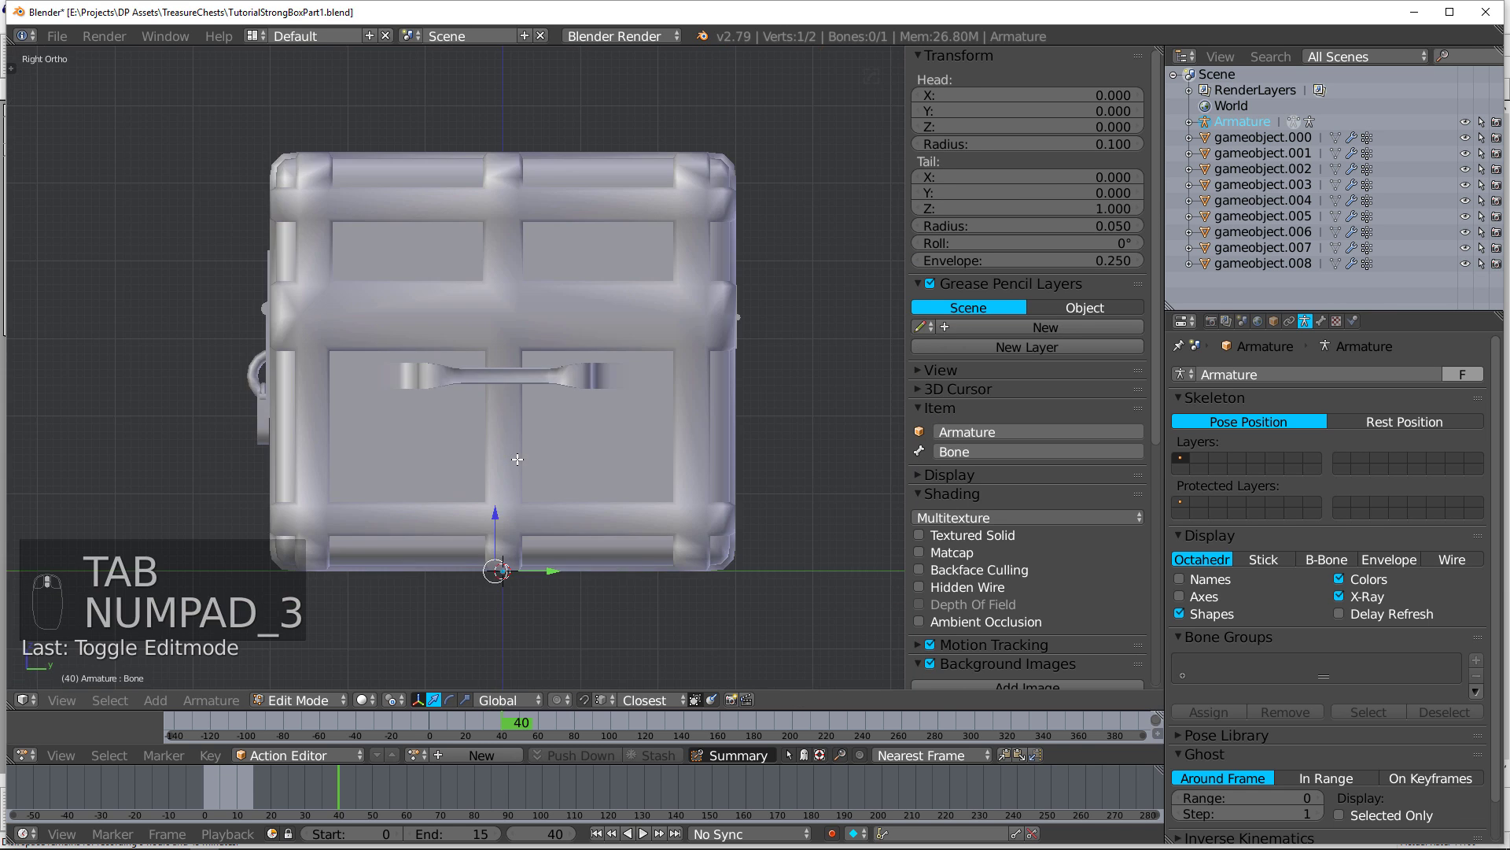
right_click(488, 582)
key(g)
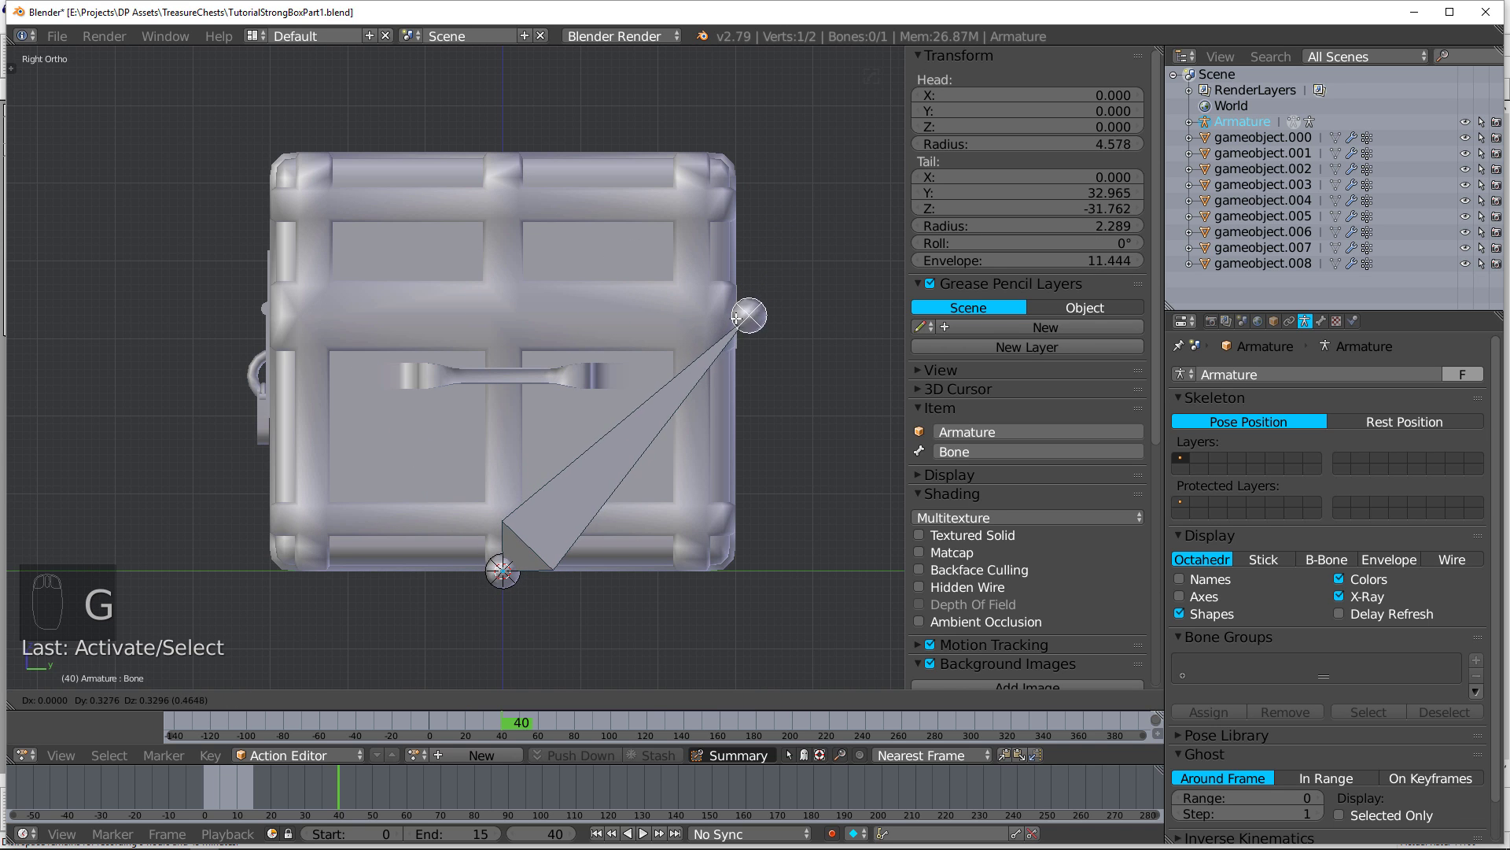
click(755, 298)
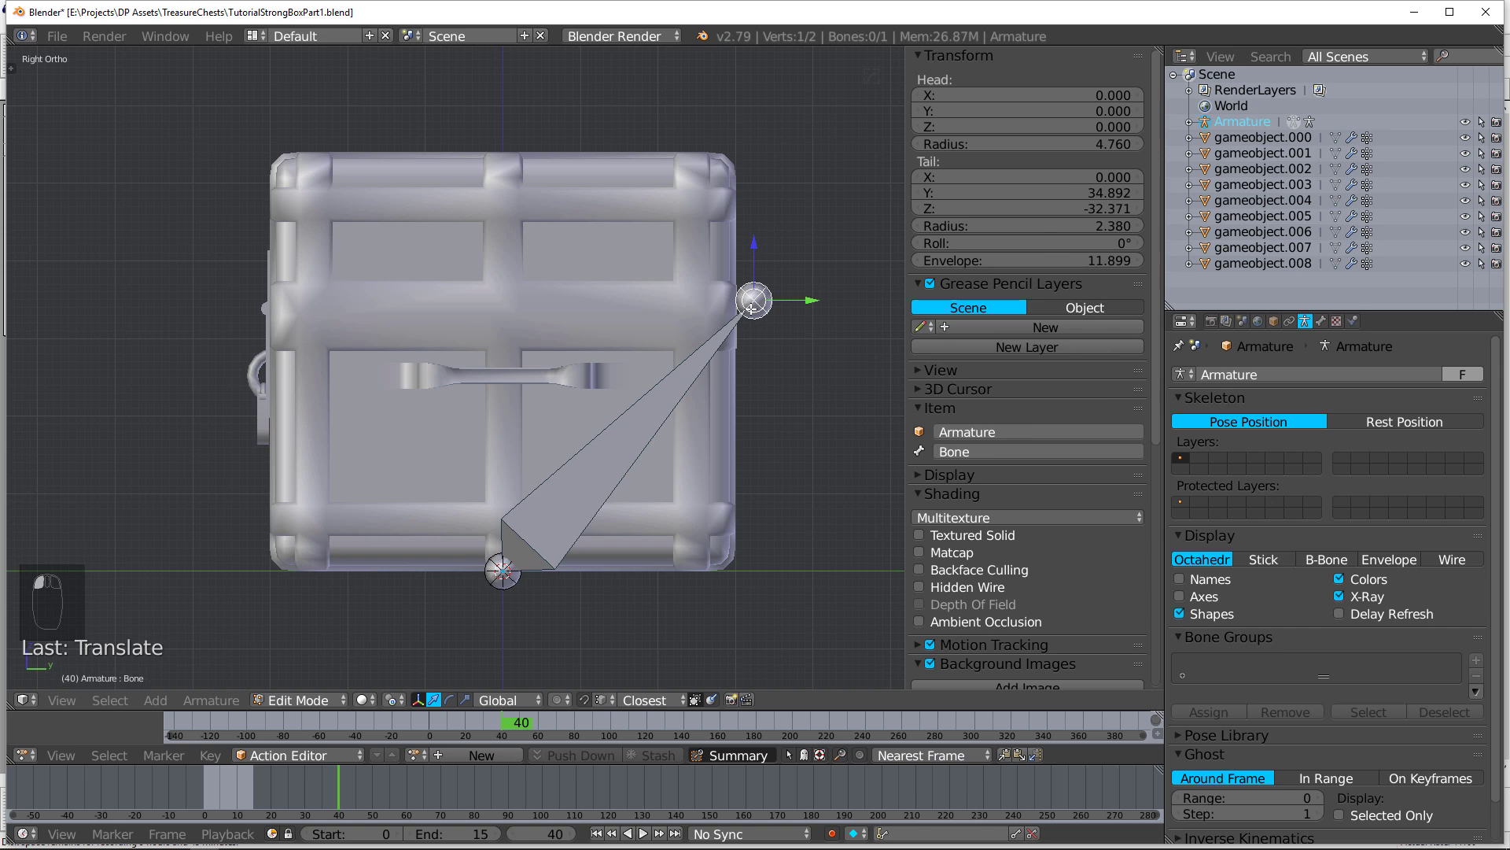
Step: Leave Edit Mode, try moving the whole armature object, and undo the move
key(Tab)
key(Tab)
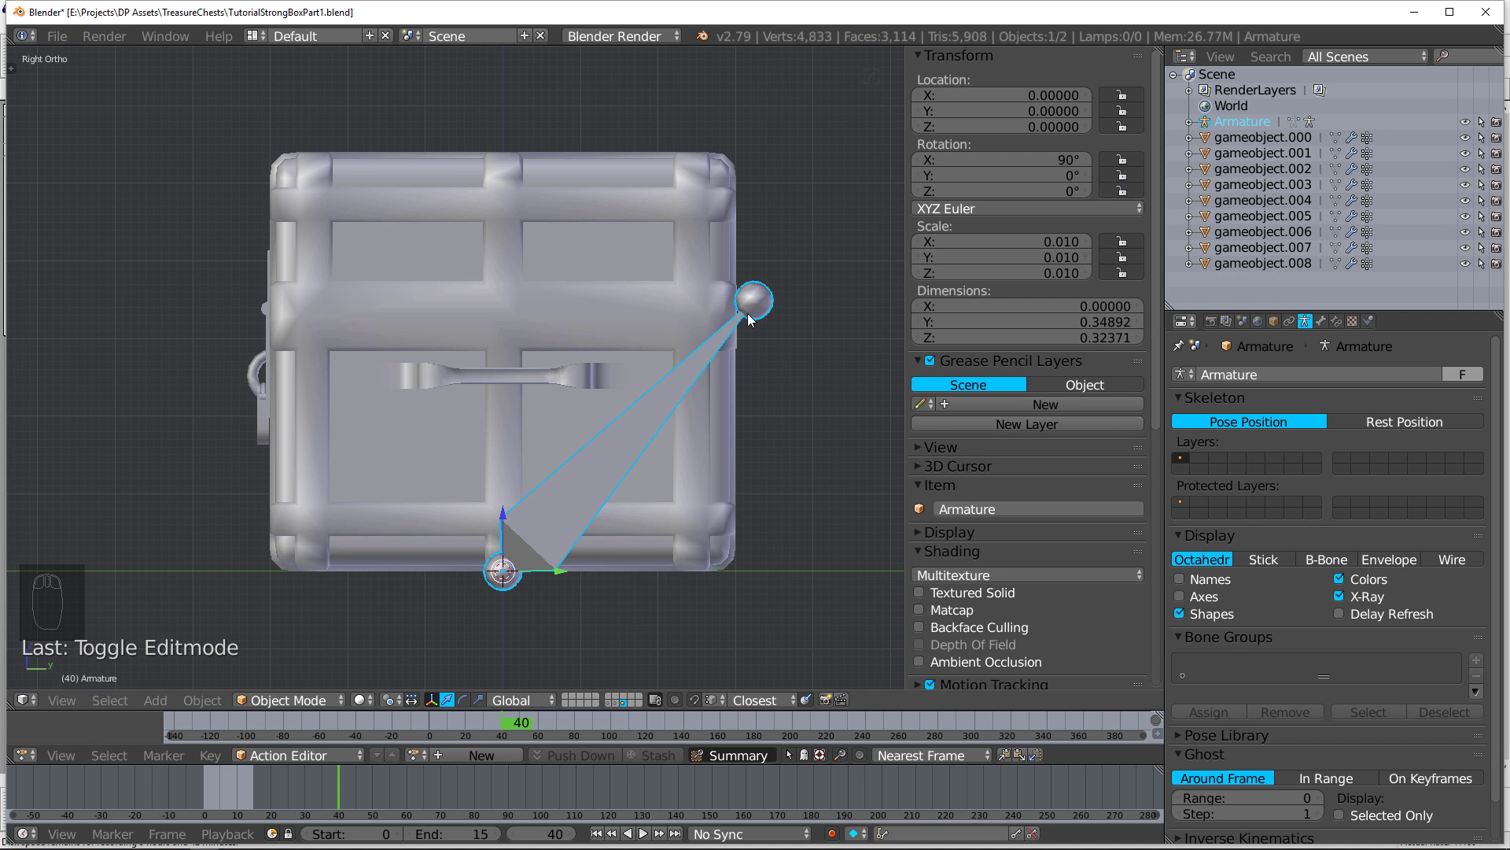
right_click(718, 325)
key(g)
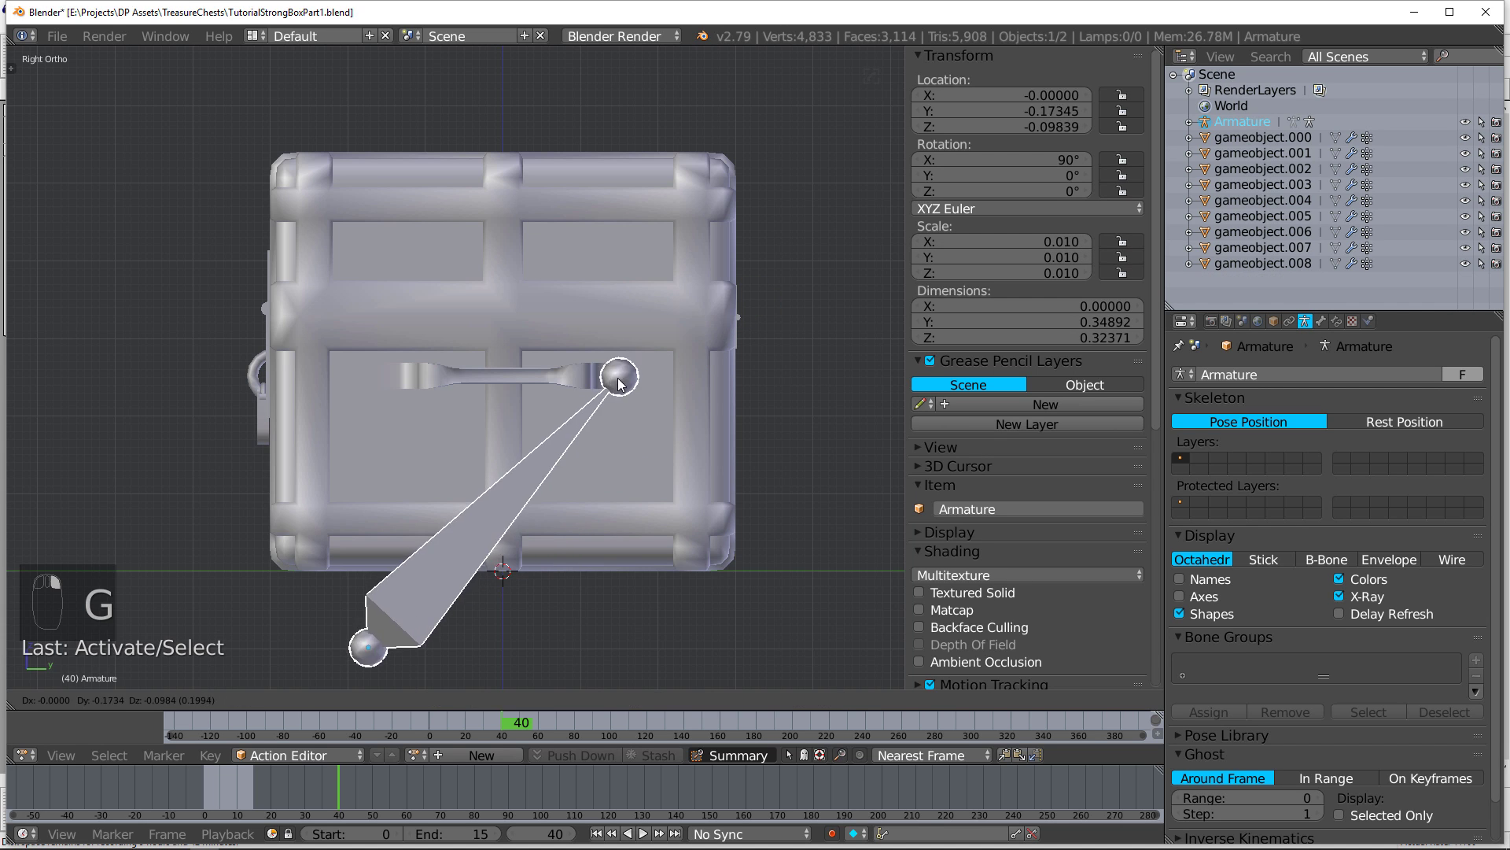
click(648, 350)
key(ctrl+z)
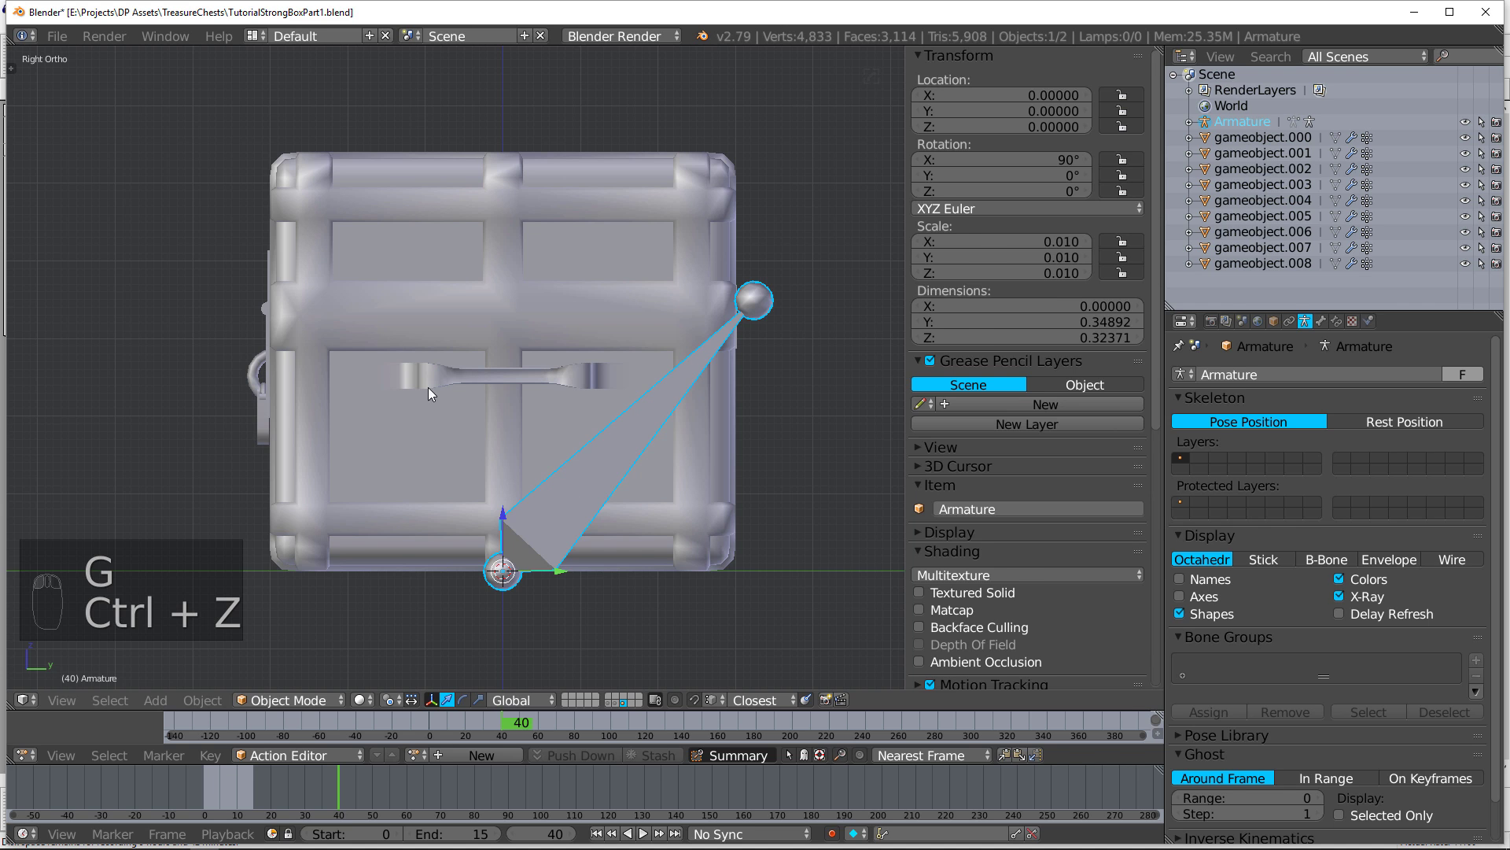
Step: Edit the armature again and fine-tune the root bone's tail position at the lid hinge on the chest's rear edge
key(Tab)
scroll(776, 328, up, 1)
shift+middle_drag(777, 328, 641, 326)
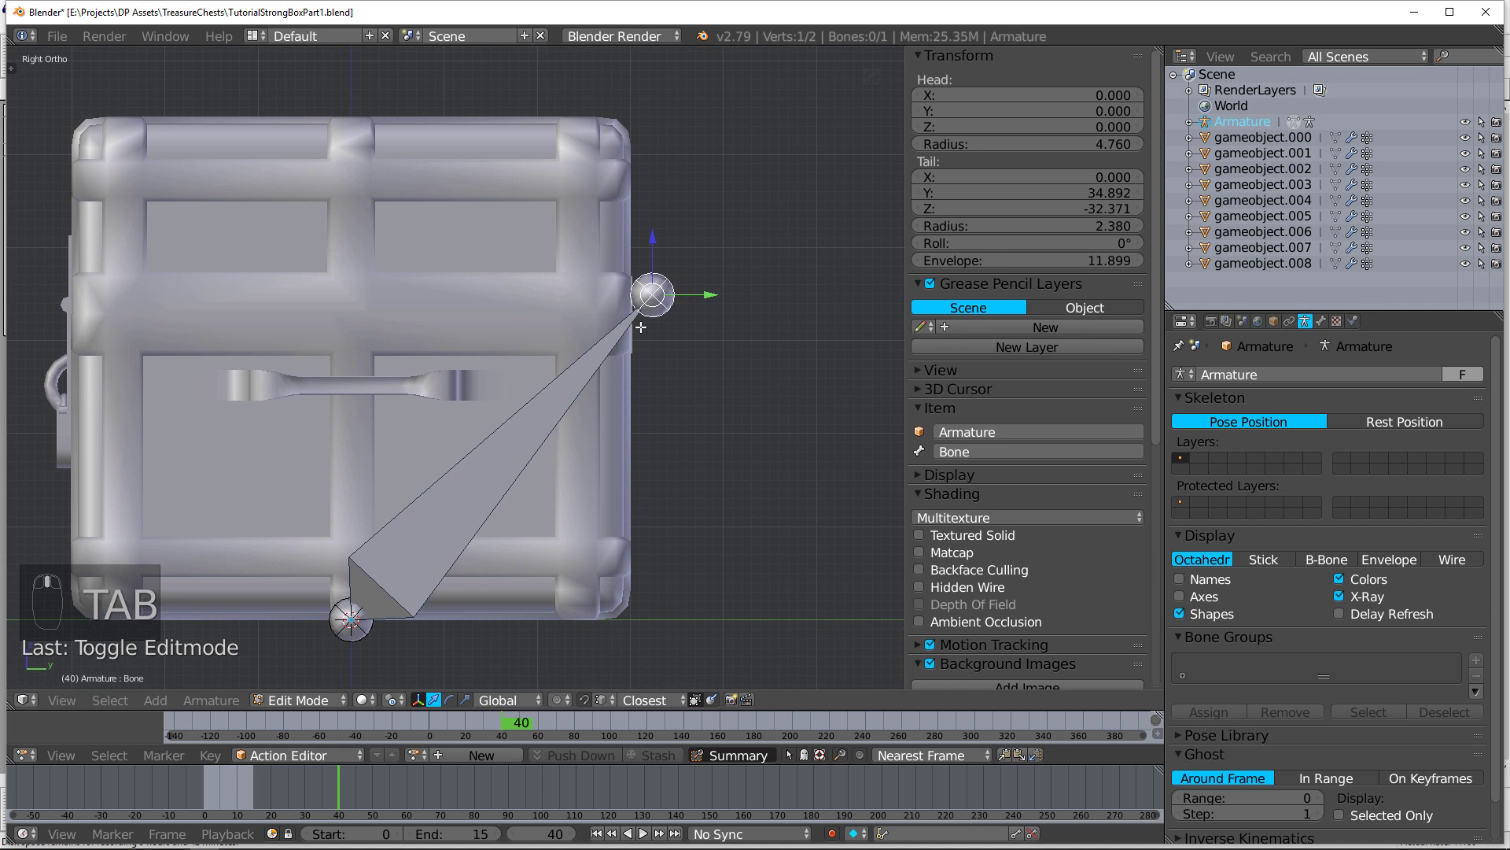
key(g)
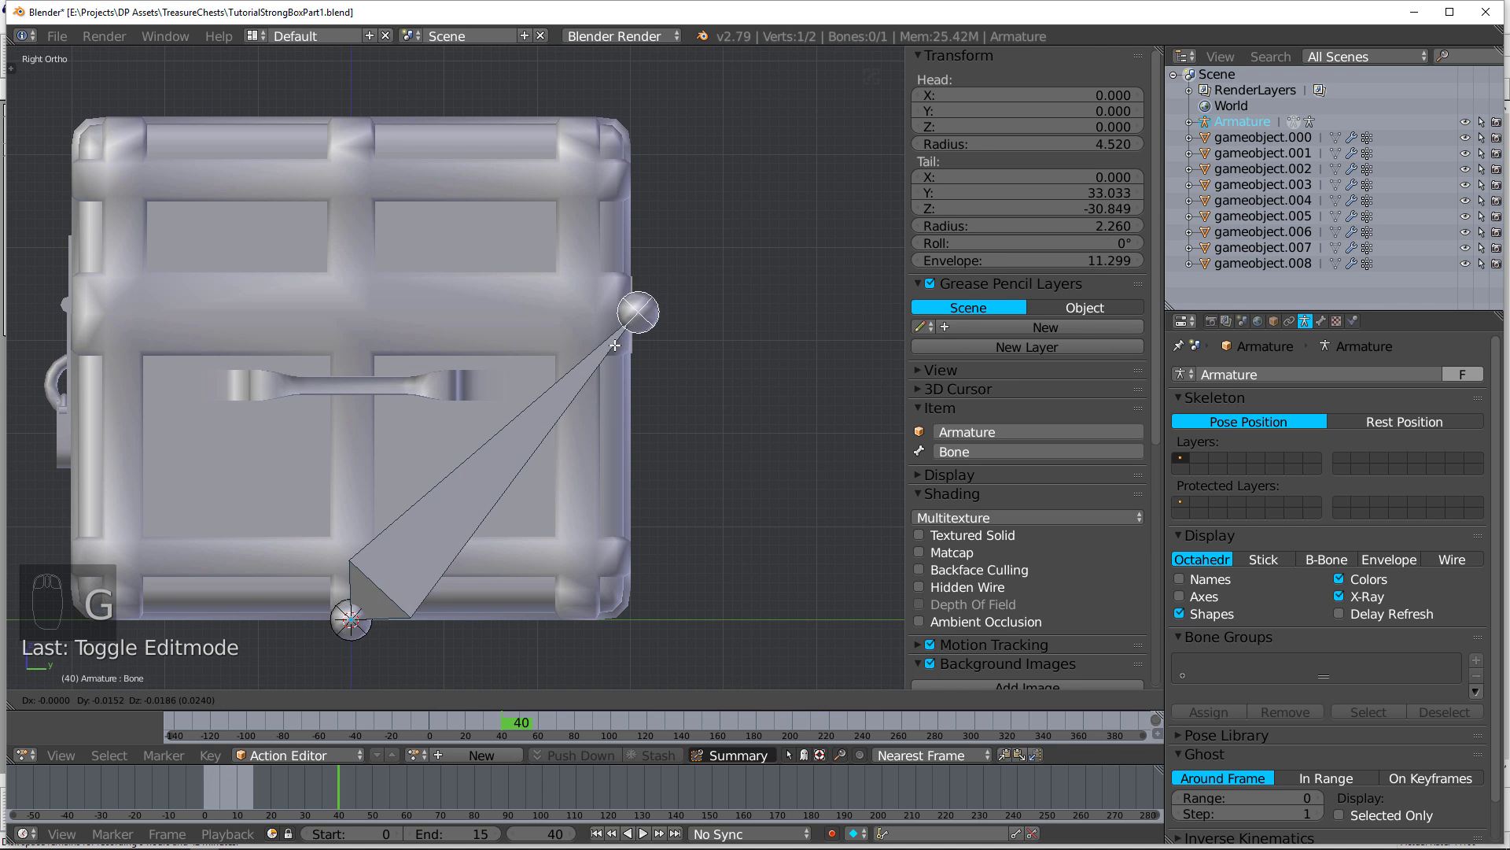
click(615, 344)
Step: Extrude a lid bone from the hinge to the chest's front edge, and a short latch bone down from its end
key(e)
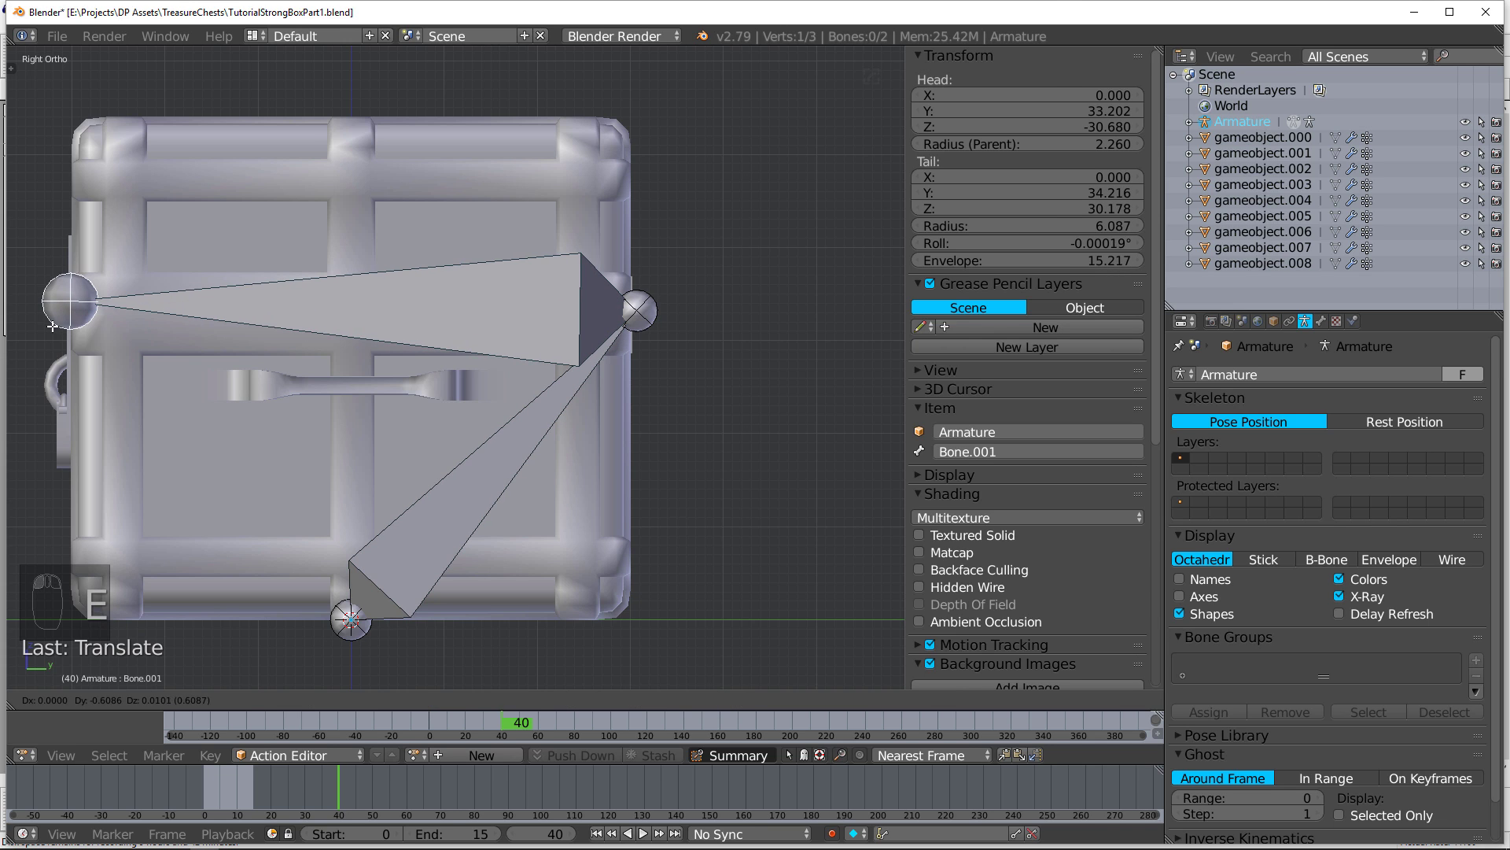
click(52, 327)
shift+middle_drag(78, 384, 328, 322)
key(e)
click(332, 383)
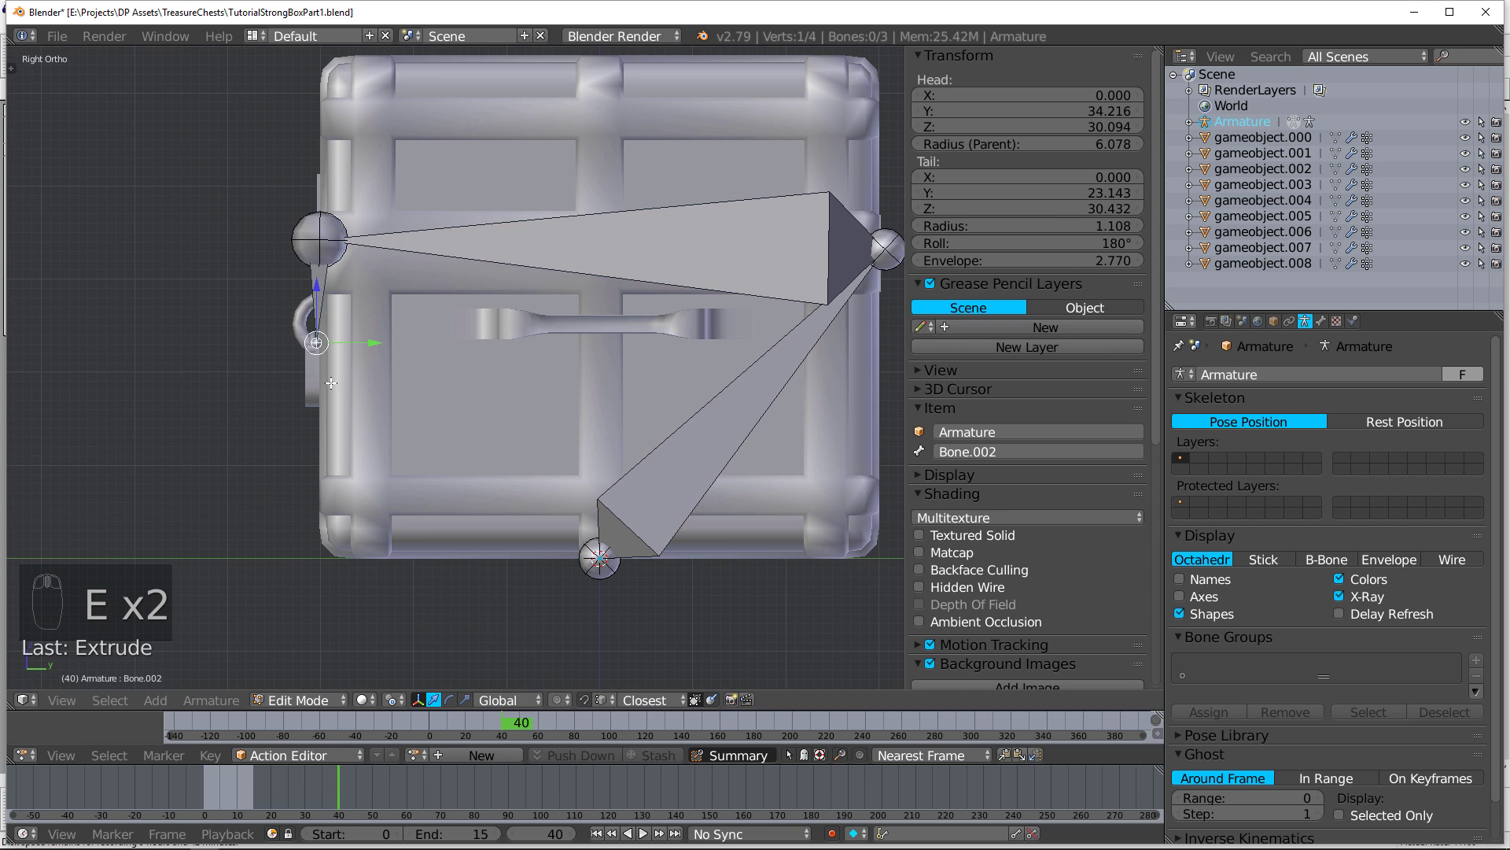
Step: Duplicate the short latch bone and place the copy in front of the chest
key(shift+d)
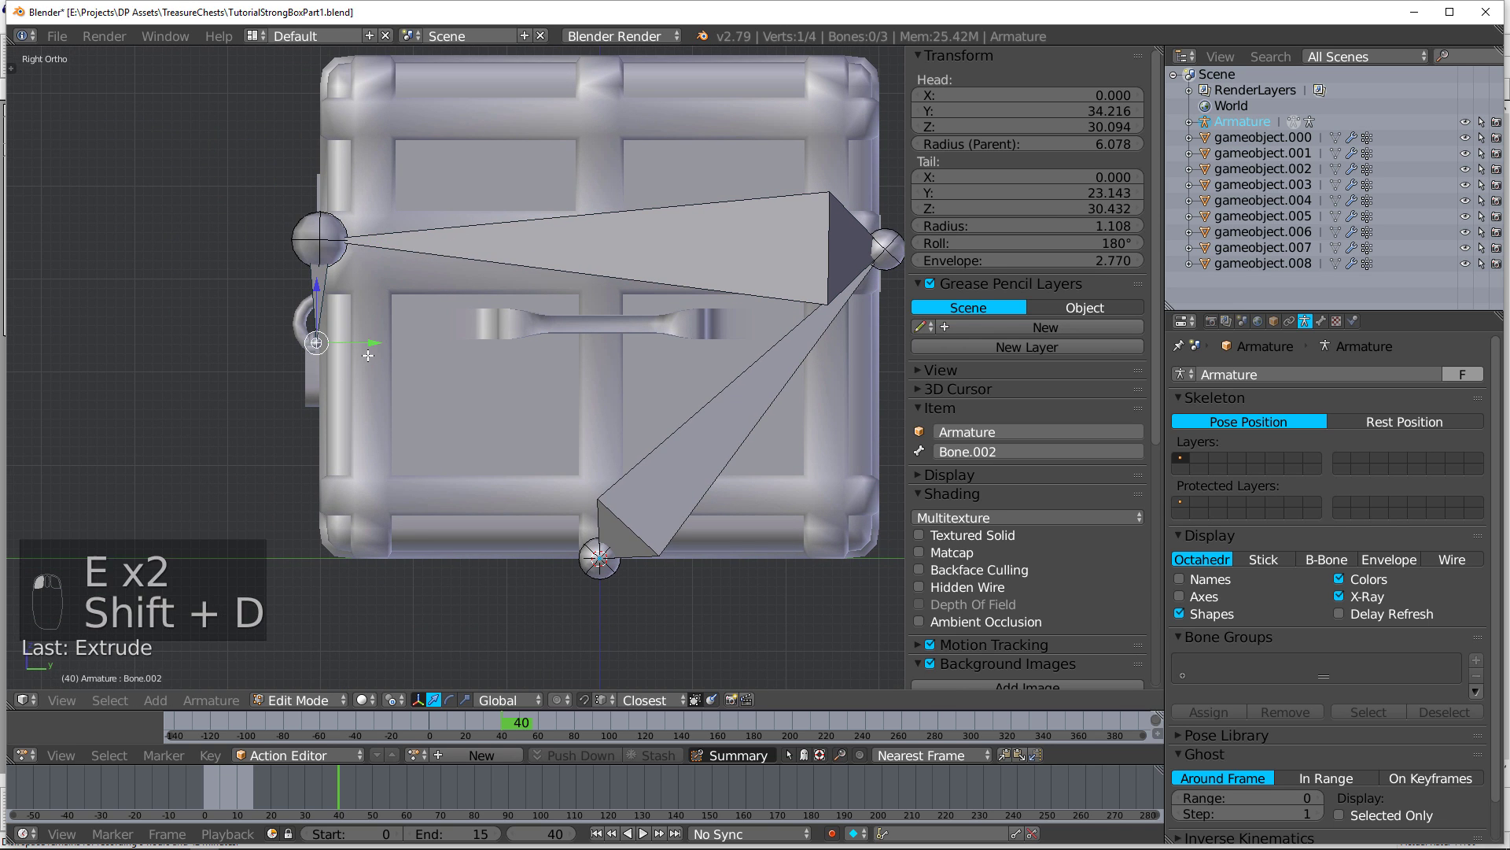
right_click(346, 300)
key(shift+d)
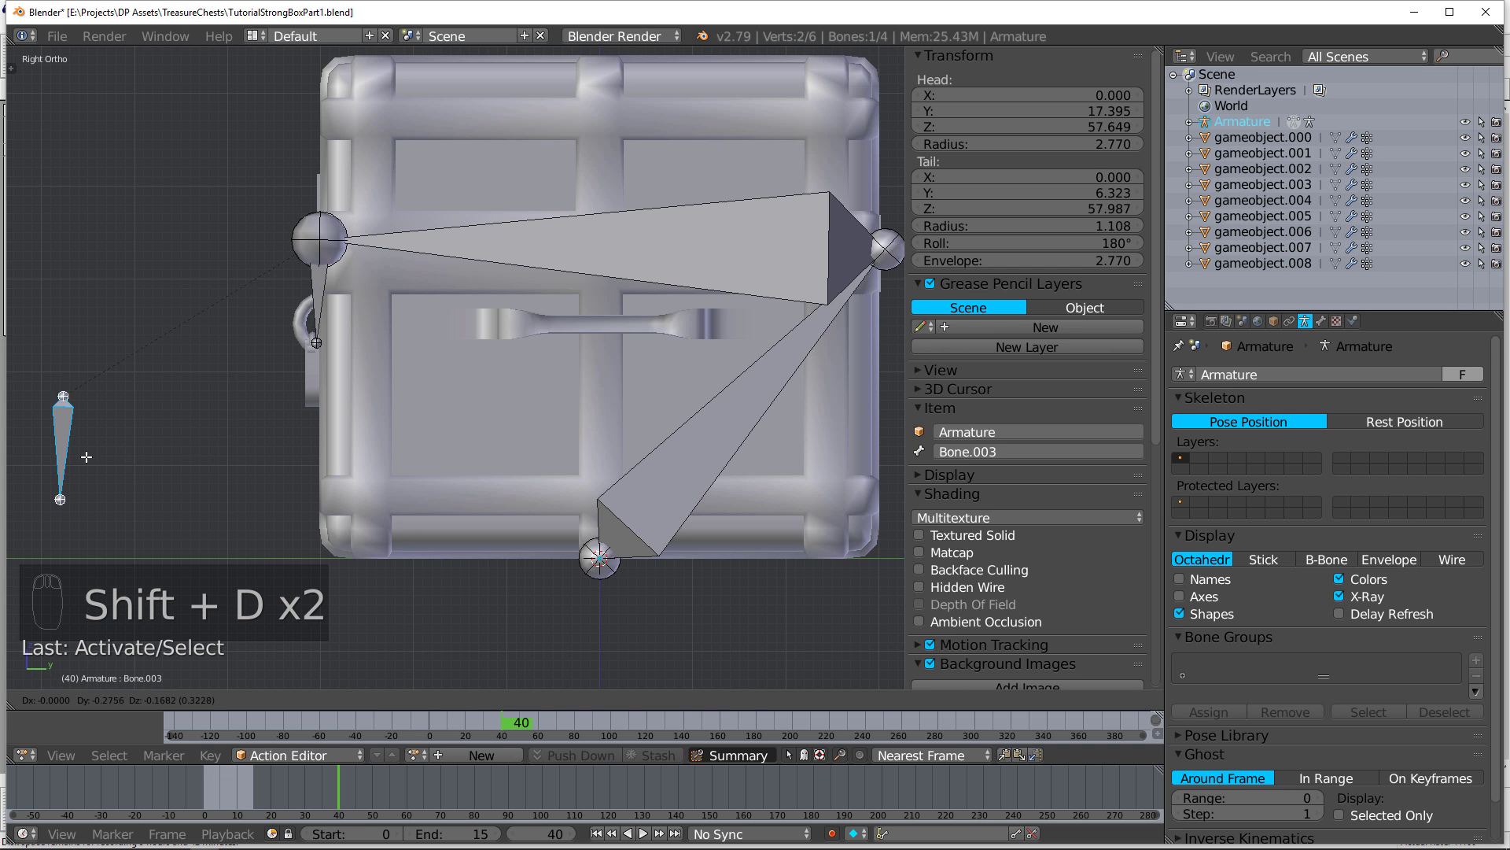
click(78, 456)
Step: Clear the parent of the duplicated bone in its bone relations
middle_drag(207, 320, 385, 299)
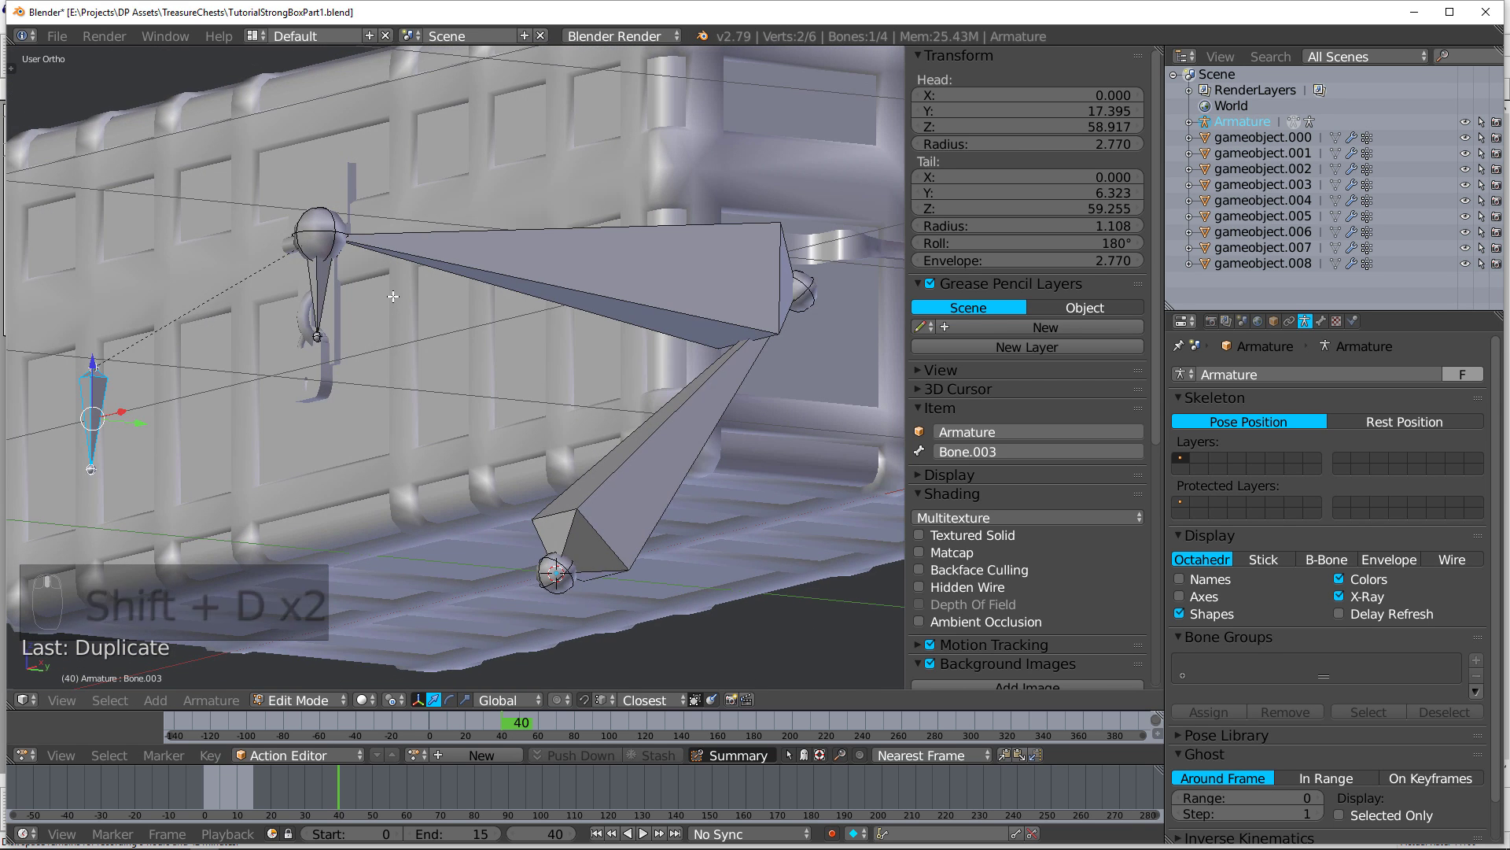
key(KP_3)
scroll(394, 298, up, 4)
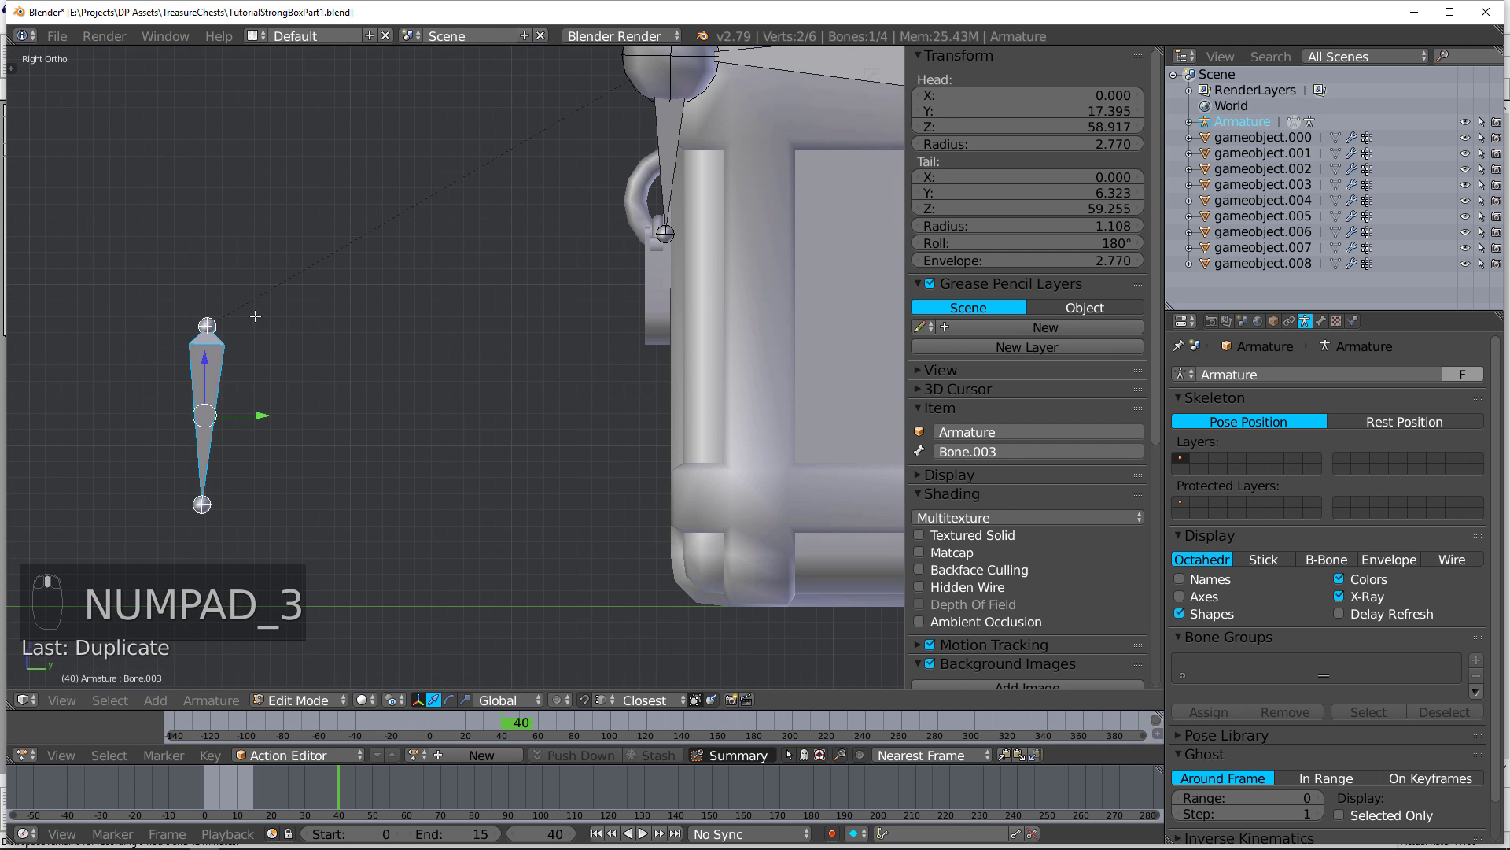
shift+middle_drag(569, 163, 499, 211)
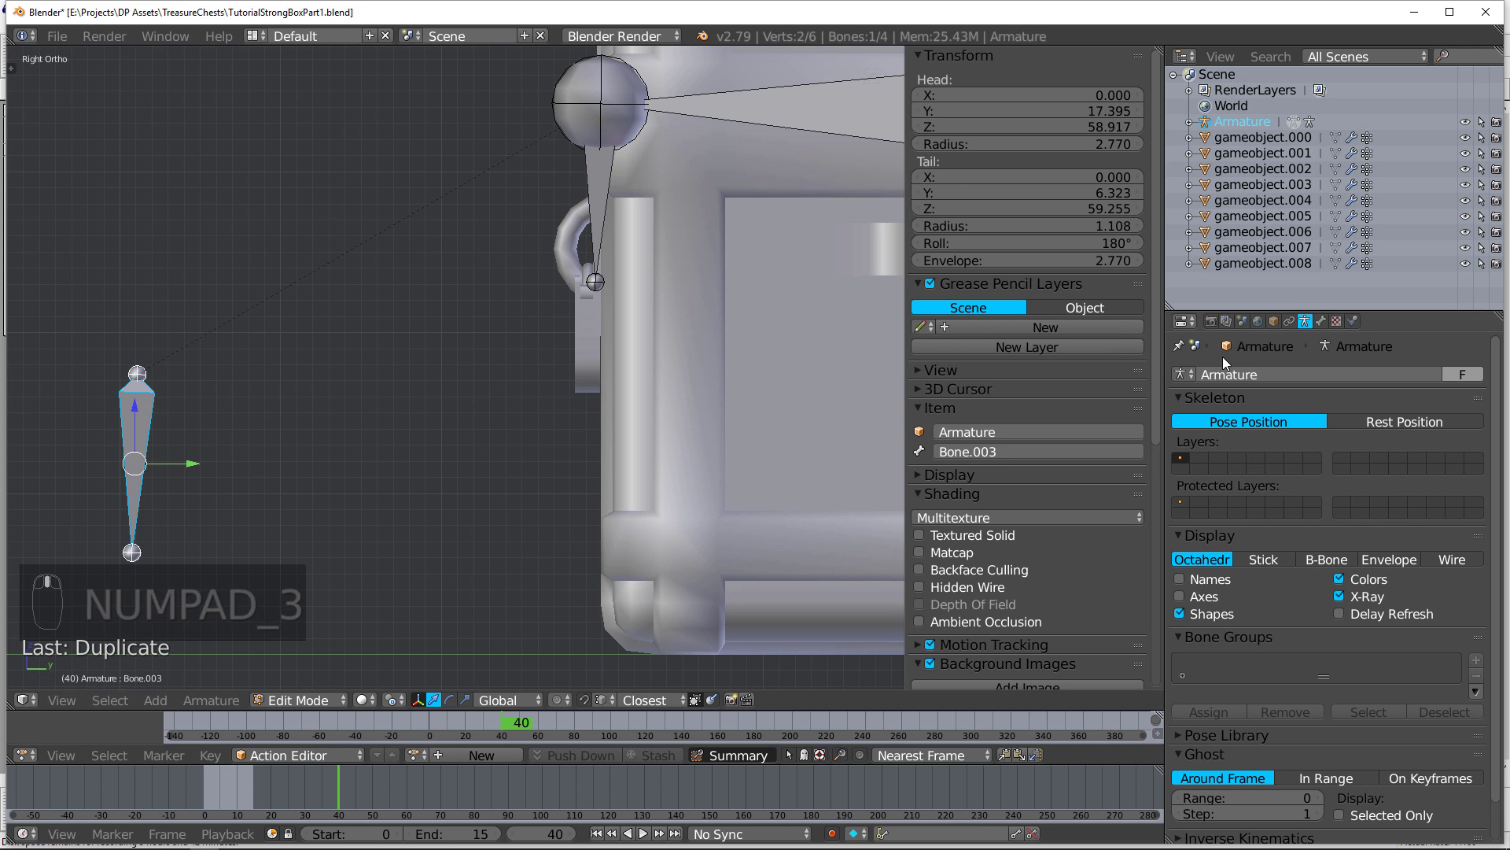
click(1322, 321)
click(1491, 712)
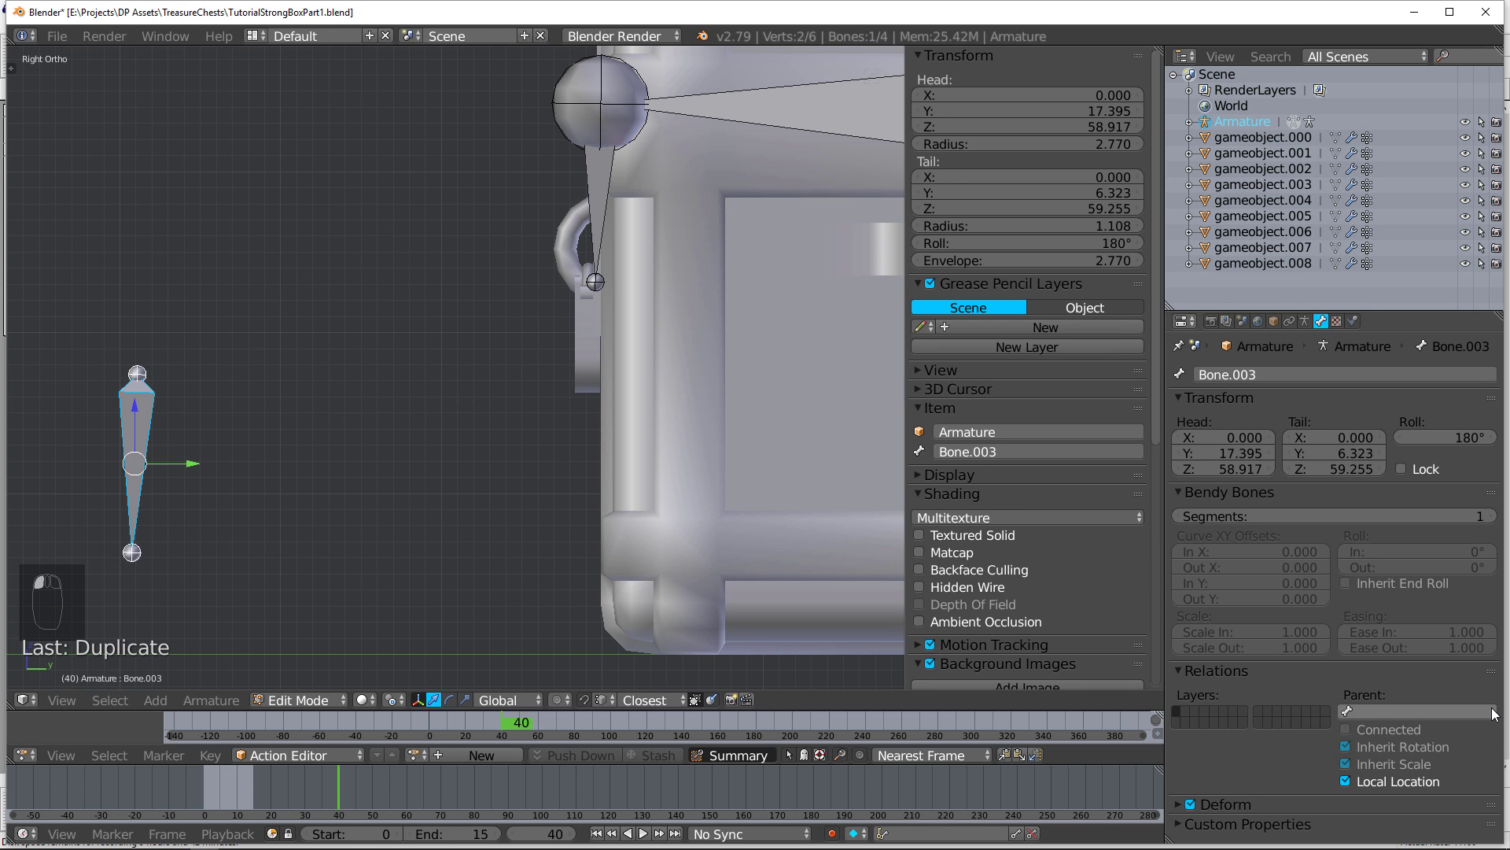
Step: Move the duplicated bone closer to the chest's front and rotate it 180°
key(g)
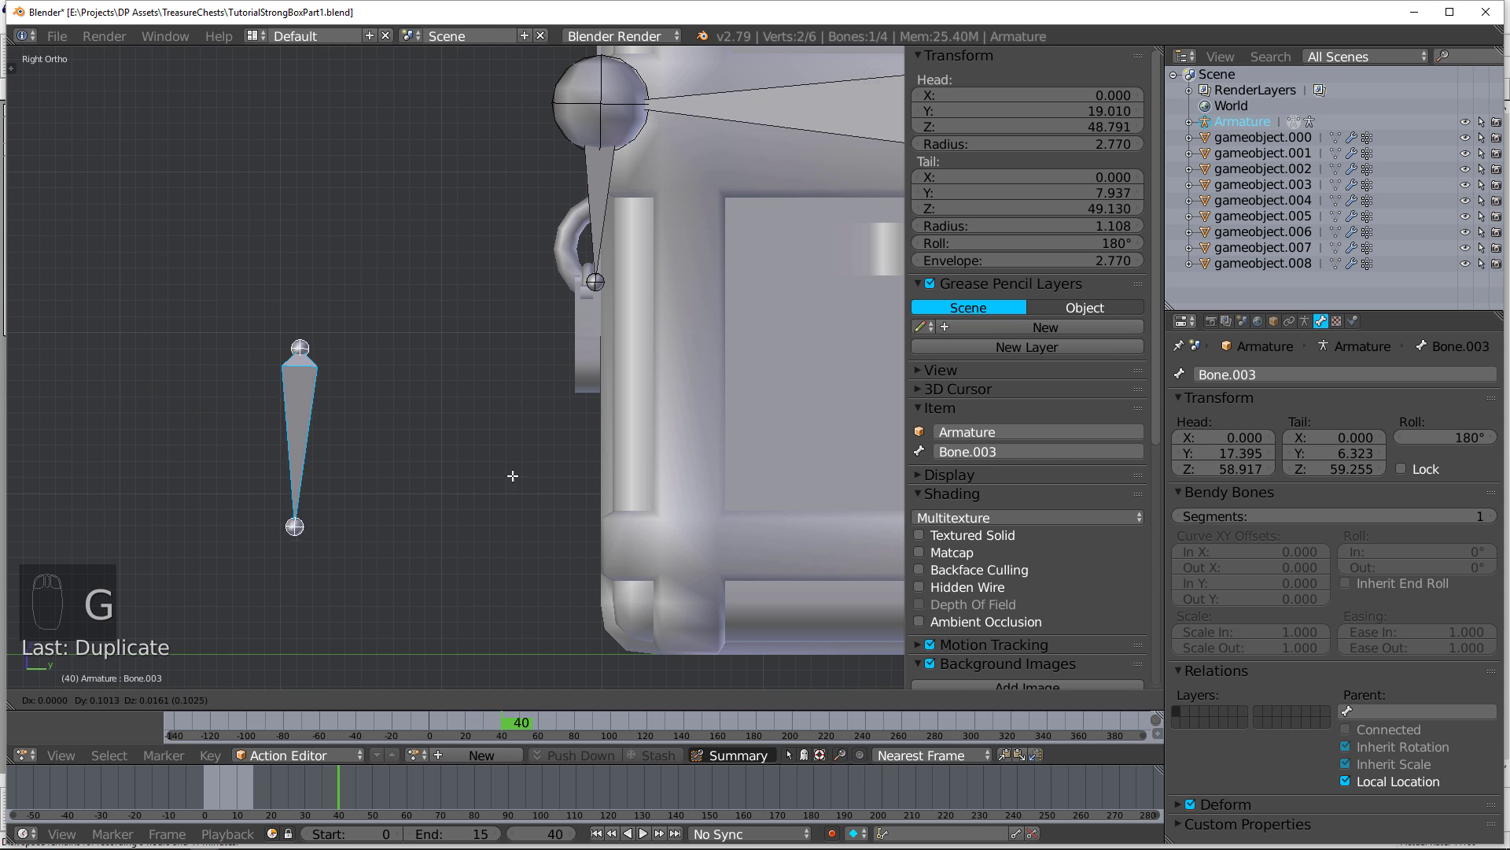
click(537, 474)
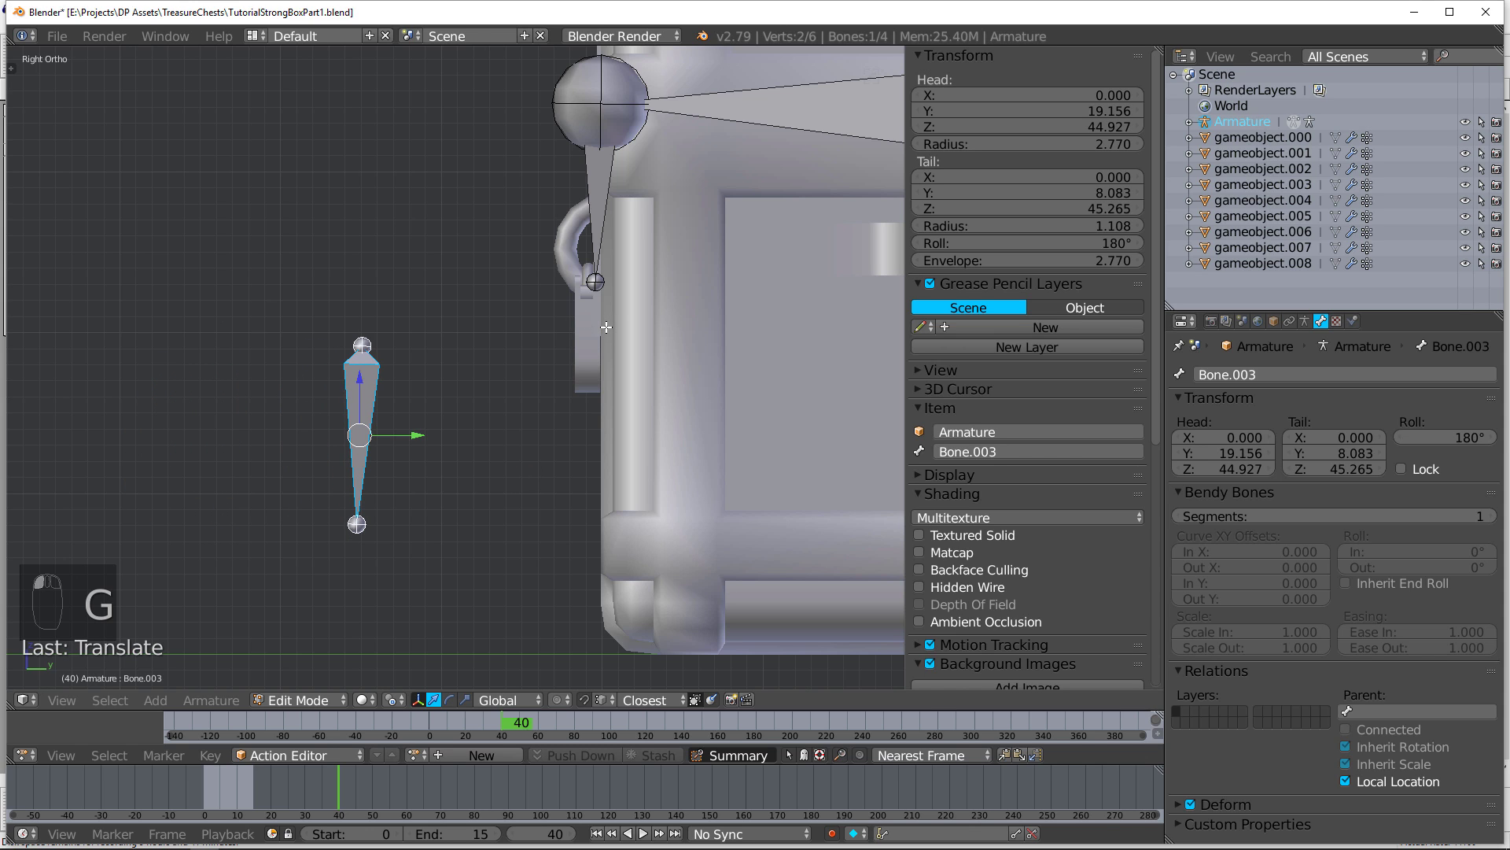
text(r180)
key(Return)
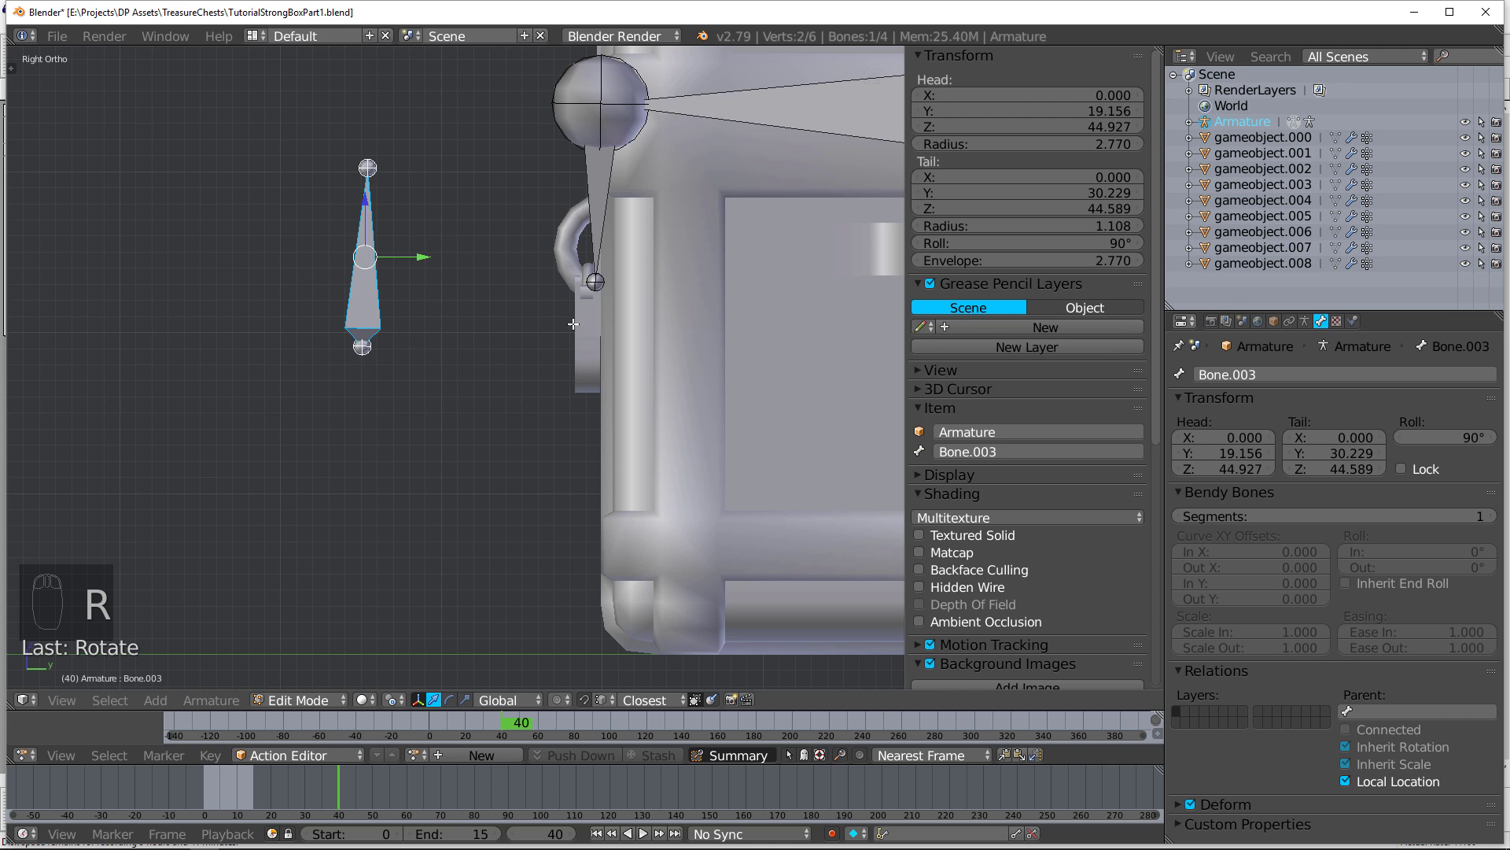
Step: In the front view, extrude a sideways bone about 11 units long from the upper end of the flipped bone
key(KP_1)
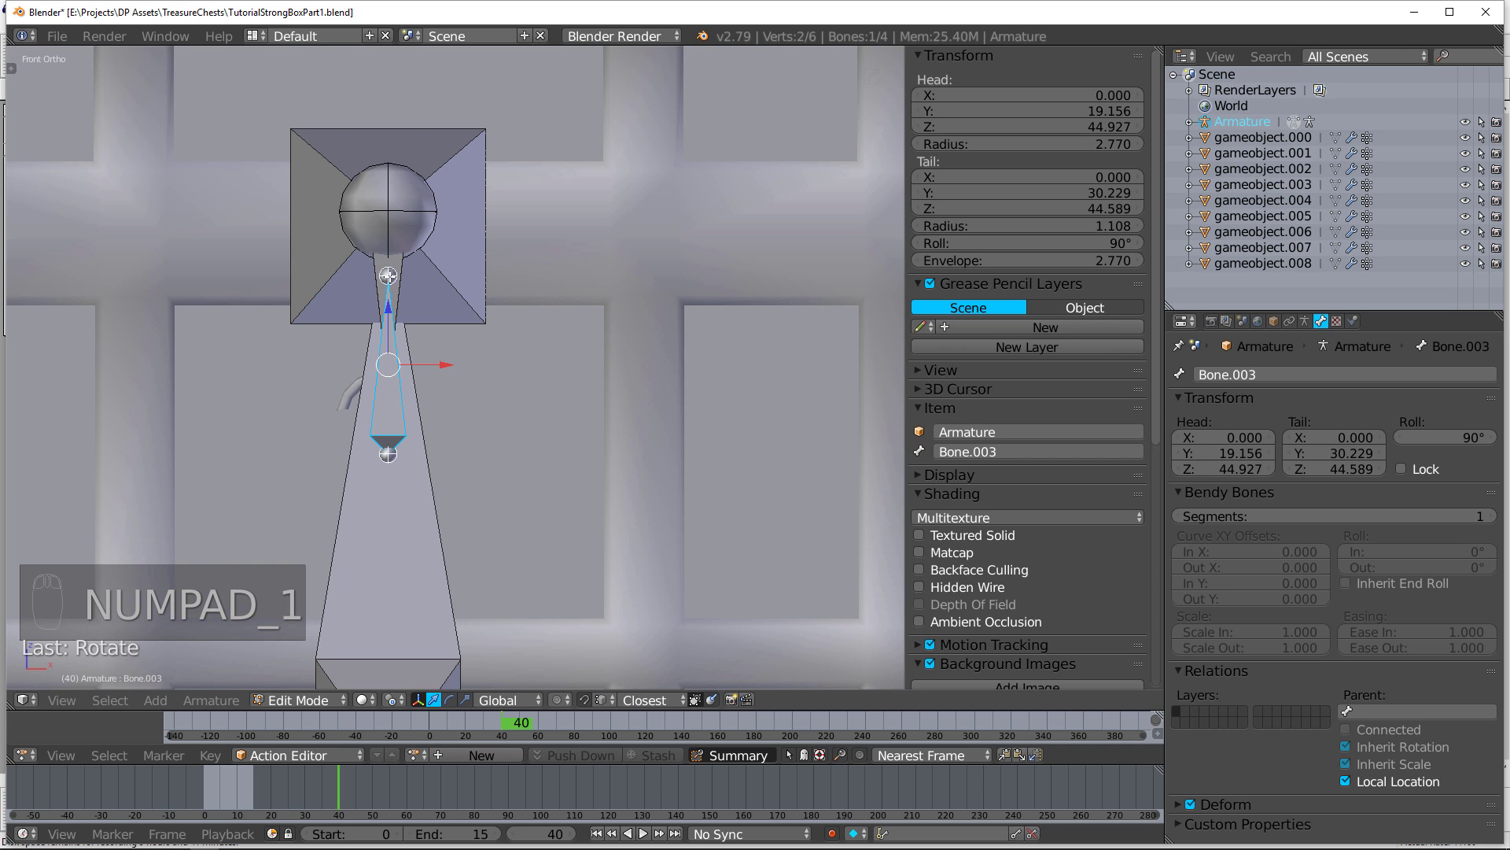
key(e)
key(ctrl+z)
click(387, 277)
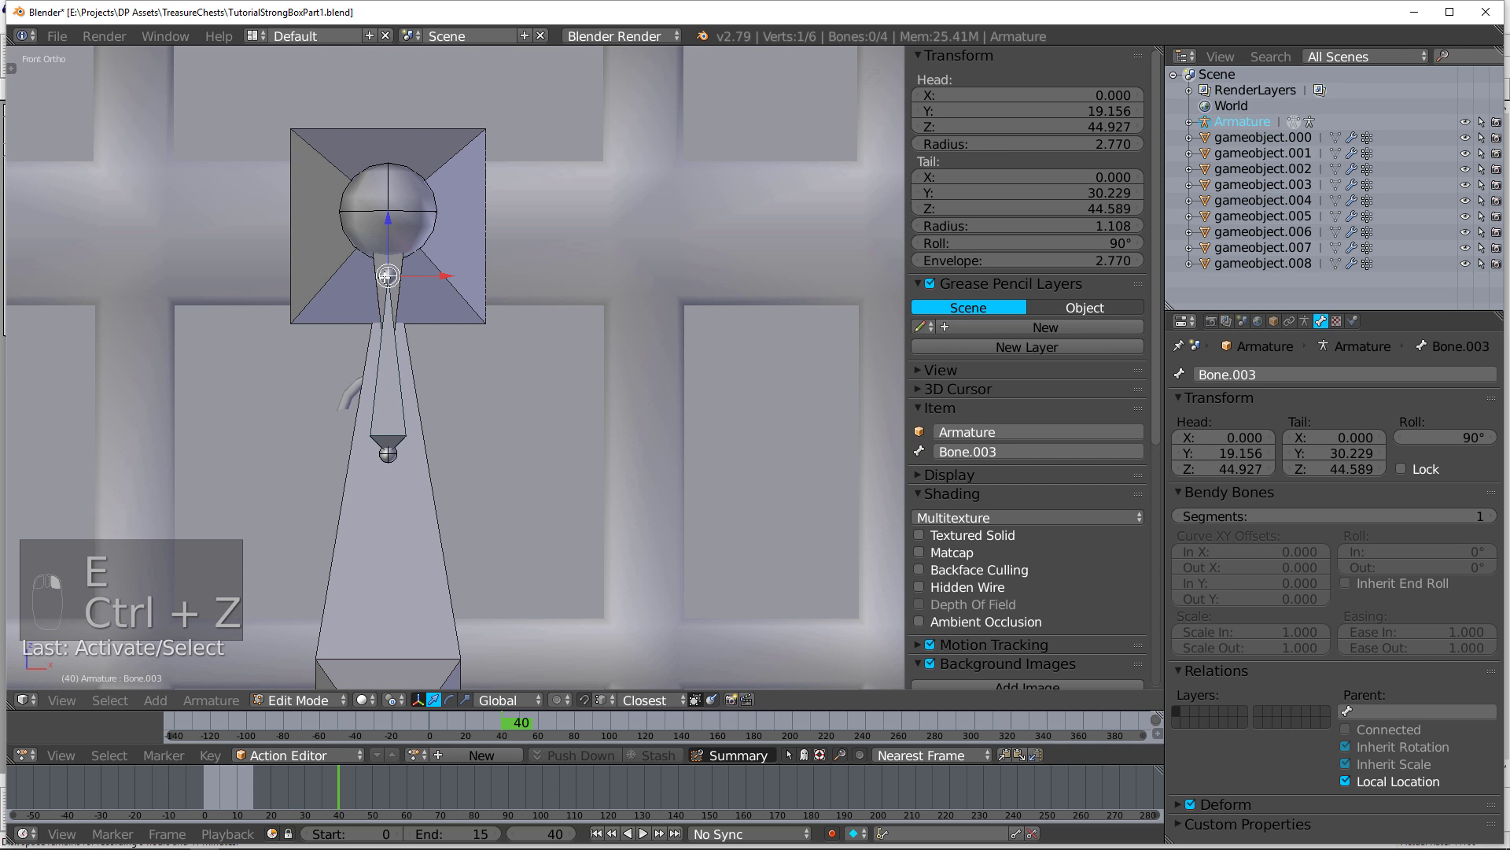
key(e)
click(211, 298)
middle_drag(211, 298, 706, 328)
scroll(543, 336, down, 5)
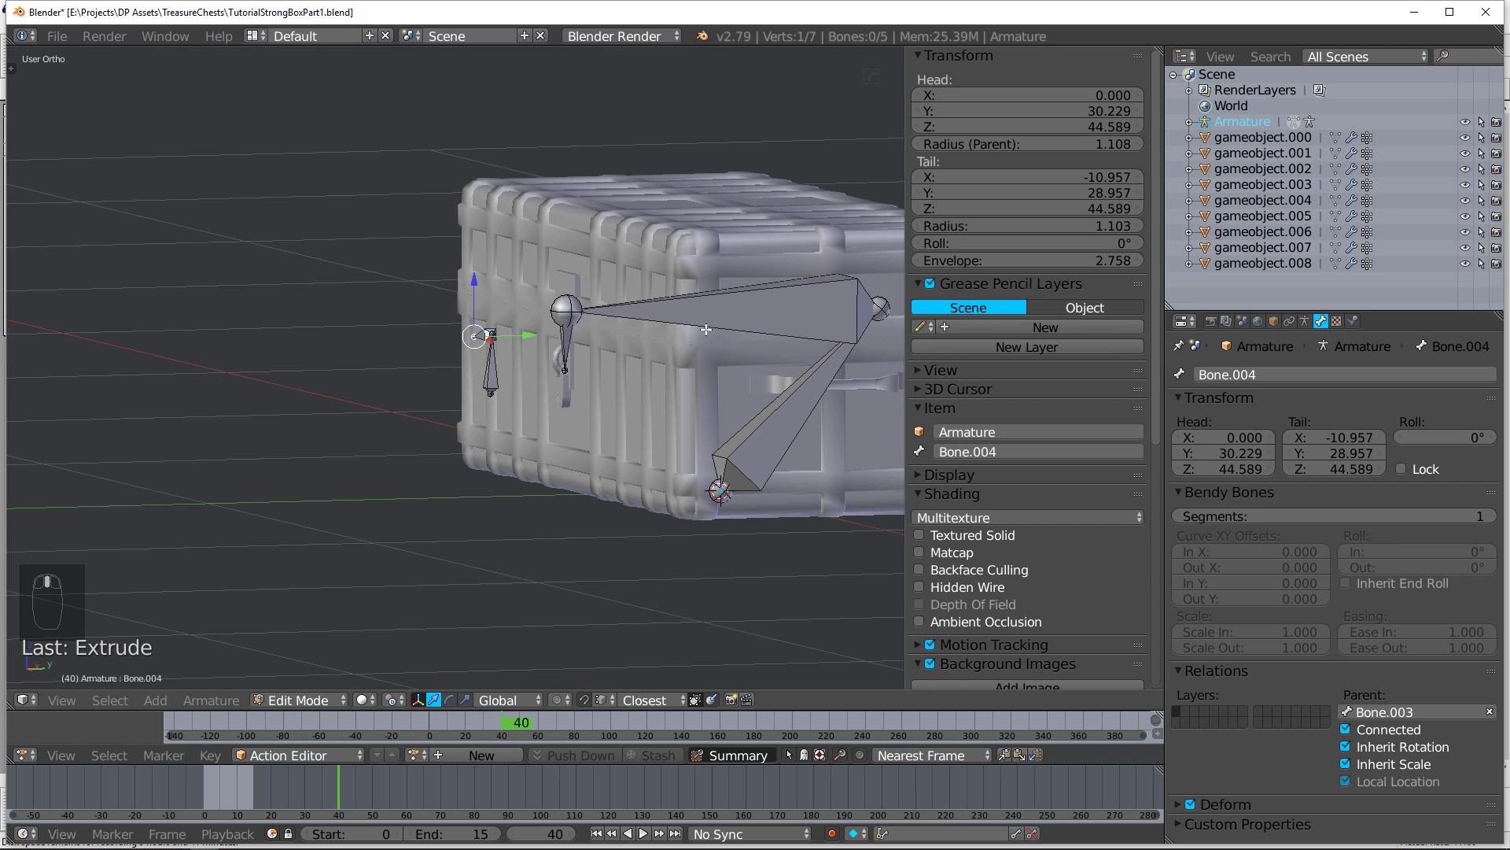
Step: Return to Object Mode, select the chest mesh and display its vertex groups
mouse_move(804, 408)
middle_down()
mouse_move(787, 410)
mouse_move(811, 425)
middle_up()
right_click(810, 425)
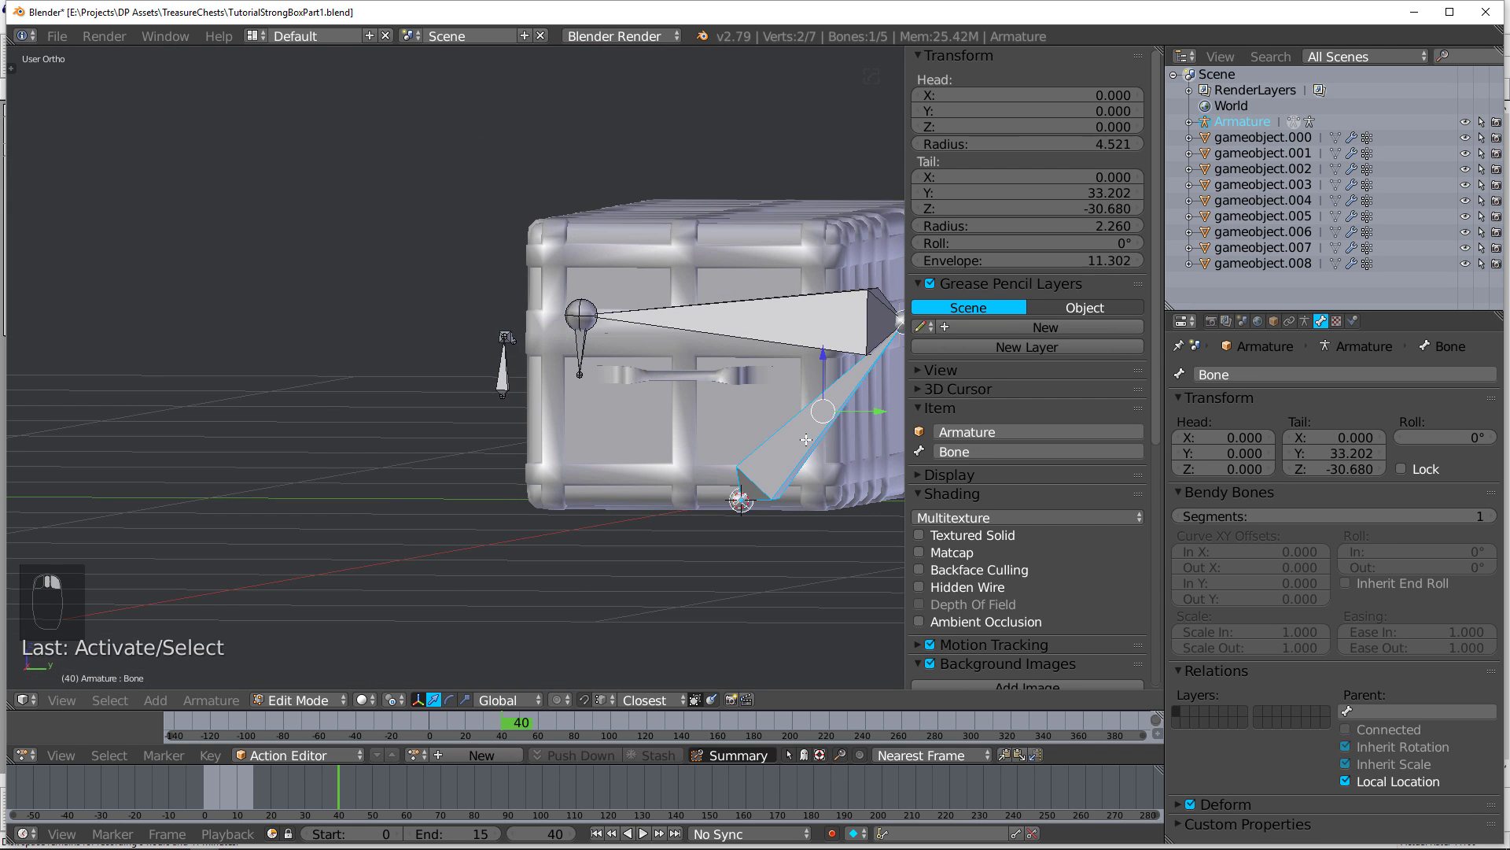
shift+middle_drag(683, 393, 610, 389)
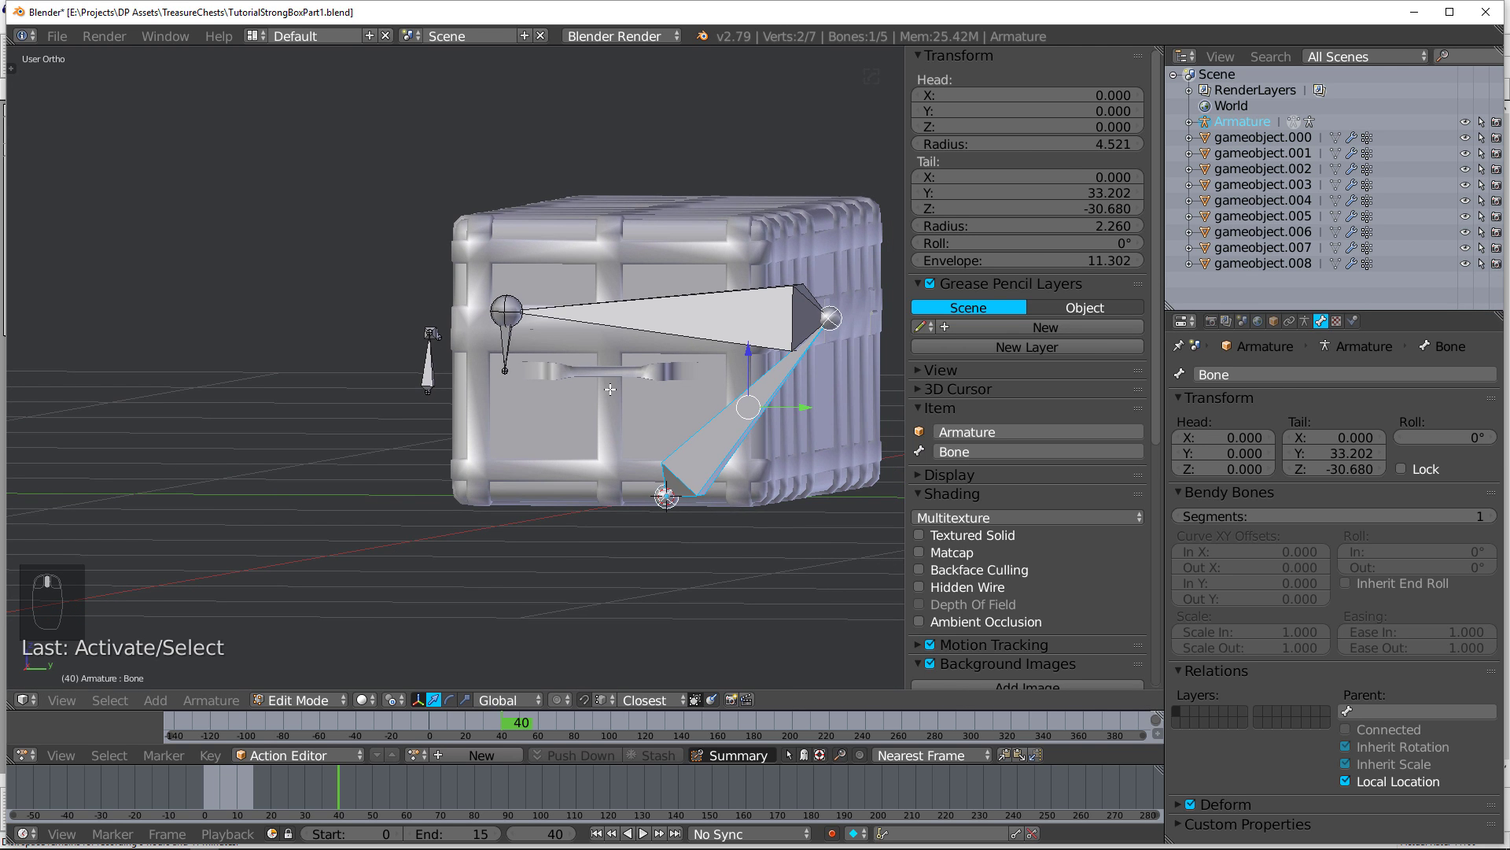
key(KP_3)
key(Tab)
right_click(692, 255)
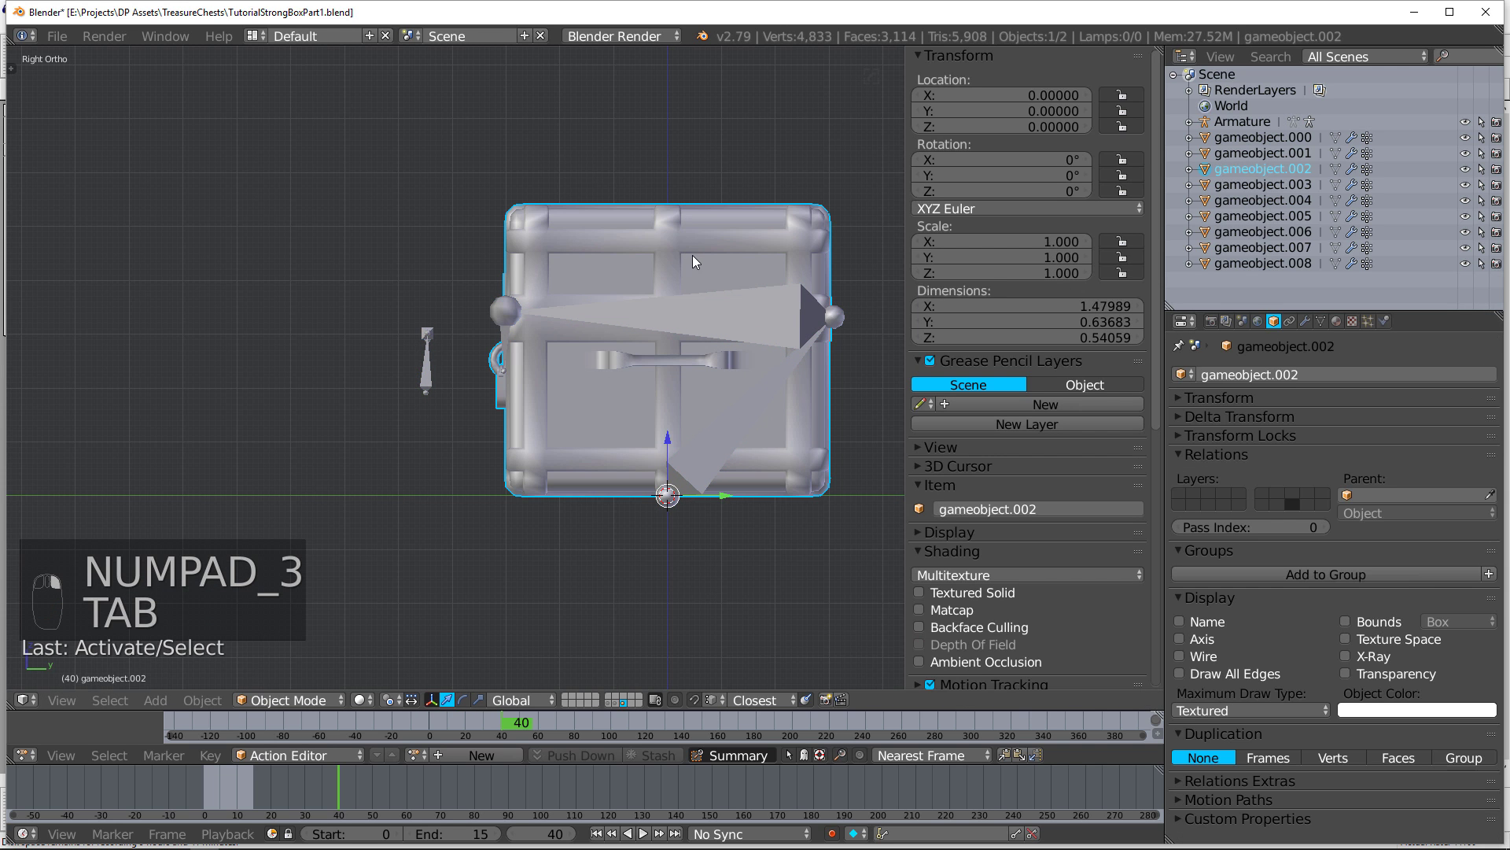
click(1322, 321)
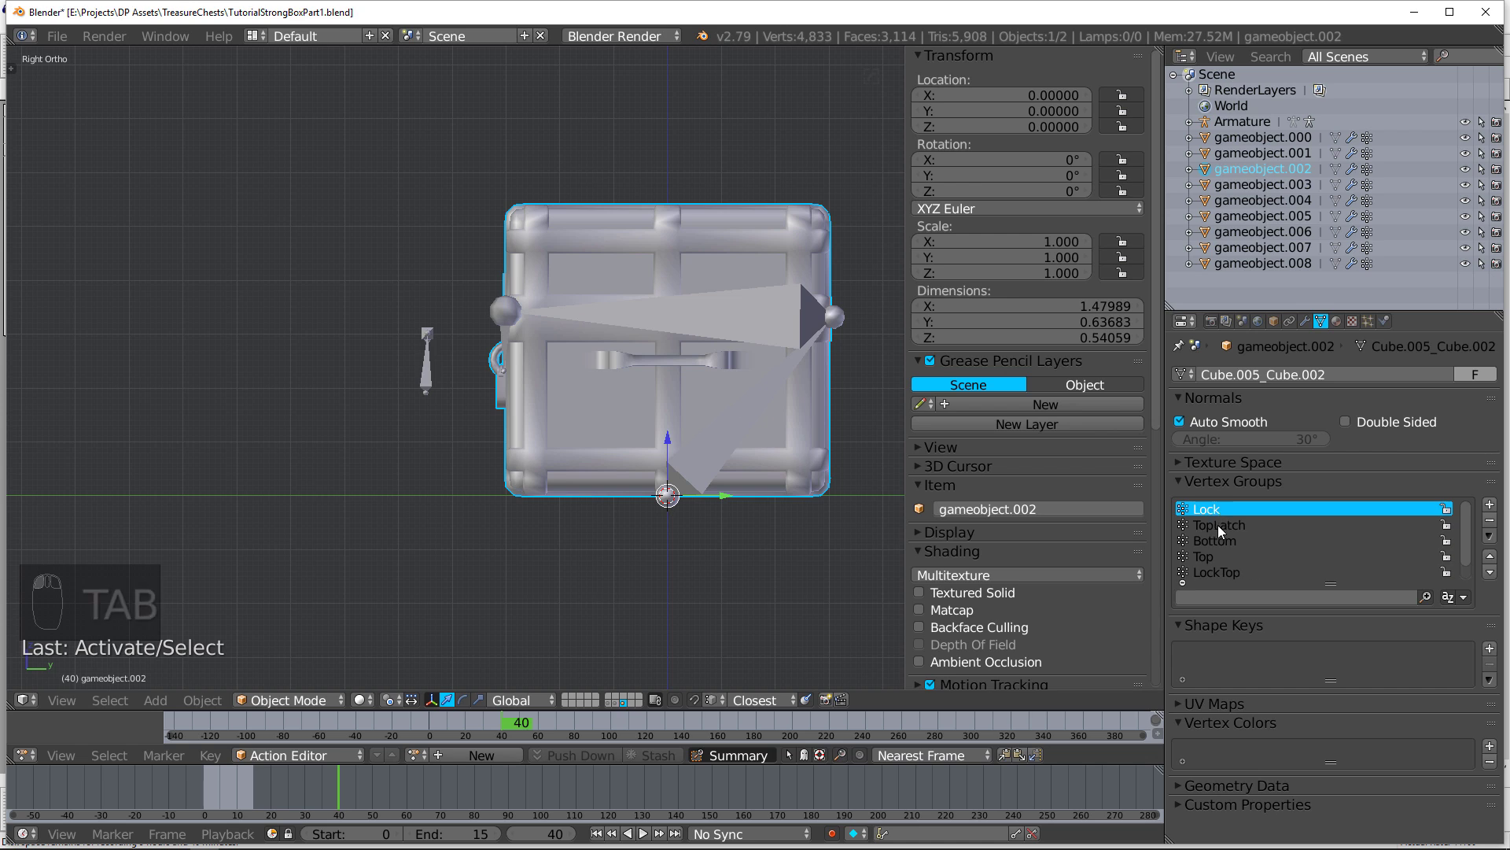
Step: In the armature's Edit Mode, rename the root bone at the chest's base Bottom, matching the mesh's vertex group
scroll(1243, 554, down, 1)
scroll(1234, 573, up, 1)
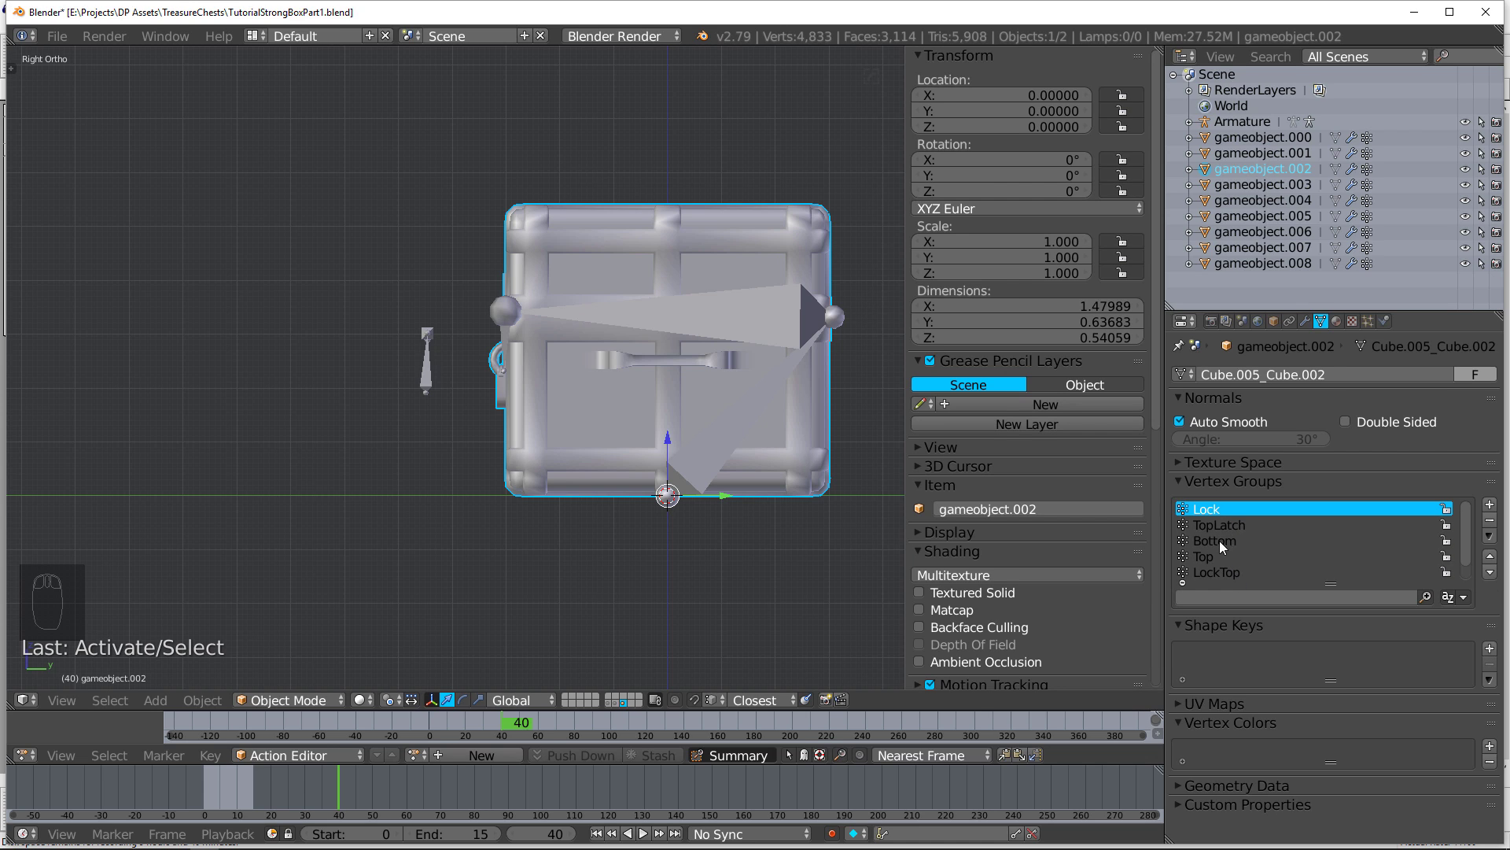
right_click(731, 441)
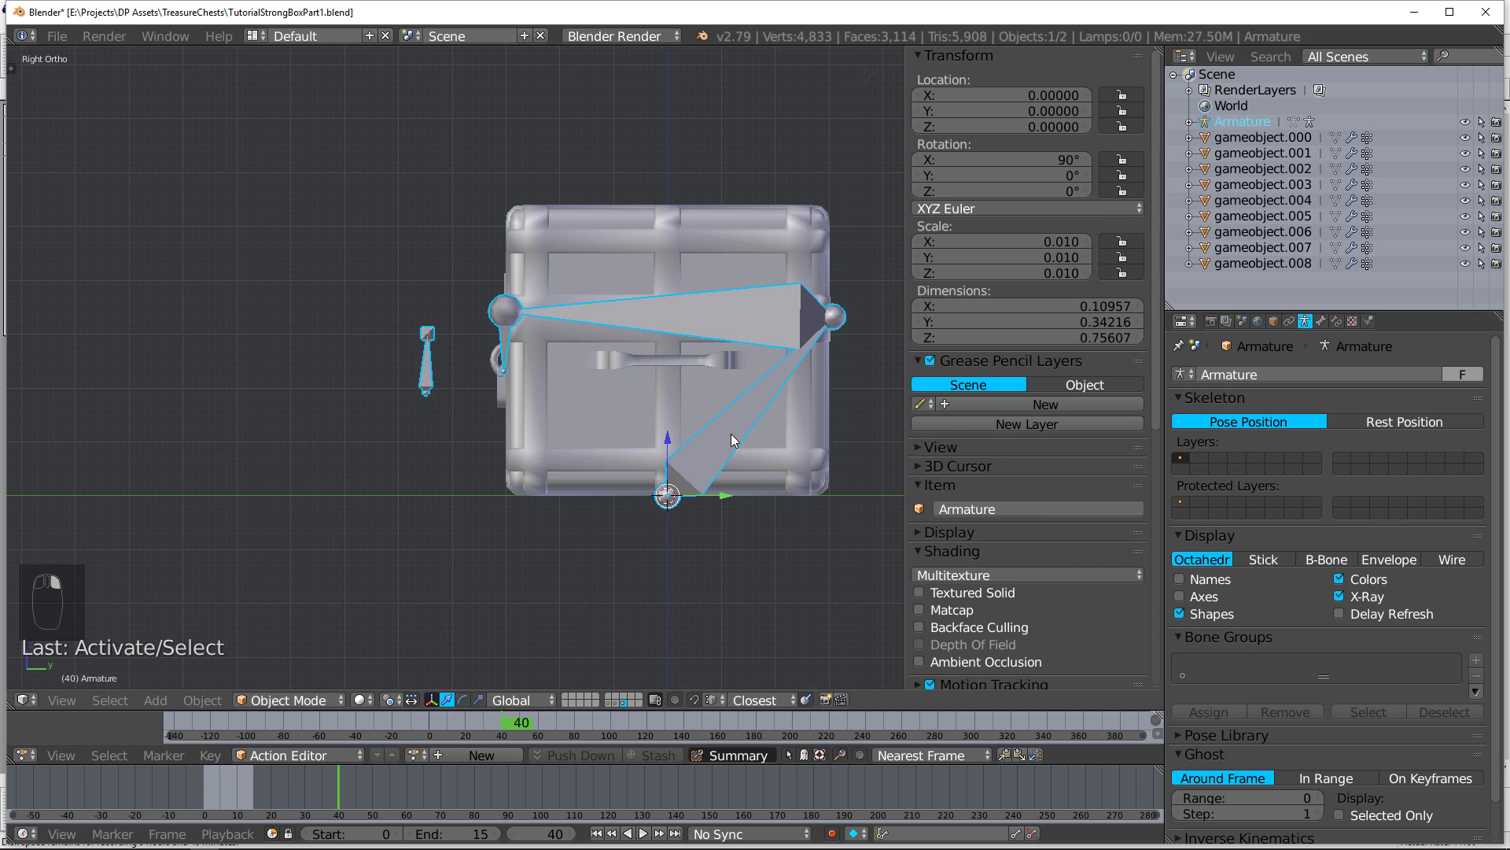
key(Tab)
click(1321, 321)
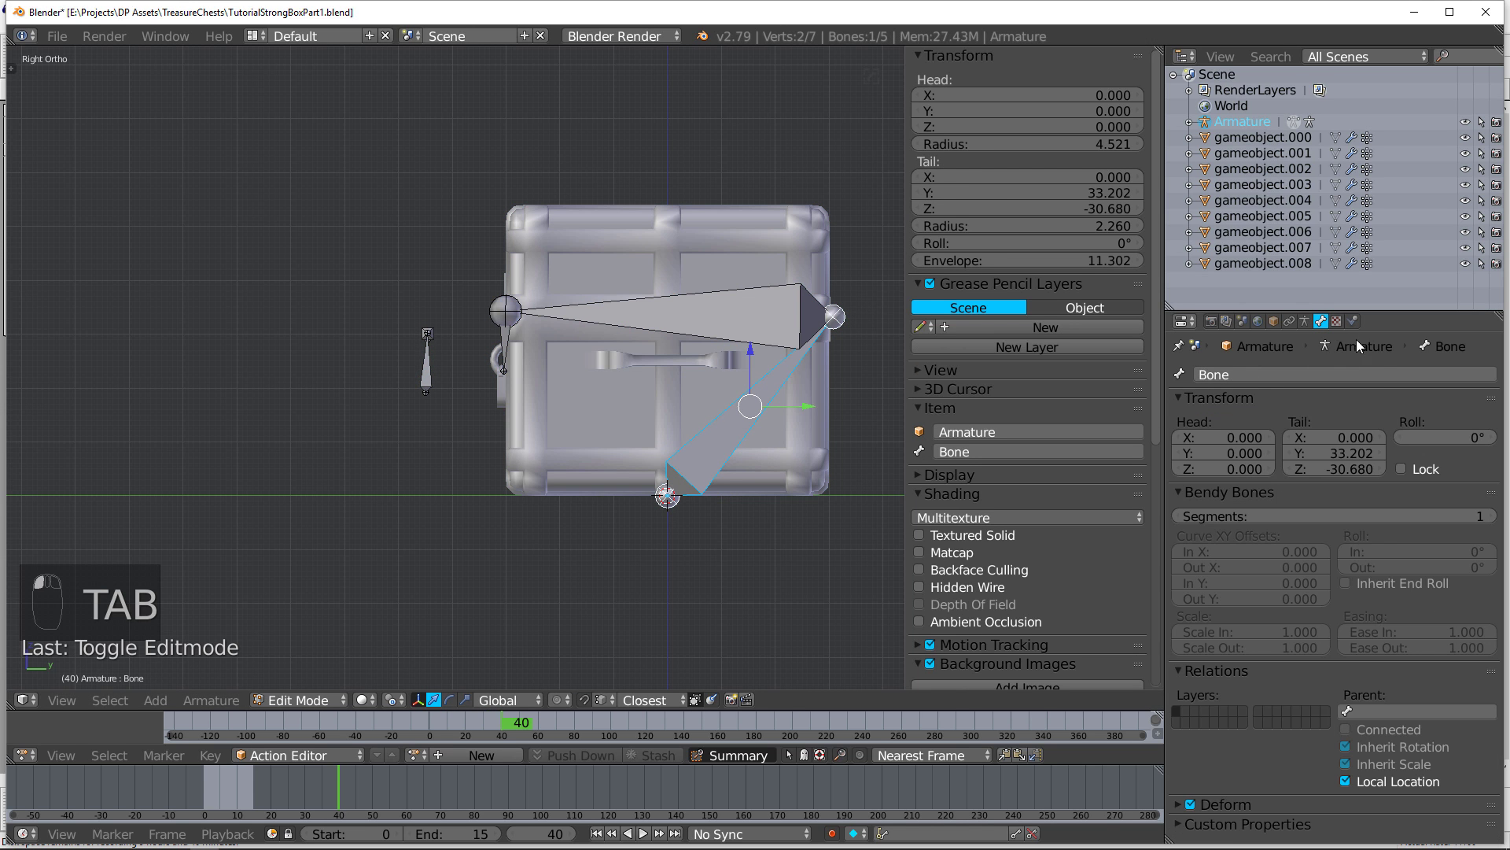
click(1269, 375)
text(B)
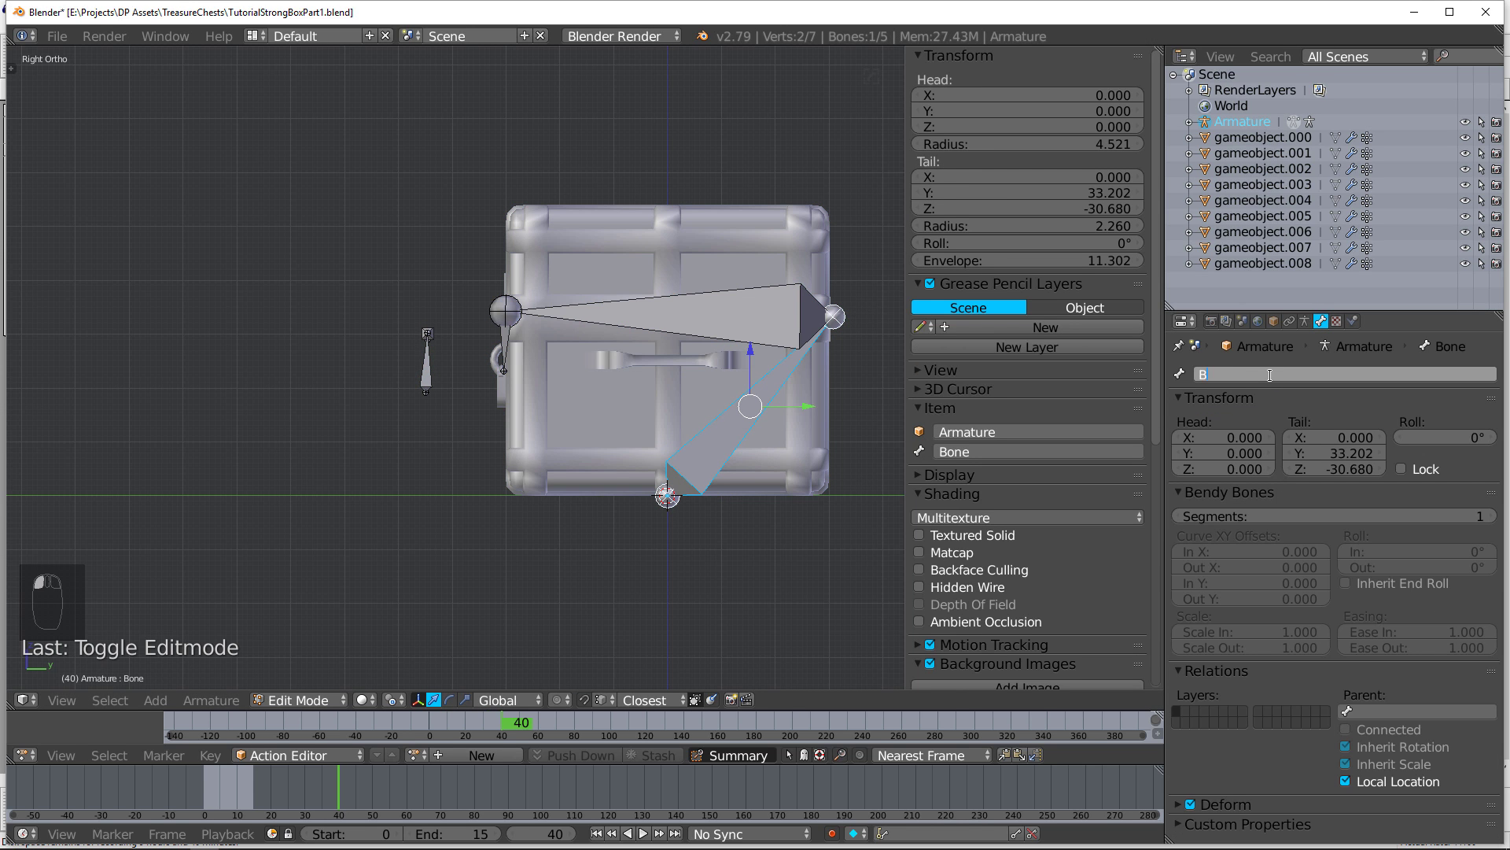
text(ottom)
key(Return)
Step: Rename the long bone running from the hinge to the chest's front as Top
right_click(693, 315)
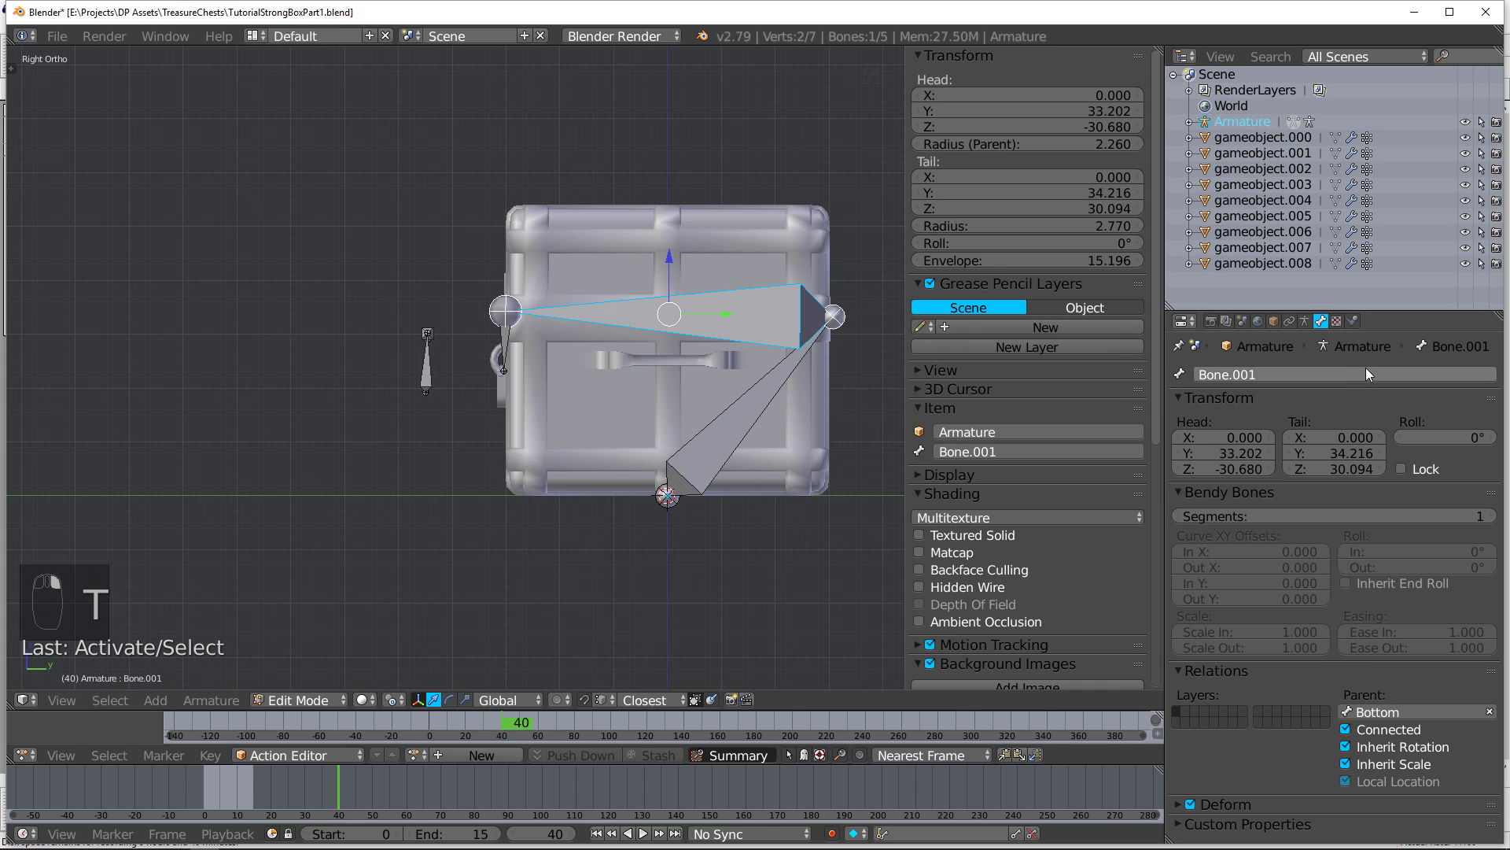
click(1363, 371)
text(T)
click(1363, 368)
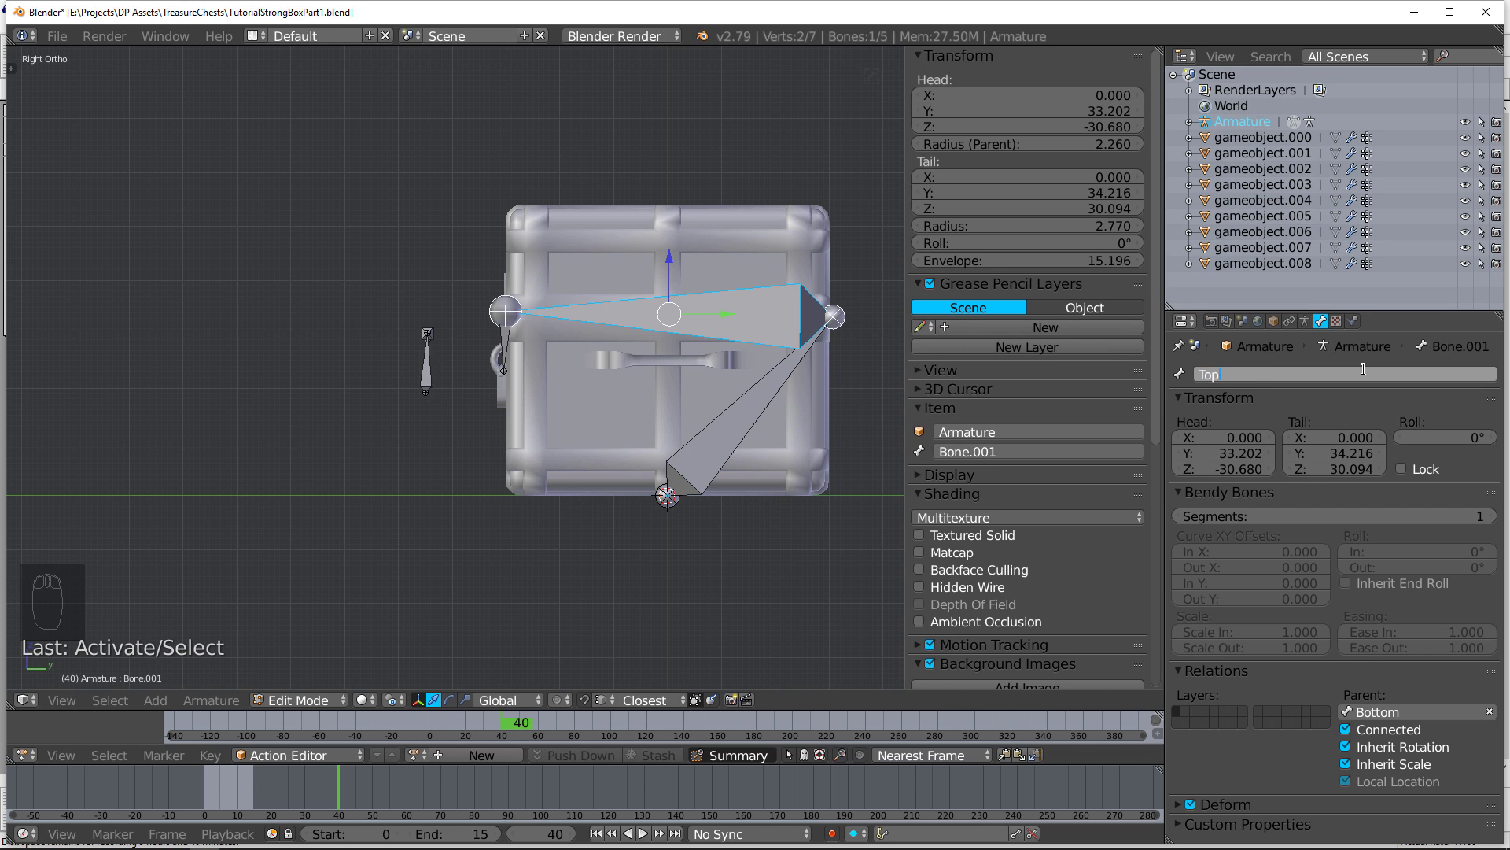
text(op)
key(Return)
Step: Rename the small bone hanging at the chest's front latch as LatchTop
right_click(504, 346)
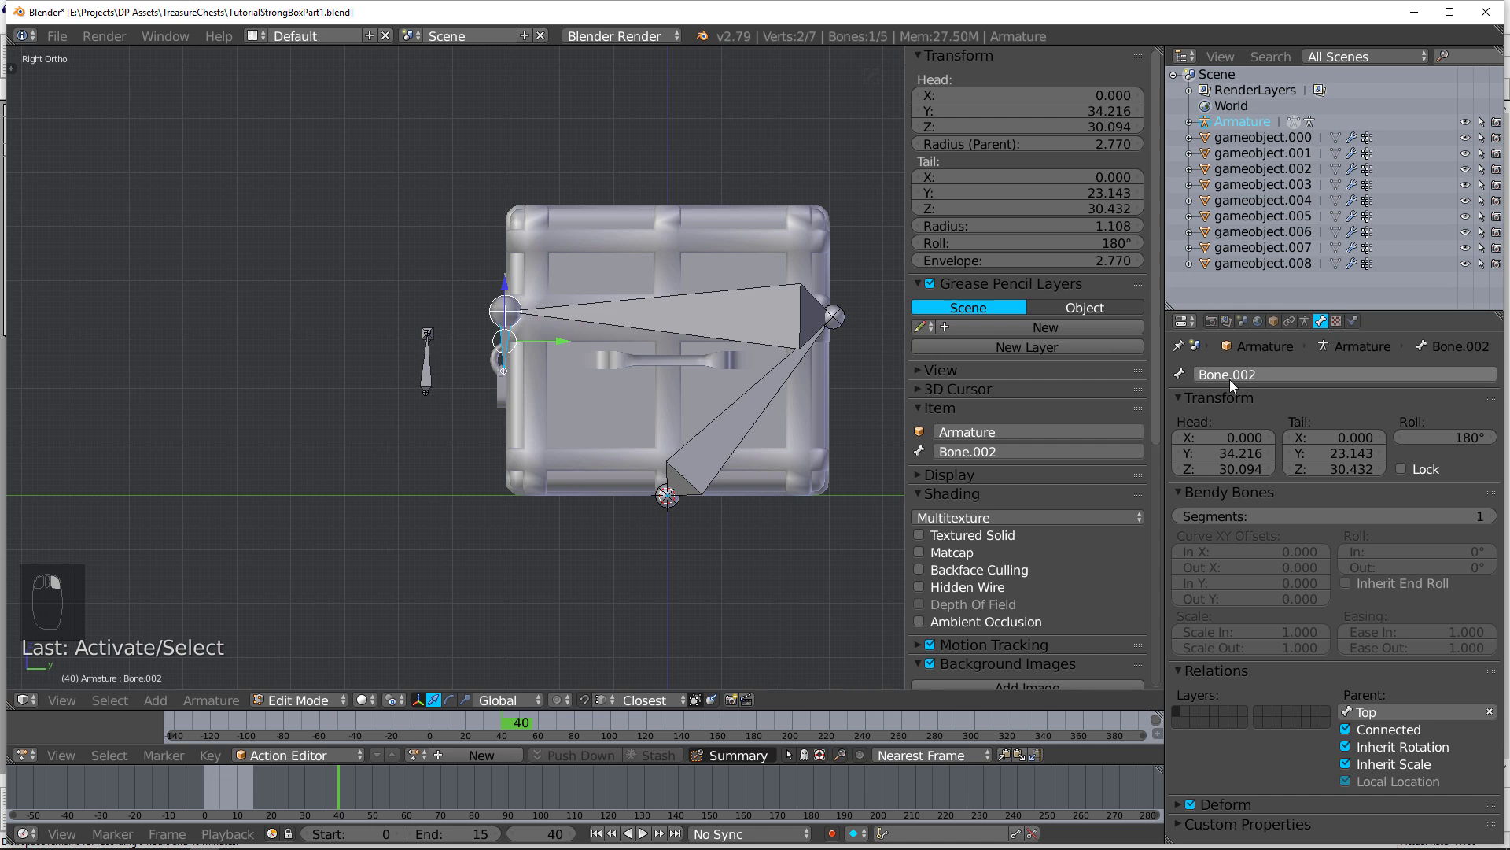
click(1272, 375)
text(Latch)
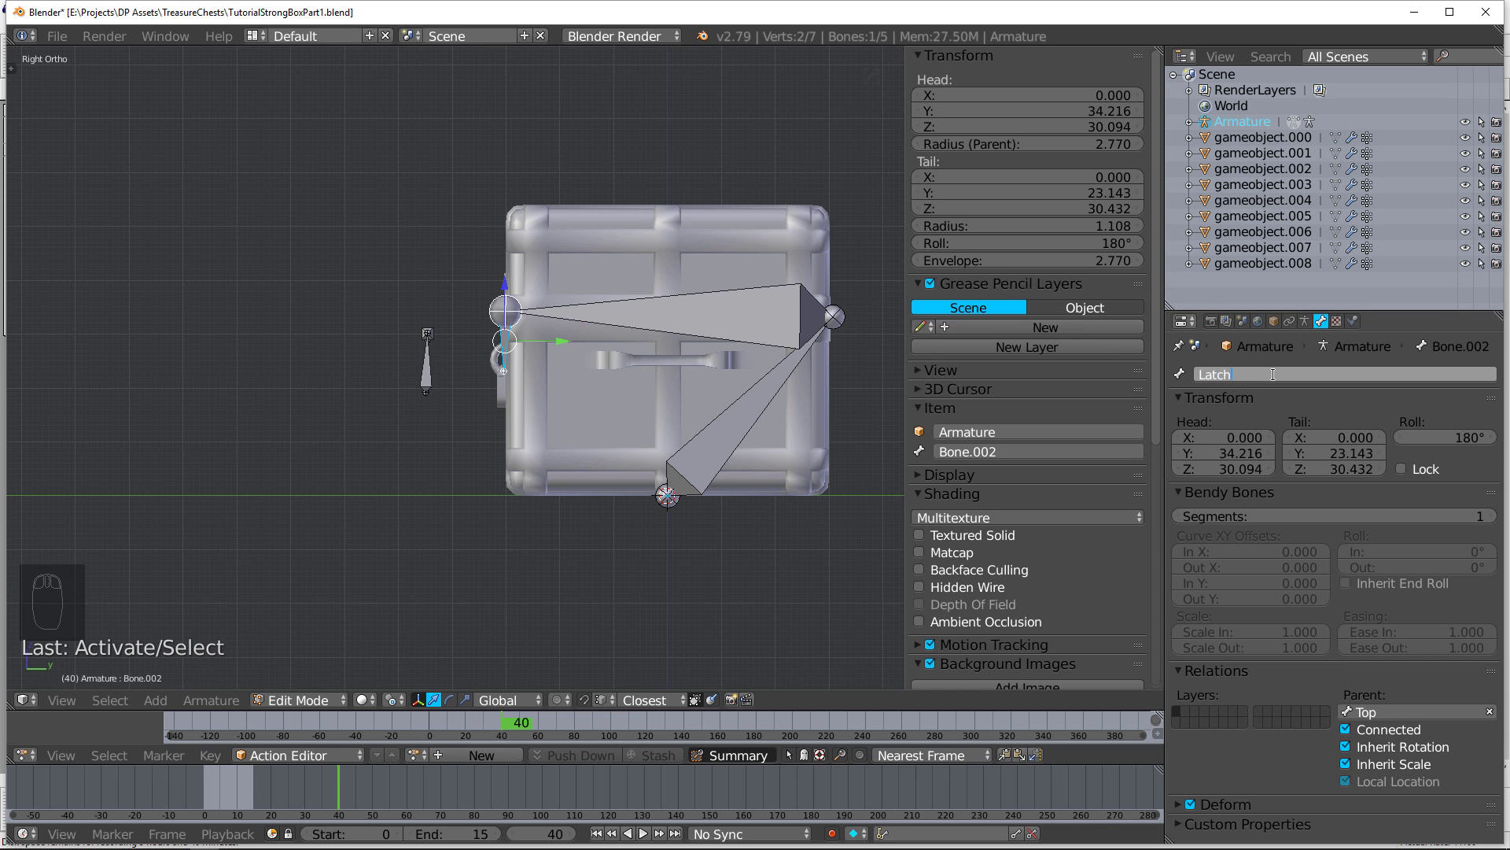
key(Return)
Step: Rename the detached upright bone in front of the chest as LockBottom
shift+middle_drag(463, 402, 700, 416)
scroll(701, 415, up, 3)
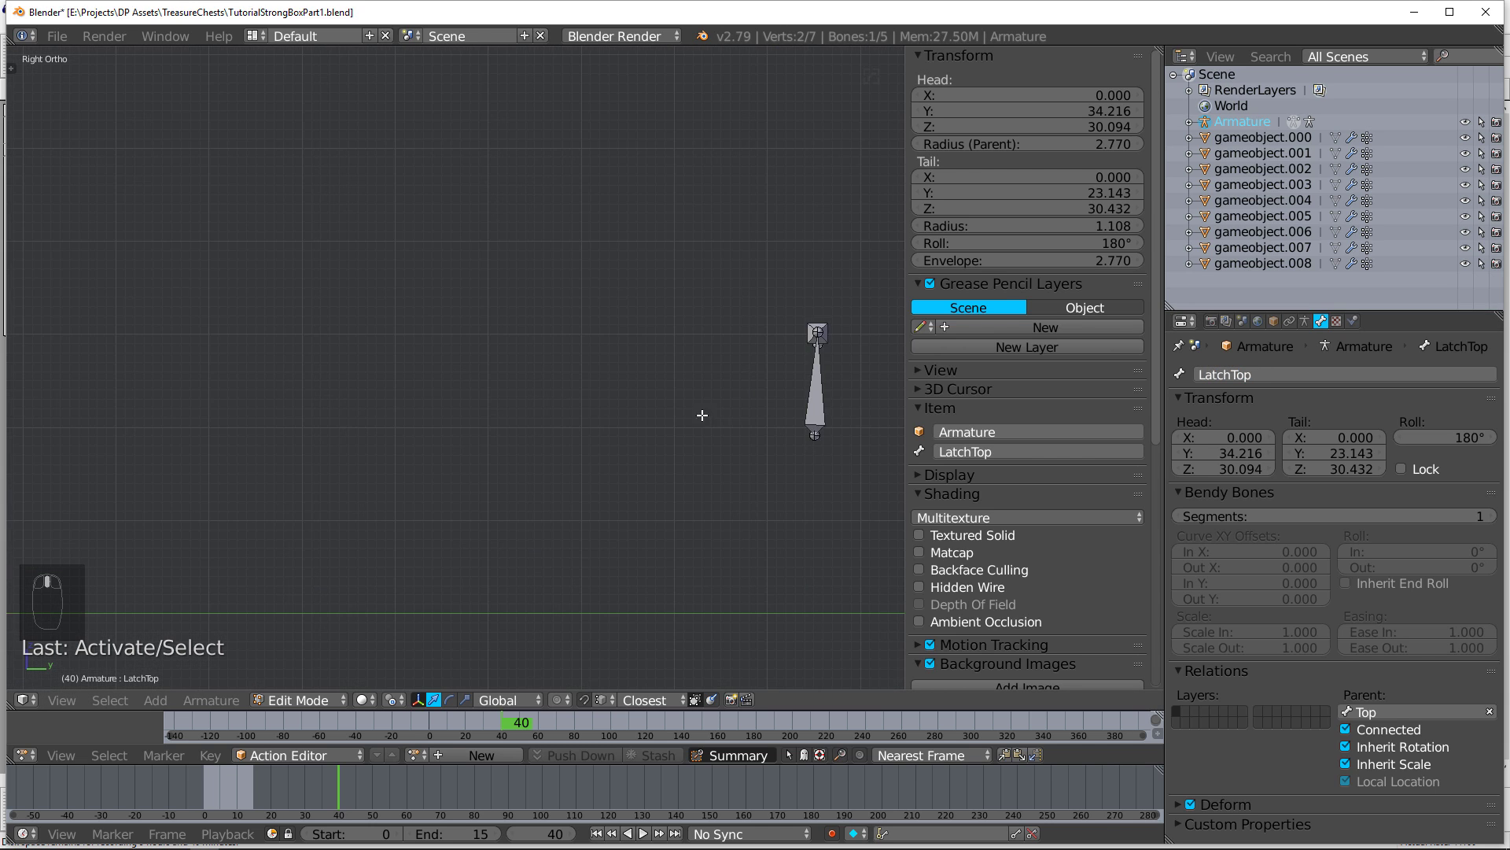
right_click(814, 399)
shift+middle_drag(815, 400, 744, 412)
click(1319, 374)
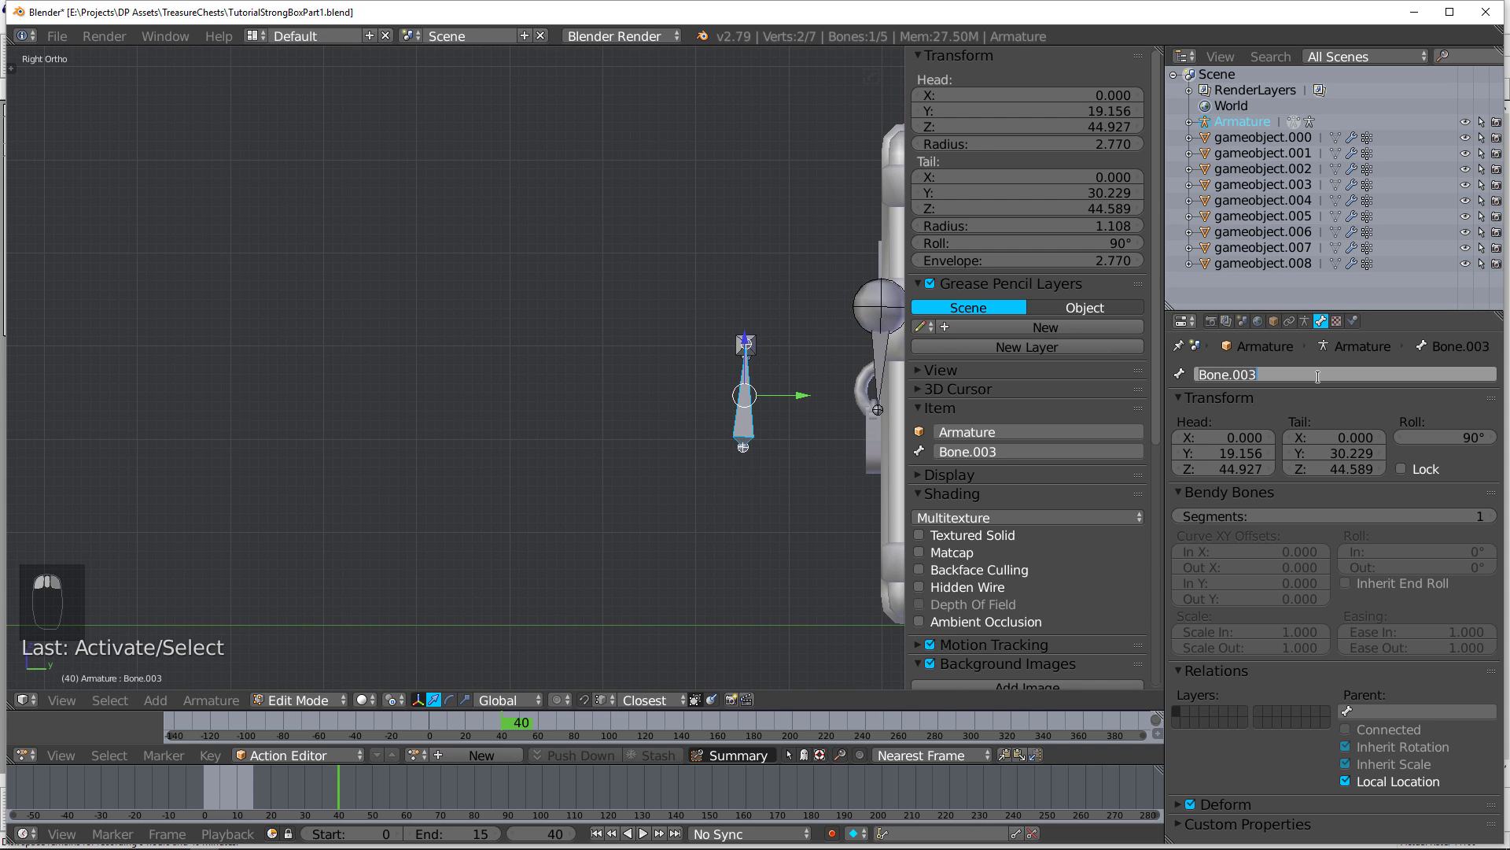
text(LockBottom)
key(Return)
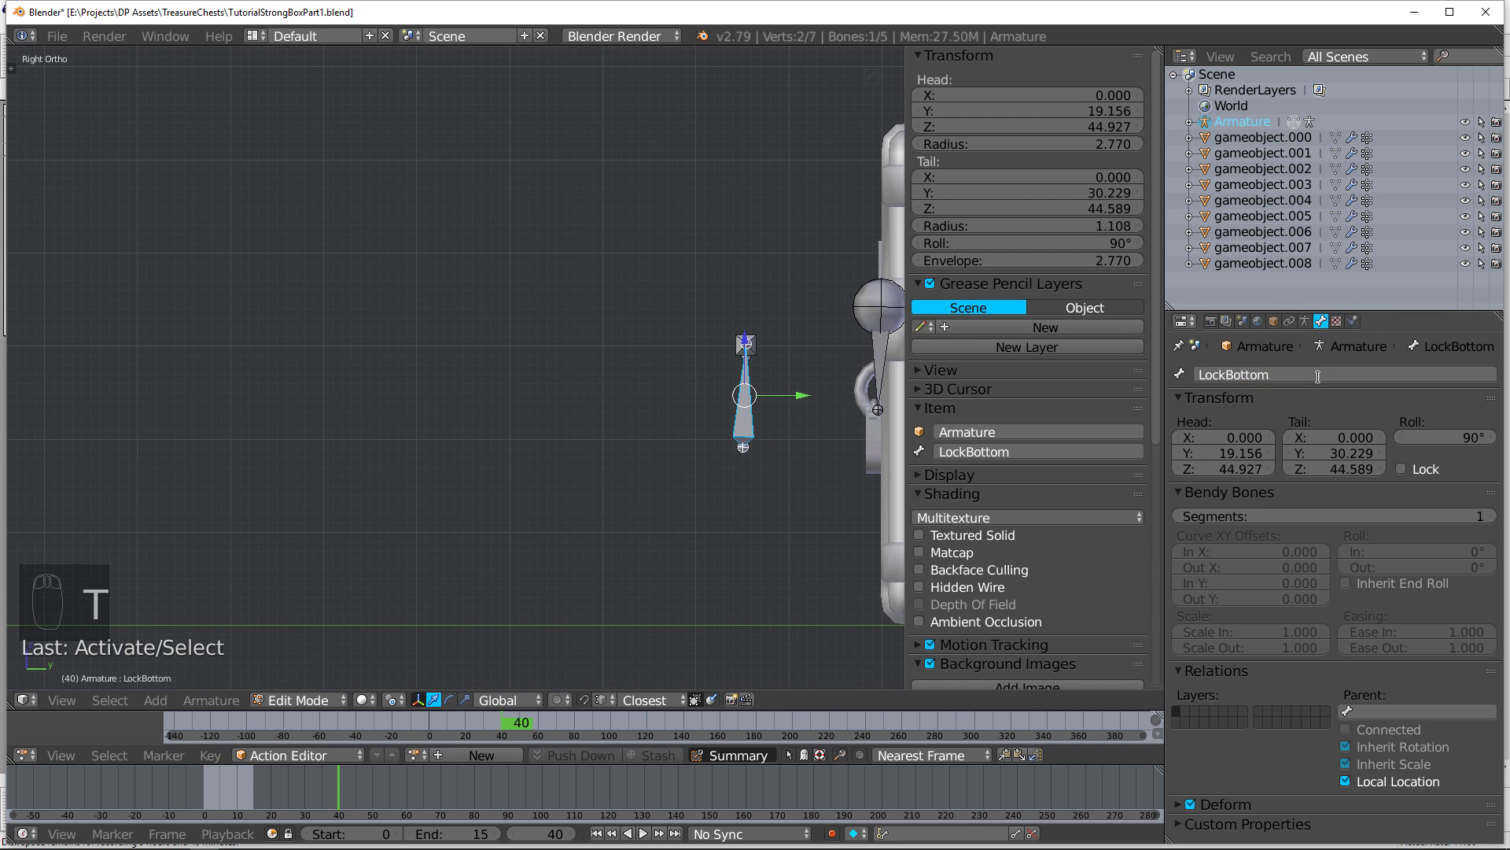
Step: Rename the sideways bone extruded from the end of LockBottom as LockTop
middle_drag(692, 428, 724, 443)
right_click(738, 332)
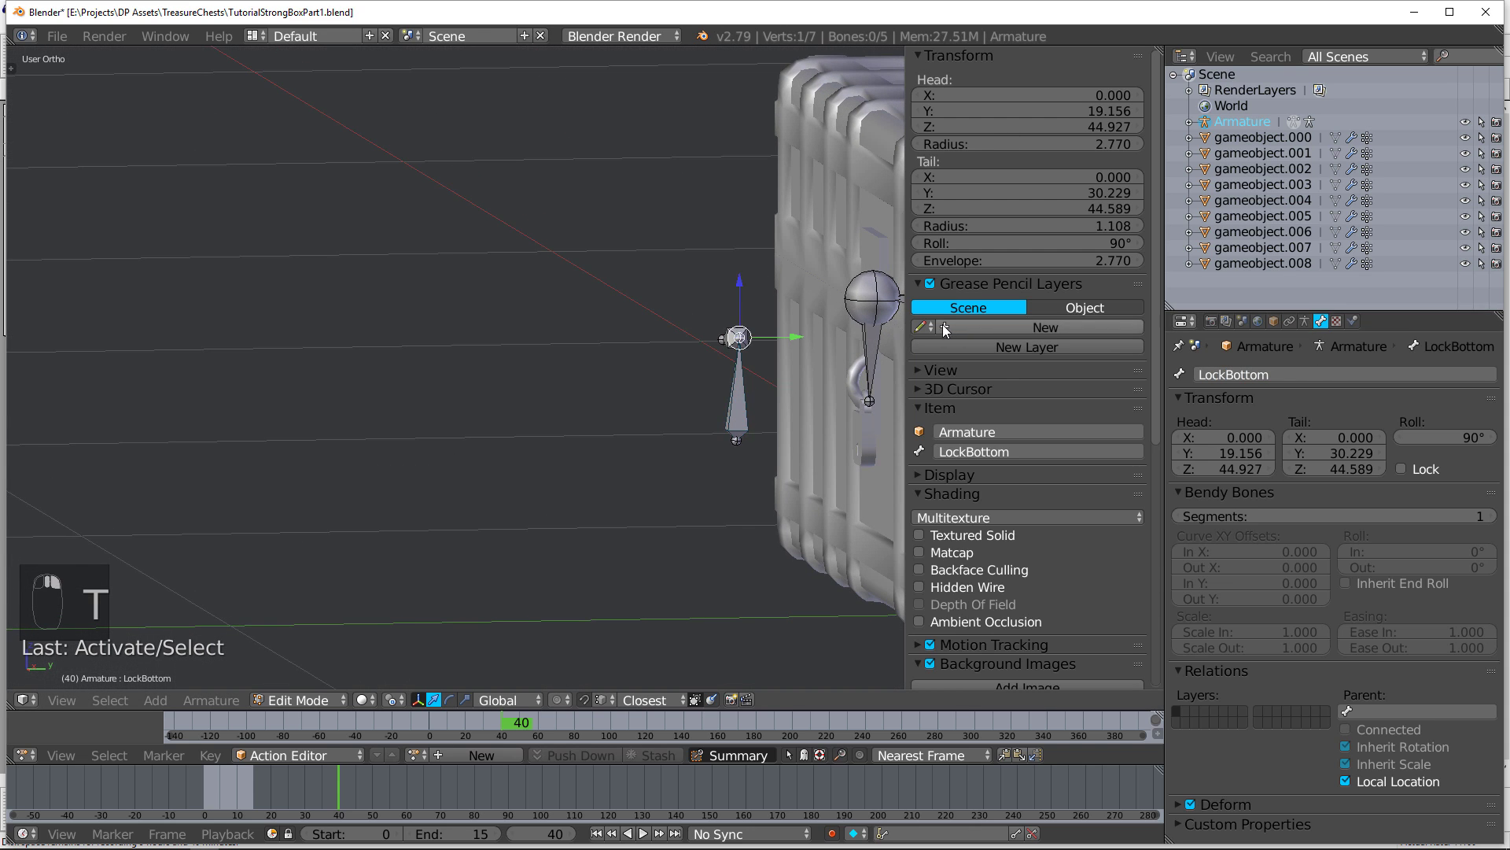
right_click(722, 335)
middle_drag(728, 339, 850, 354)
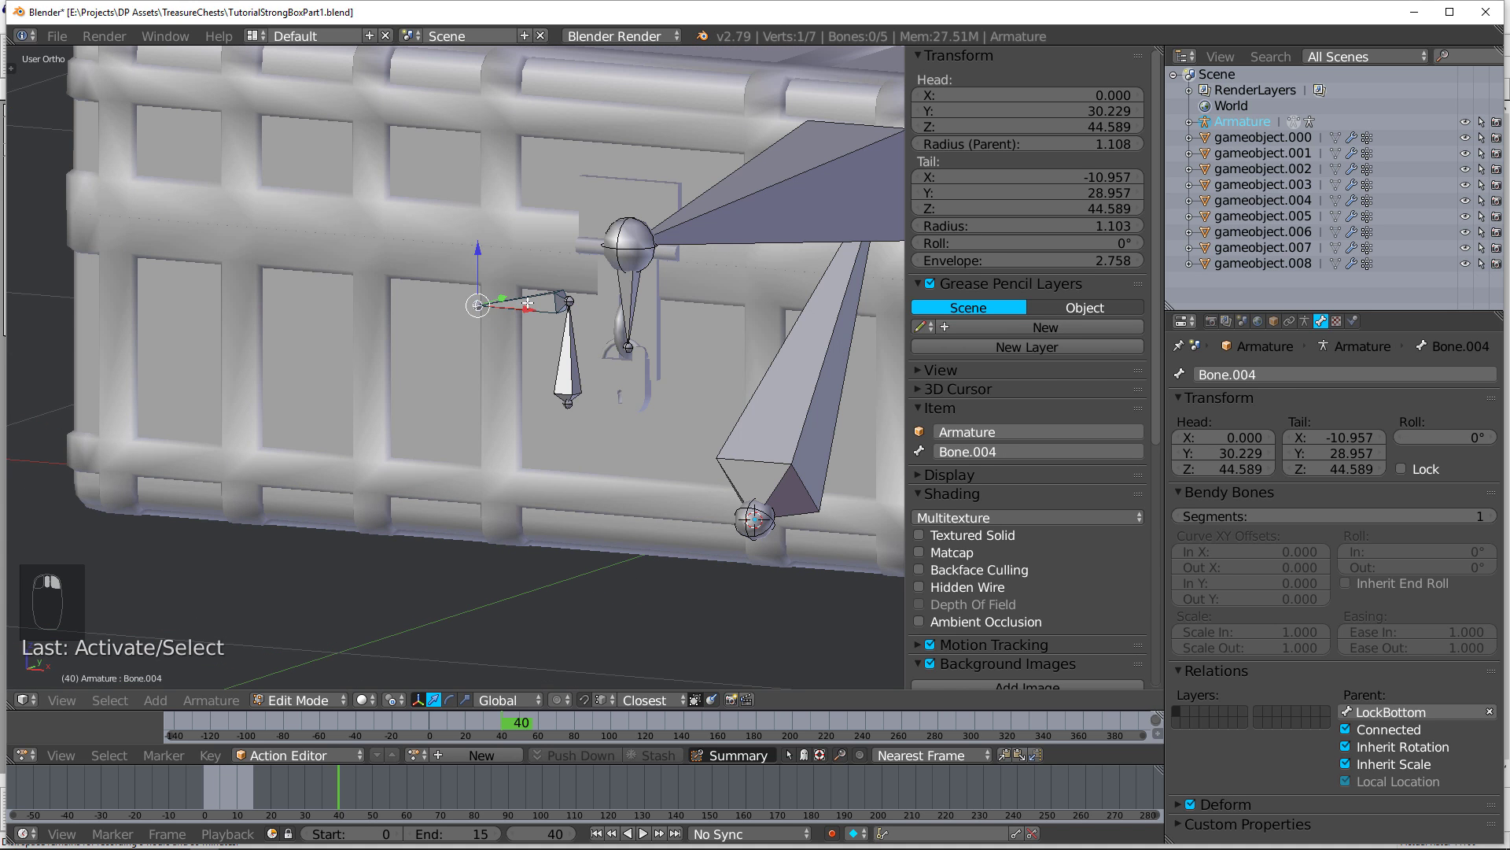
right_click(519, 304)
click(1291, 373)
text(Lo)
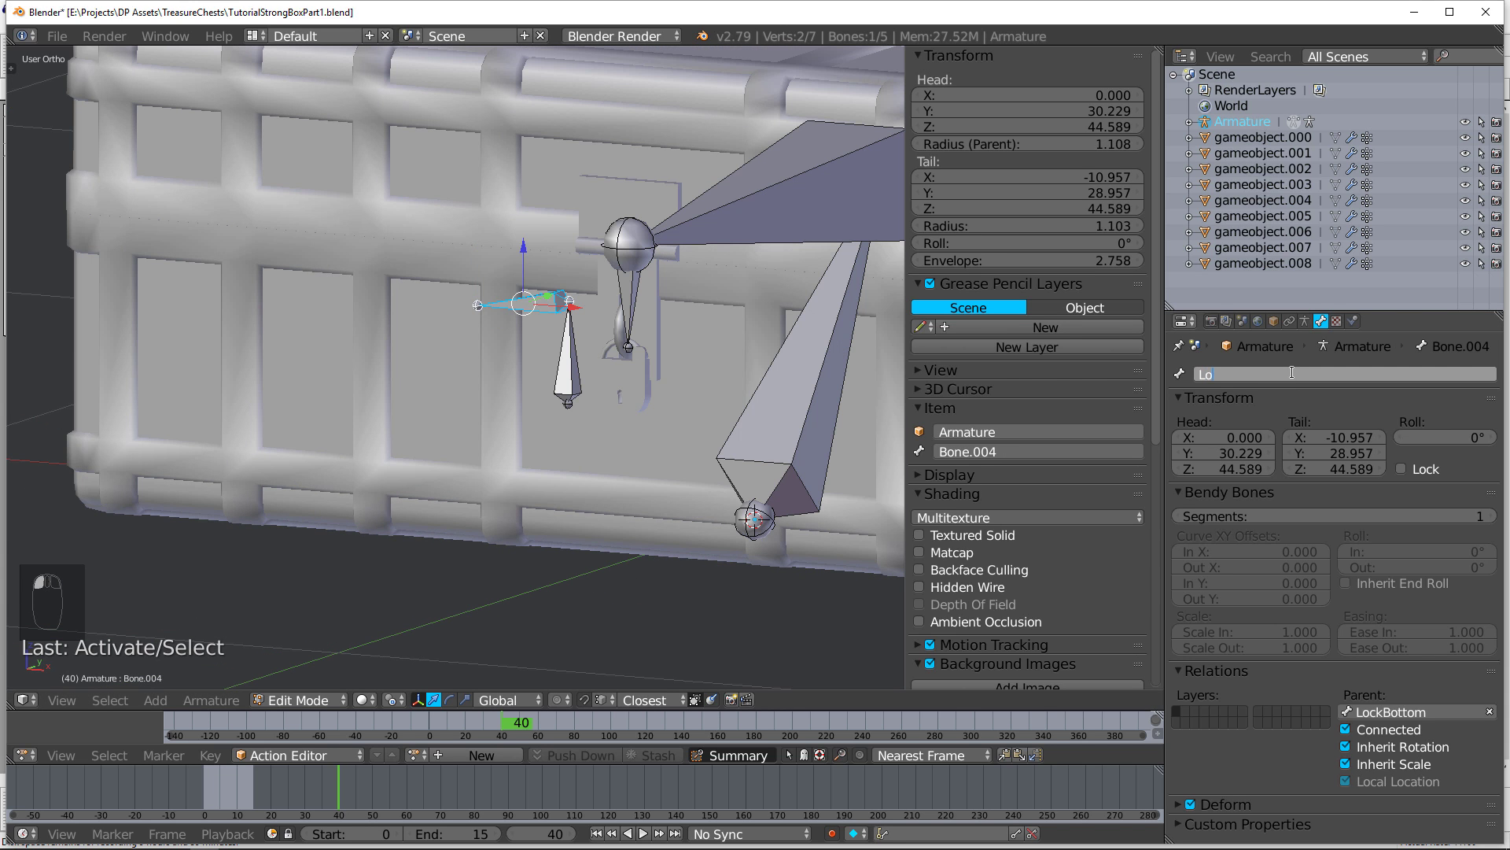
text(ckTop)
key(Return)
Step: Leave the armature's Edit Mode, select the chest mesh and enter its Edit Mode in the right side view
scroll(1038, 424, down, 1)
scroll(775, 476, down, 2)
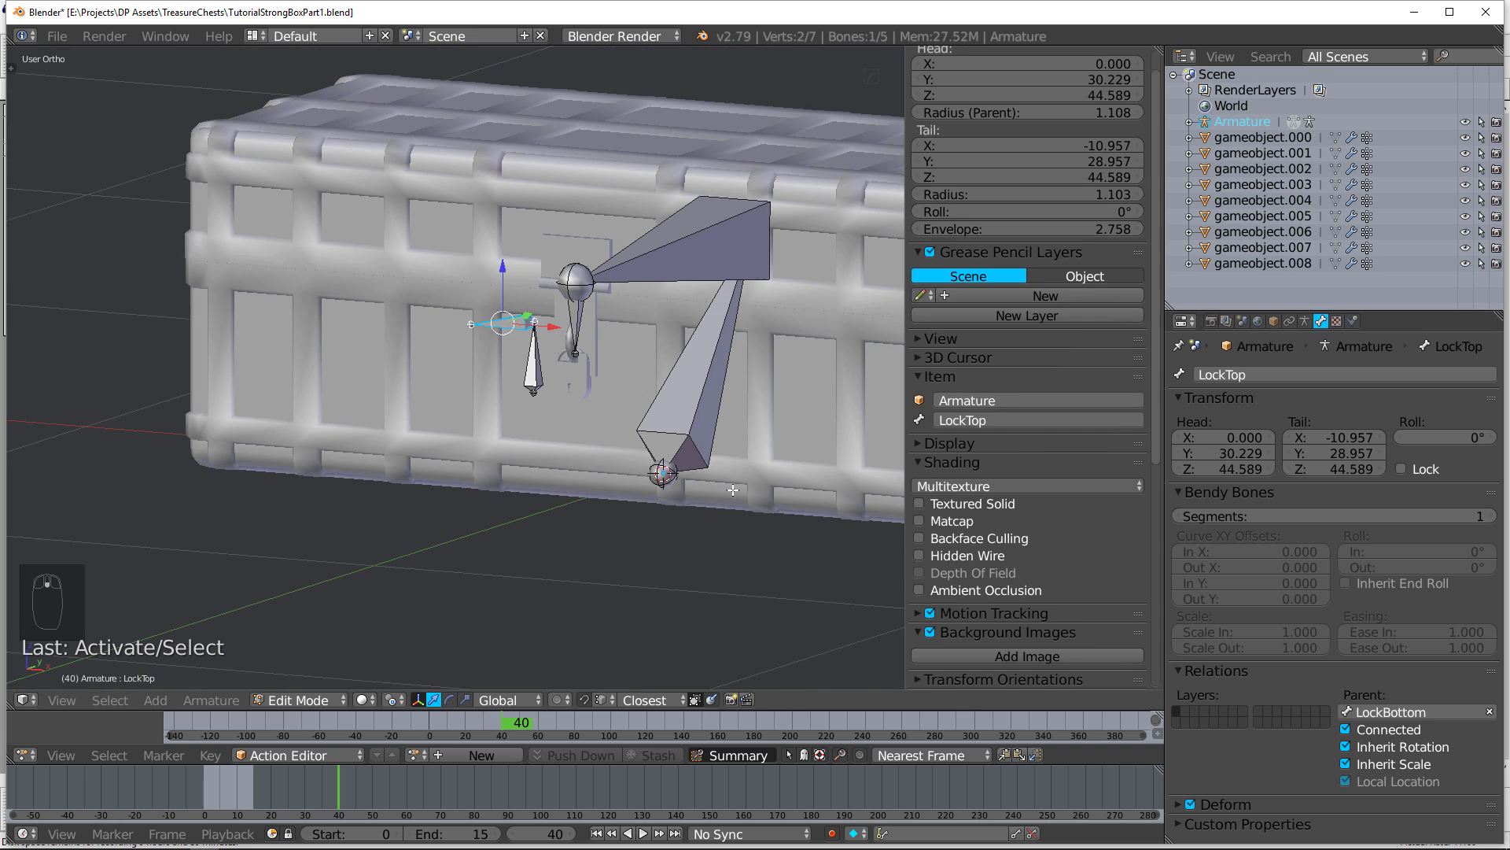
middle_drag(732, 488, 665, 502)
shift+middle_drag(797, 479, 472, 498)
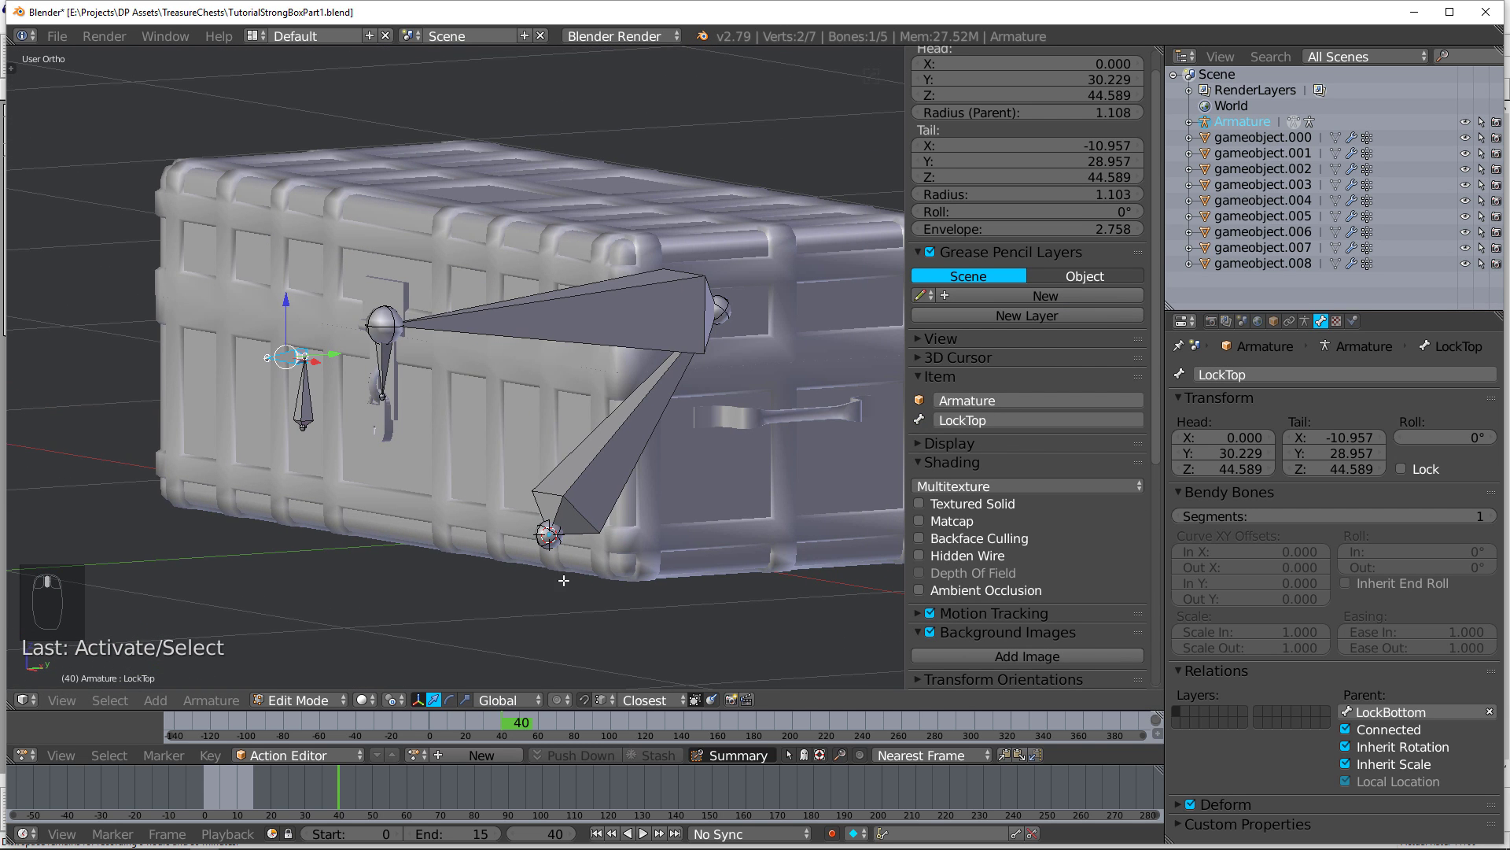
key(Tab)
right_click(776, 433)
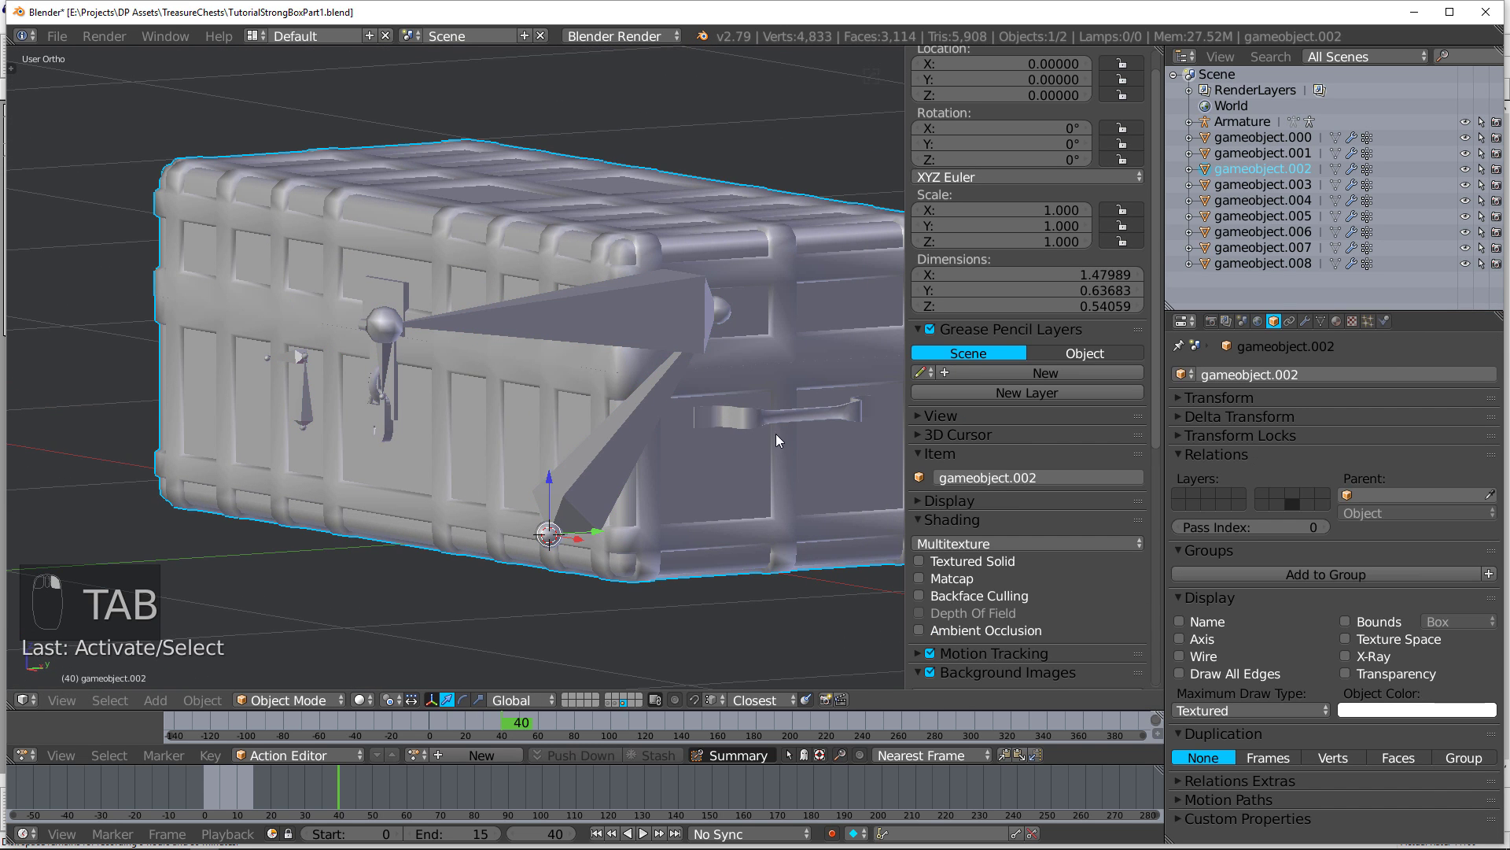
key(KP_3)
key(Tab)
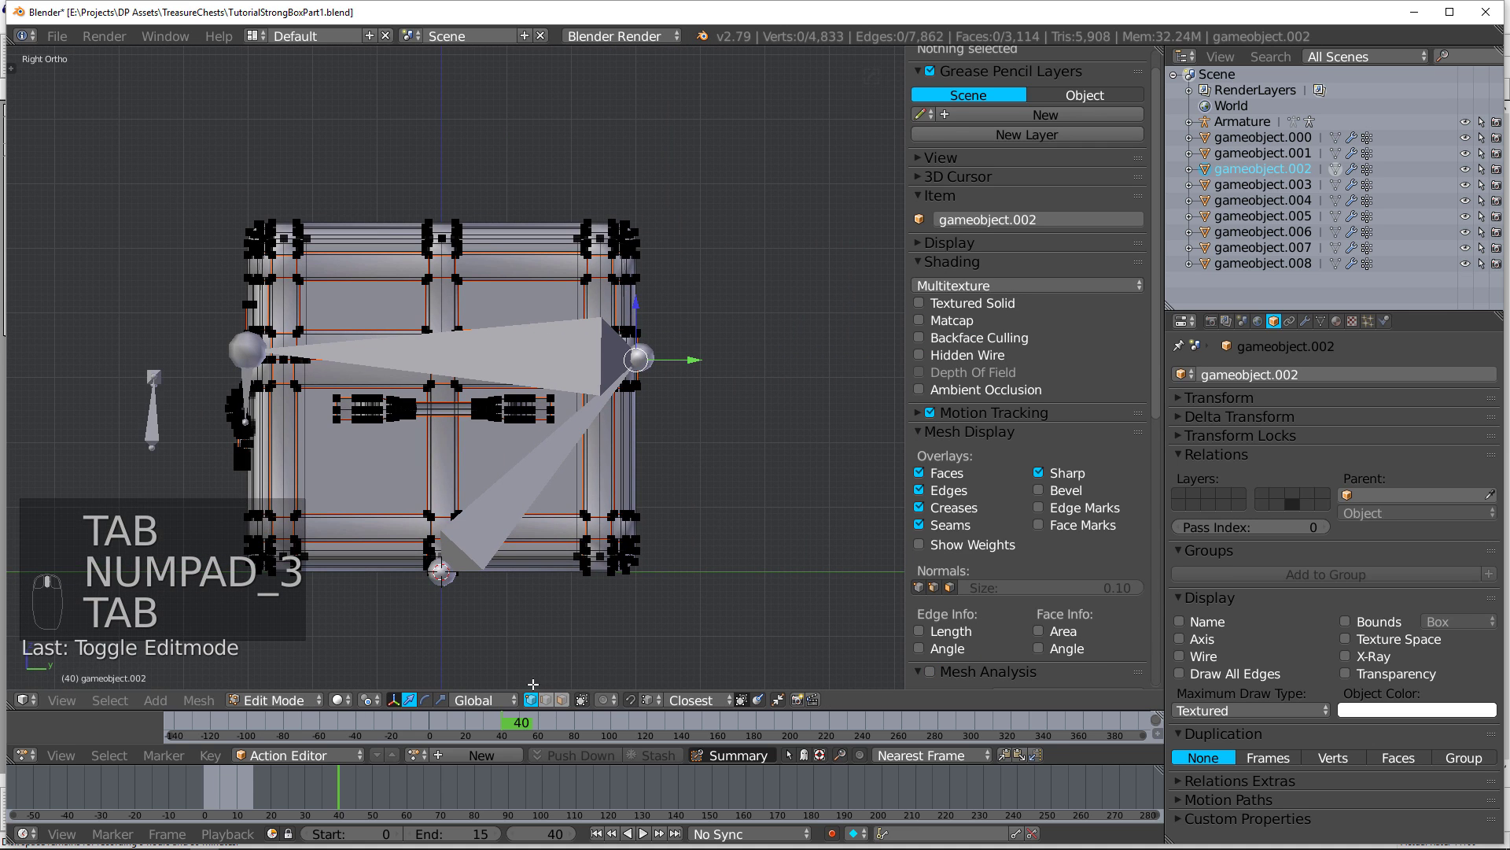
Step: Circle-select the hinge vertices along the chest's back edge, through the mesh, from the right side view
middle_drag(617, 343, 551, 358)
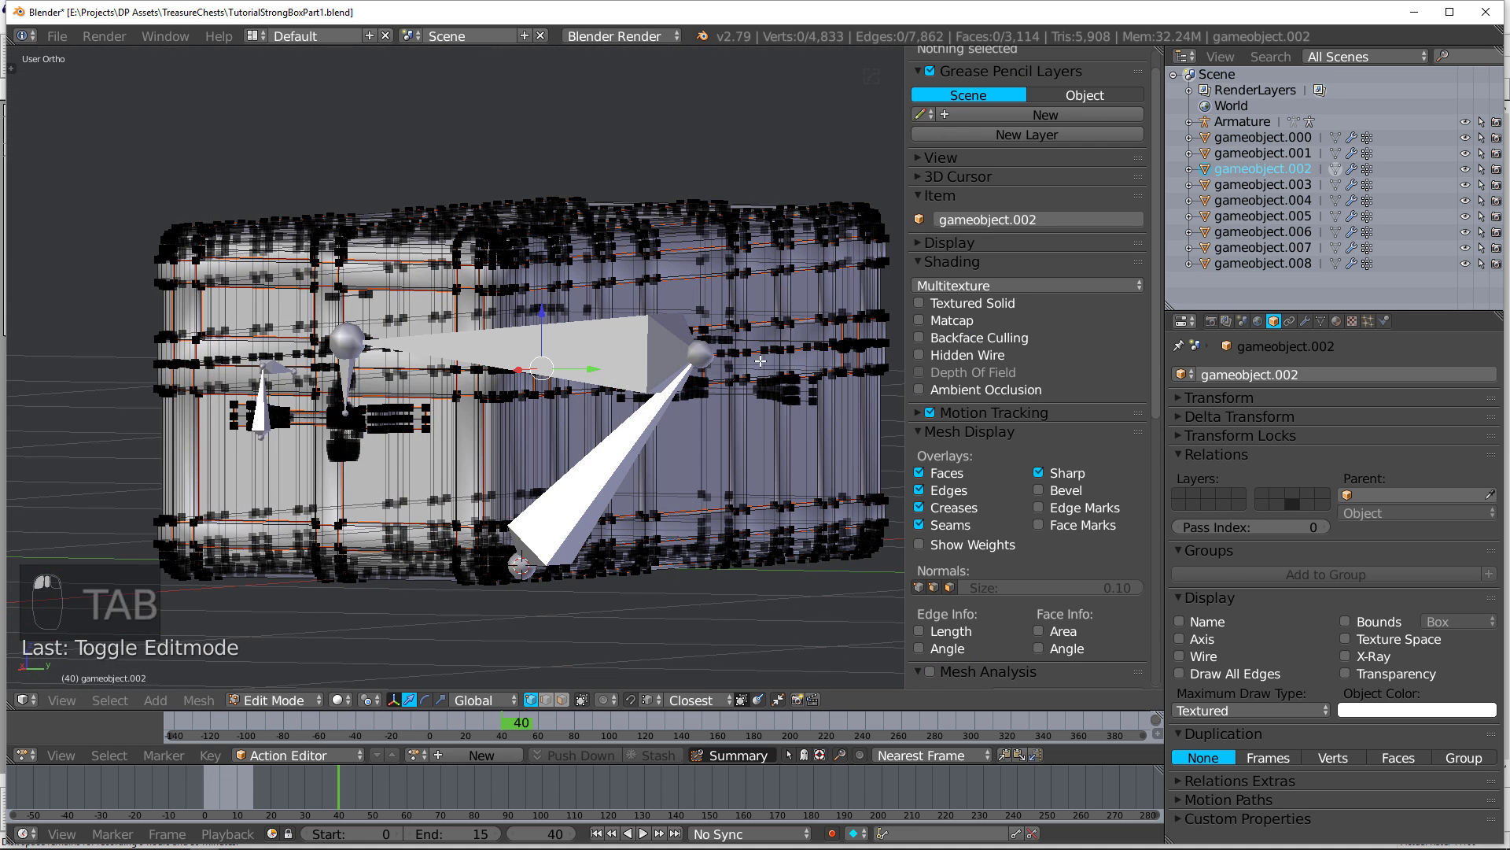
key(KP_3)
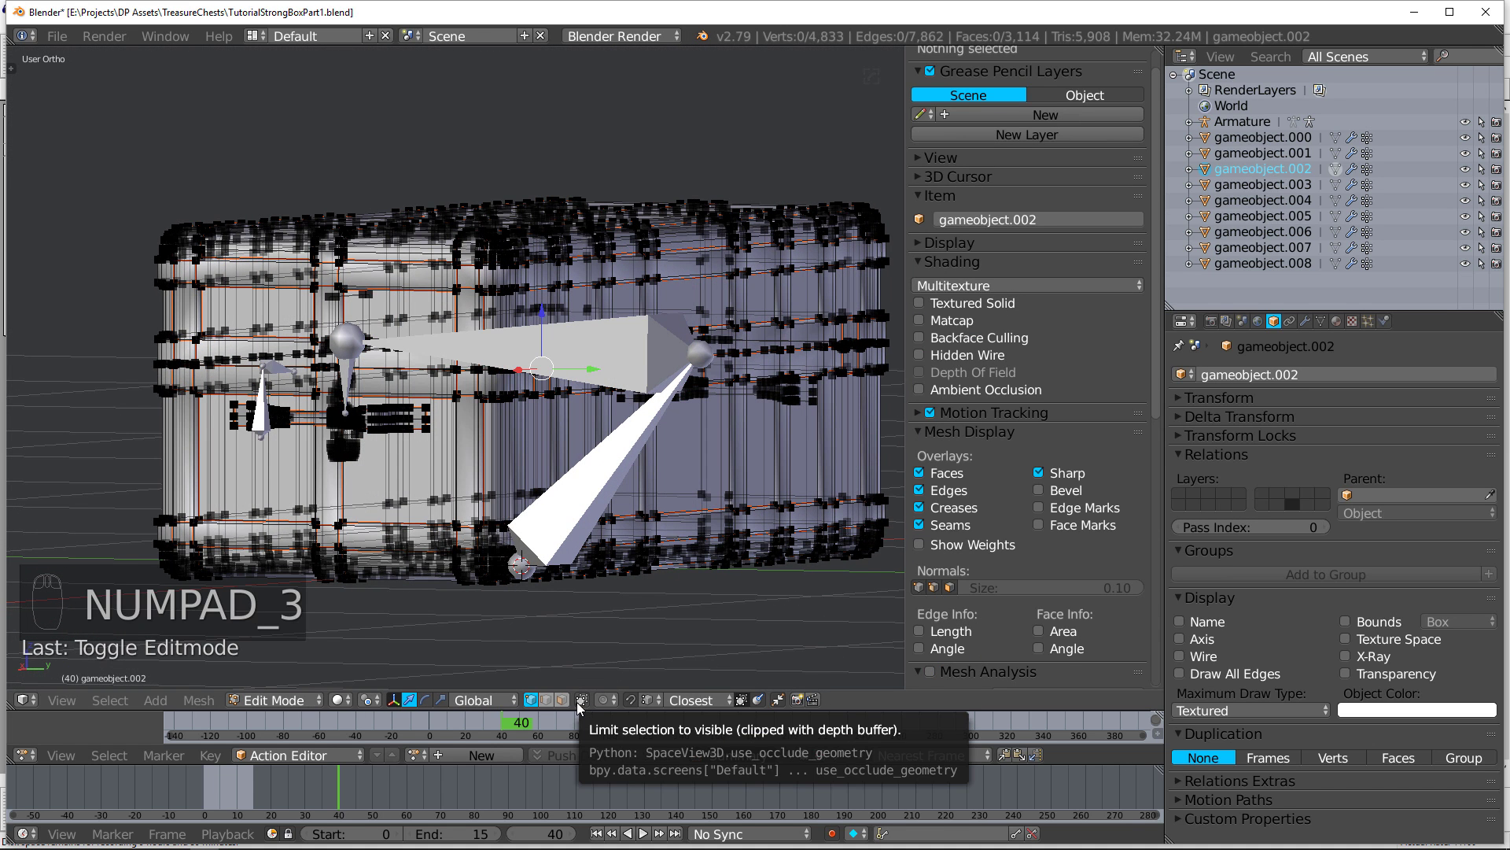
key(KP_1)
key(KP_3)
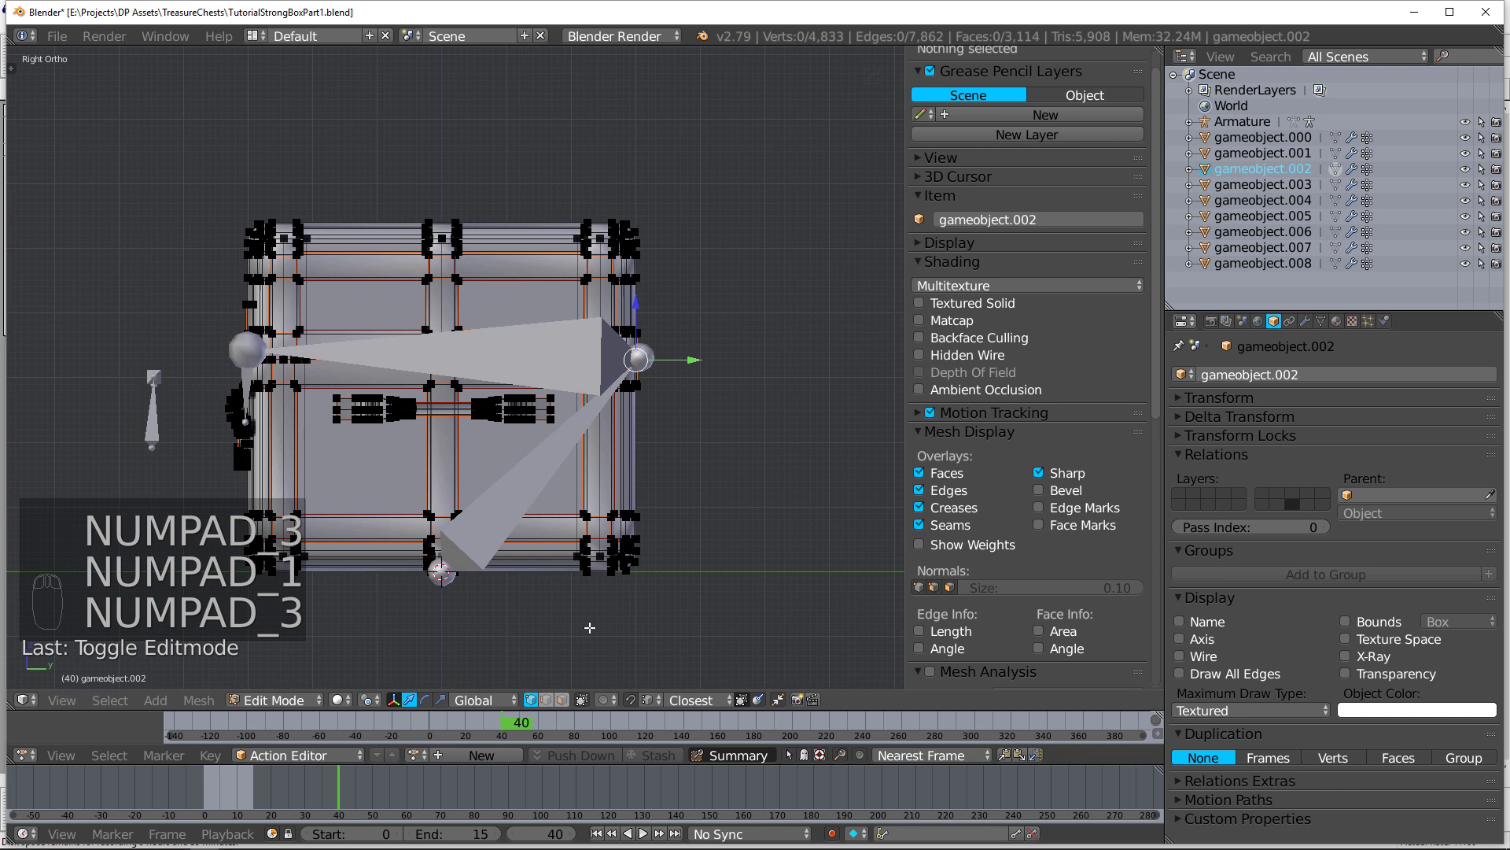
scroll(767, 417, up, 5)
key(c)
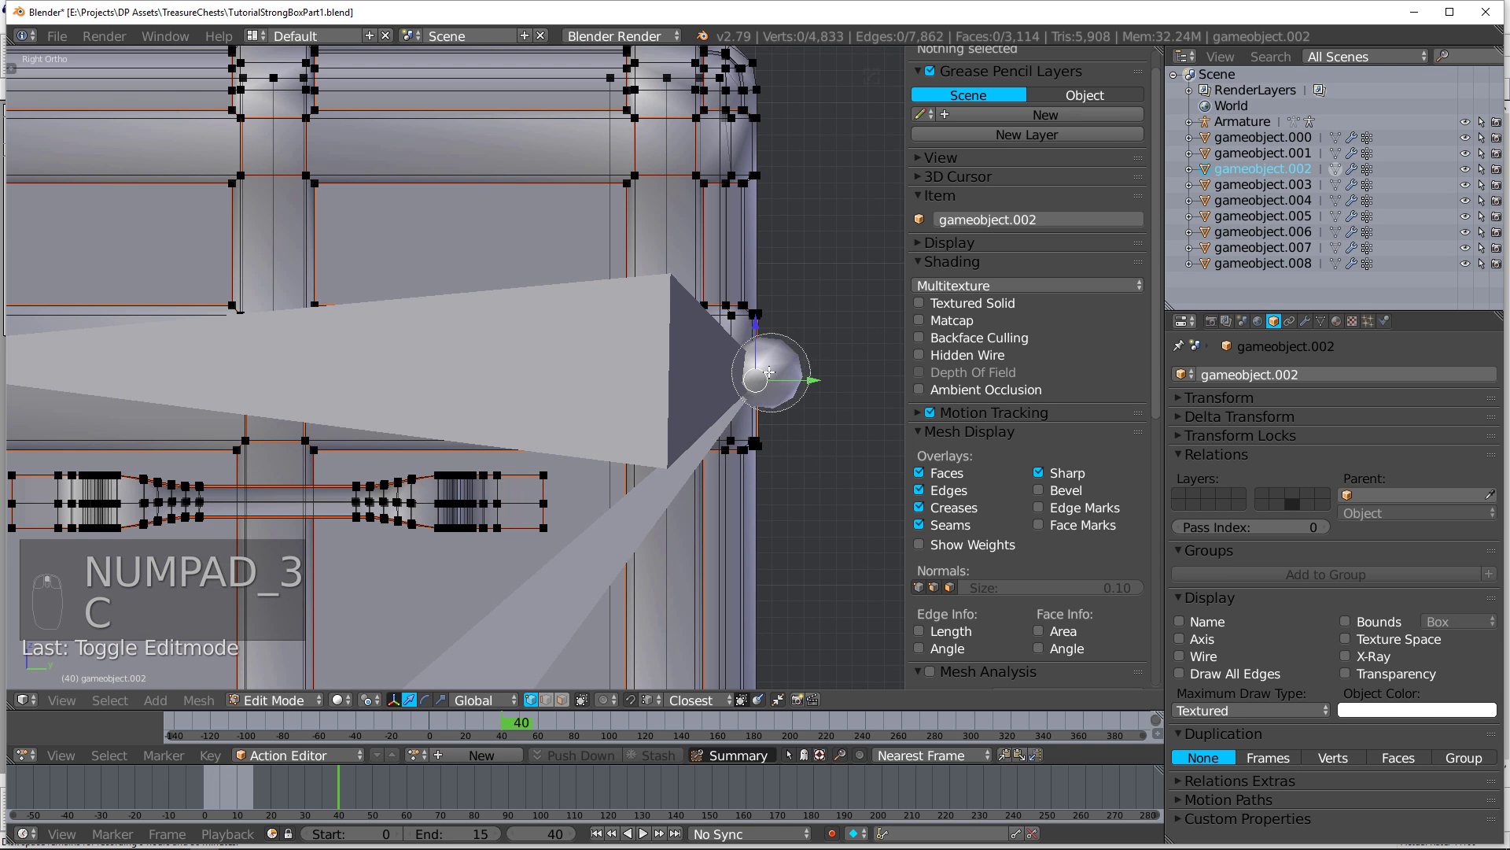
click(768, 378)
right_click(768, 377)
scroll(752, 393, down, 2)
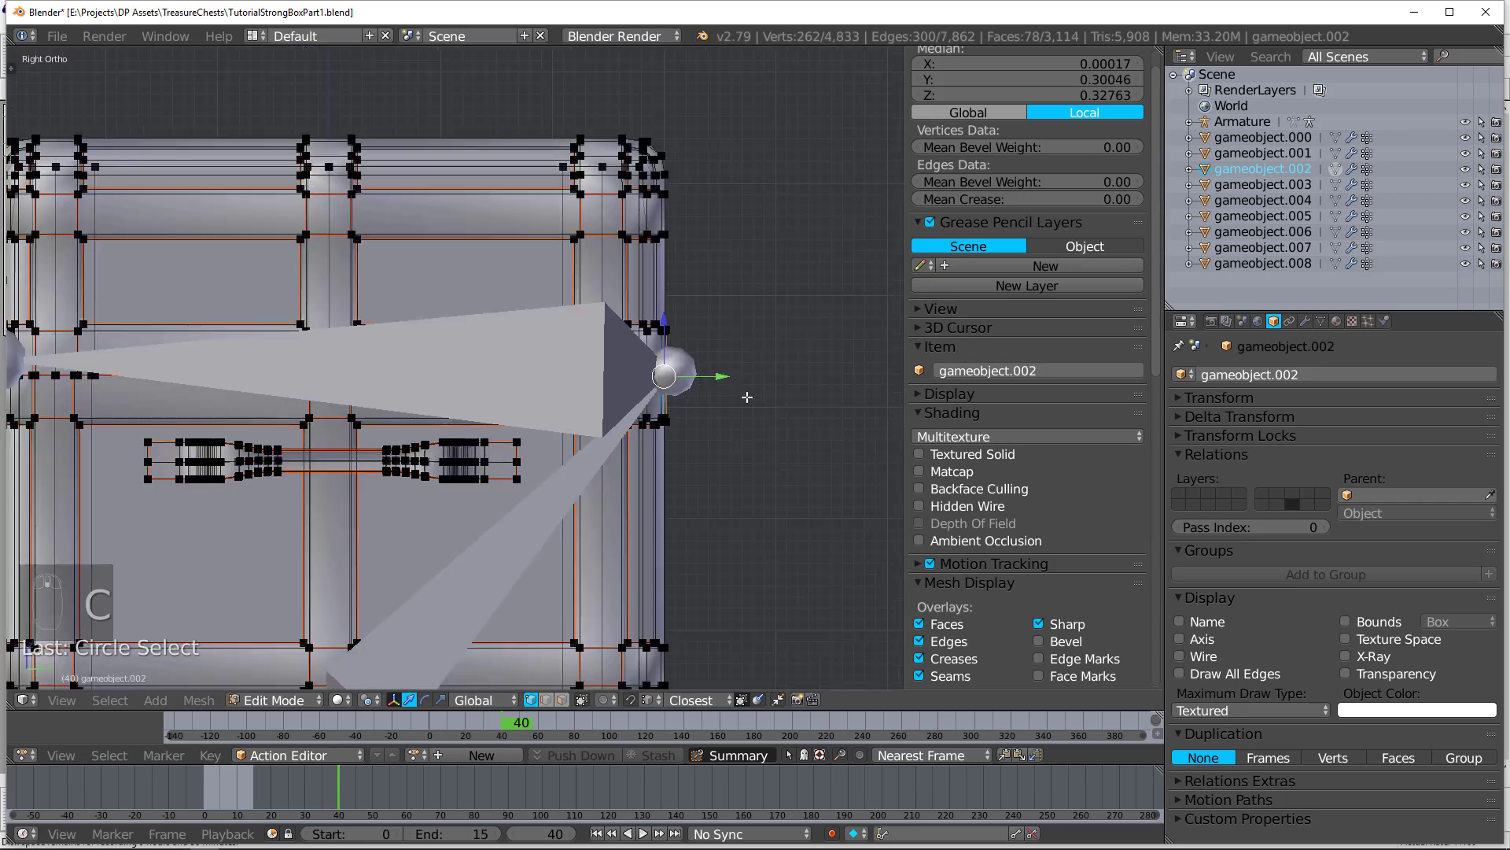
middle_drag(748, 394, 699, 409)
scroll(830, 397, down, 2)
middle_drag(830, 397, 629, 380)
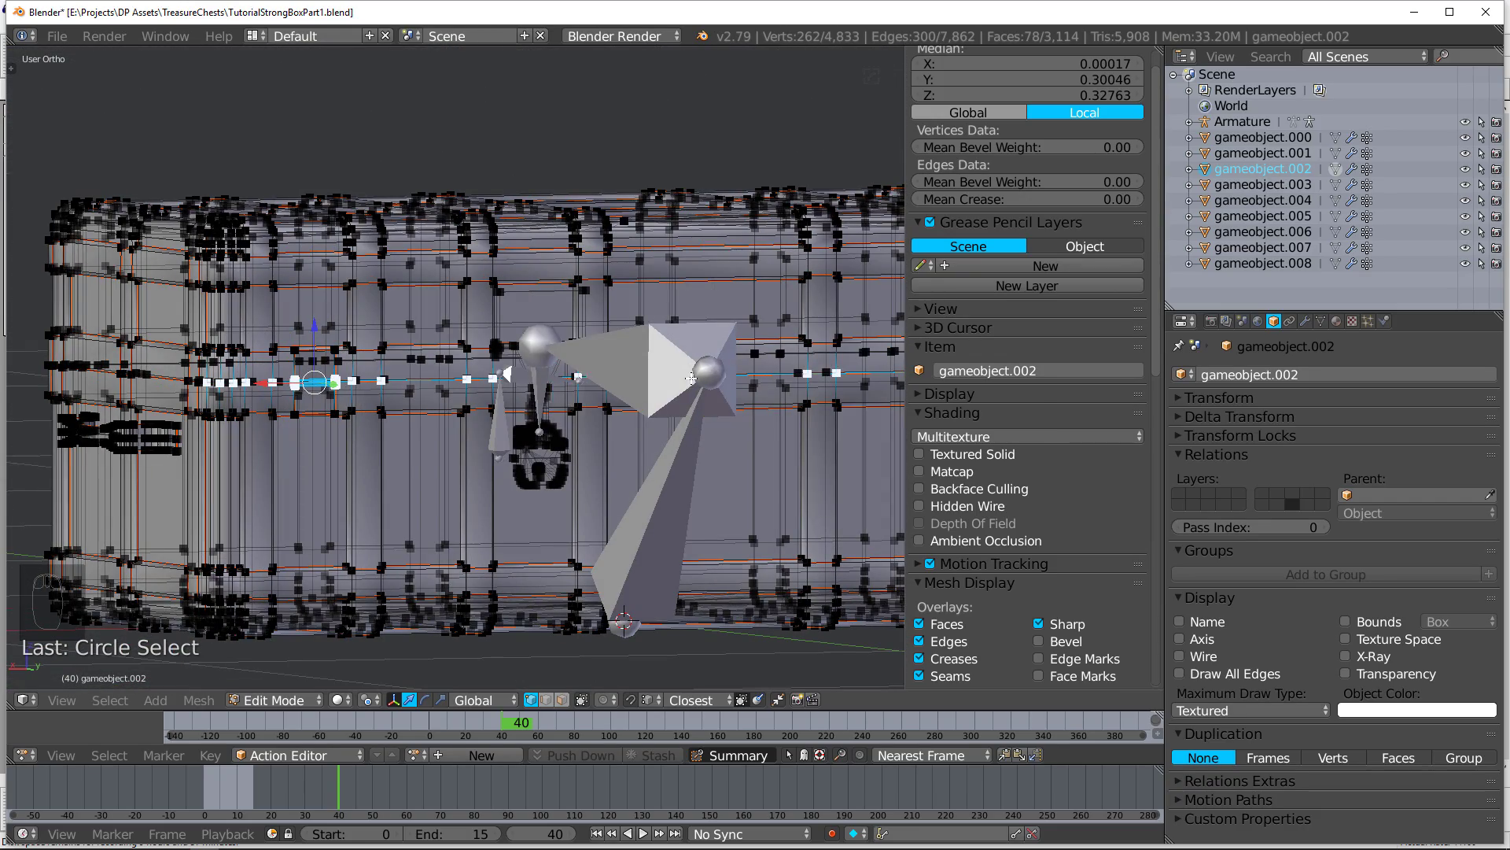
Step: Snap the 3D cursor to the selected hinge vertices
key(shift+s)
click(693, 380)
key(shift+s)
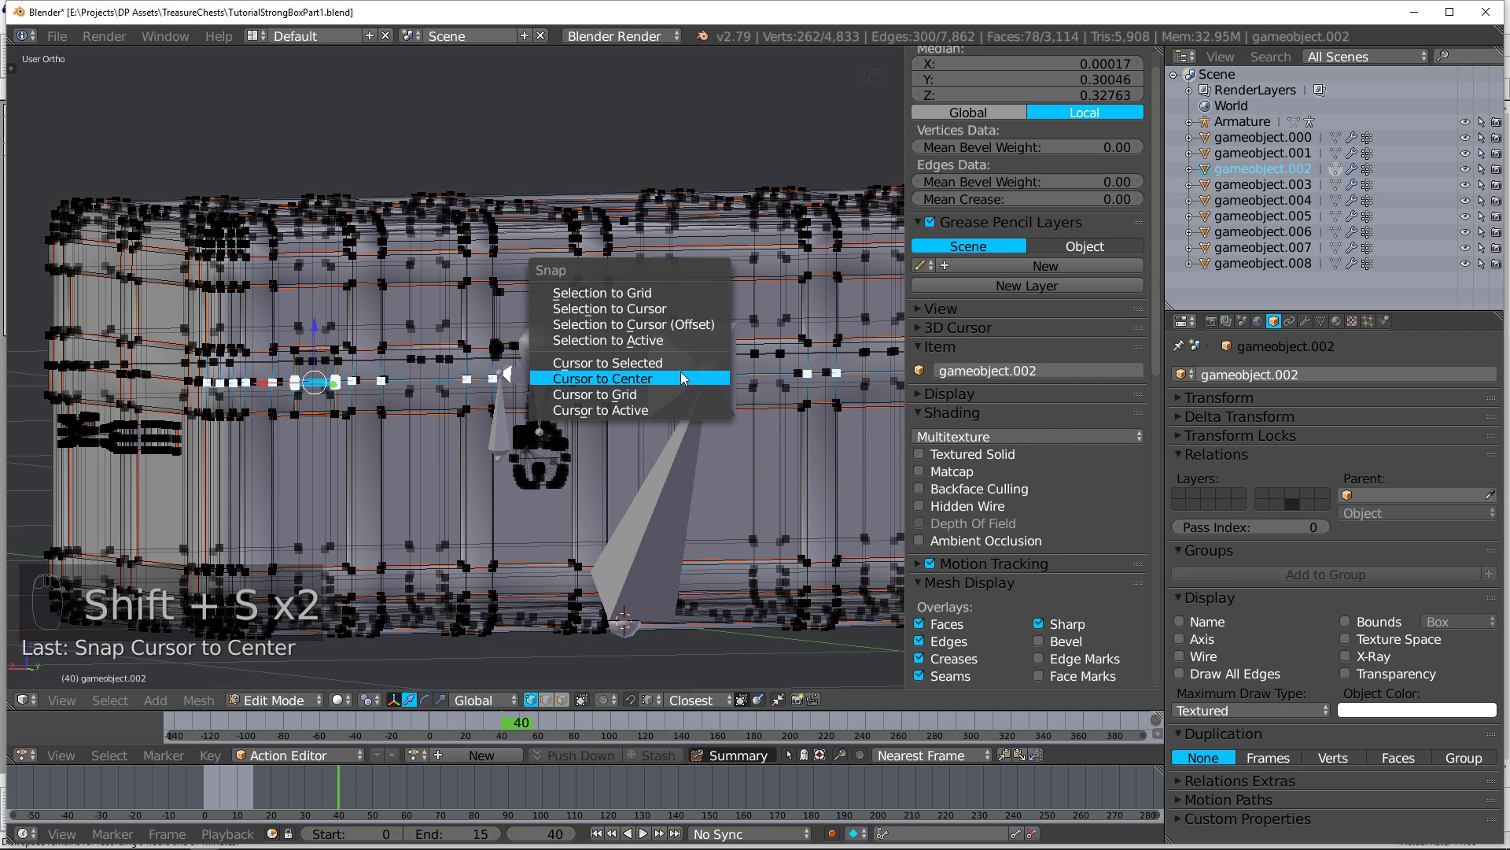
click(679, 363)
middle_drag(696, 388, 776, 381)
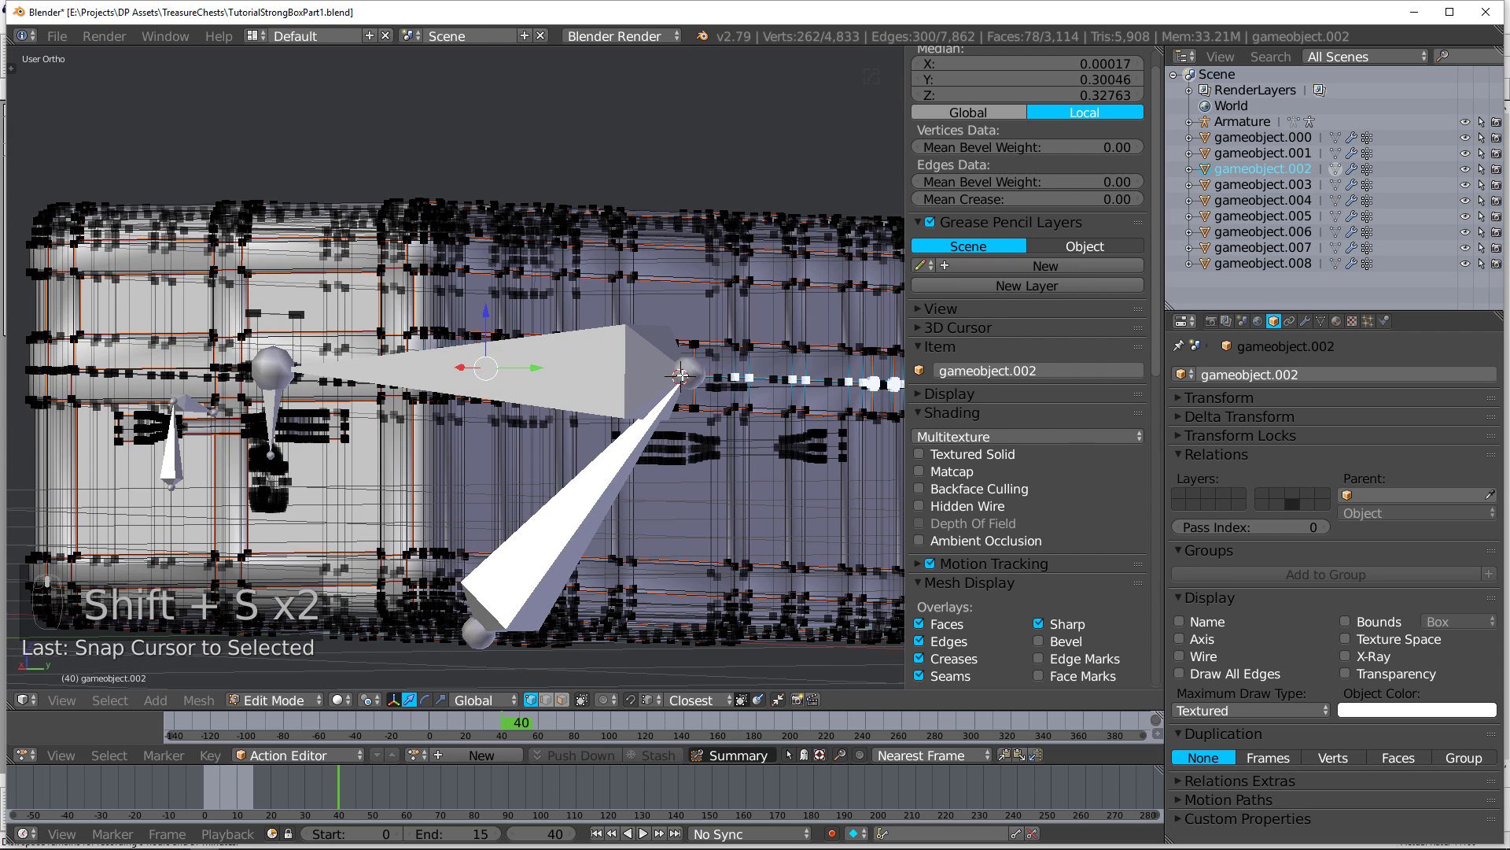
Step: In the armature's Edit Mode, snap the joint between the Bottom and Top bones to the 3D cursor at the hinge
key(KP_3)
key(Tab)
right_click(531, 452)
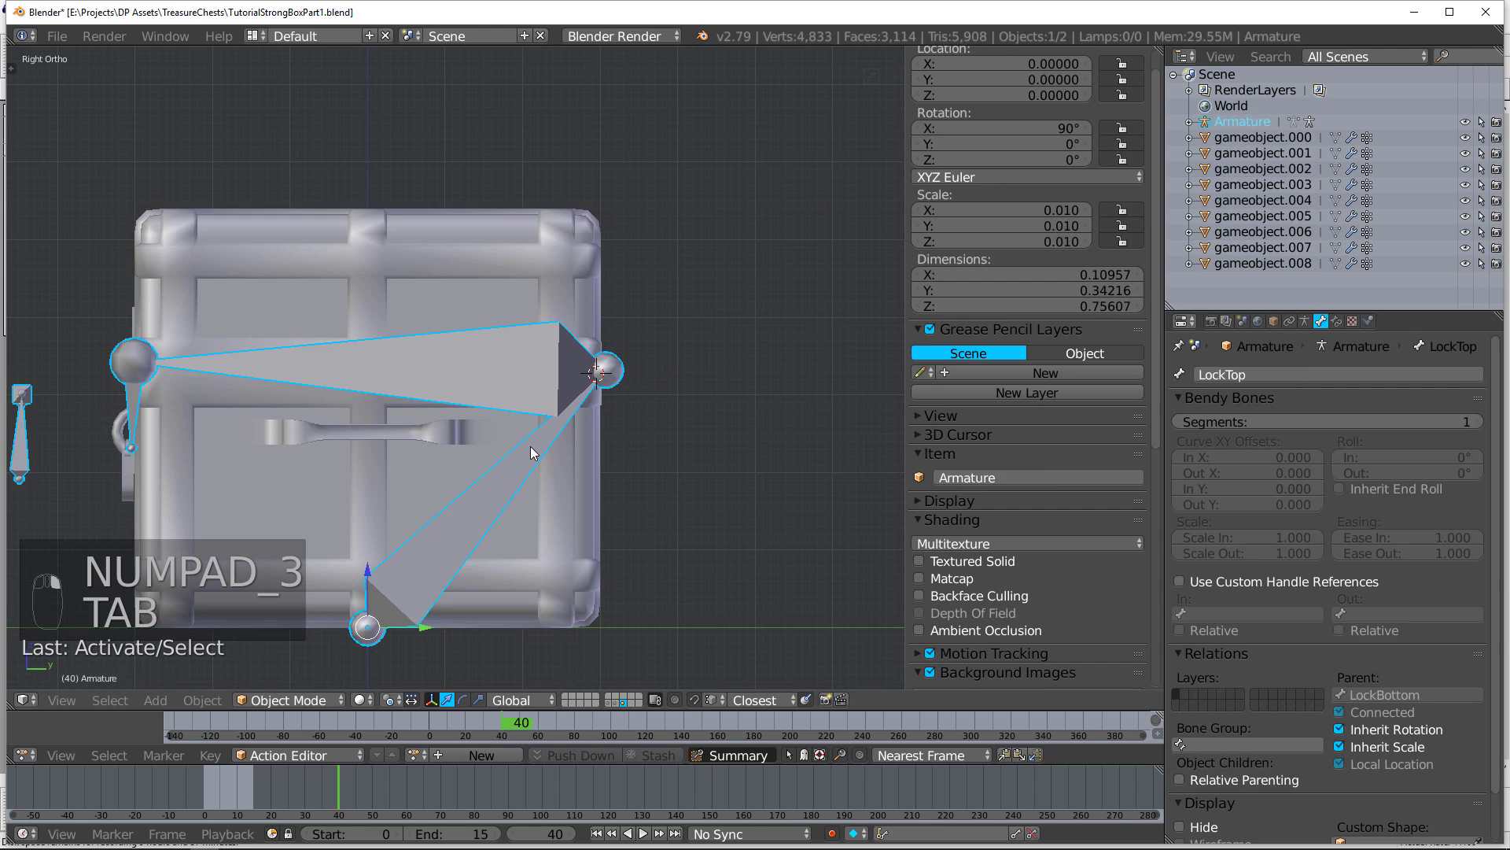
key(Tab)
right_click(607, 370)
key(g)
click(692, 324)
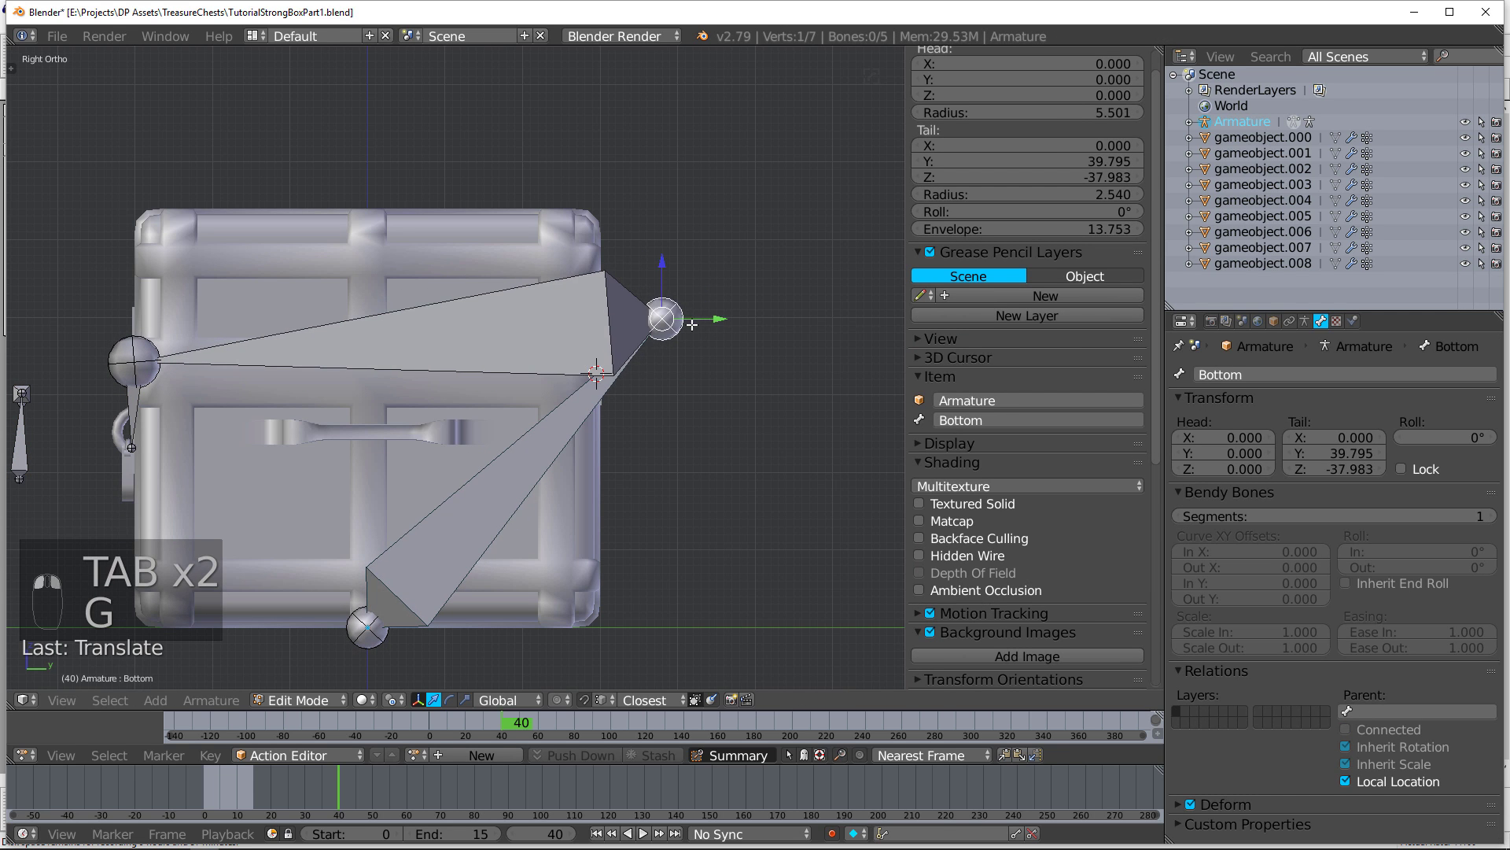
key(shift+s)
click(568, 269)
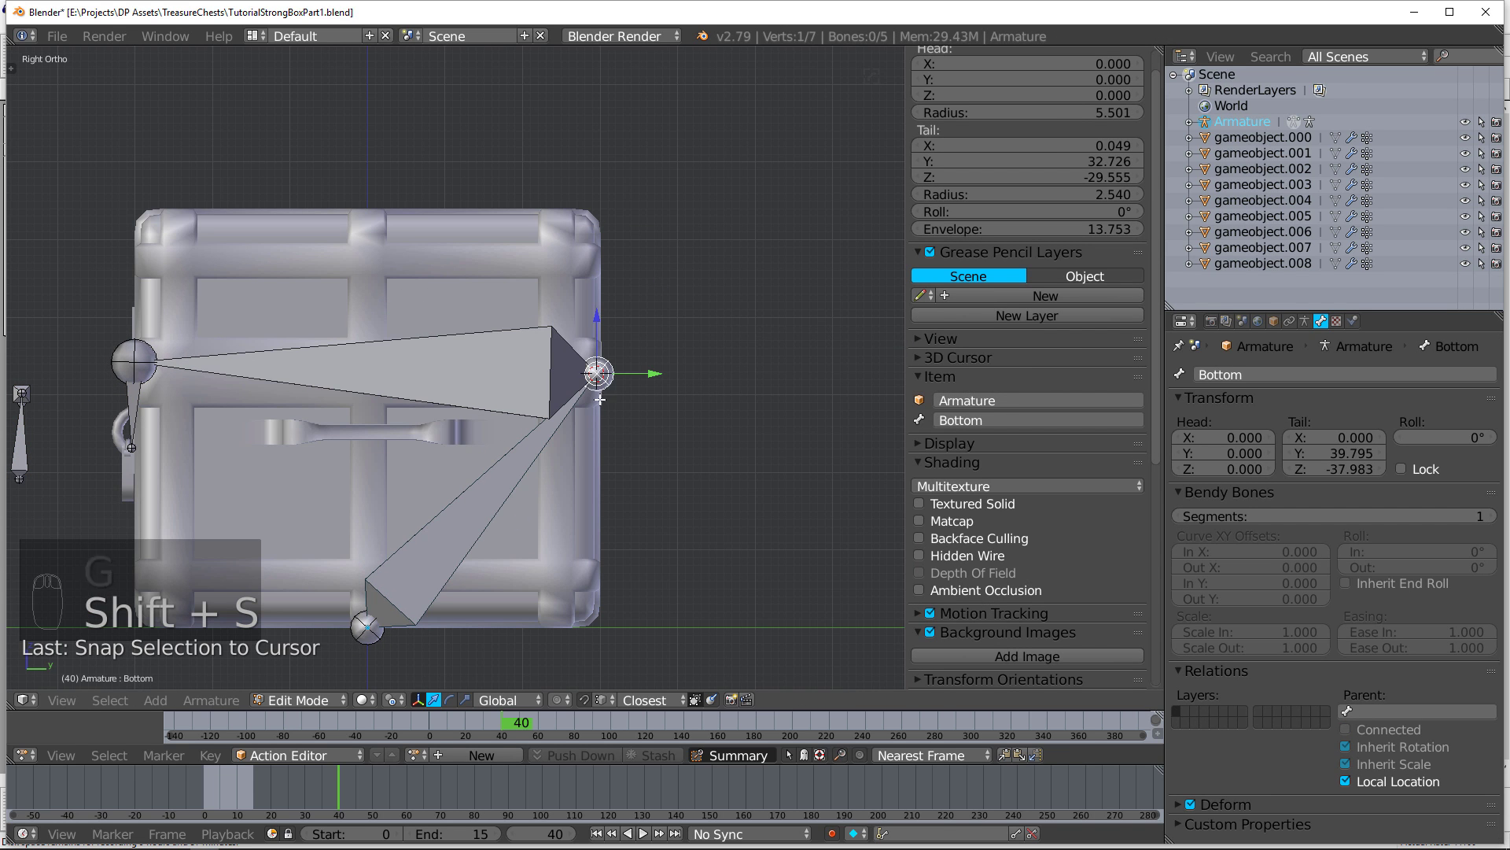
Step: Examine the chest mesh's vertices around the front latch pivot in Edit Mode, then return to Object Mode
shift+middle_drag(560, 389, 681, 366)
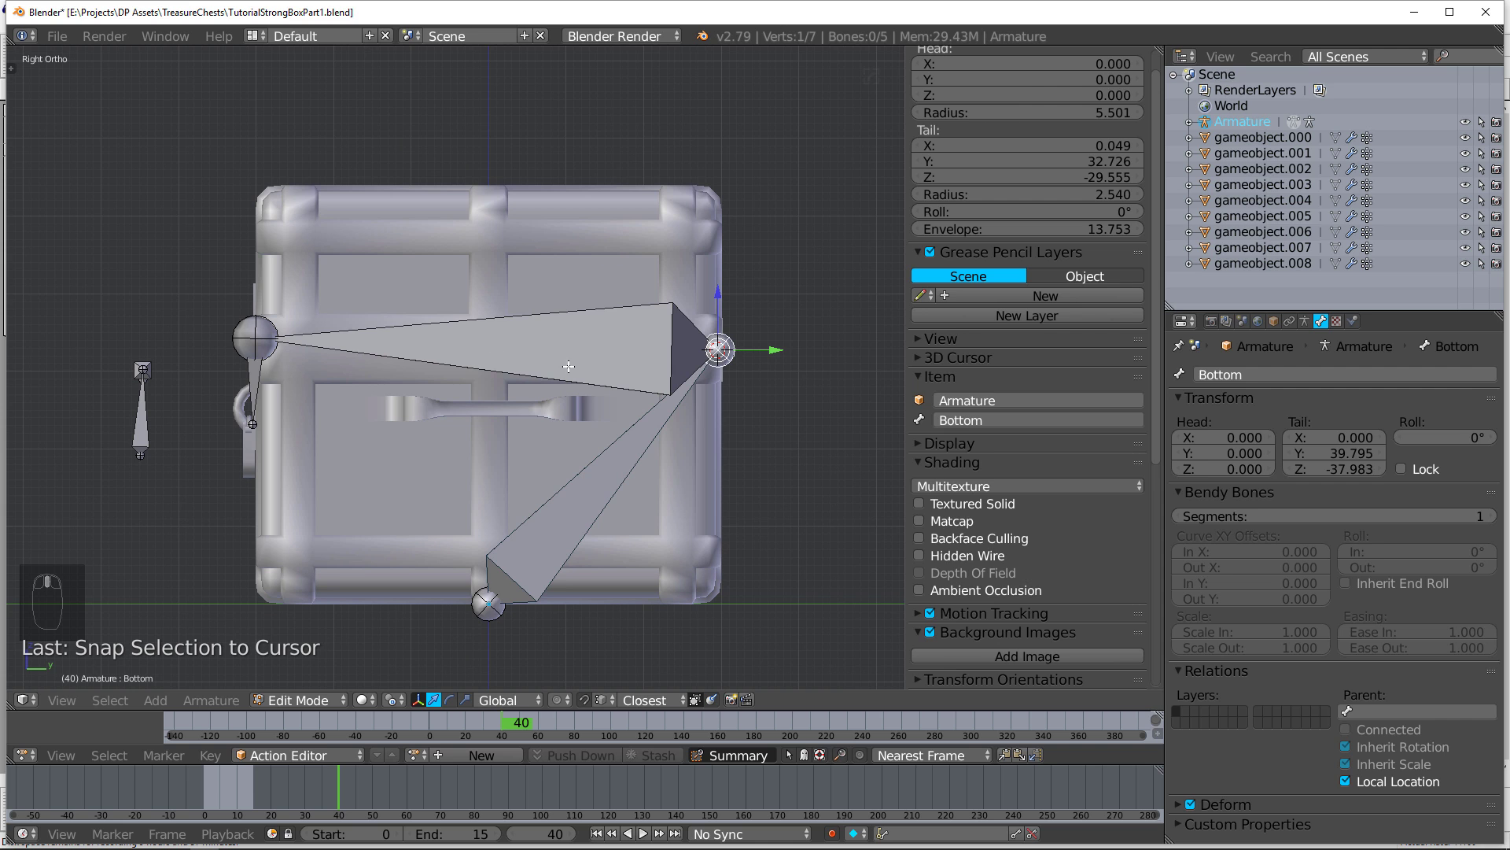
key(Tab)
right_click(323, 279)
key(Tab)
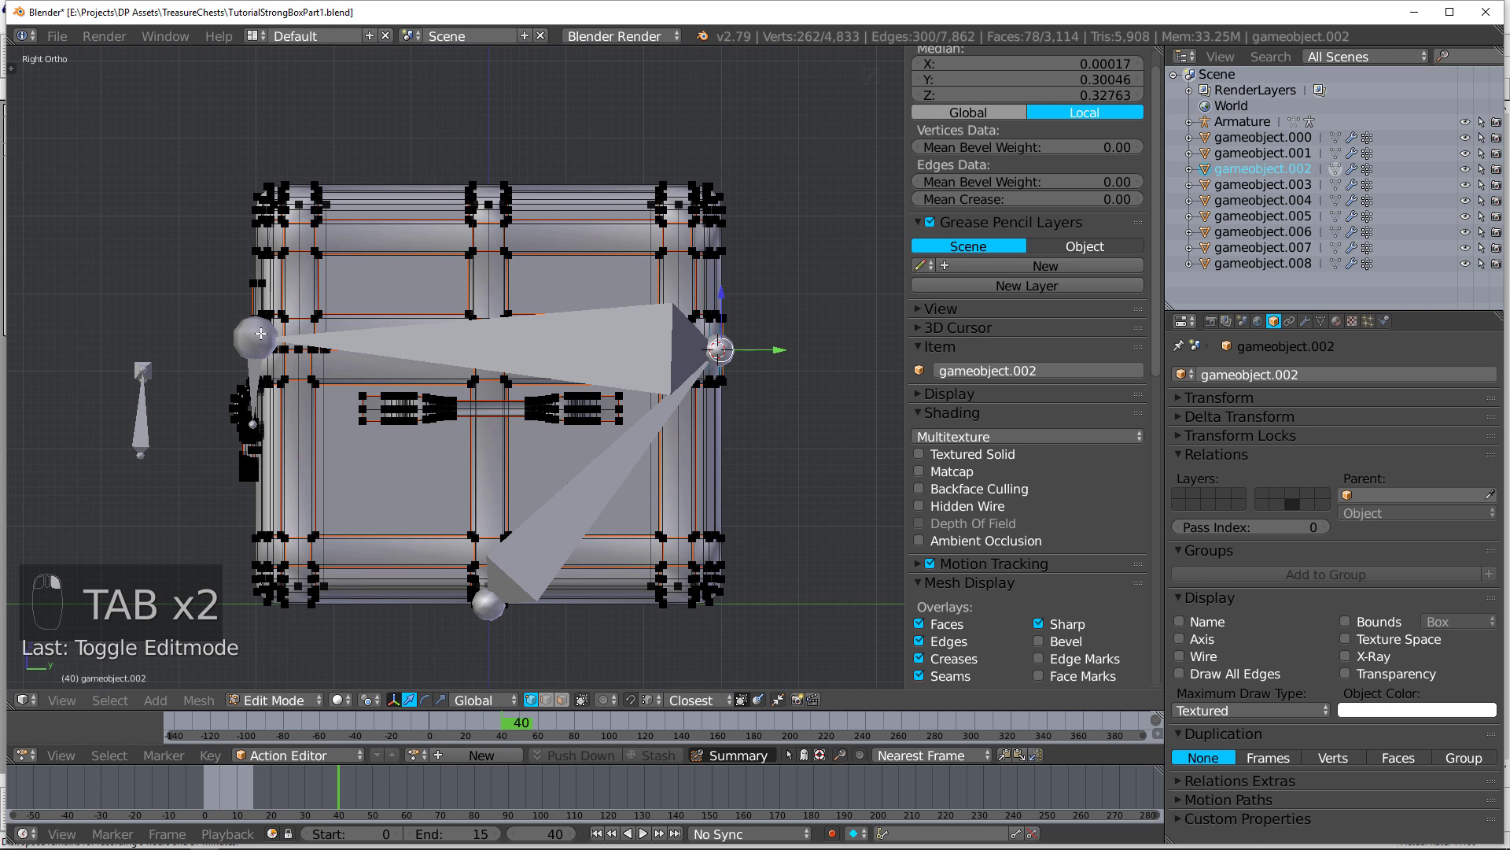
scroll(215, 340, up, 1)
shift+middle_drag(215, 340, 532, 311)
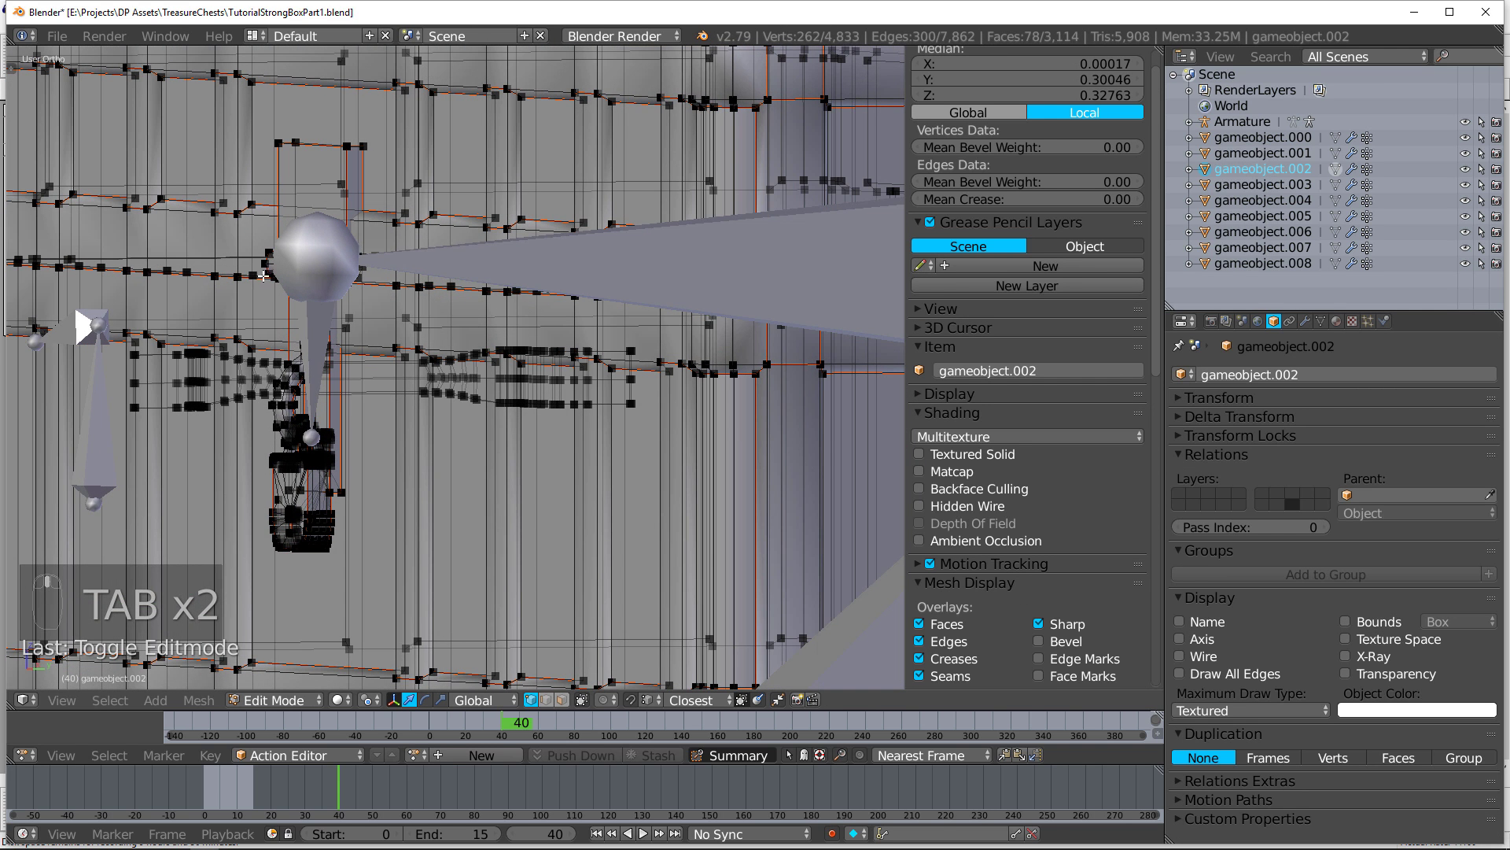
key(KP_3)
key(Tab)
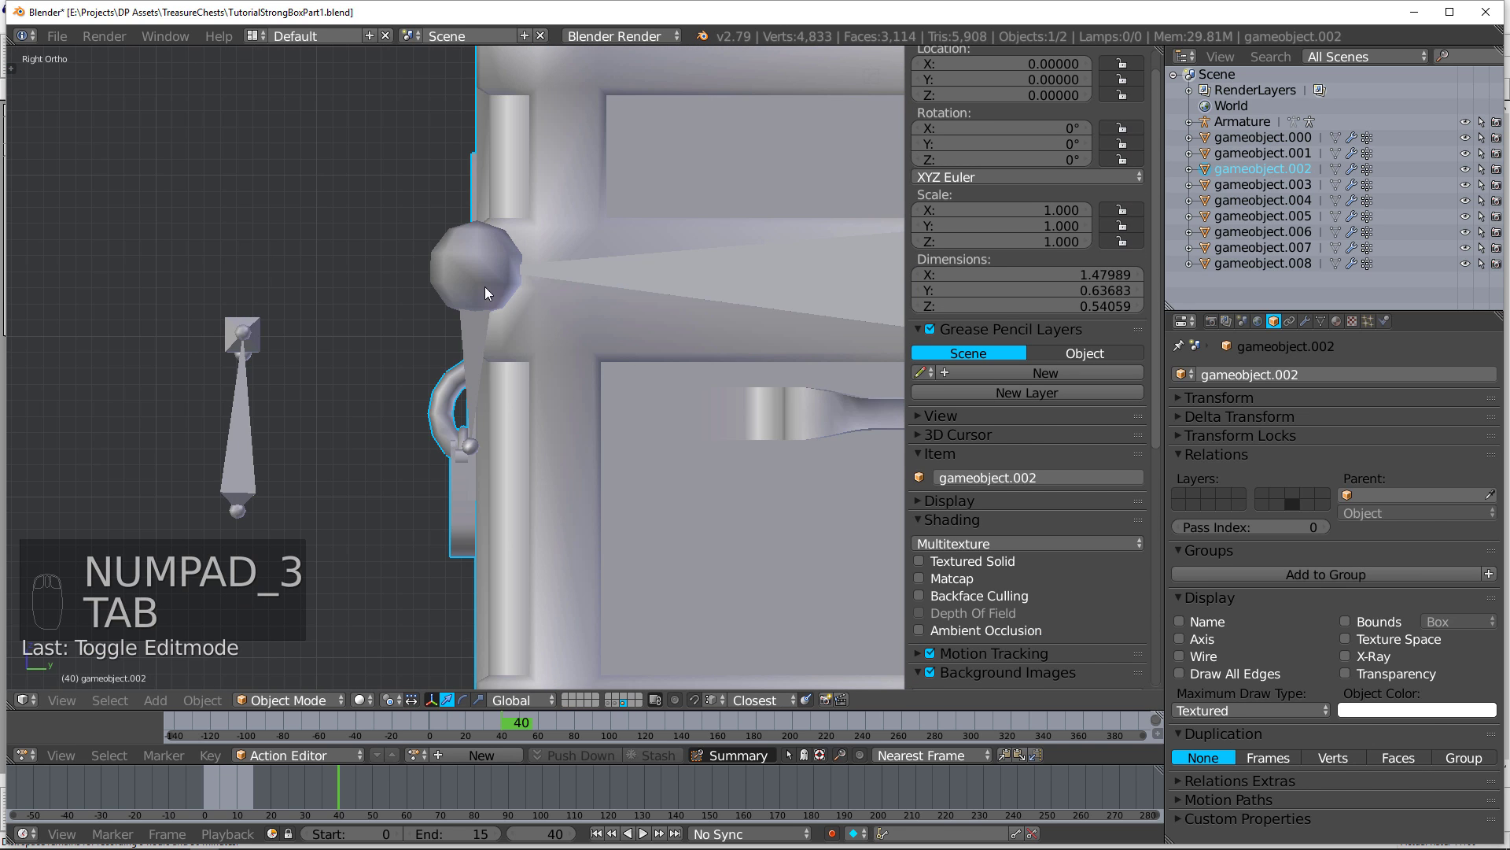
Step: Select the armature and move it to layer 8, directly above the chest's layer in the layer grid
right_click(597, 277)
key(m)
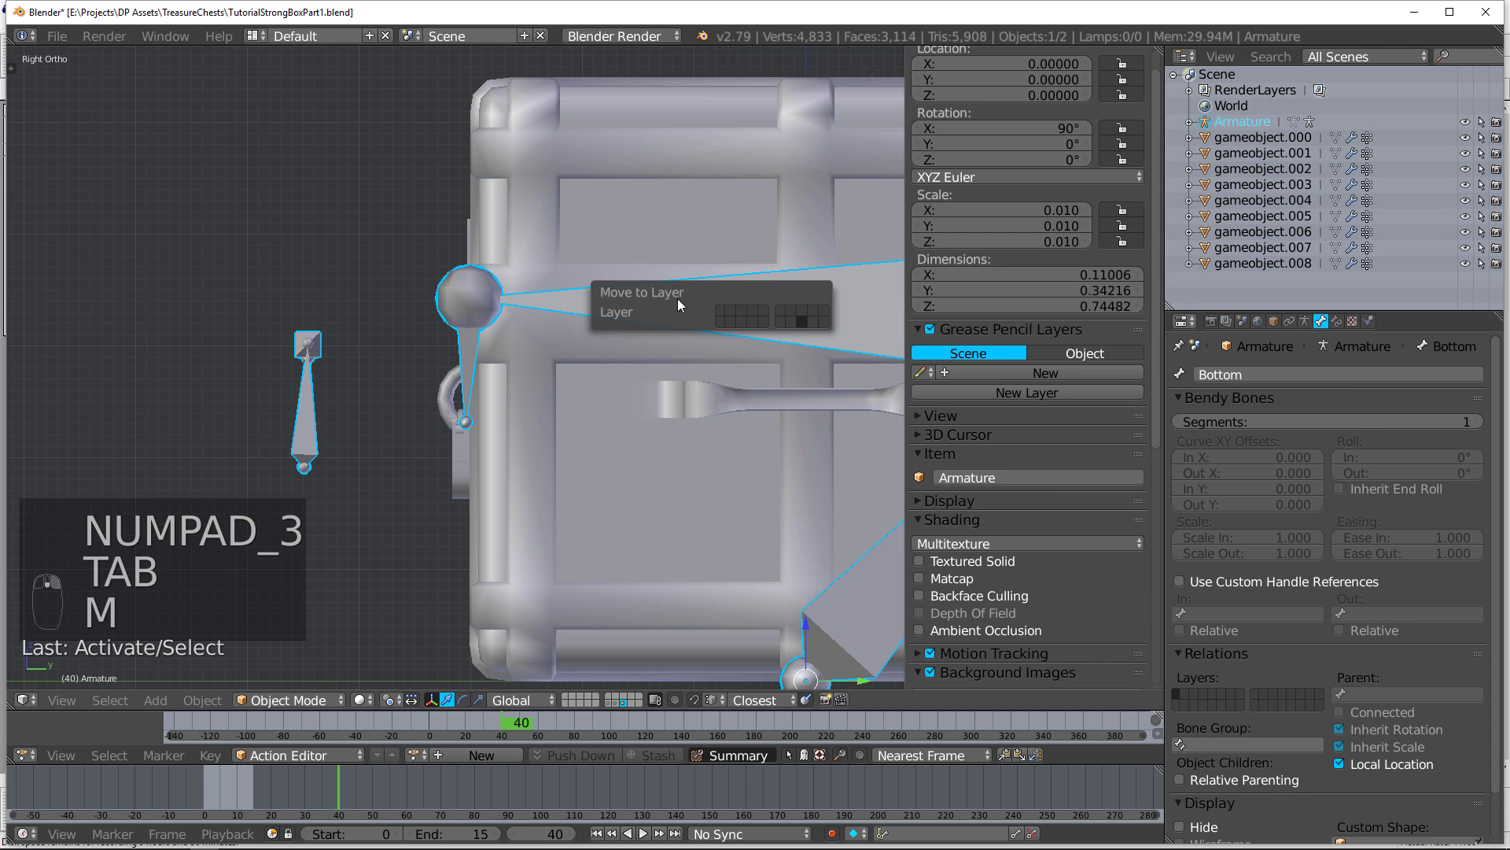
click(800, 308)
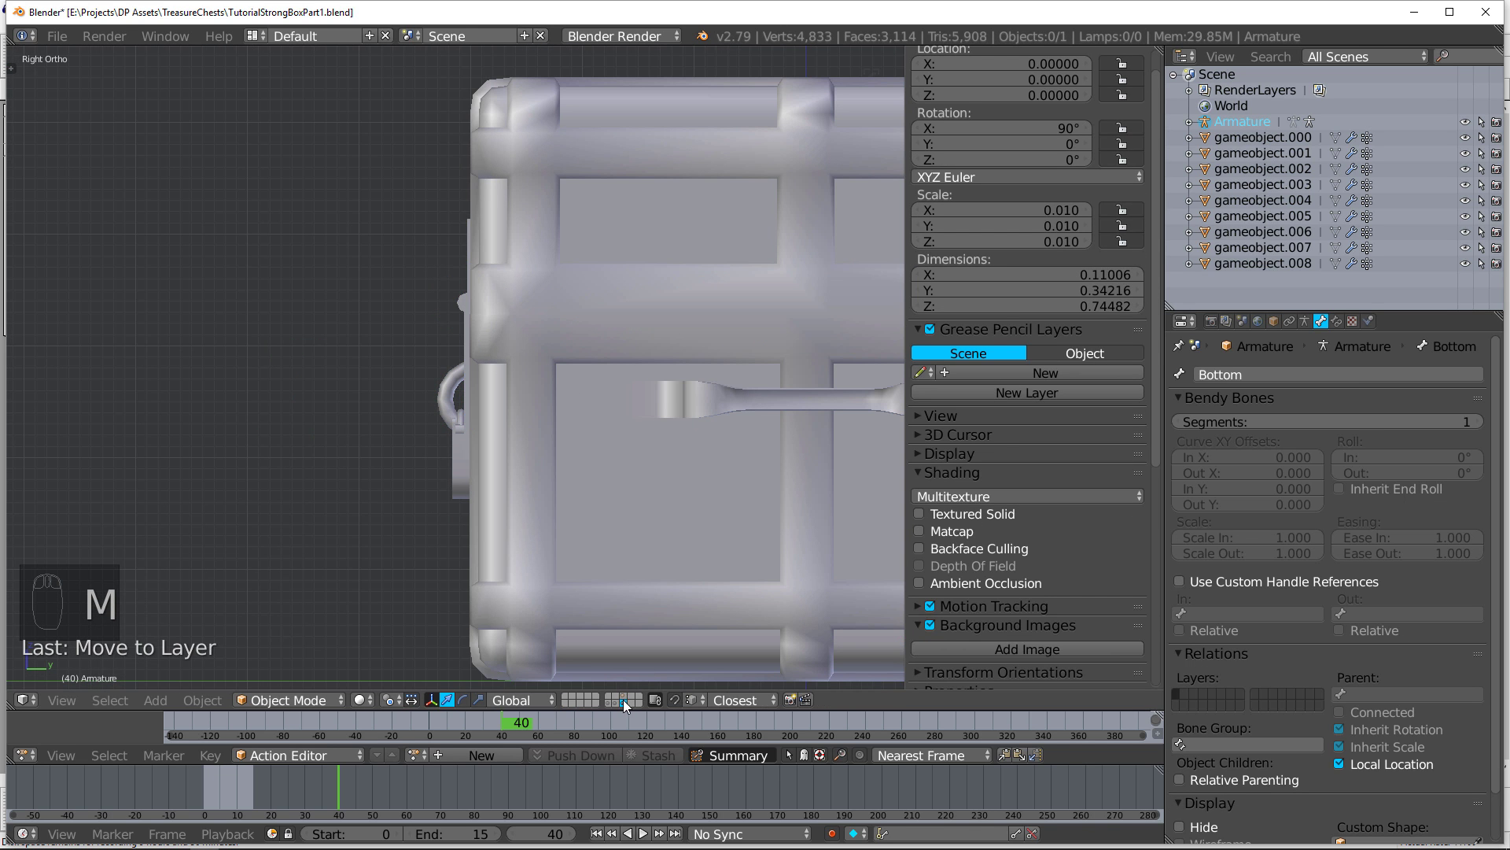
Step: Show the chest's layer without the armature and open the chest mesh in Edit Mode
click(624, 697)
click(625, 703)
scroll(596, 590, down, 1)
scroll(574, 529, up, 1)
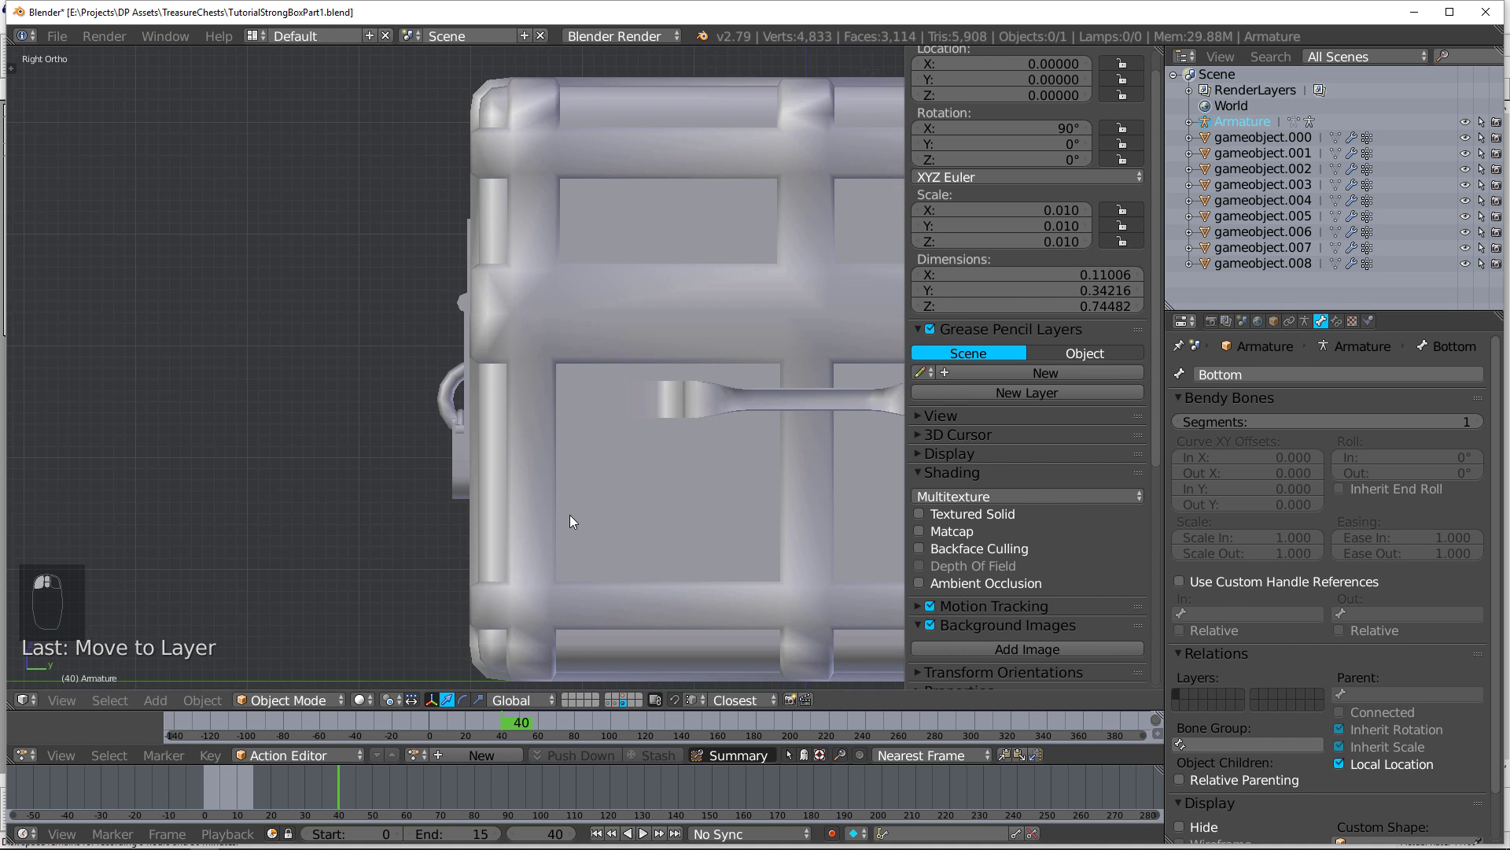
right_click(531, 365)
key(Tab)
Step: Try to snap the 3D cursor to the vertices around the front latch pivot
key(c)
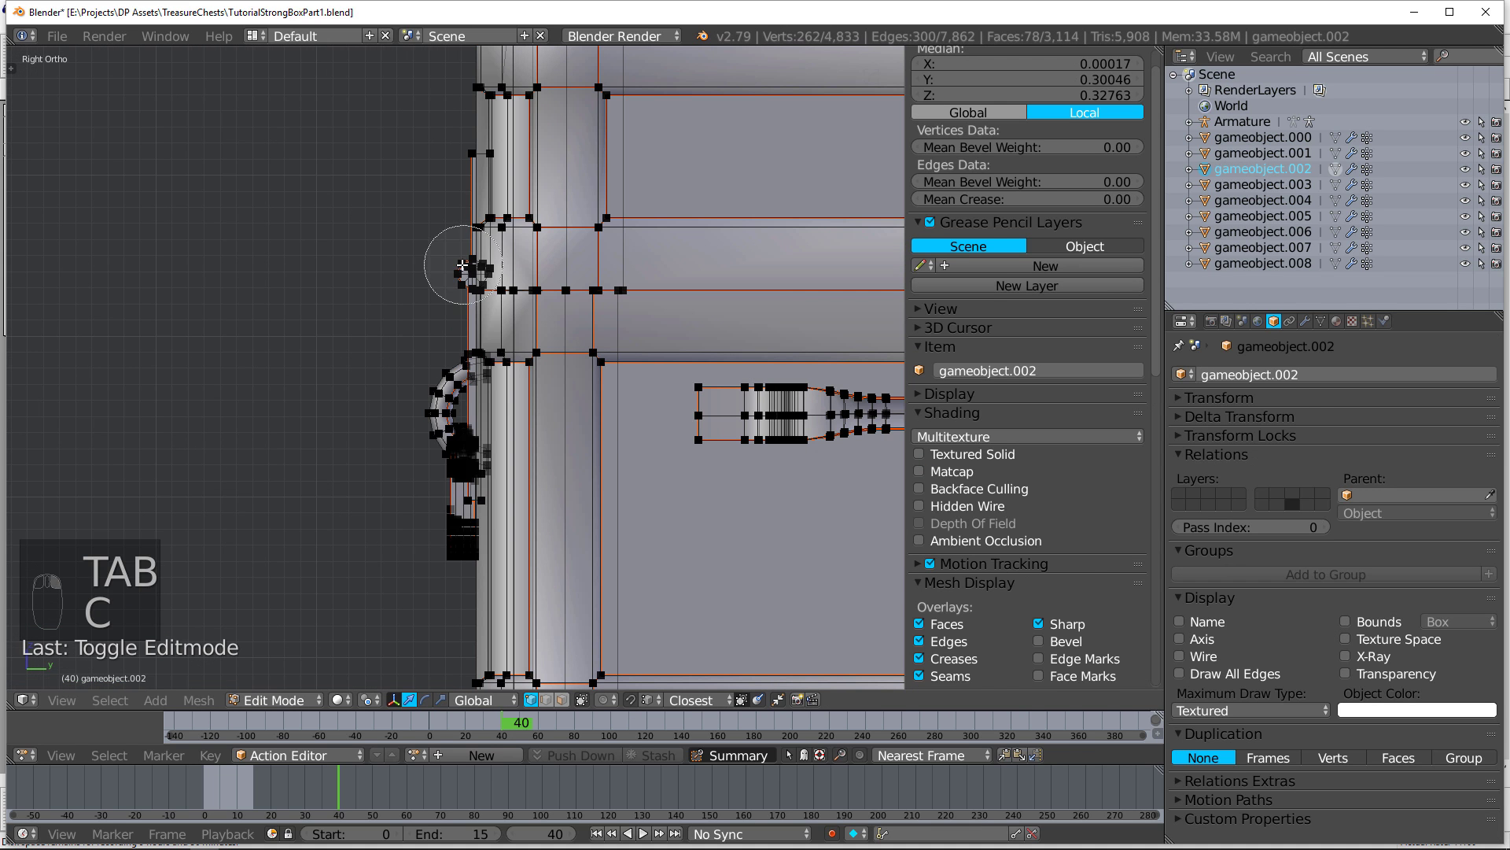
click(471, 273)
right_click(473, 275)
key(shift+s)
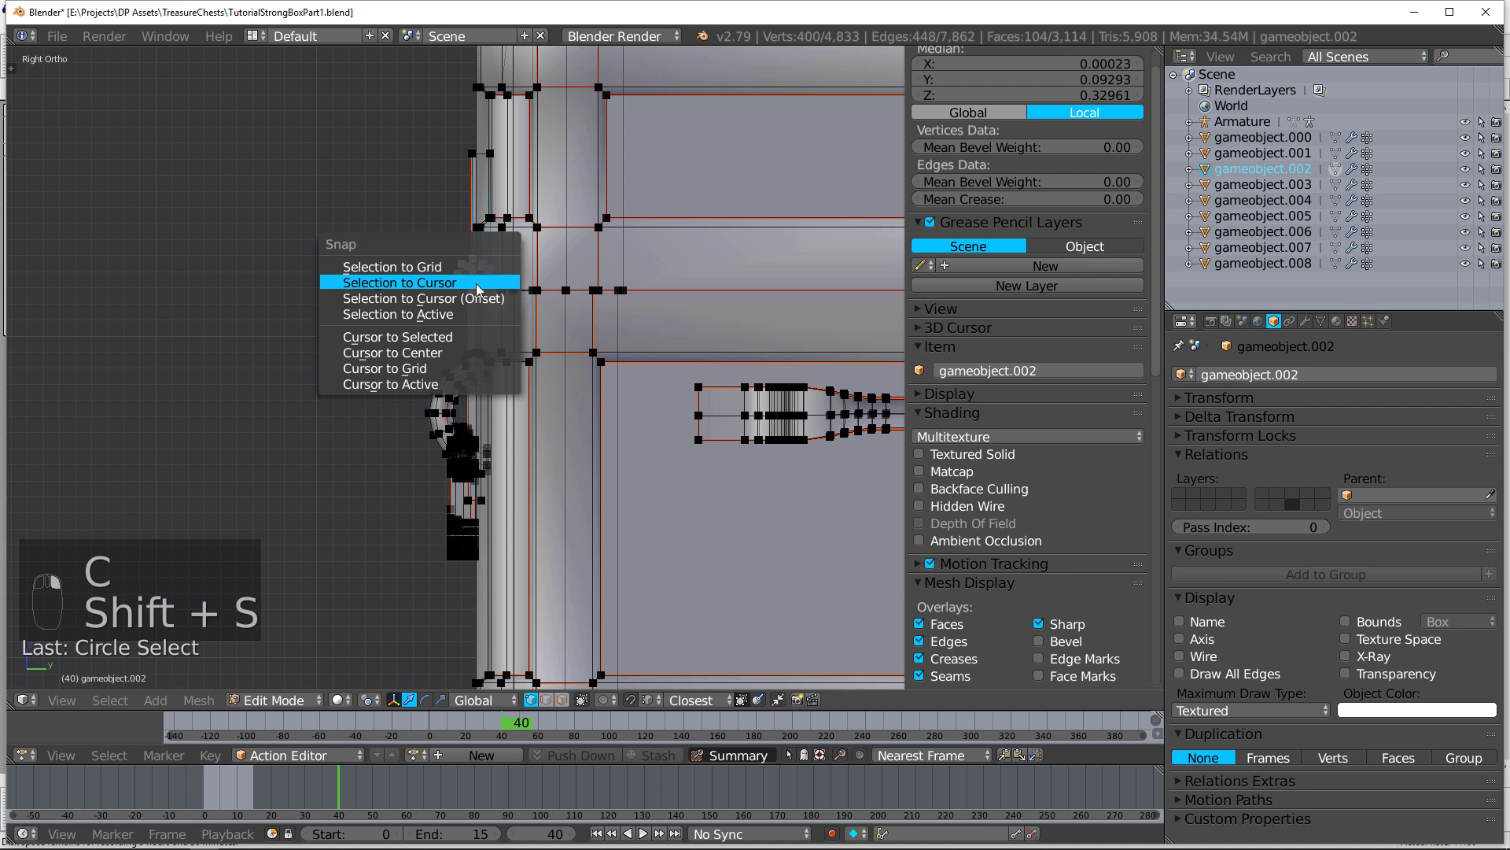
click(456, 337)
key(Tab)
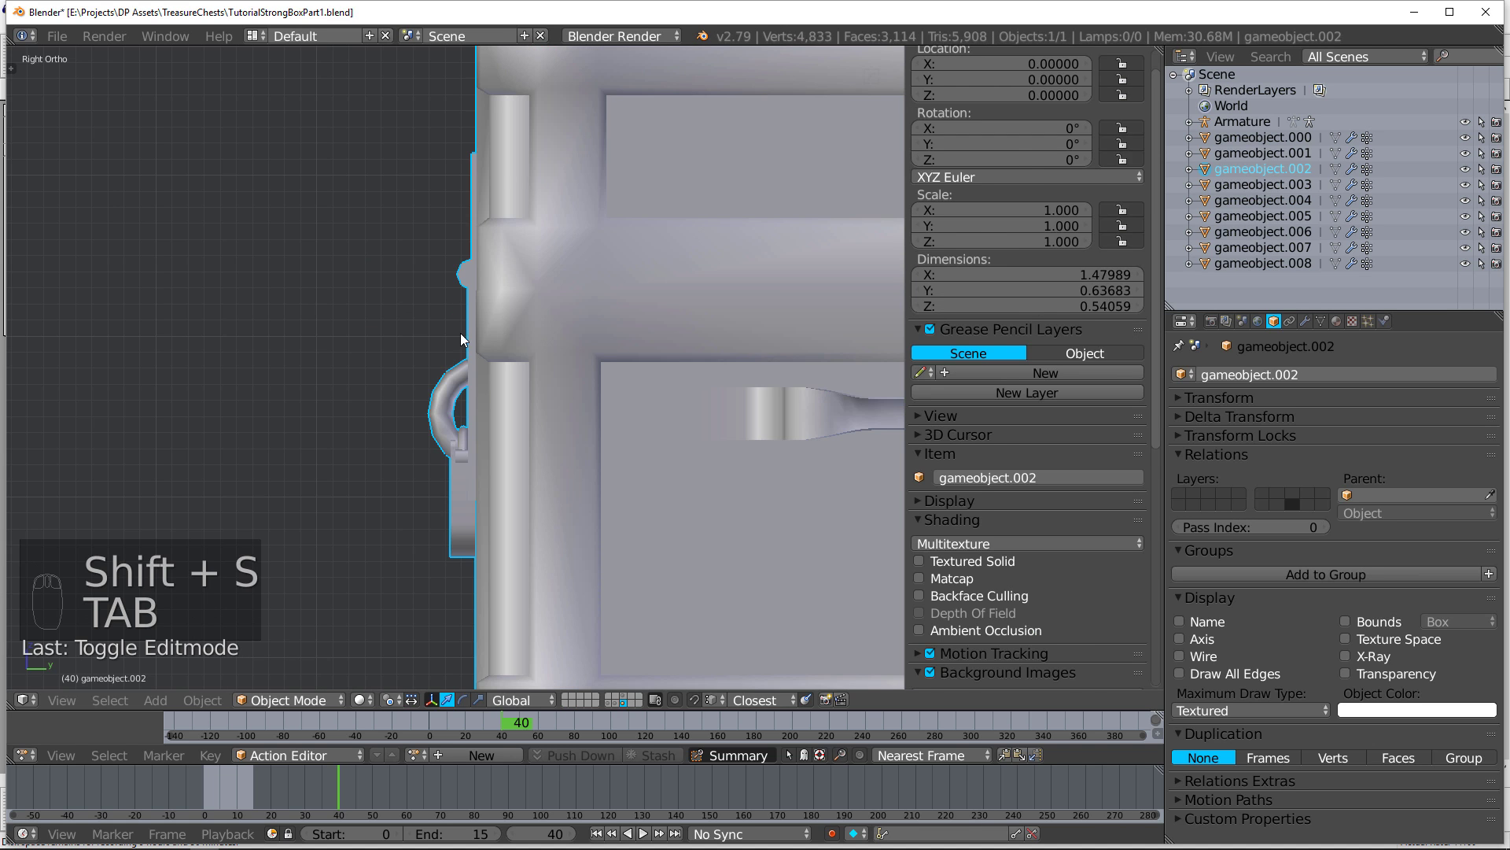
key(Tab)
Step: Clear the selection, circle-select only the front latch pivot's vertices, and snap the 3D cursor to them
key(shift+s)
key(a)
key(c)
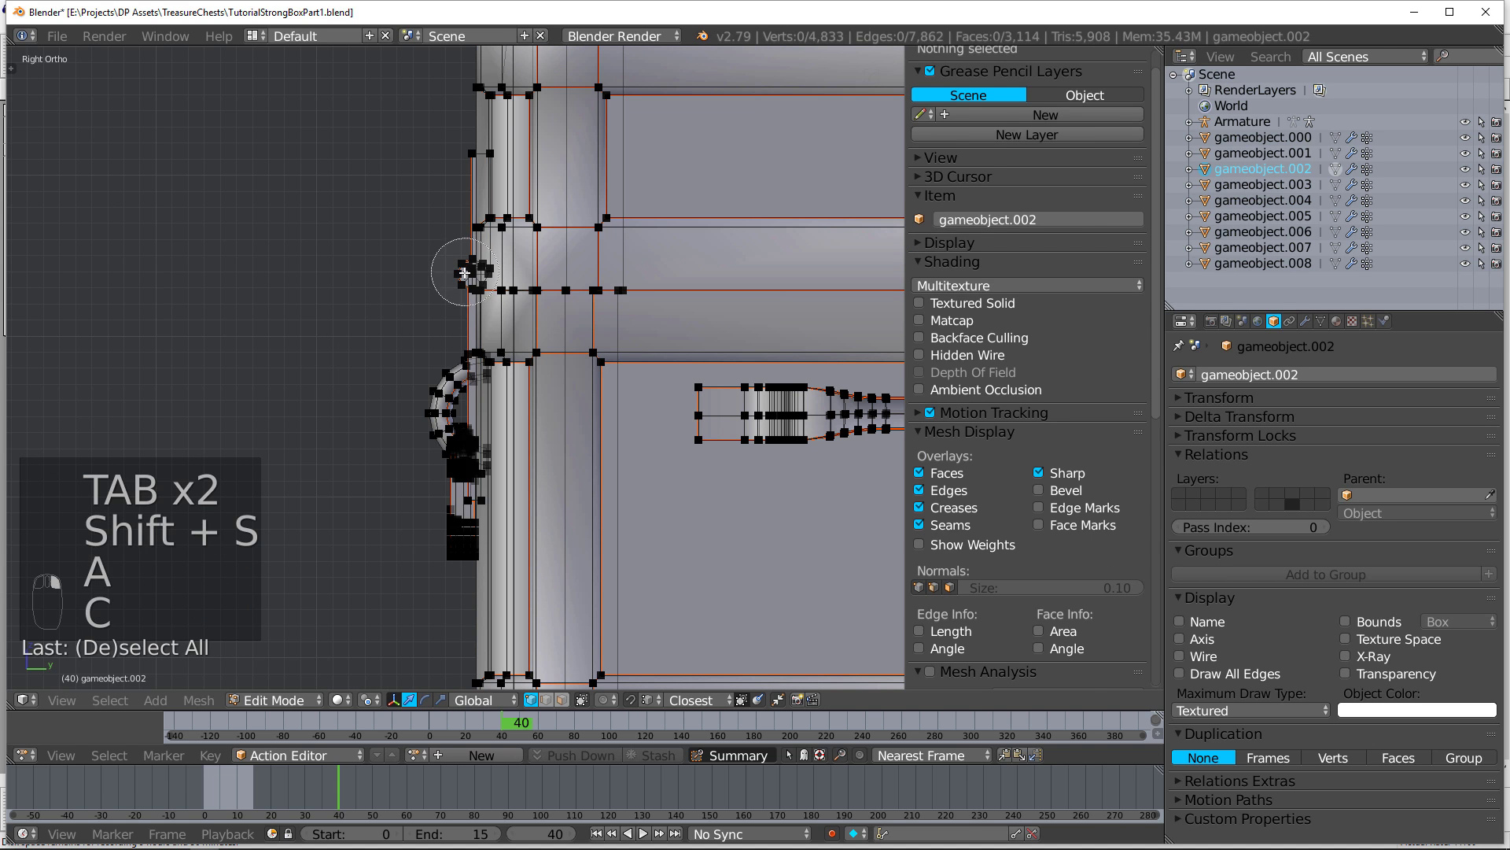
click(472, 274)
right_click(474, 276)
key(shift+s)
click(595, 329)
key(Tab)
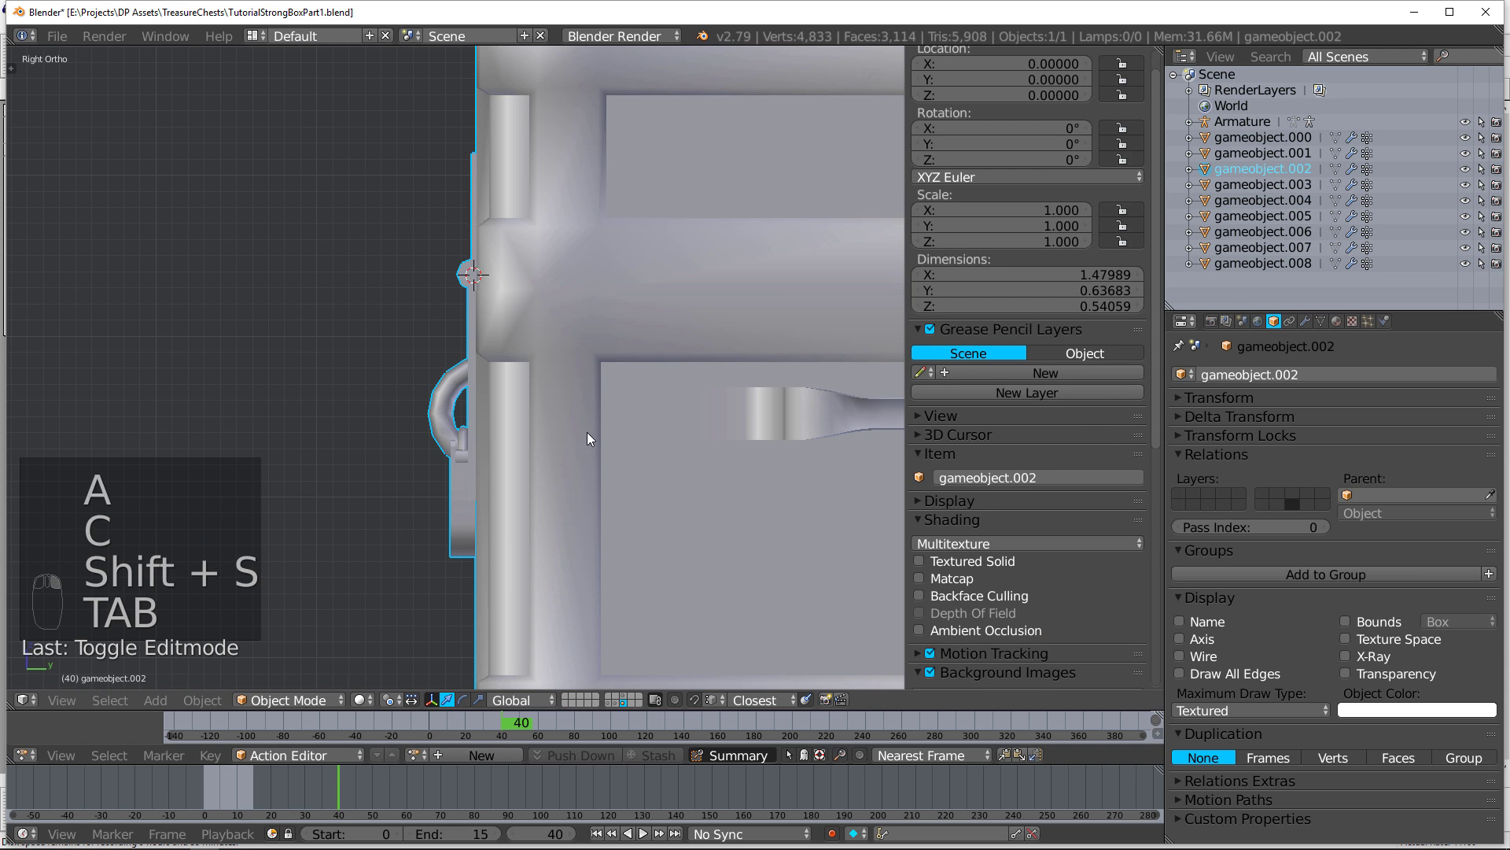
Step: In the armature's Edit Mode, snap the joint at the tail of the Top bone to the 3D cursor
right_click(640, 287)
key(Tab)
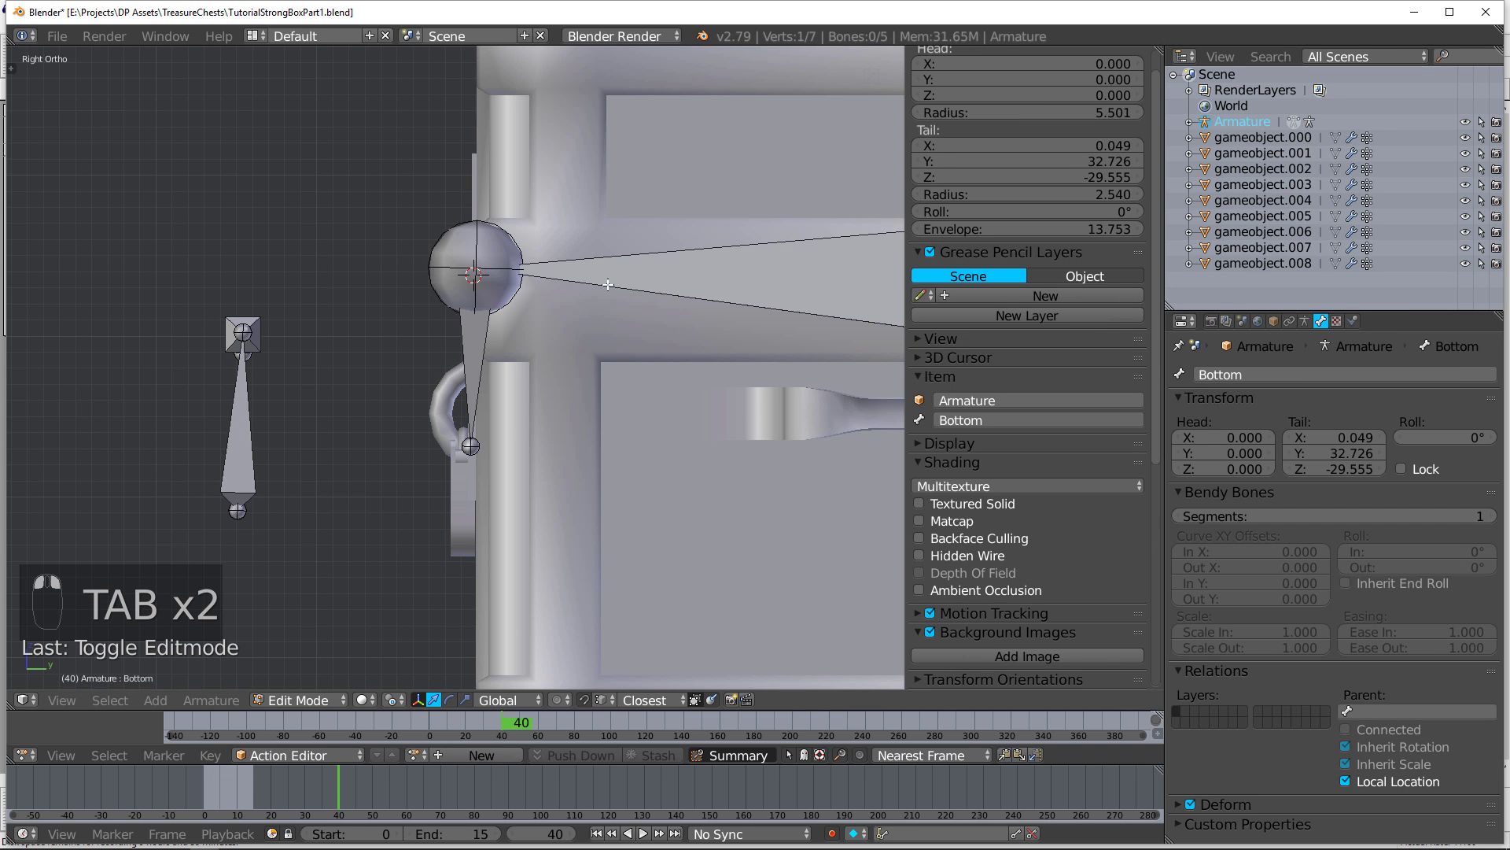
right_click(496, 265)
key(shift+s)
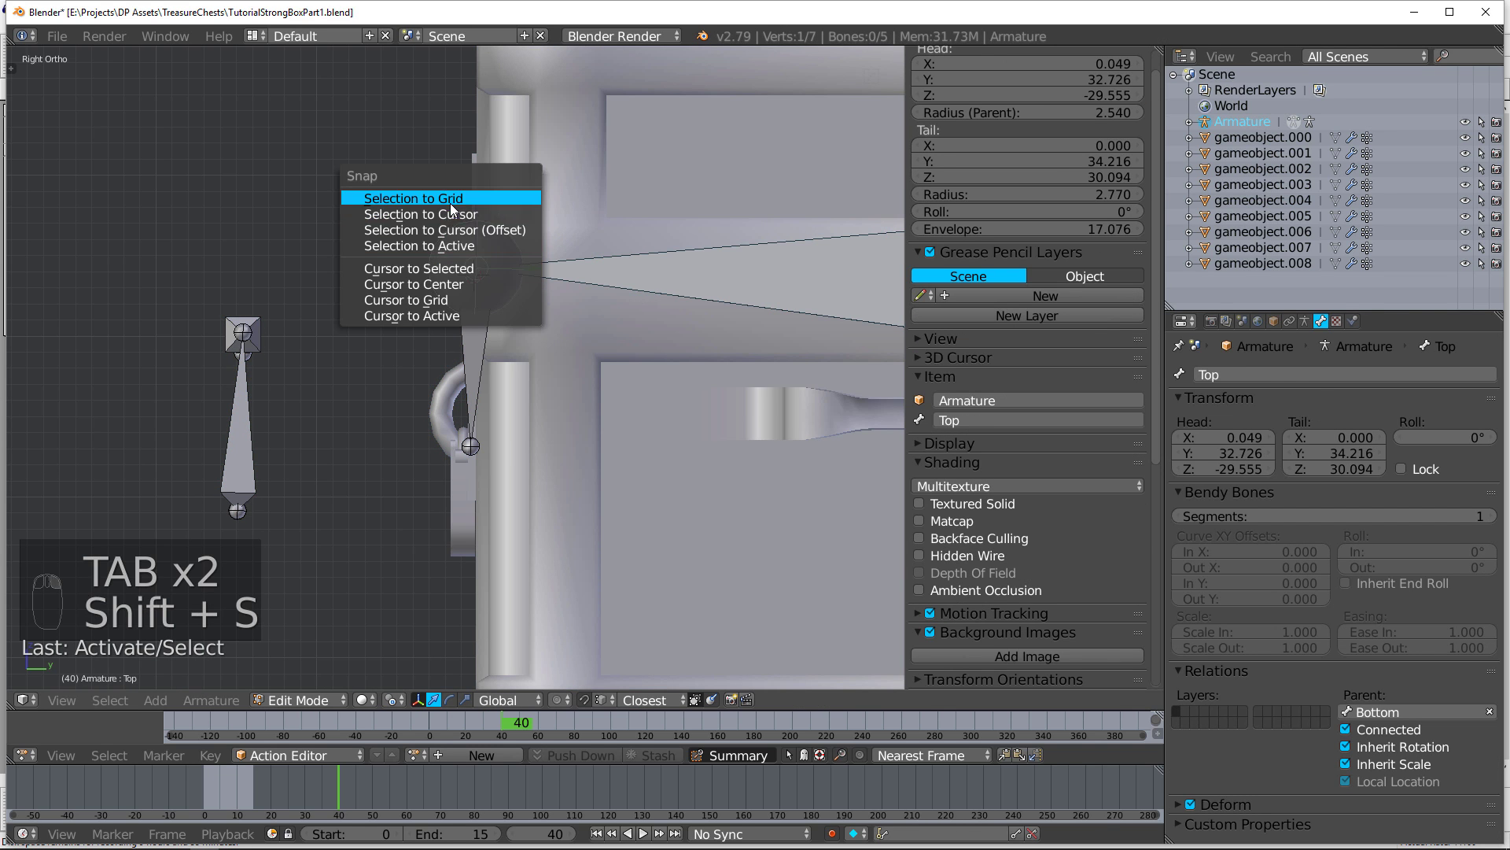
click(467, 212)
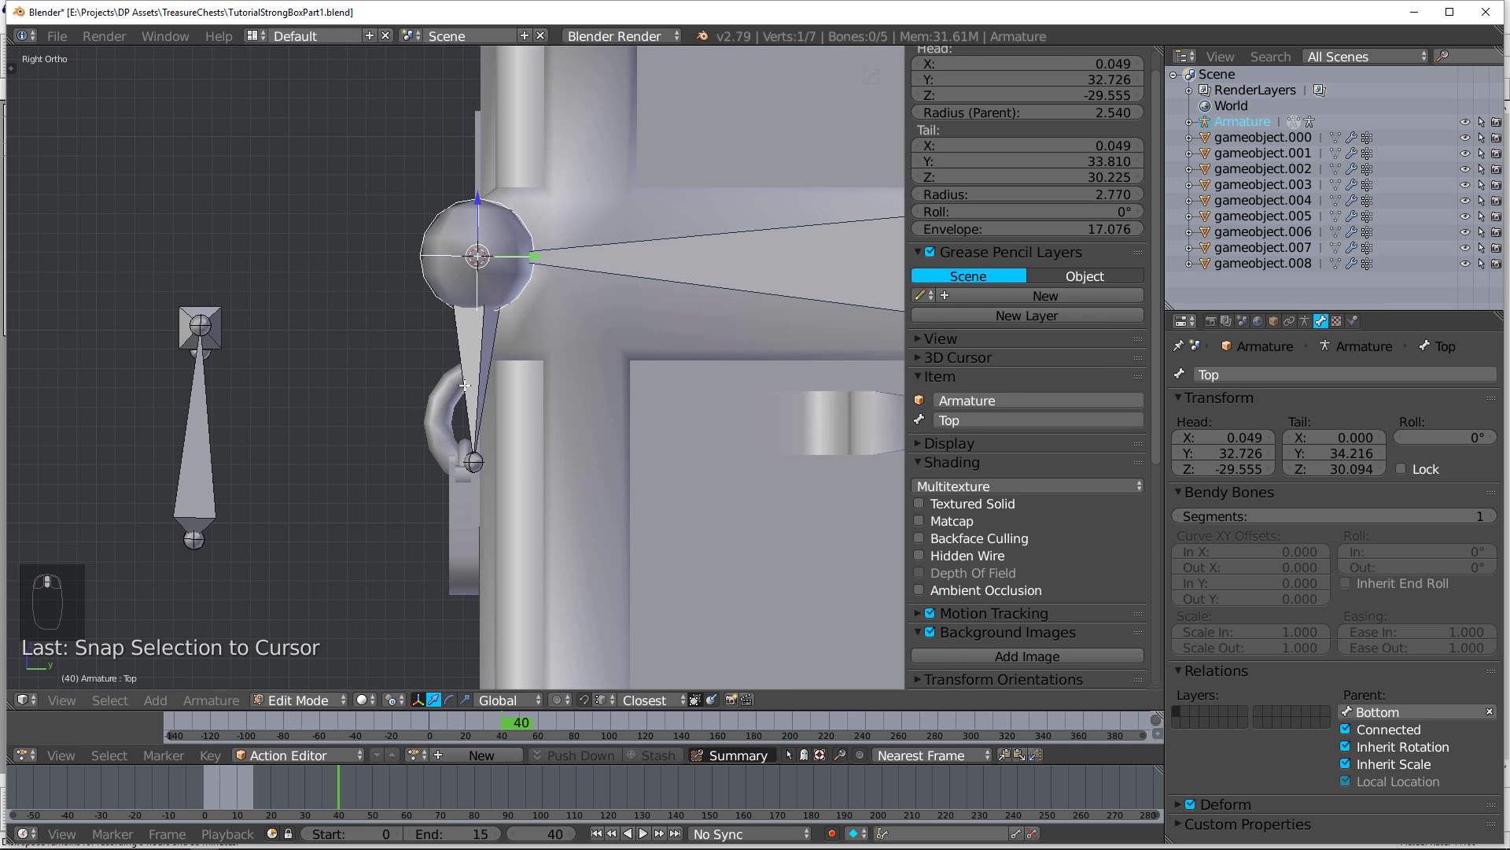
Step: Switch back to the chest mesh in Edit Mode and display its vertex groups
key(Tab)
right_click(464, 507)
key(Tab)
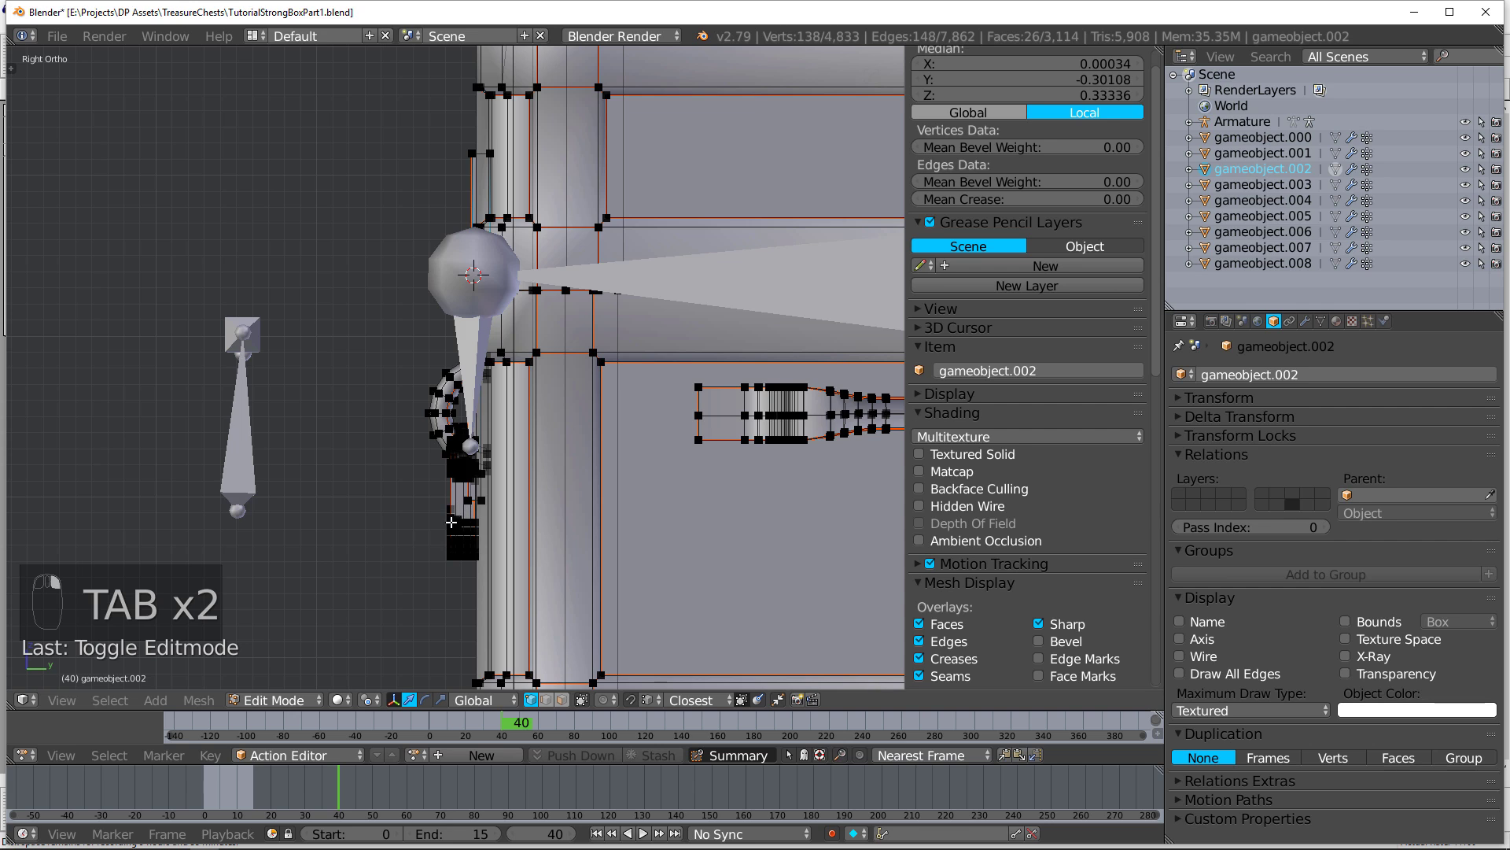
click(1320, 321)
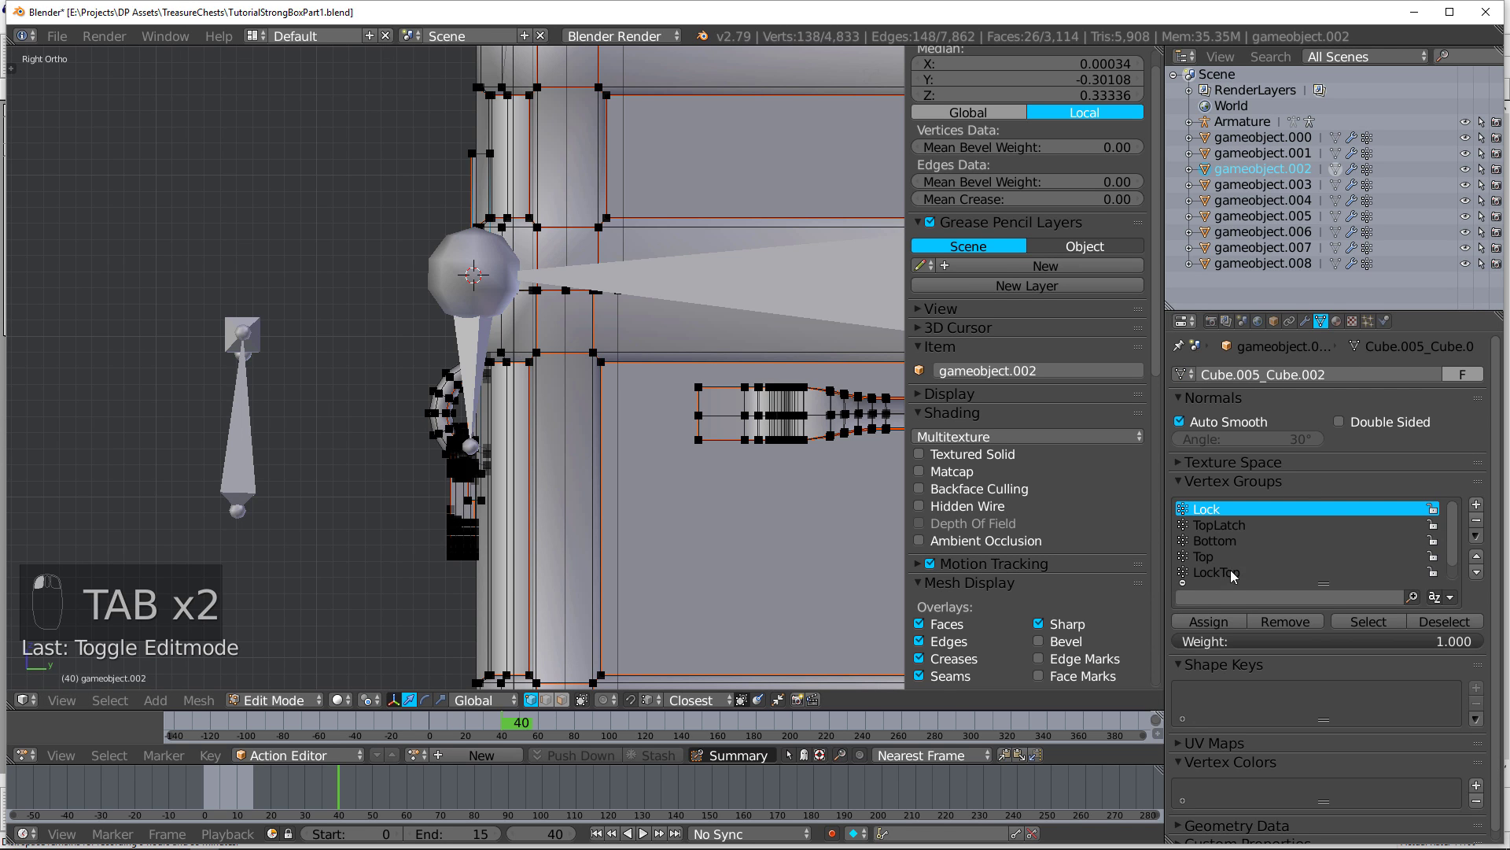
Step: Try to snap the 3D cursor to the Lock vertex group without clearing the existing selection
click(1365, 621)
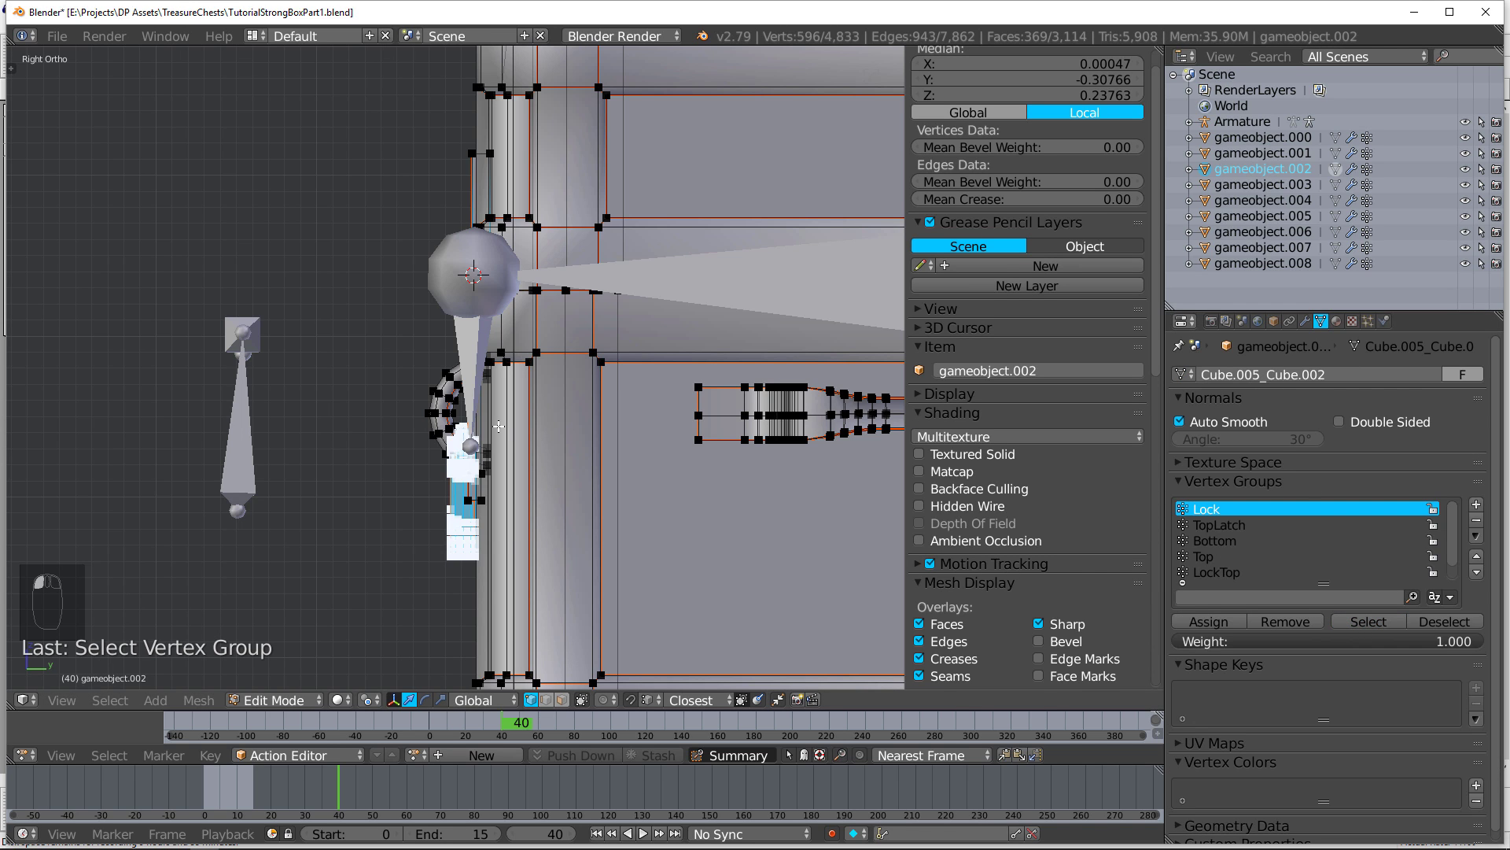
key(shift+s)
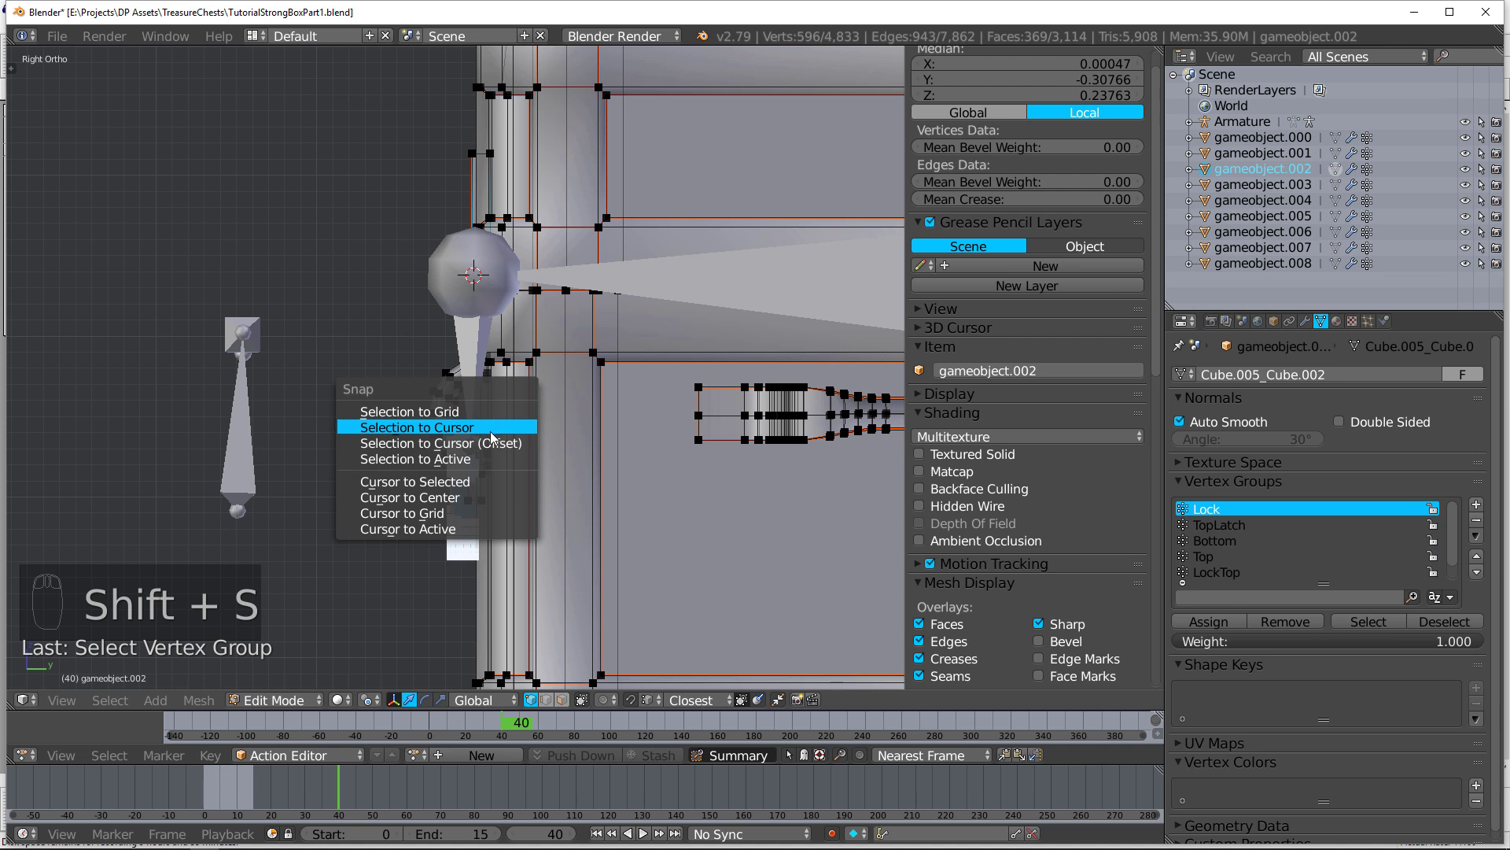
click(460, 481)
key(Tab)
mouse_move(428, 464)
middle_down()
mouse_move(462, 462)
mouse_move(403, 455)
middle_up()
key(Tab)
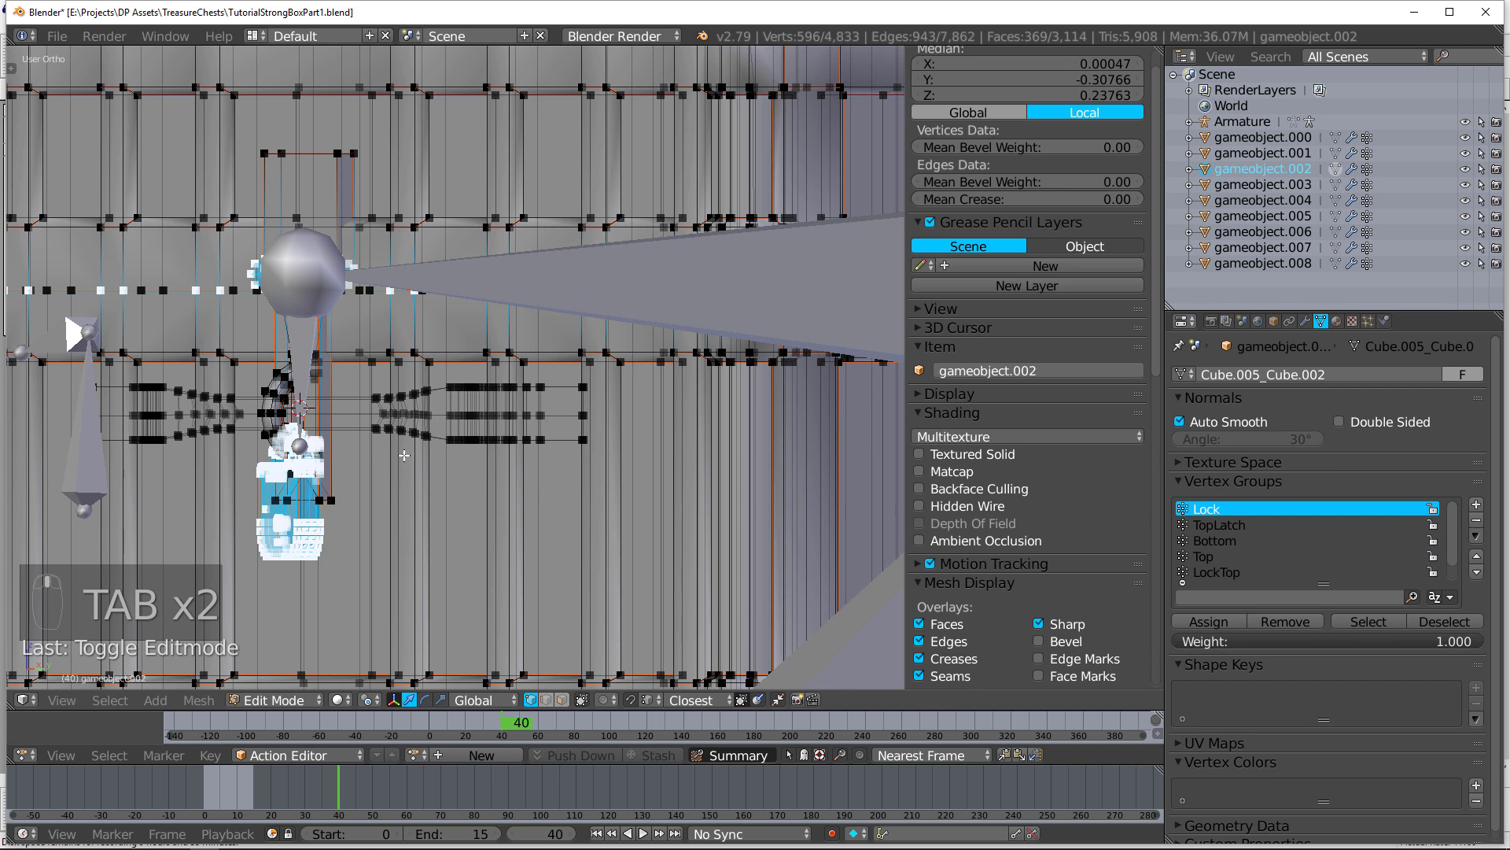
Step: Deselect everything, select only the Lock vertex group, and snap the 3D cursor to it
key(a)
key(a)
key(a)
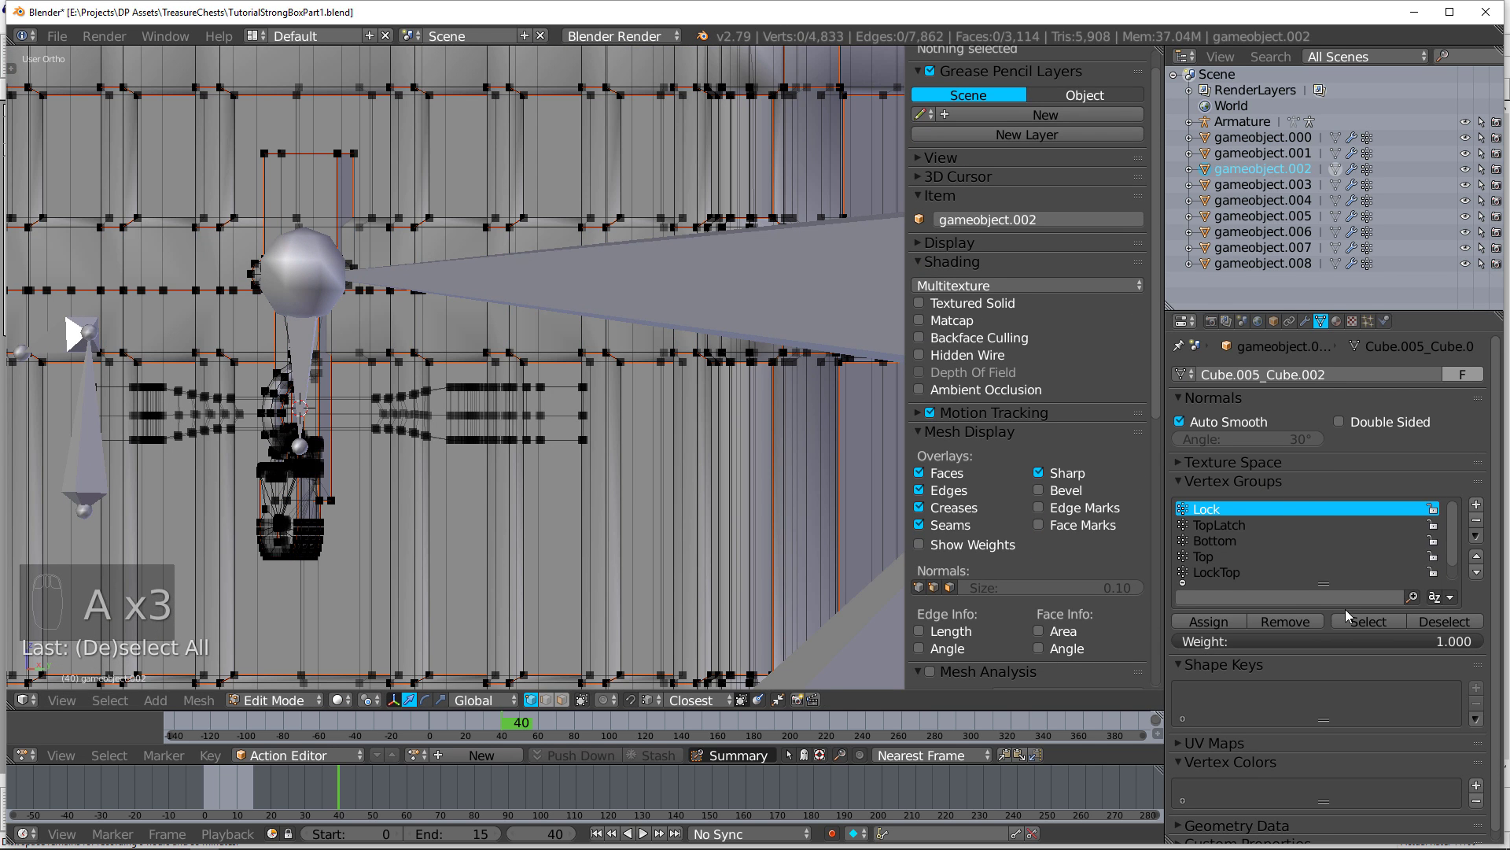
click(1357, 621)
key(shift+s)
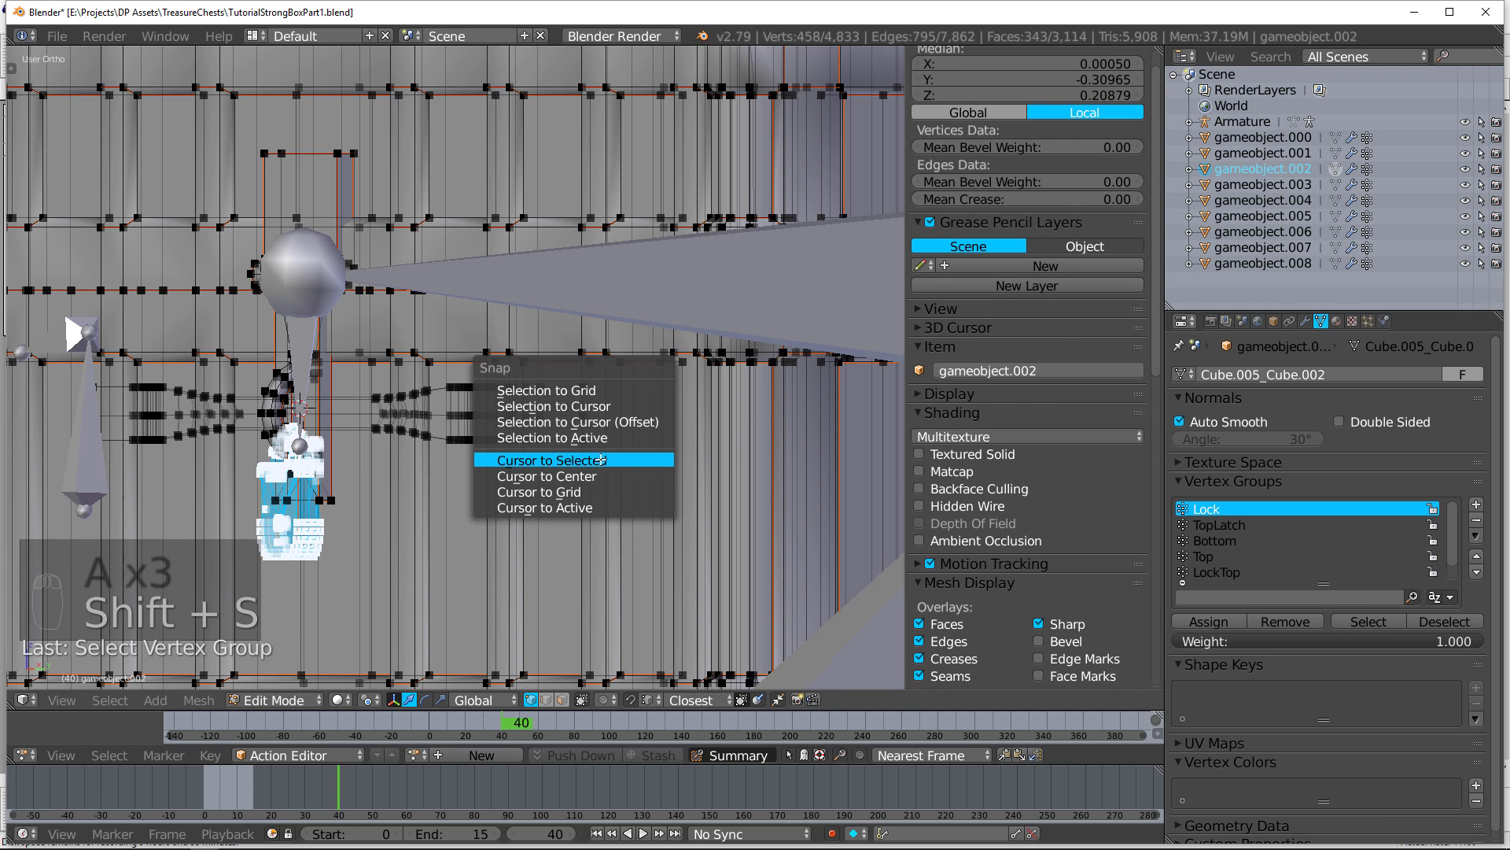
click(601, 460)
key(Tab)
Step: In the armature's Edit Mode, select the LockBottom bone and snap it to the 3D cursor
right_click(91, 417)
key(Tab)
right_click(87, 440)
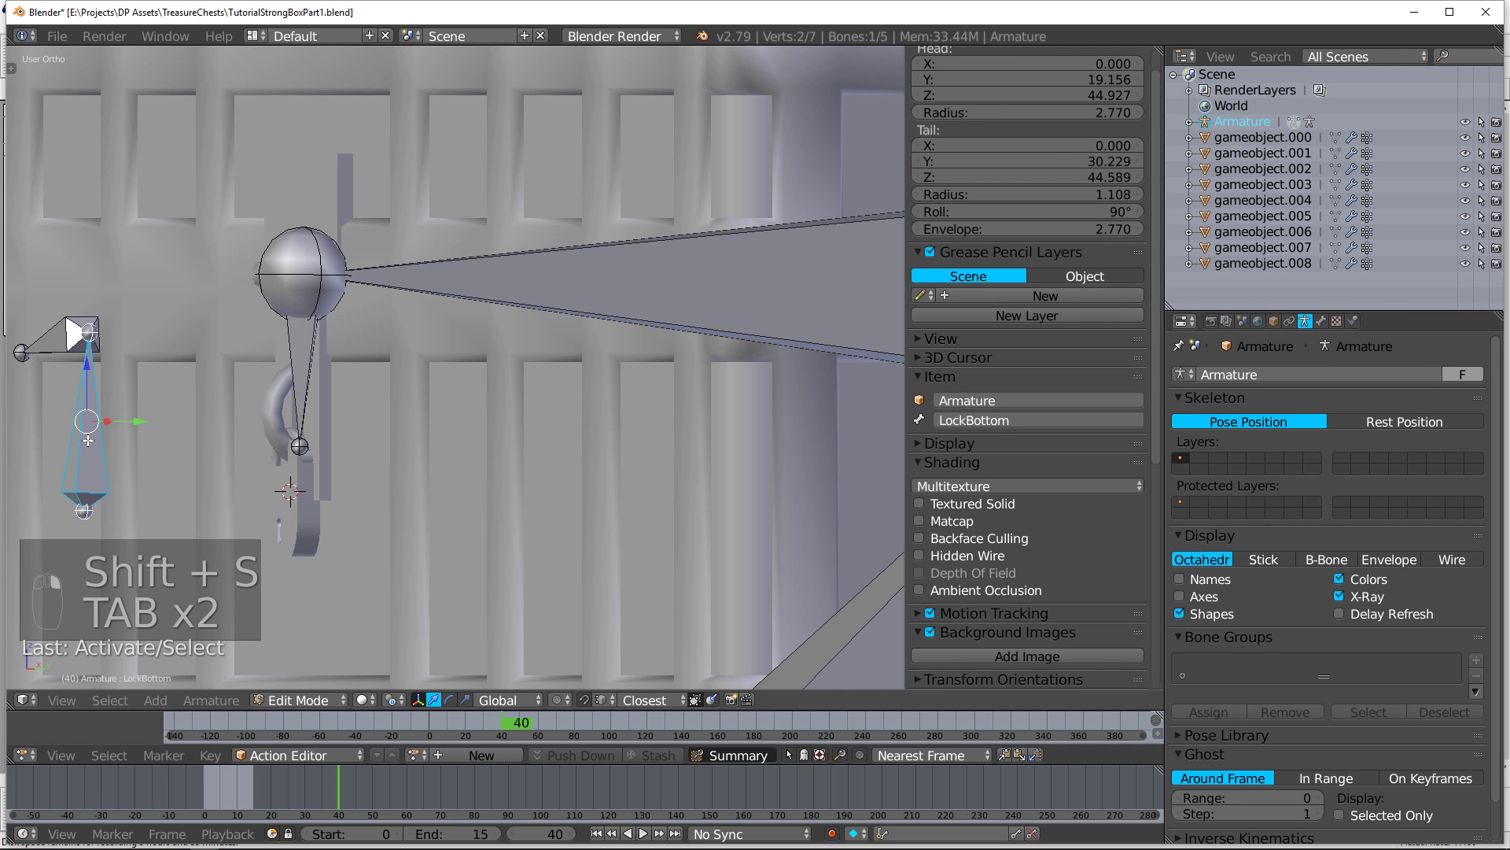
key(shift+s)
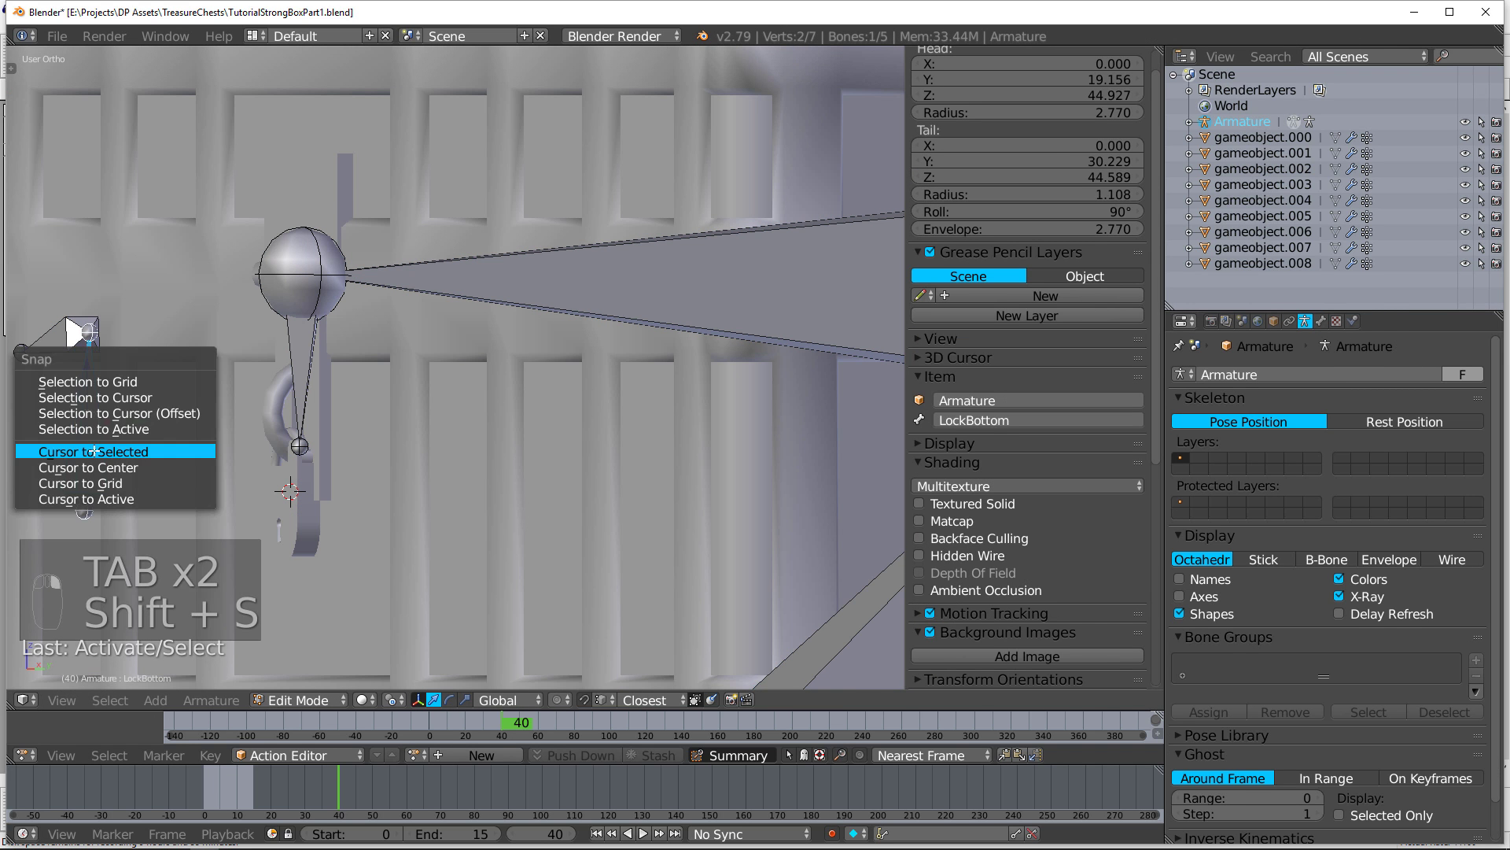
click(144, 460)
key(shift+s)
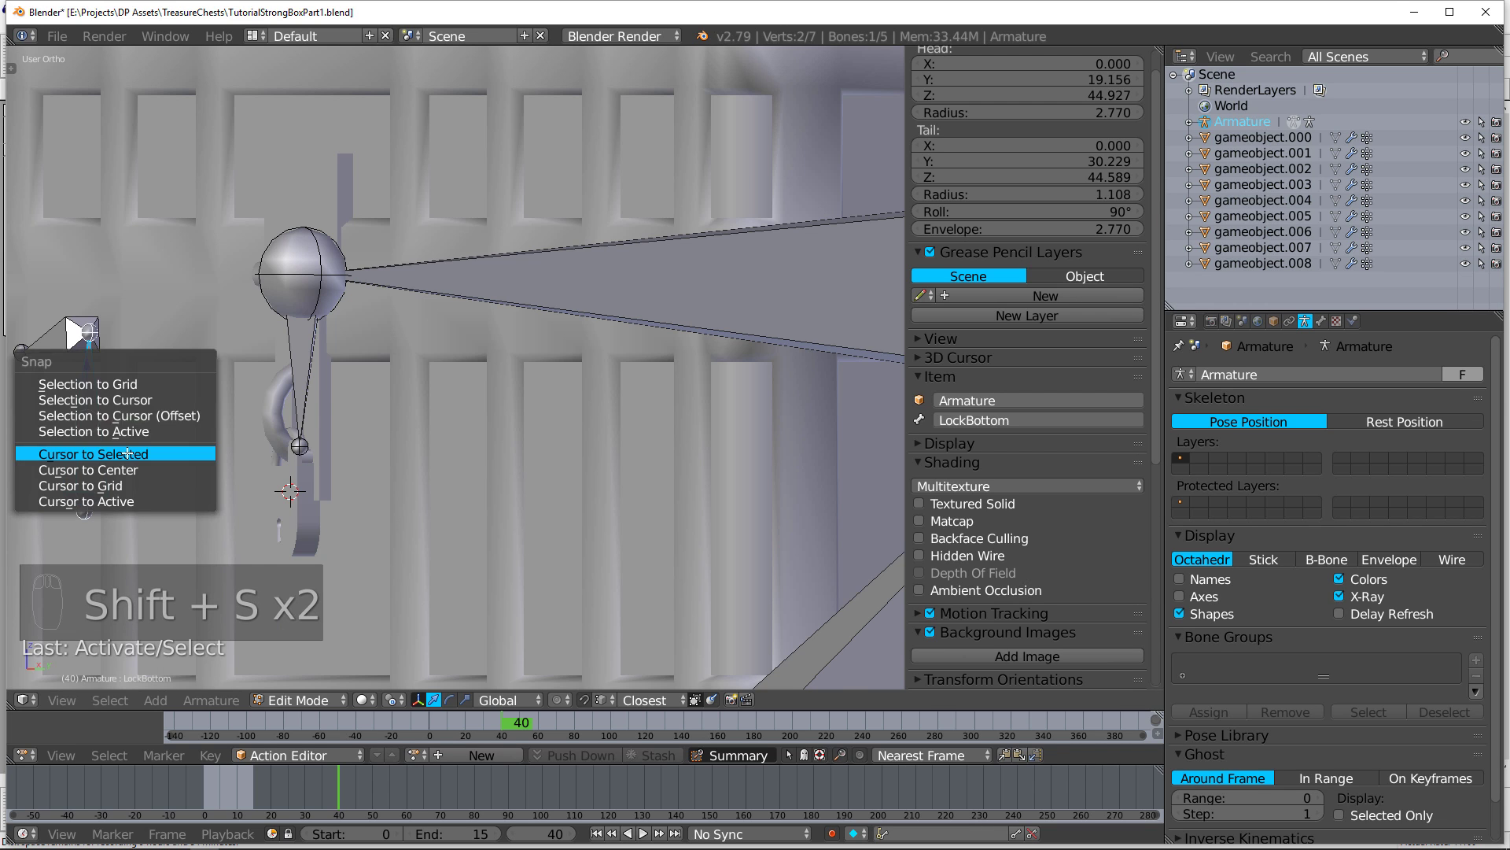
click(135, 401)
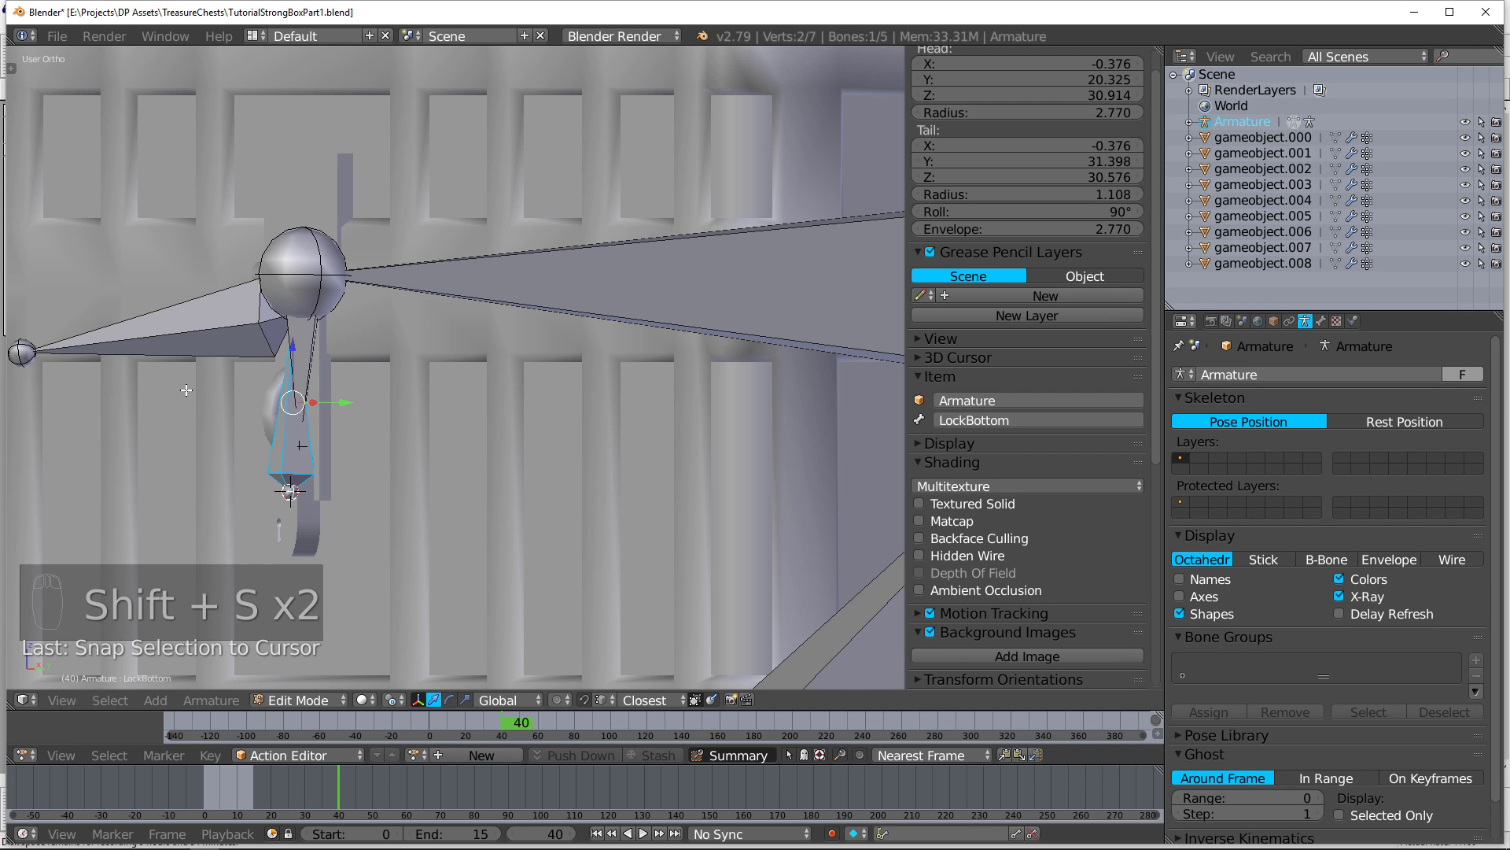
Step: Lower the tail joint of the LockBottom bone along the global Z axis to the top of the lock
middle_drag(186, 389, 264, 388)
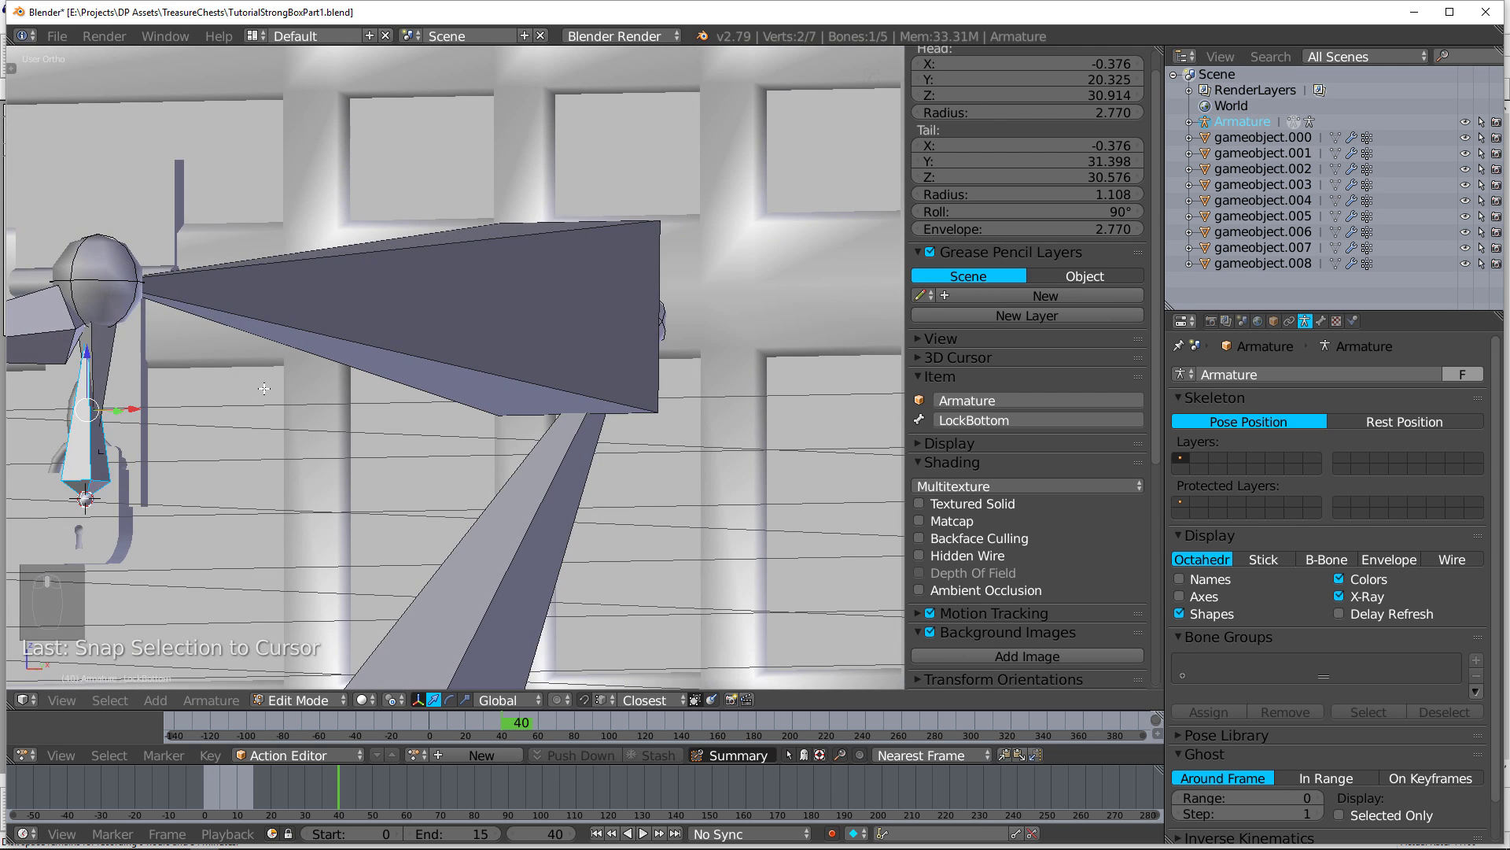
key(KP_1)
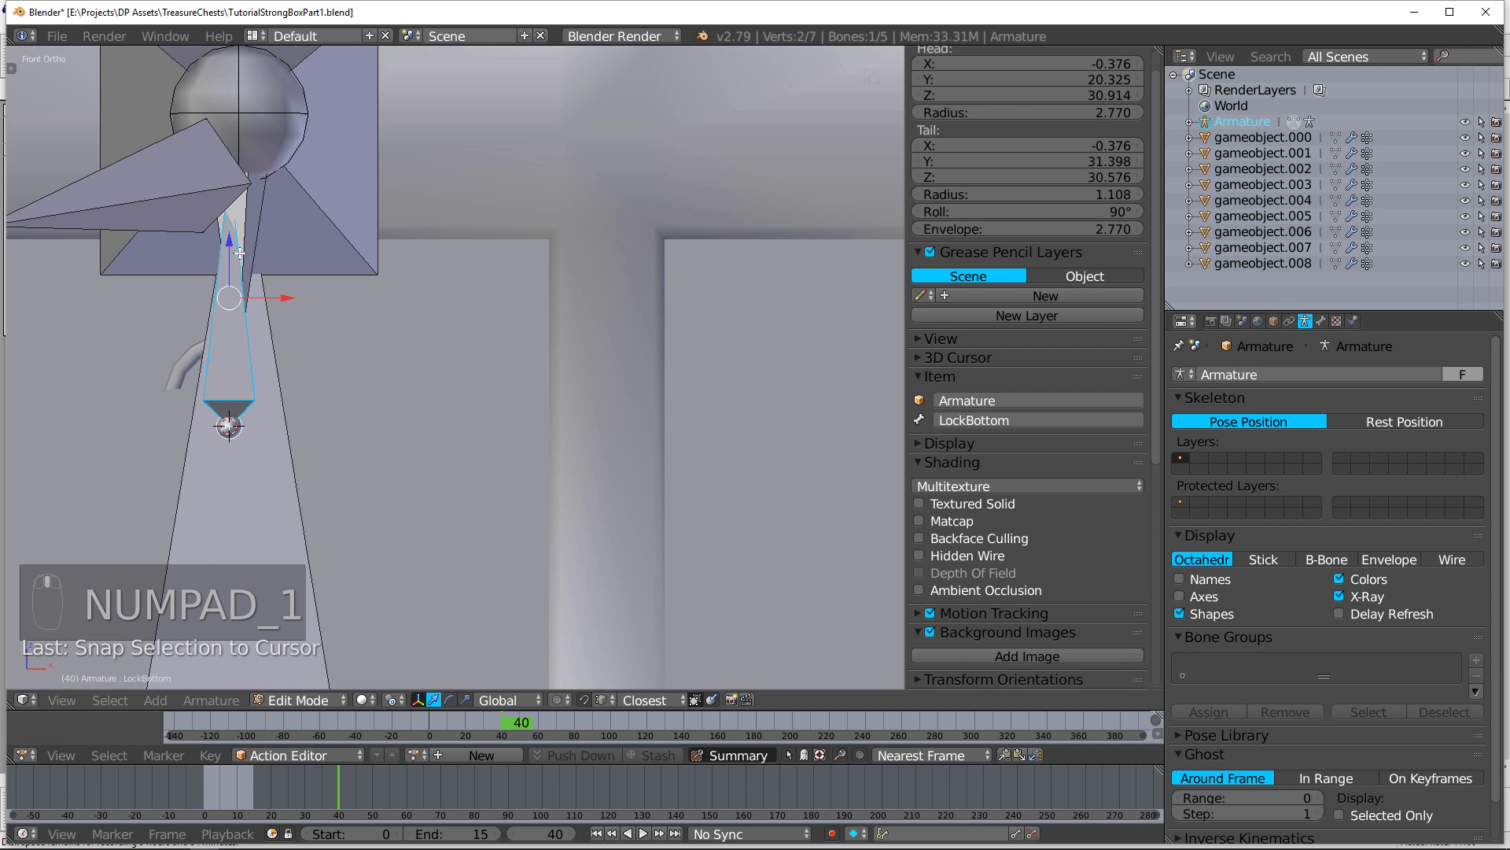
right_click(239, 185)
middle_drag(239, 185, 332, 145)
key(g)
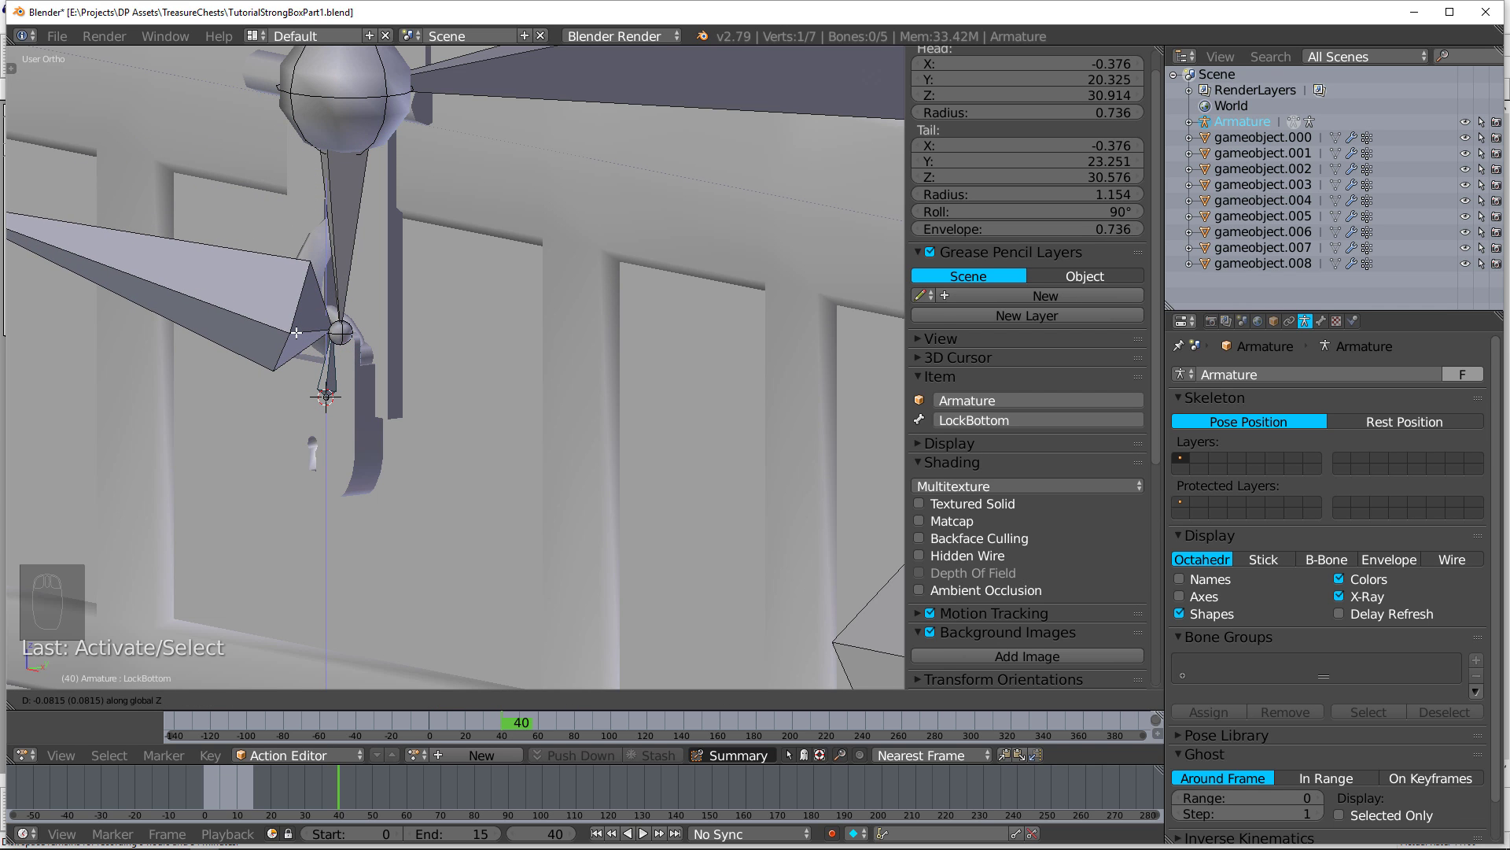
click(296, 336)
middle_drag(296, 336, 288, 351)
Step: Return to the chest mesh in Edit Mode and clear its vertex selection
key(Tab)
right_click(245, 376)
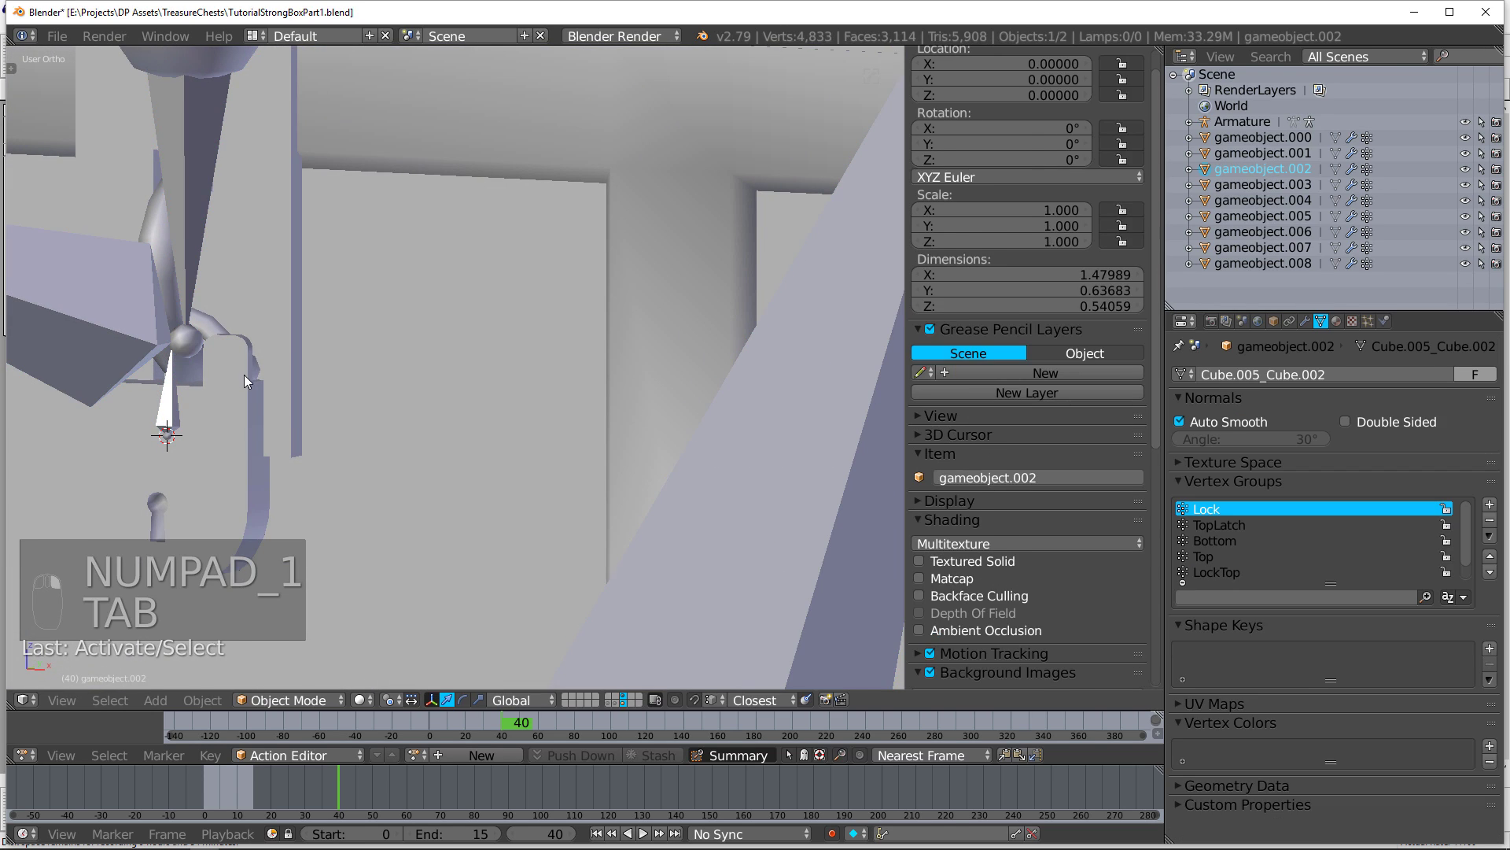
key(Tab)
key(a)
key(a)
key(a)
Step: Select the two edge loops of the round pin at the top of the lock and snap the 3D cursor to them
scroll(195, 388, up, 4)
shift+middle_drag(196, 388, 609, 281)
scroll(609, 282, up, 3)
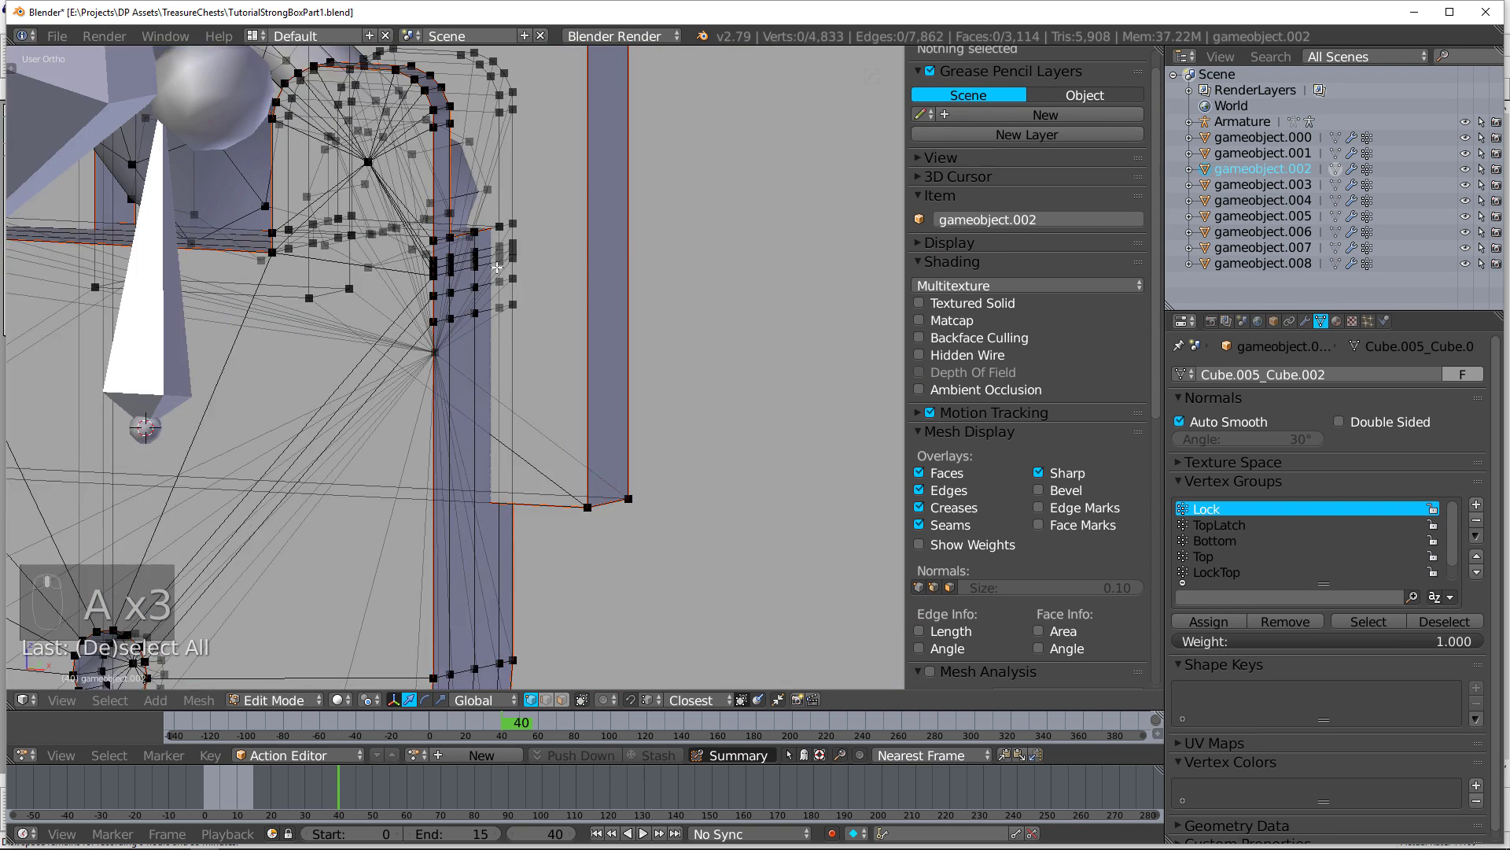
scroll(598, 236, up, 2)
shift+middle_drag(551, 118, 600, 265)
right_click(649, 243)
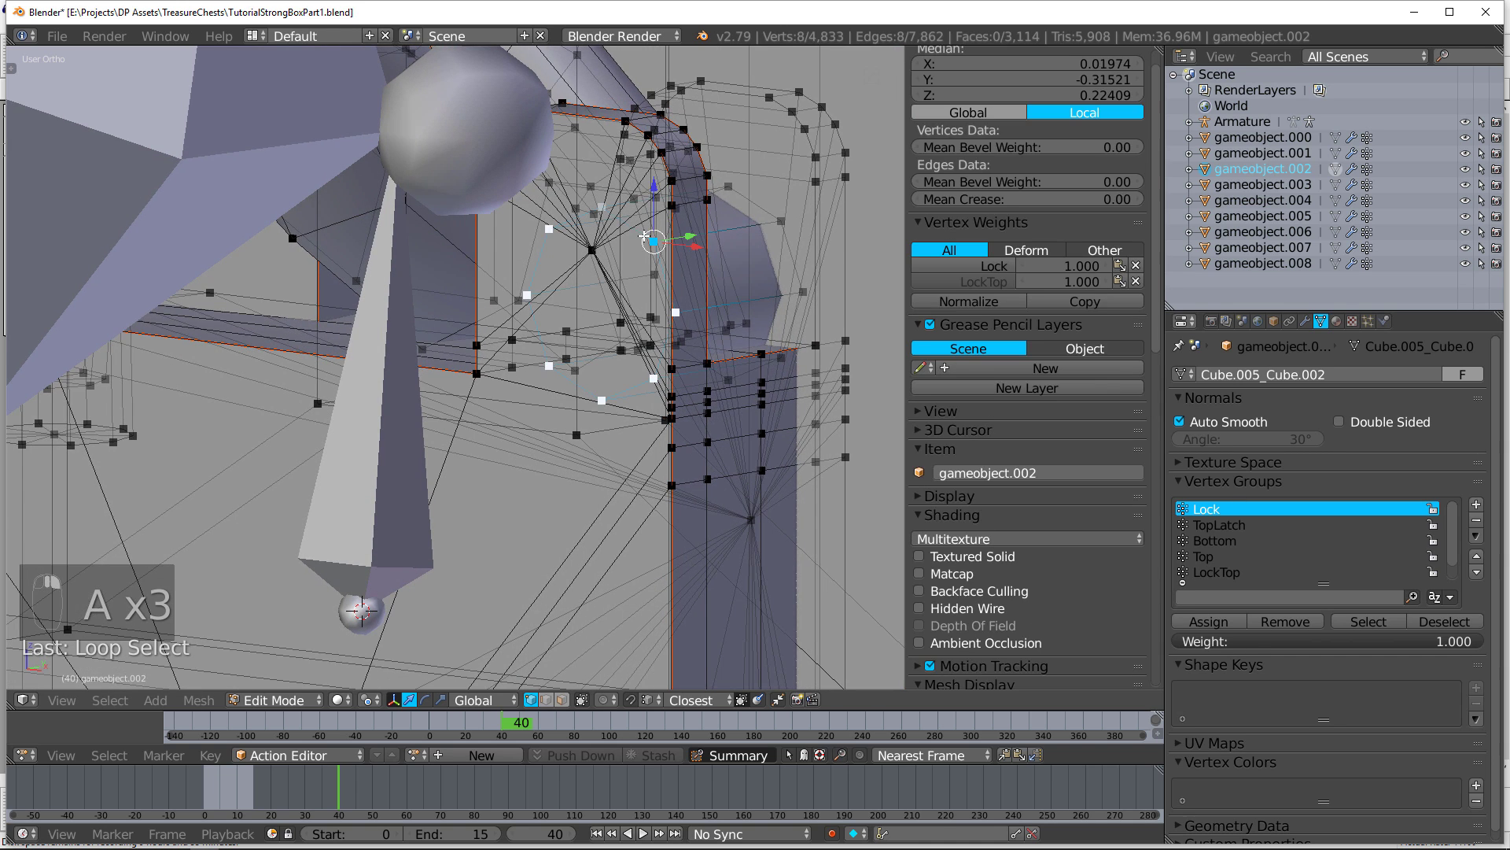
alt+right_click(757, 220)
middle_drag(765, 206, 760, 209)
key(shift+s)
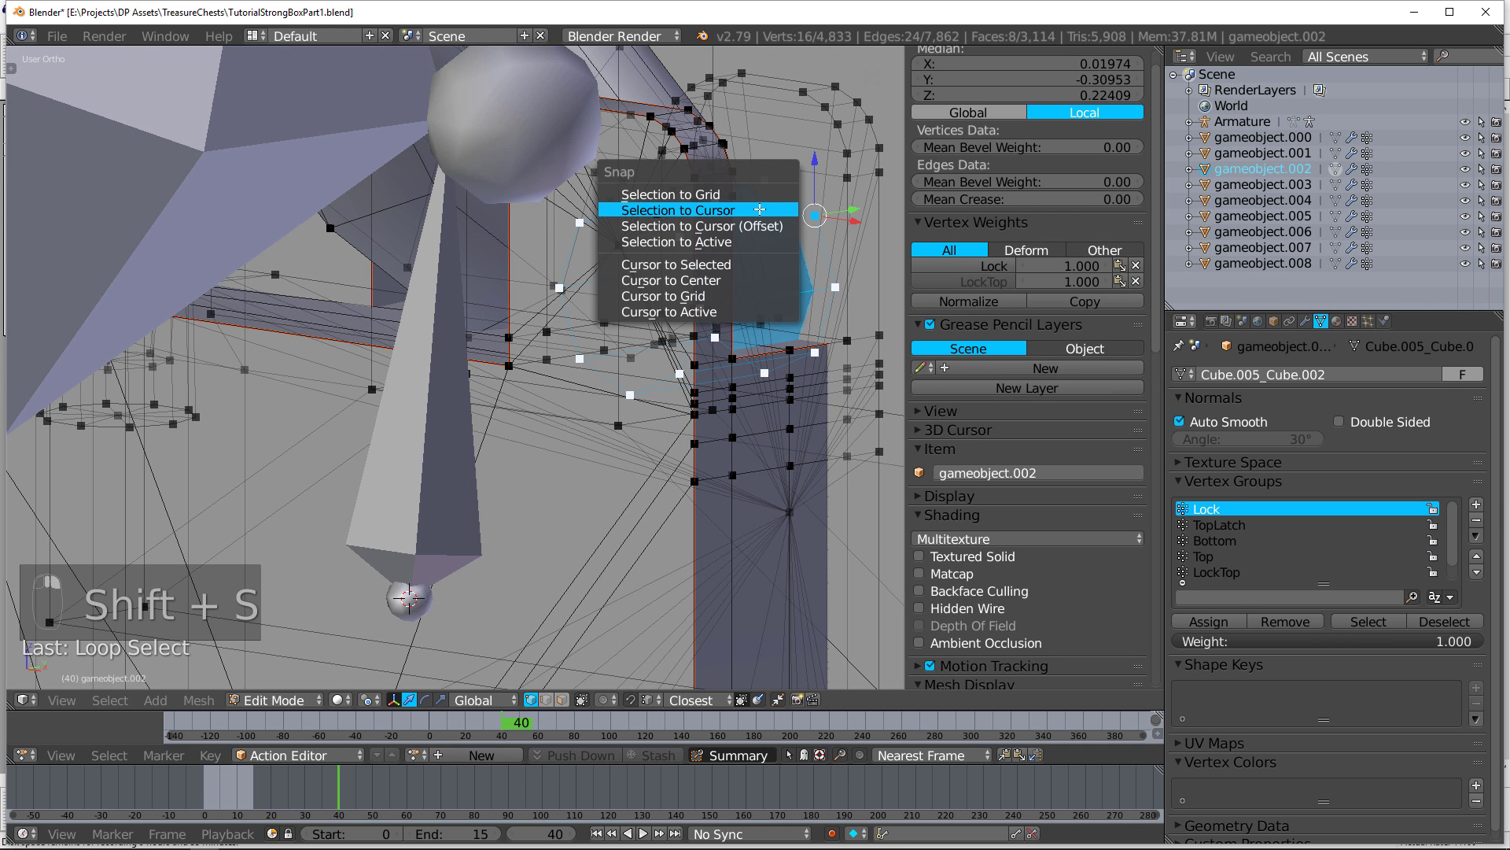
click(718, 265)
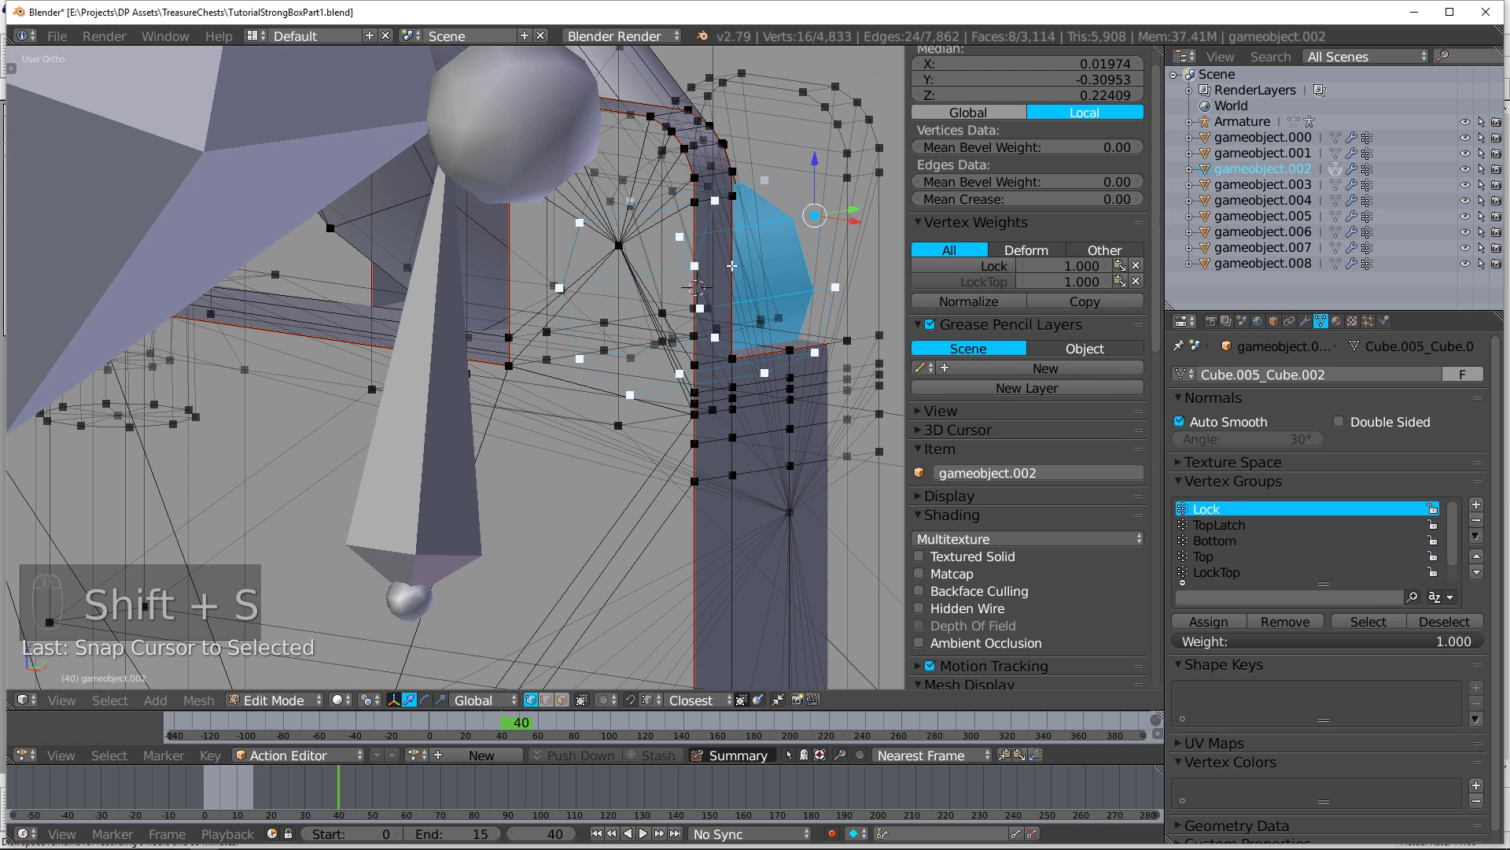
middle_drag(731, 266, 710, 274)
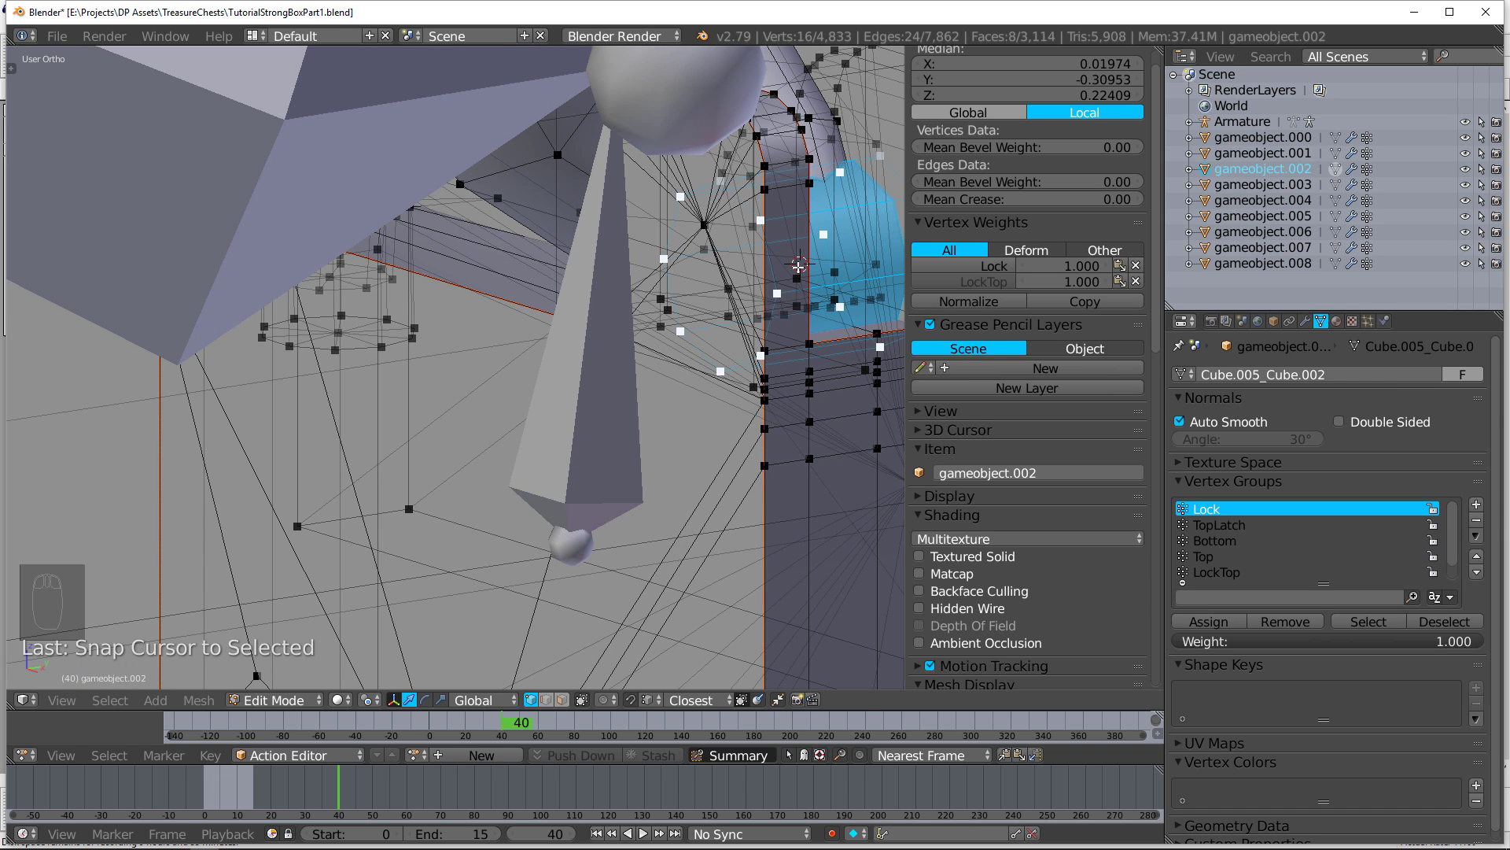
key(KP_3)
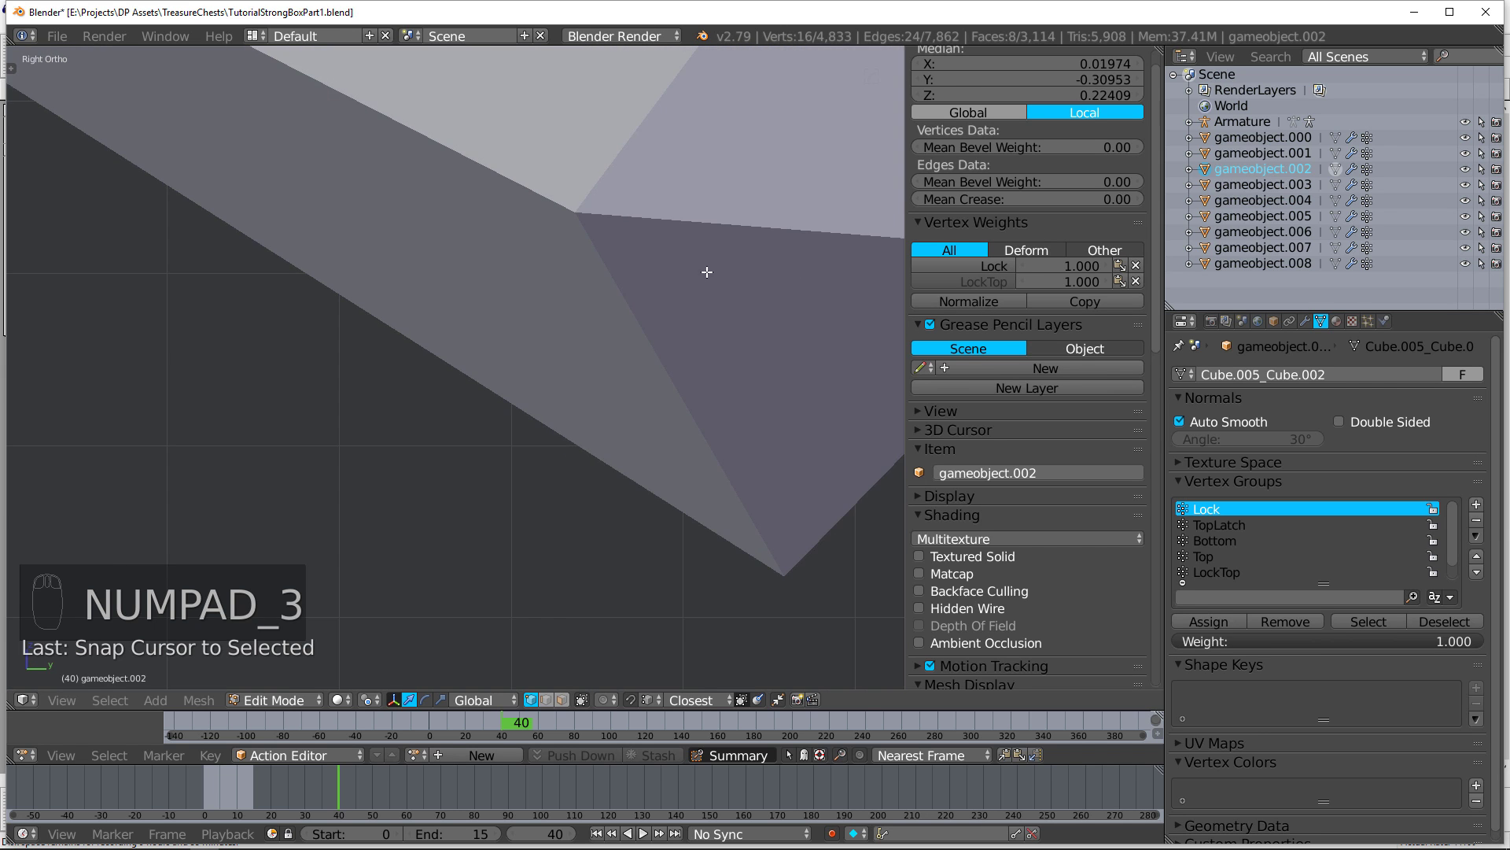
scroll(486, 354, up, 4)
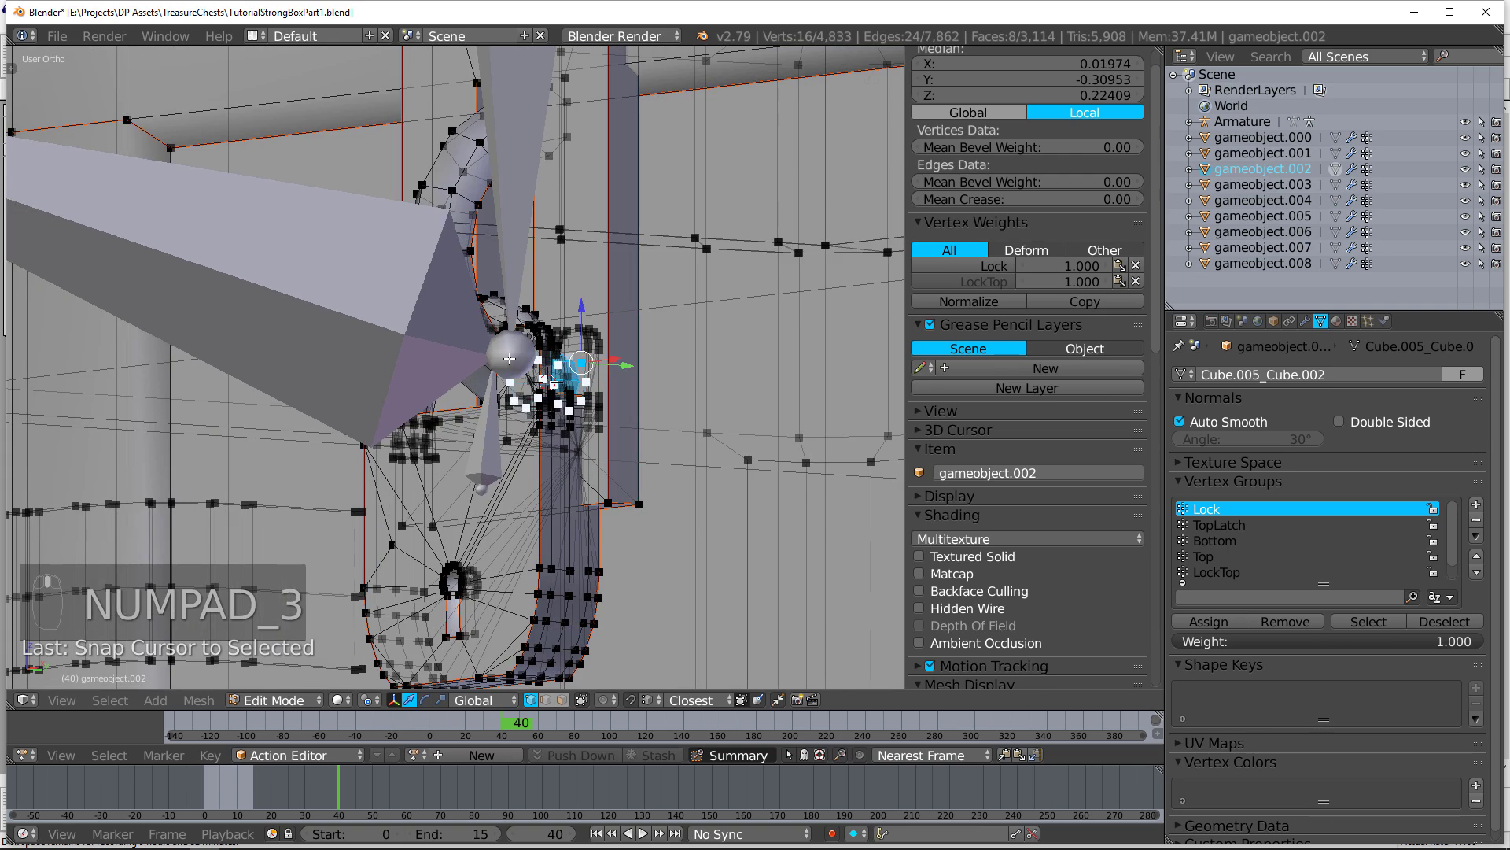
Step: Back in the armature's Edit Mode, snap the tail joint of the LockBottom bone to the 3D cursor at the lock's pin
right_click(510, 358)
scroll(515, 342, up, 6)
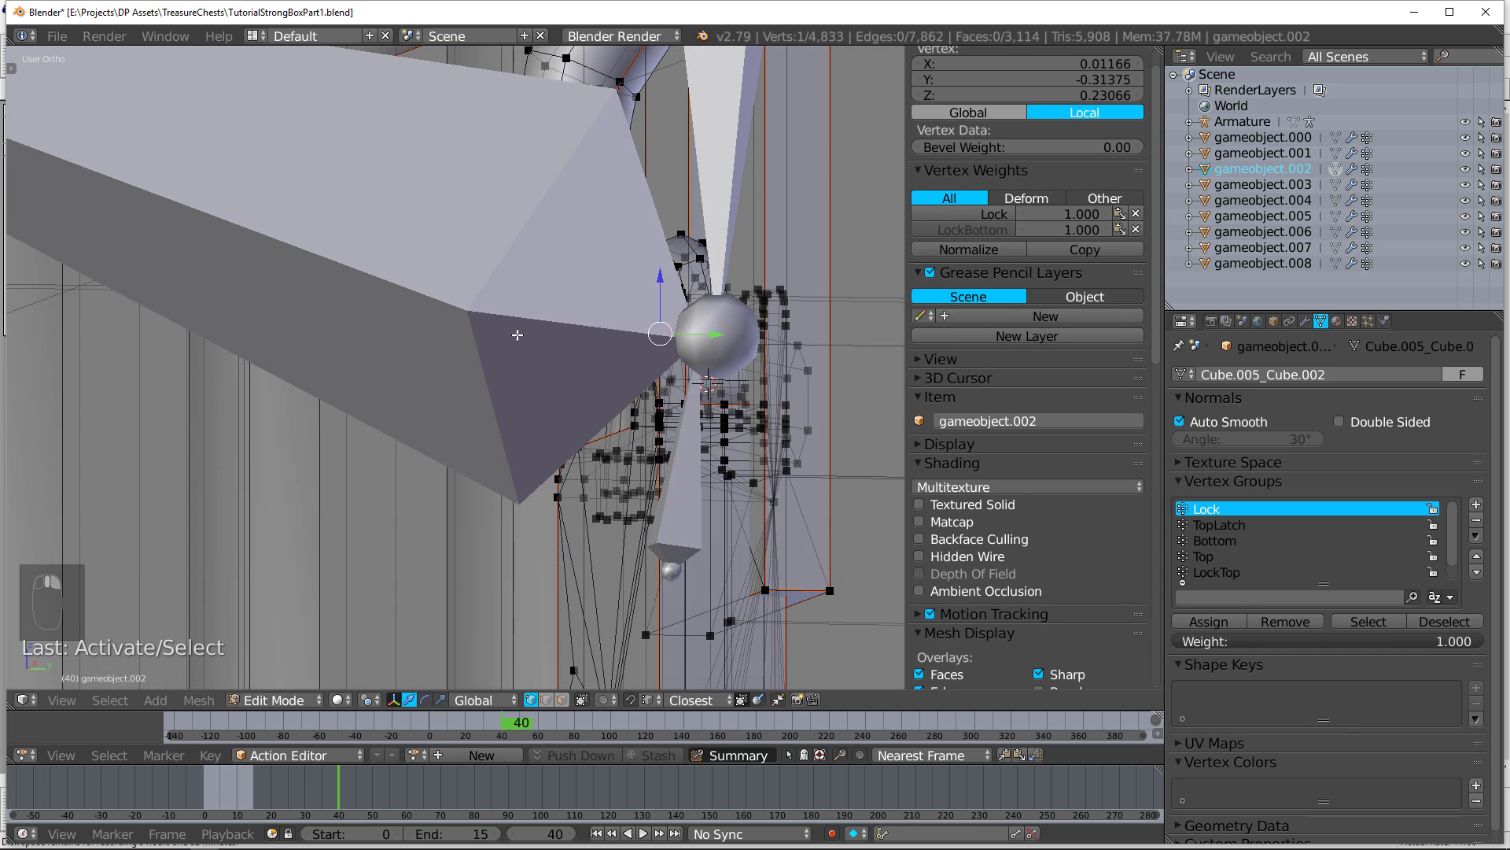
key(Tab)
right_click(566, 343)
key(Tab)
scroll(573, 358, up, 3)
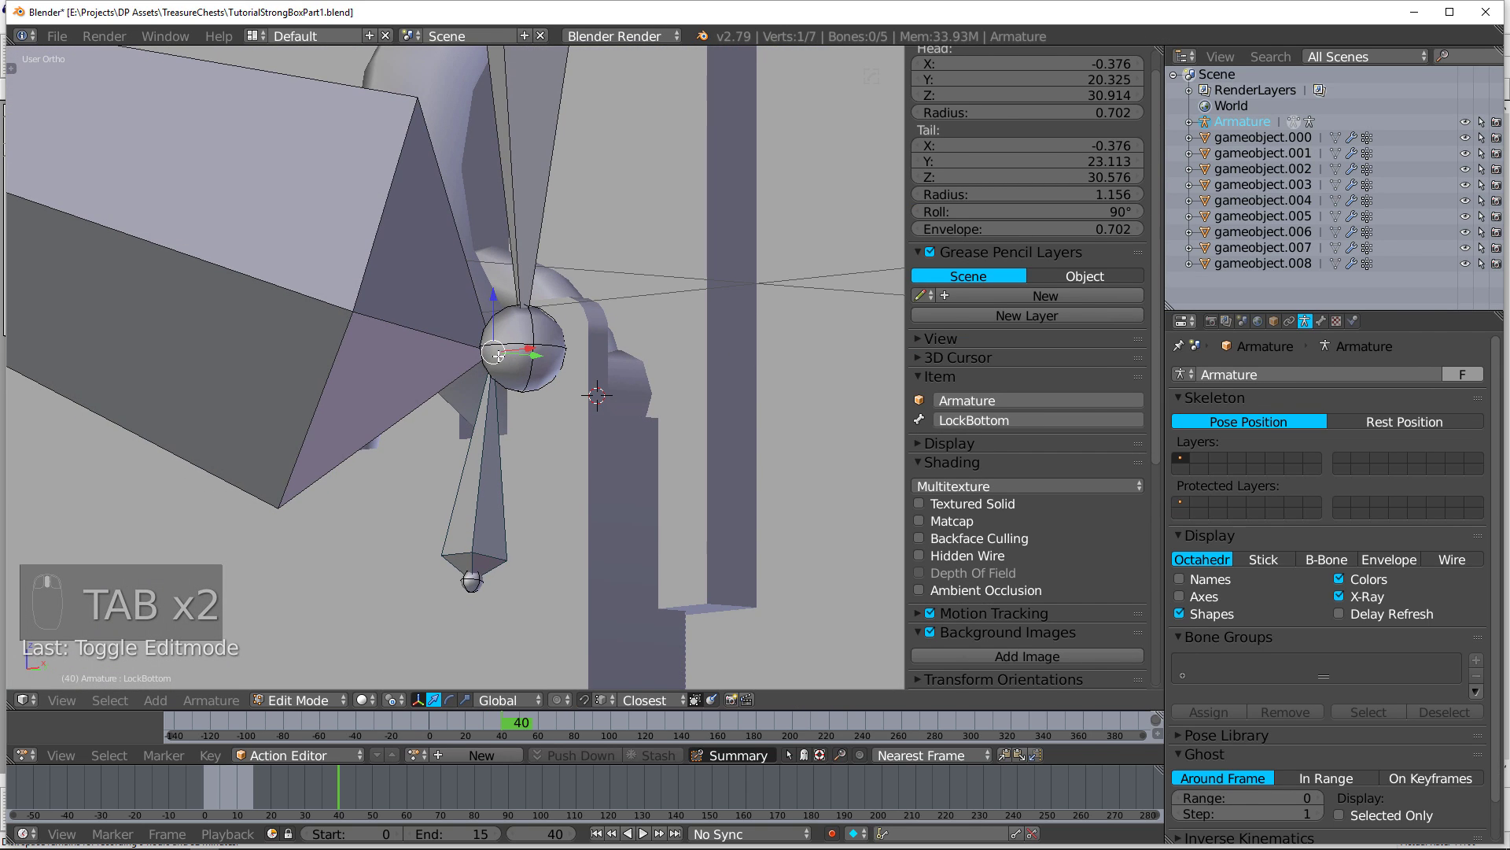
key(g)
click(431, 366)
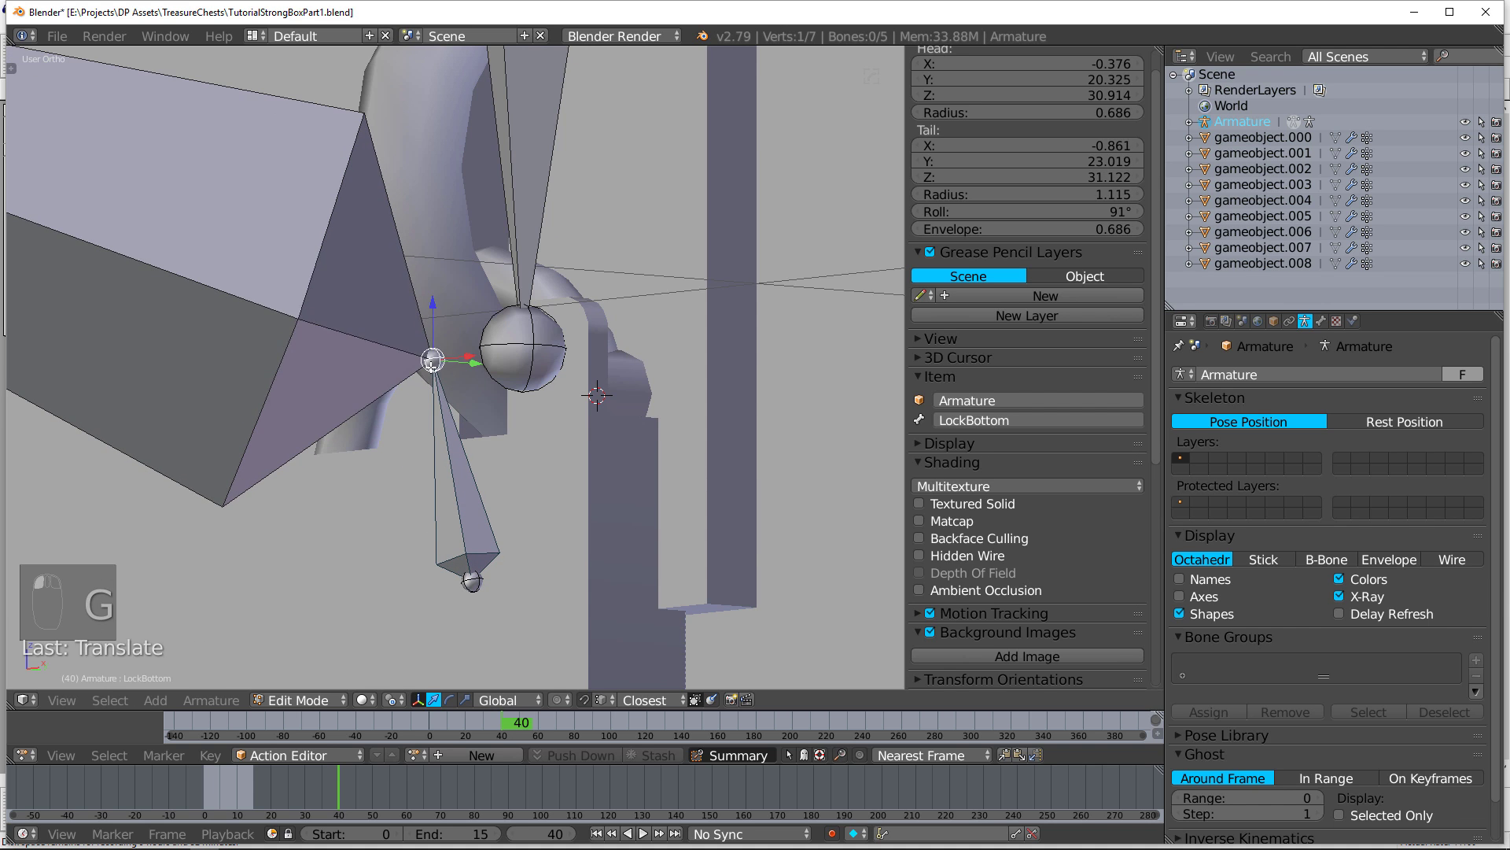
key(shift+s)
click(376, 315)
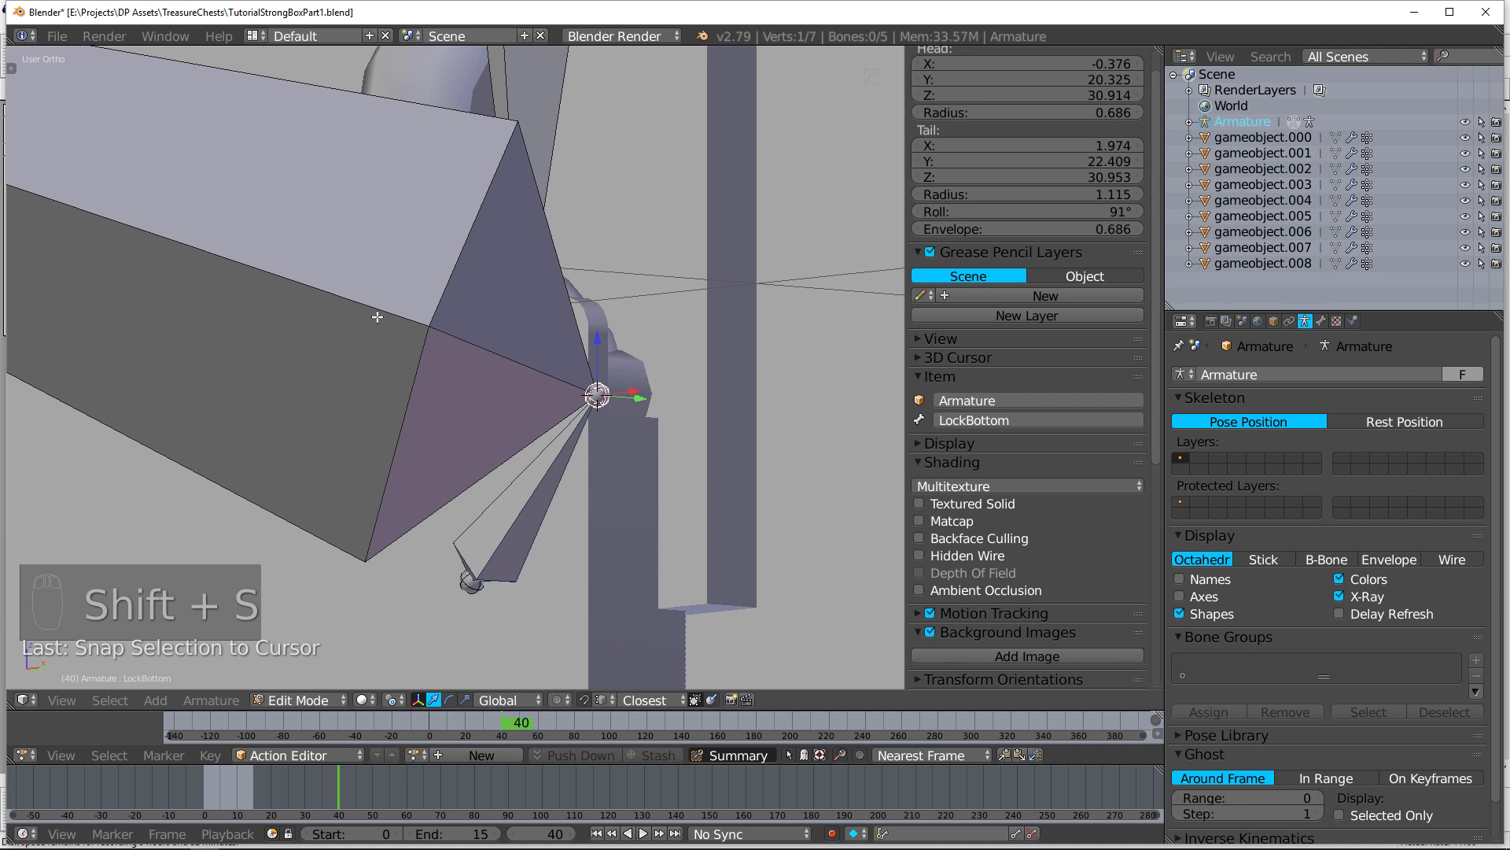
Step: Delete the oversized bone extending from the tail joint of the LockBottom bone
right_click(351, 329)
key(Delete)
click(346, 327)
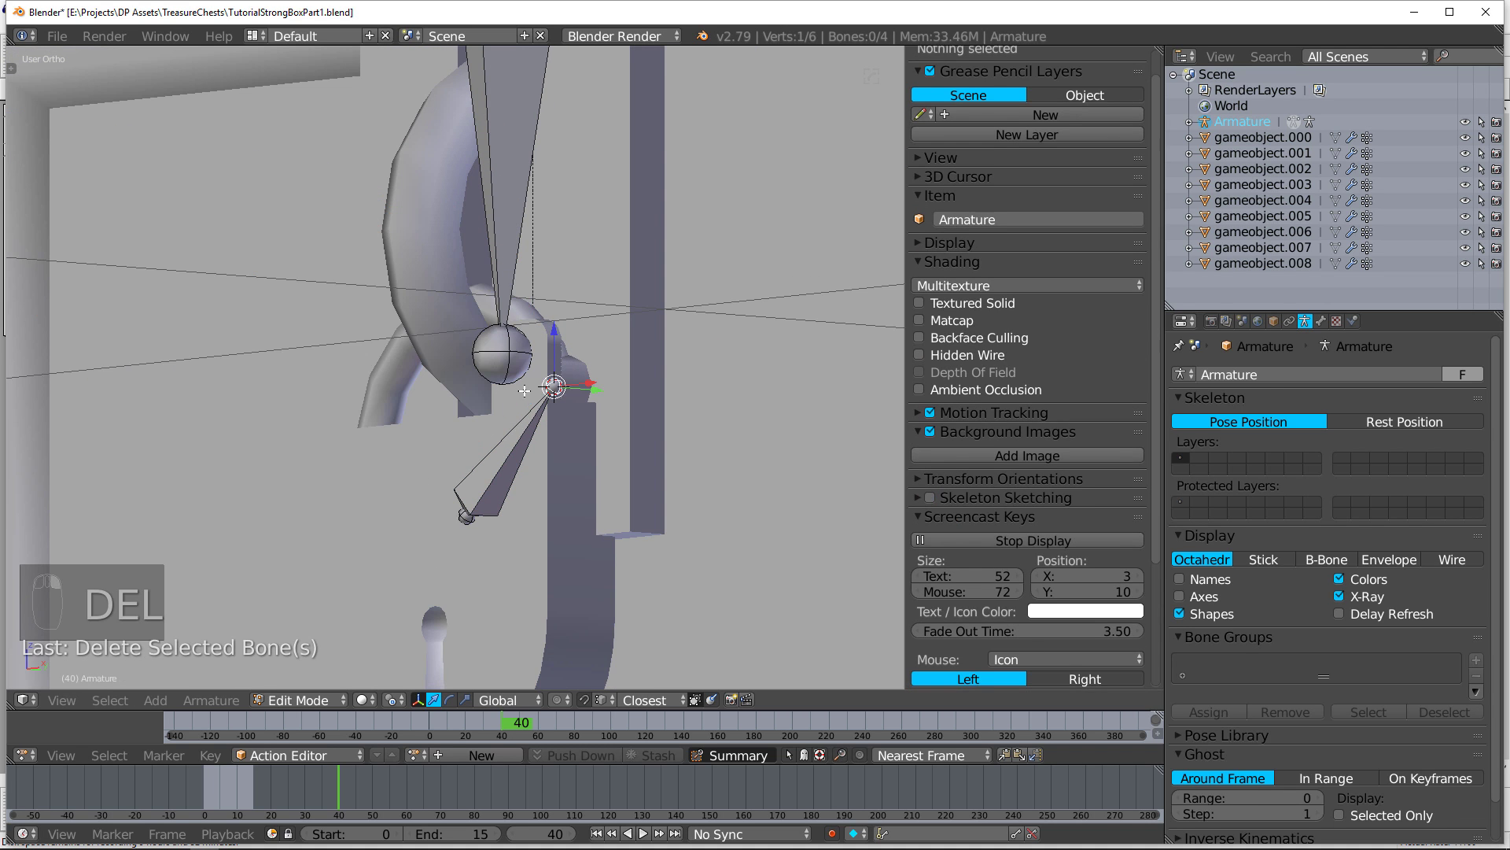
Step: In front view, extrude a bone about 4.8 units long from LockBottom's tail along the negative global X axis, towards the shackle's far end
right_click(554, 386)
key(KP_1)
key(e)
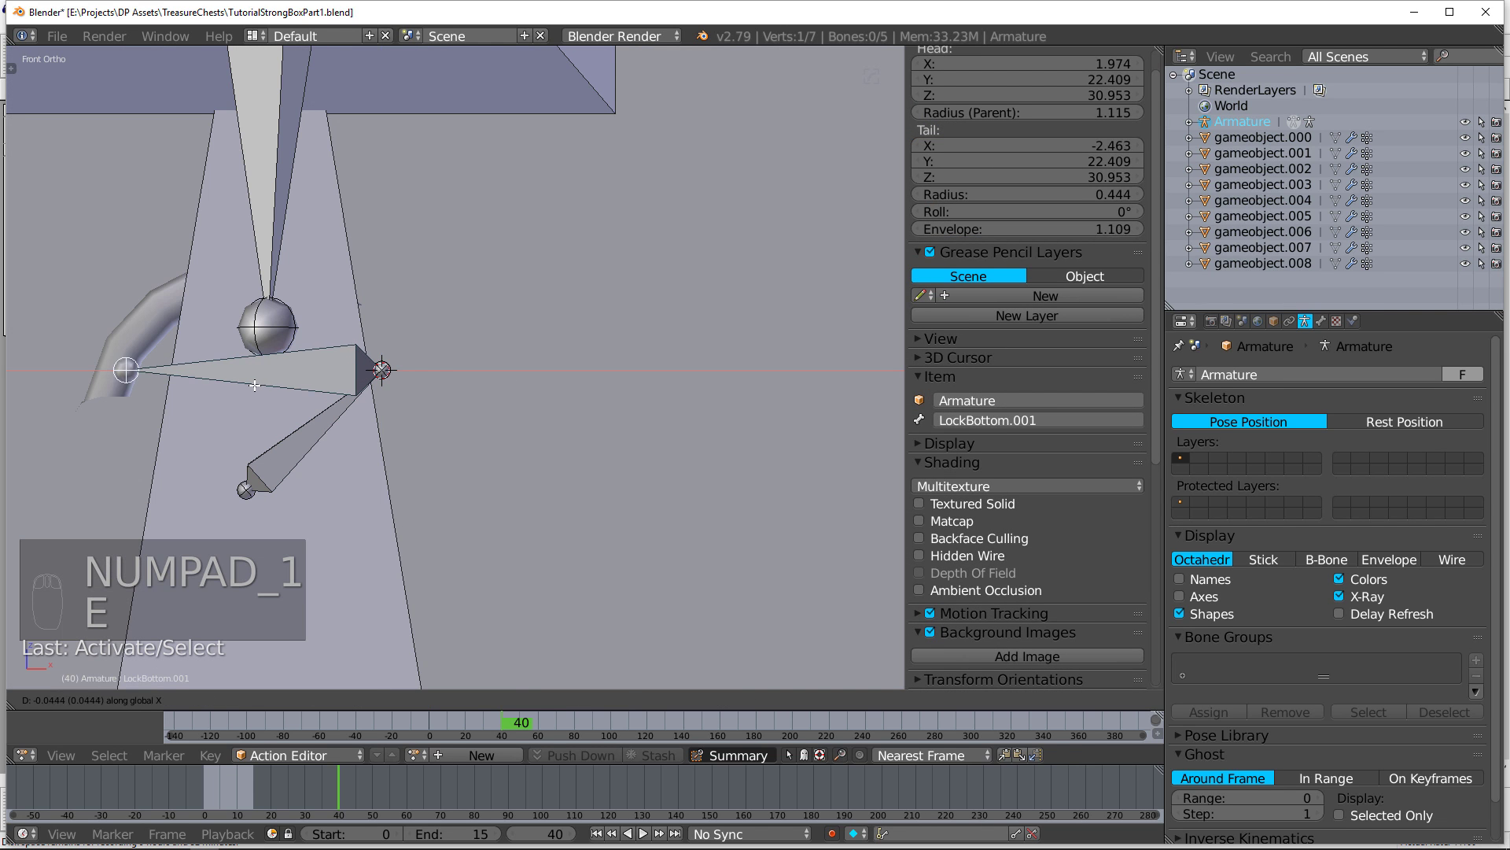
middle_click(240, 387)
click(240, 387)
right_click(240, 386)
Step: Rename the bone extruded from LockBottom's tail as LockTop
right_click(341, 372)
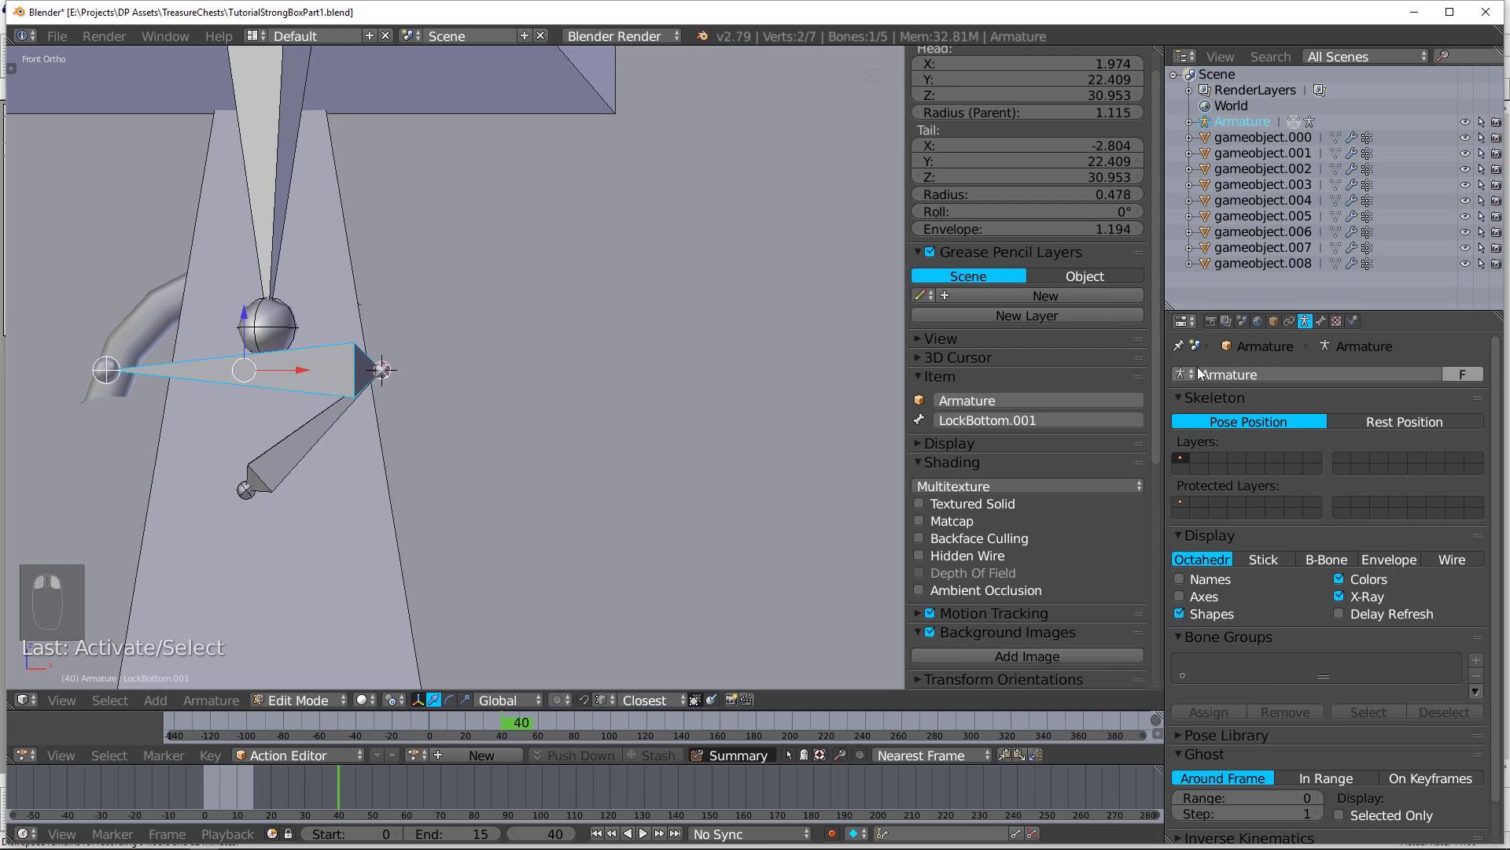
click(1322, 321)
click(1311, 373)
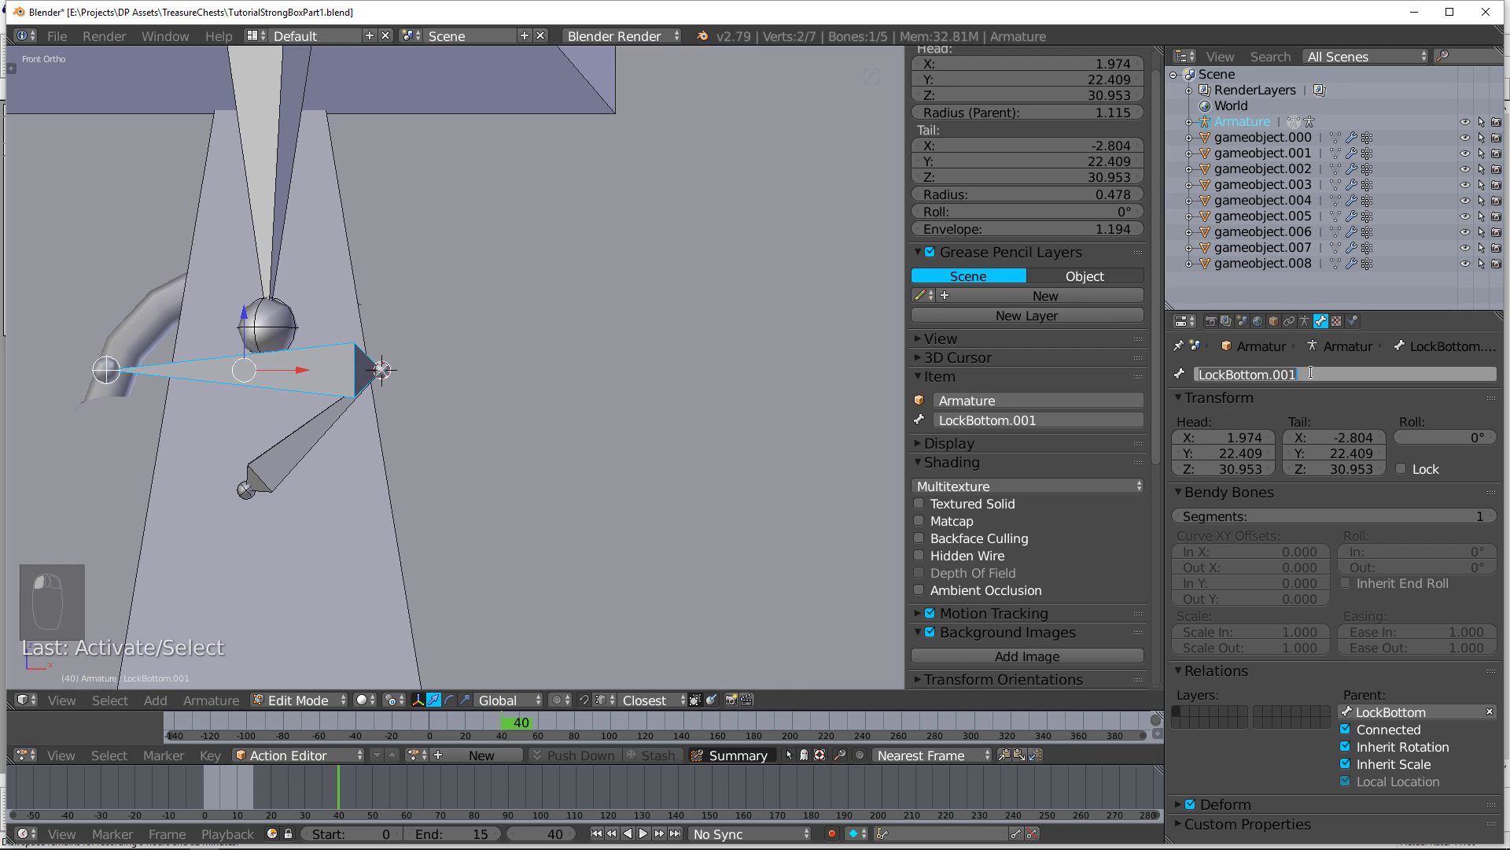
text(LockTop)
key(Return)
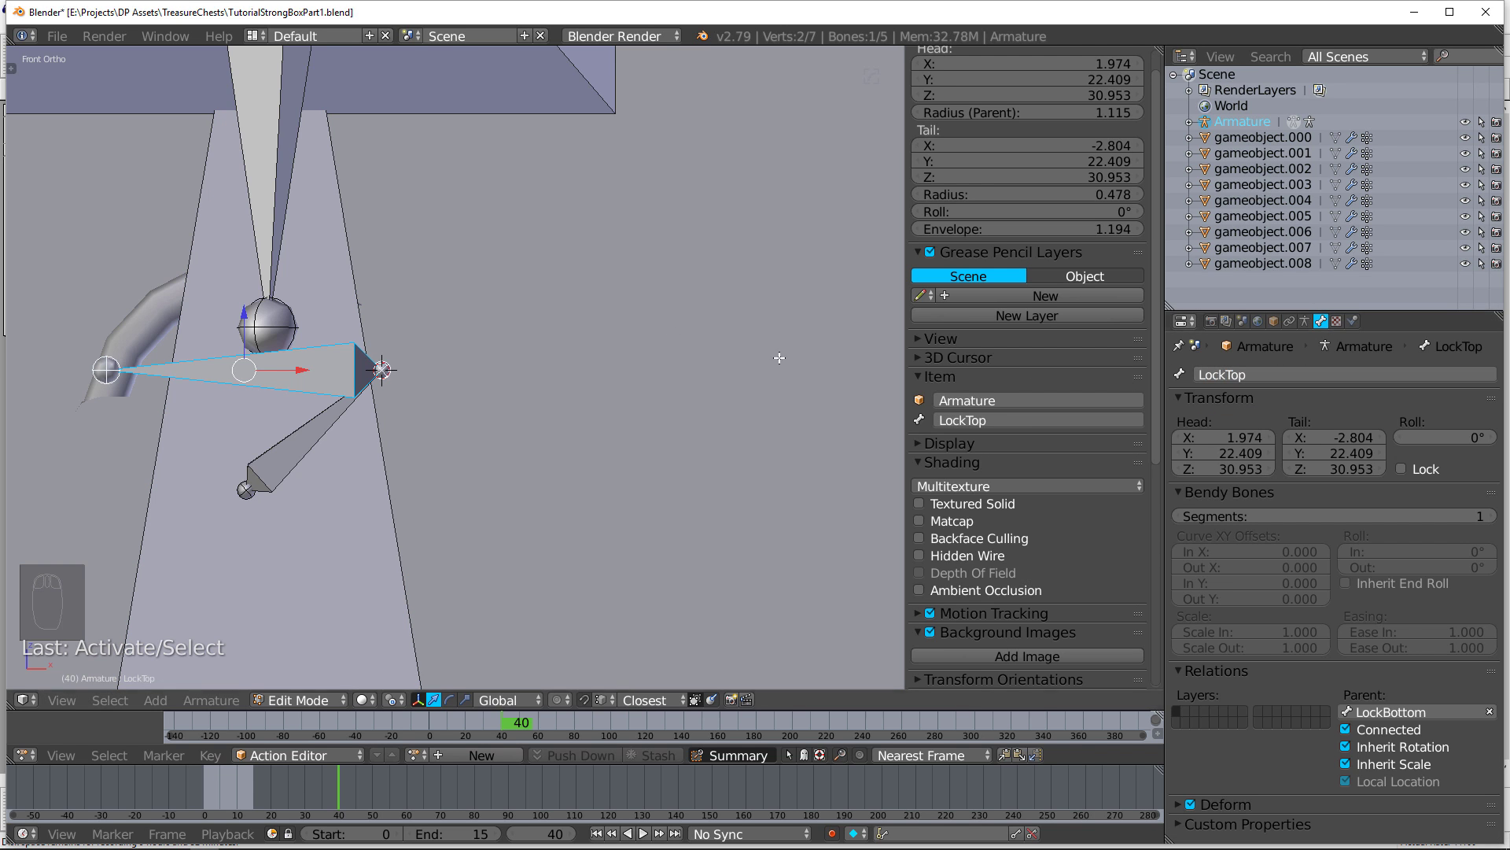
Step: Select all bones of the armature and recalculate their roll to the Global +X Axis
key(KP_Decimal)
middle_drag(578, 296, 677, 311)
scroll(708, 314, up, 4)
key(KP_1)
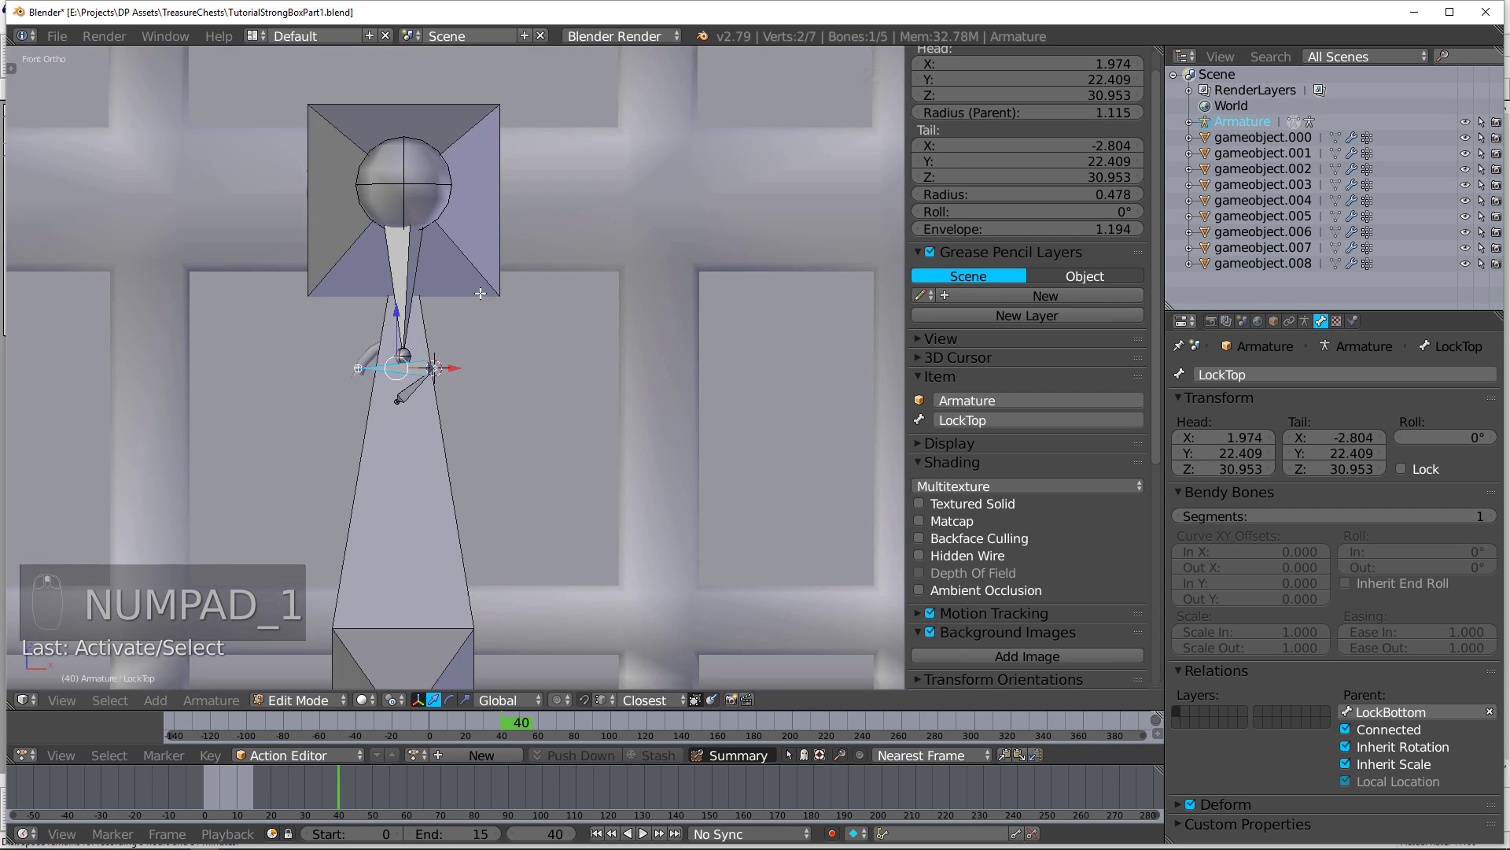
scroll(426, 196, up, 3)
key(a)
key(a)
key(a)
key(a)
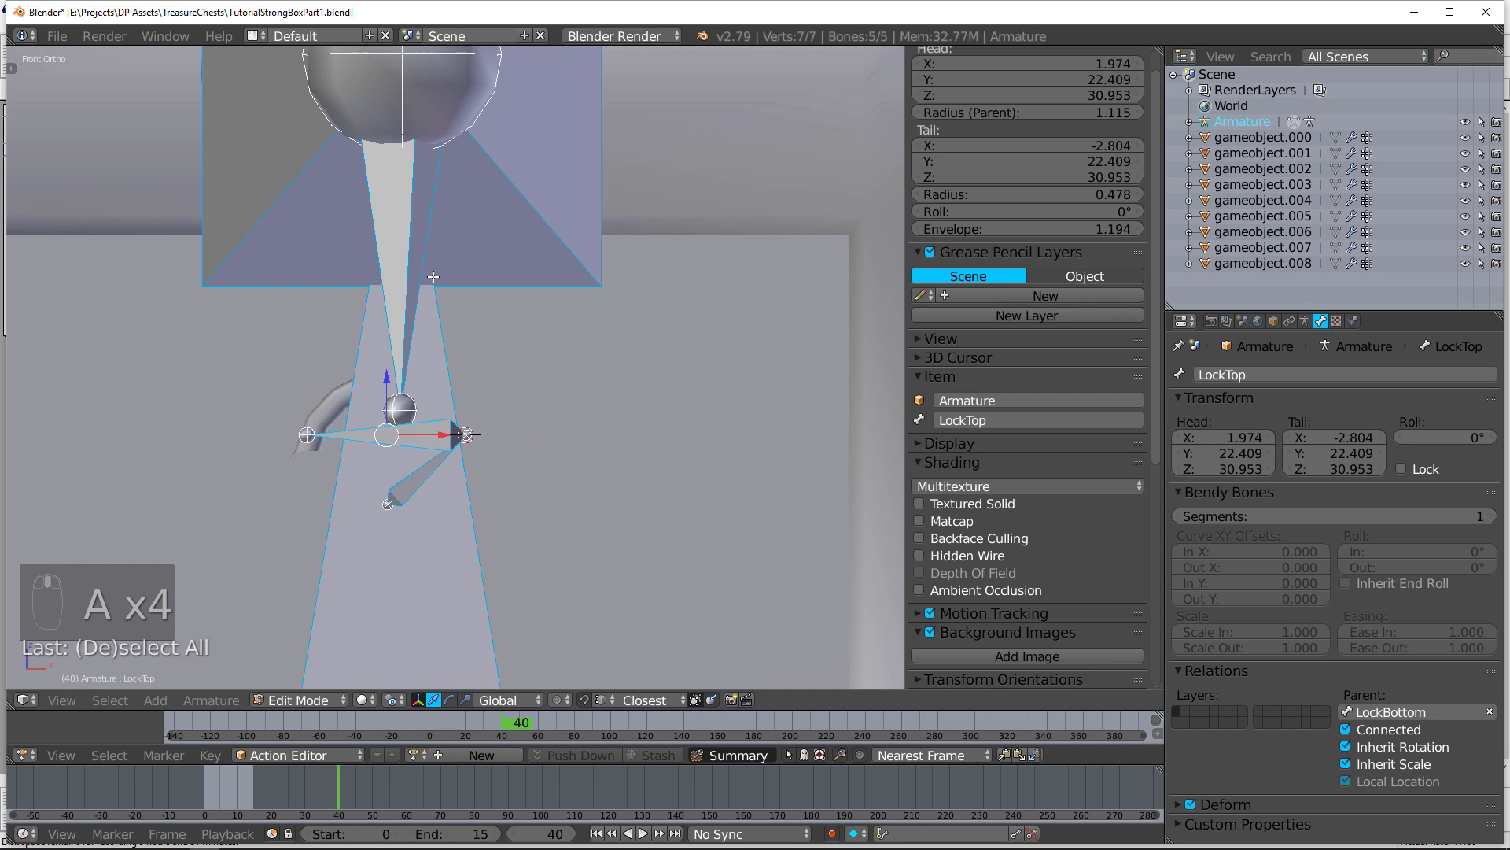
click(219, 700)
mouse_move(280, 634)
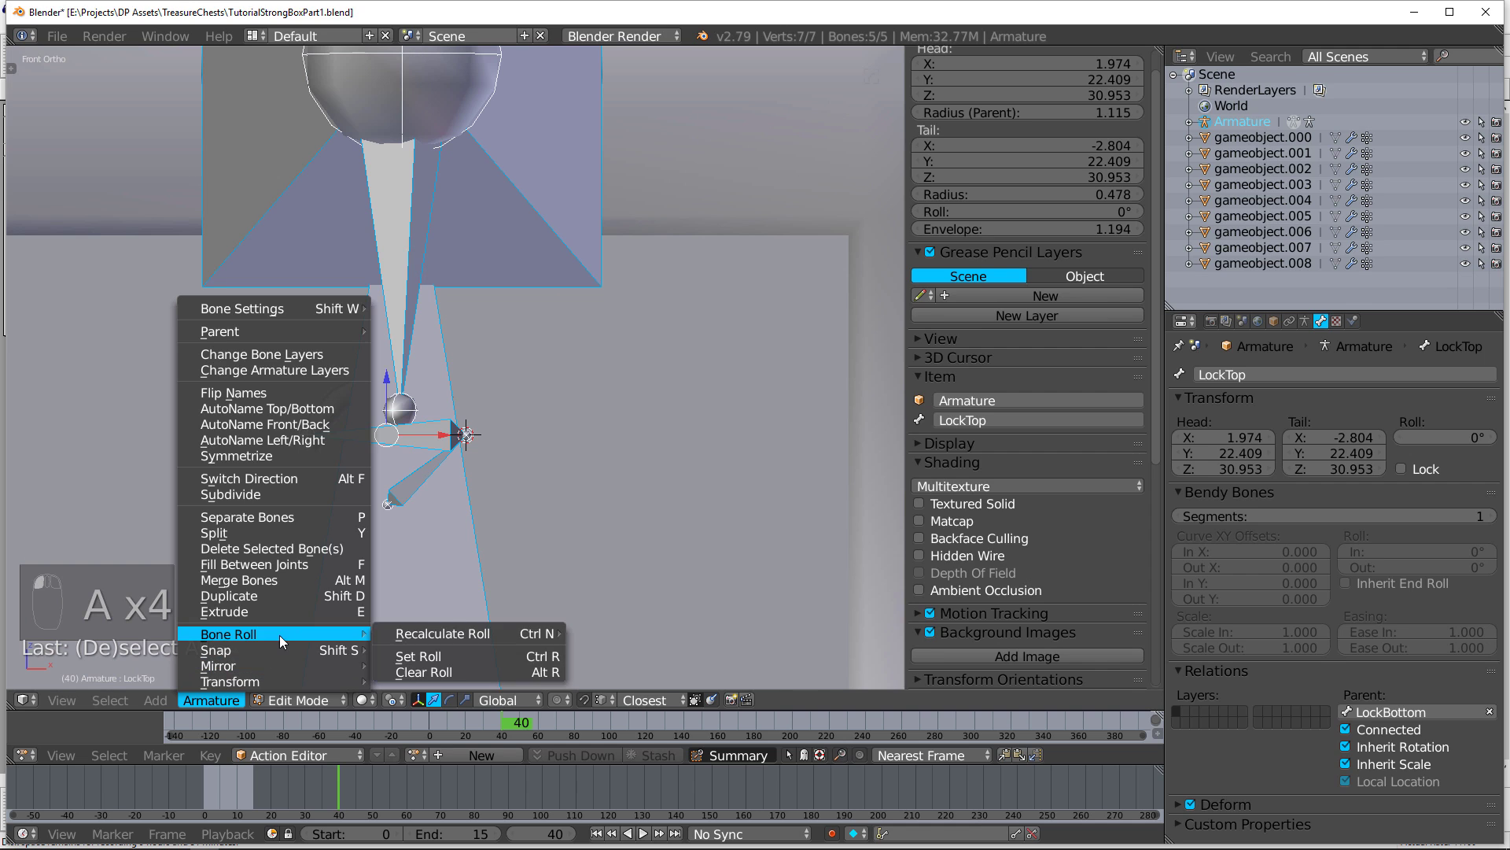
mouse_move(442, 636)
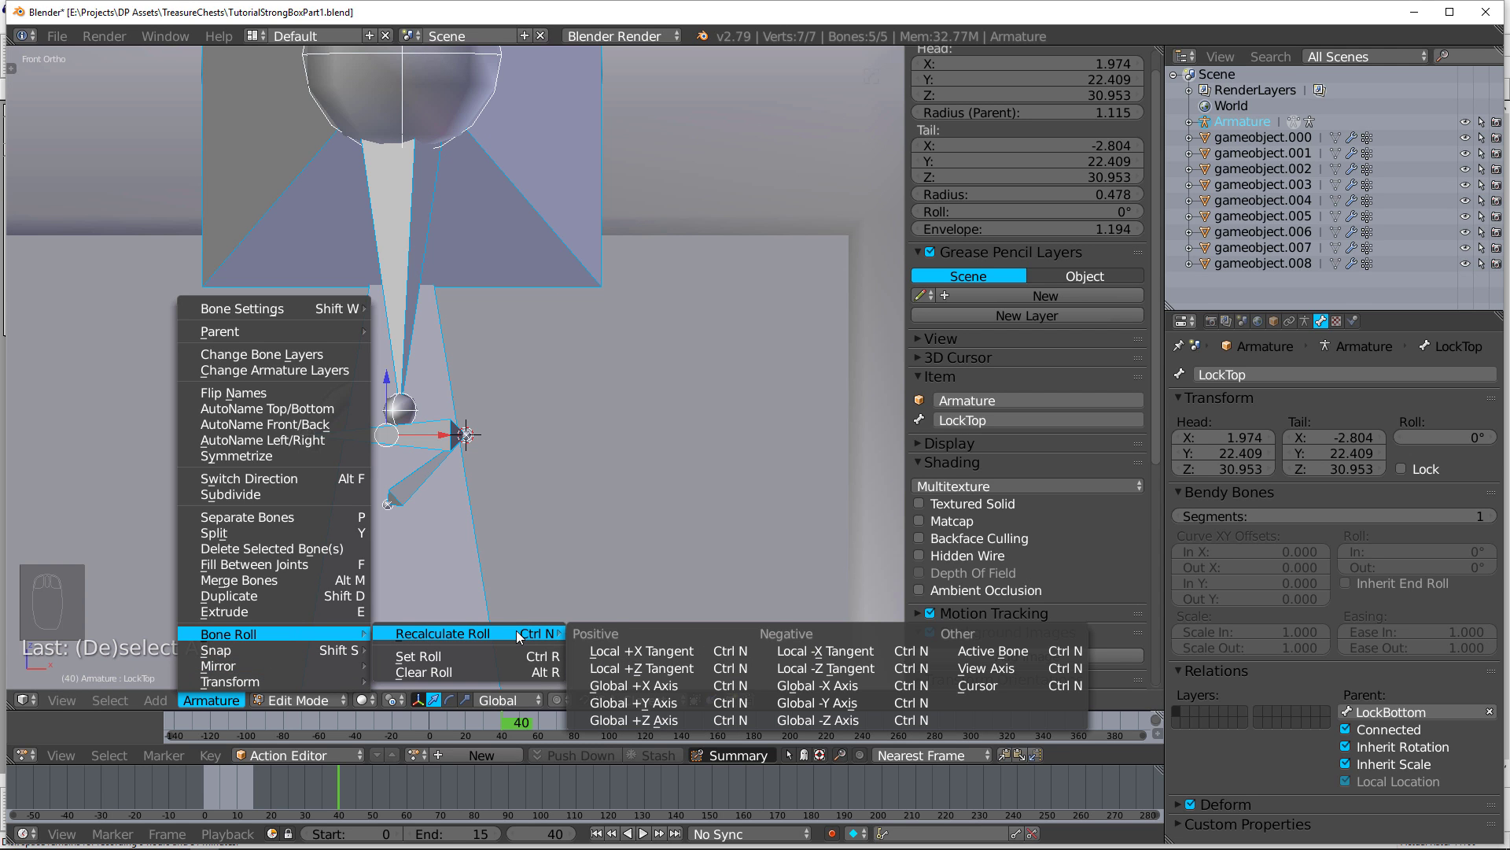
click(724, 685)
key(KP_Decimal)
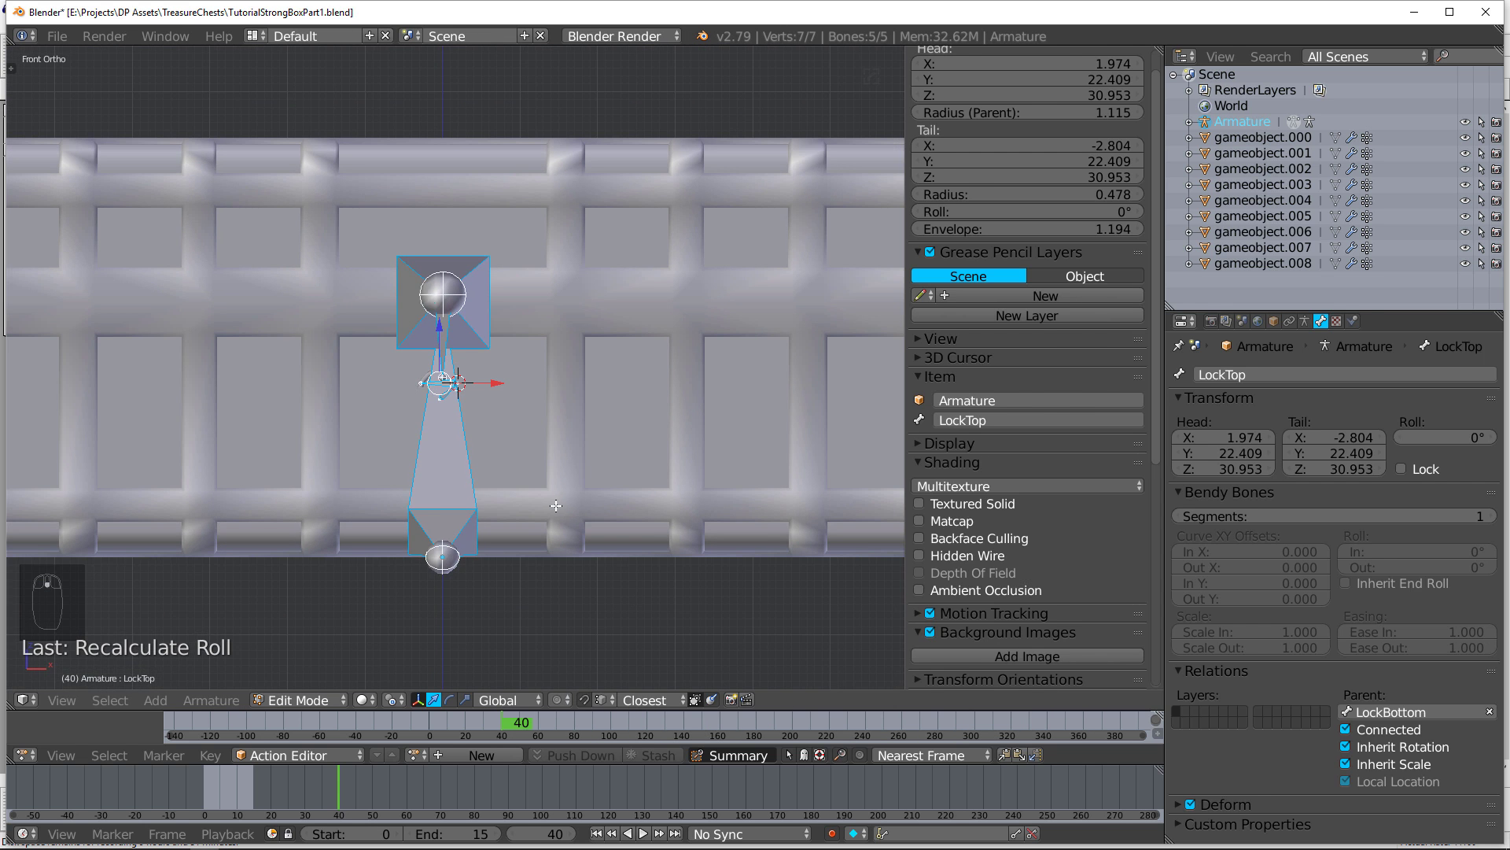
Step: Try rotating the Top bone in the armature's Edit Mode from the right view, and undo it
key(Tab)
middle_drag(643, 464, 521, 462)
key(Tab)
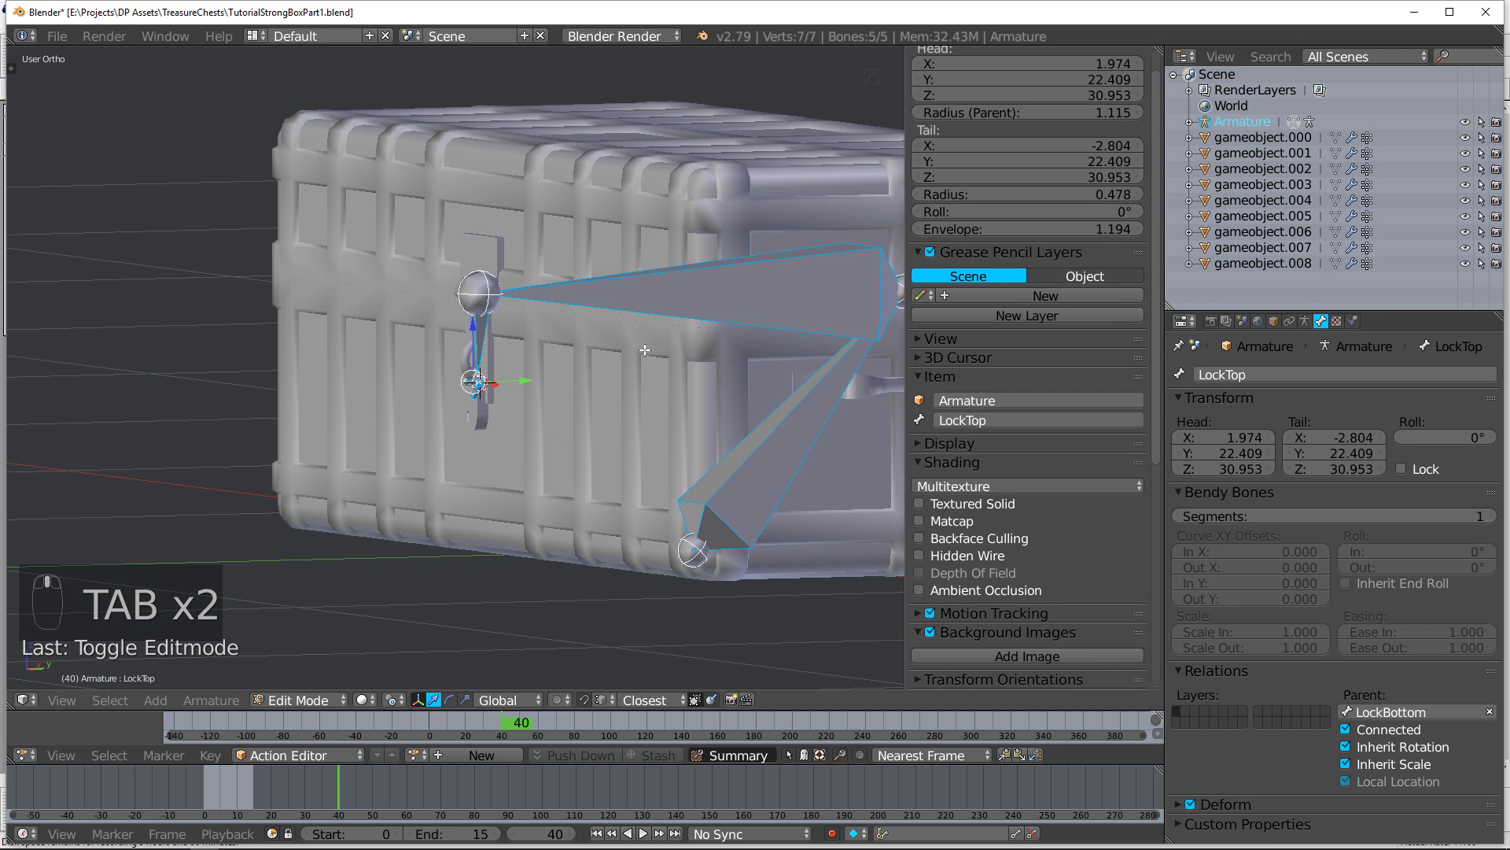
key(KP_3)
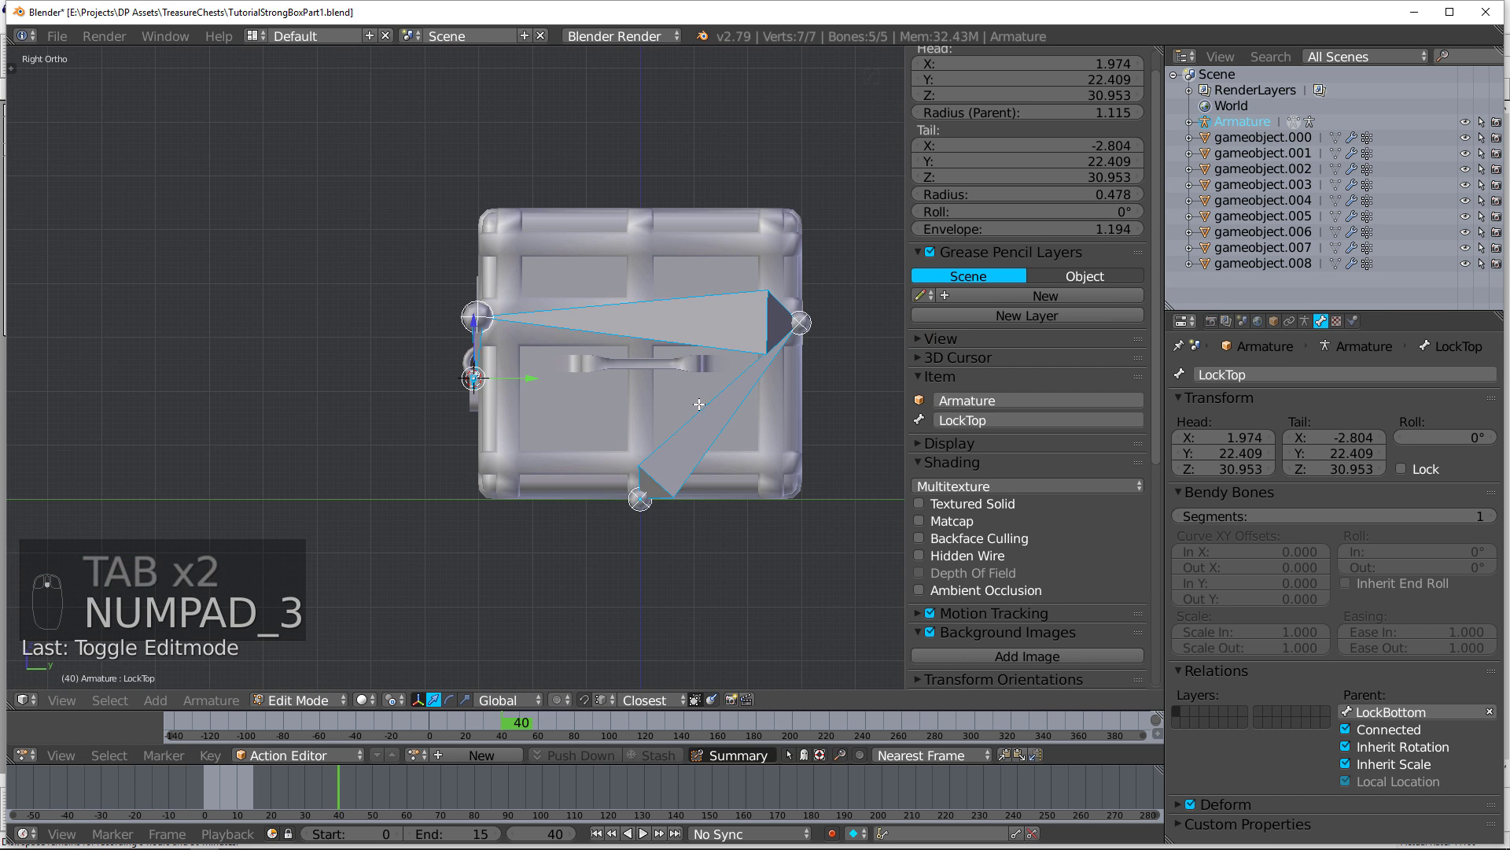
key(shift+Tab)
right_click(668, 324)
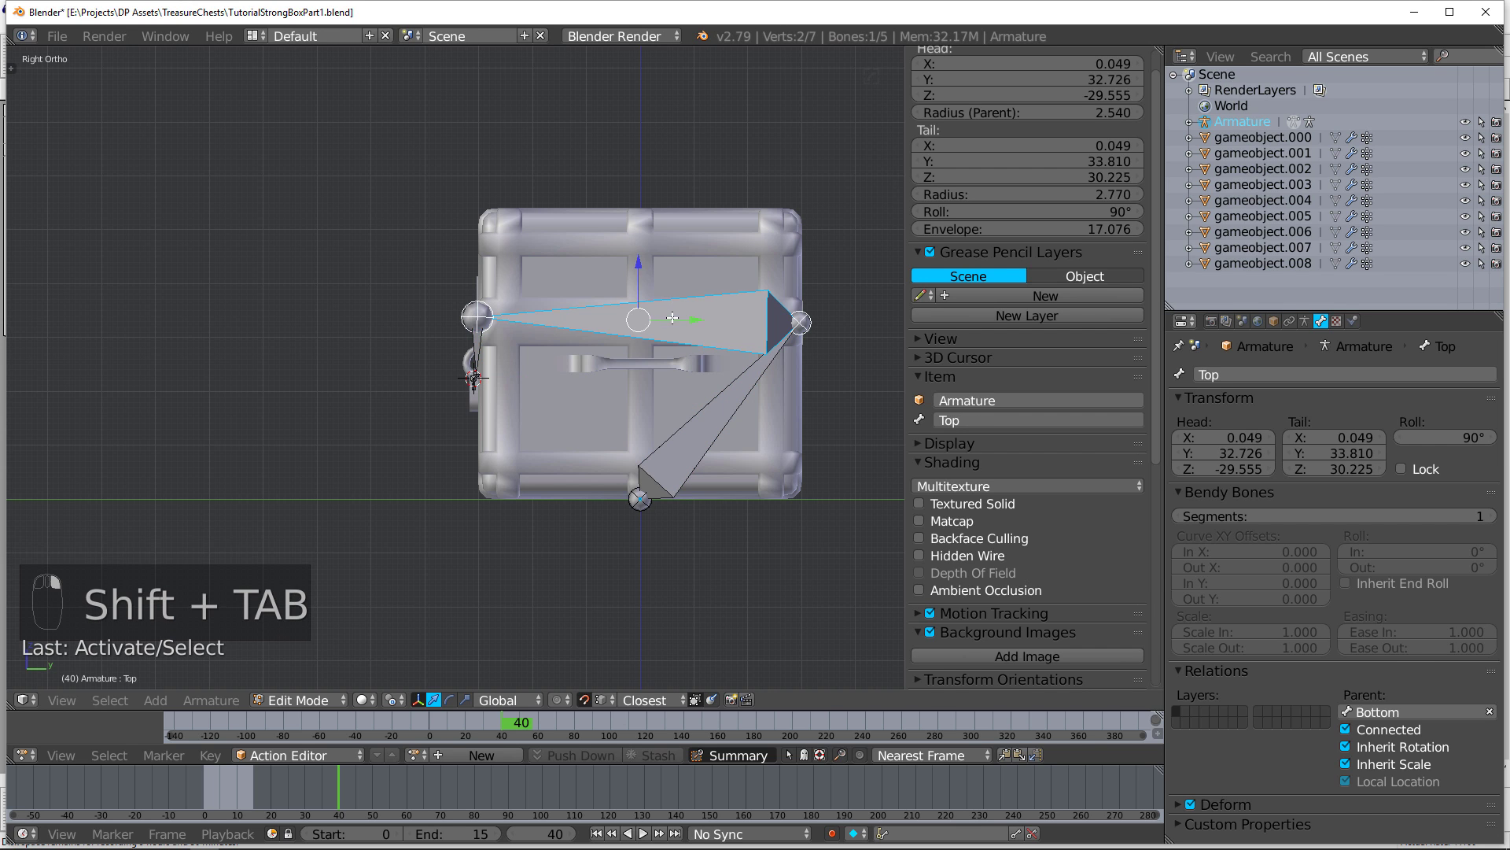
key(r)
click(668, 261)
key(ctrl+z)
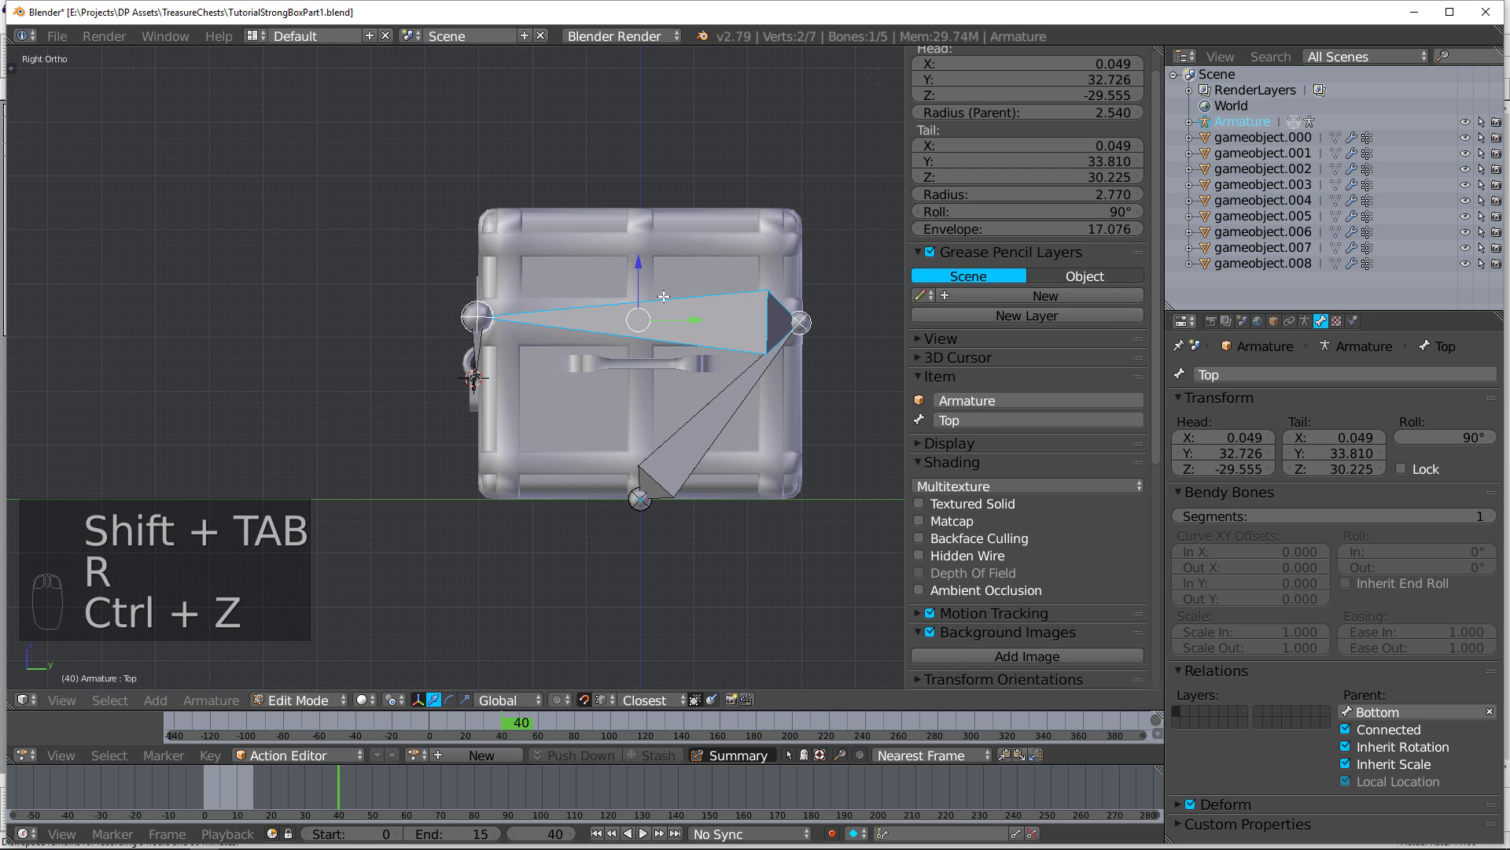
Step: Try moving the Top bone in Edit Mode with snapping off, and undo the move
key(shift+Tab)
scroll(598, 354, up, 2)
key(g)
click(581, 301)
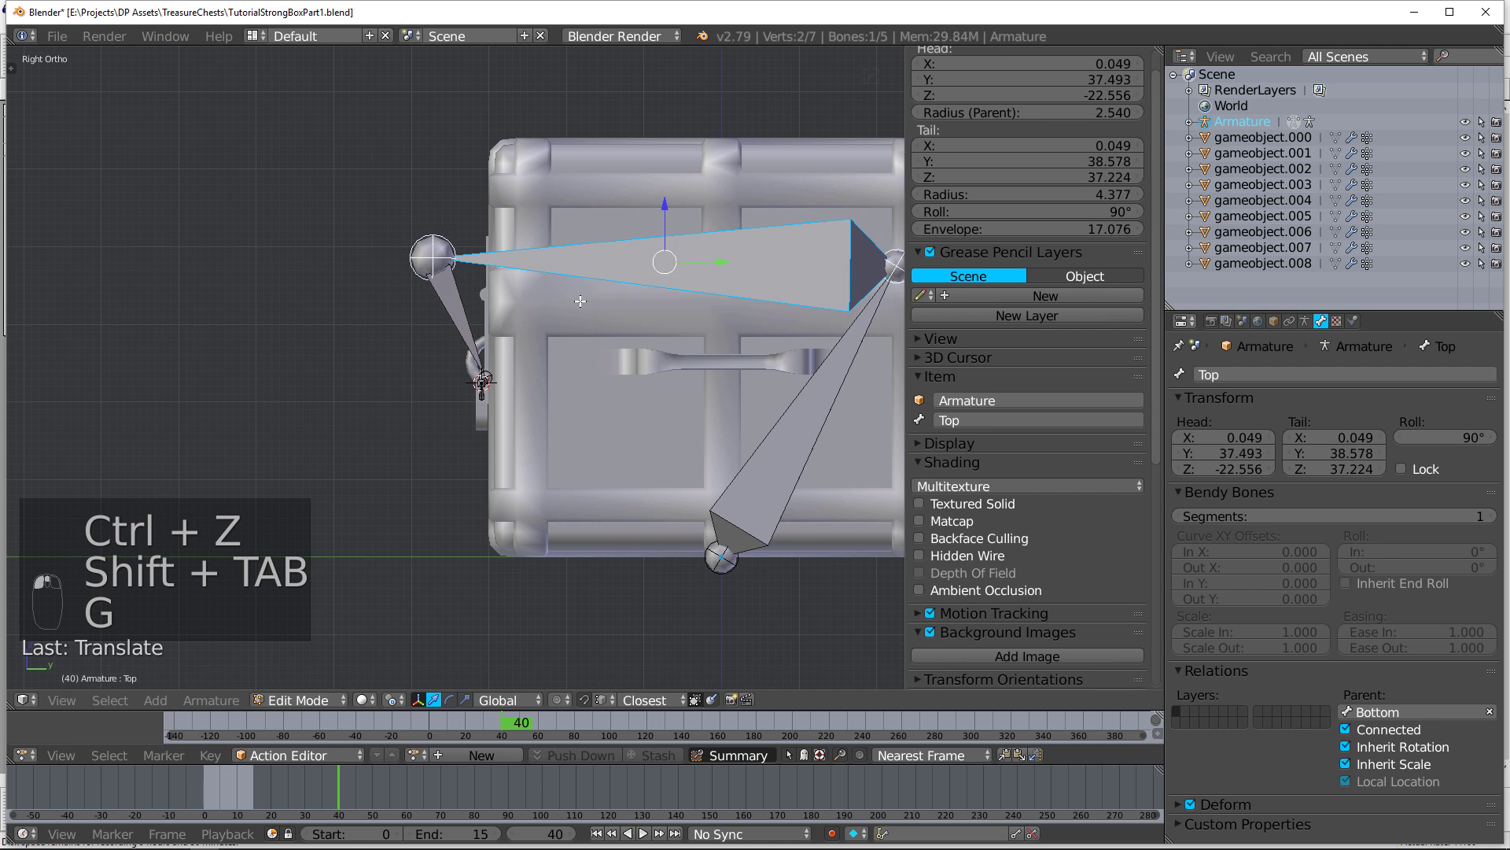
key(ctrl+z)
Step: Try rotating the whole armature in Object Mode, undo the rotation and return to Edit Mode
key(Tab)
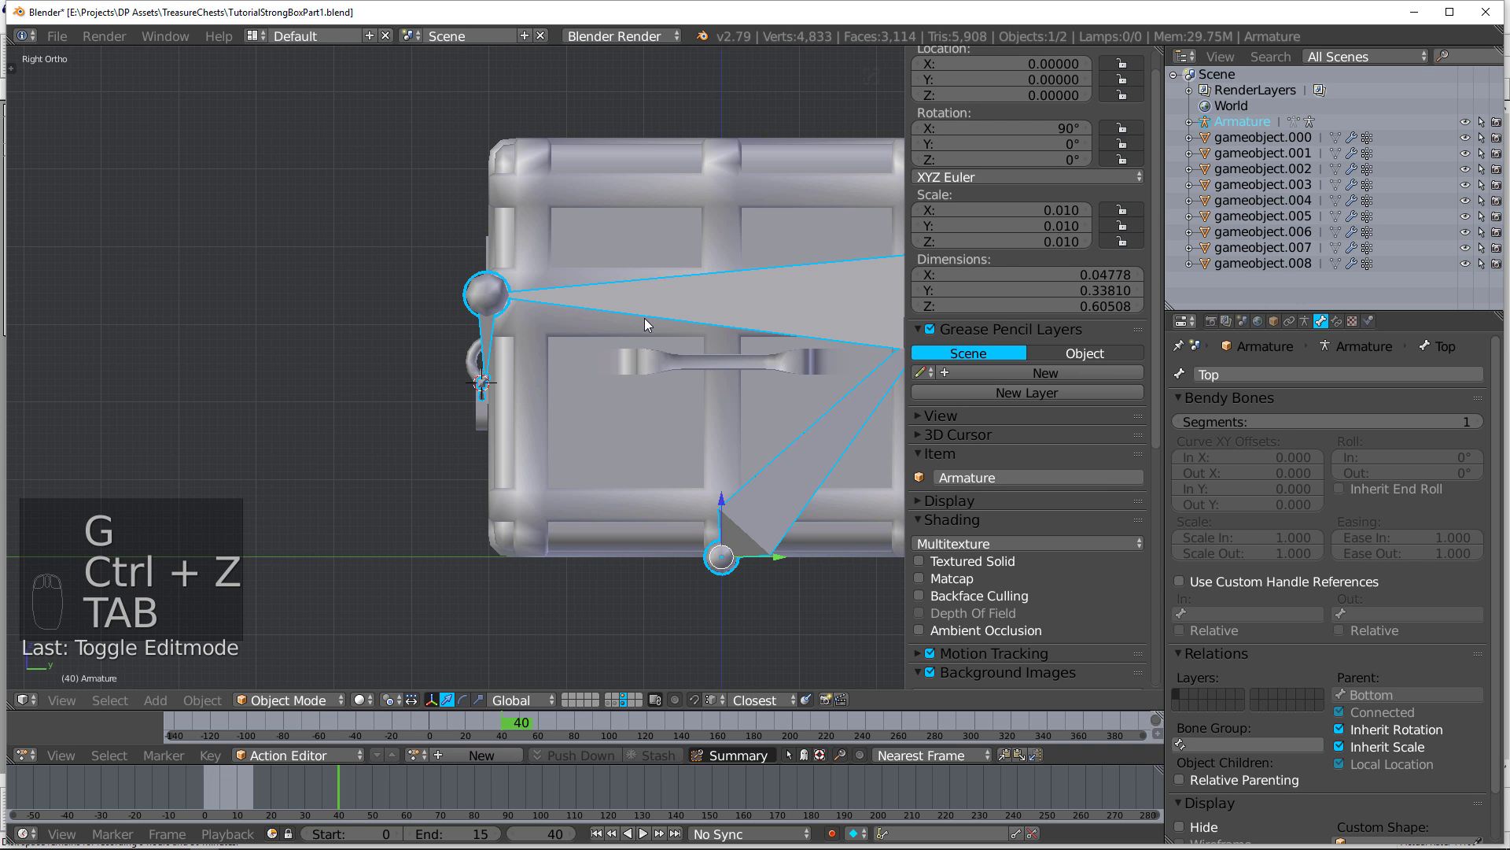
right_click(601, 301)
right_click(601, 300)
key(r)
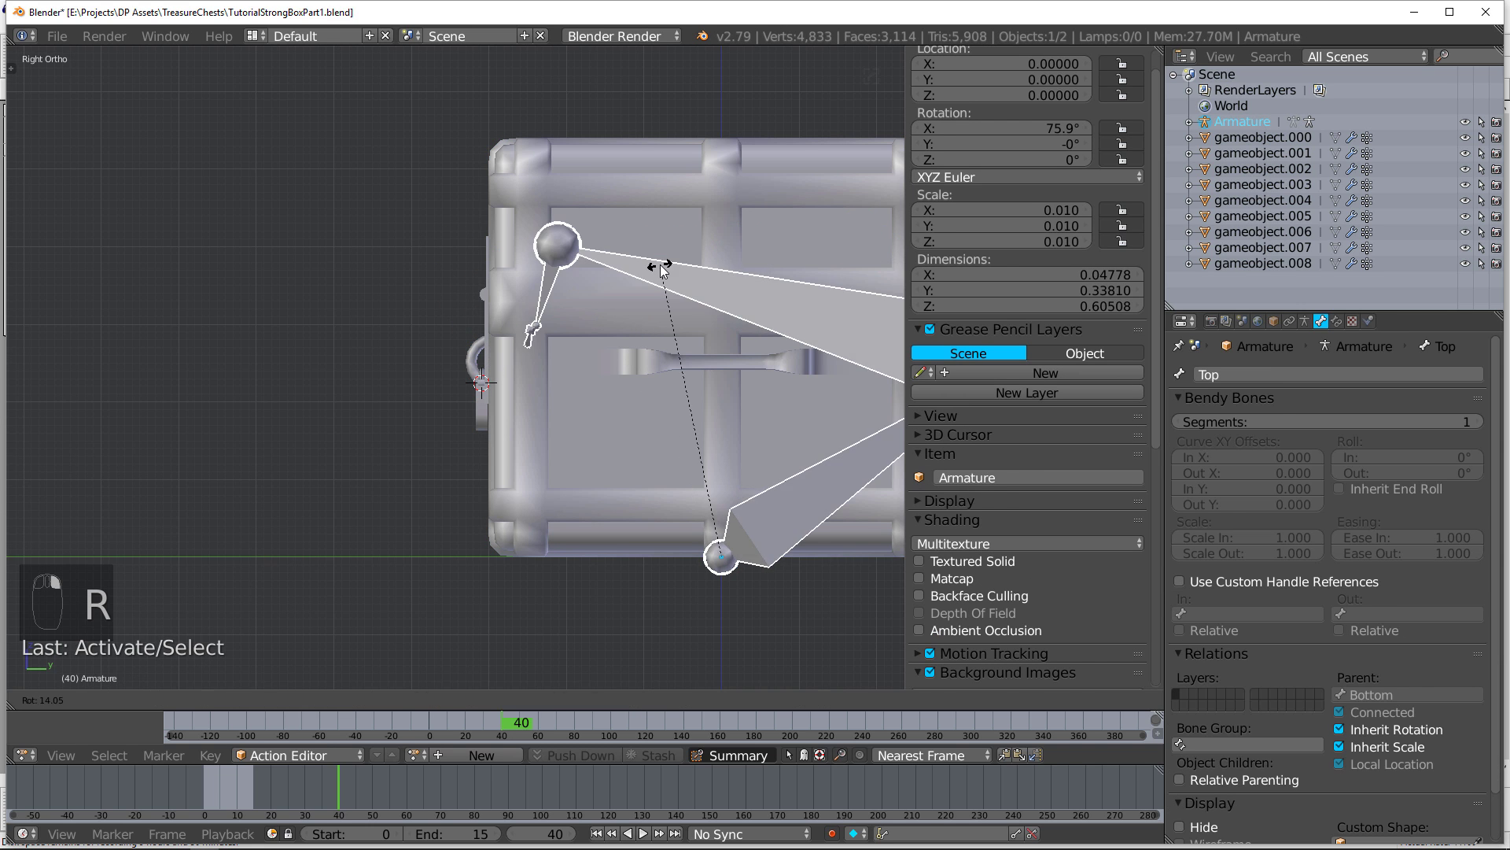
key(ctrl+z)
key(Tab)
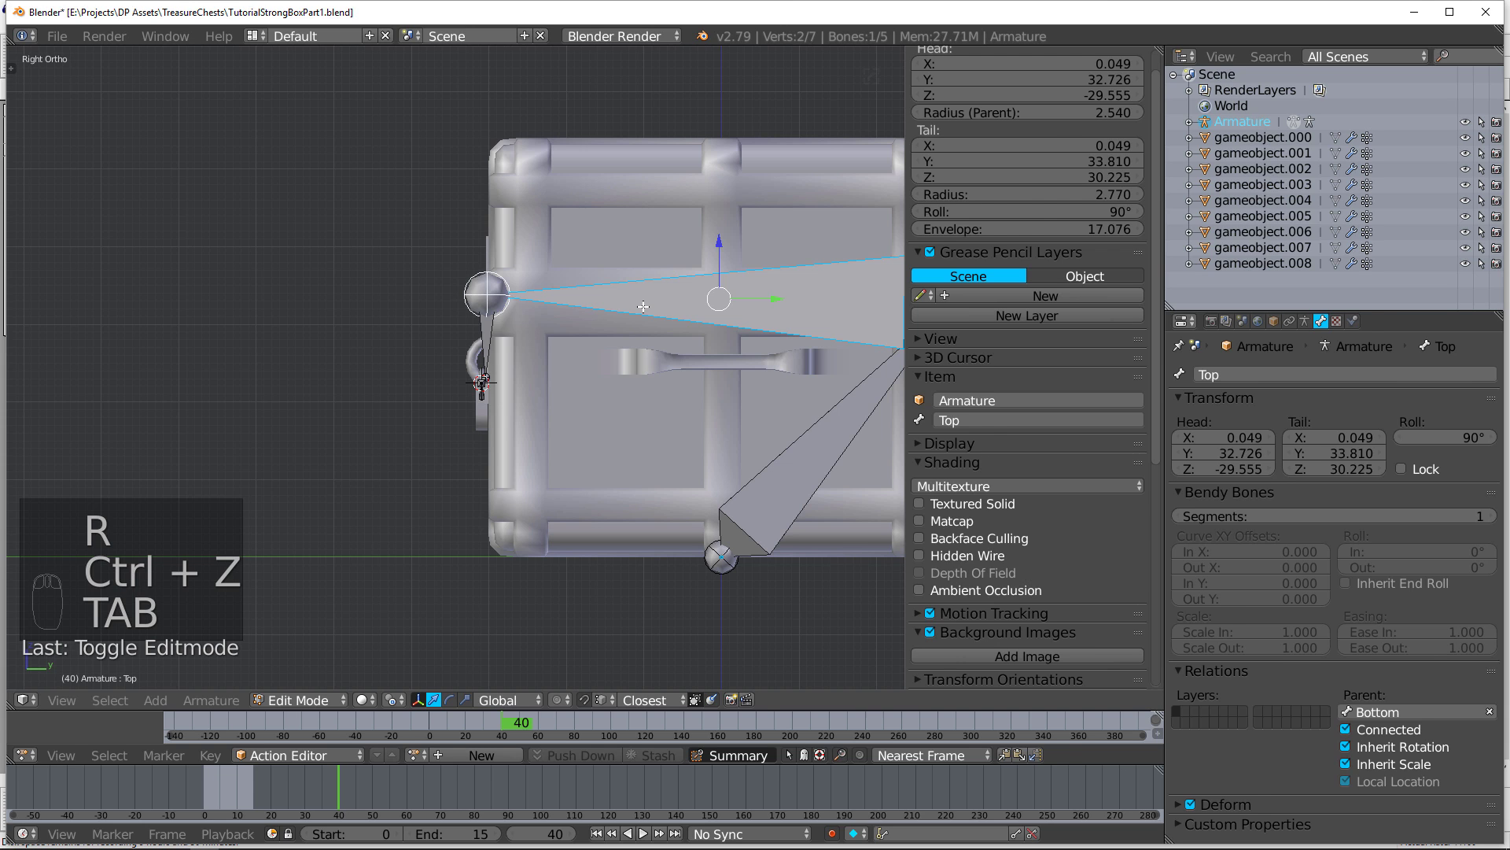
Step: Switch the armature to Pose Mode and rotate the Top bone to raise the chest lid about 16 degrees
key(ctrl+Tab)
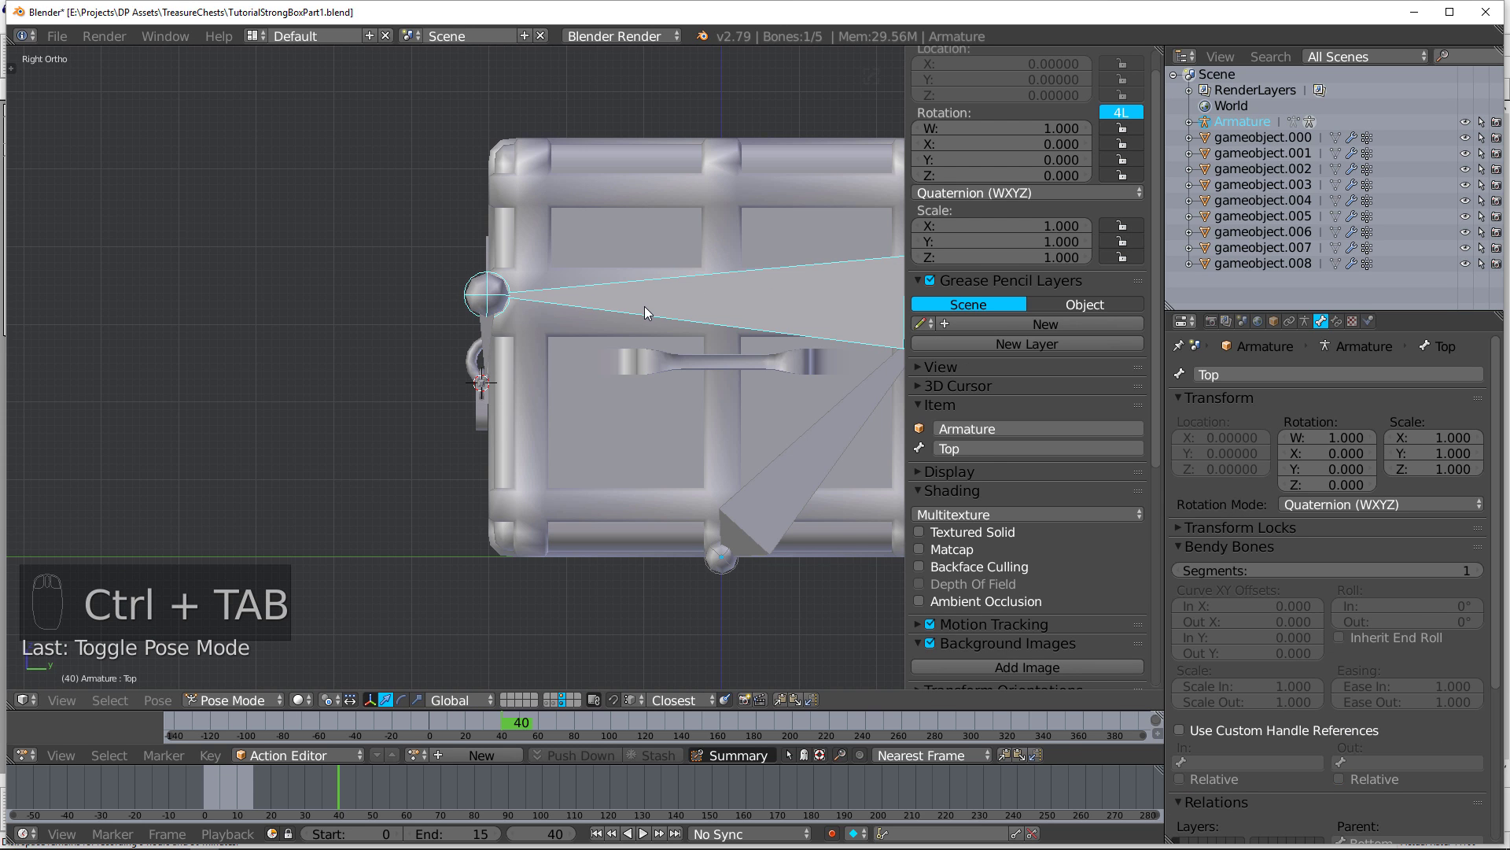
scroll(644, 305, down, 3)
key(r)
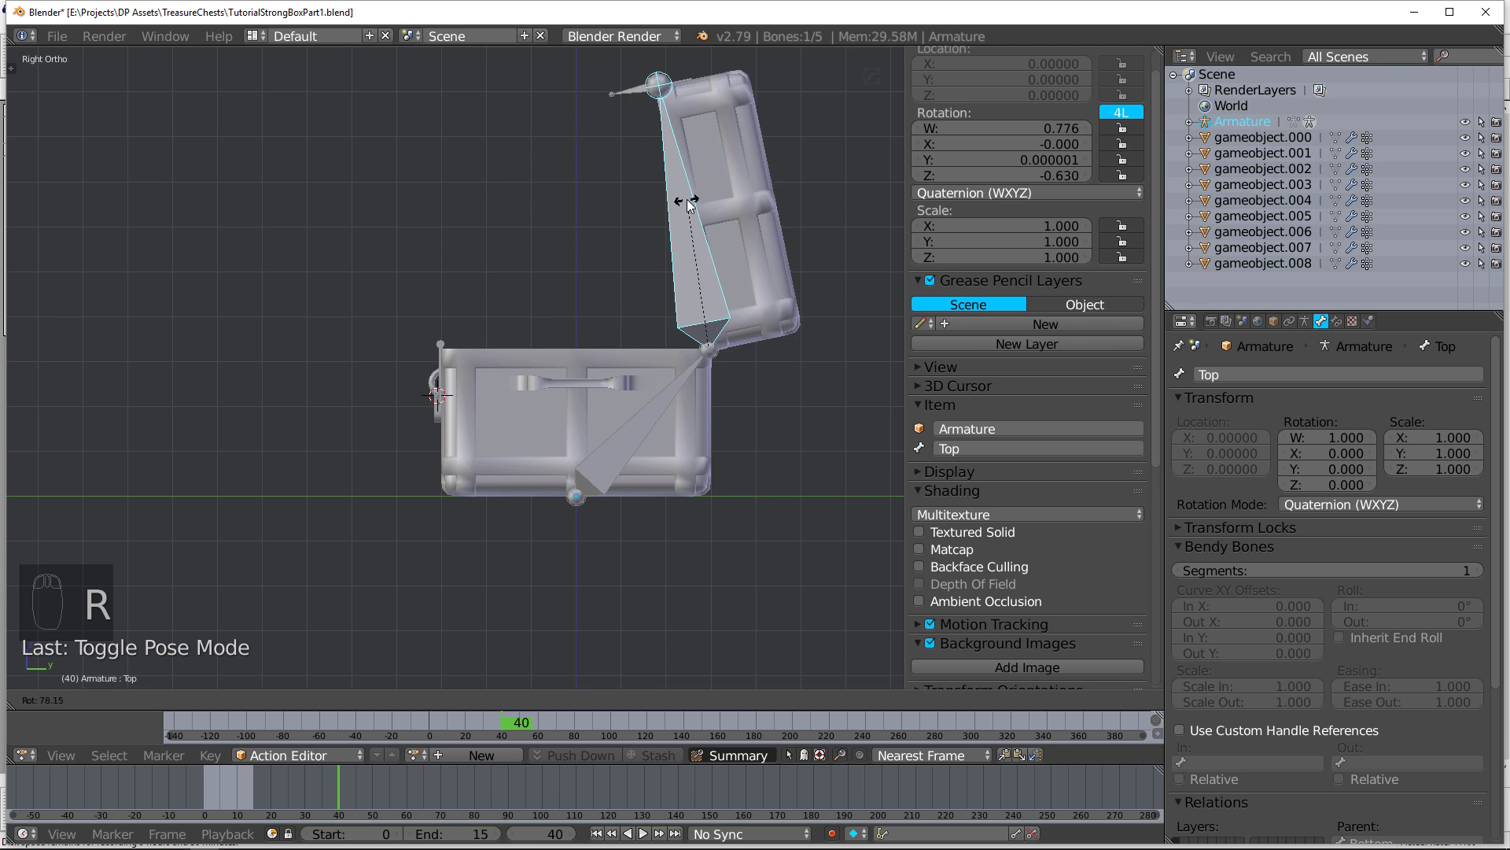
click(554, 300)
scroll(554, 301, up, 3)
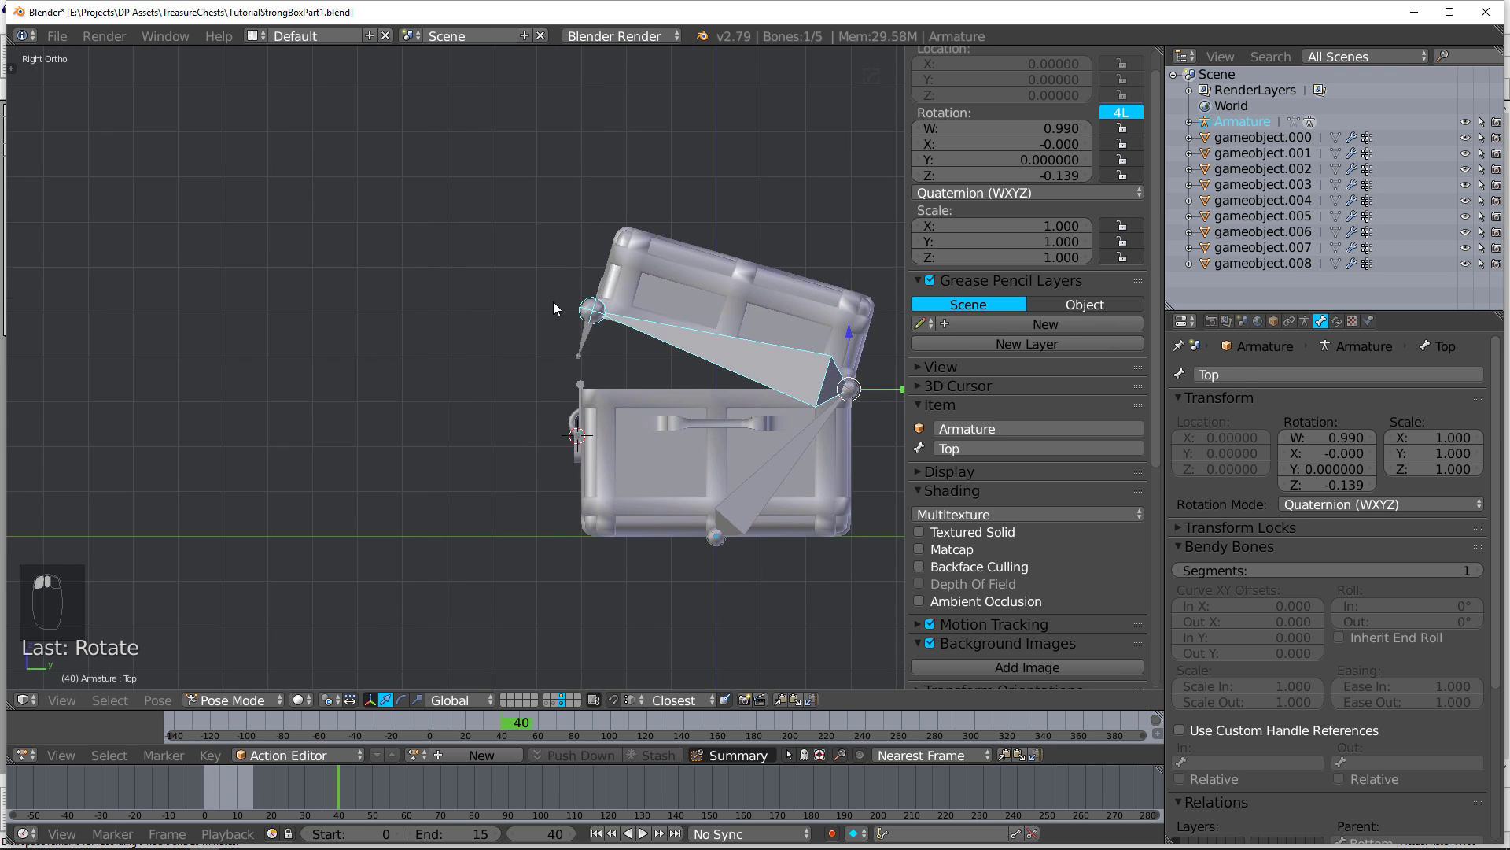
Step: Rotate the LatchTop bone outward in Pose Mode to test whether the latch follows it
right_click(697, 313)
key(r)
click(554, 238)
middle_drag(553, 238, 695, 307)
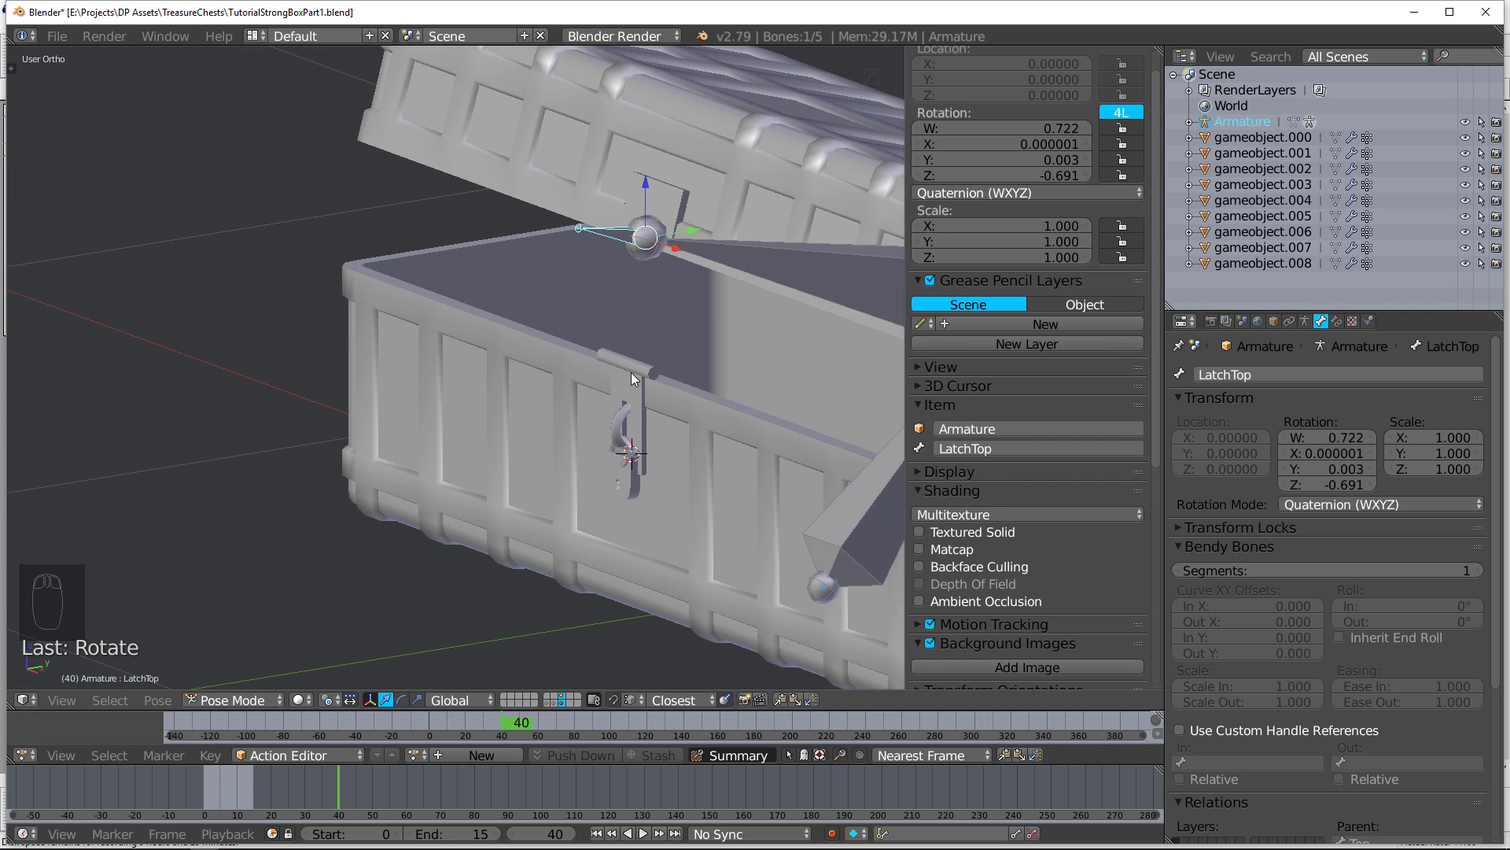
Step: Check the chest mesh's vertex group names and rename the LatchTop bone as TopLatch to match its group
key(Tab)
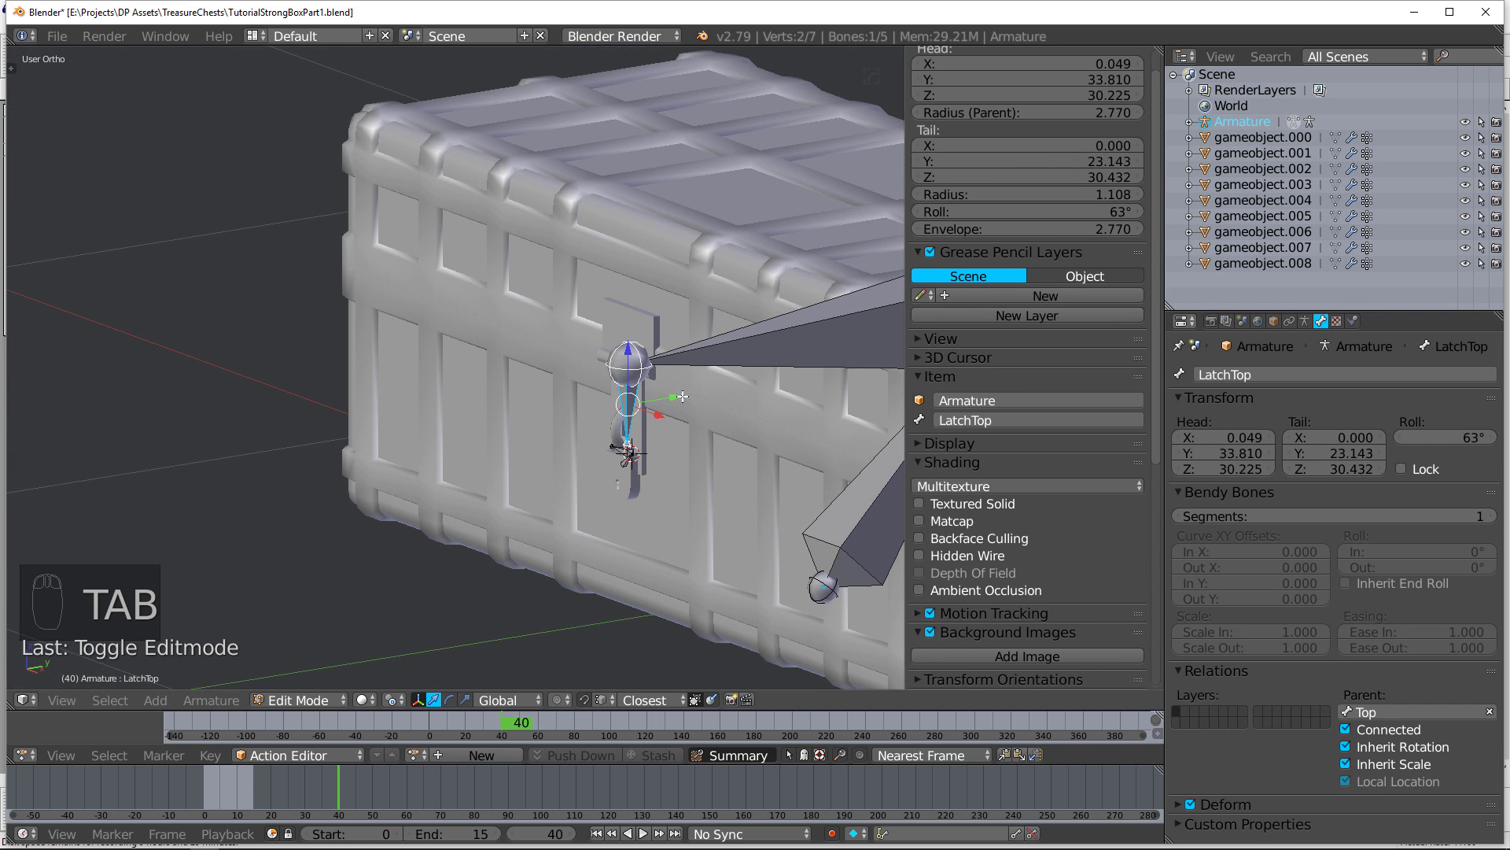
key(Tab)
right_click(715, 403)
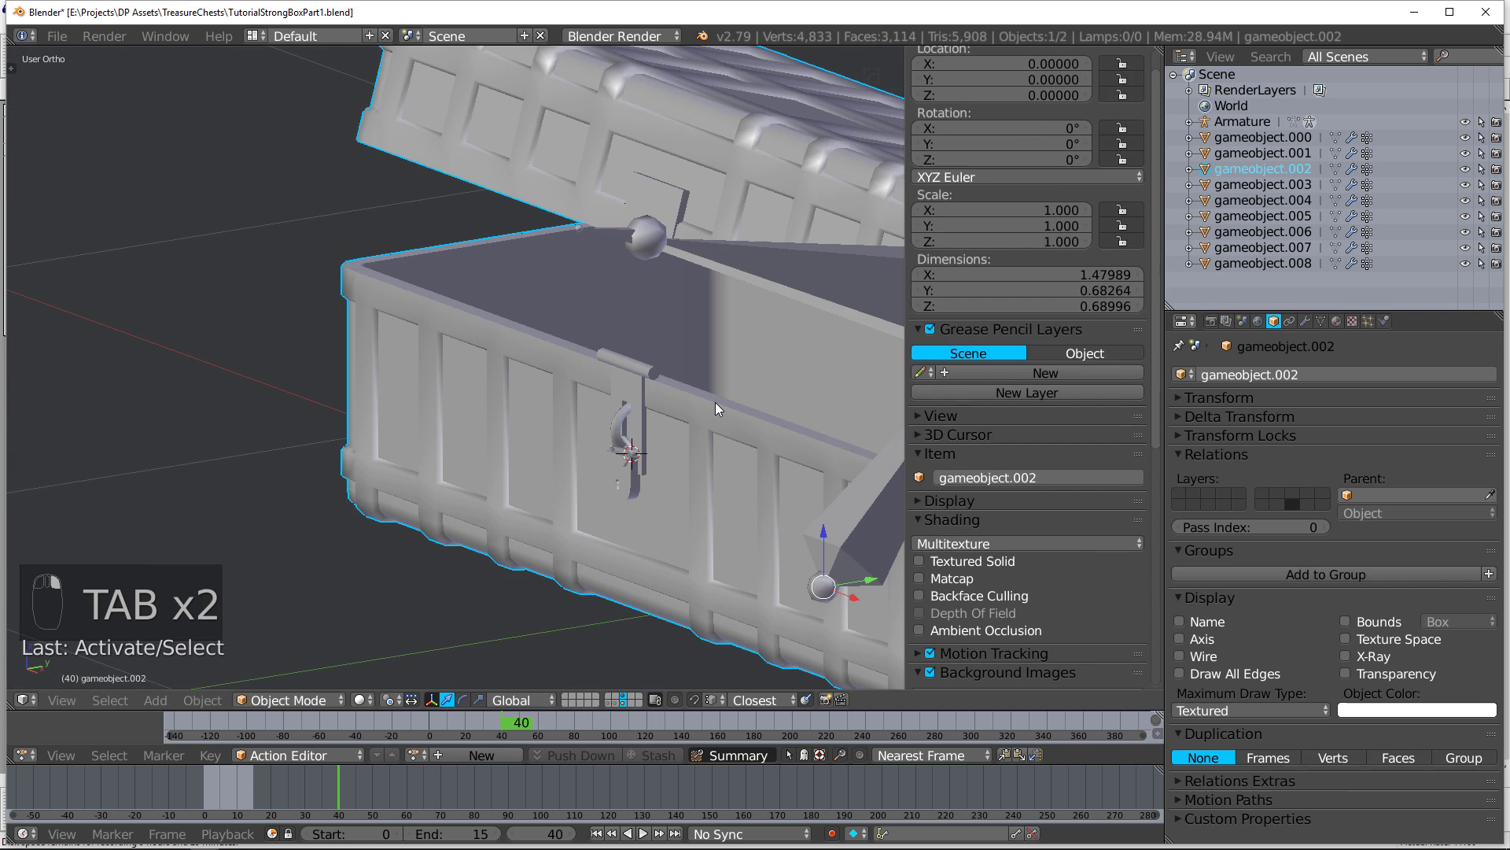
click(1318, 321)
right_click(621, 236)
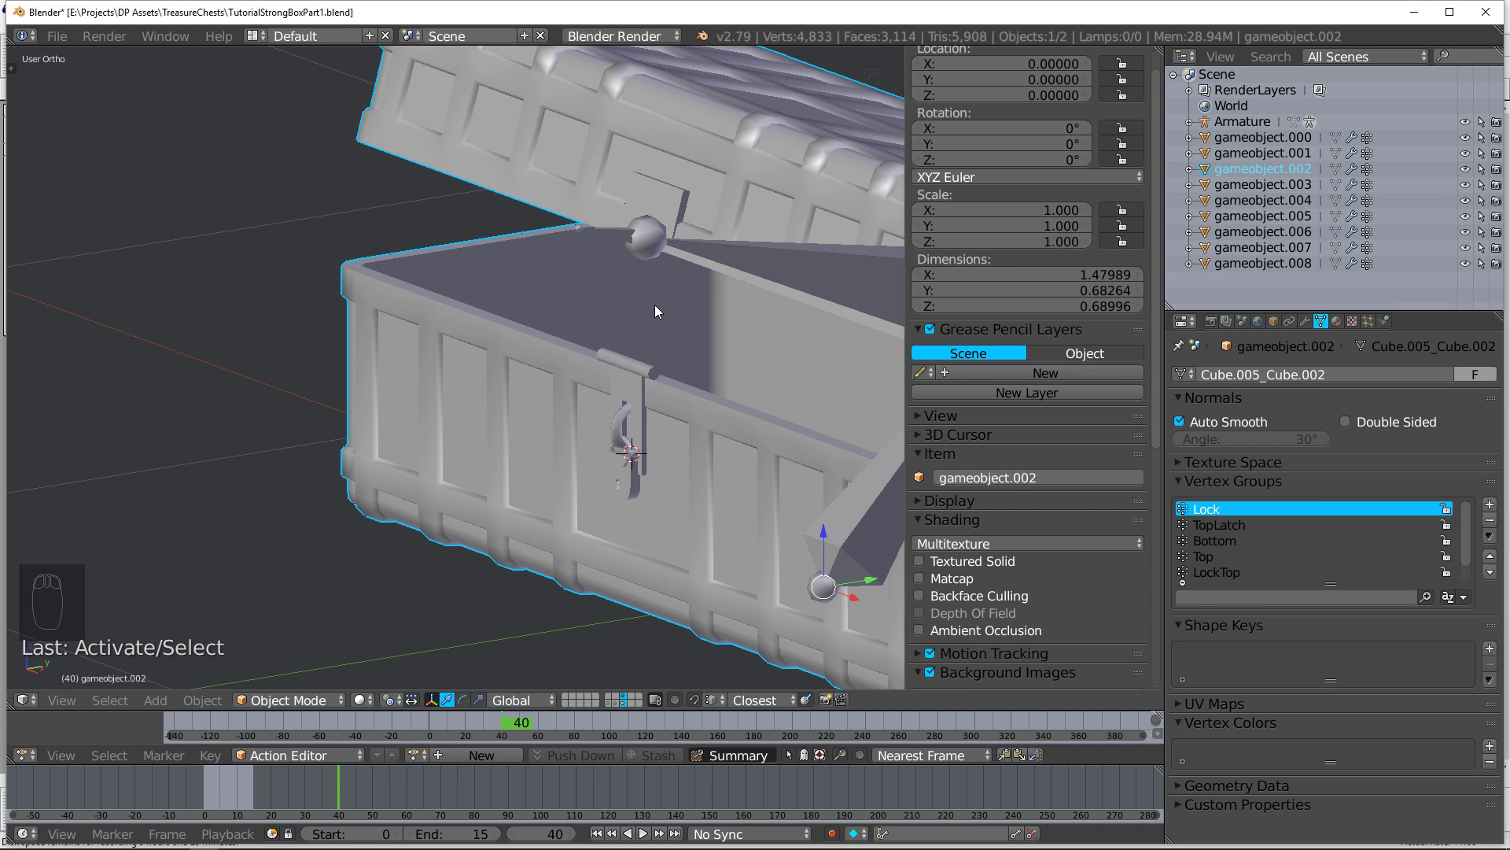
right_click(621, 246)
key(Tab)
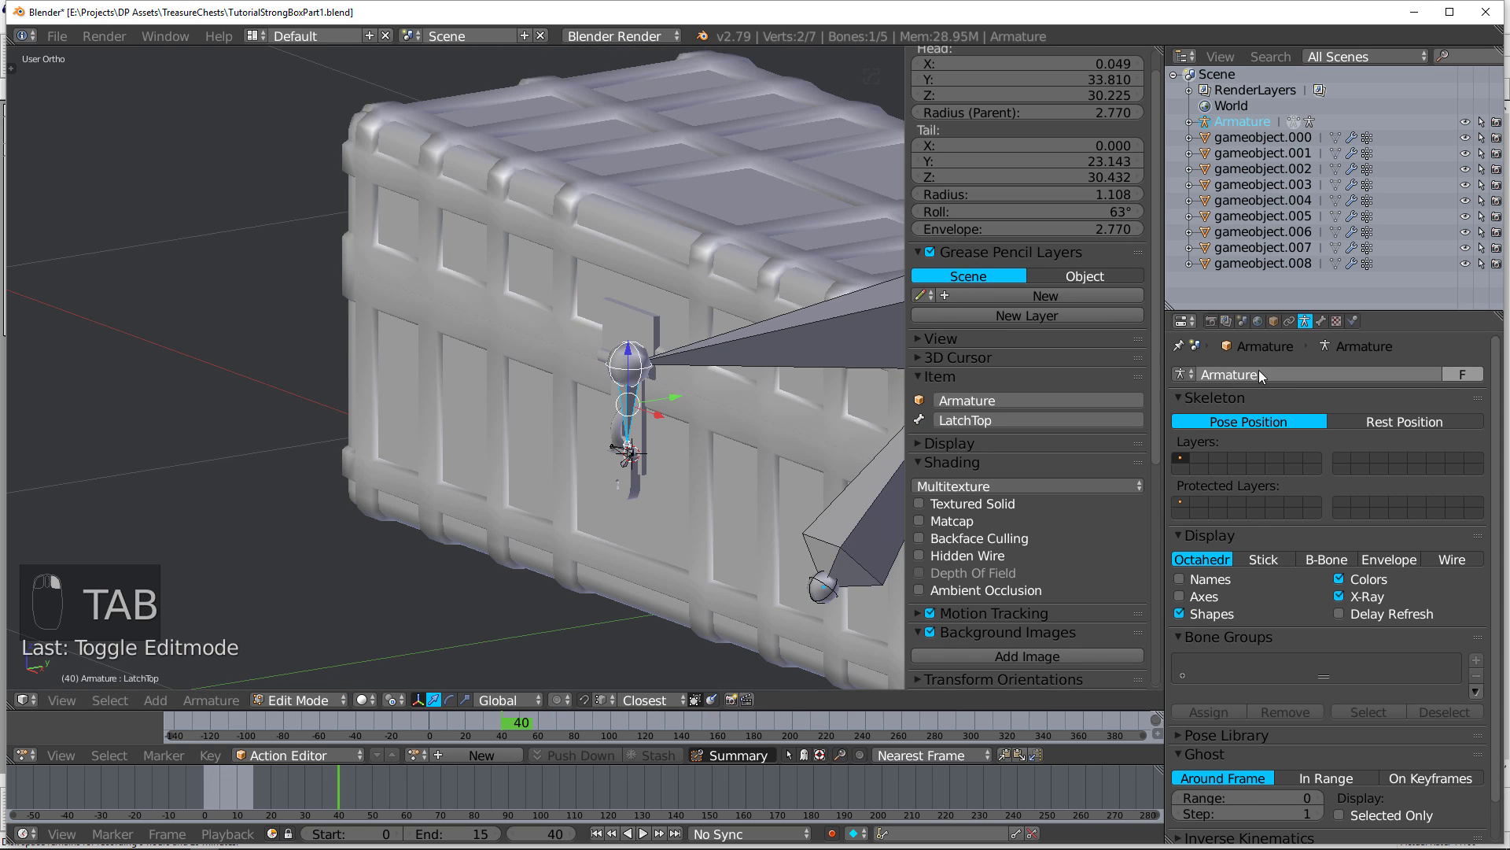
click(1321, 321)
click(1264, 370)
text(T)
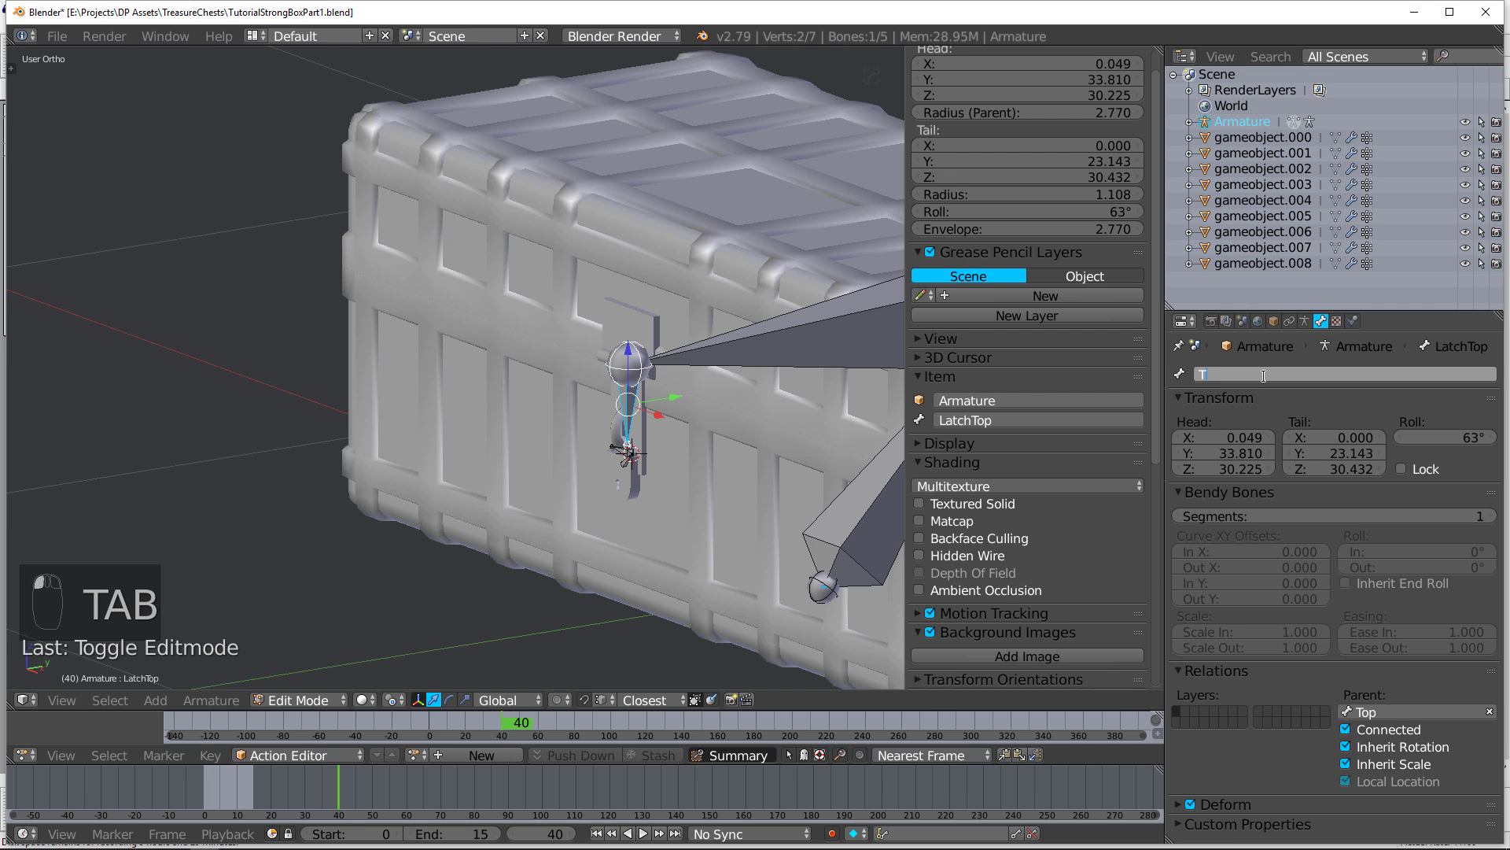
text(opLatch)
key(Return)
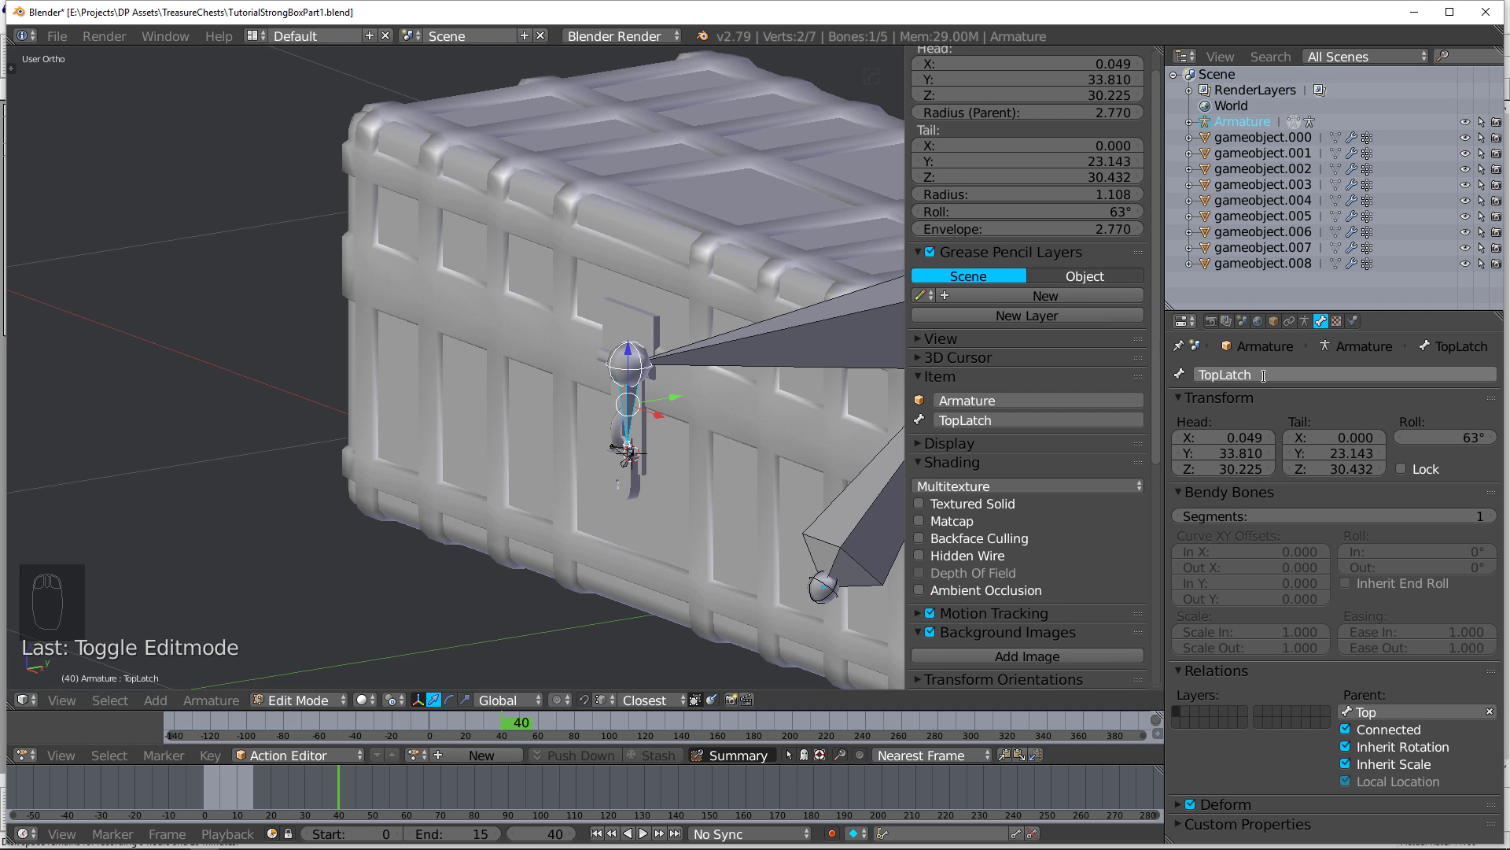
Step: Return to Pose Mode in right view and slightly adjust the rotation of the TopLatch bone
key(KP_3)
key(Tab)
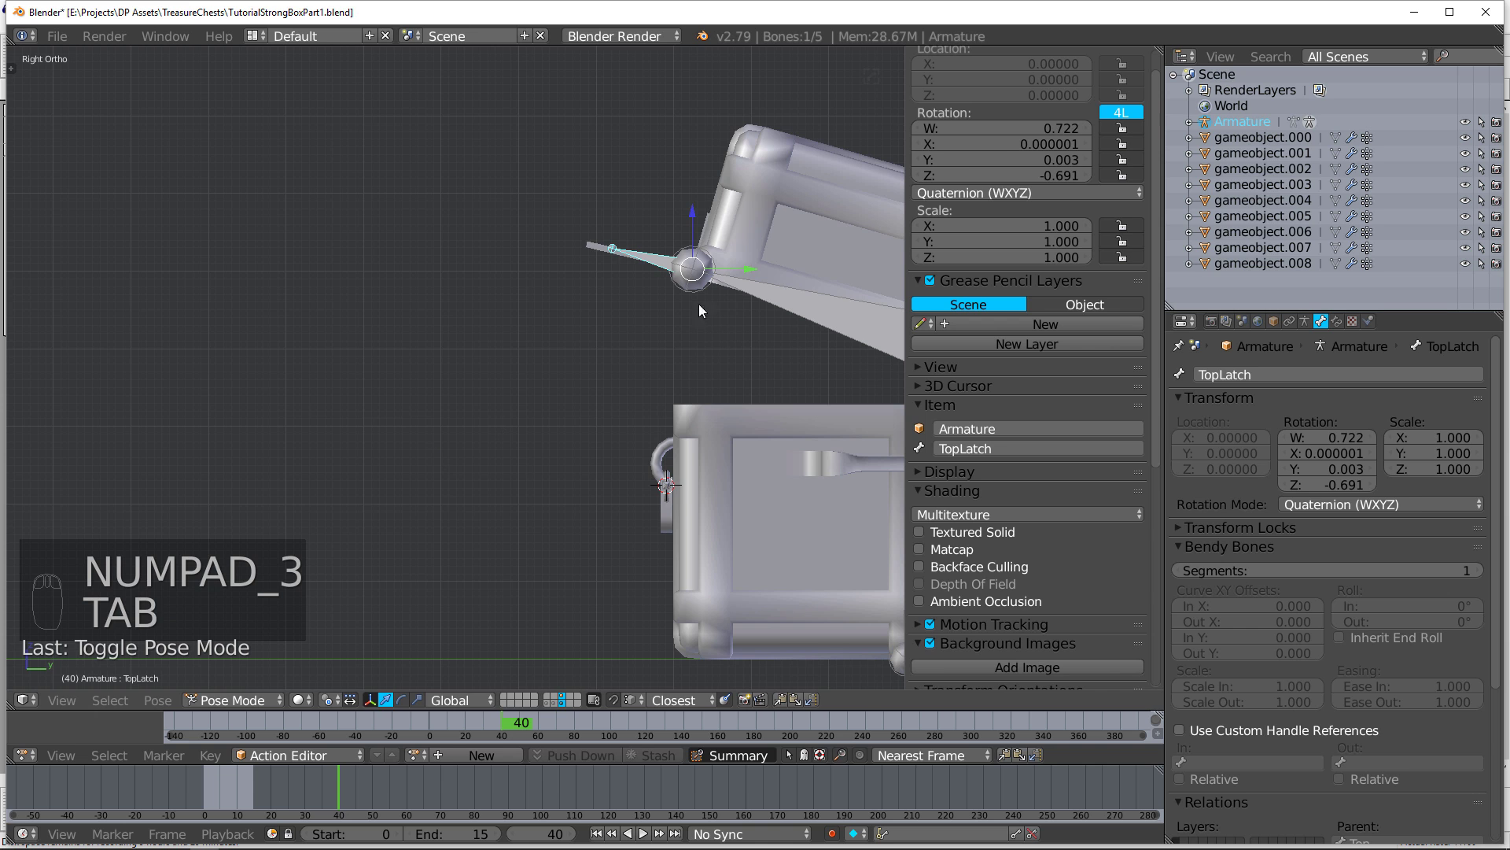
key(r)
click(714, 376)
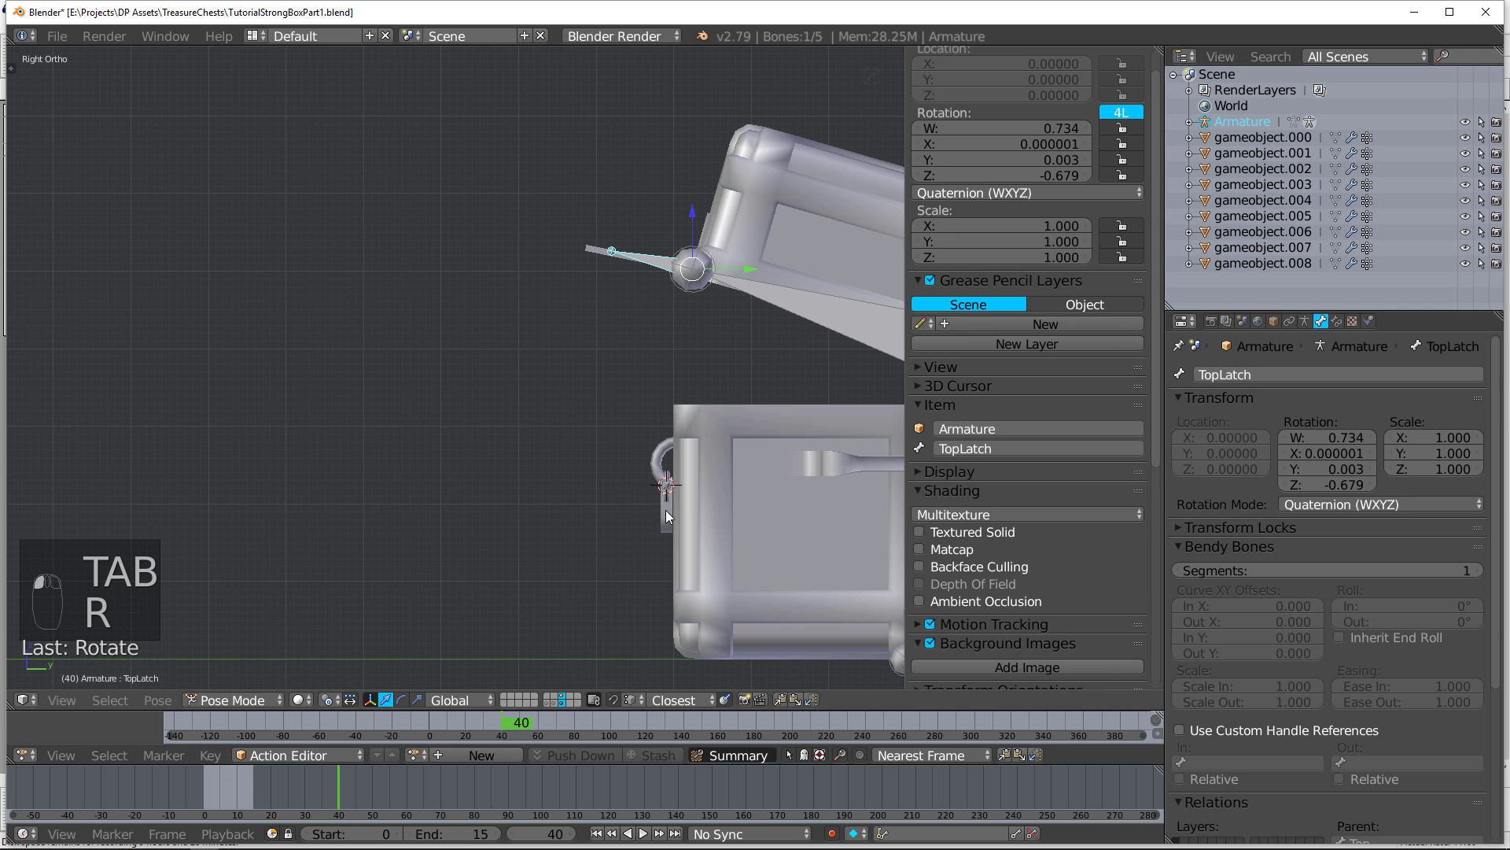
middle_drag(666, 509, 506, 454)
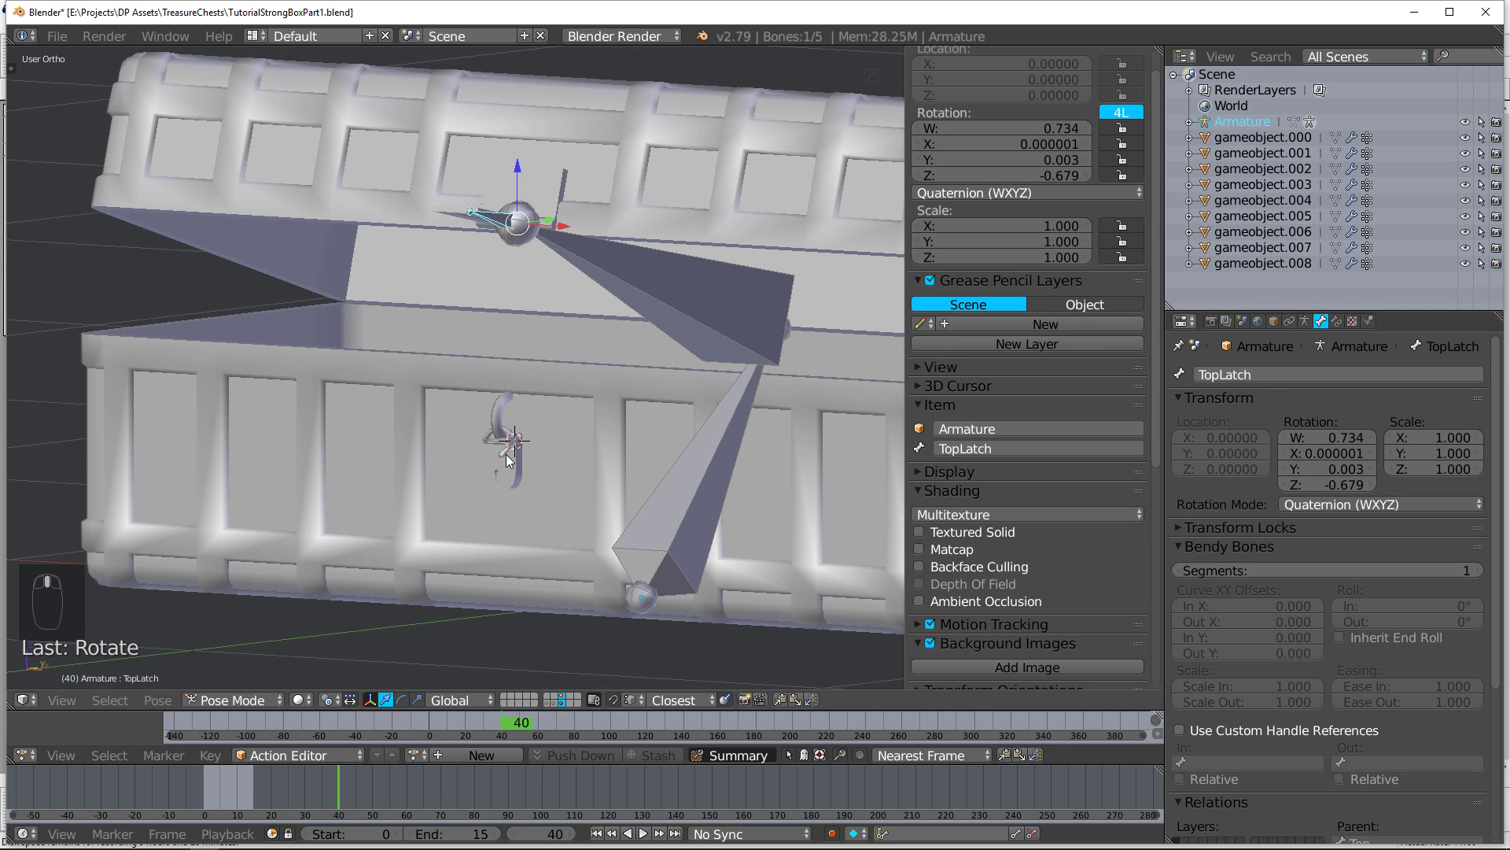
Step: Try moving the LockBottom bone in Pose Mode, and undo the move
right_click(506, 455)
key(g)
click(477, 474)
key(ctrl+z)
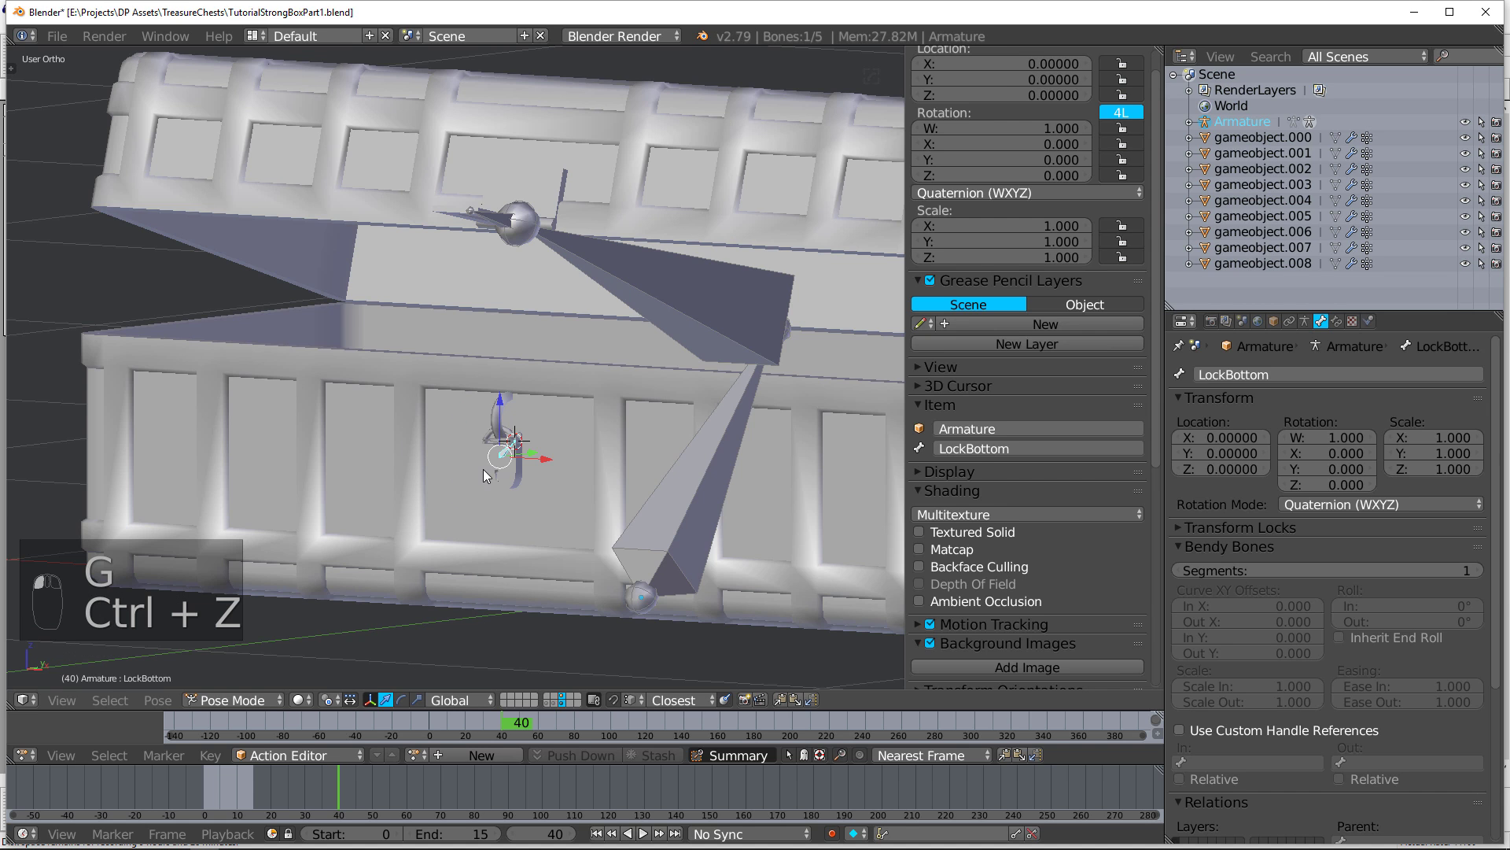
Step: Rotate the LockTop bone about 102 degrees in front view to swing the lock's shackle open
right_click(503, 444)
key(KP_1)
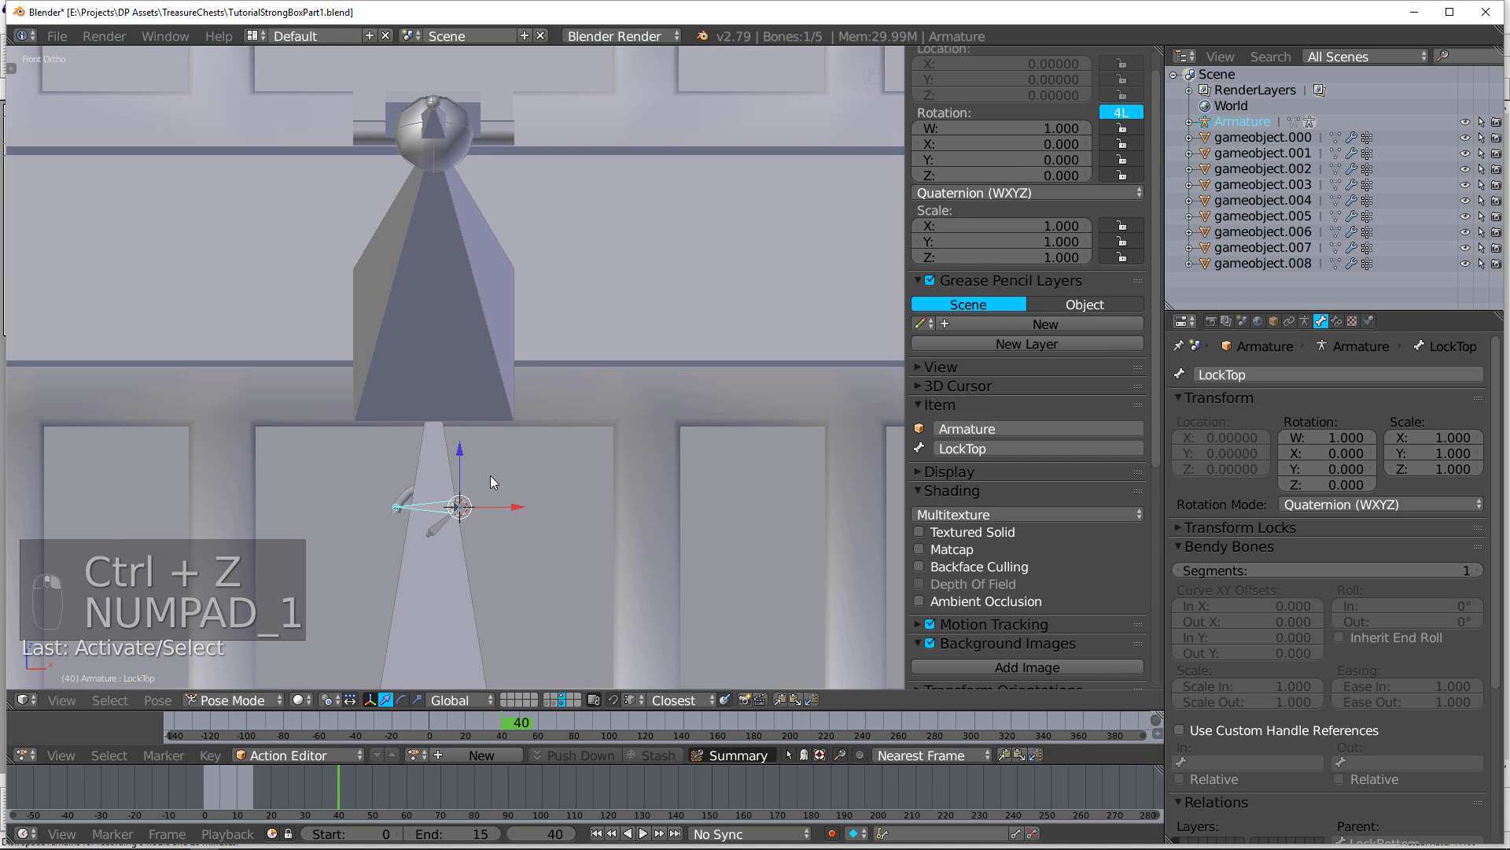
key(r)
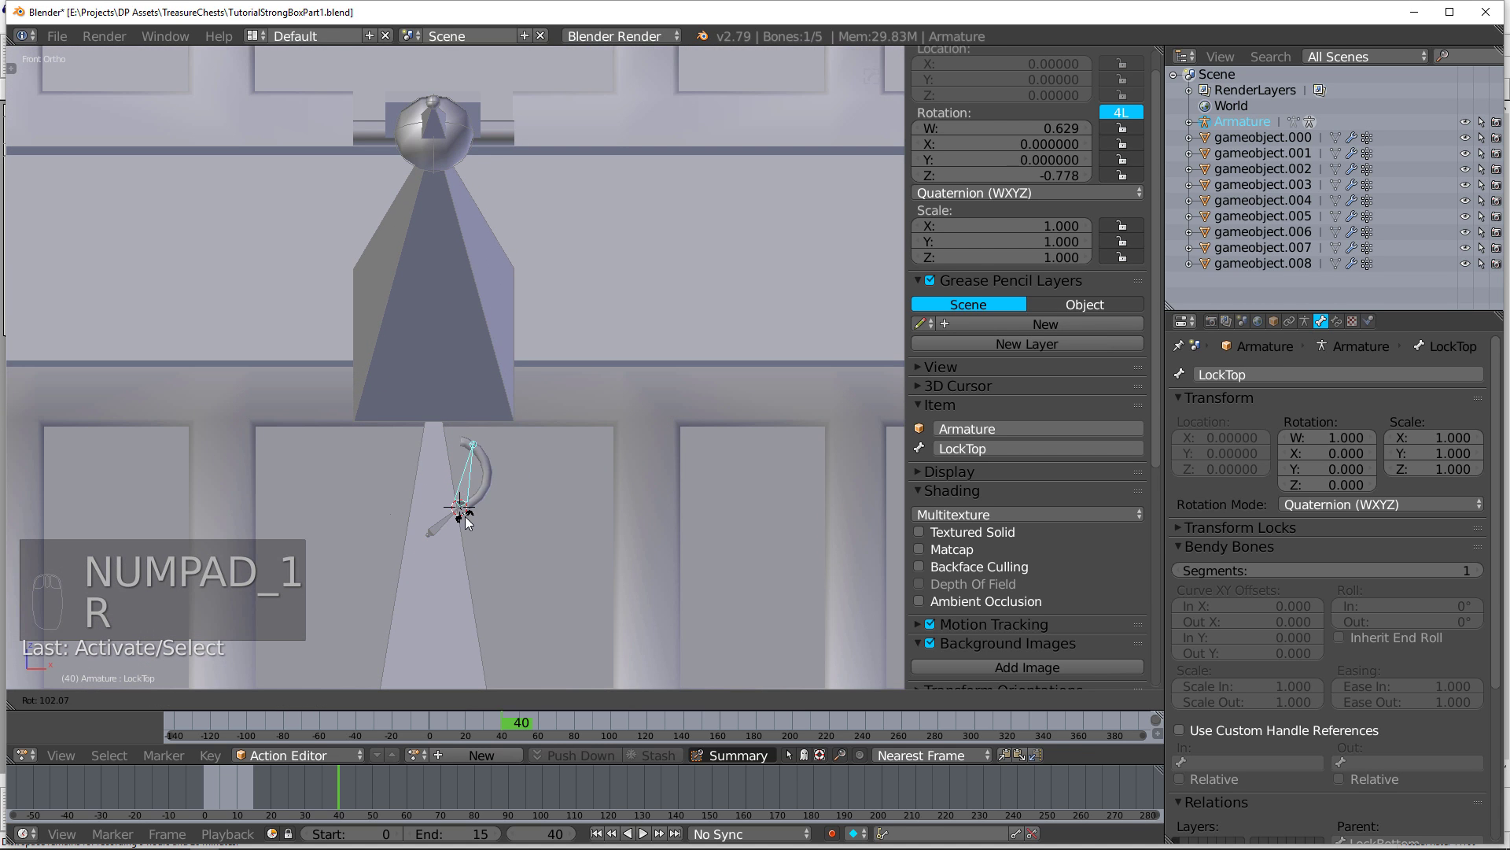
click(472, 507)
middle_drag(472, 507, 525, 535)
scroll(590, 442, down, 5)
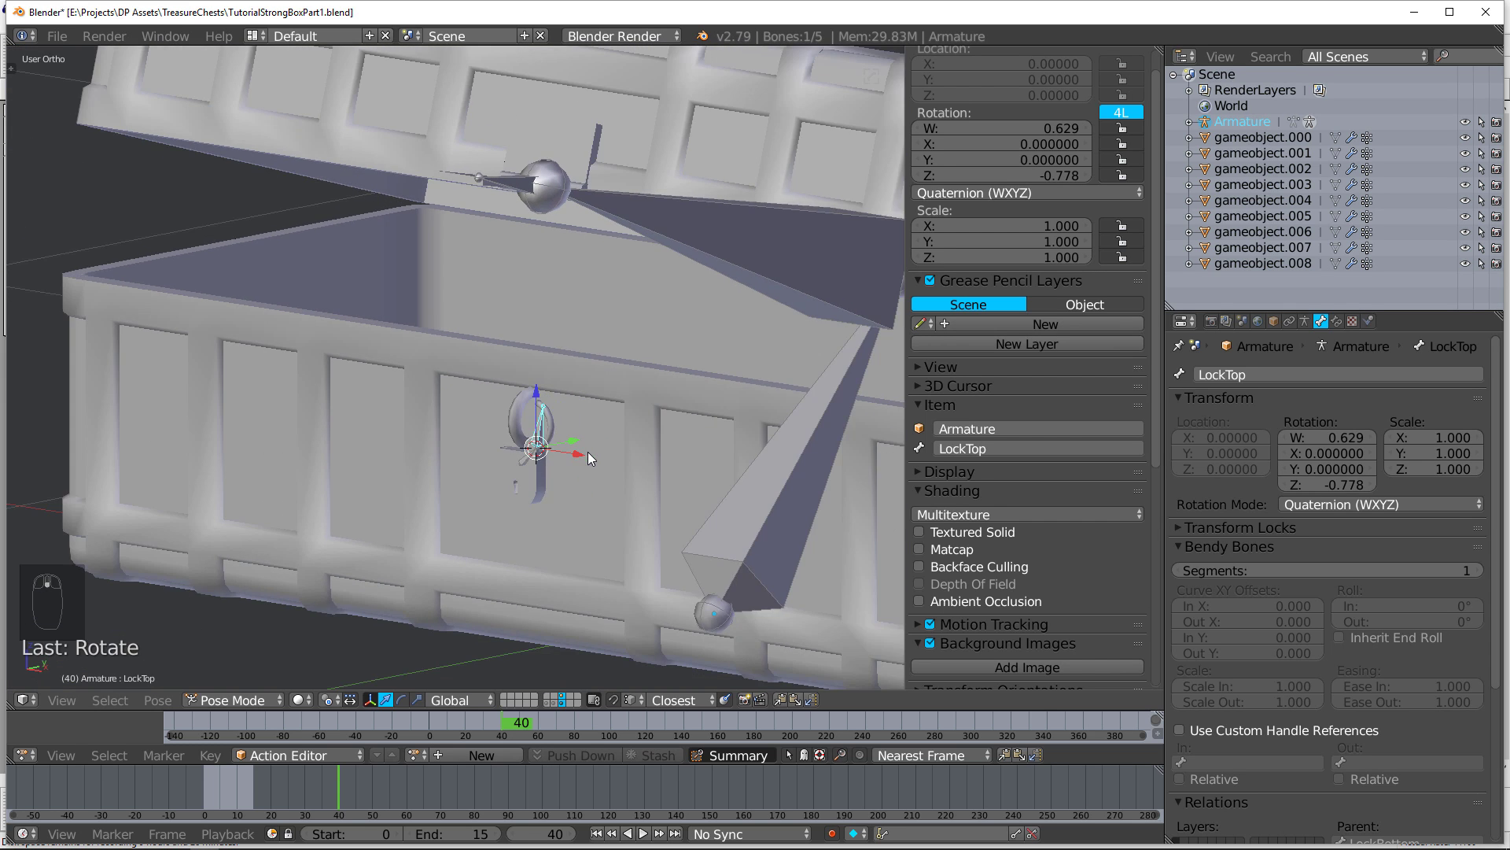
Step: Select all of the armature's bones and clear their pose rotation to close the chest
middle_drag(588, 451, 597, 455)
key(a)
key(a)
key(a)
key(ctrl+r)
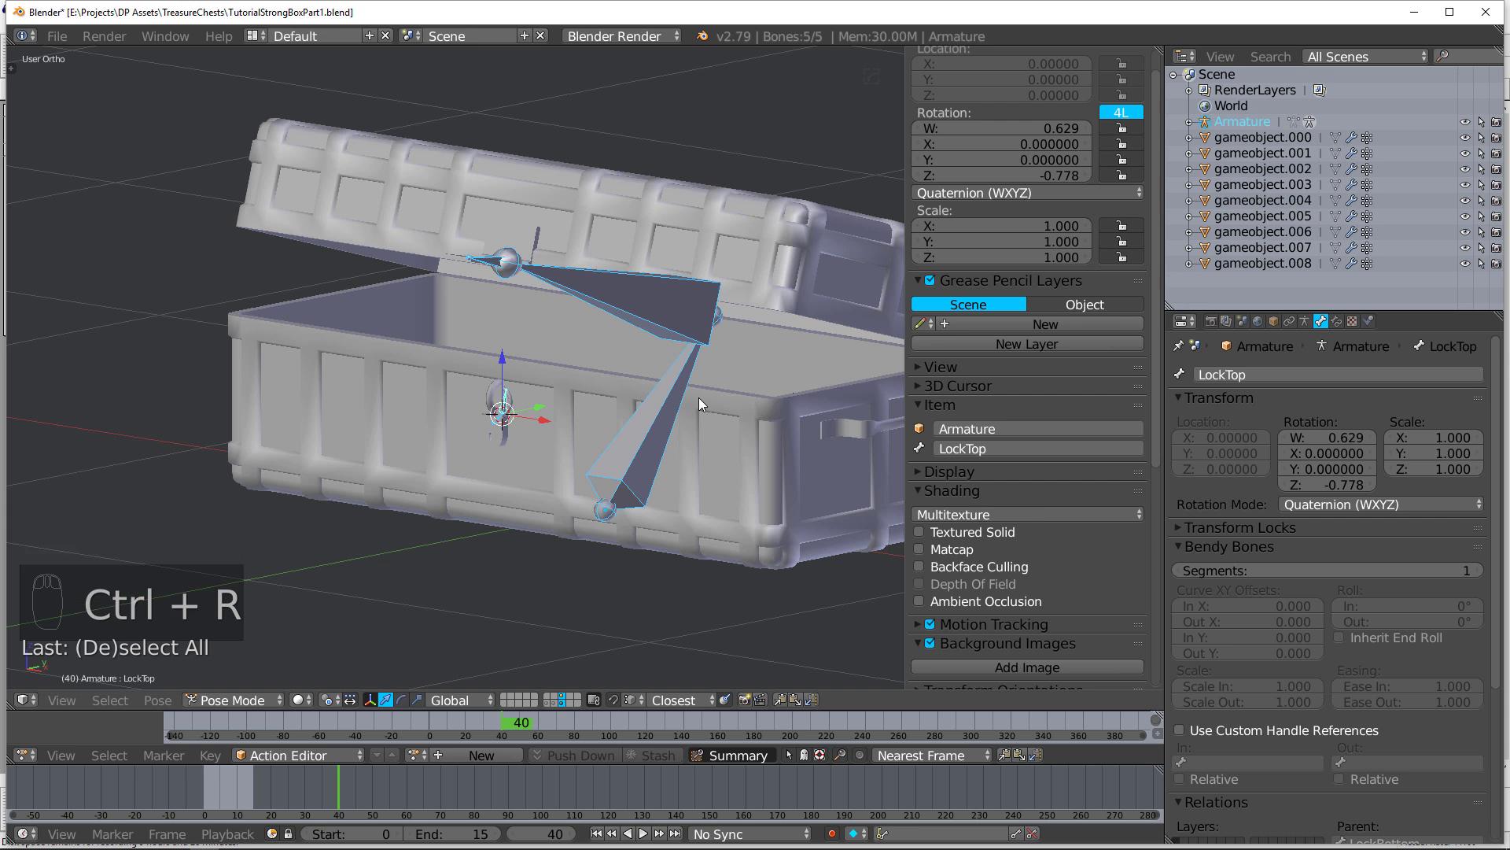
key(shift+r)
key(a)
key(alt+r)
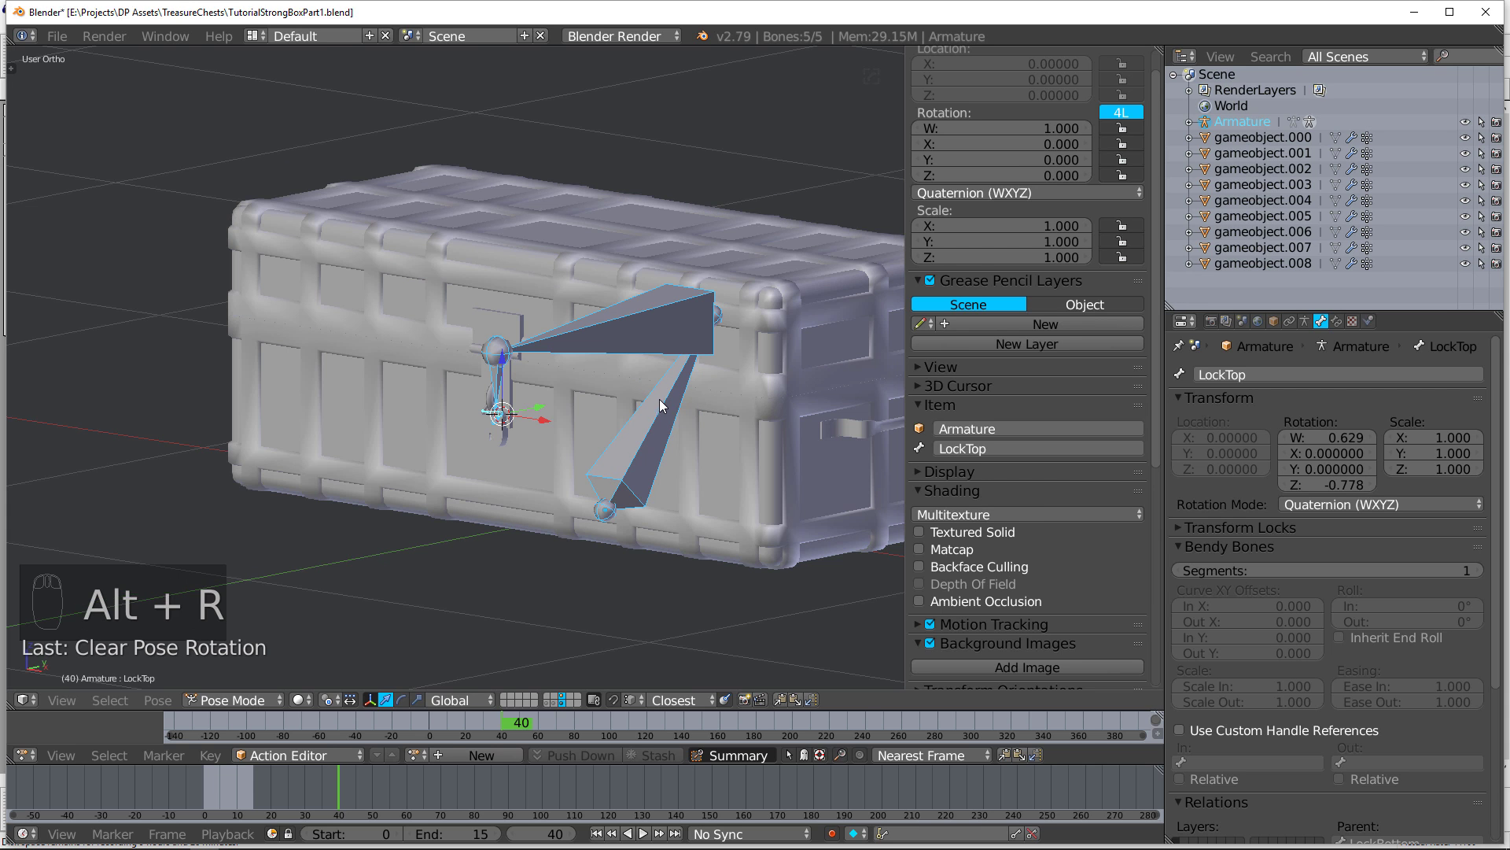
middle_drag(663, 405, 676, 376)
scroll(673, 377, down, 2)
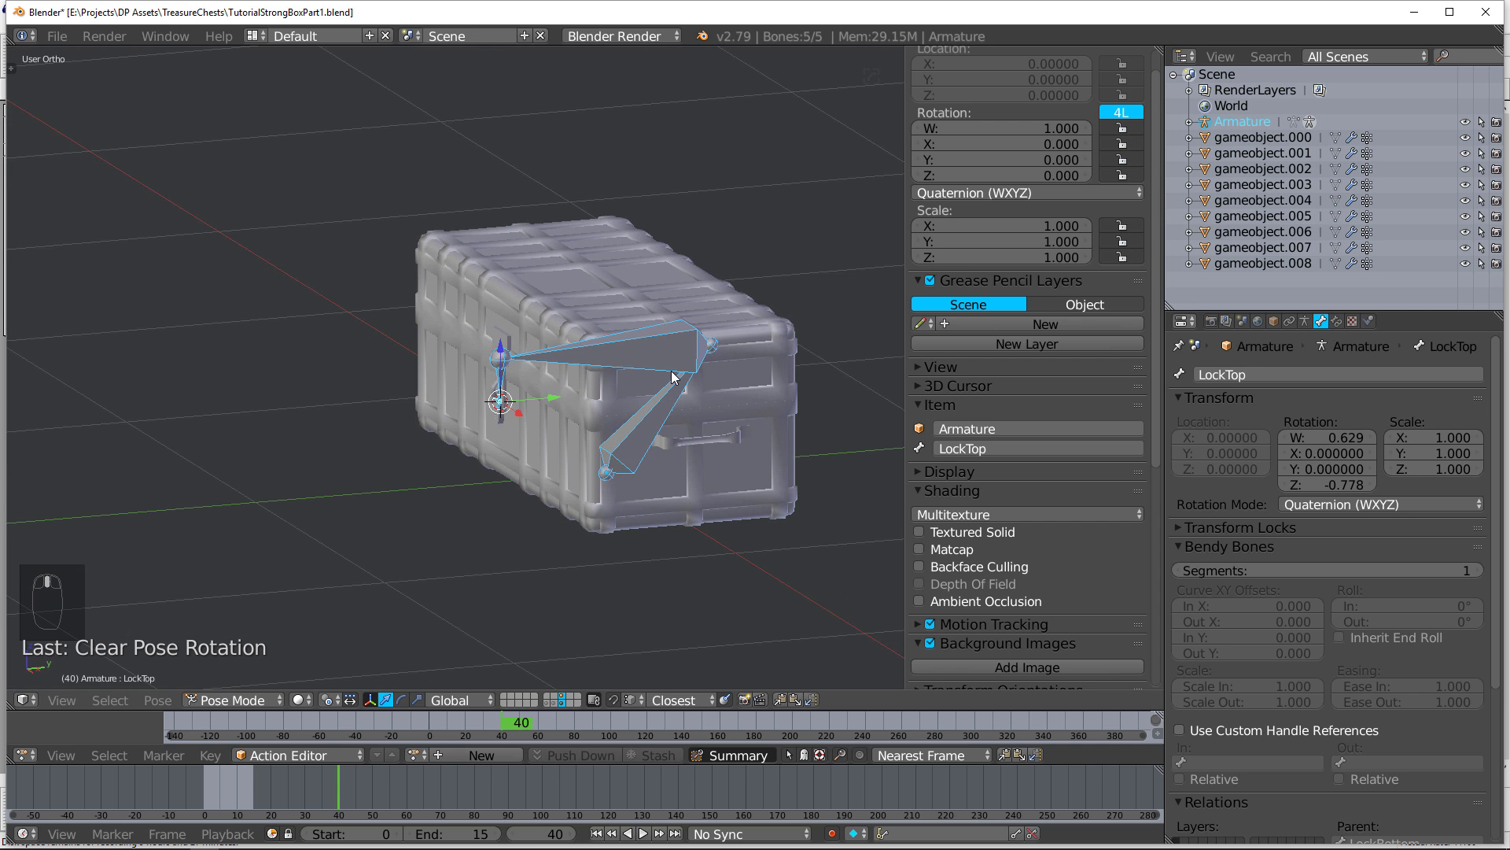
key(KP_3)
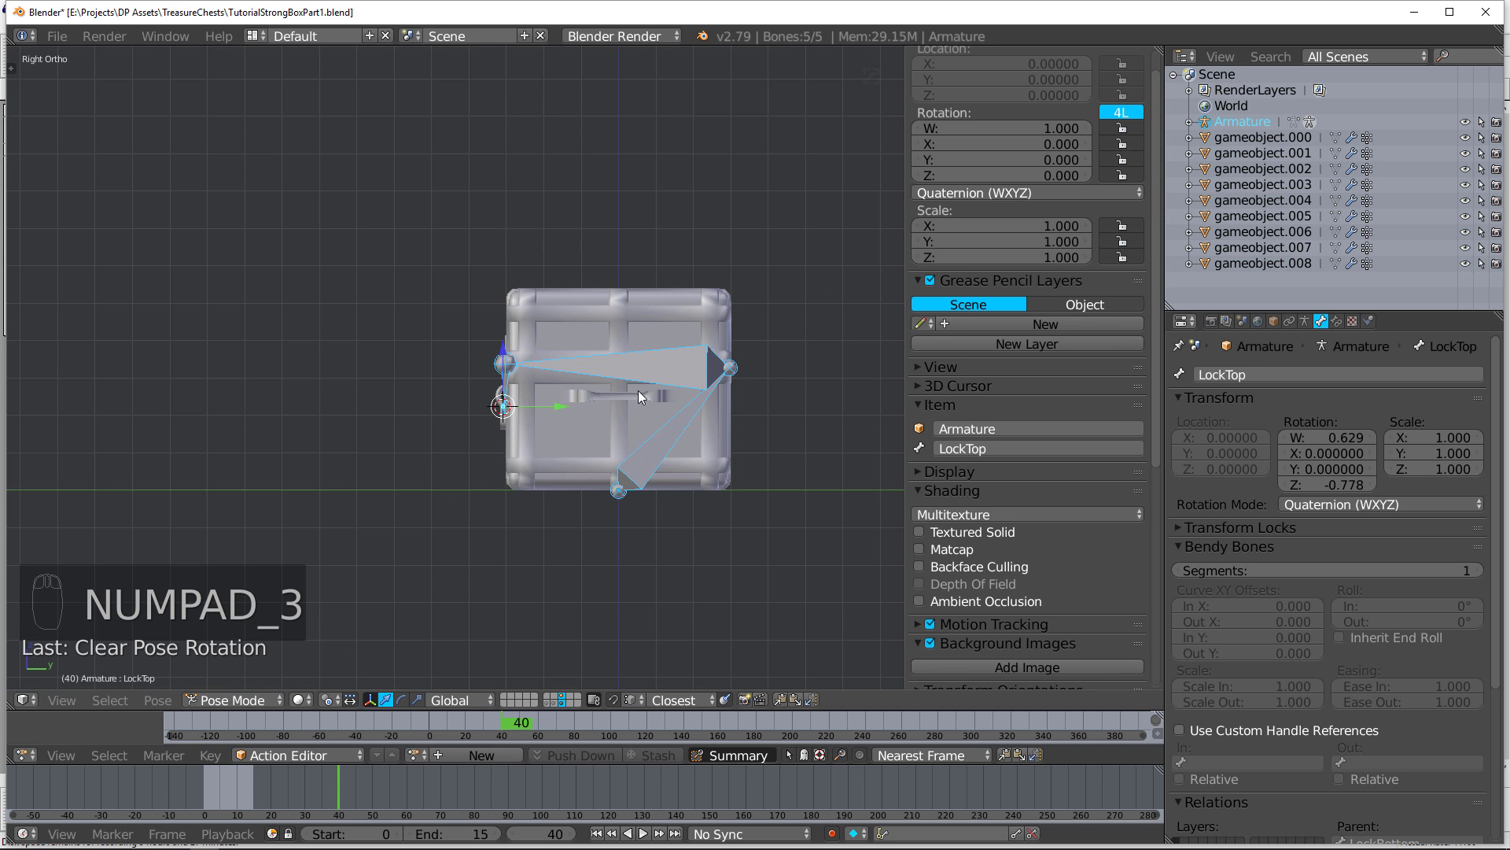
middle_drag(639, 390, 545, 385)
scroll(545, 385, up, 5)
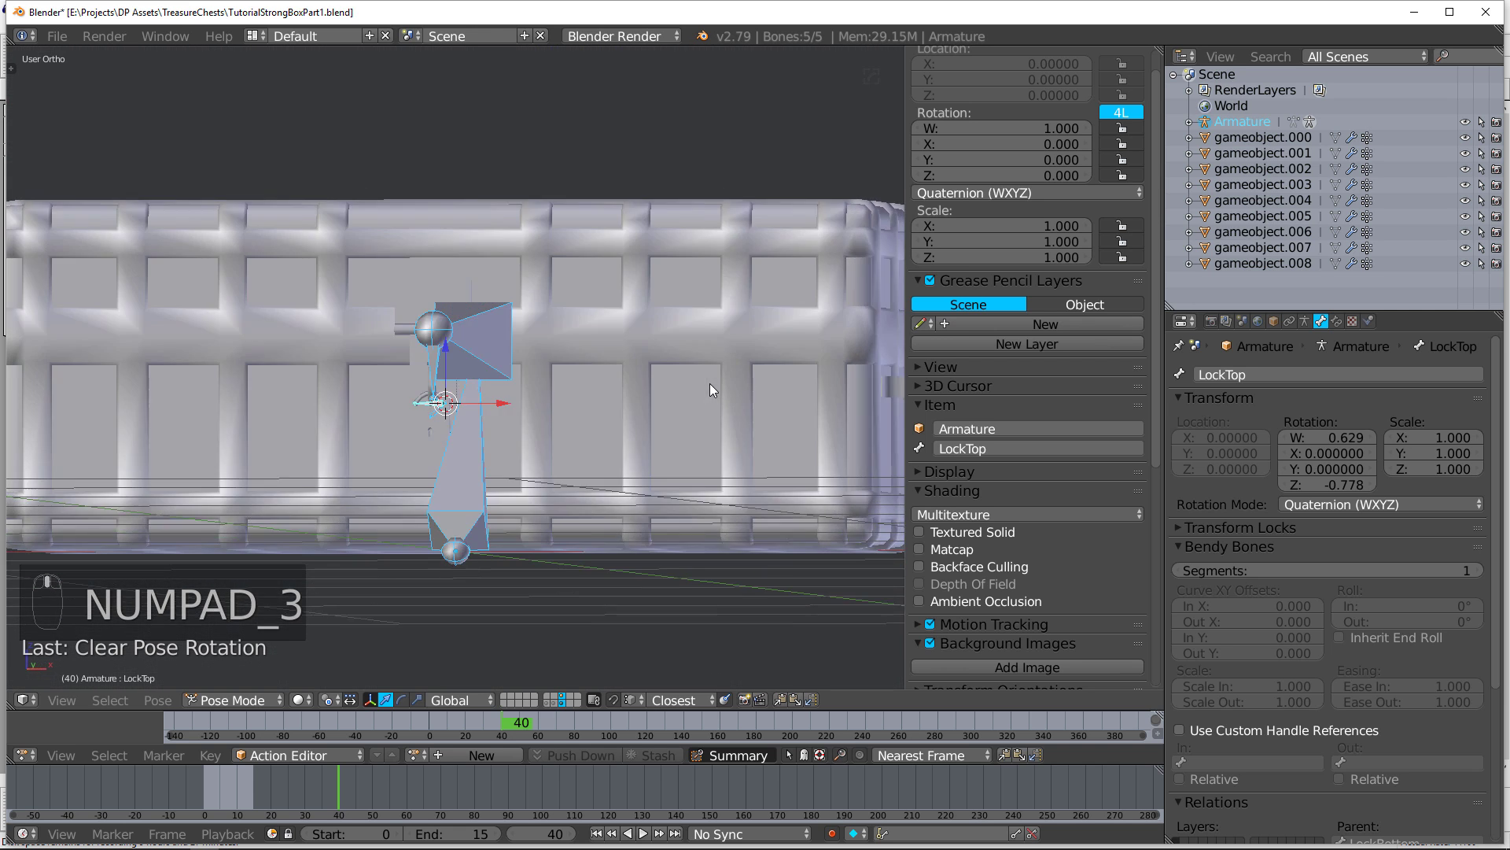
middle_drag(710, 385, 573, 583)
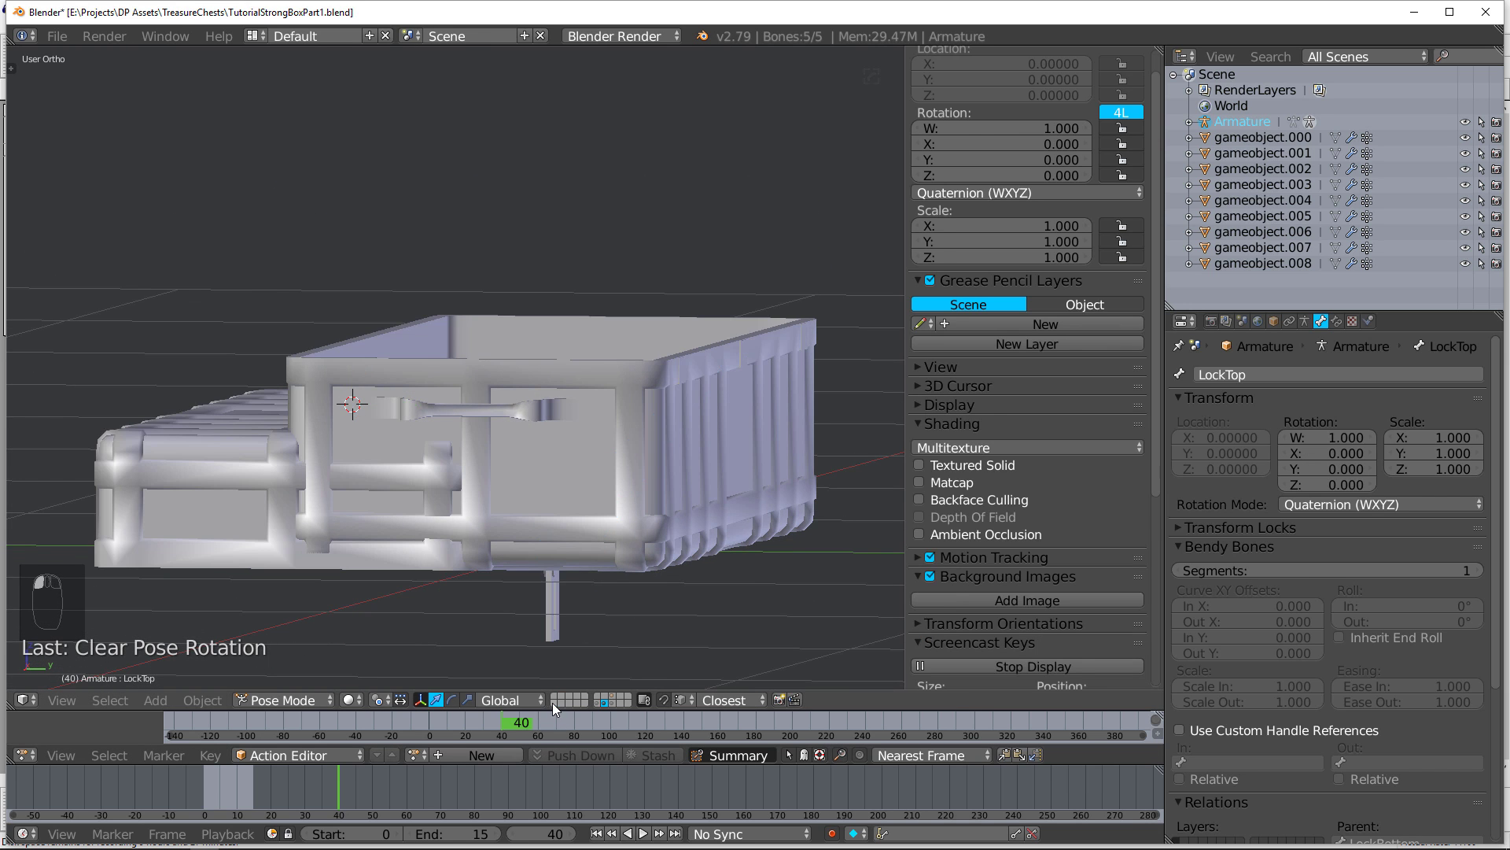
Step: Display only the layer that holds the assembled chest made of separate parts
middle_drag(543, 516, 527, 464)
right_click(535, 553)
click(608, 704)
Step: Try rotating the split chest's lid around its pivot in right view, and undo the rotation
right_click(578, 323)
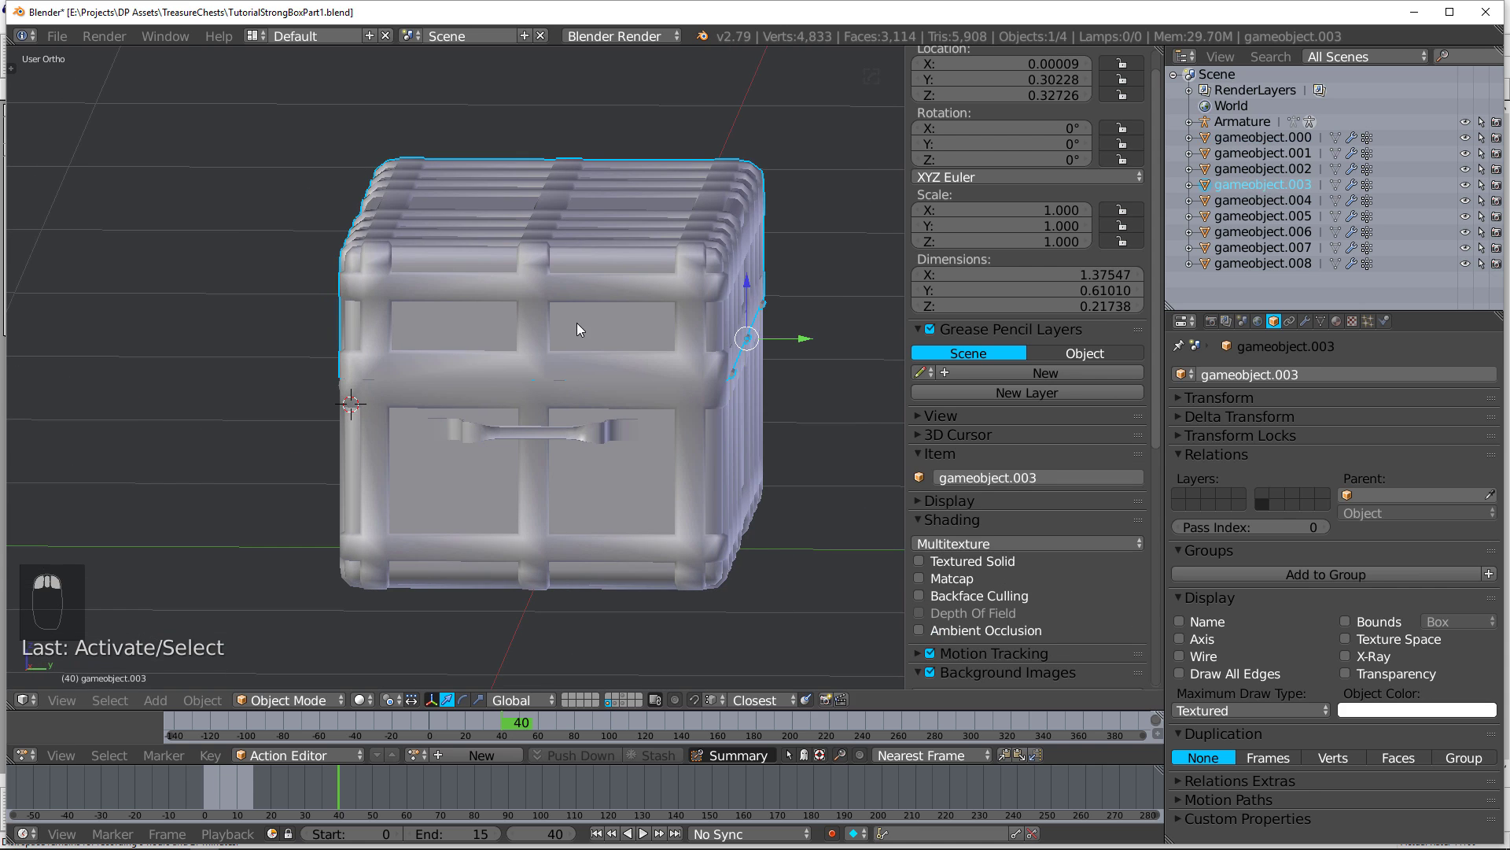
key(KP_3)
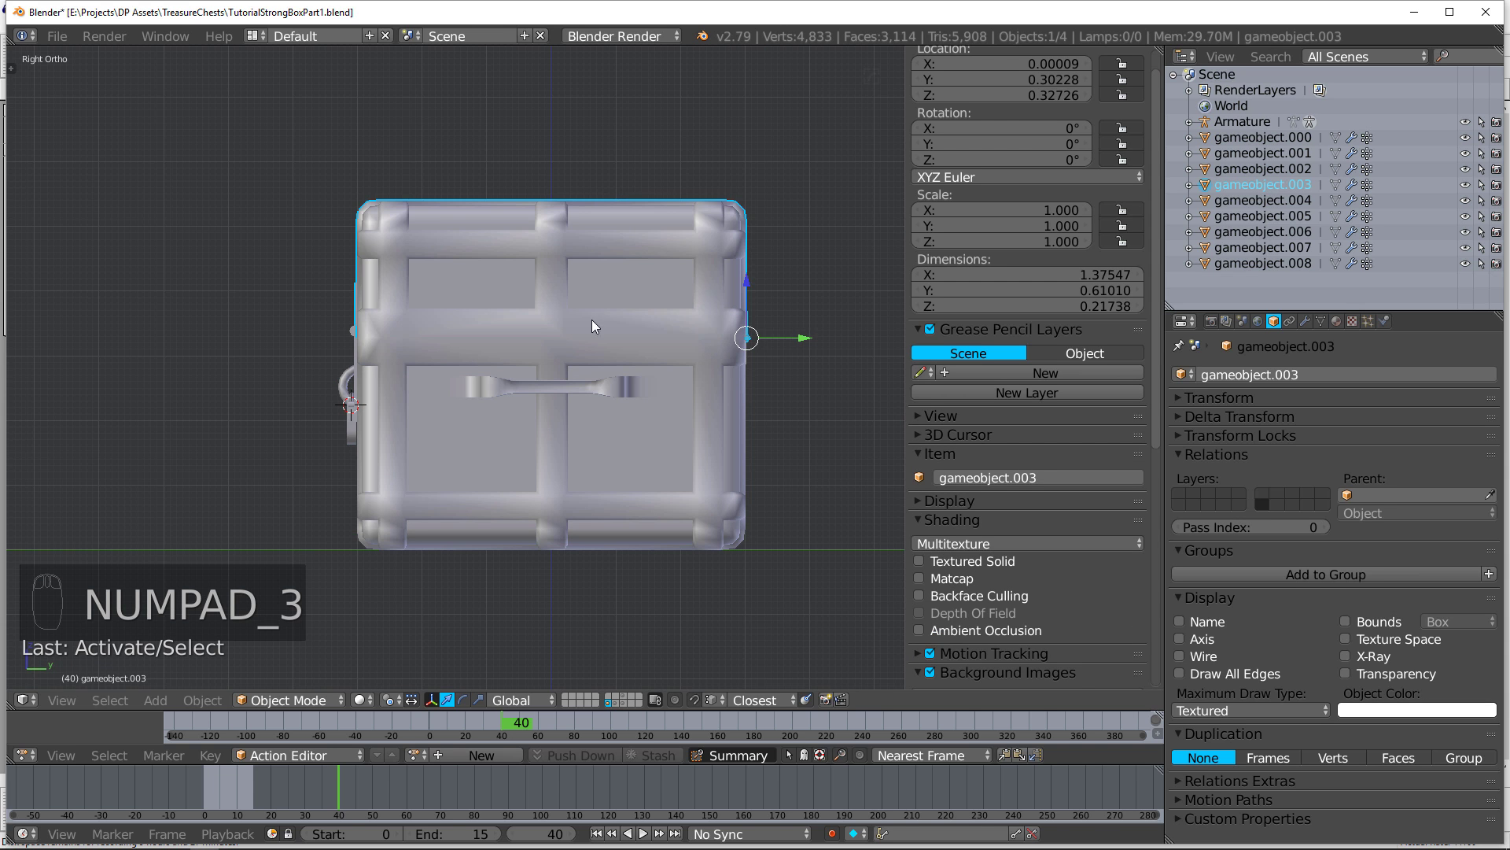
key(r)
click(697, 230)
key(ctrl+z)
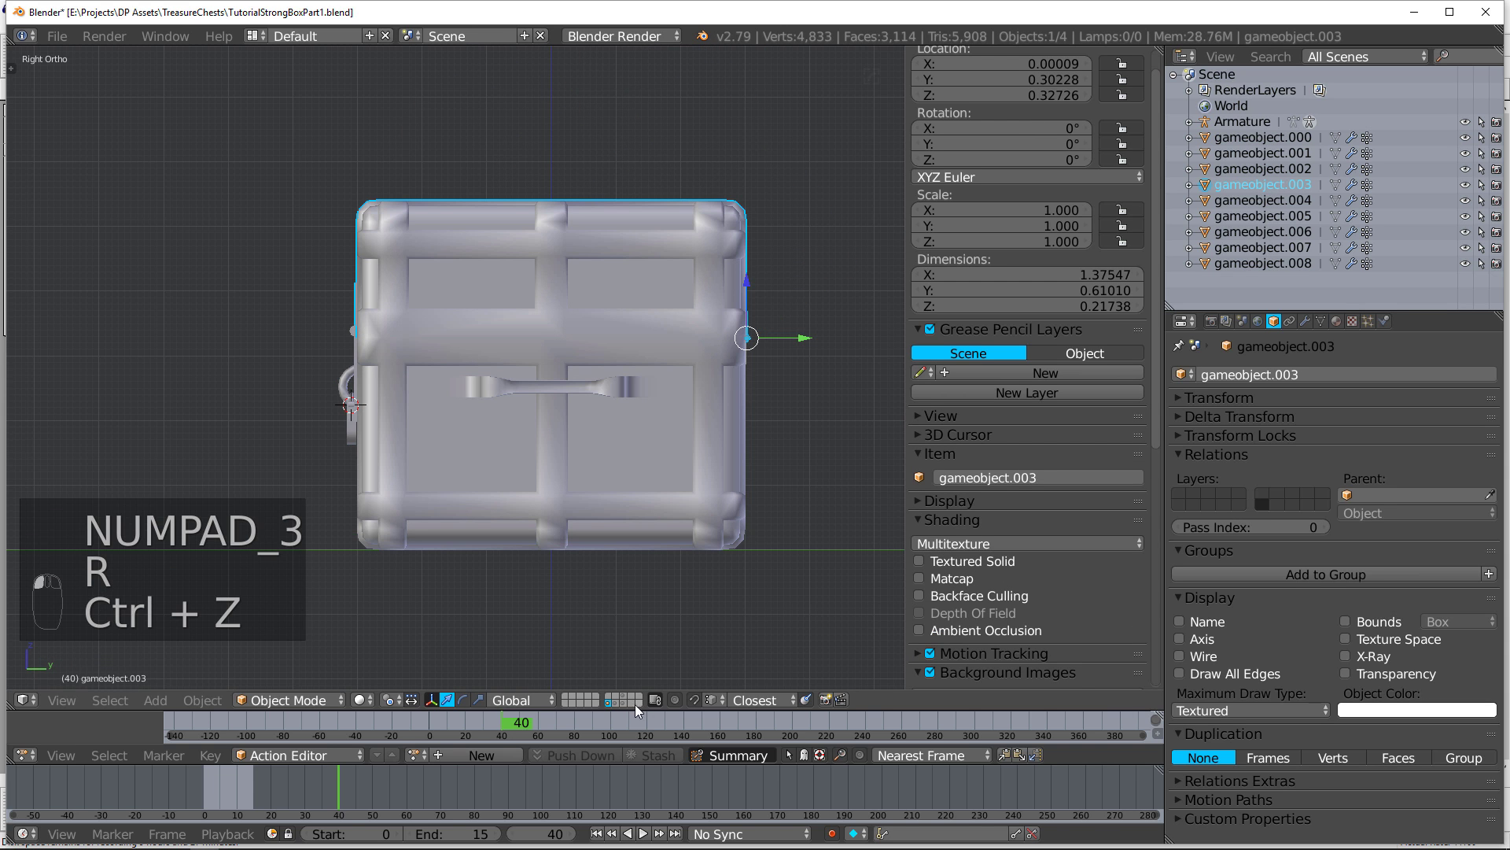
Step: Select all parts of the assembled split chest and start an FBX export with Selected Objects and the experimental apply option enabled
key(a)
key(a)
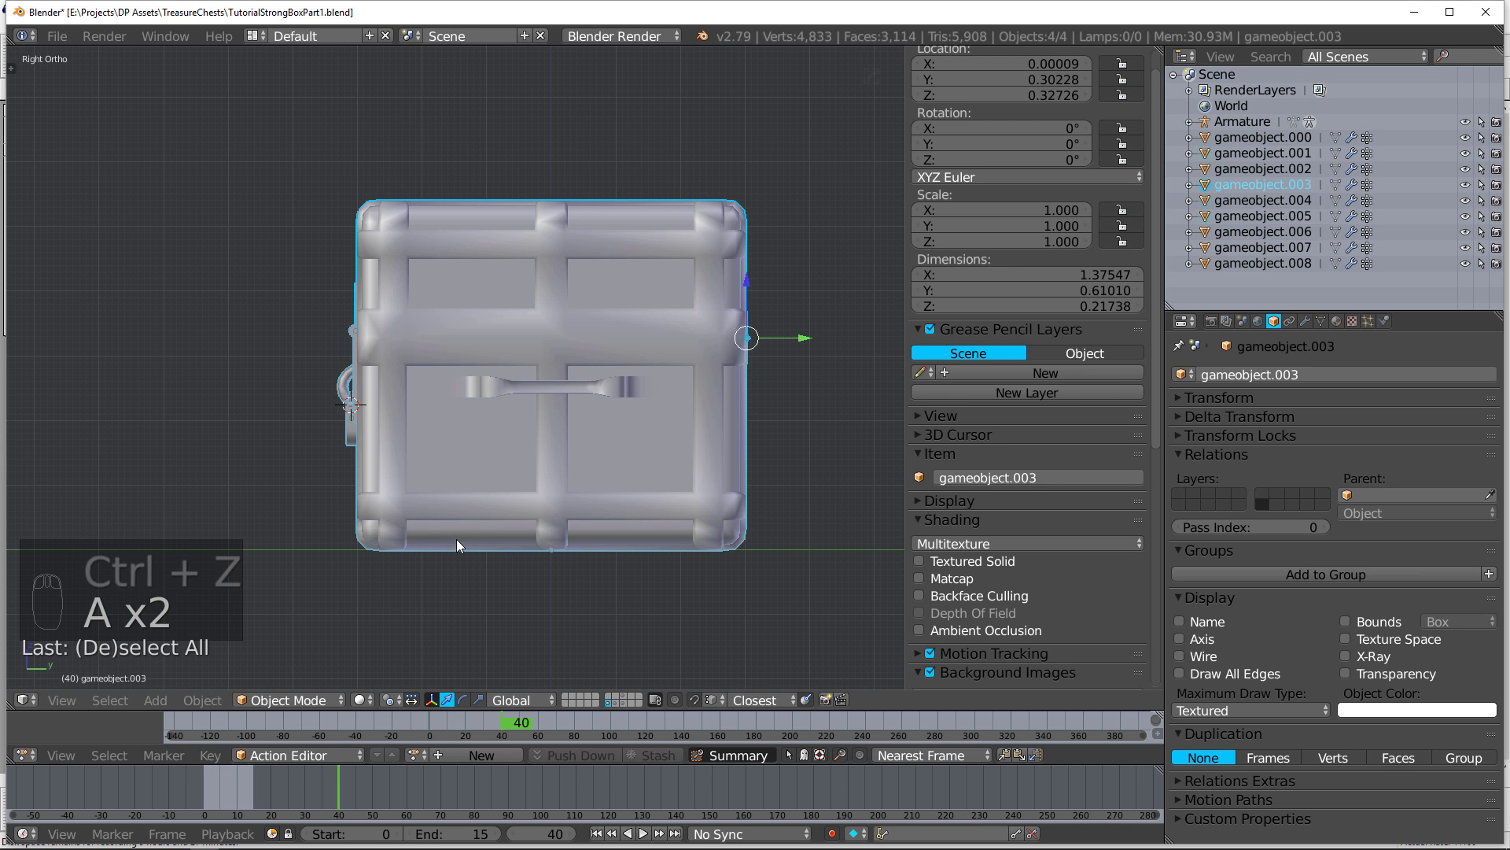
click(56, 37)
mouse_move(128, 353)
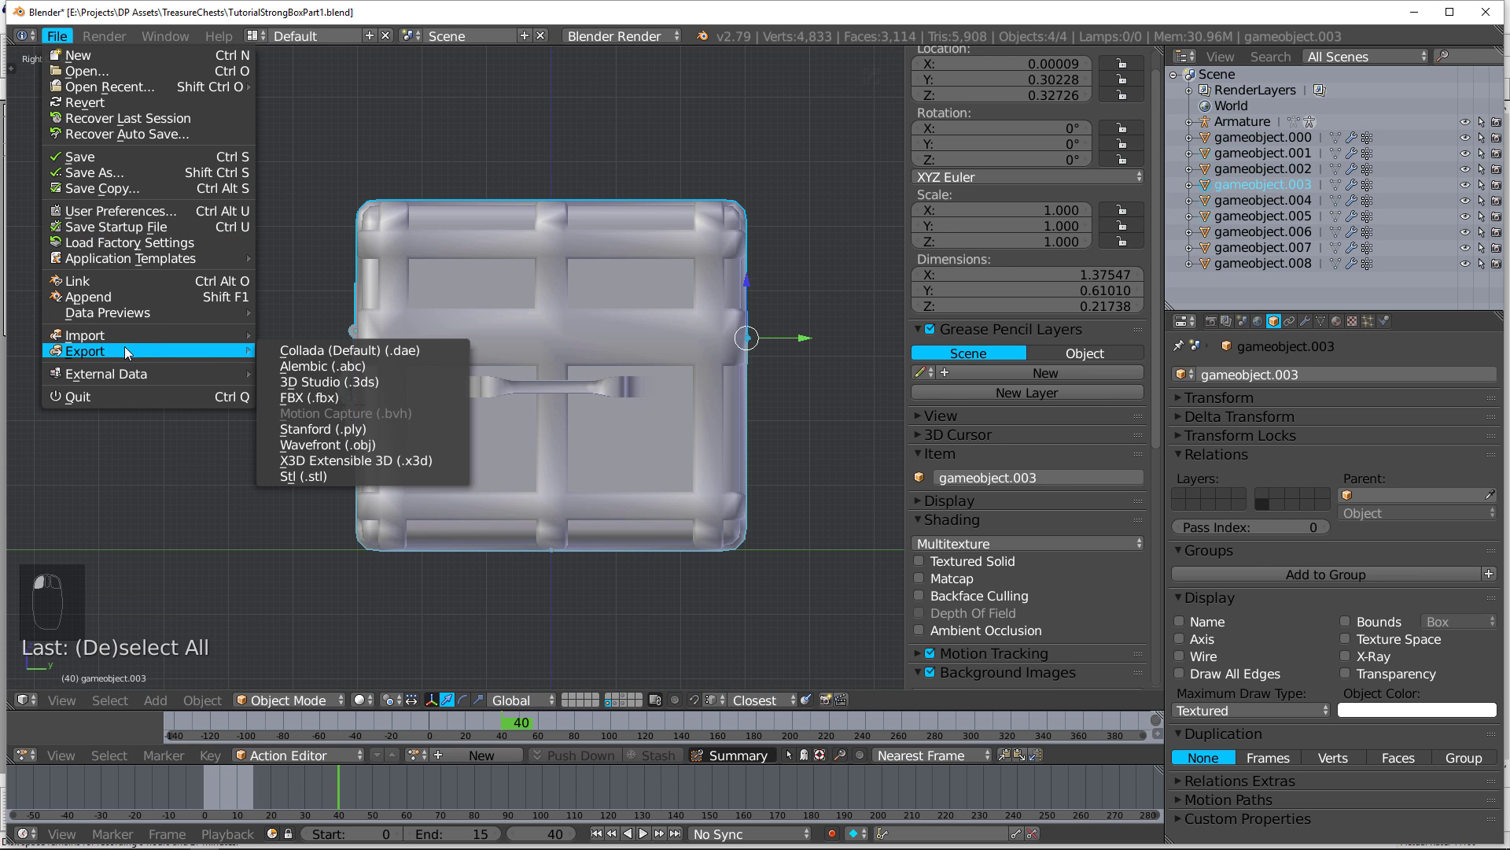
click(341, 395)
click(95, 654)
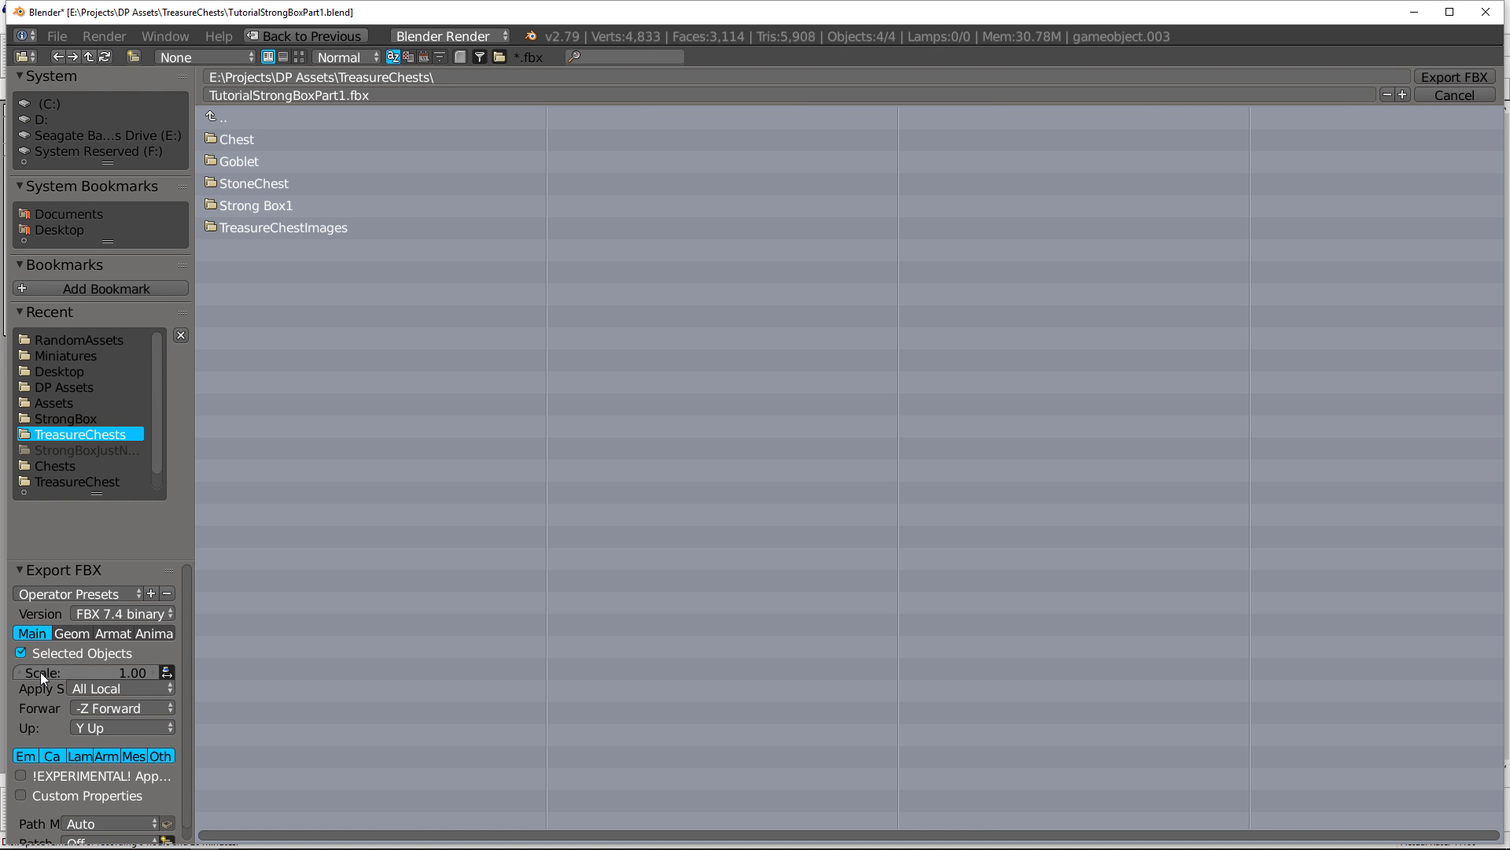
click(74, 779)
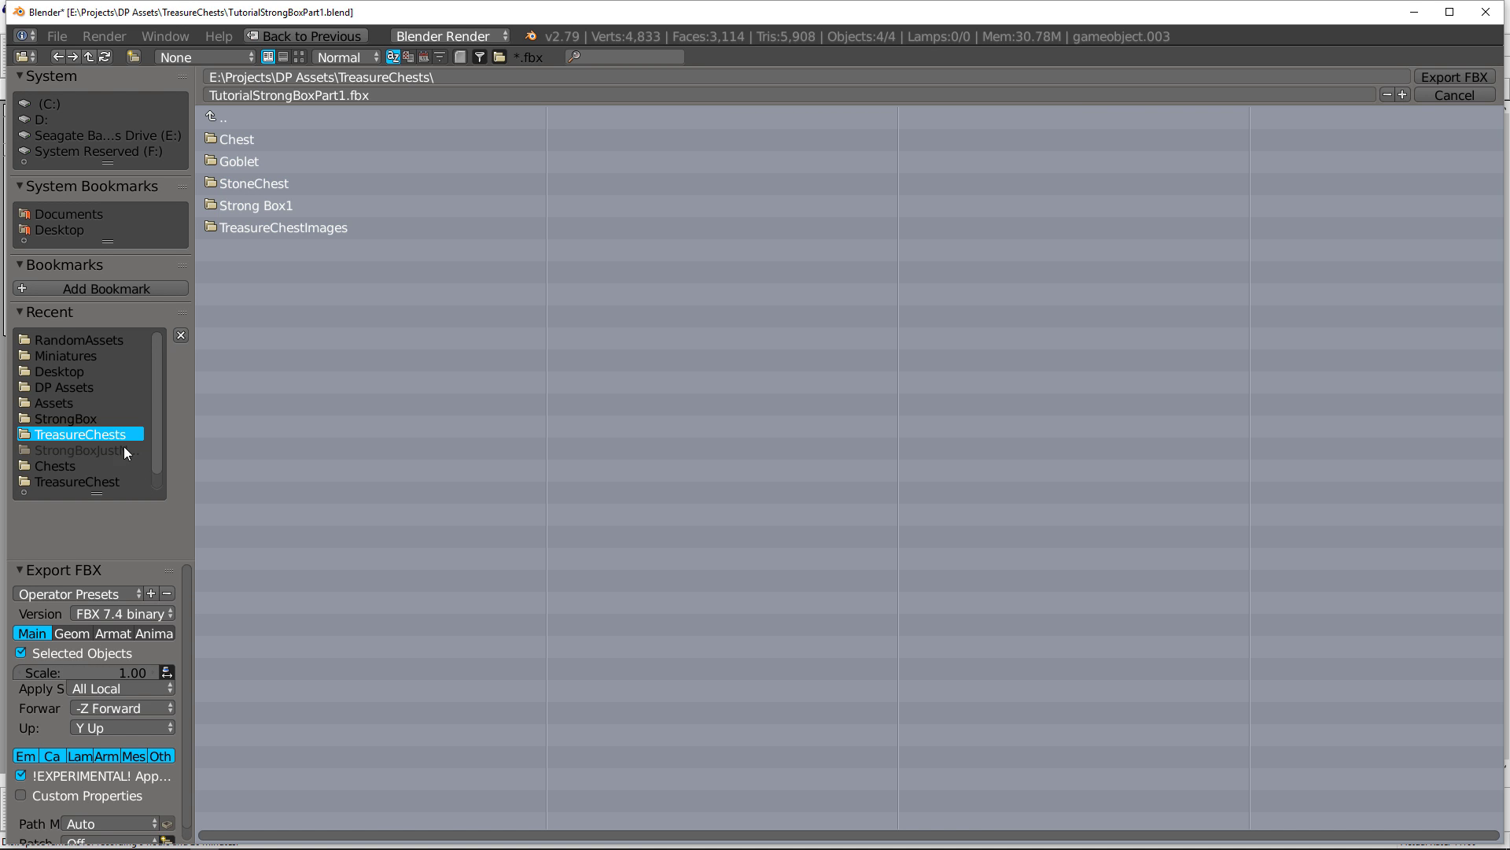
Step: Export the selected parts to the RandomAssets folder under the name BoxA
click(113, 341)
click(403, 96)
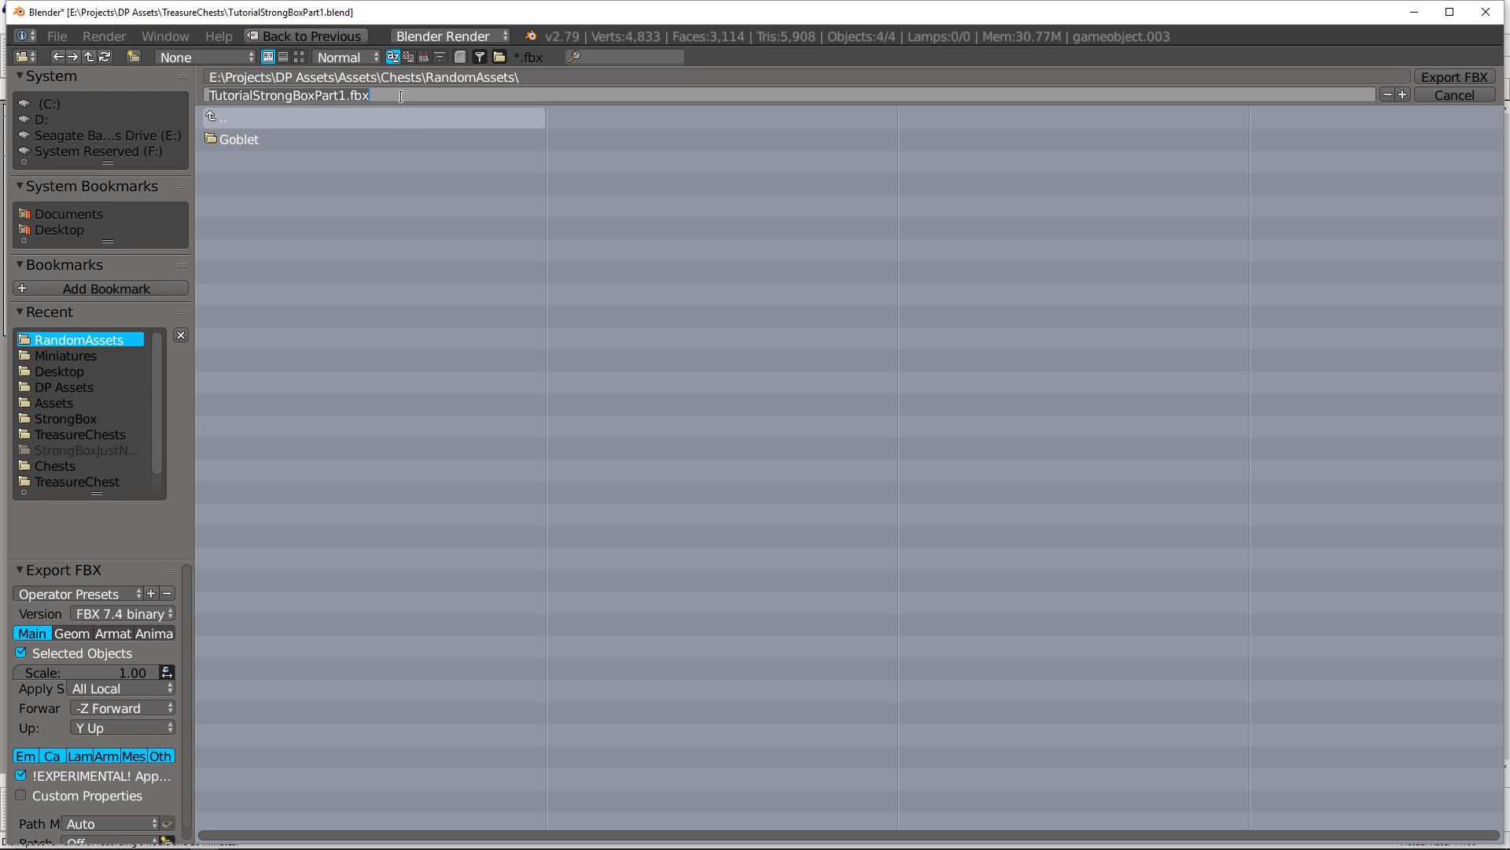
text(BoxA)
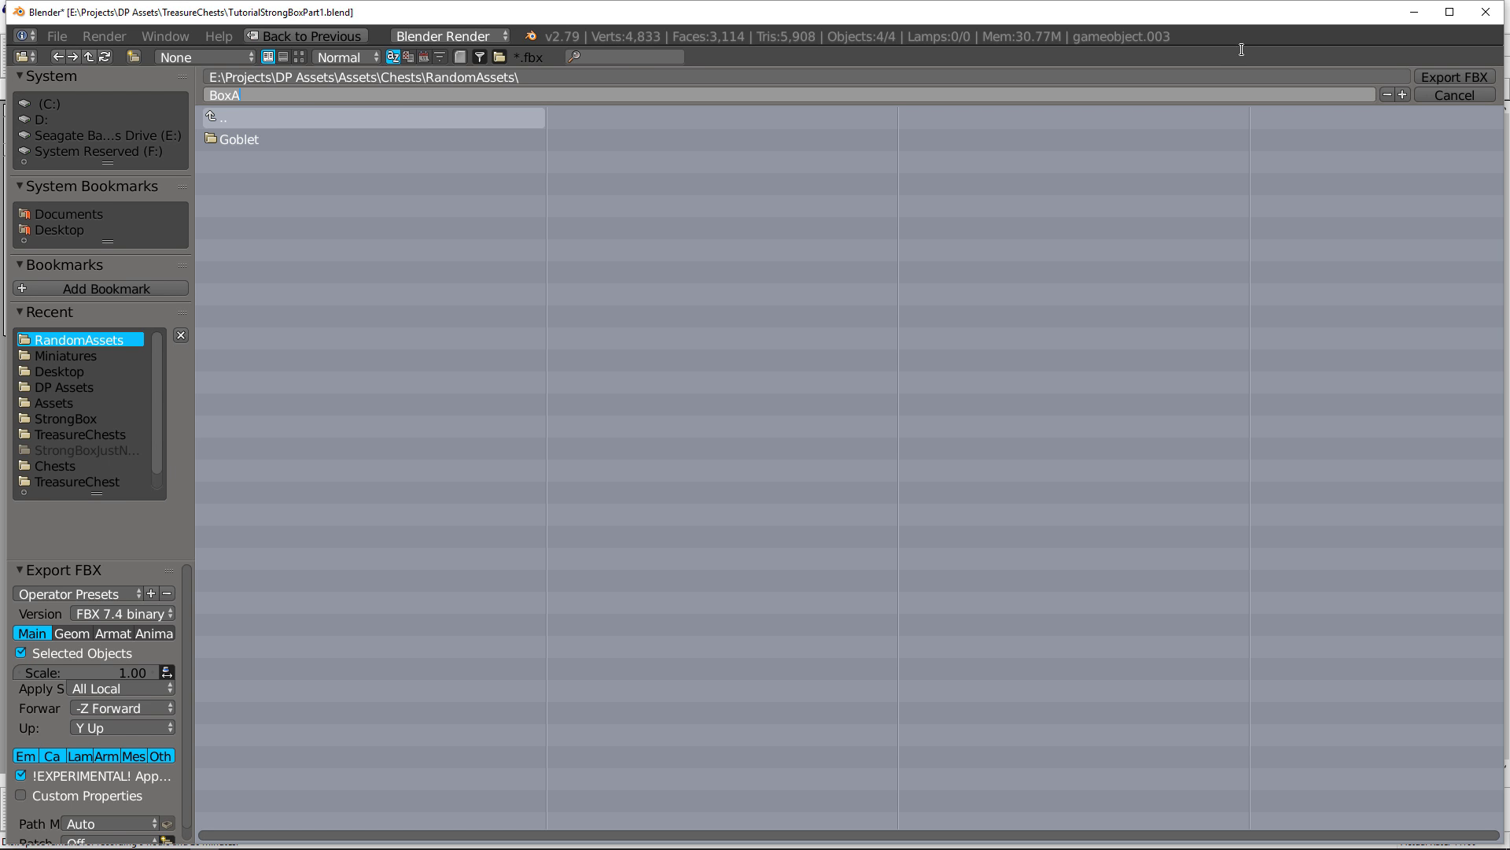
click(1451, 77)
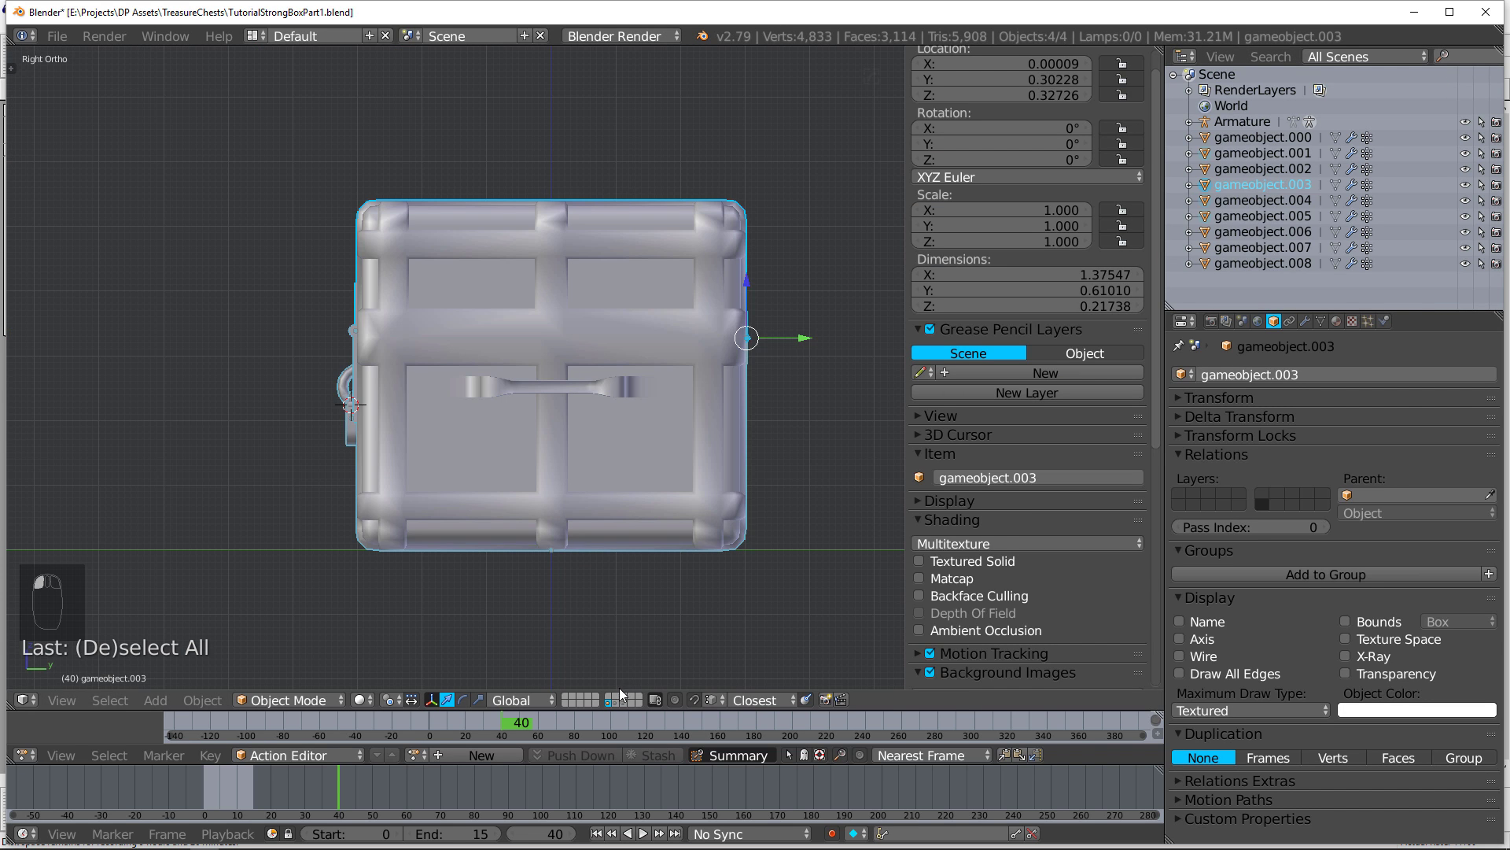
Step: Select all the chest parts on the layer where they are laid out separately and export them as BoxB.fbx in RandomAssets
key(a)
key(a)
key(a)
key(a)
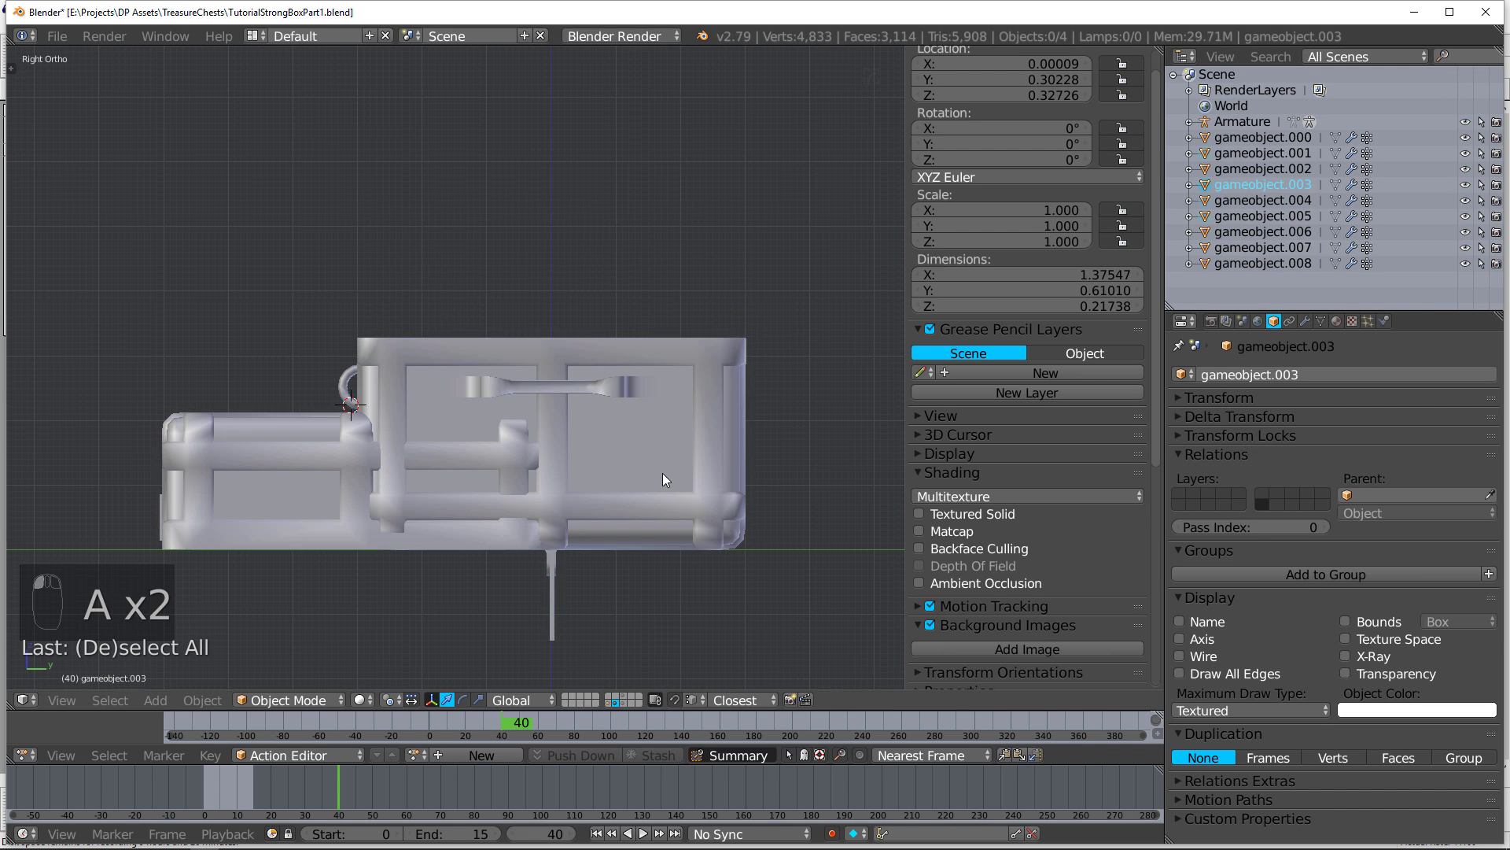
click(57, 36)
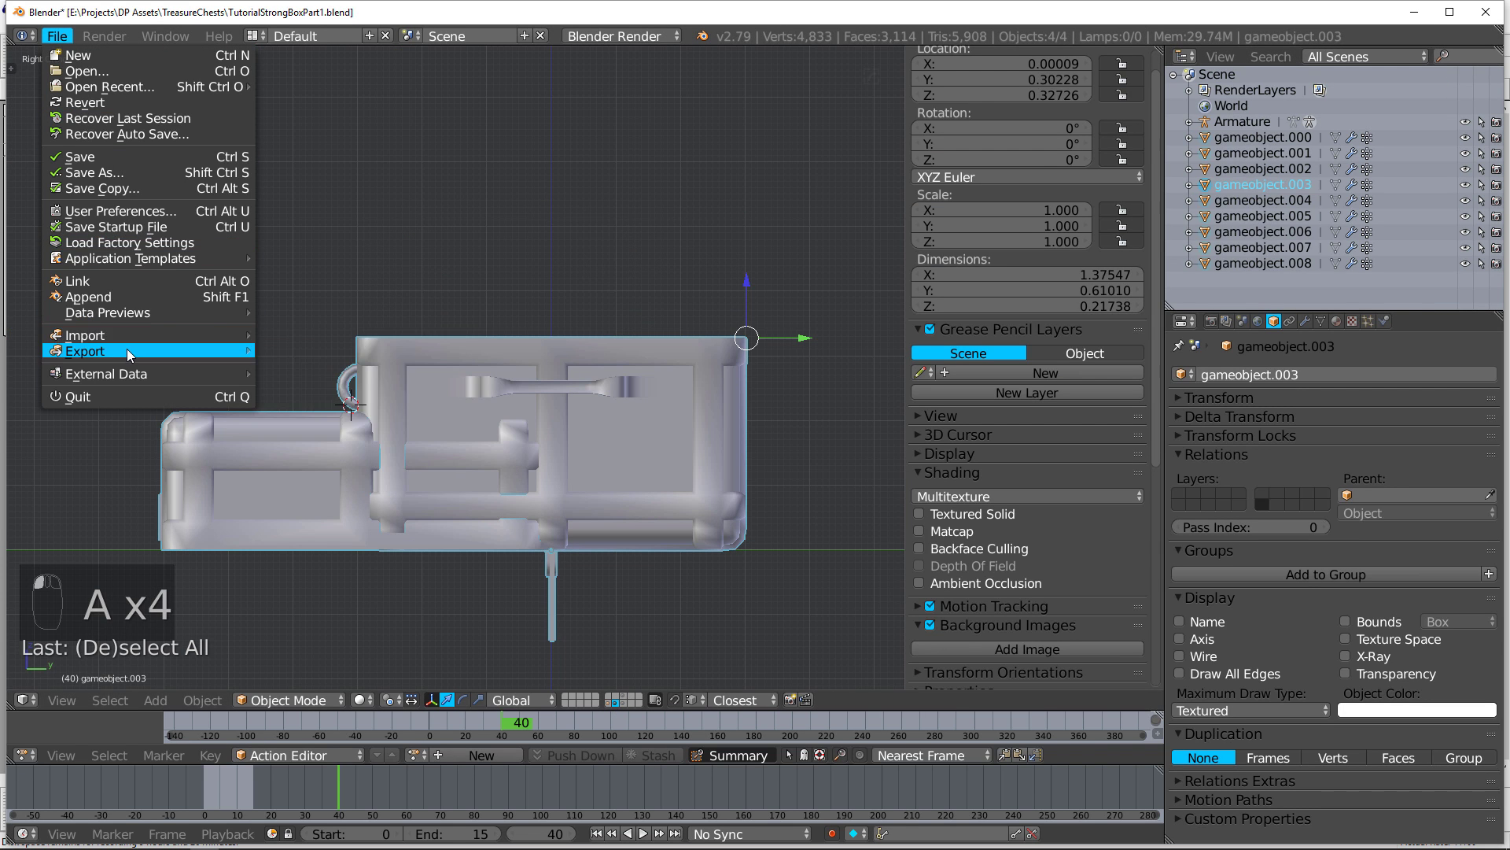
mouse_move(126, 351)
click(324, 398)
click(302, 96)
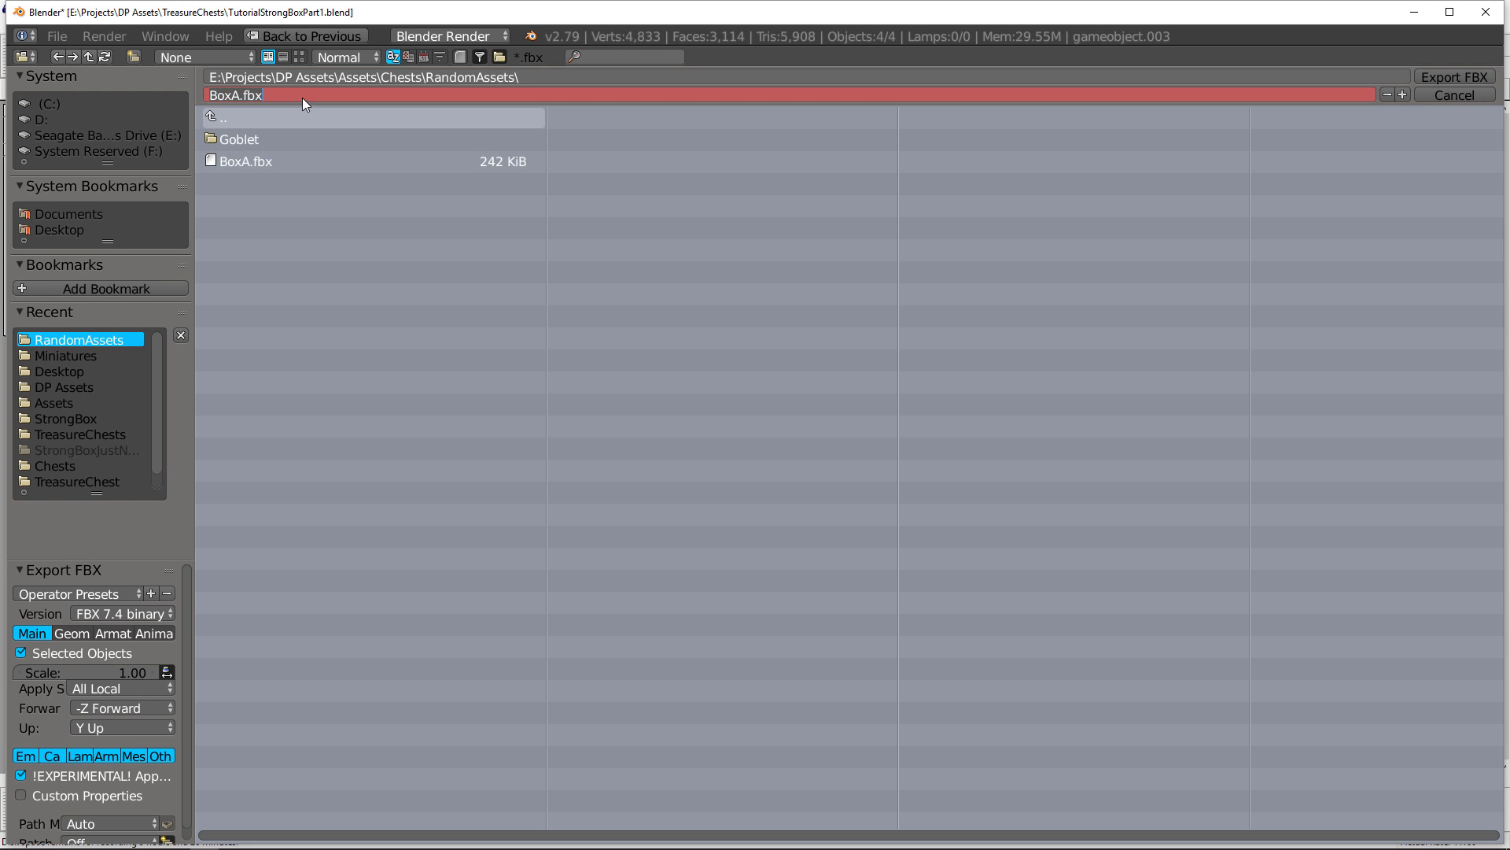
text(B)
click(1437, 74)
Step: Display the unsplit chest's layer together with the armature's layer, and select both objects
click(626, 699)
click(550, 439)
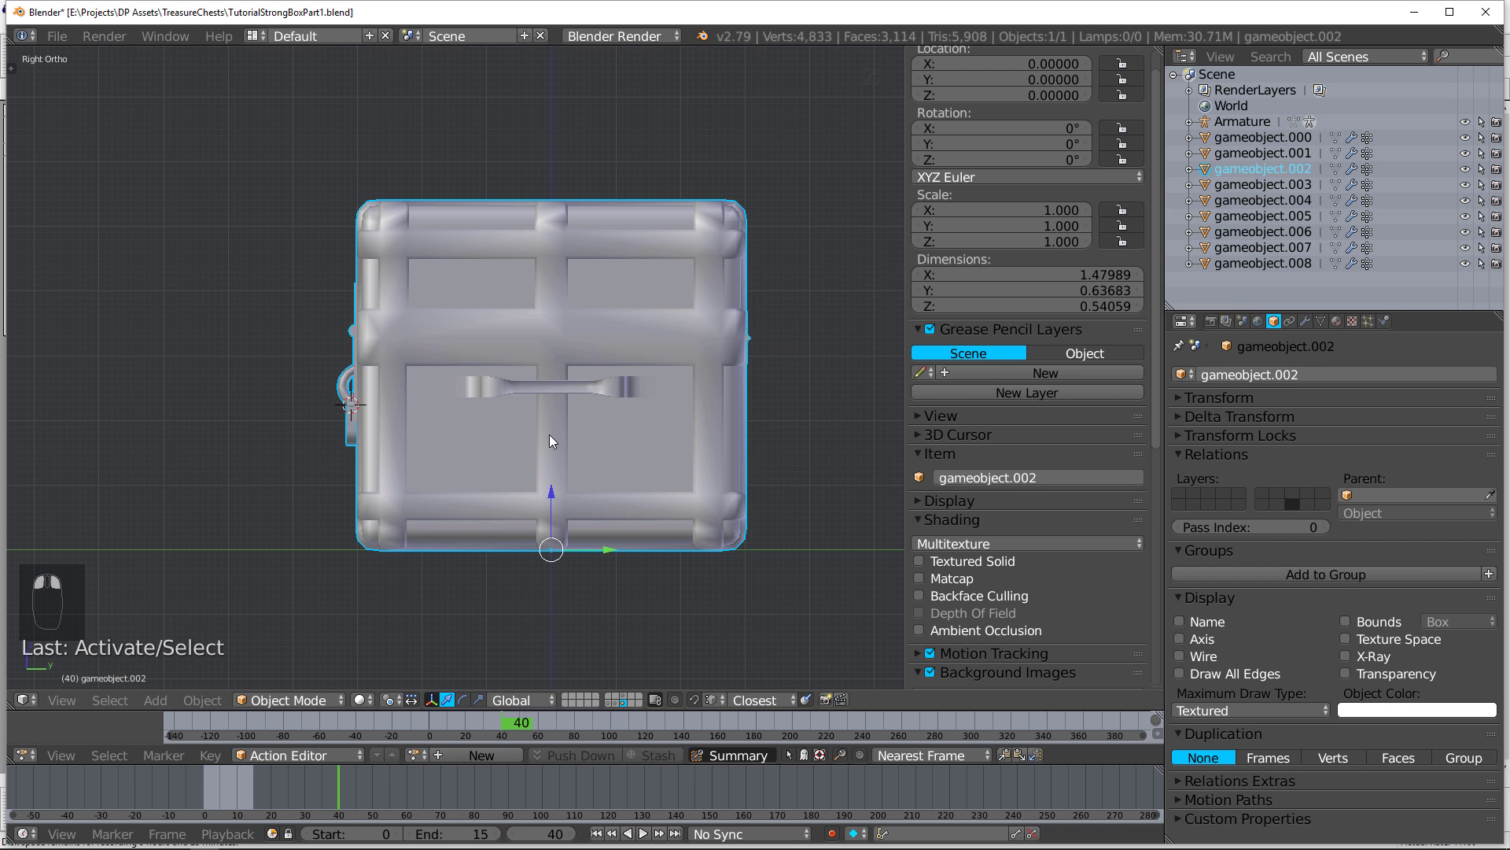
shift+click(624, 696)
key(a)
key(a)
key(a)
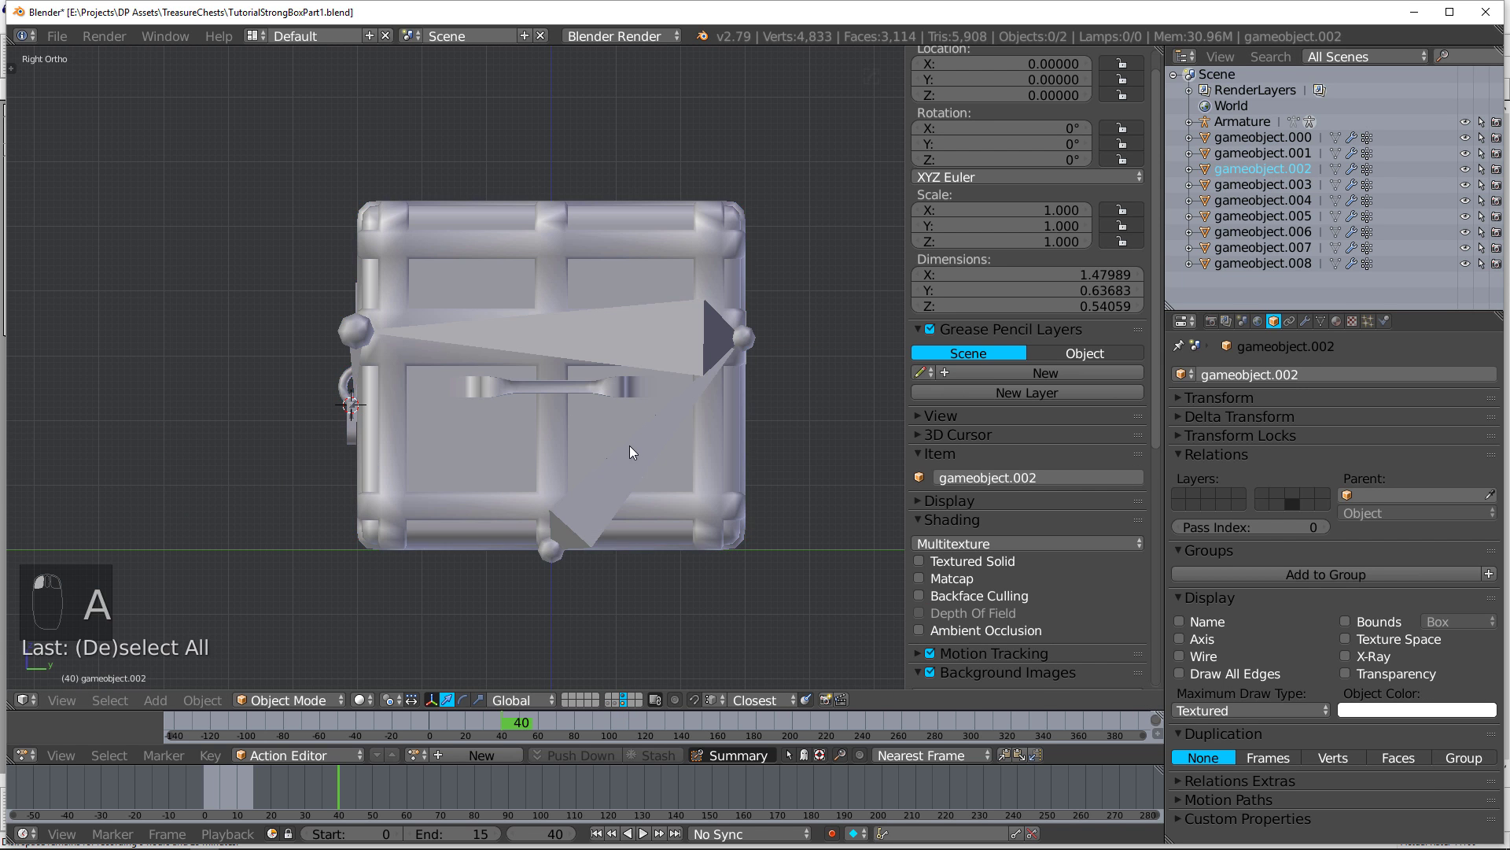
Step: Export the selected chest mesh and armature as FBX to RandomAssets under the name BoxC
click(54, 38)
mouse_move(156, 351)
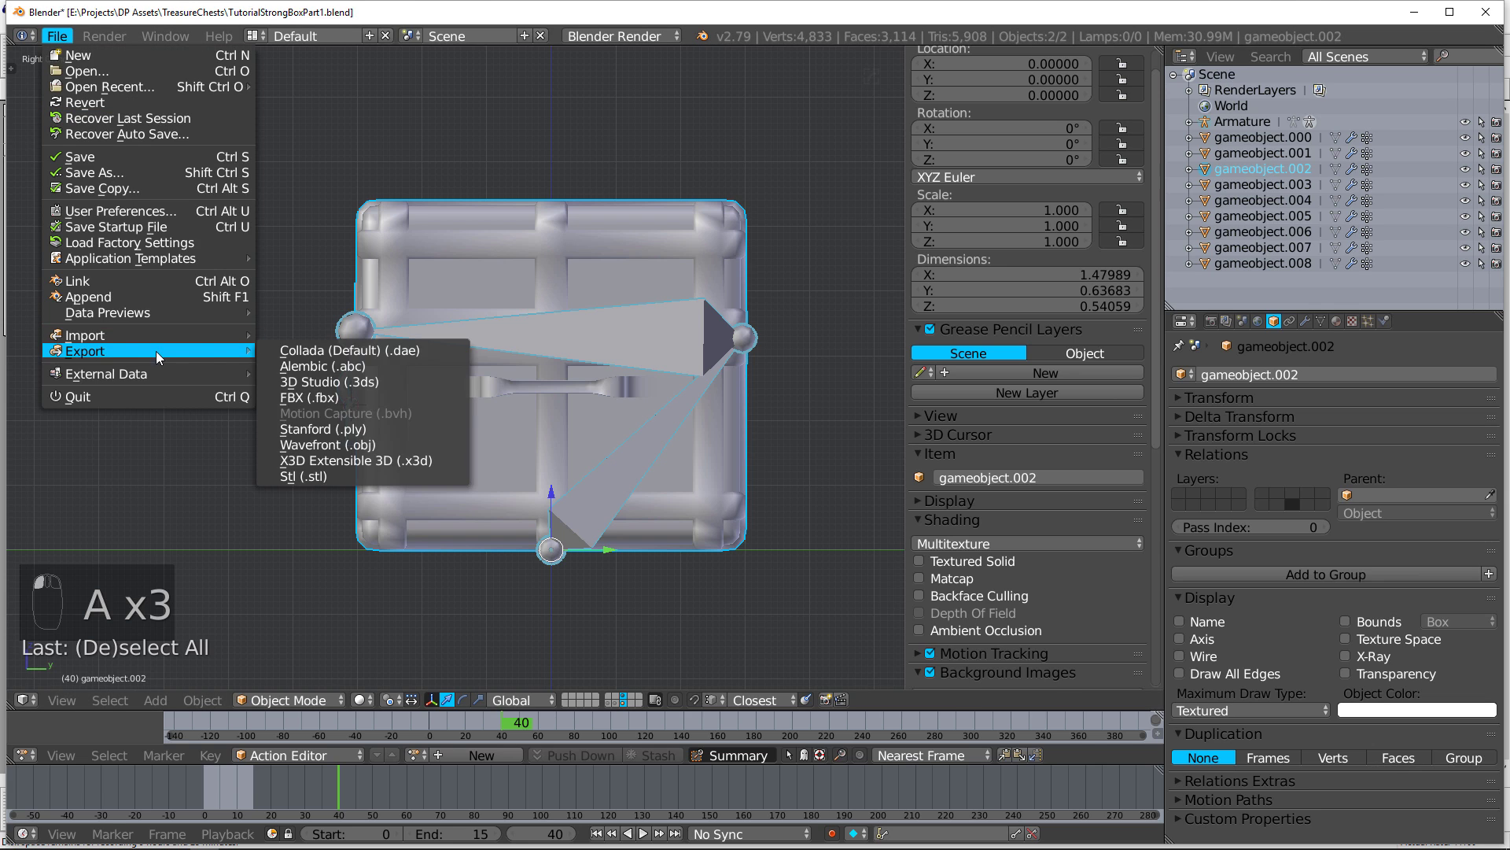
click(385, 395)
click(295, 92)
text(BoxC)
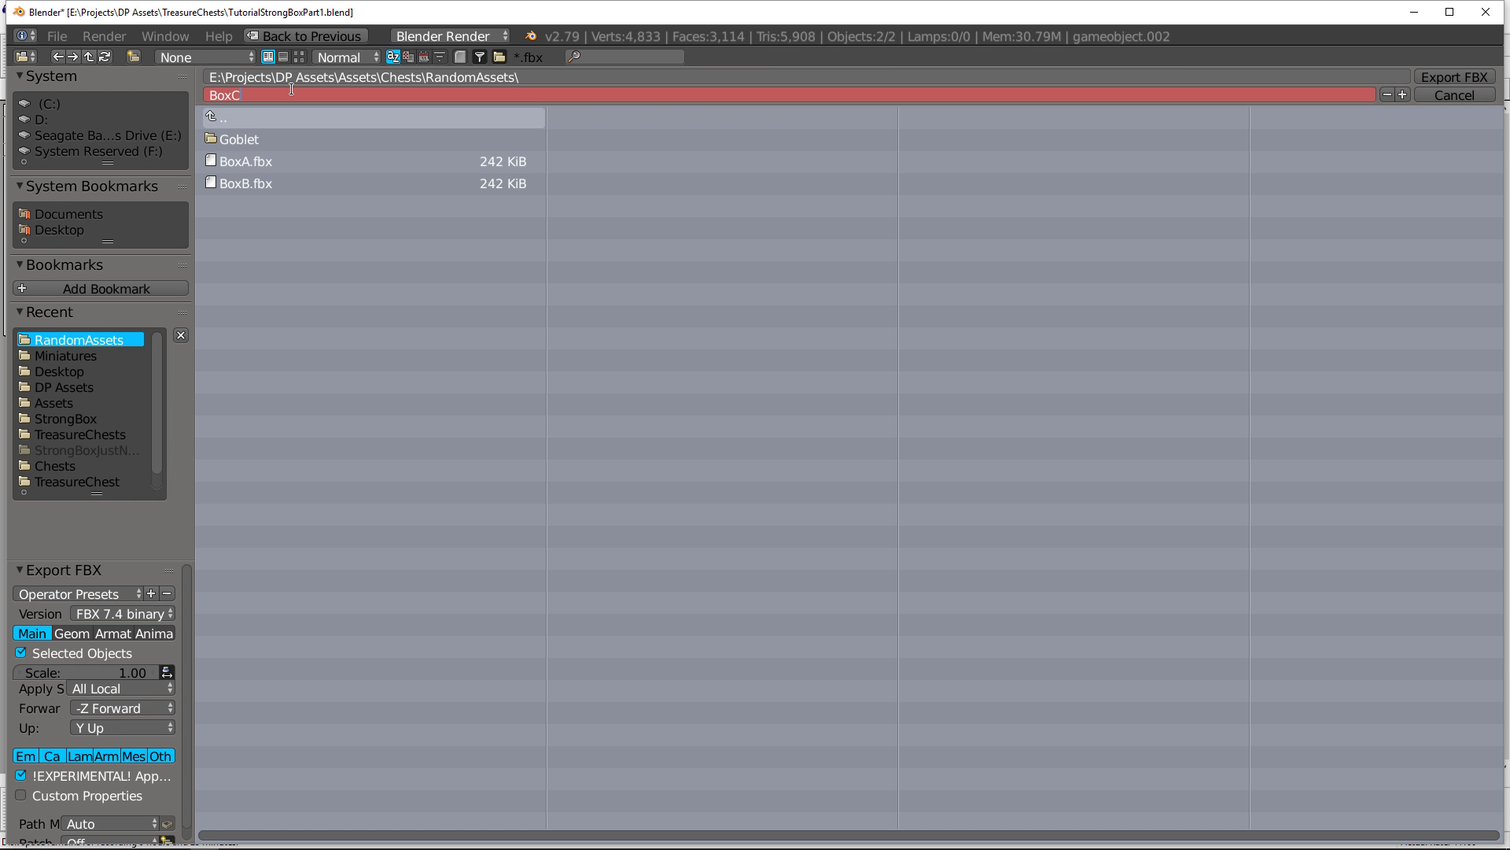
click(1436, 77)
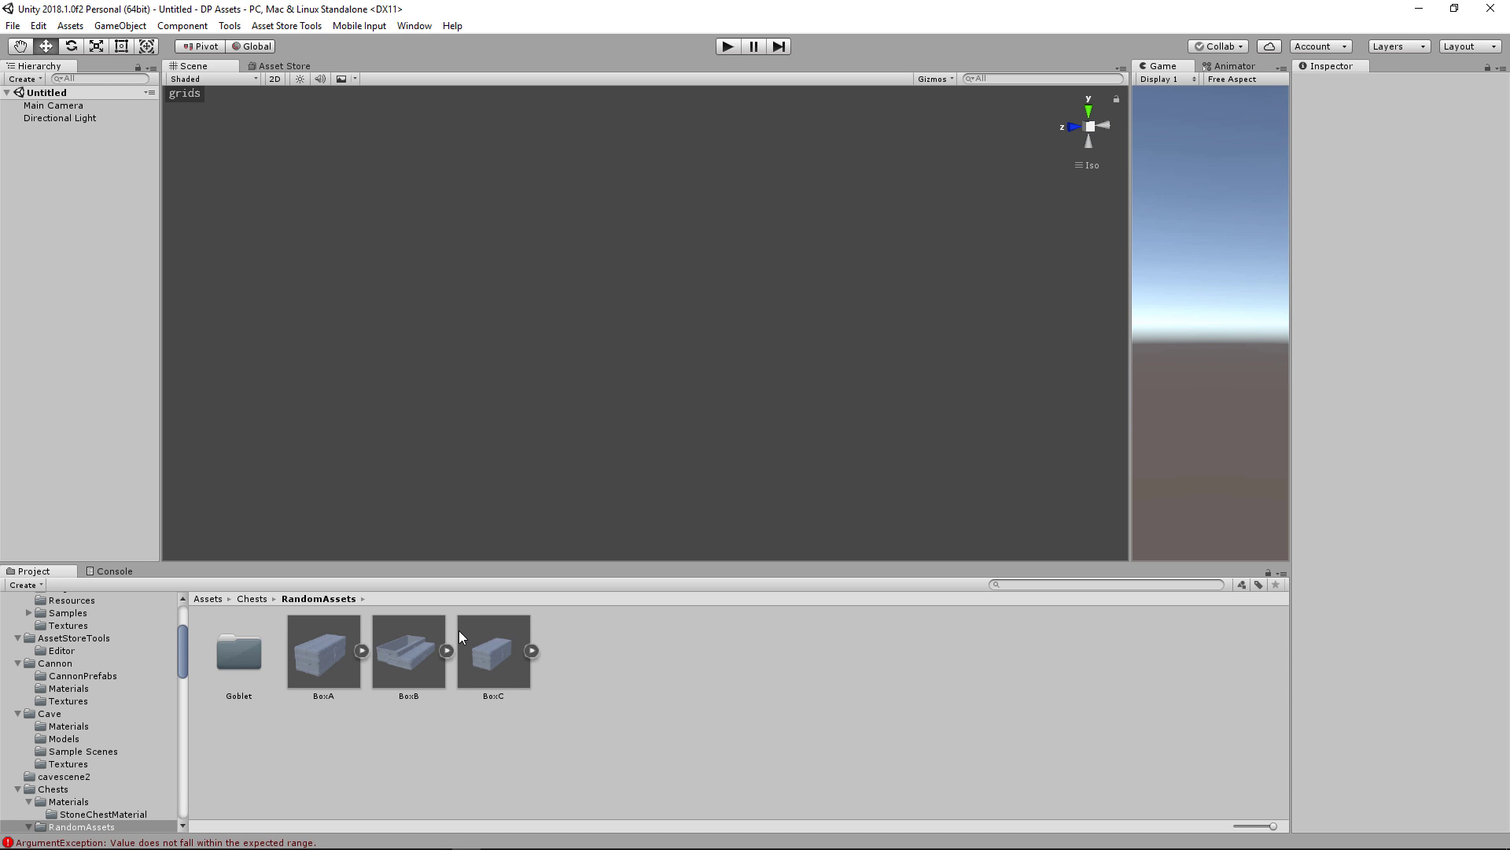
Step: Switch to Unity, add the BoxA model from RandomAssets to the scene, and select its lid piece
drag(330, 662, 121, 484)
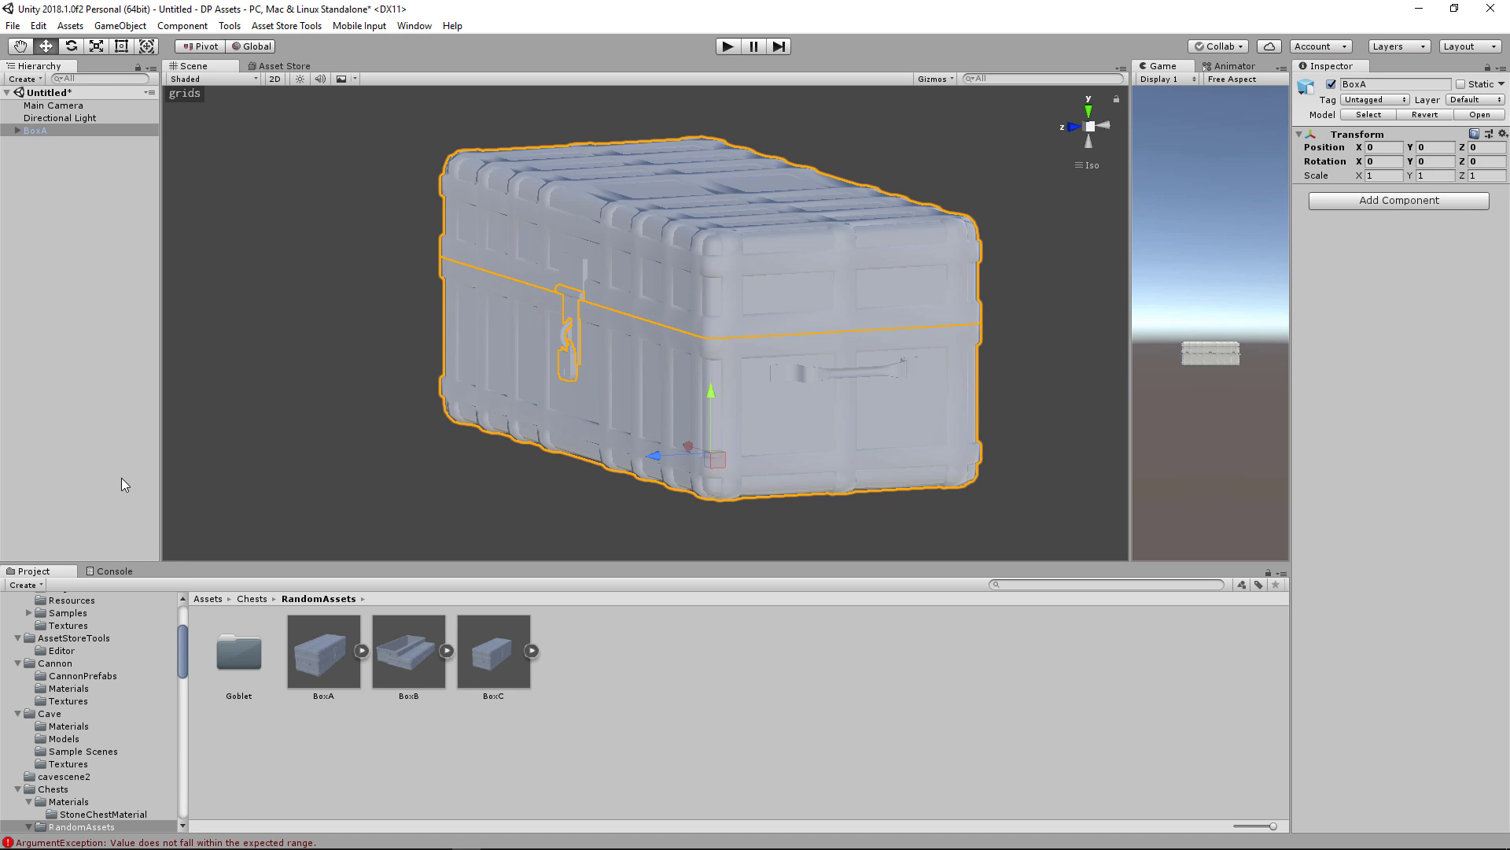
click(674, 290)
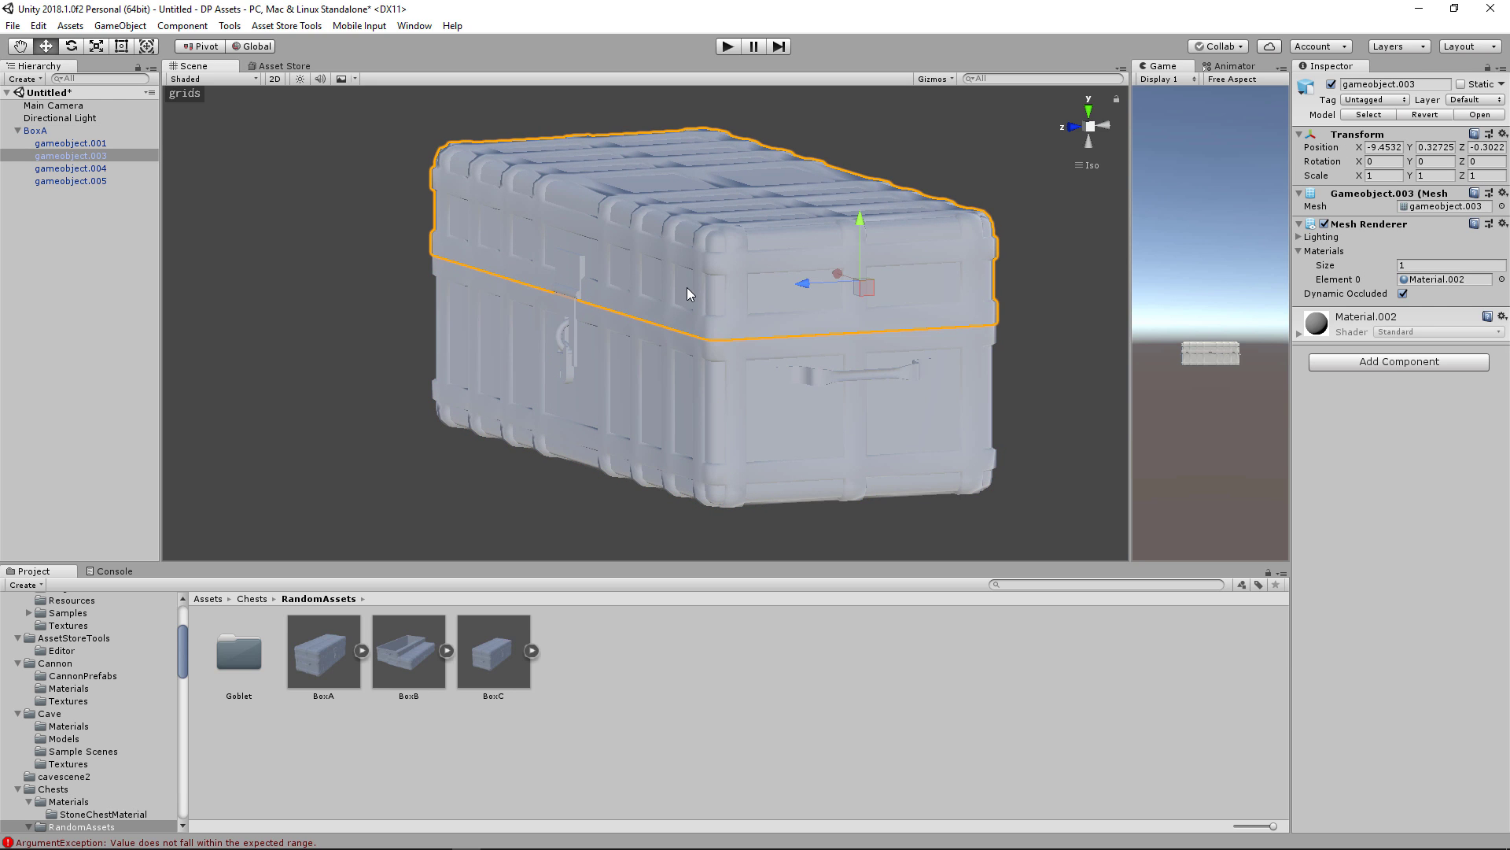
key(Right)
Step: Try rotating the lid open by about 10 degrees around X, and undo the rotation
key(e)
mouse_move(758, 255)
mouse_down()
mouse_move(763, 224)
mouse_move(814, 205)
mouse_move(754, 252)
mouse_up()
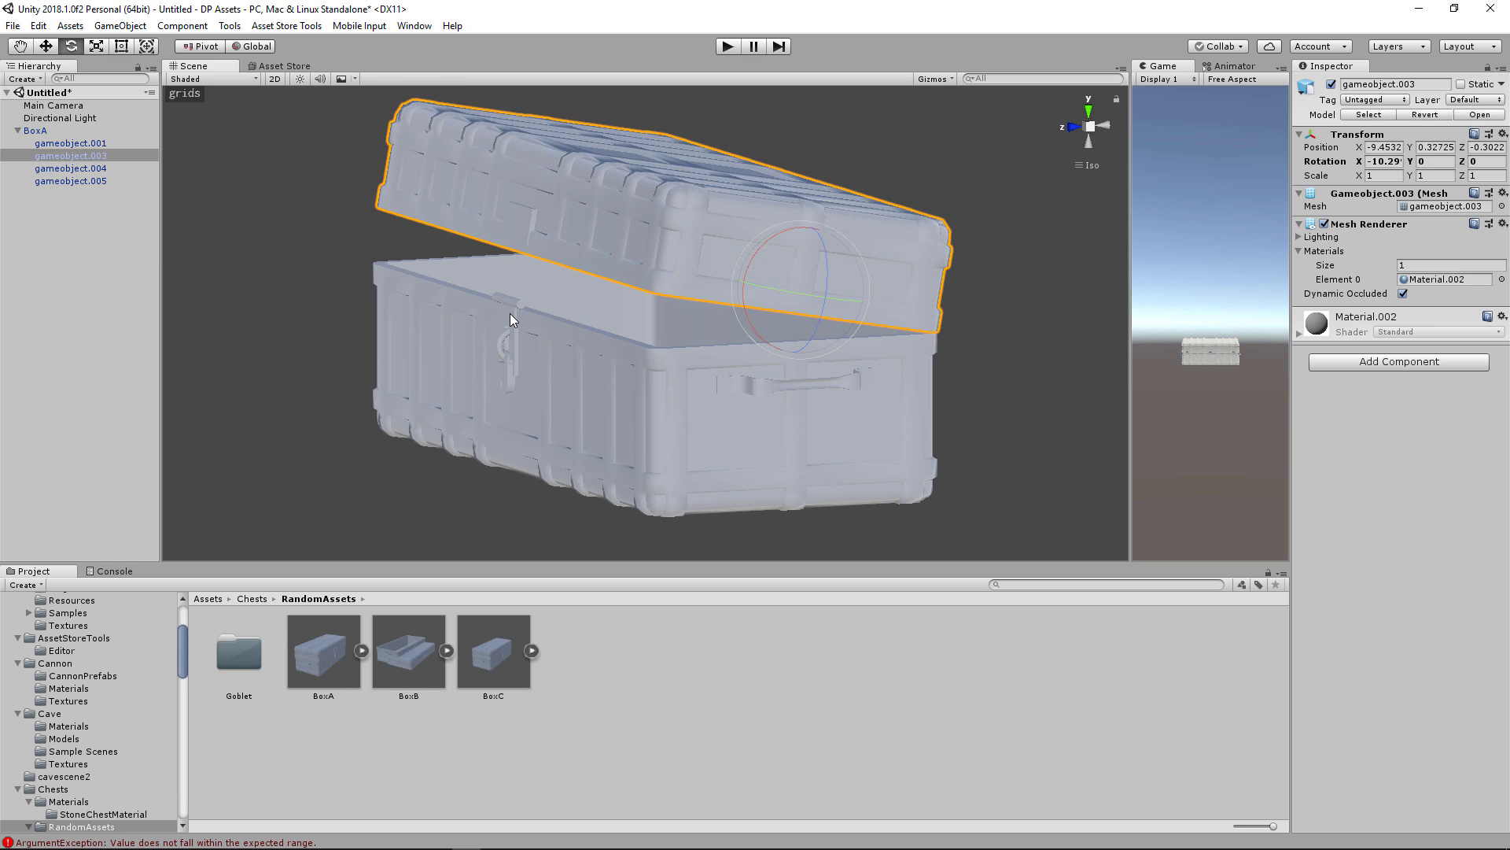
key(ctrl+z)
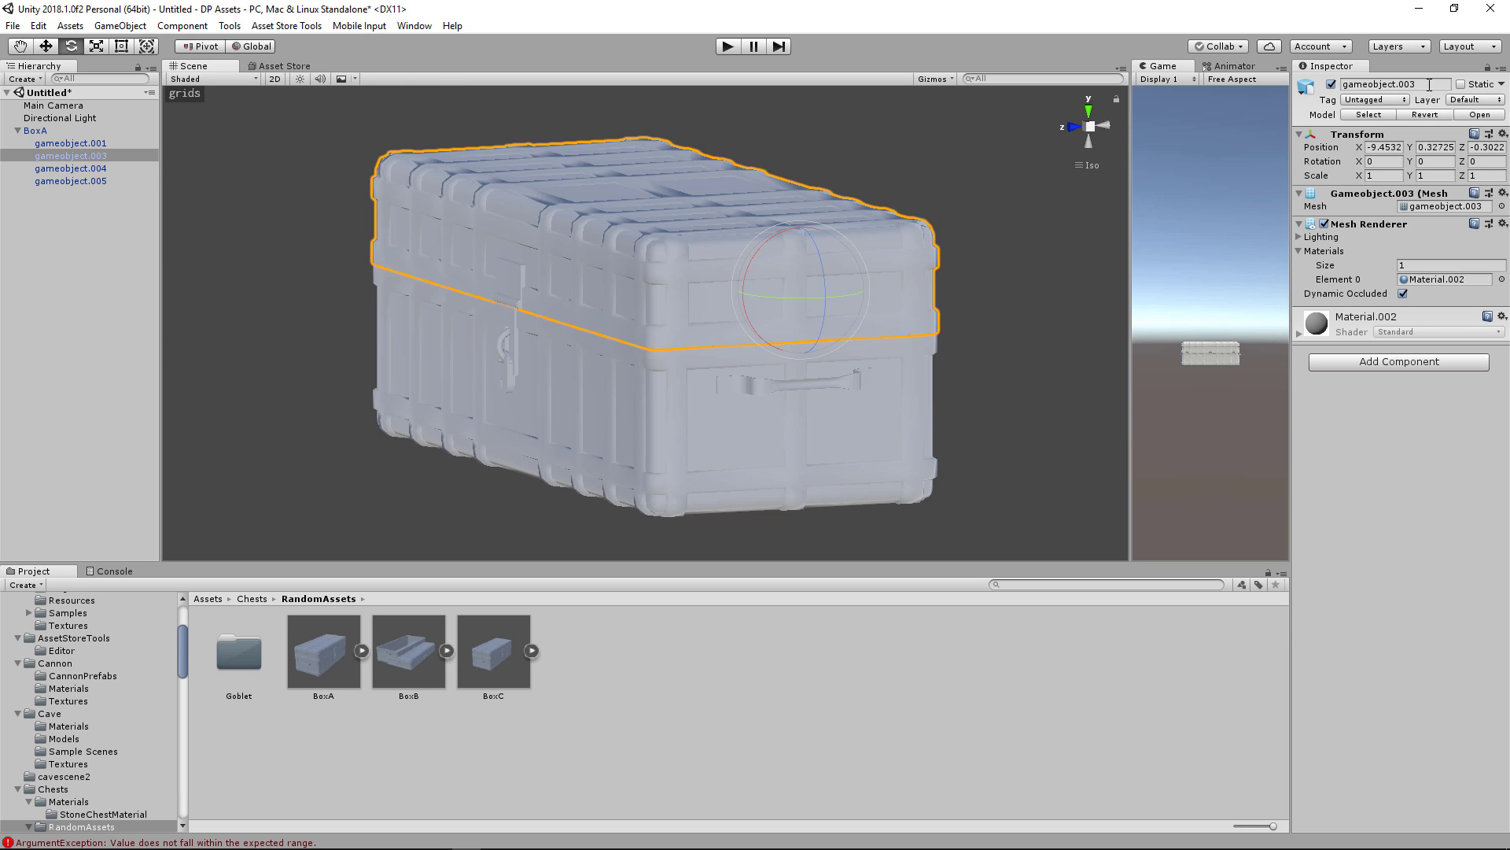
Step: Rename the lid object gameobject.003 as Top
click(1429, 84)
drag(1426, 85, 1282, 102)
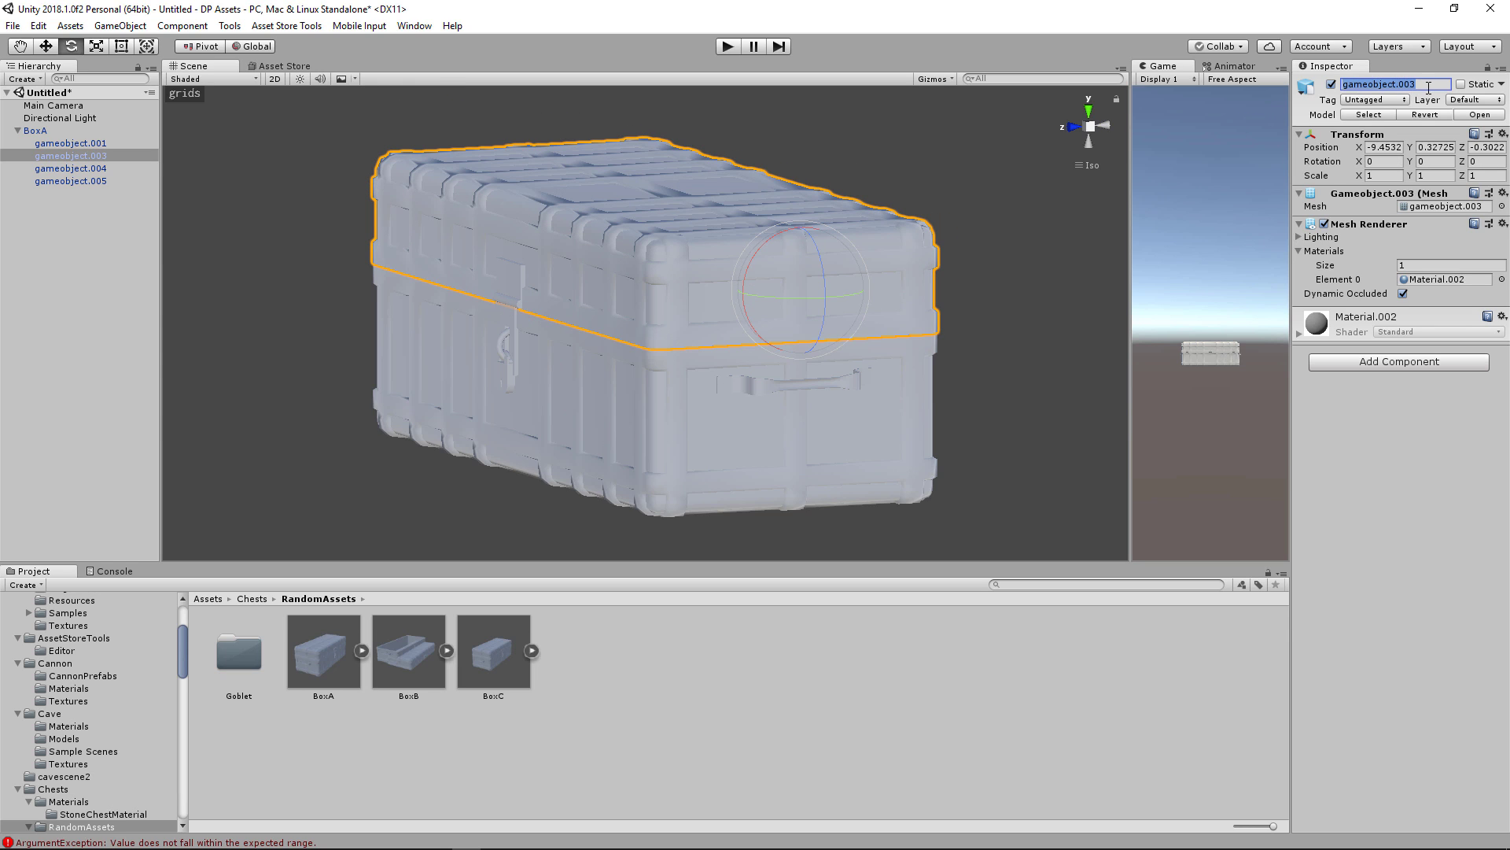
text(Top)
Step: Select the latch piece on the chest's front and rename it as Latch
click(479, 316)
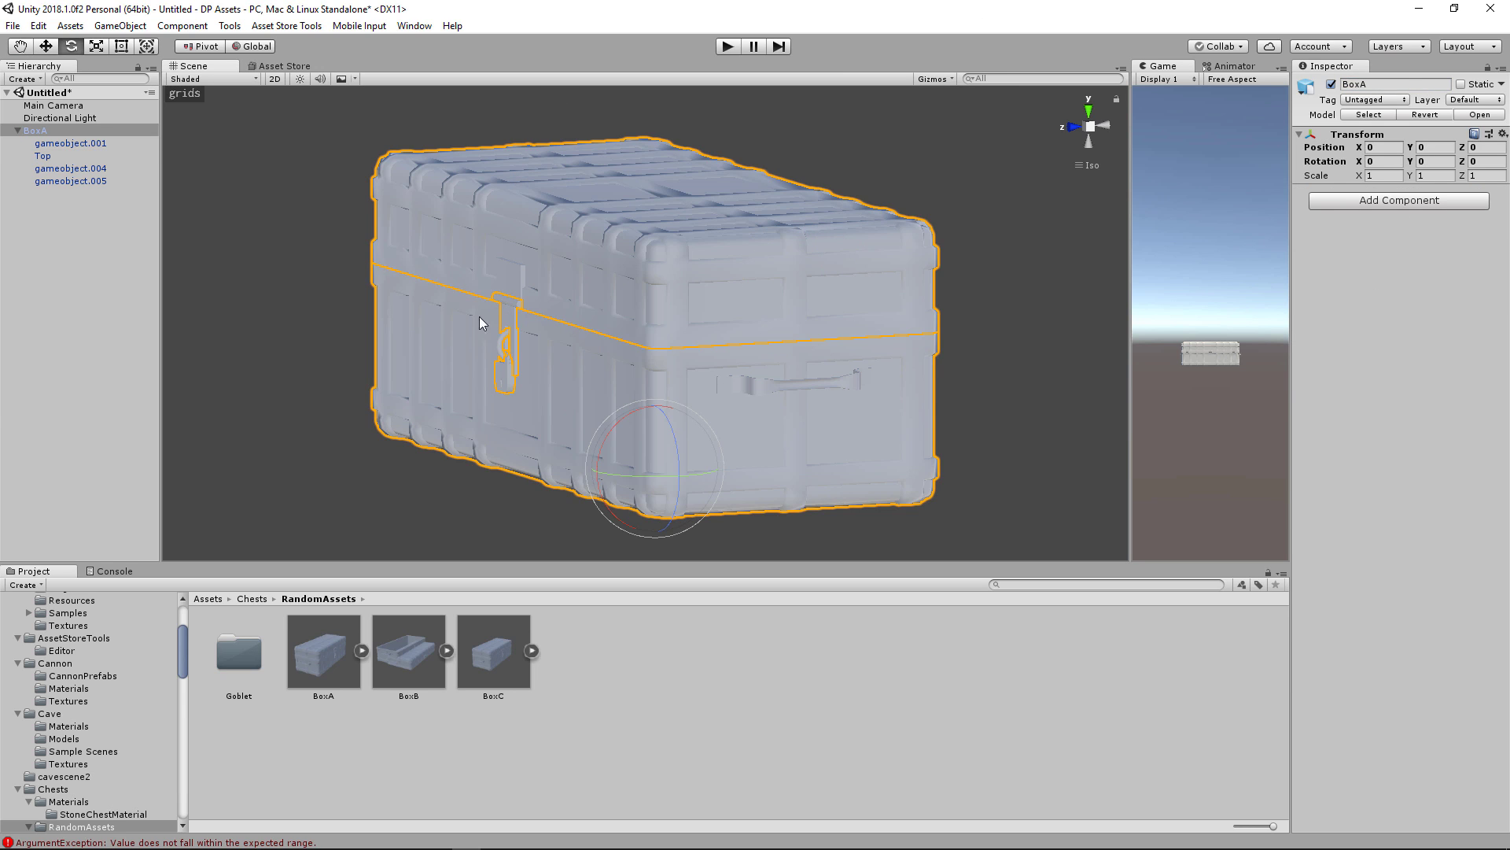
click(515, 315)
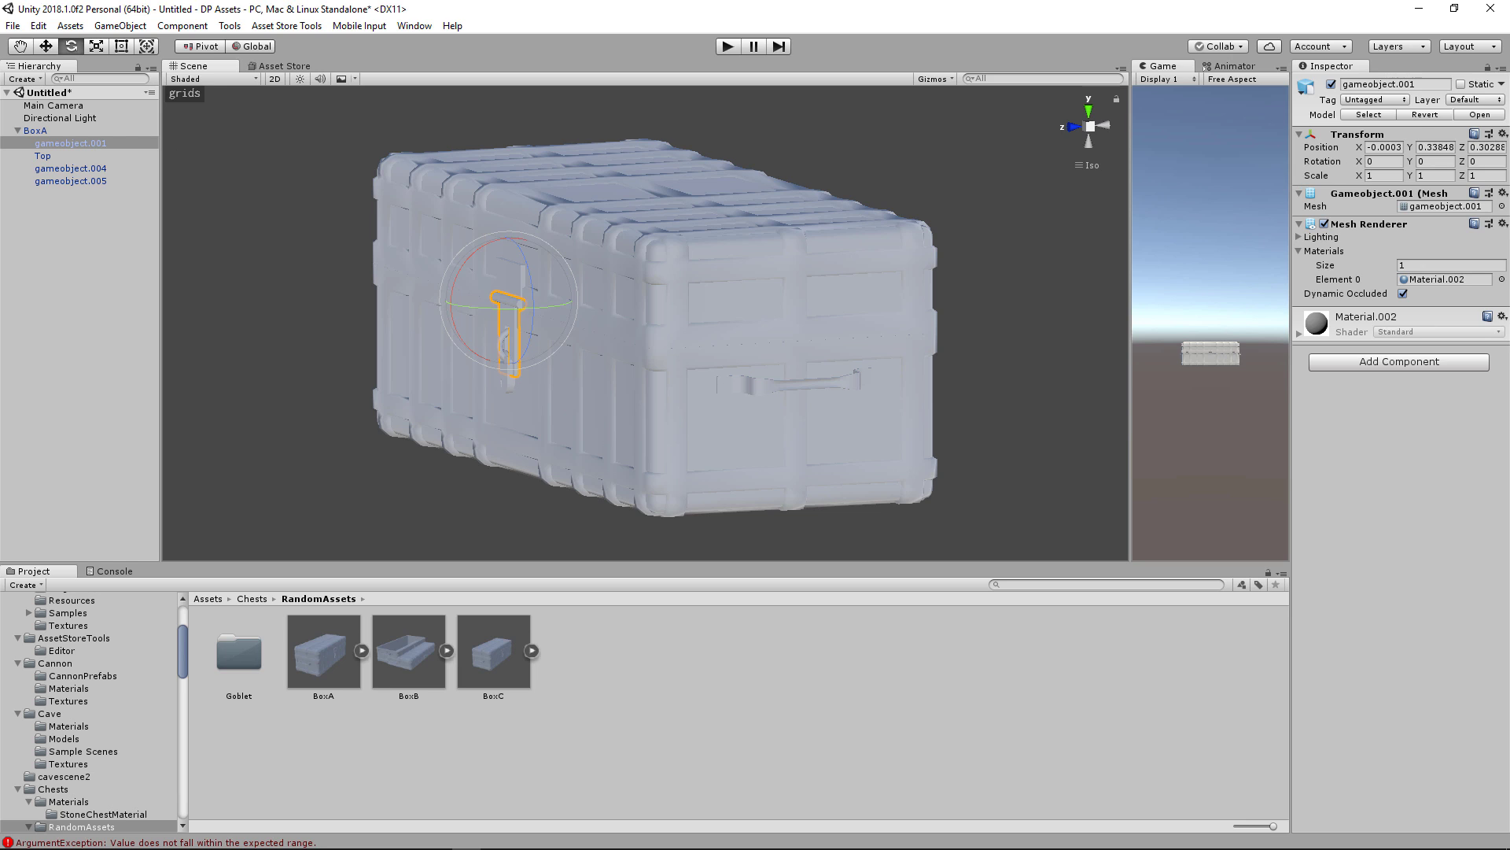
click(1420, 84)
text(Latch)
key(Return)
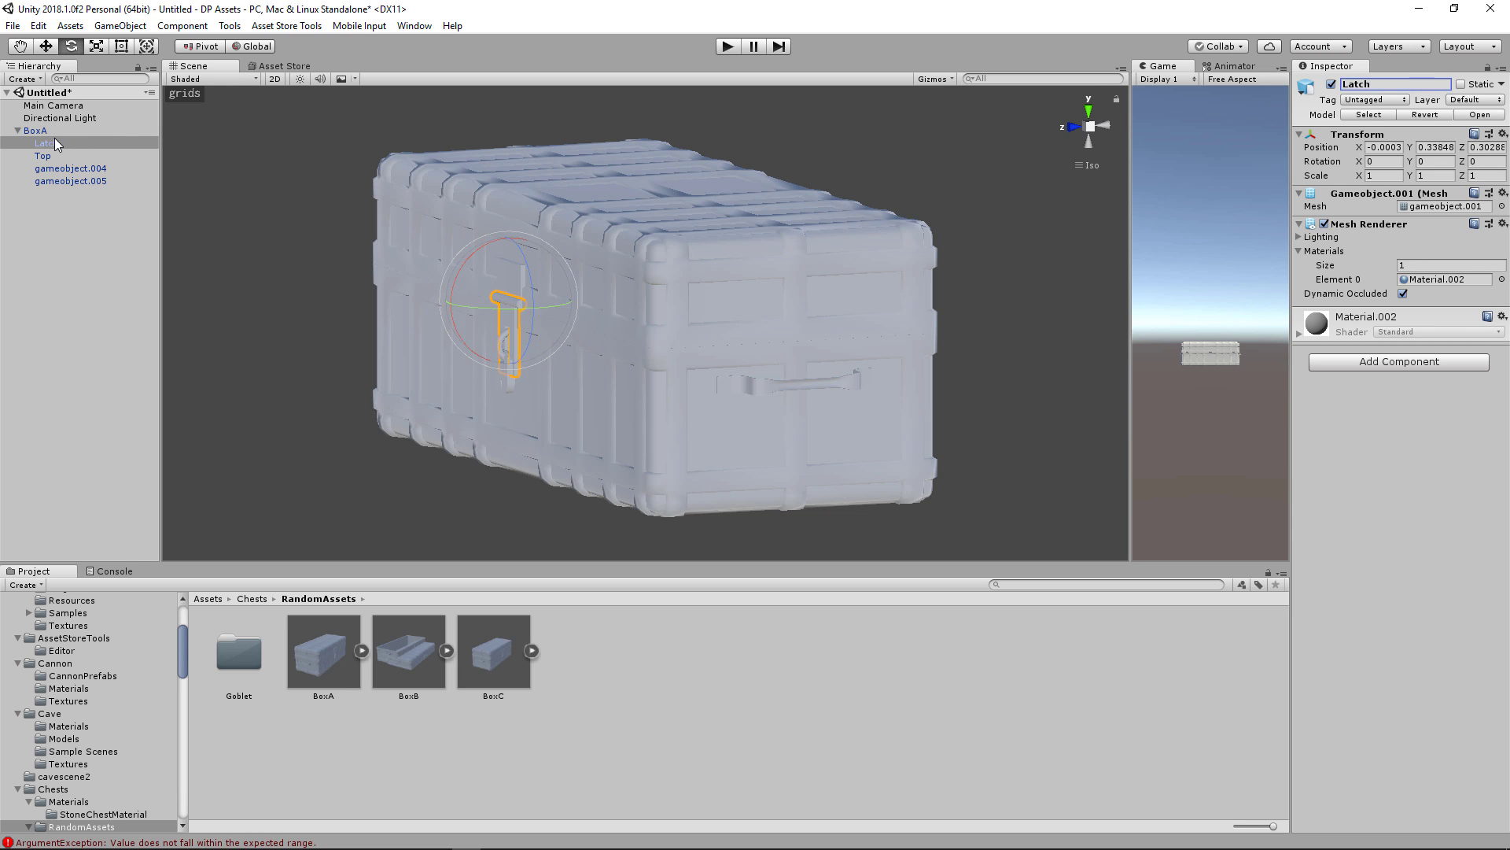
Step: Make Latch a child of Top in the BoxA hierarchy, accepting the break of the prefab instance
drag(55, 143, 49, 156)
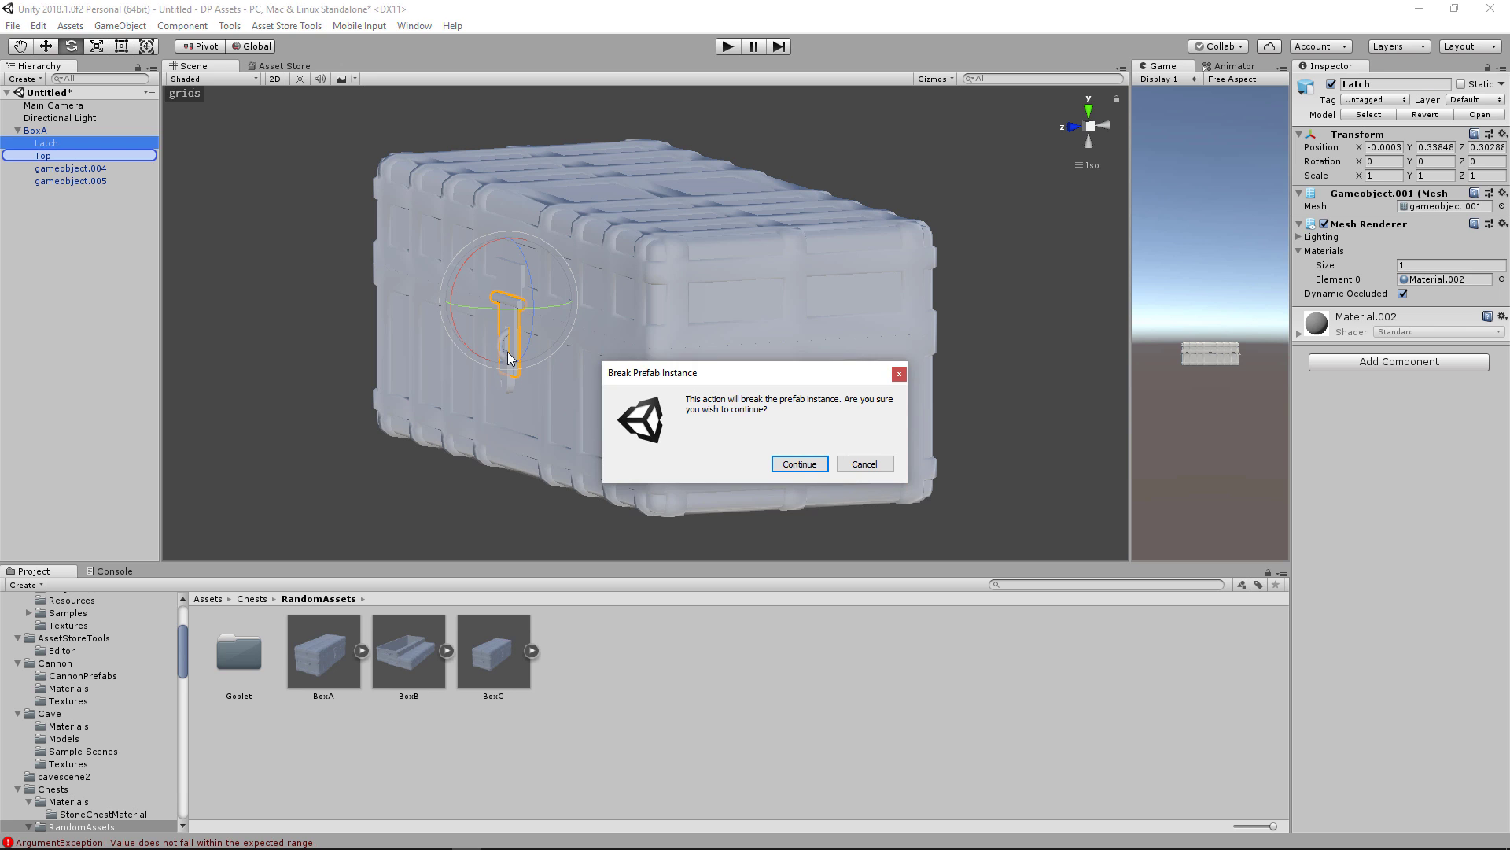
click(800, 464)
Step: Try rotating Top together with its child Latch in the scene, and undo the rotation
click(614, 271)
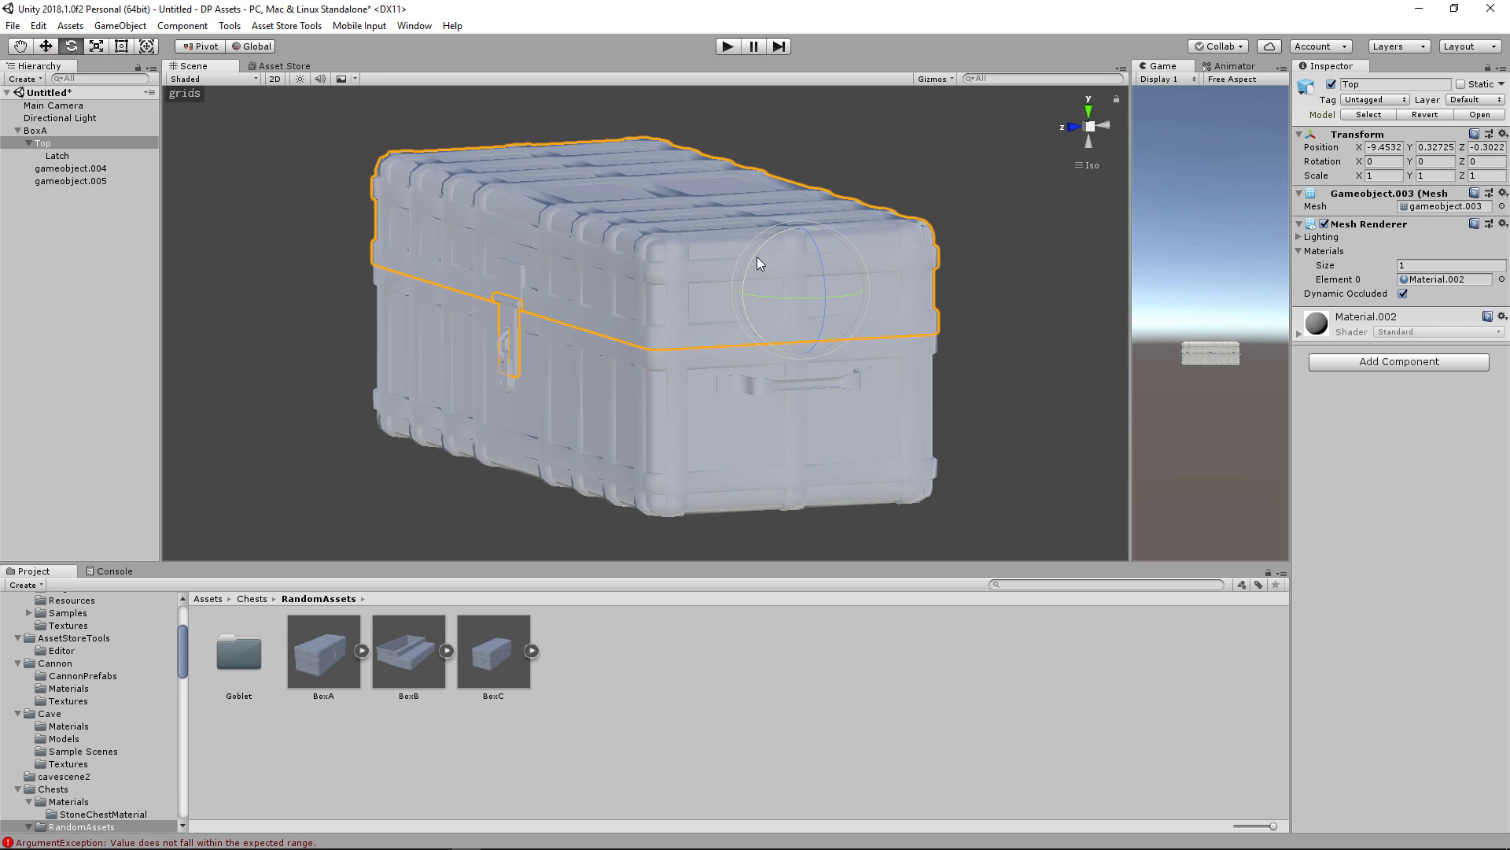
mouse_move(756, 257)
mouse_down()
mouse_move(799, 196)
mouse_move(771, 252)
mouse_move(752, 230)
mouse_up()
key(ctrl+z)
Step: Examine the padlock and base parts in the BoxA hierarchy and compare the transforms of the BoxA model's sub-objects in the project
click(71, 168)
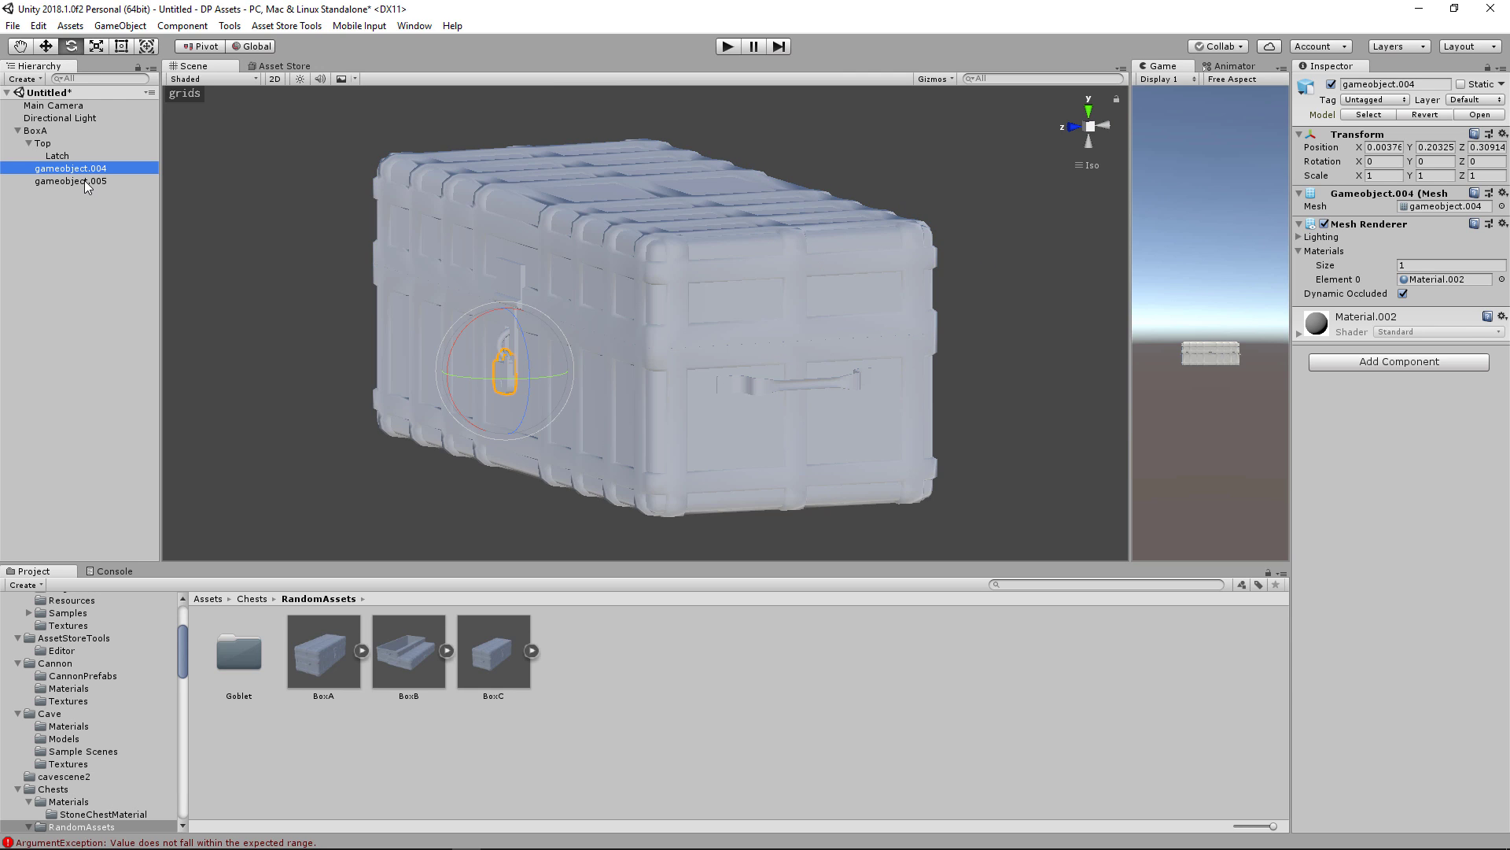
click(87, 181)
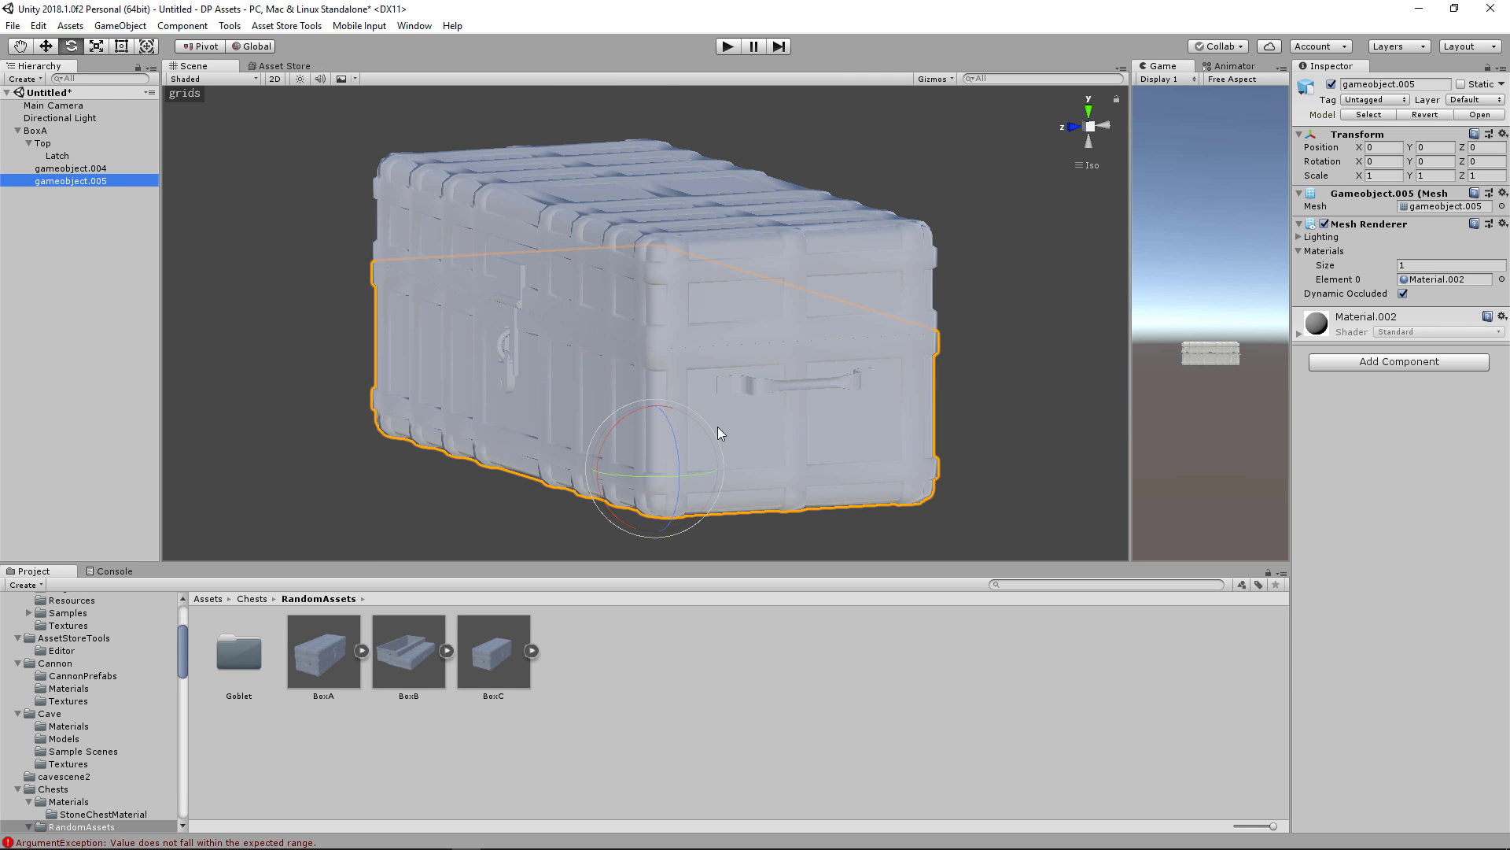
click(362, 652)
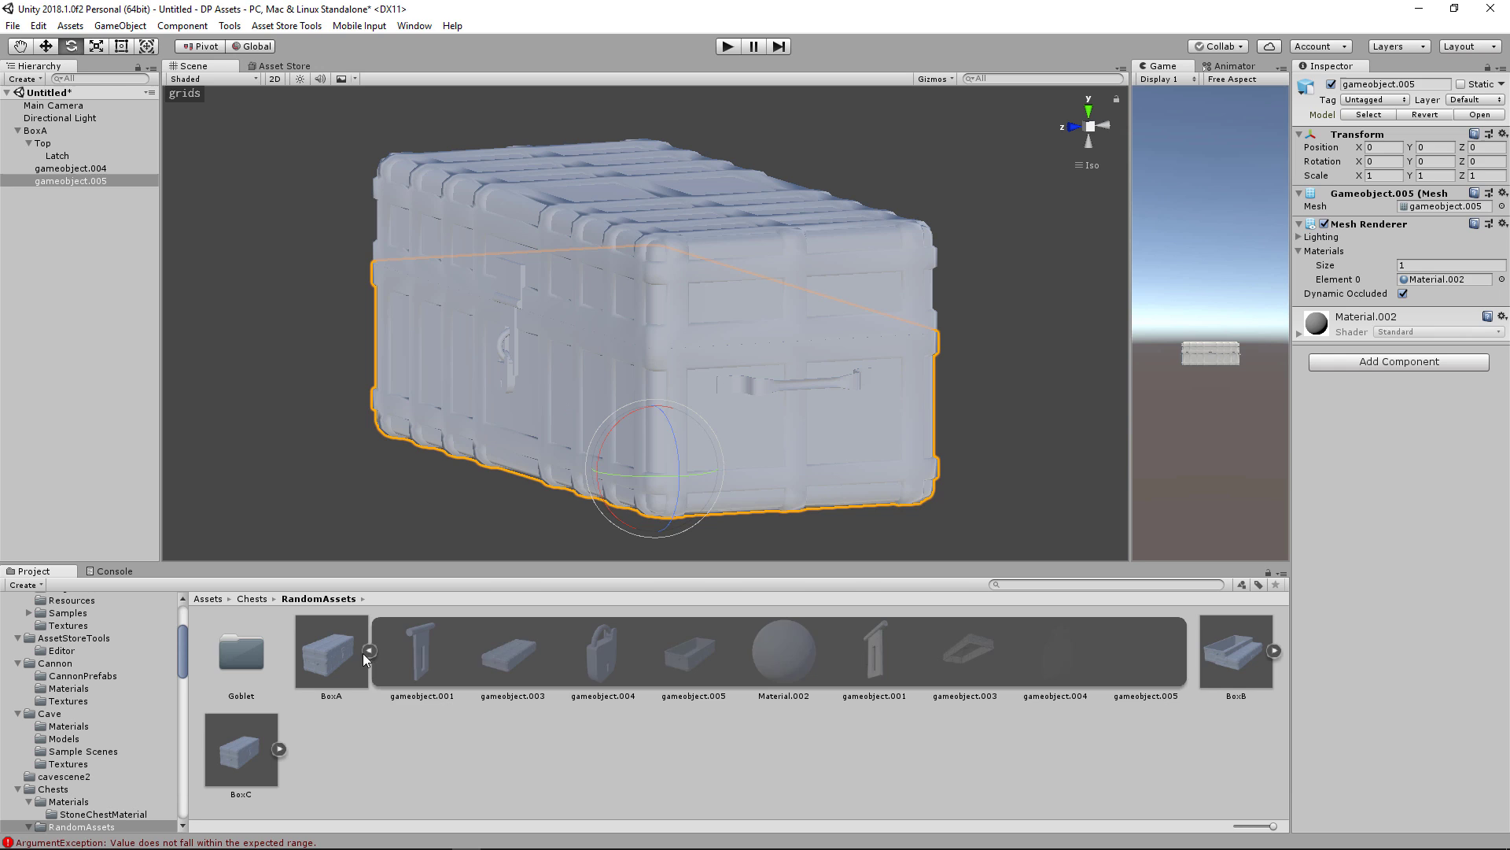
click(422, 650)
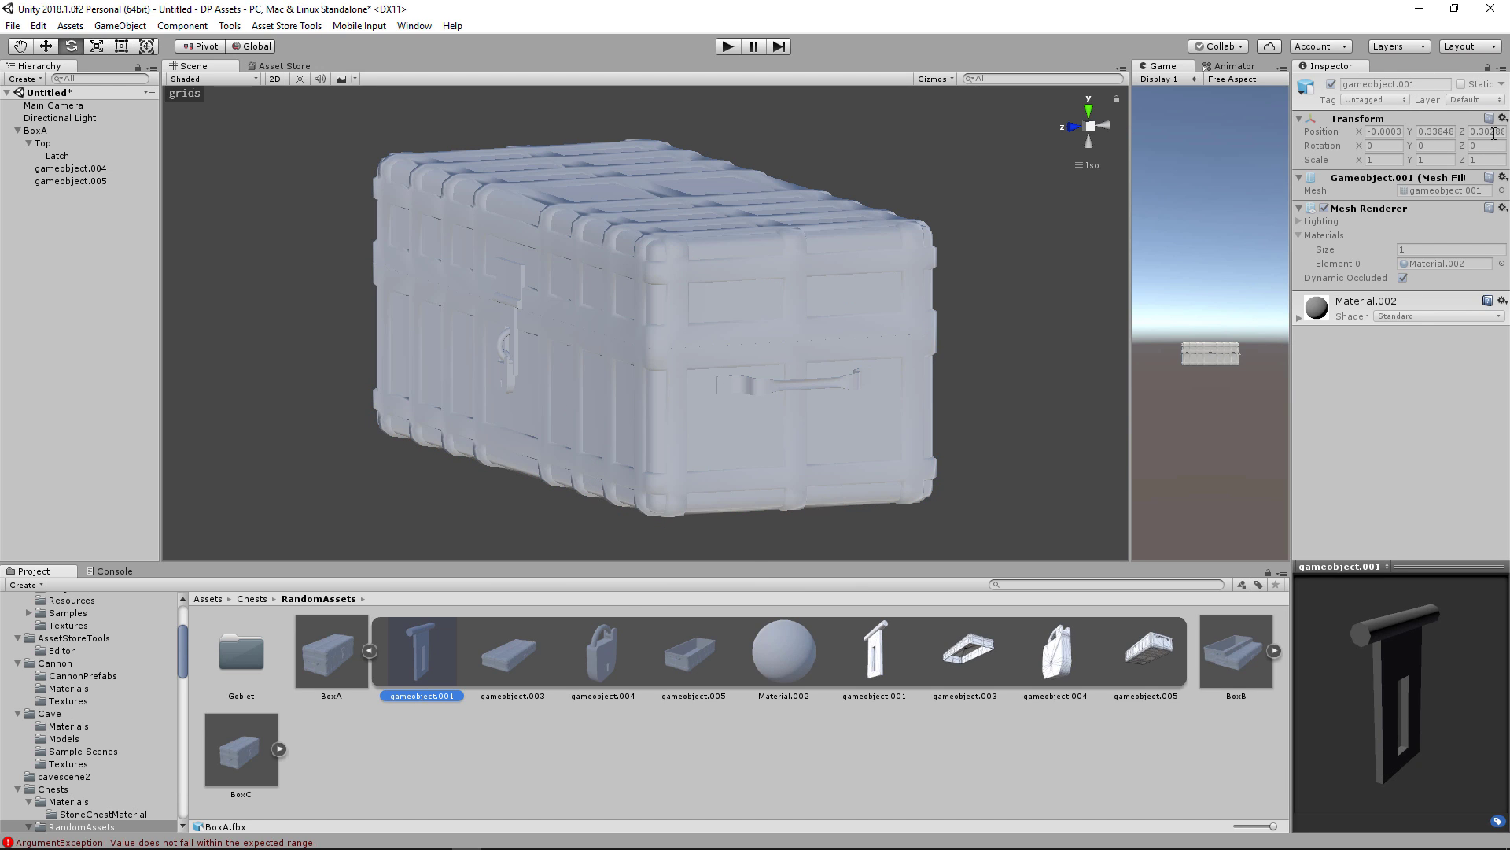
click(512, 665)
click(621, 657)
click(685, 662)
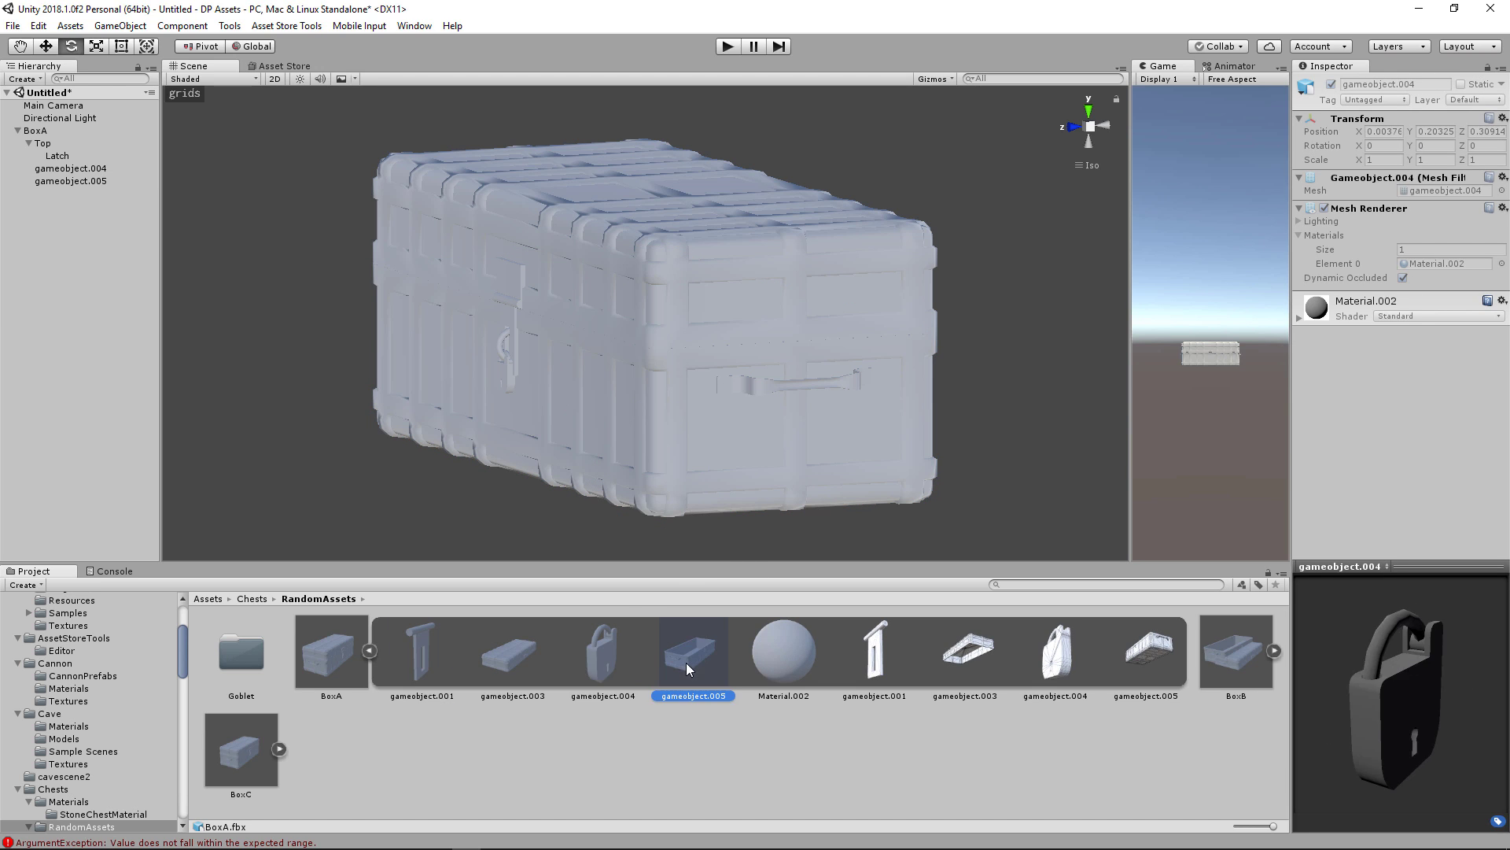
click(617, 662)
click(535, 659)
click(408, 650)
click(511, 652)
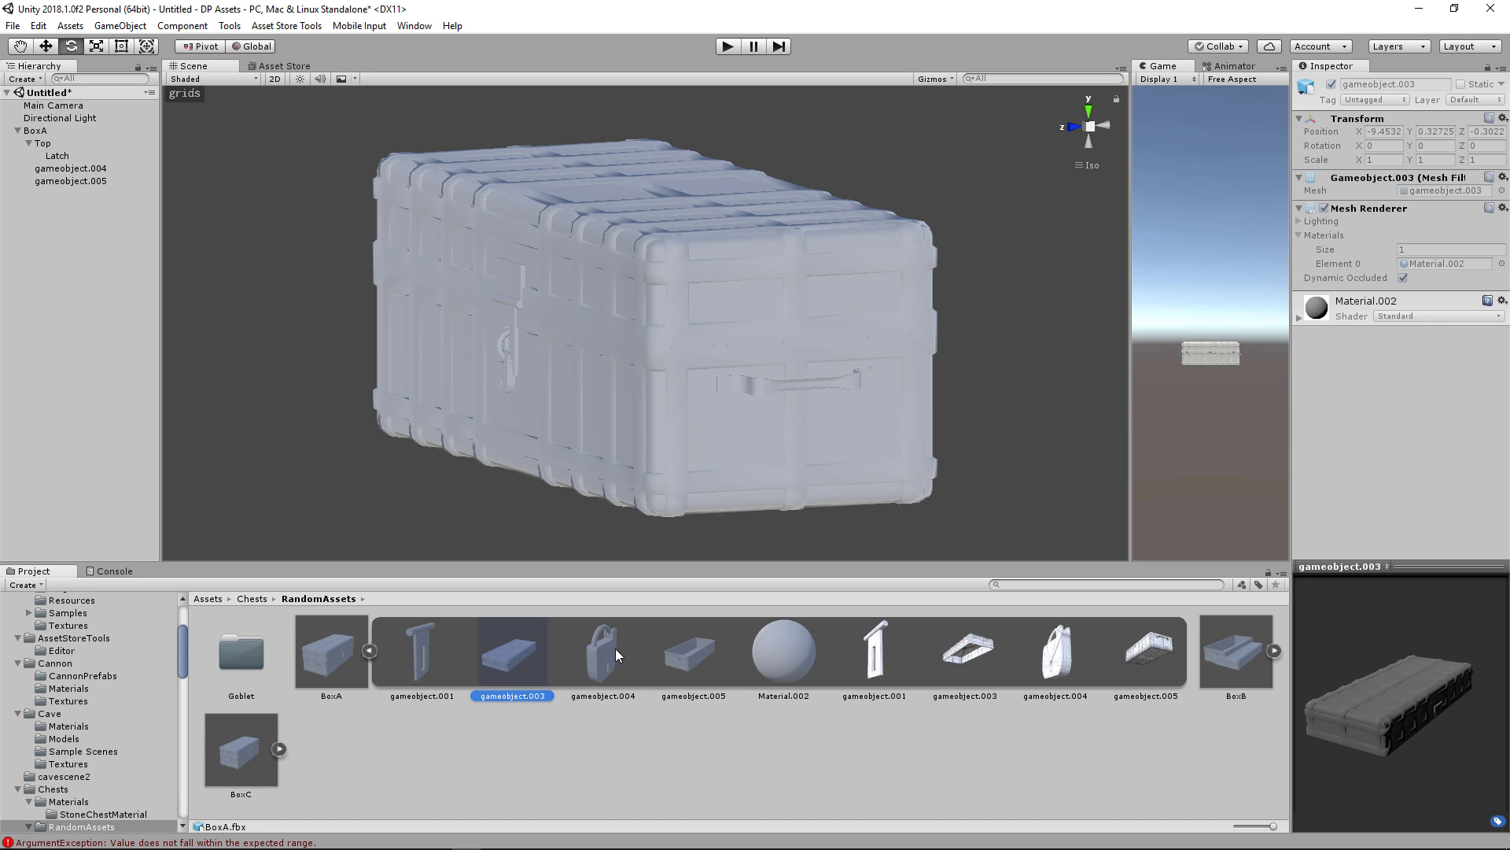
click(615, 650)
click(689, 653)
mouse_move(495, 313)
alt+mouse_down()
mouse_move(428, 307)
mouse_move(465, 331)
mouse_move(390, 311)
mouse_move(405, 338)
mouse_move(330, 381)
mouse_move(641, 367)
mouse_move(486, 333)
alt+mouse_up()
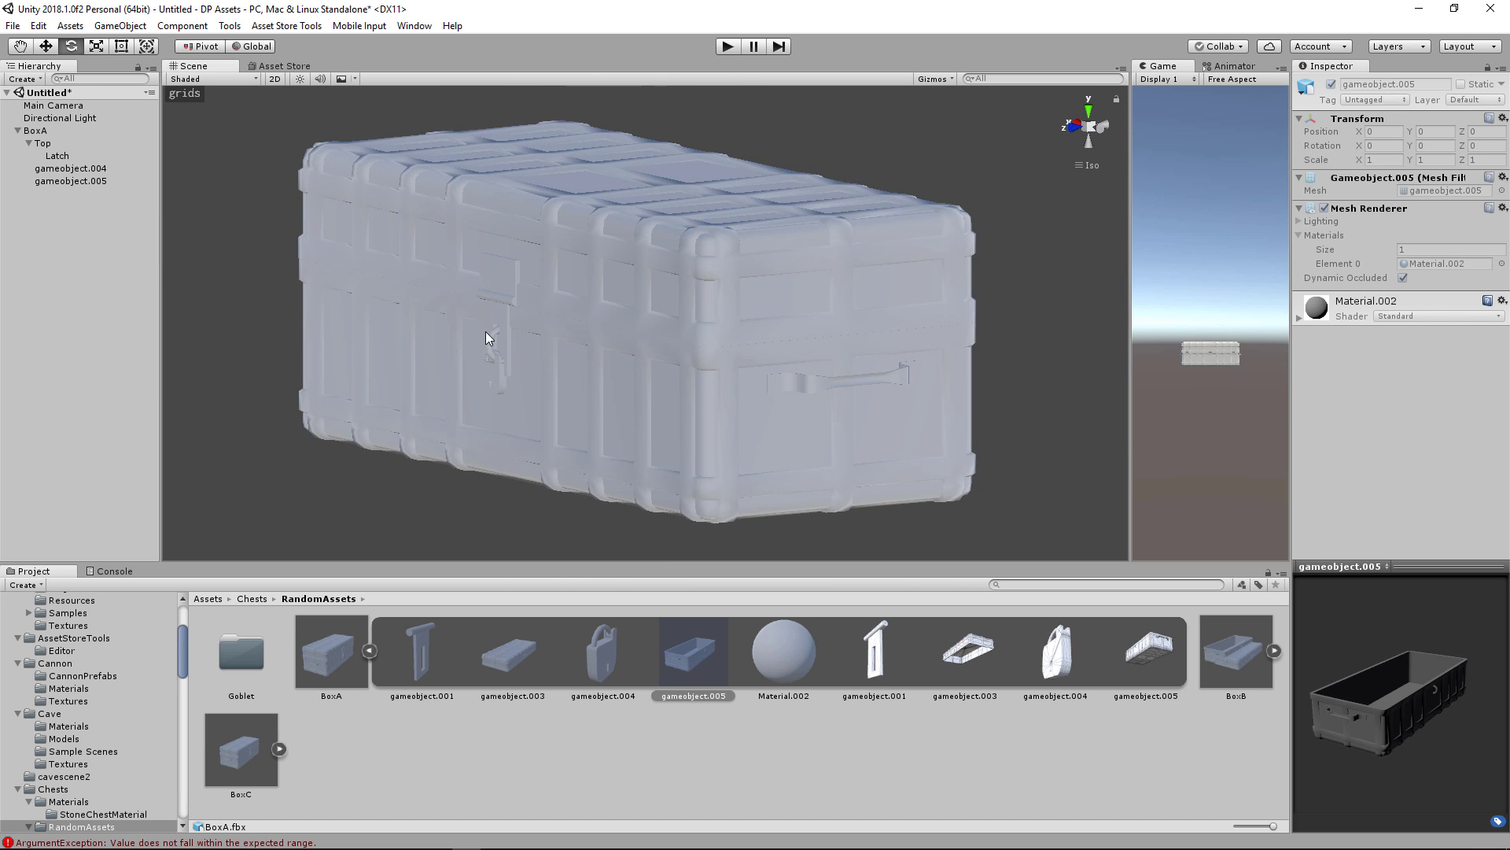
Step: Collapse the BoxA asset, expand BoxB, and examine the transforms of its base, padlock, lid and latch sub-objects
click(372, 649)
click(445, 650)
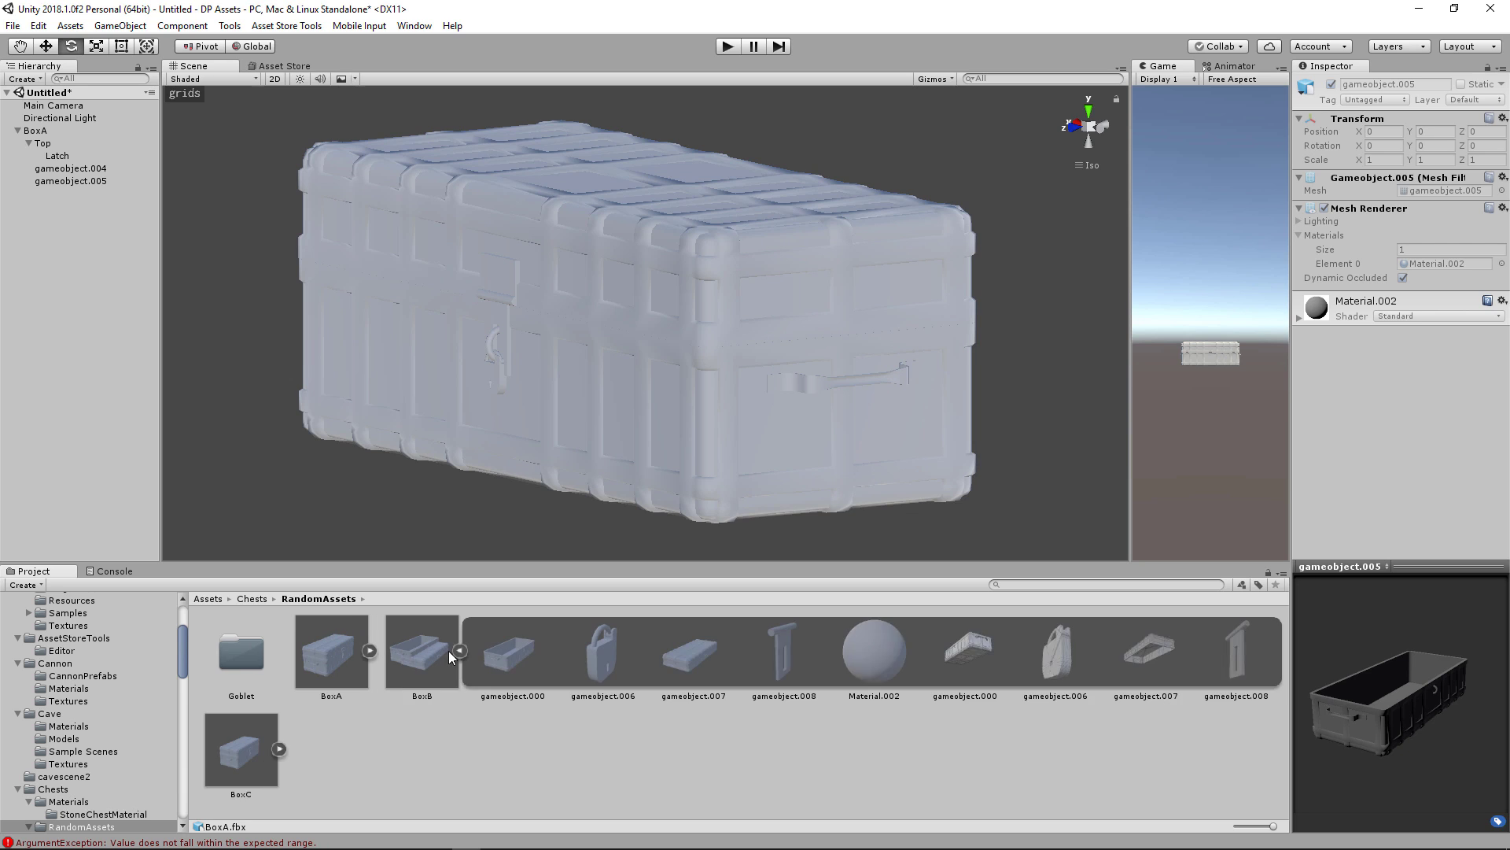
click(510, 653)
click(648, 650)
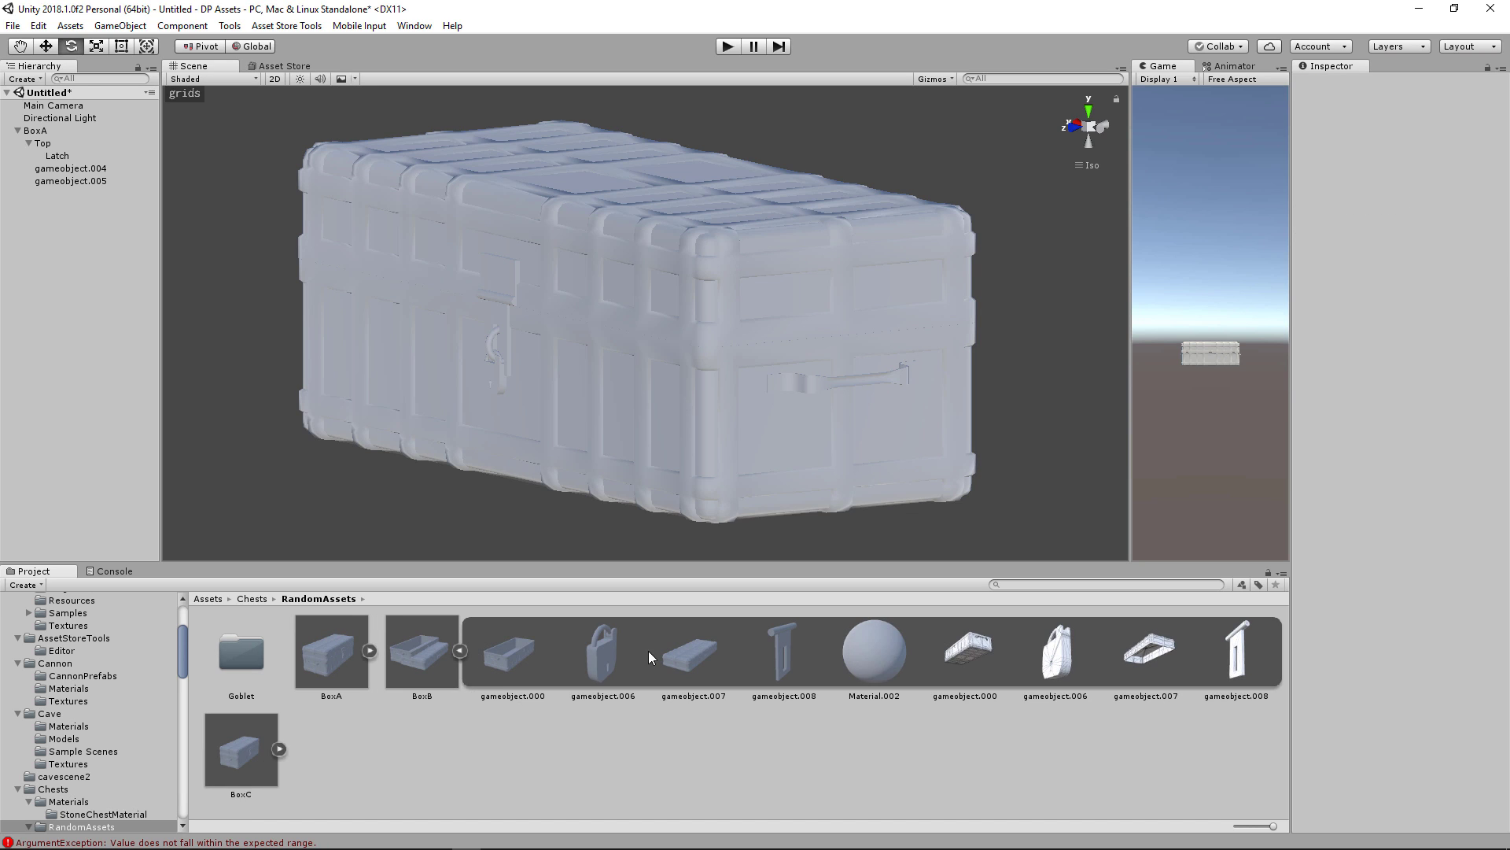
click(618, 653)
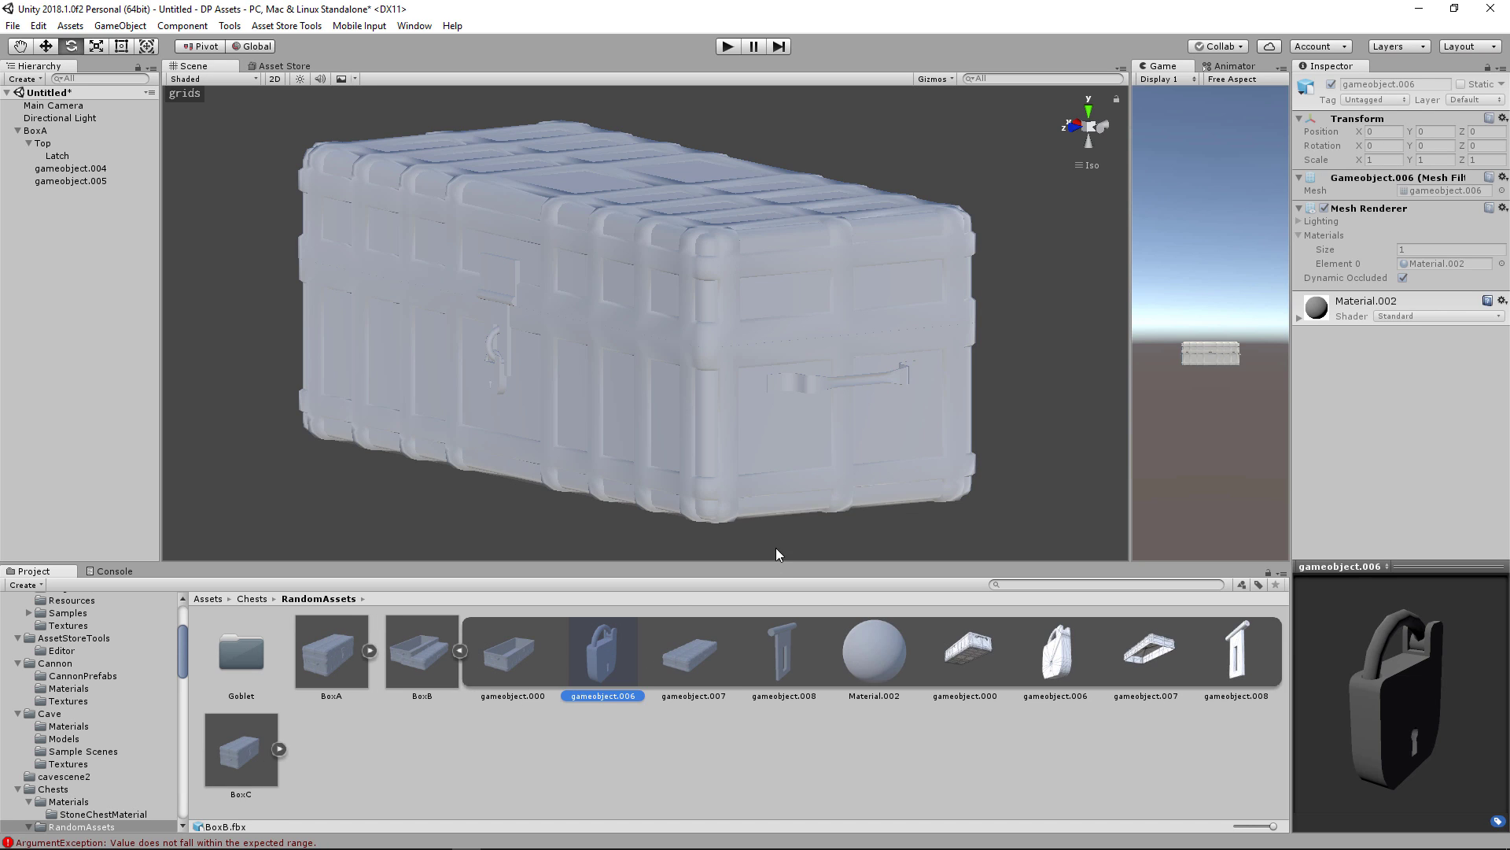
click(690, 653)
click(807, 638)
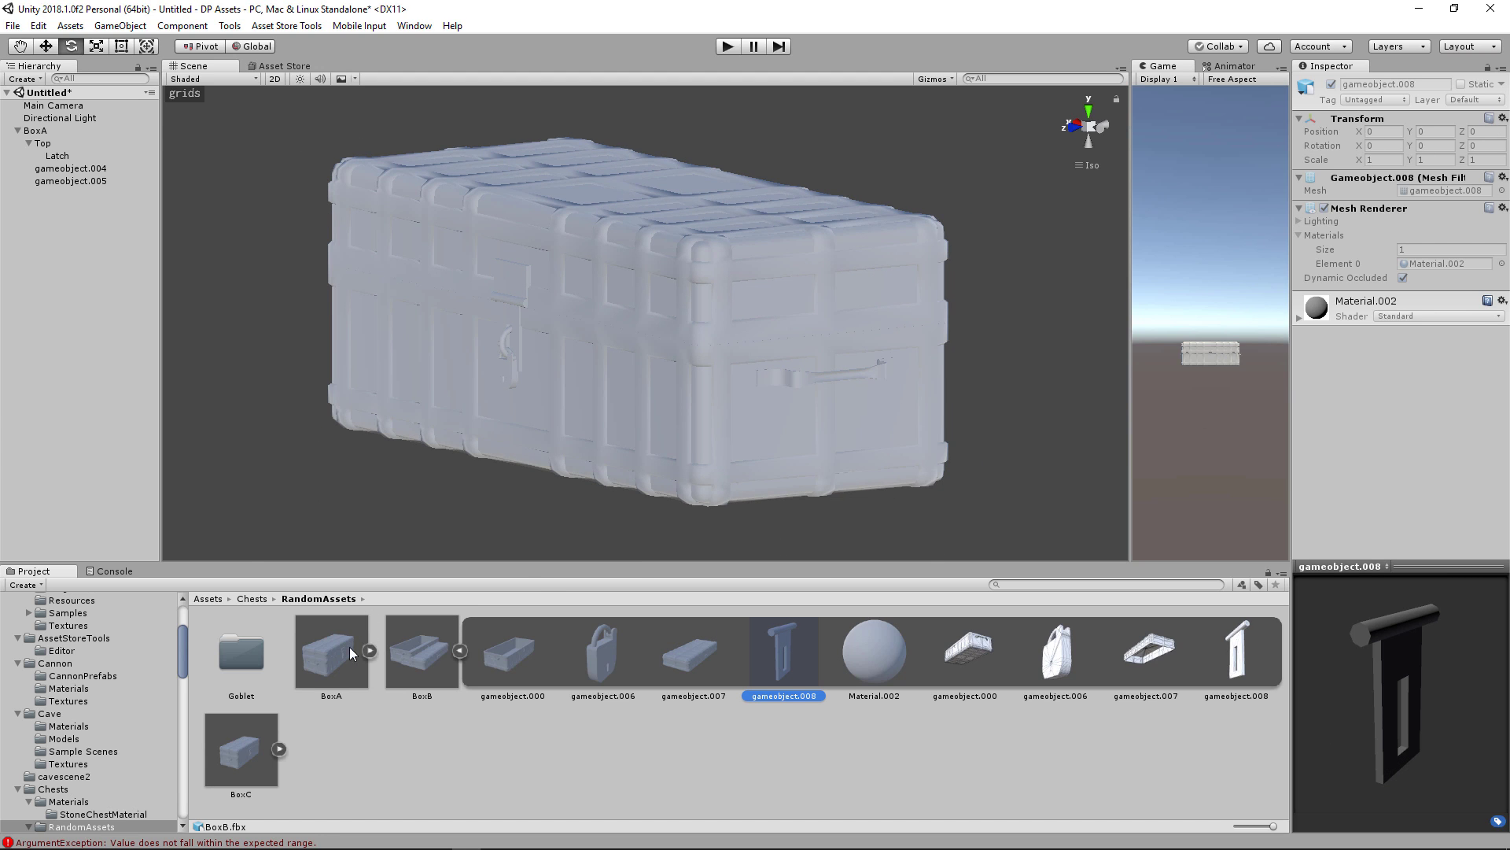
Step: Add a second instance of BoxA to the scene and deactivate the original BoxA object
drag(337, 657, 75, 415)
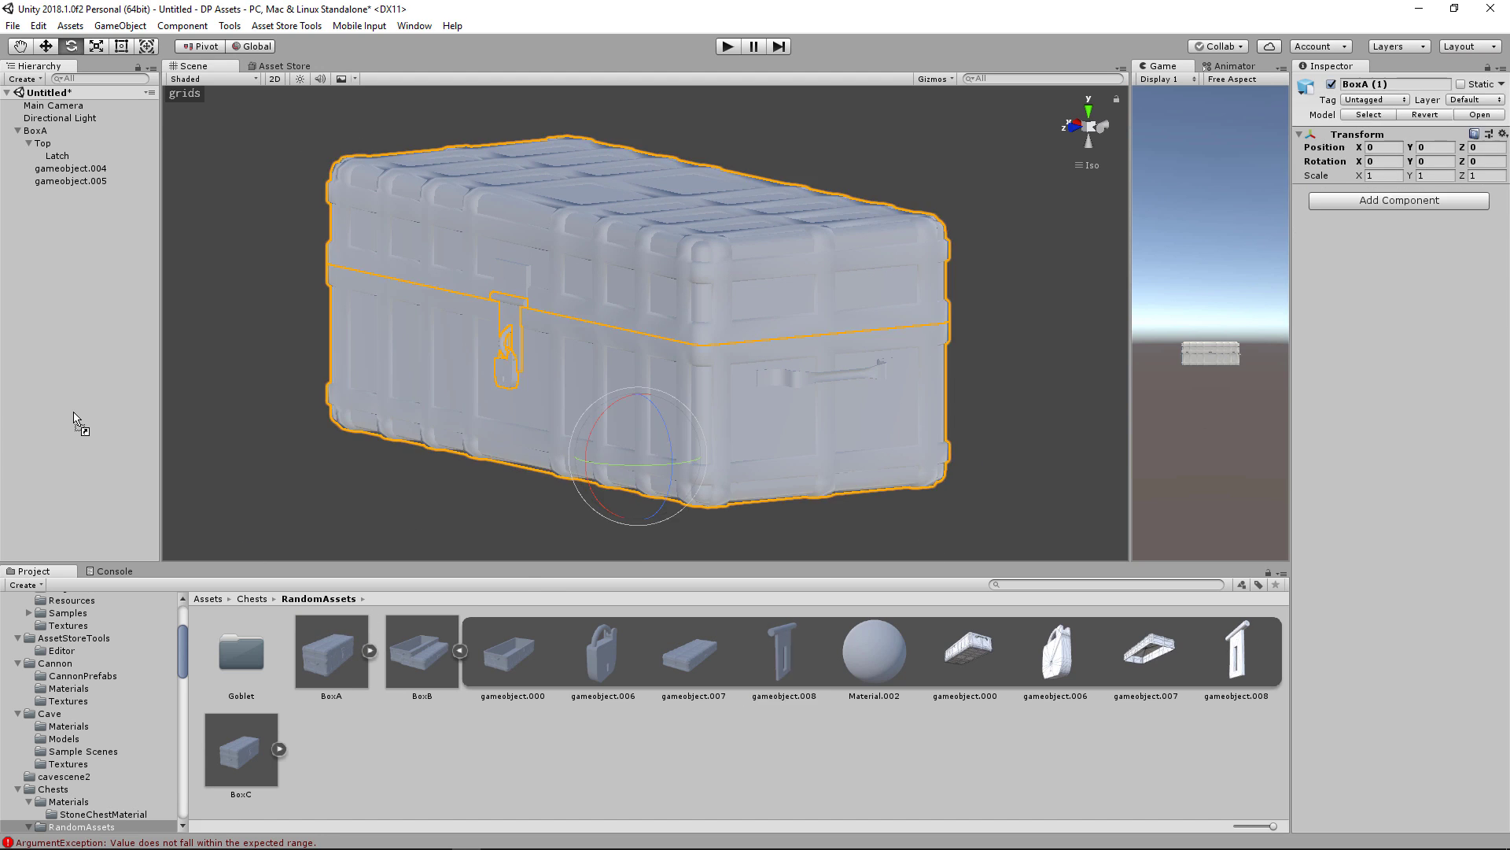
click(36, 130)
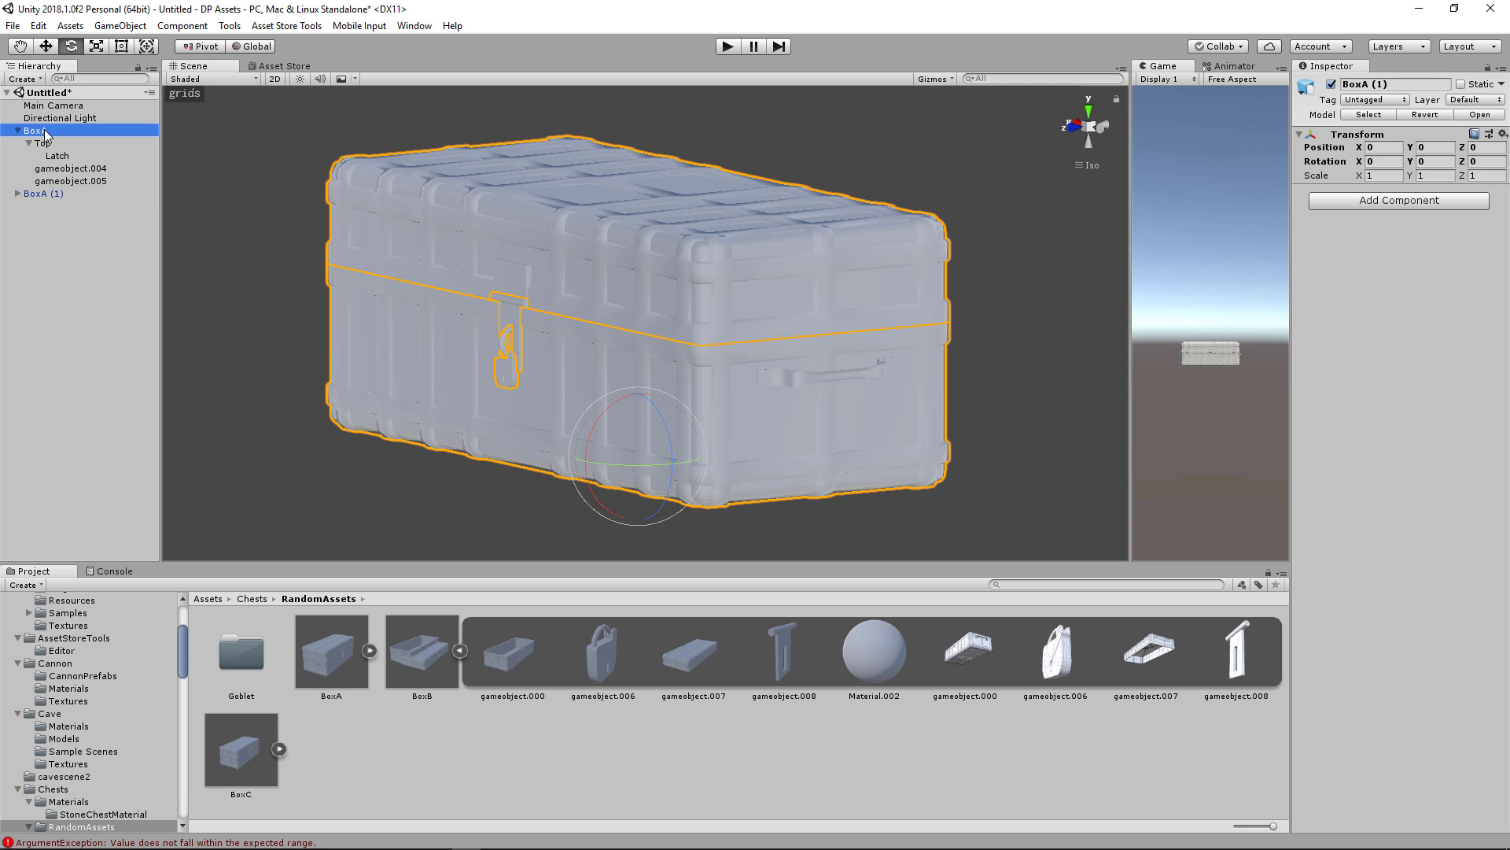
click(1331, 84)
Step: Try rotating the lid of the second BoxA instance, and delete that instance from the scene
click(625, 274)
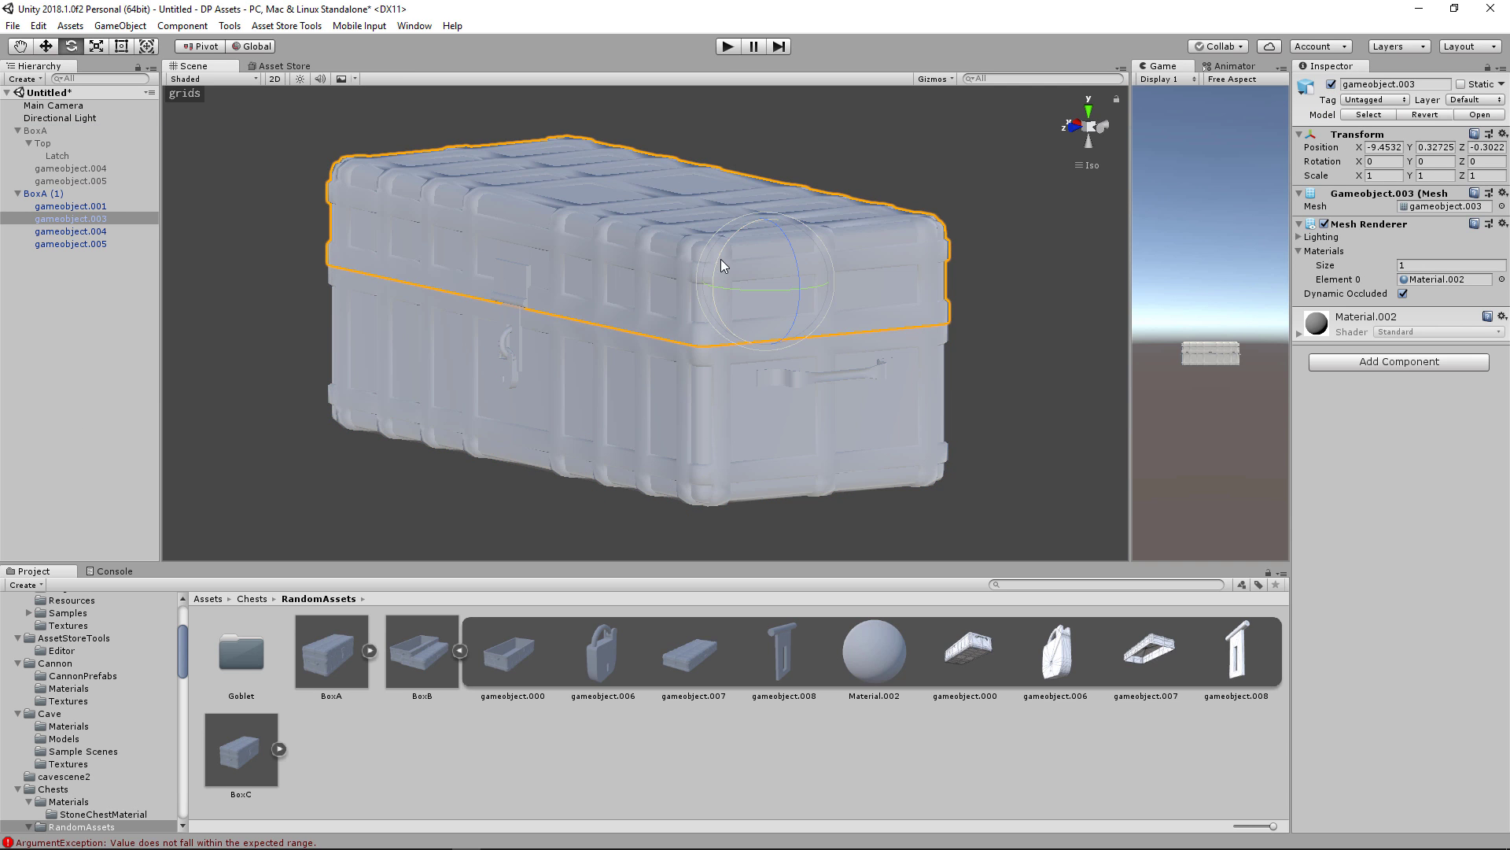
mouse_move(720, 258)
mouse_down()
mouse_move(777, 191)
mouse_move(799, 187)
mouse_move(740, 247)
mouse_move(843, 178)
mouse_move(746, 255)
mouse_up()
click(56, 193)
key(Delete)
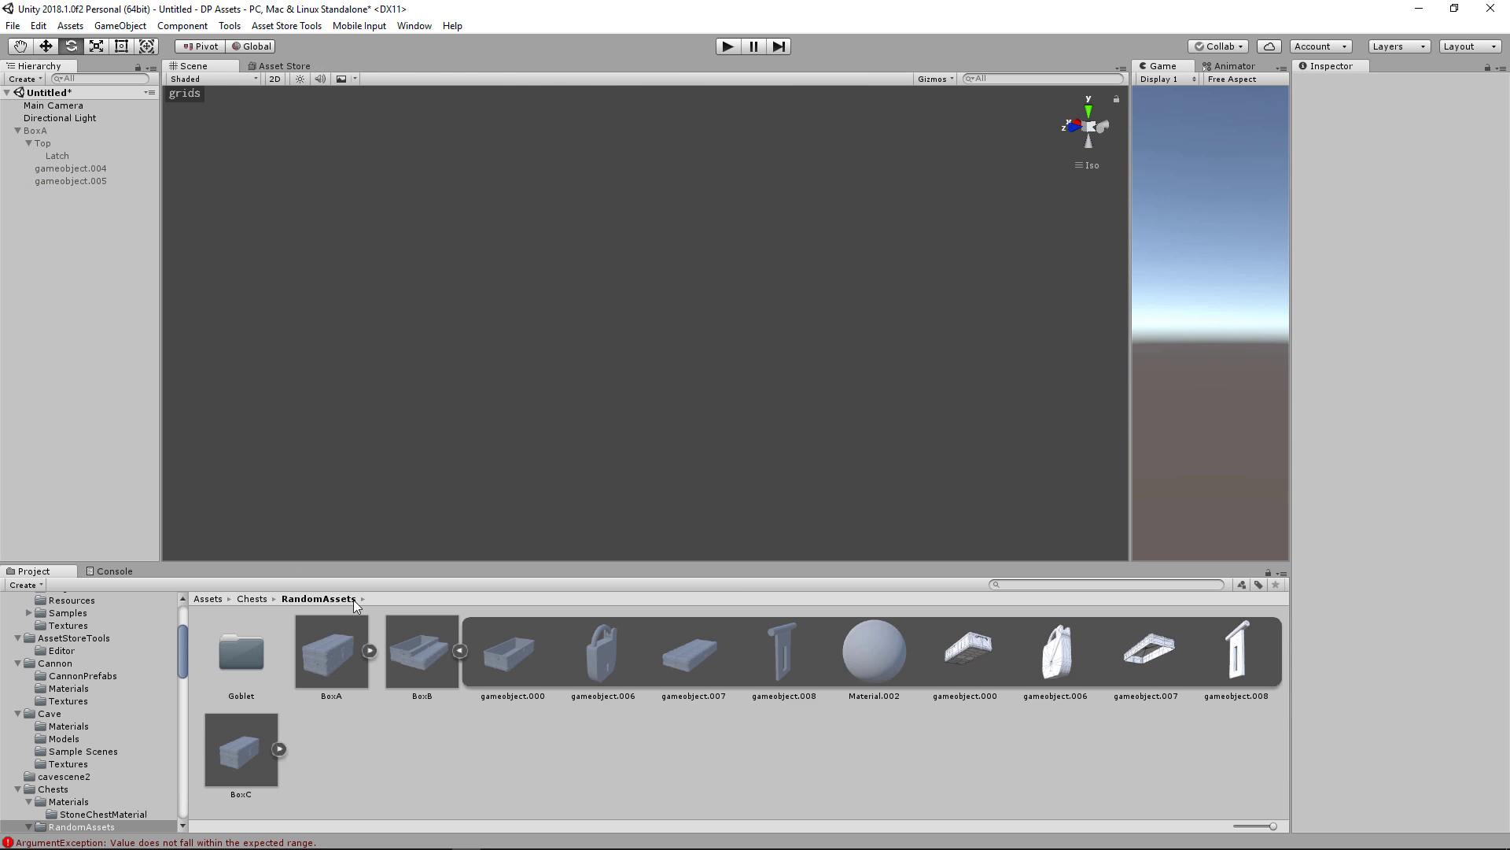
Step: Add the BoxB model to the scene and try rotating its lid gameobject.007
drag(417, 651, 76, 417)
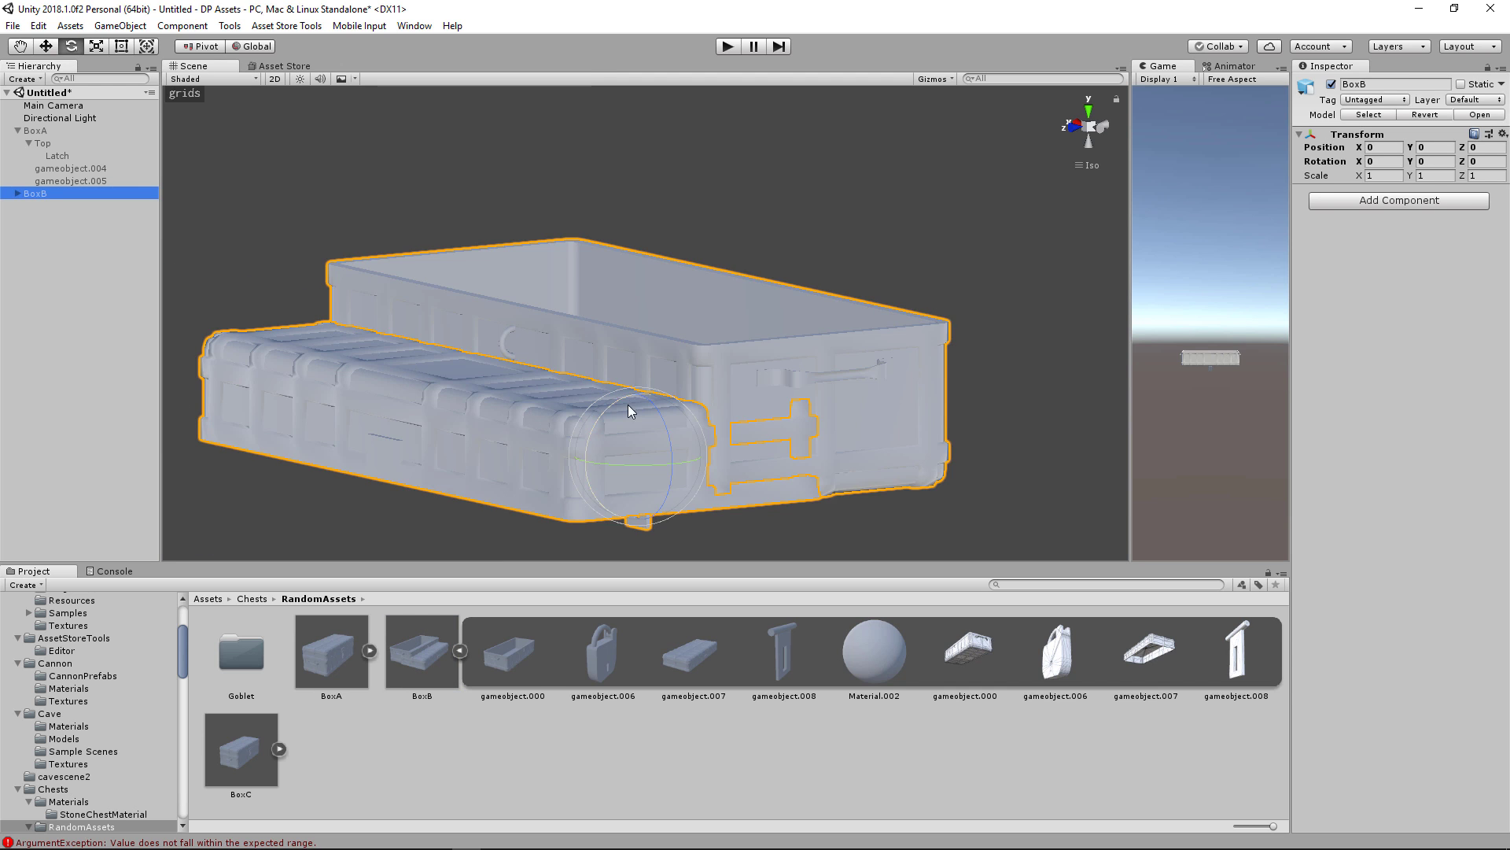
click(503, 390)
drag(604, 416, 624, 479)
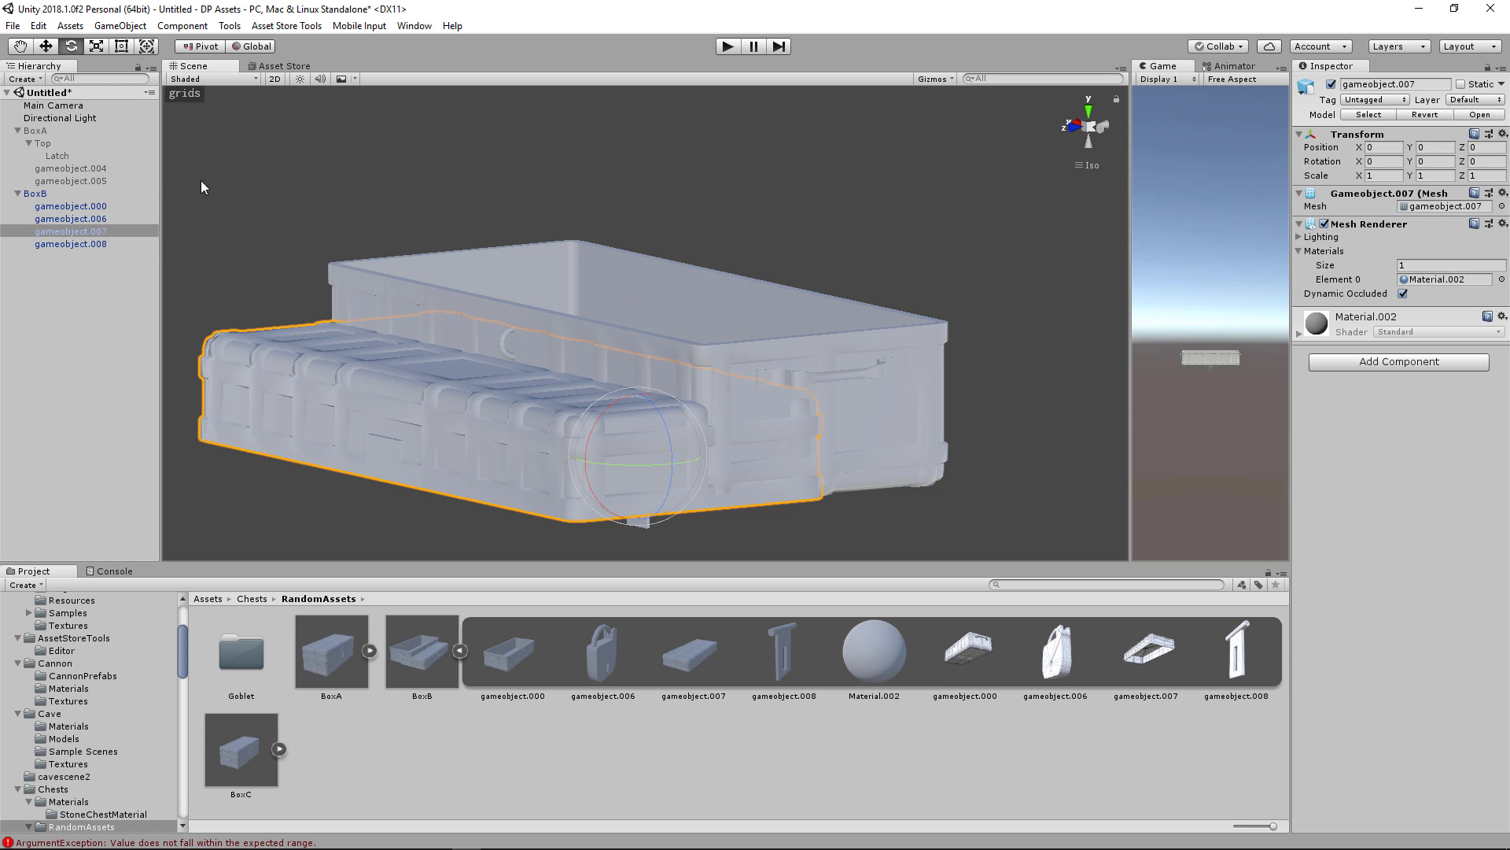
Step: Copy the Transform component of BoxA's Top and paste its values onto BoxB's lid gameobject.007
click(44, 143)
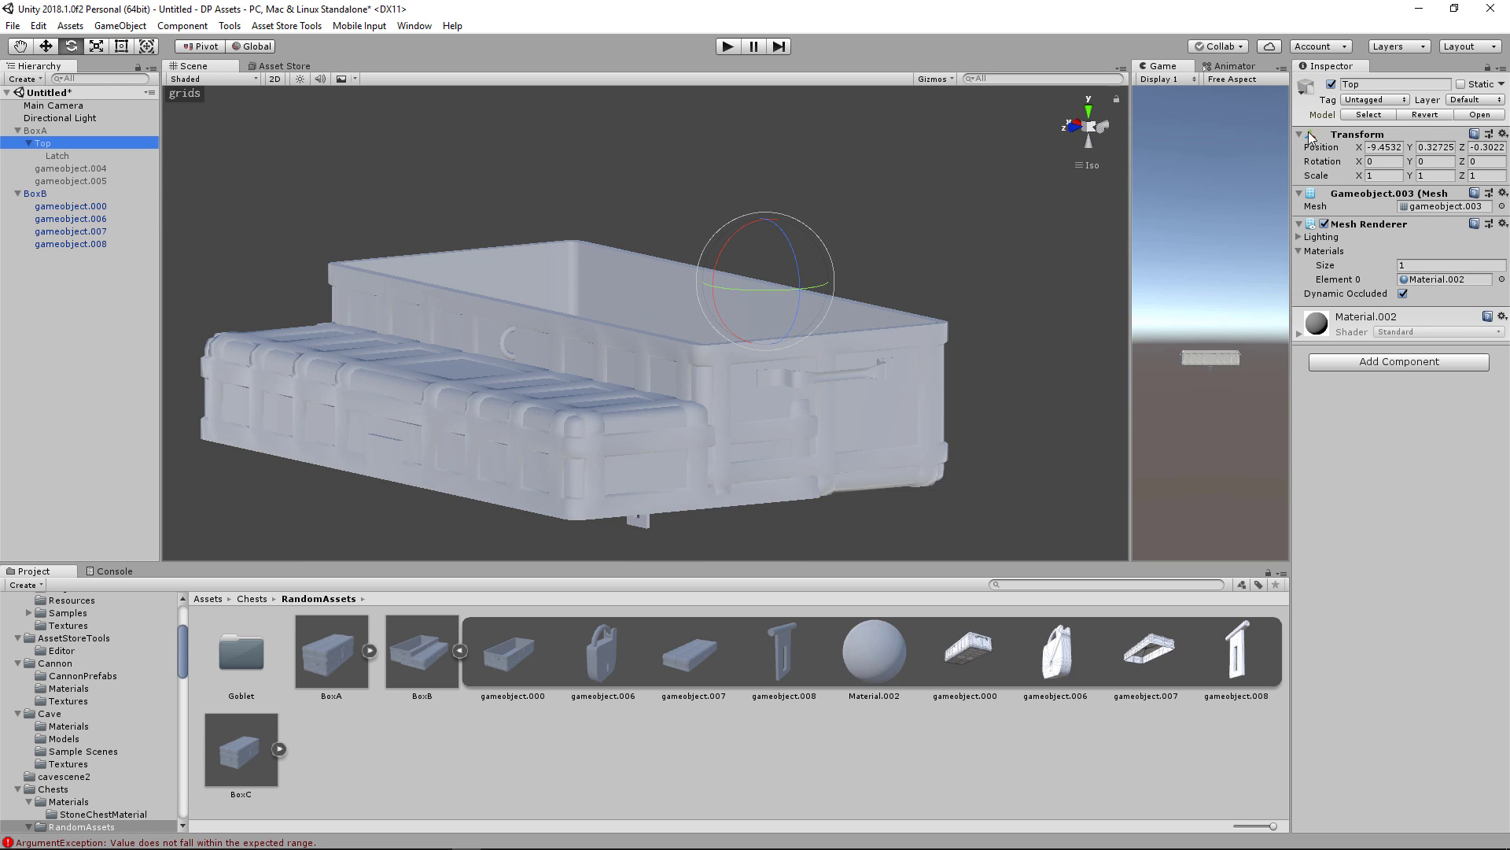
click(1502, 135)
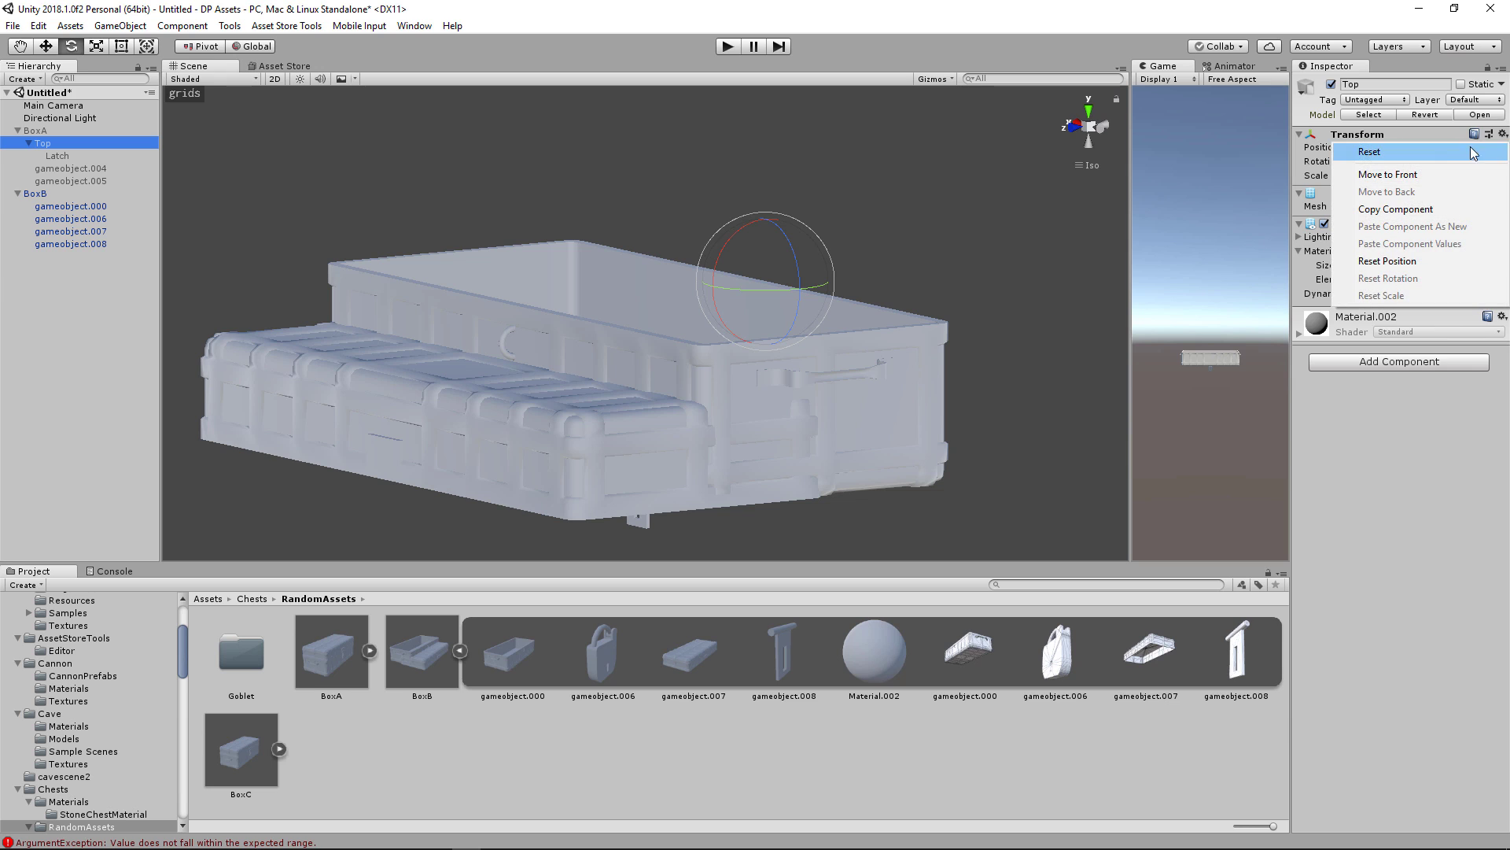
click(1412, 210)
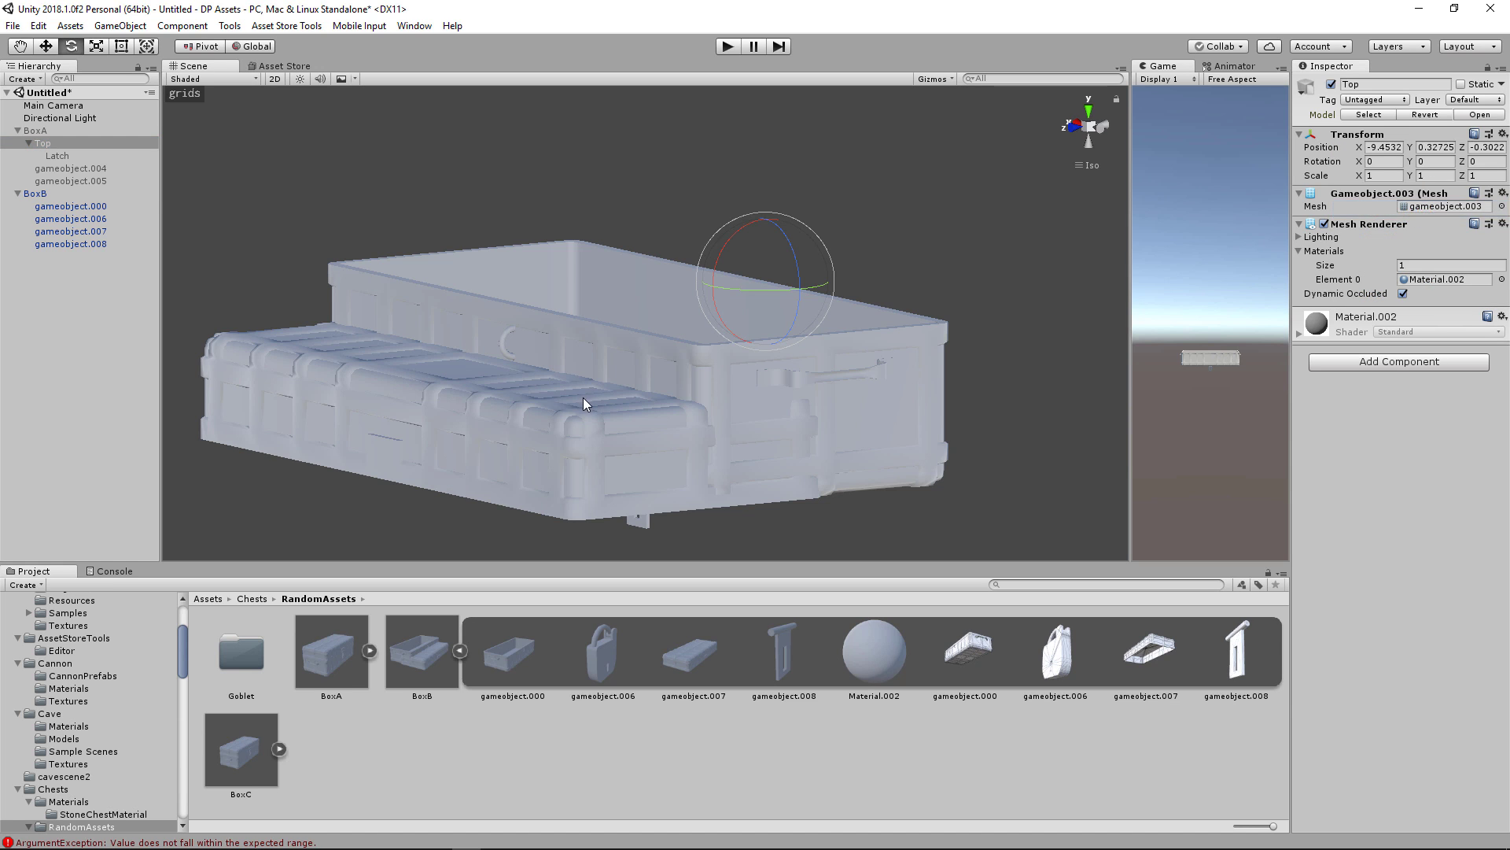
click(484, 428)
click(484, 409)
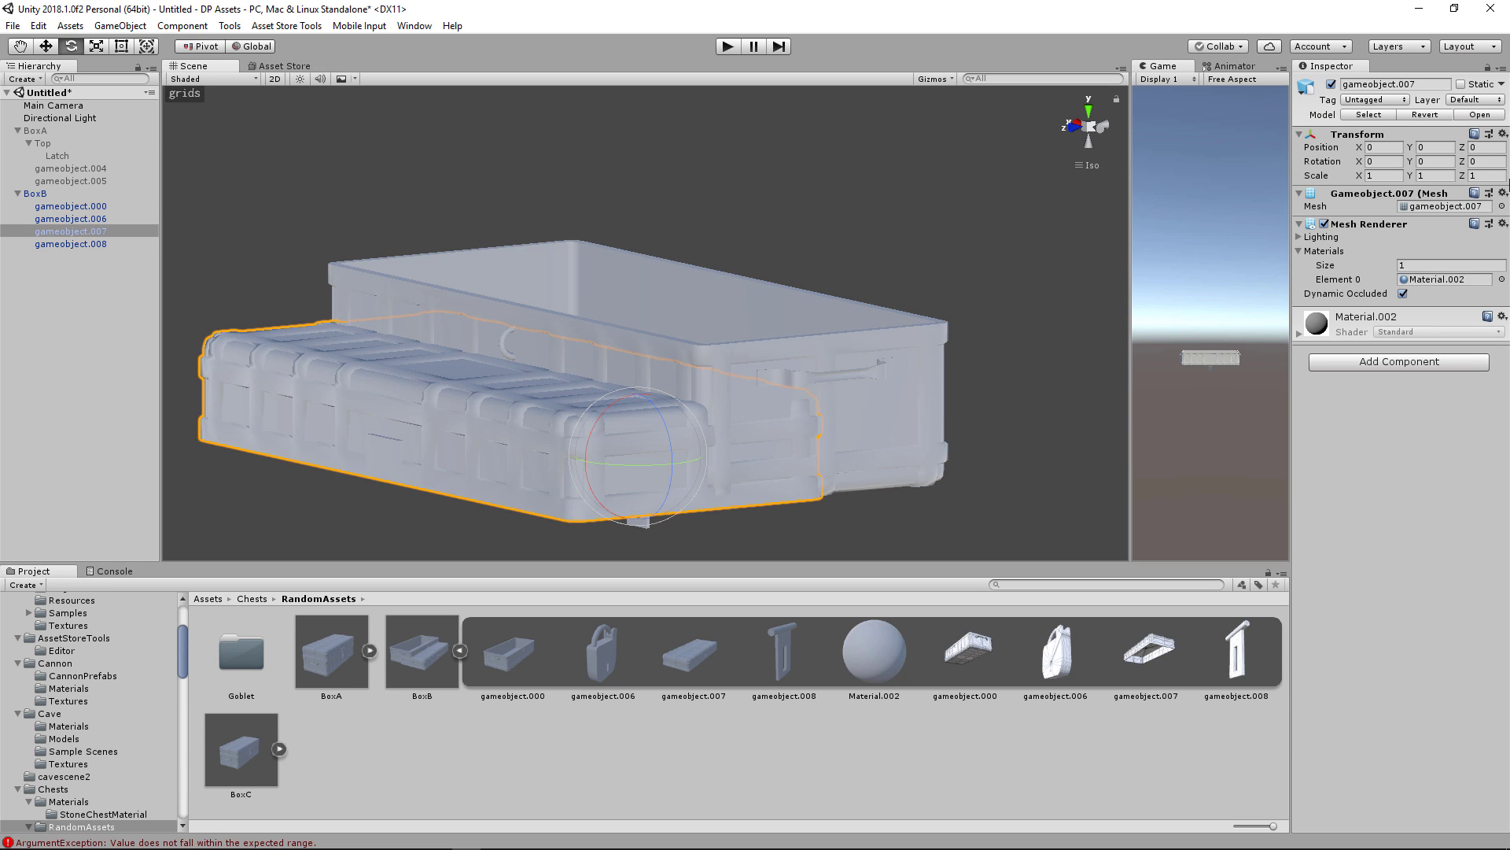
click(1502, 135)
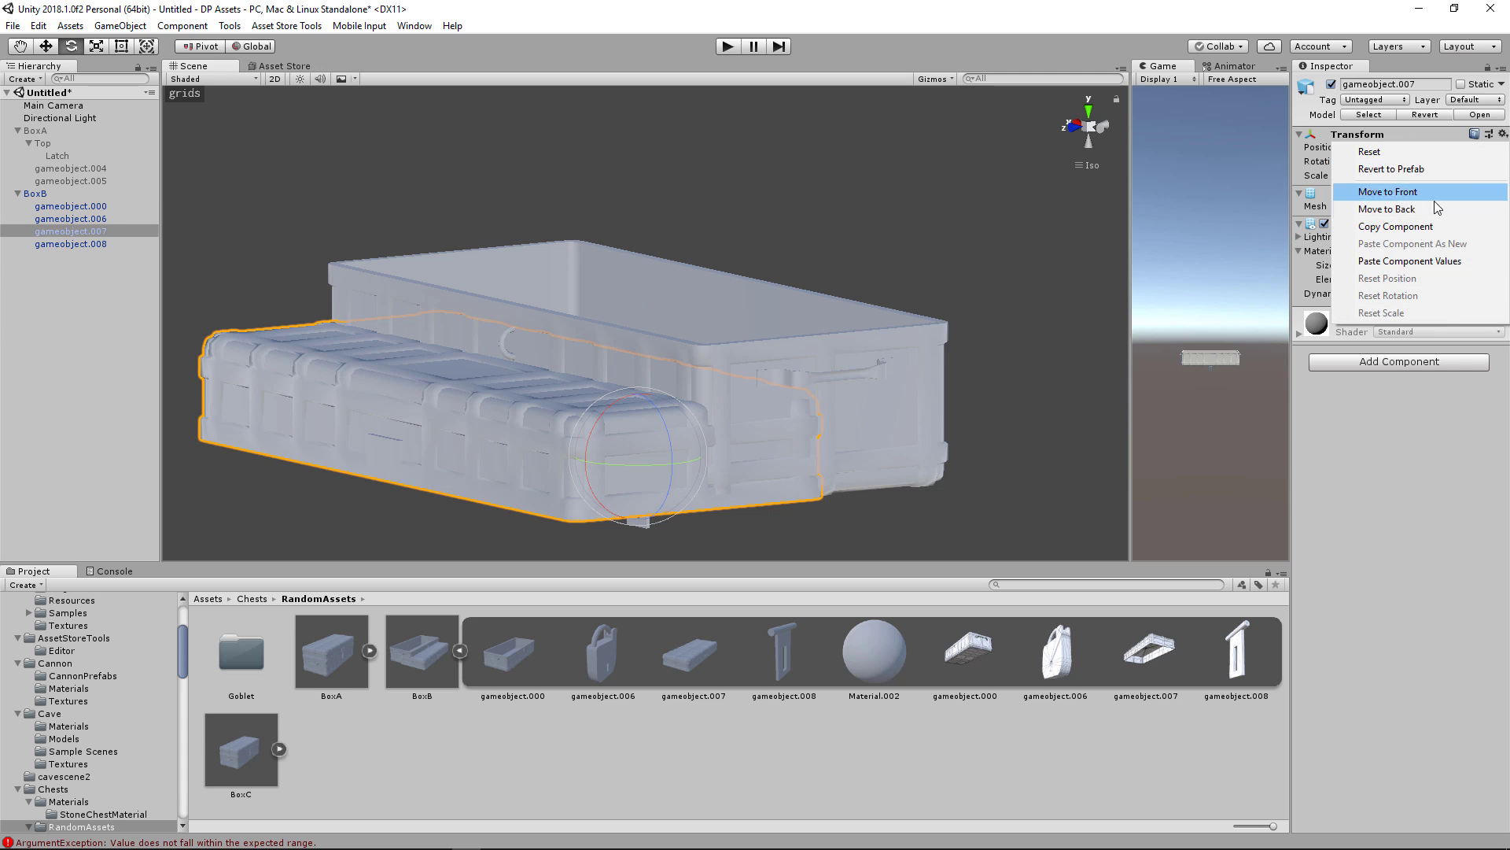
click(1414, 261)
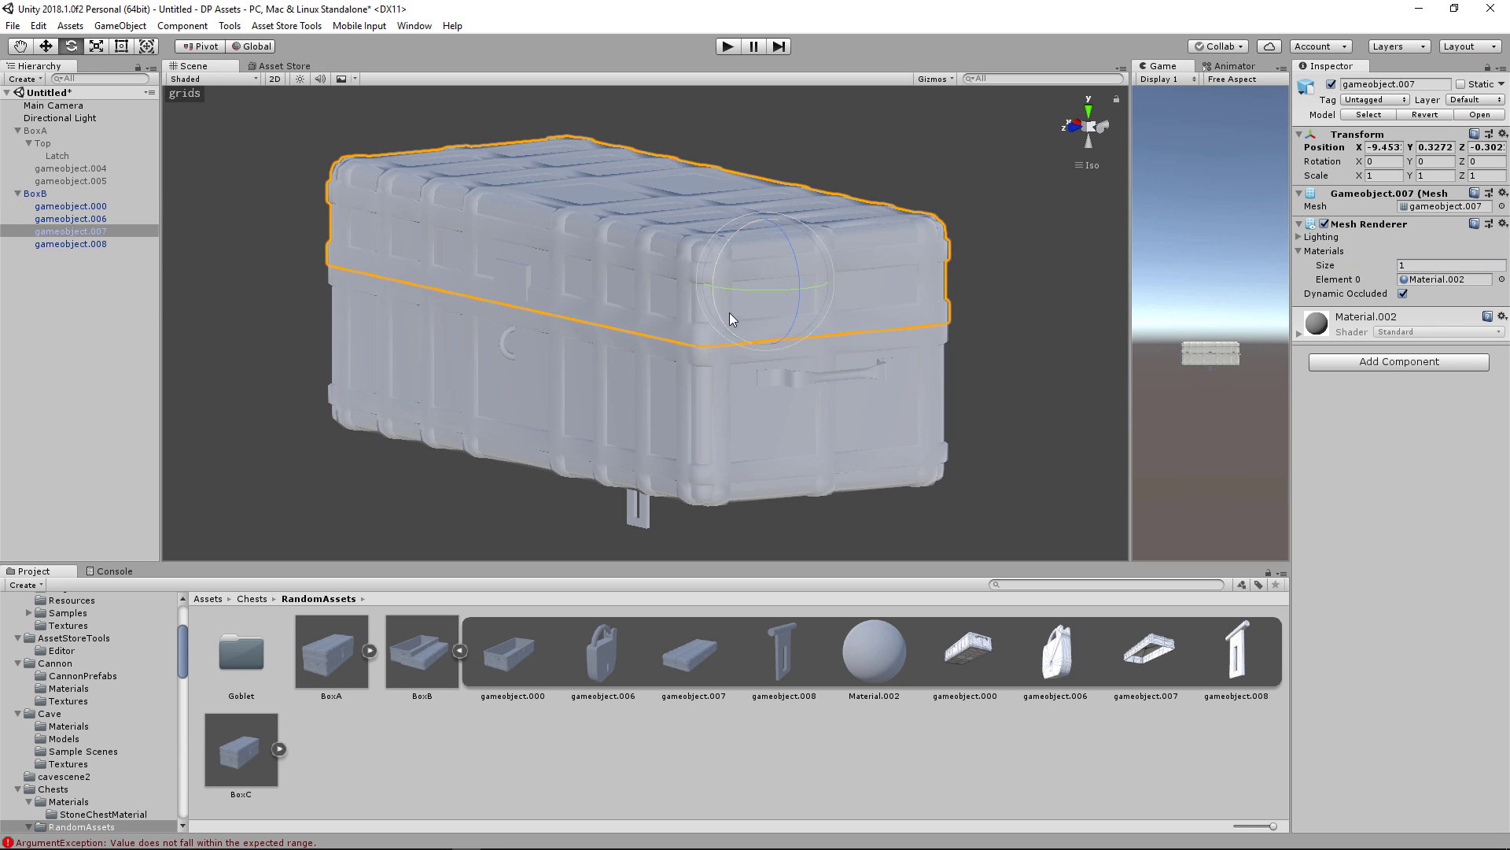
Step: Examine BoxB's sub-objects in the project and hierarchy to identify the base, padlock, lid and latch
click(492, 631)
click(603, 651)
click(709, 653)
click(788, 650)
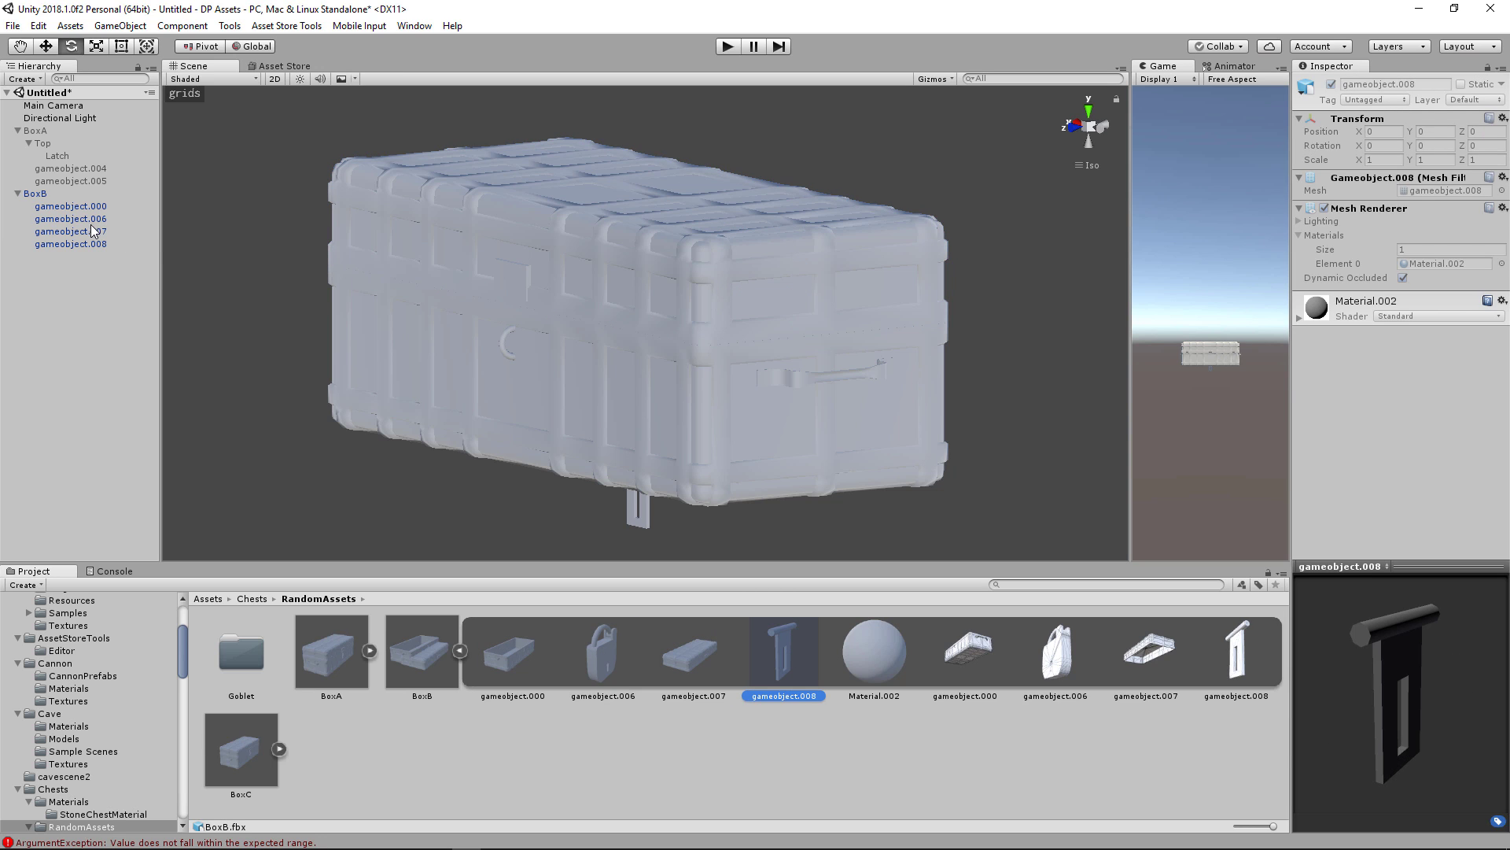
click(90, 220)
click(91, 206)
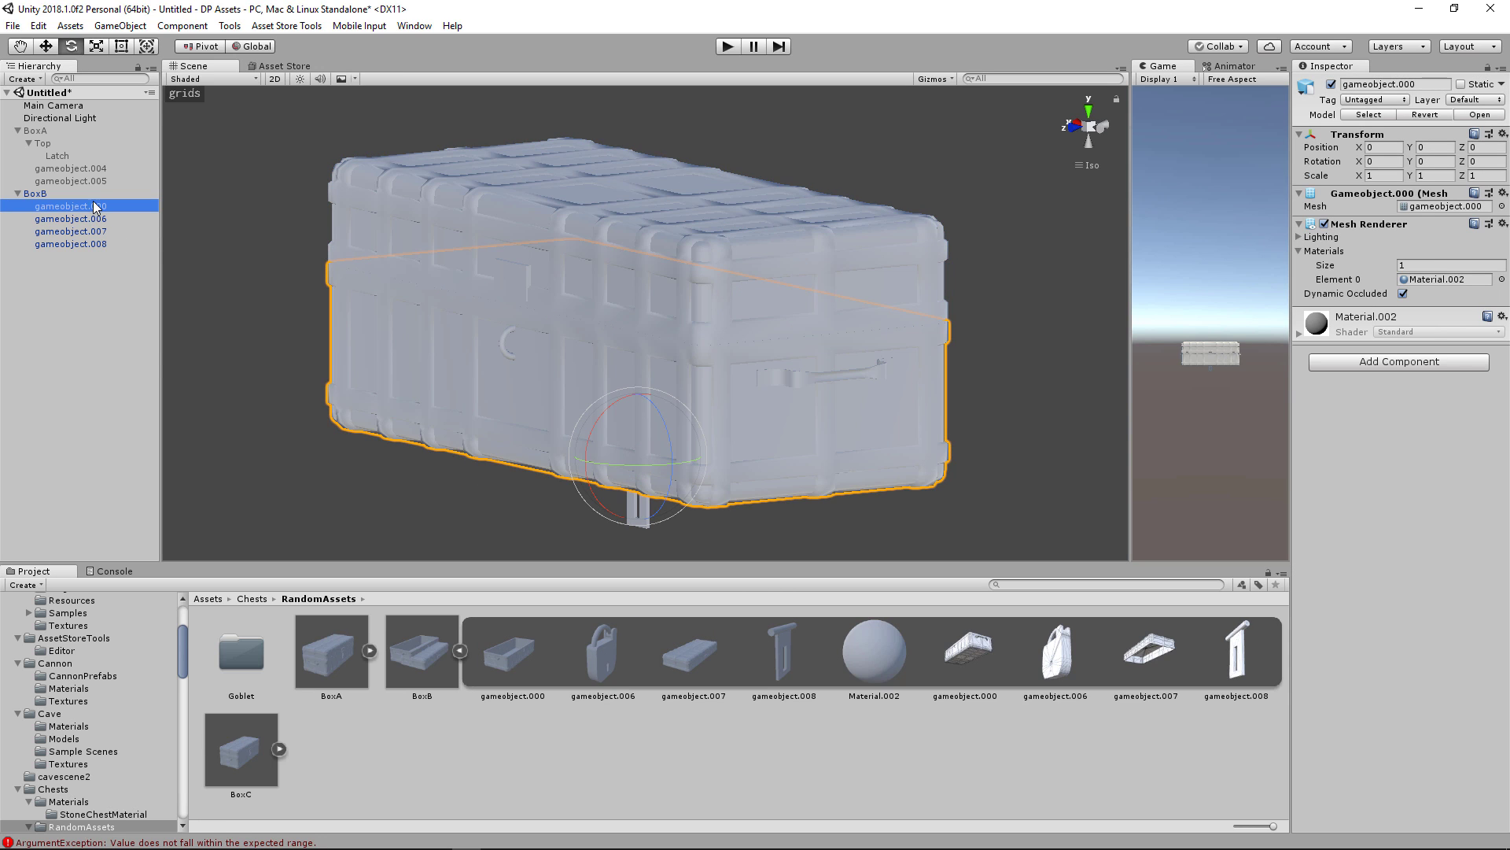
click(92, 216)
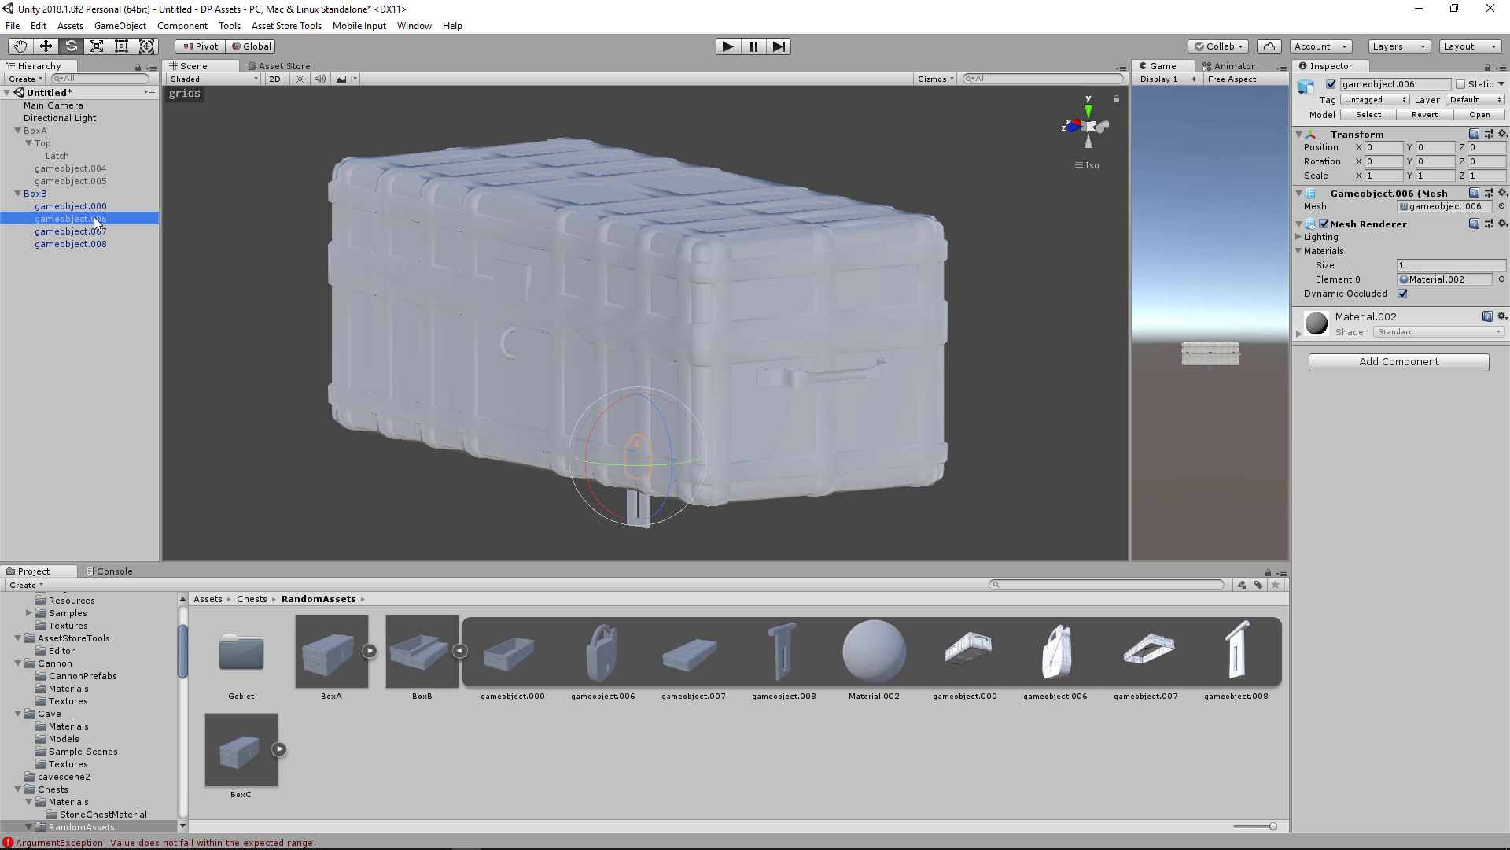
click(93, 231)
click(93, 208)
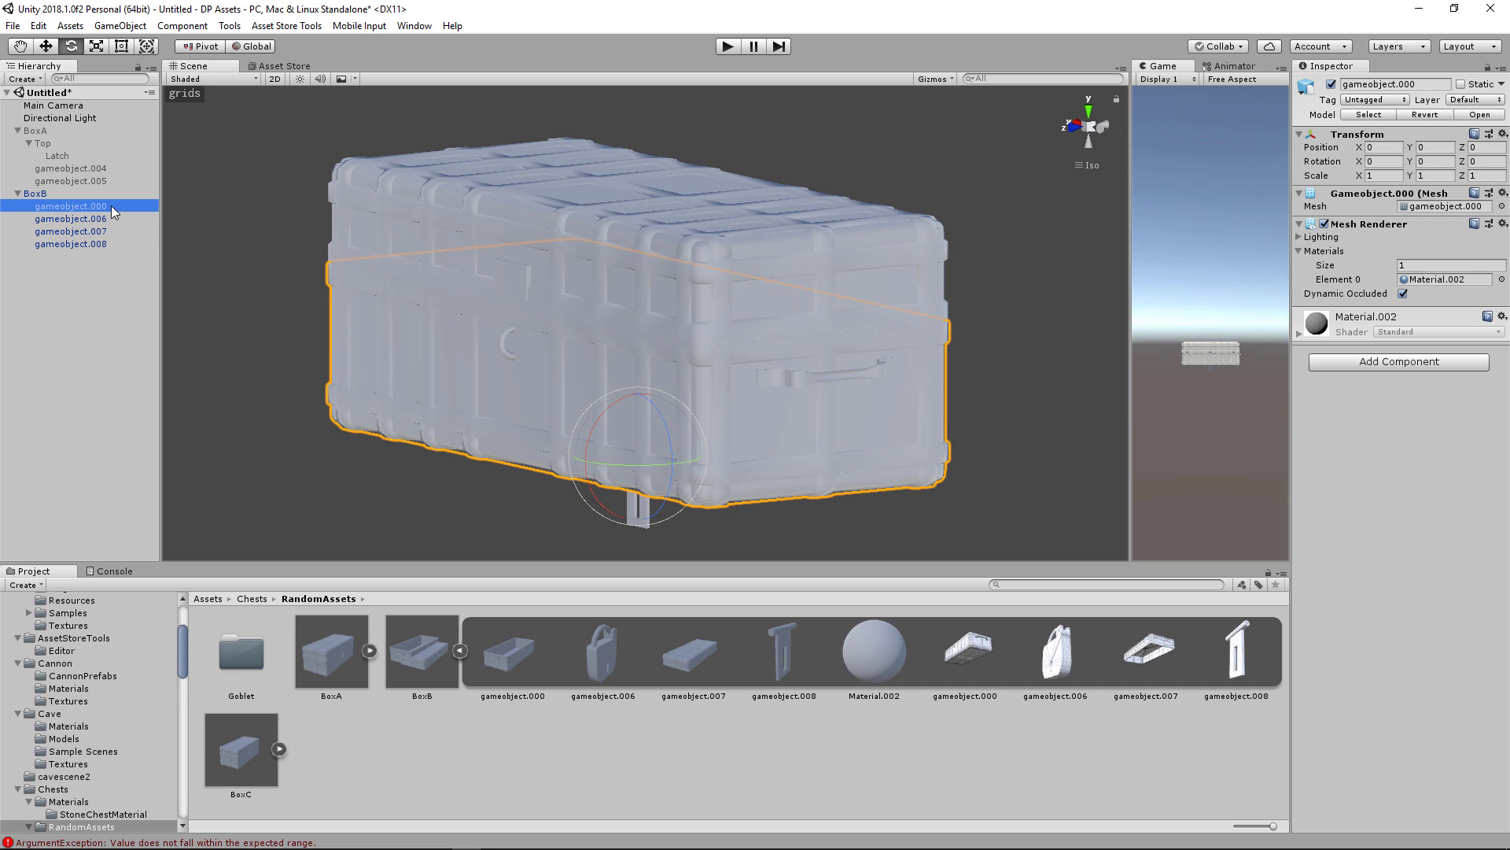
click(96, 219)
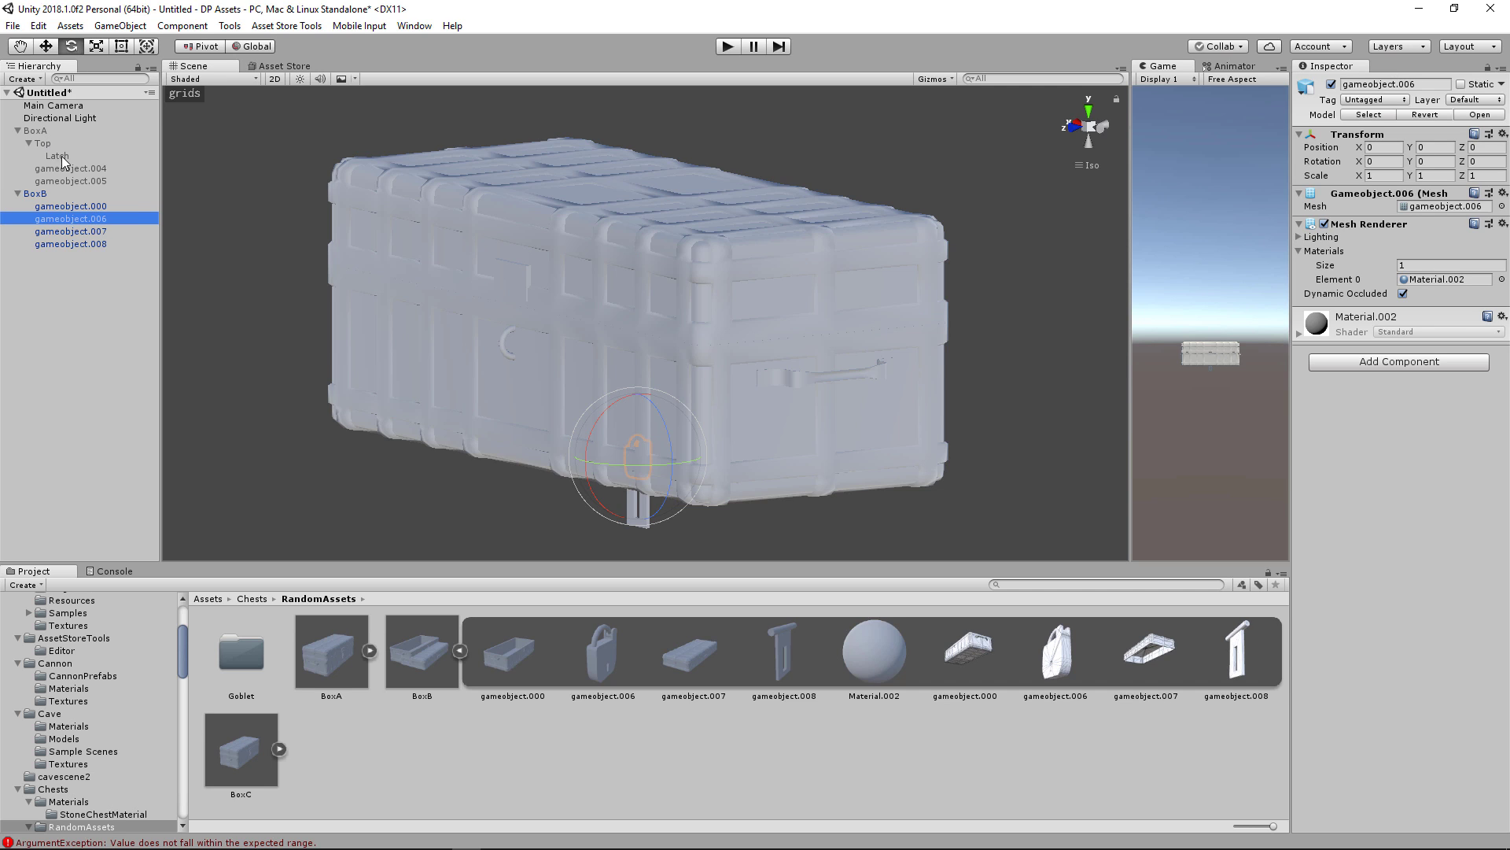
Step: Copy the Transform component of BoxA's padlock gameobject.004 and paste its values onto BoxB's padlock gameobject.006
click(66, 181)
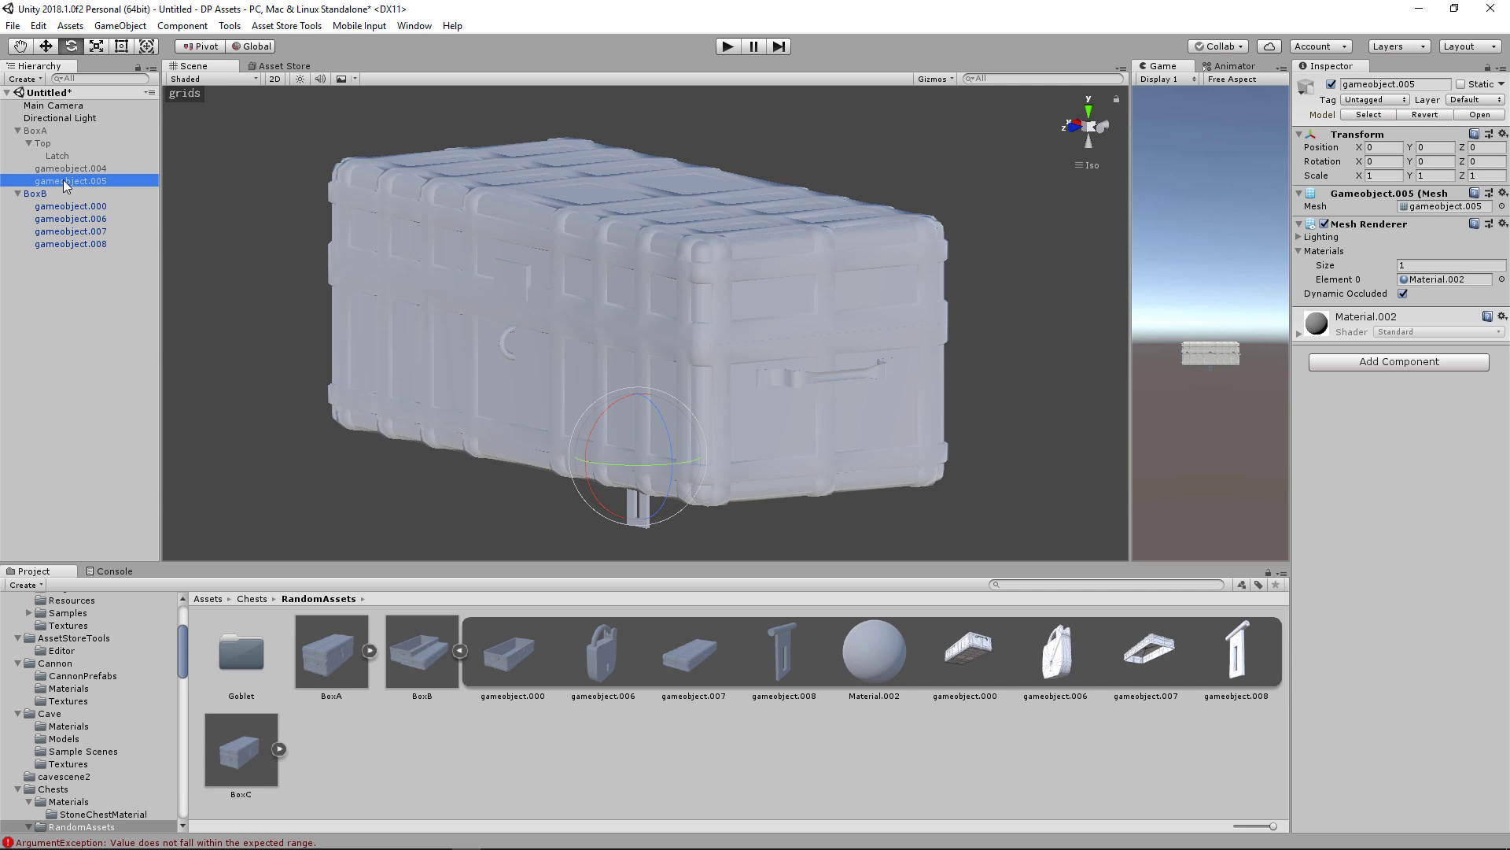
click(68, 169)
click(1502, 134)
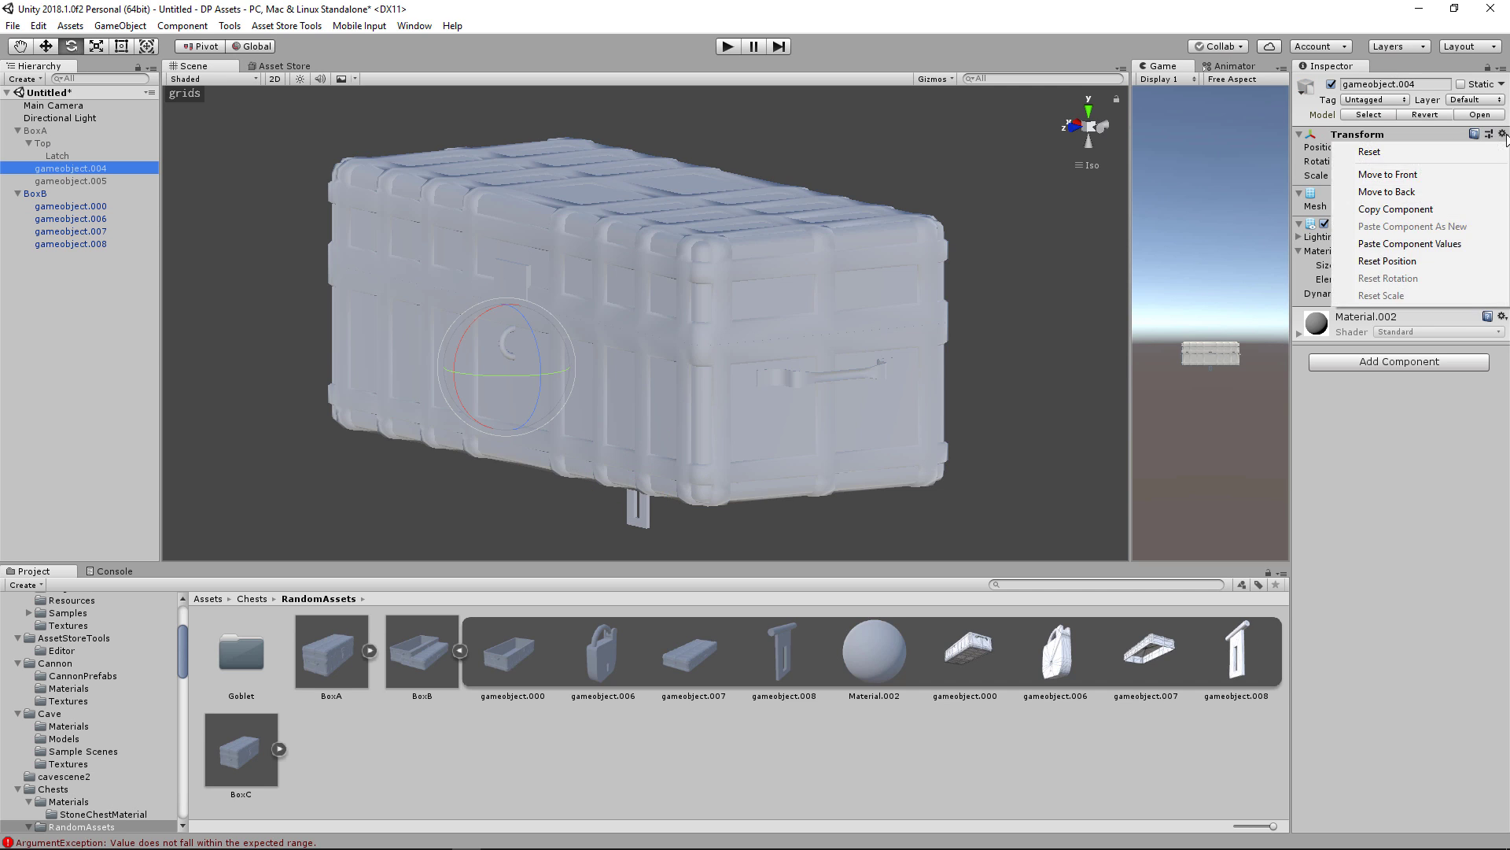
click(1414, 210)
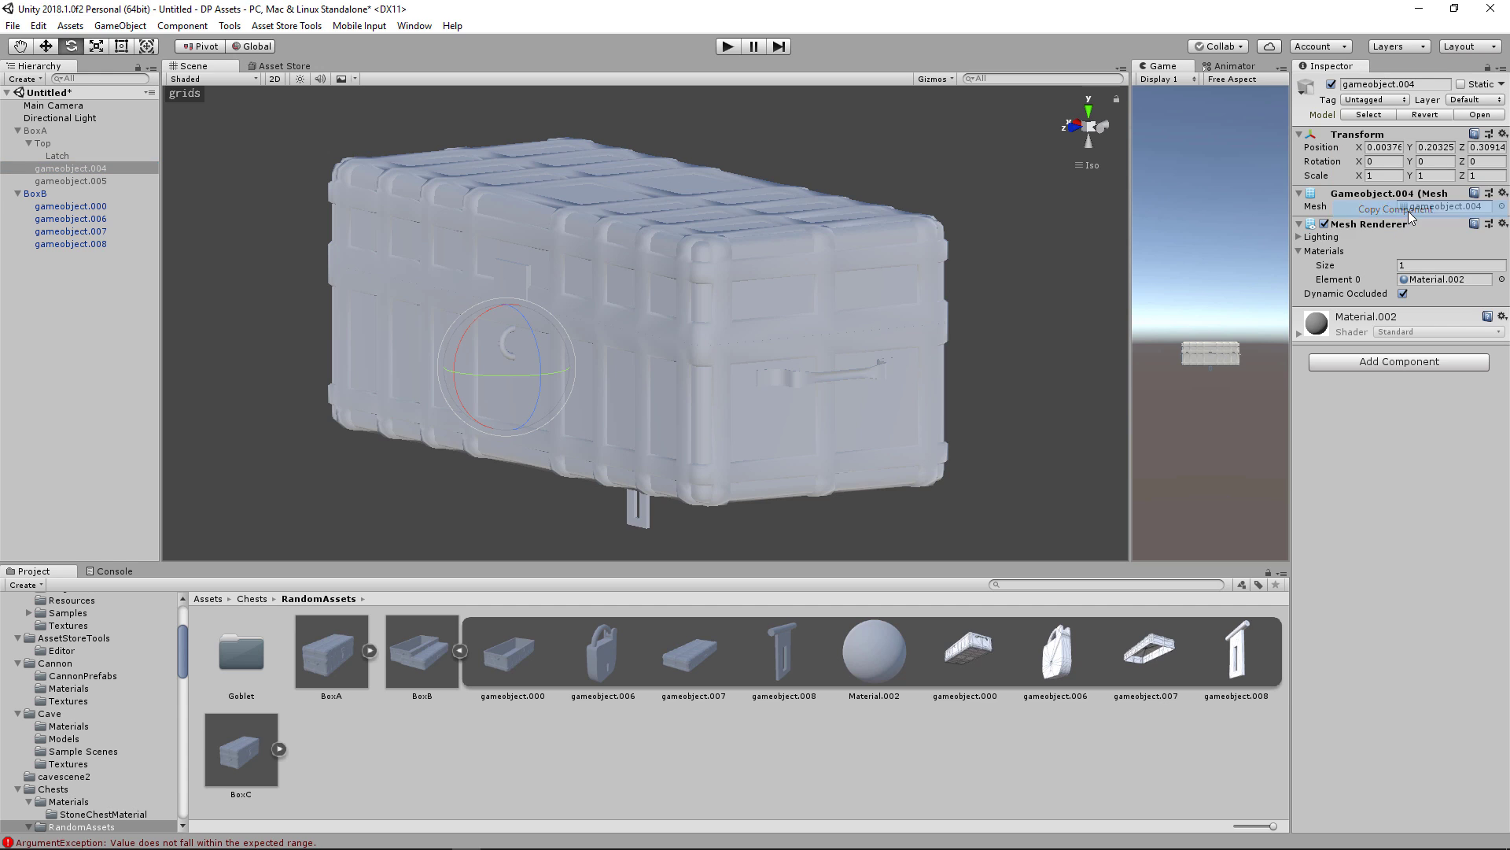
click(109, 231)
click(96, 219)
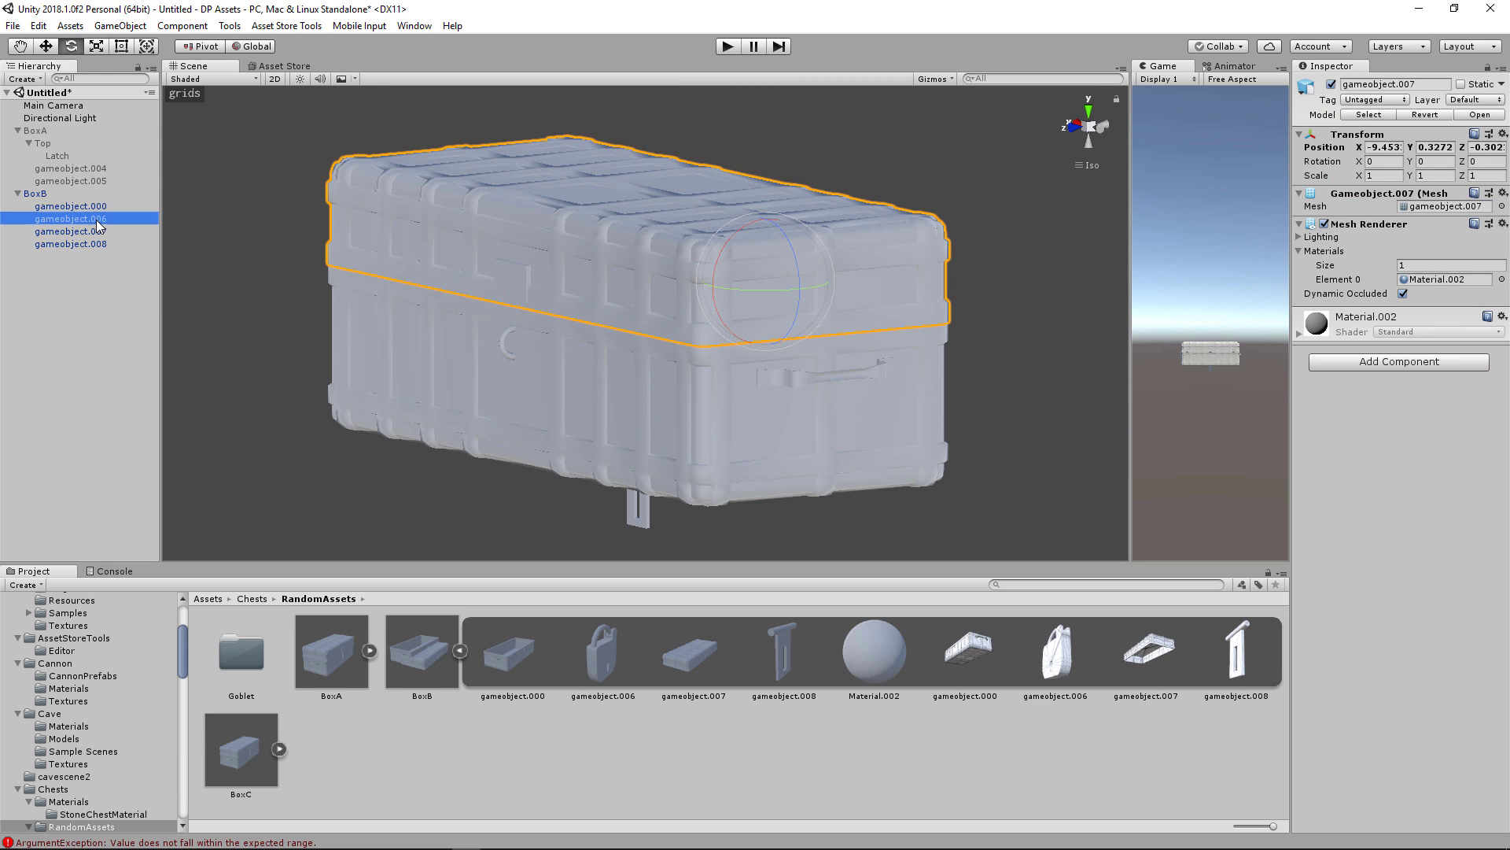
click(1502, 135)
click(1415, 264)
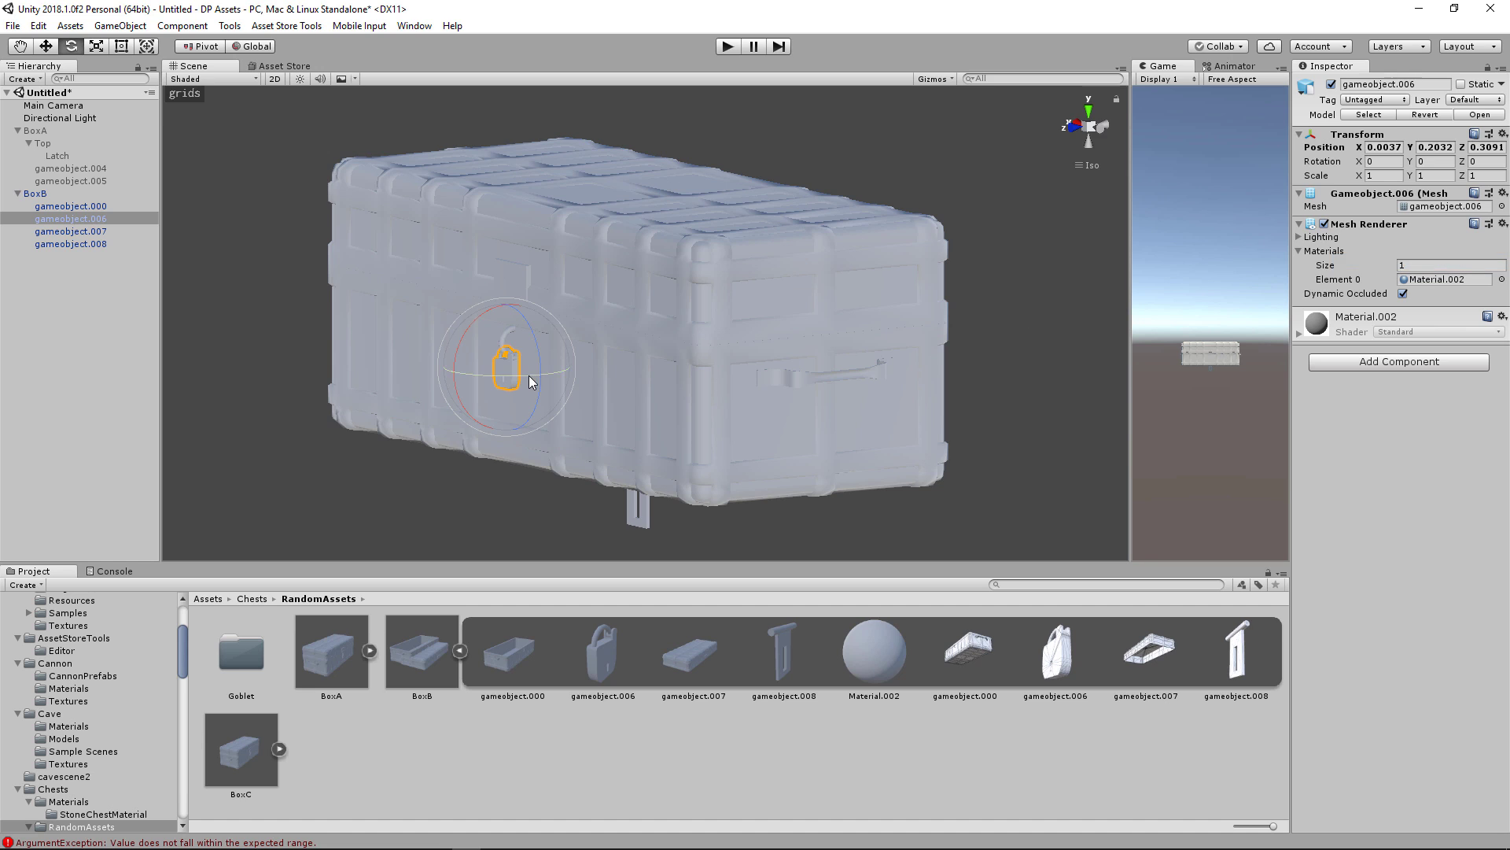
Step: Copy the Transform component of BoxA's Latch while it is under Top and try pasting its values onto BoxB's latch gameobject.008
click(65, 161)
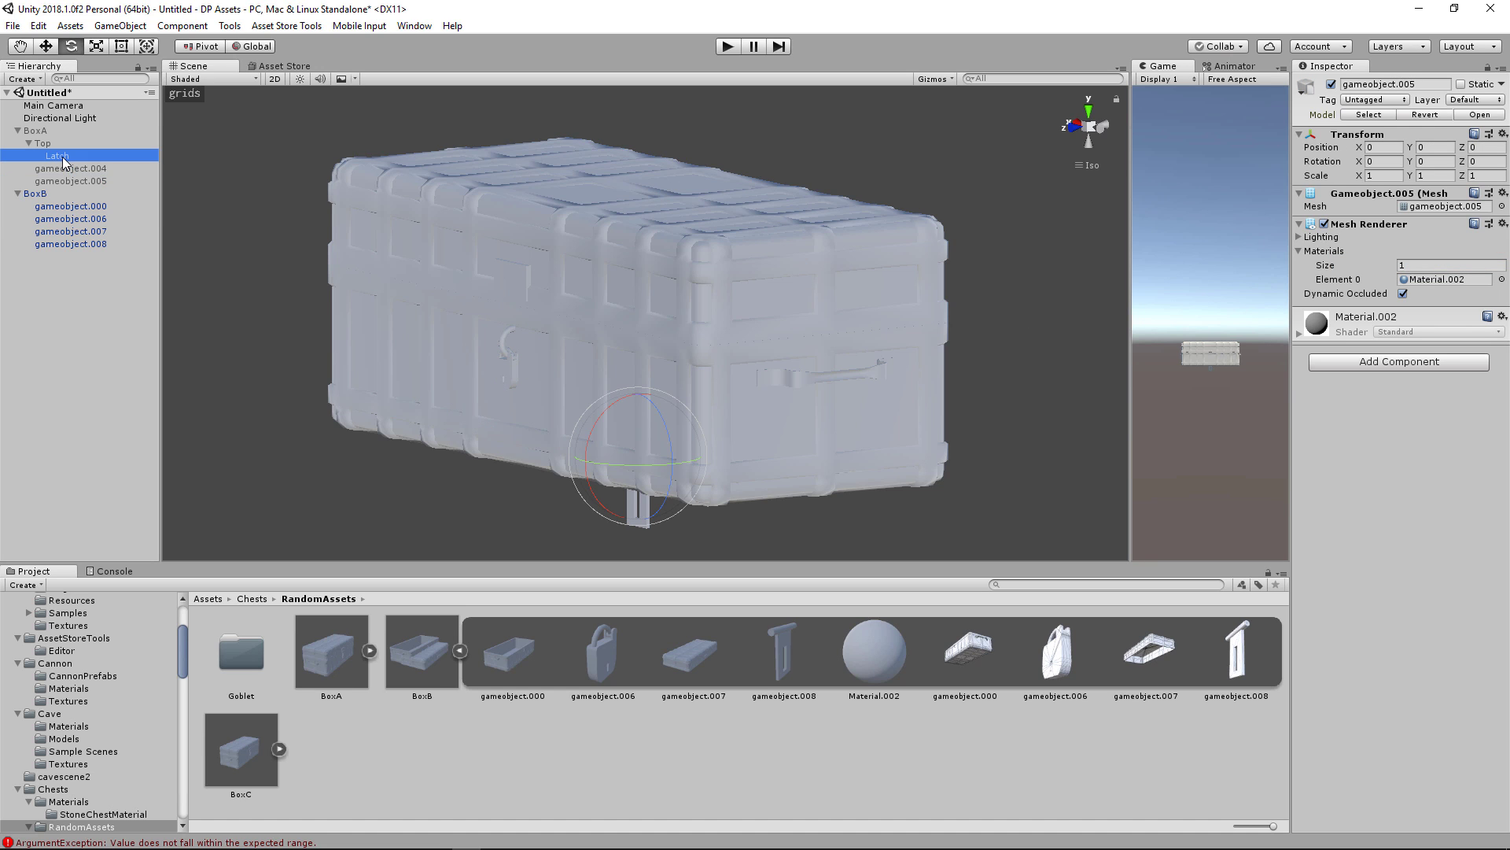
click(1504, 135)
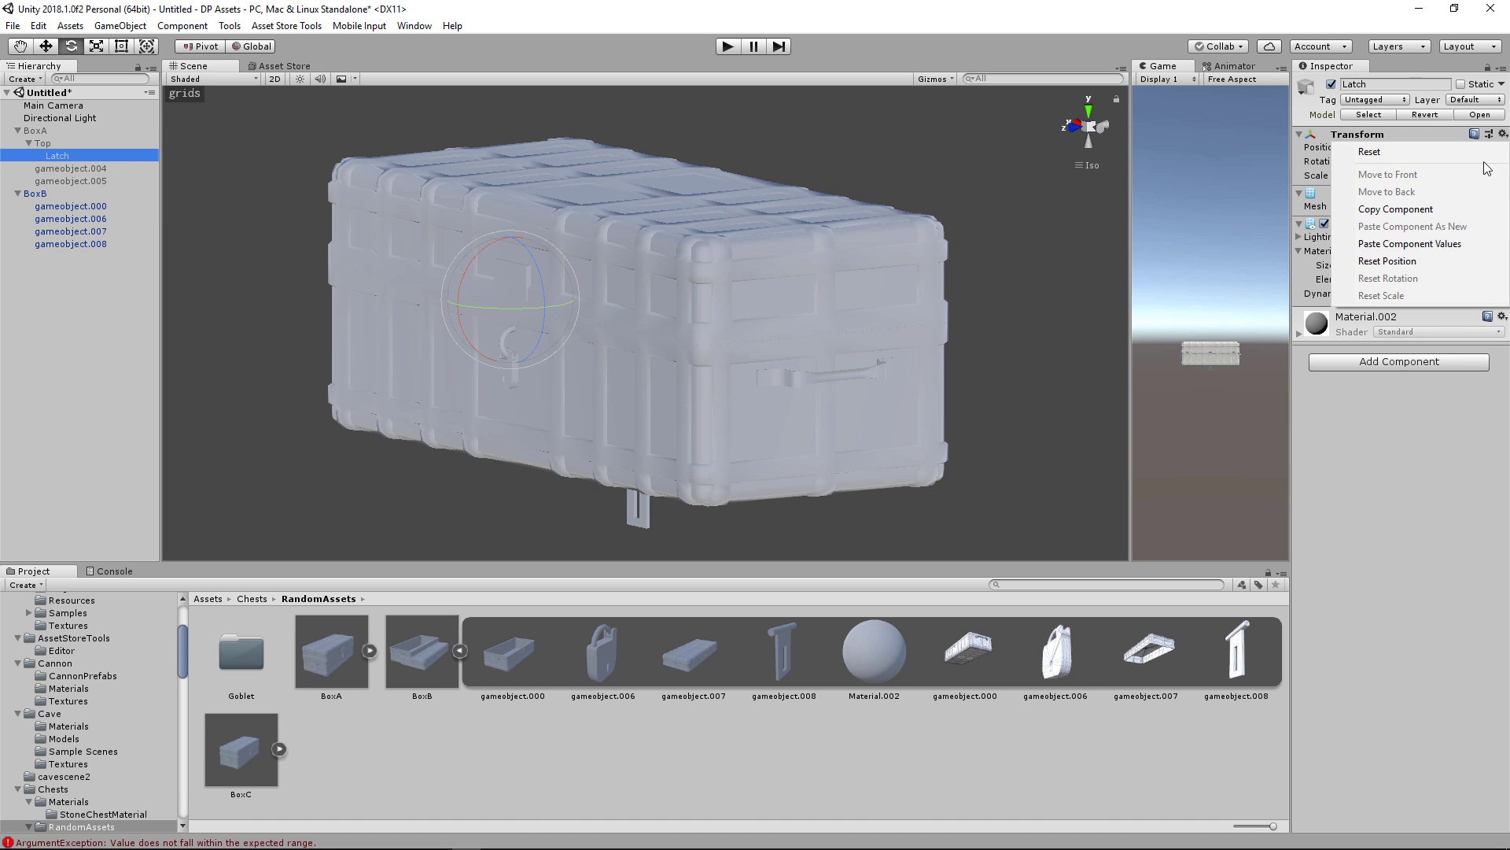
click(1399, 212)
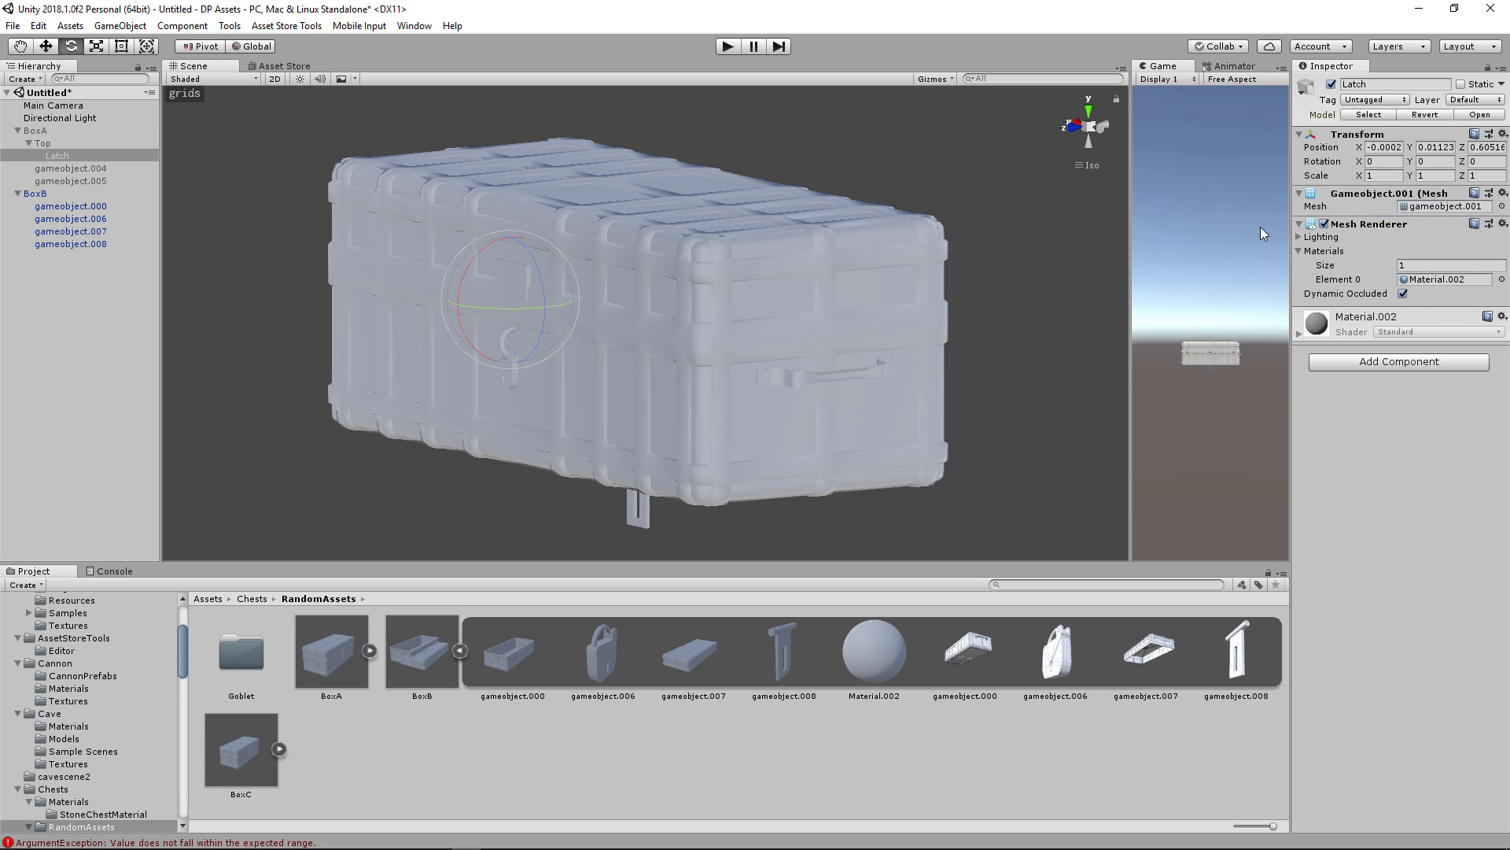
click(93, 244)
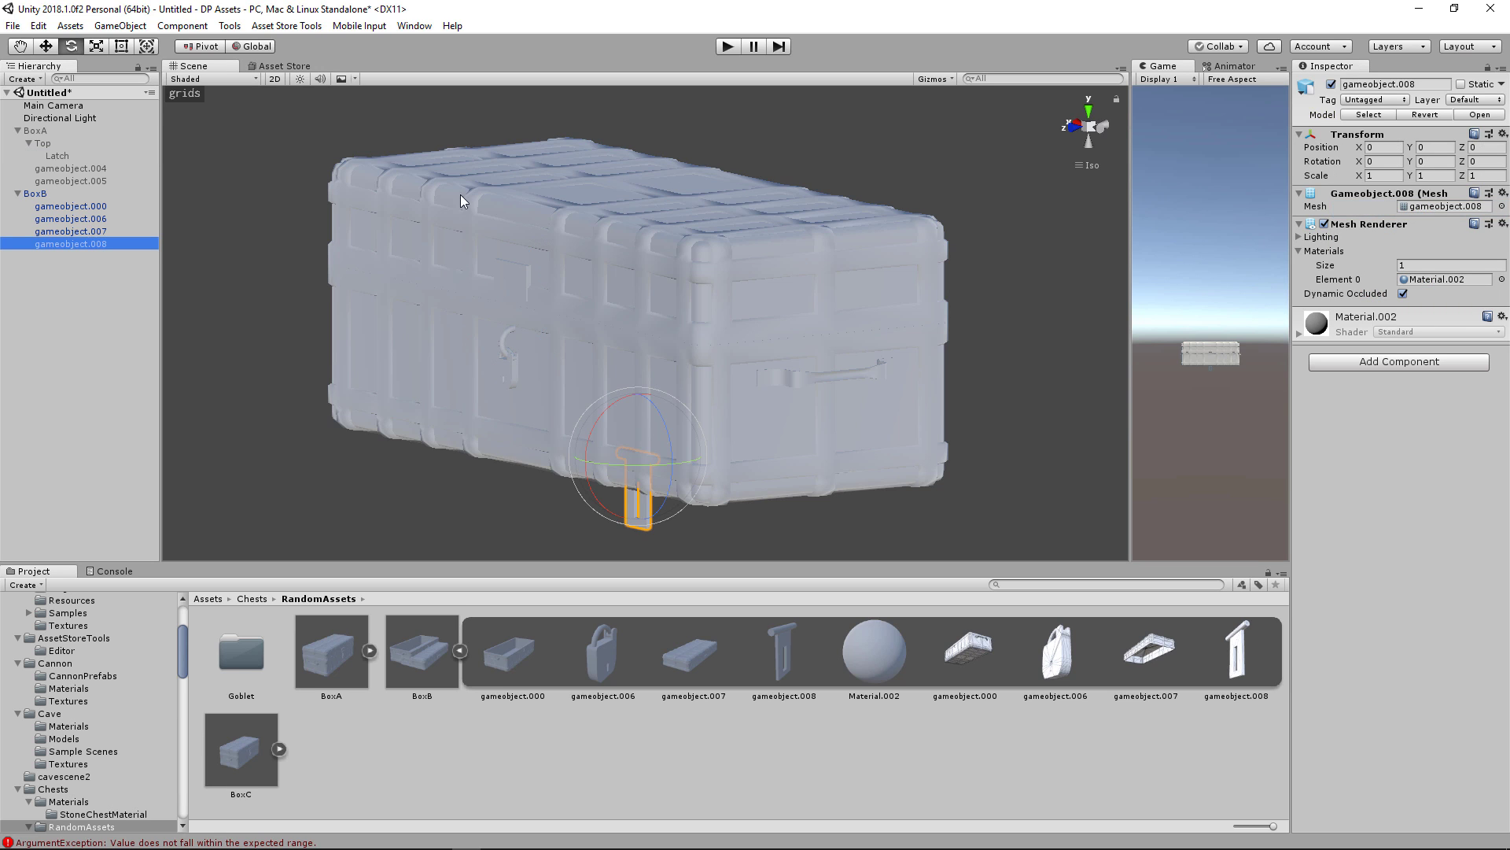
click(1502, 135)
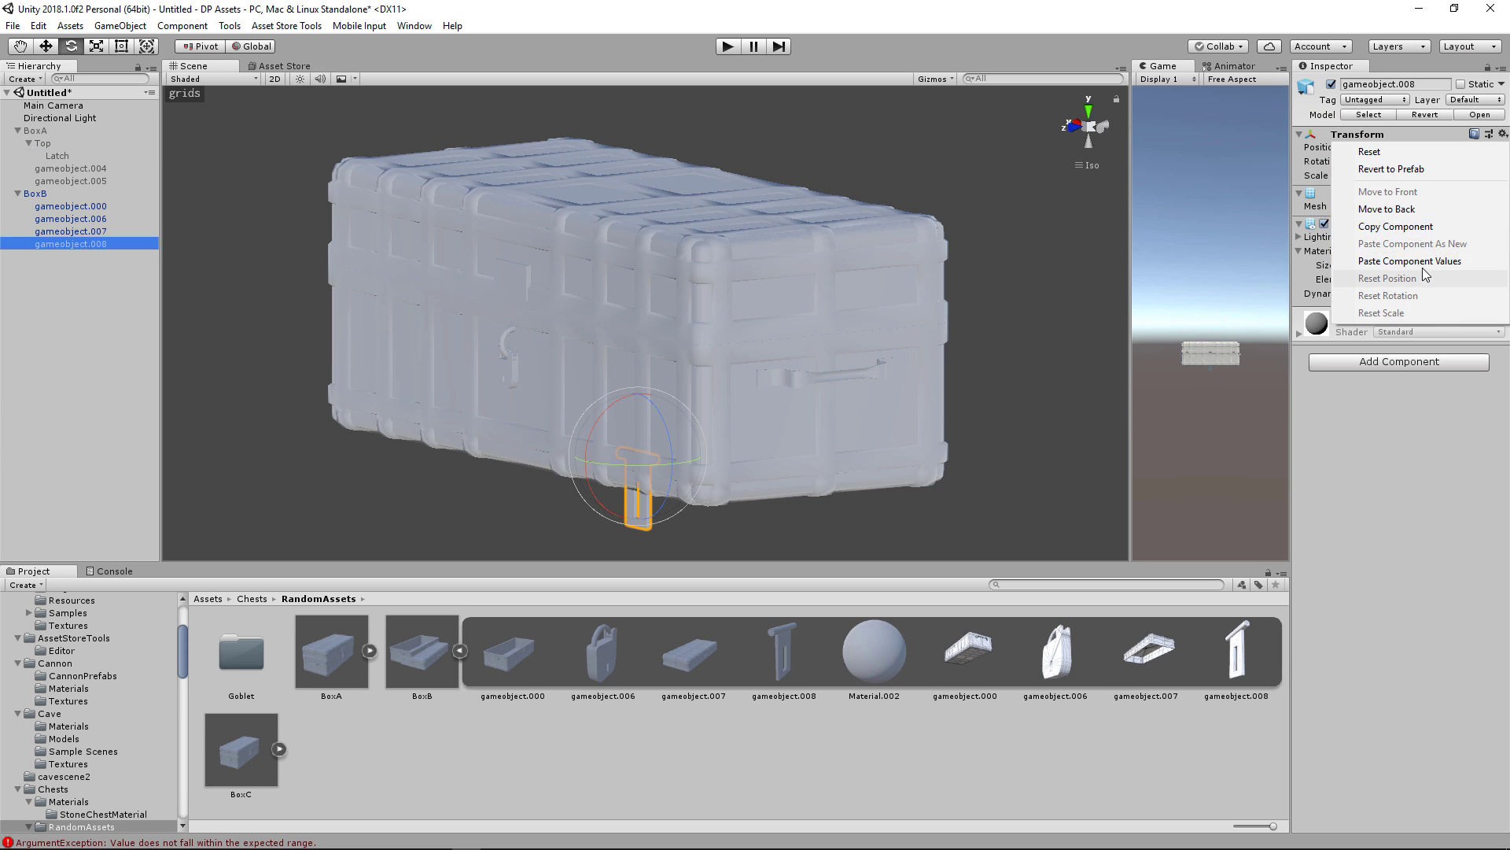
click(1424, 263)
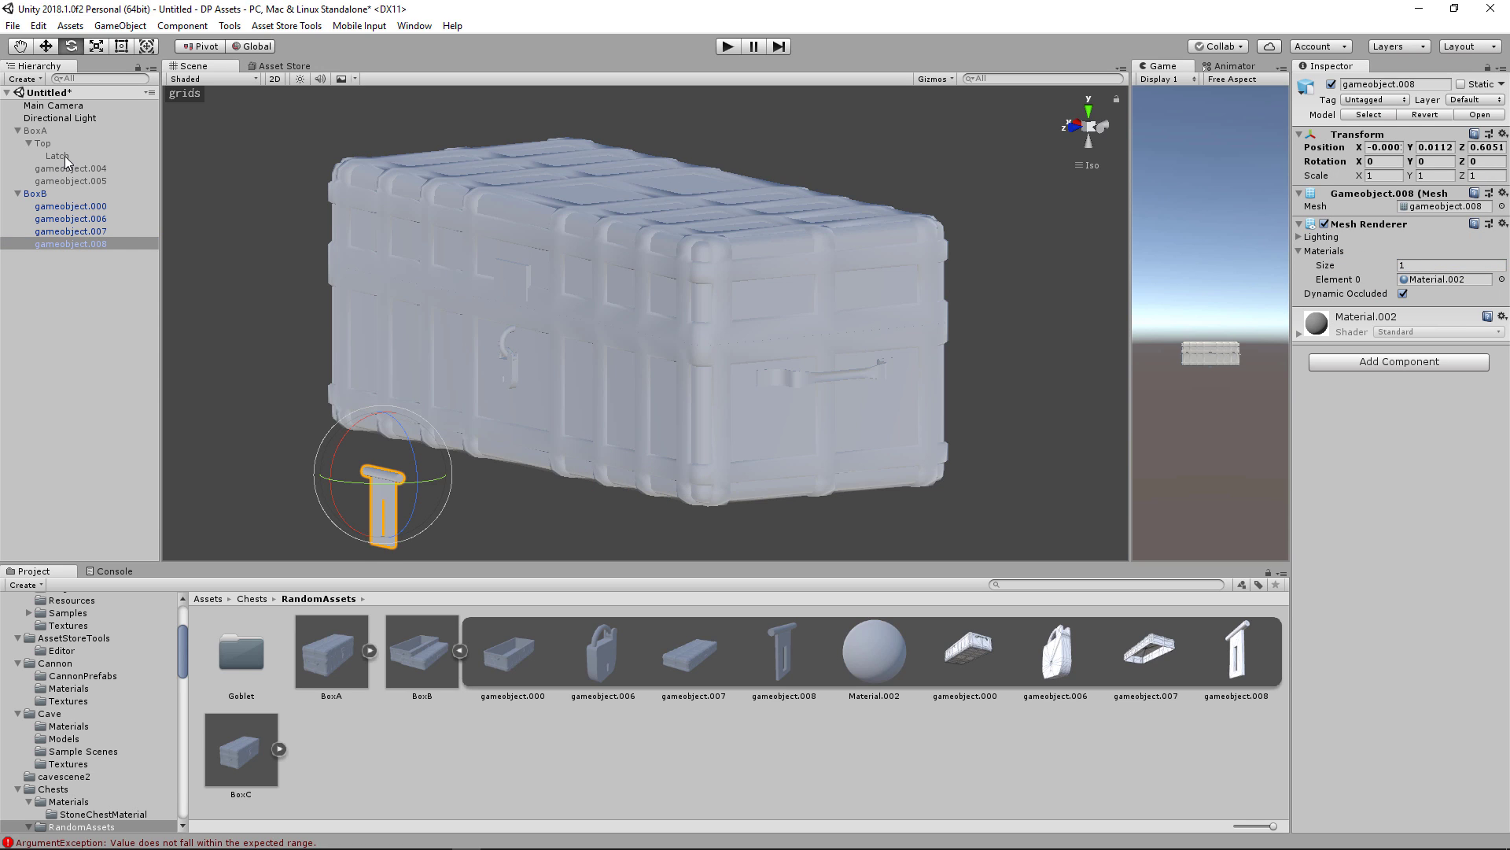
Step: Move BoxA's Latch out of Top to directly under BoxA, and paste its copied Transform values onto BoxB's latch gameobject.008
drag(65, 155, 35, 191)
click(47, 182)
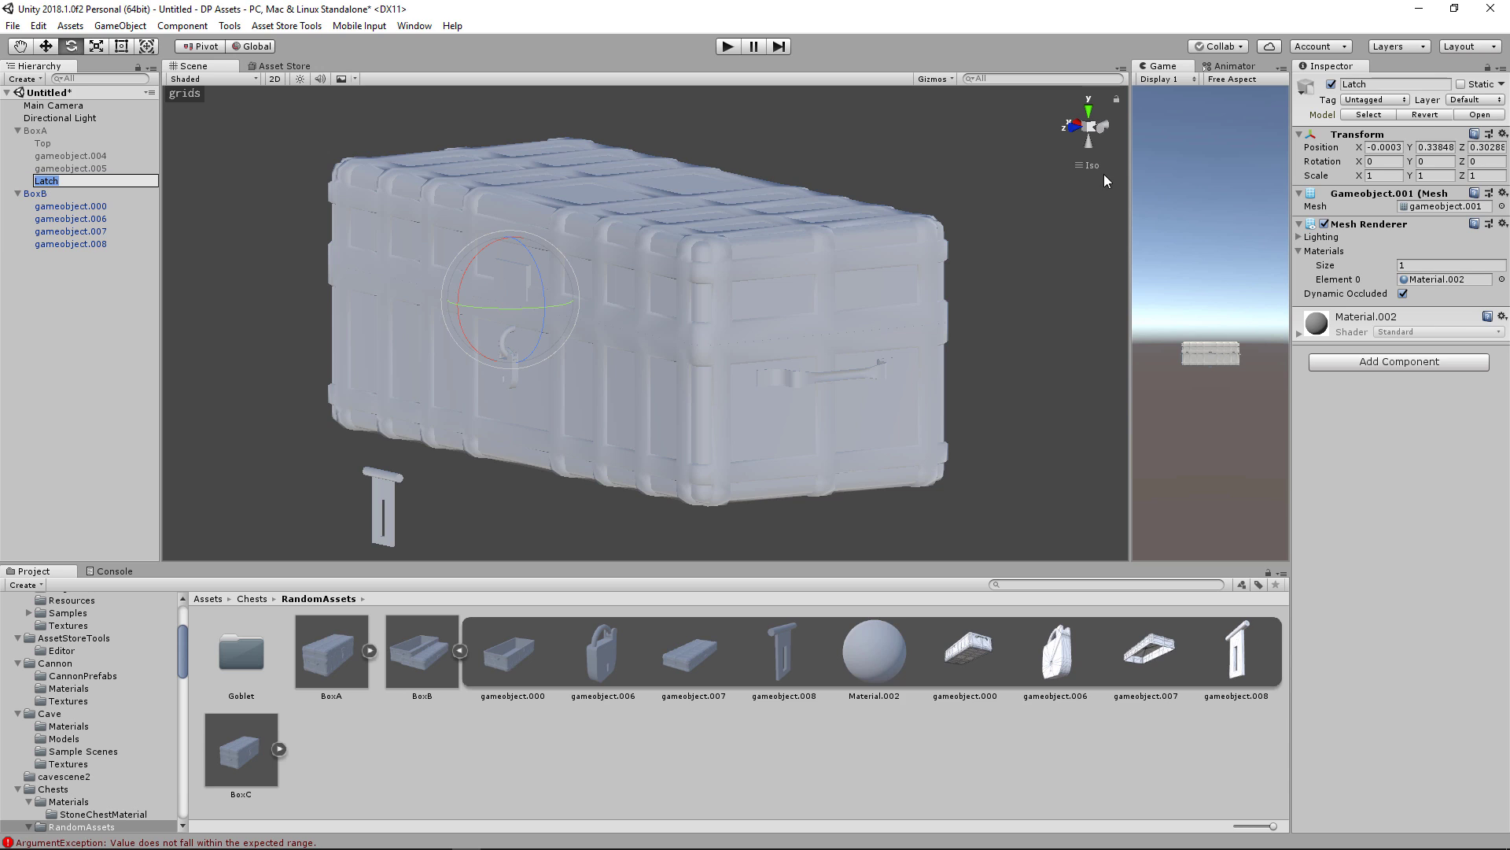
click(1503, 134)
click(1423, 210)
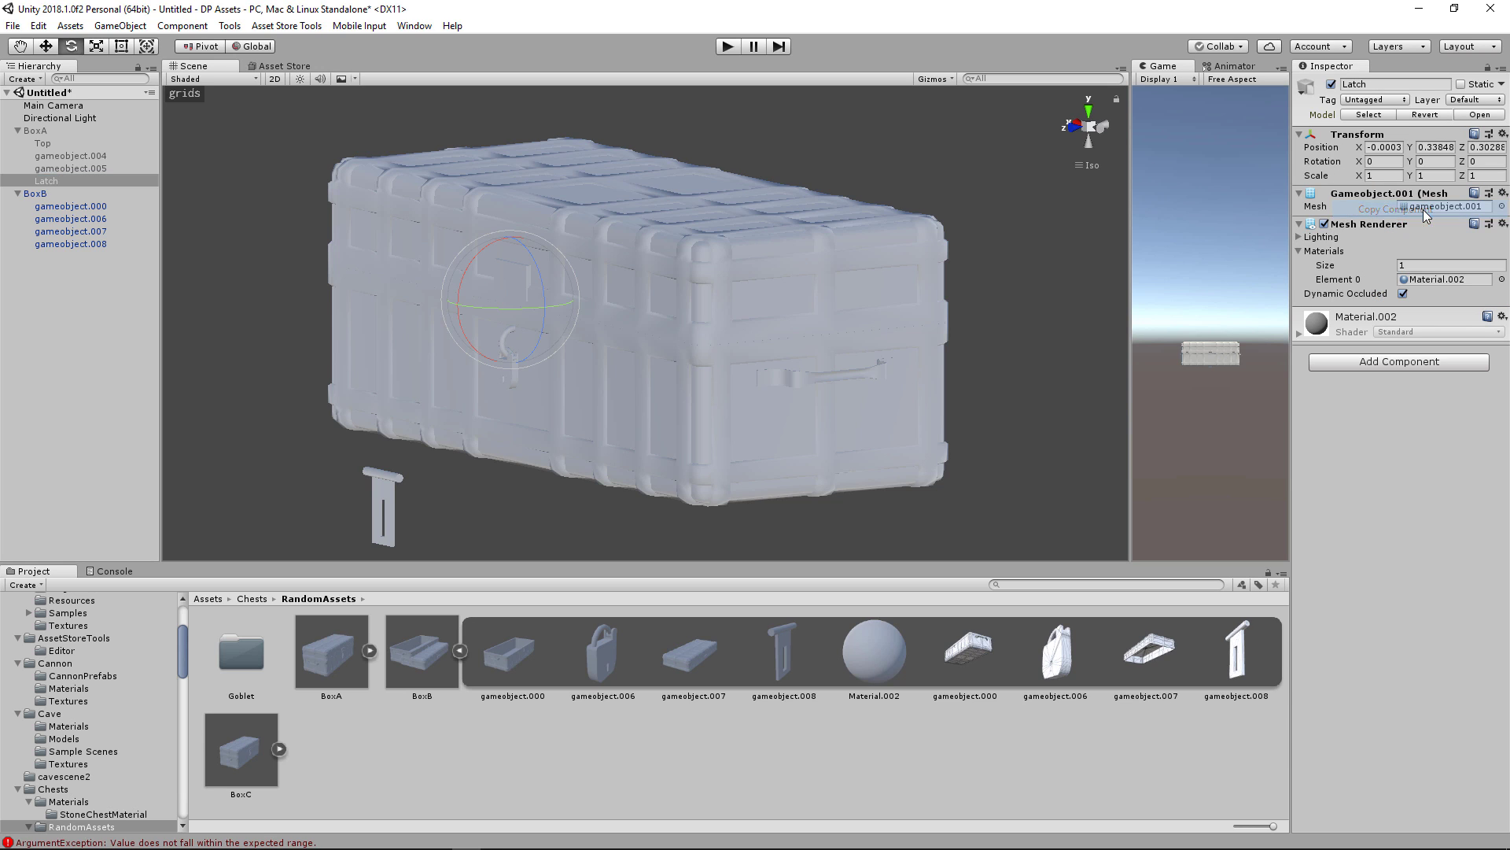
click(88, 245)
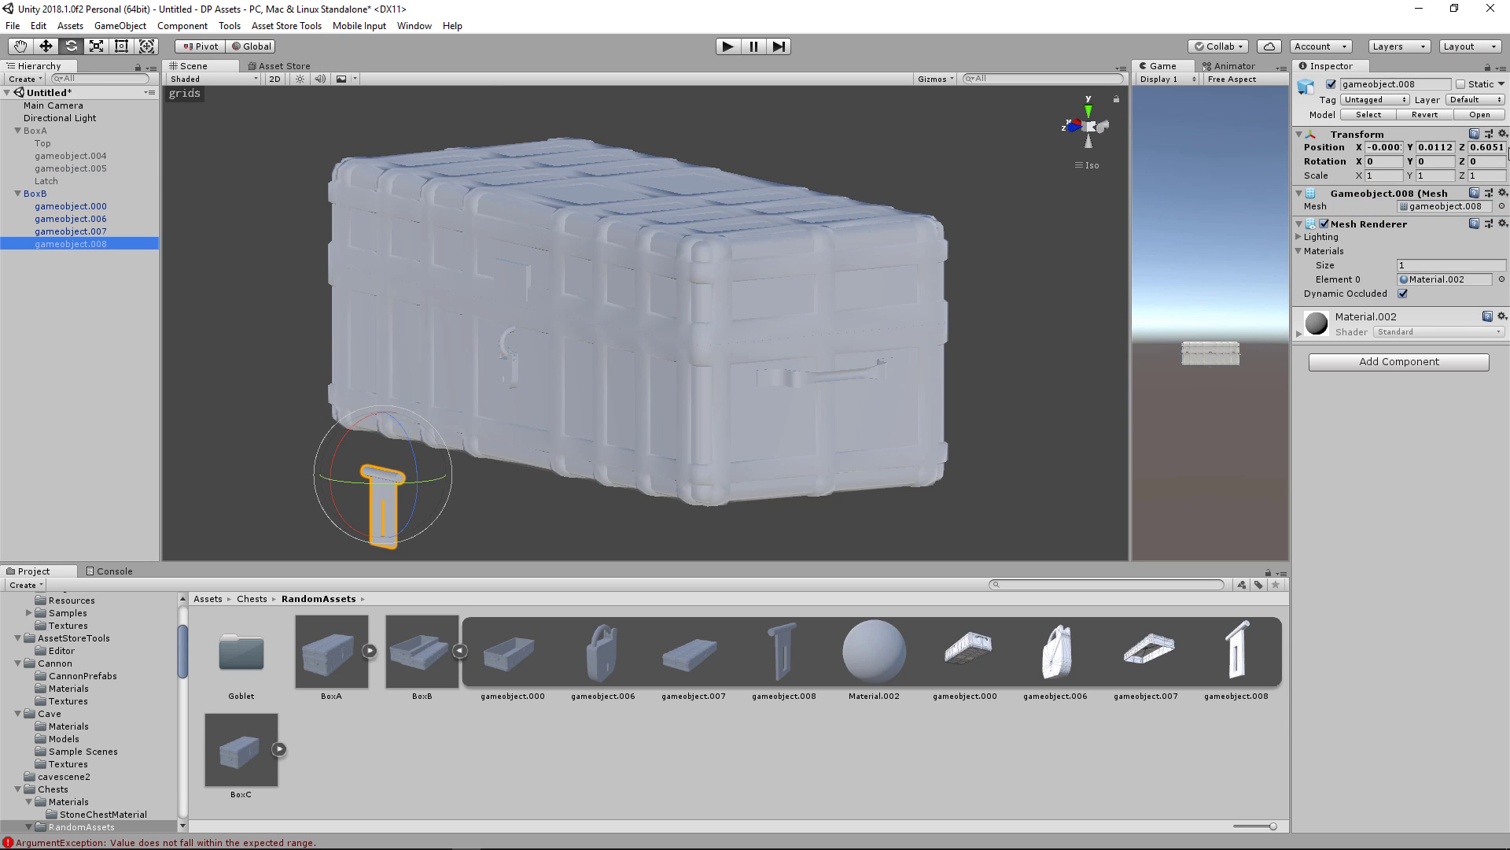
click(1502, 133)
click(1412, 261)
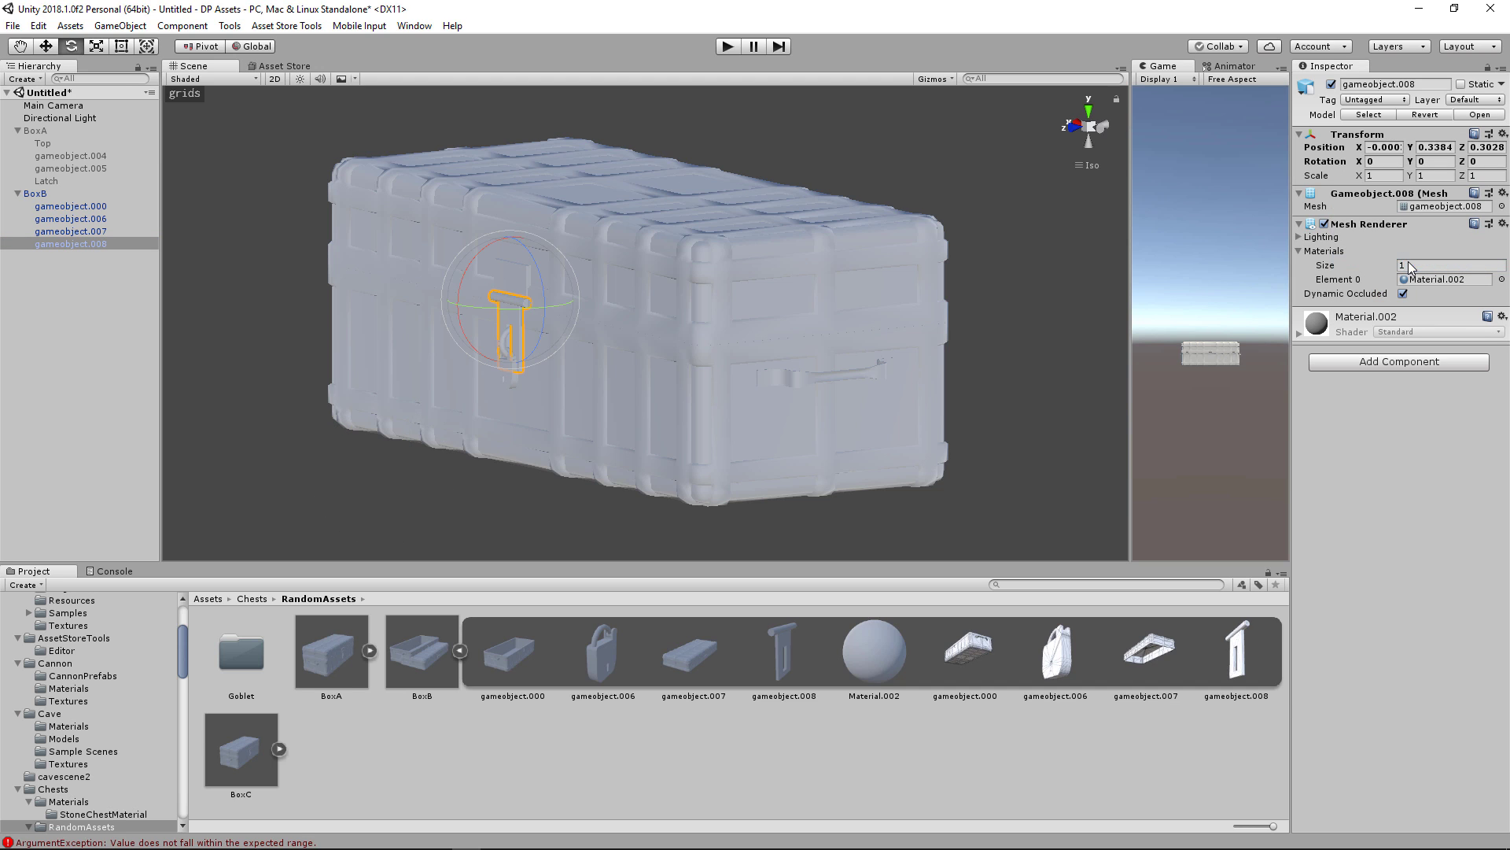
click(63, 195)
click(78, 248)
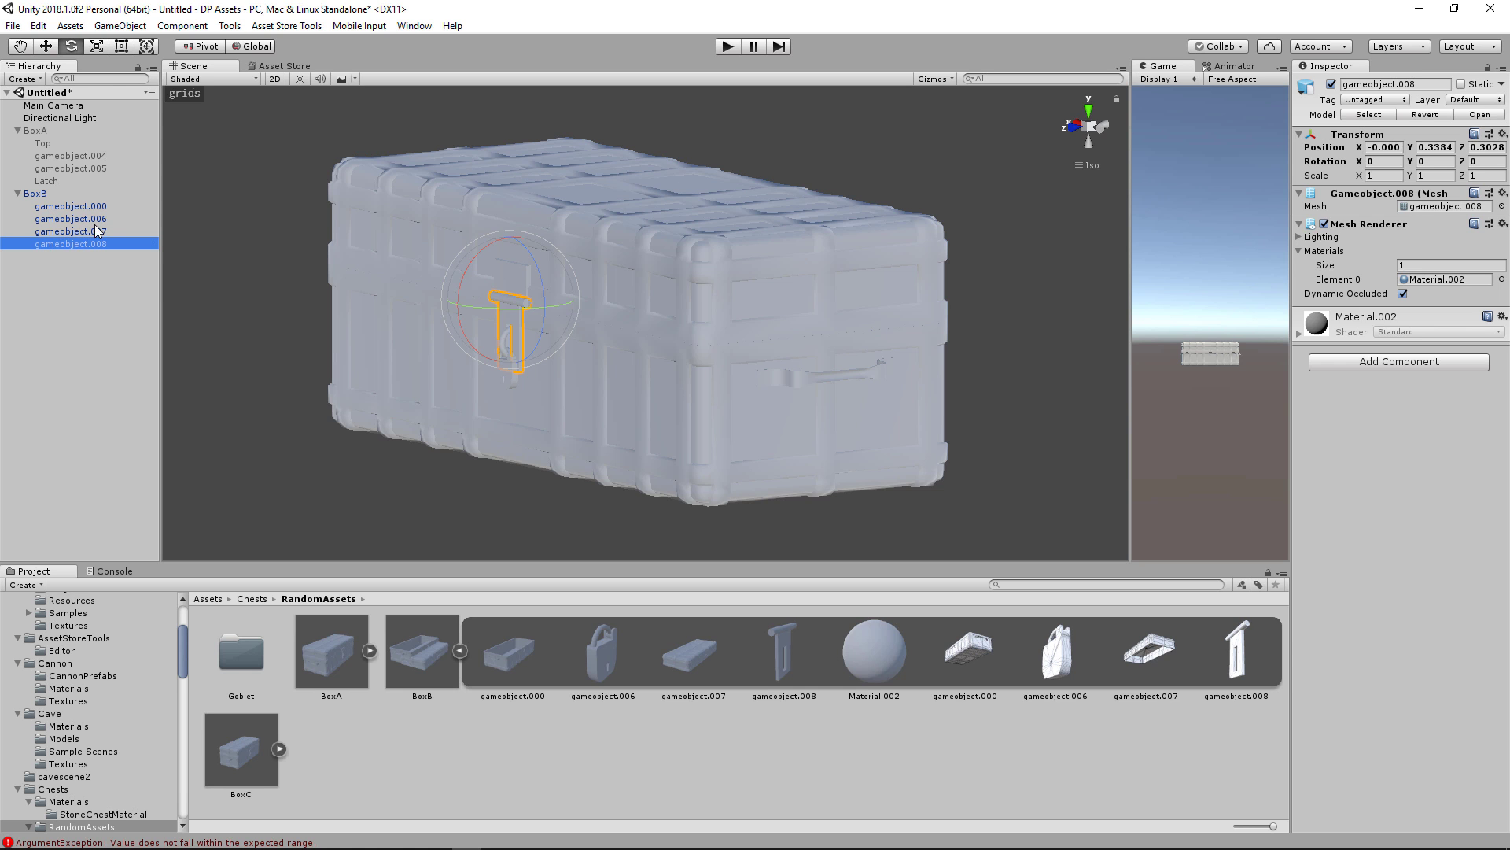
alt+drag(452, 321, 558, 302)
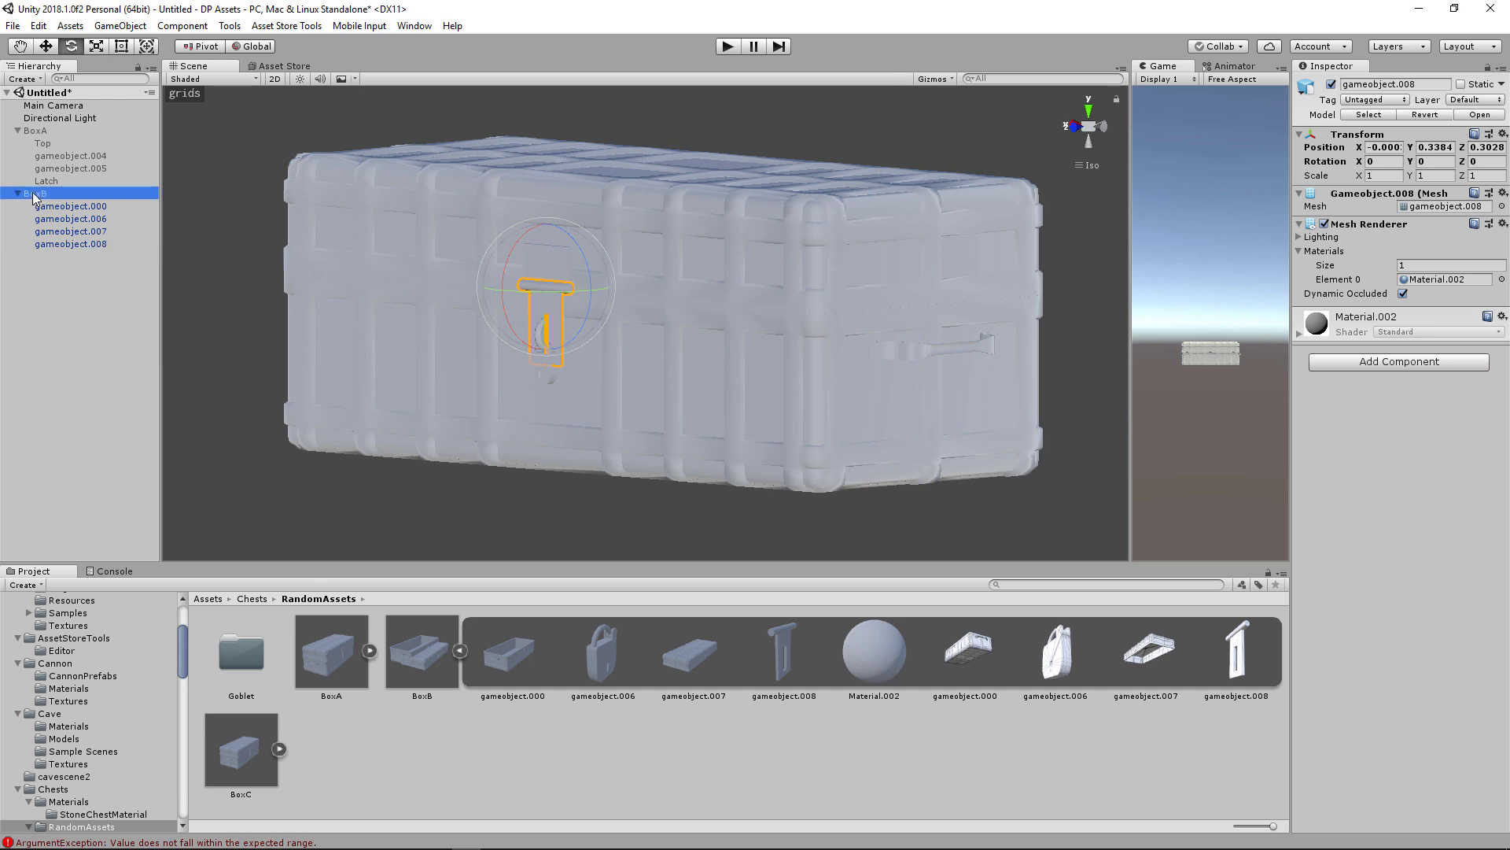
Step: Open the Chests/StrongBox/Materials folder and apply the StrongBox3 material to BoxB's base, latch, padlock and lid
drag(339, 616, 85, 407)
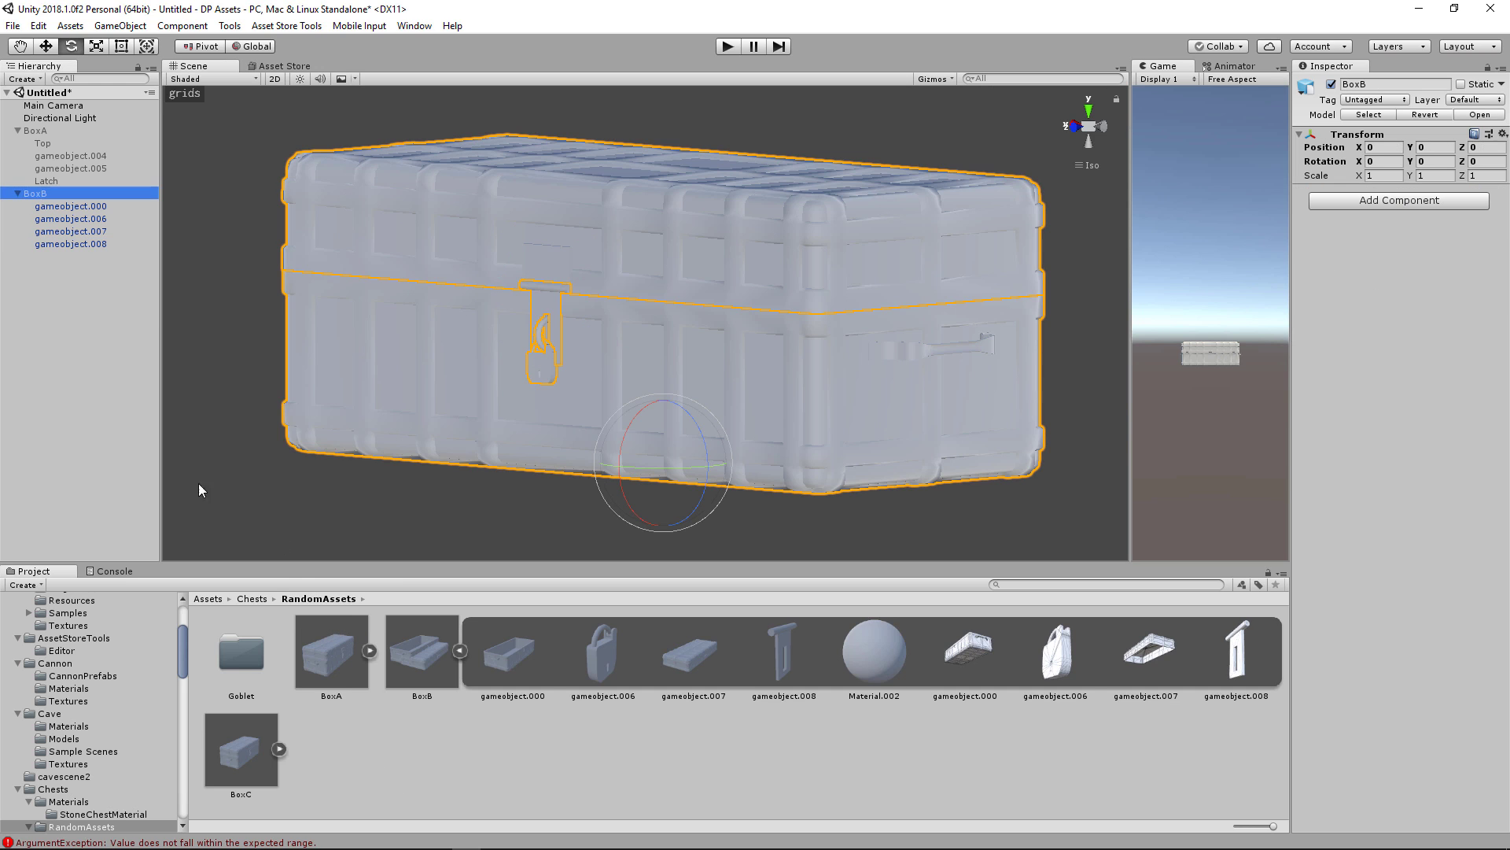
click(252, 599)
double_click(233, 660)
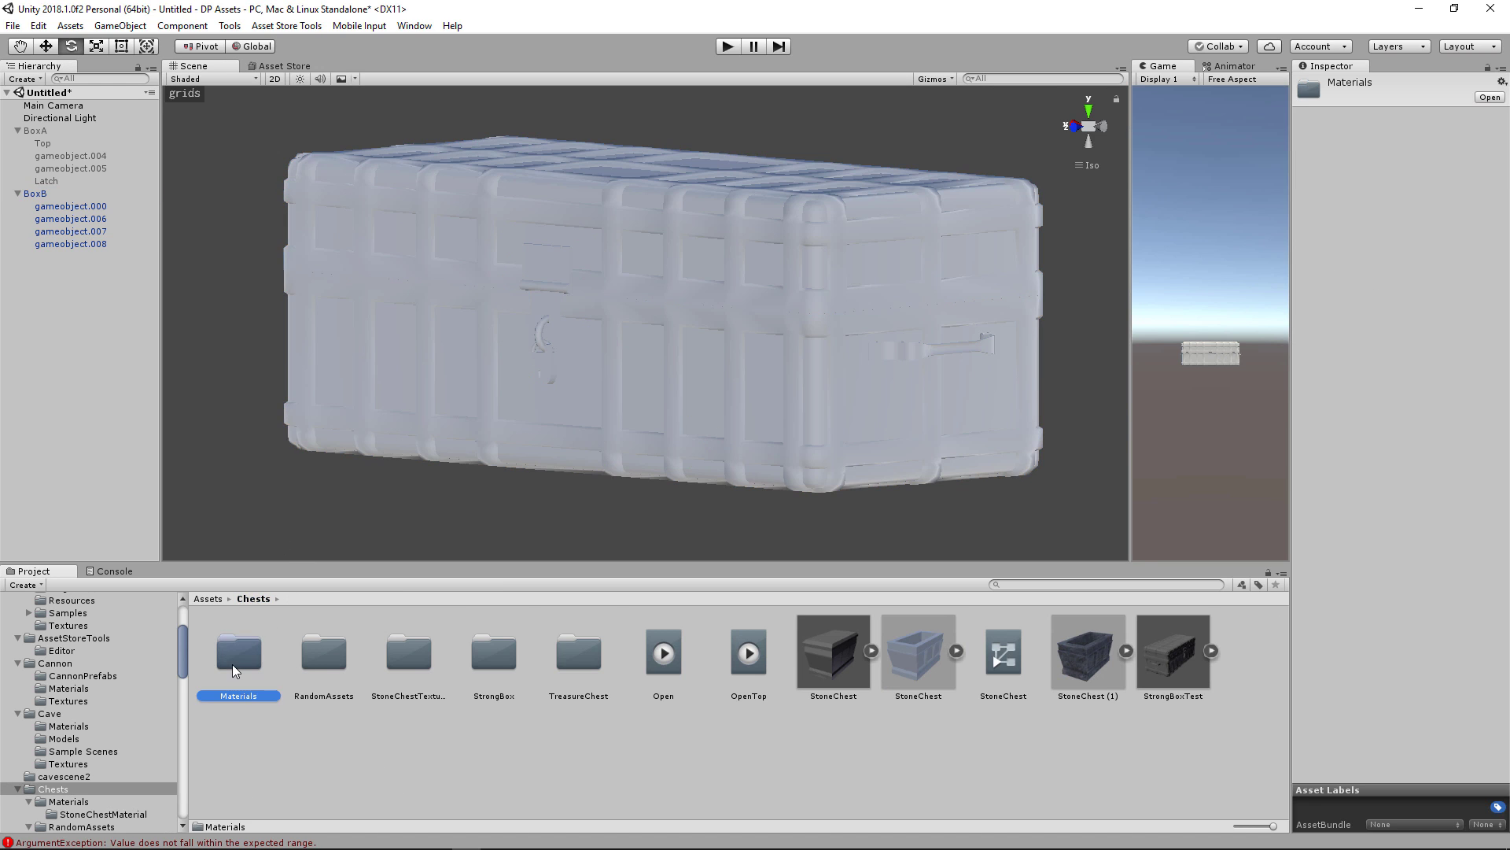
click(254, 598)
double_click(497, 670)
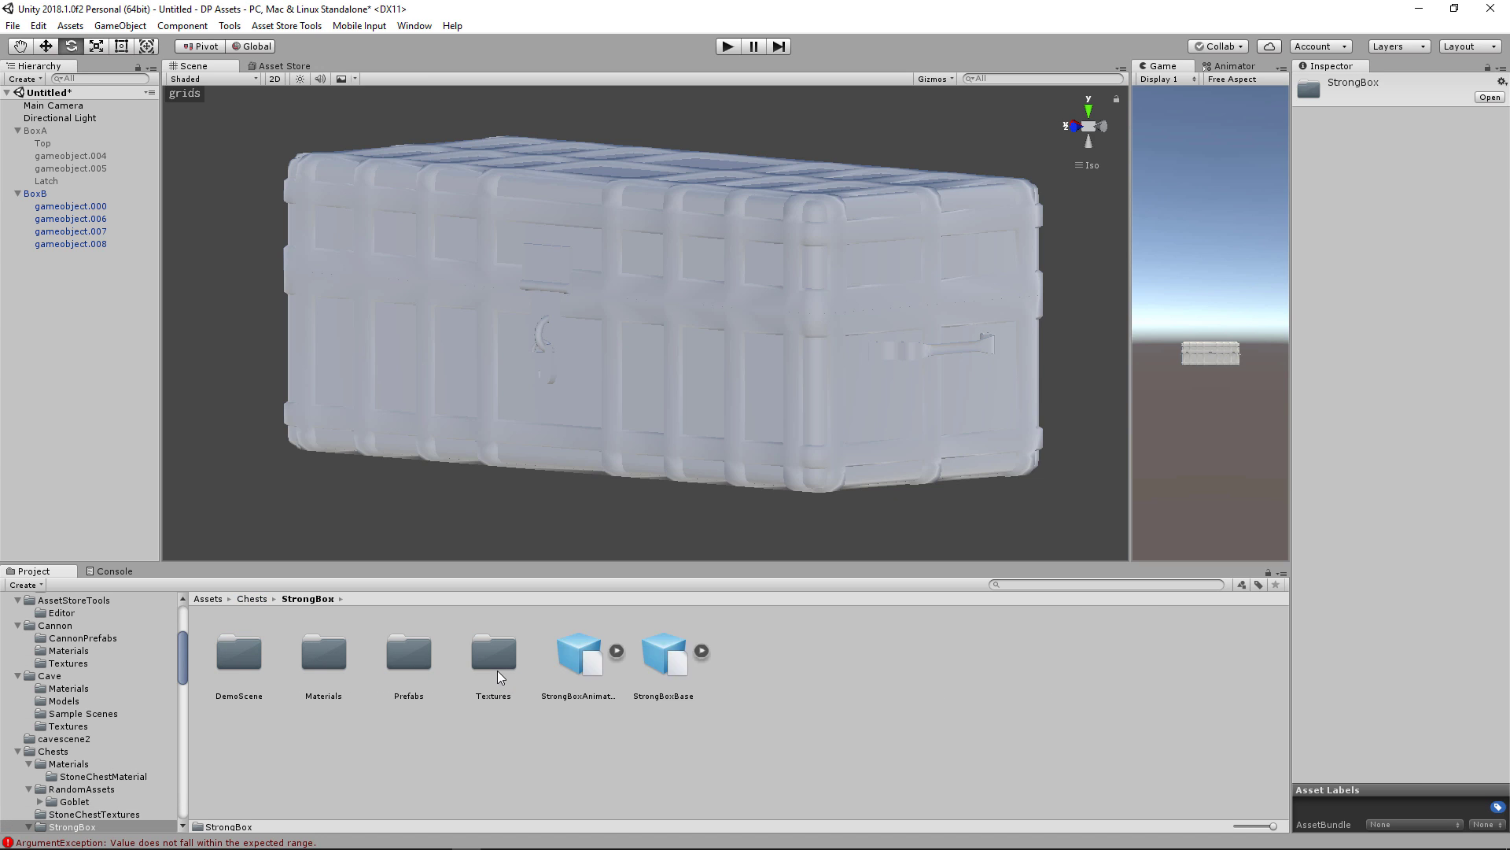
double_click(325, 662)
drag(414, 663, 394, 332)
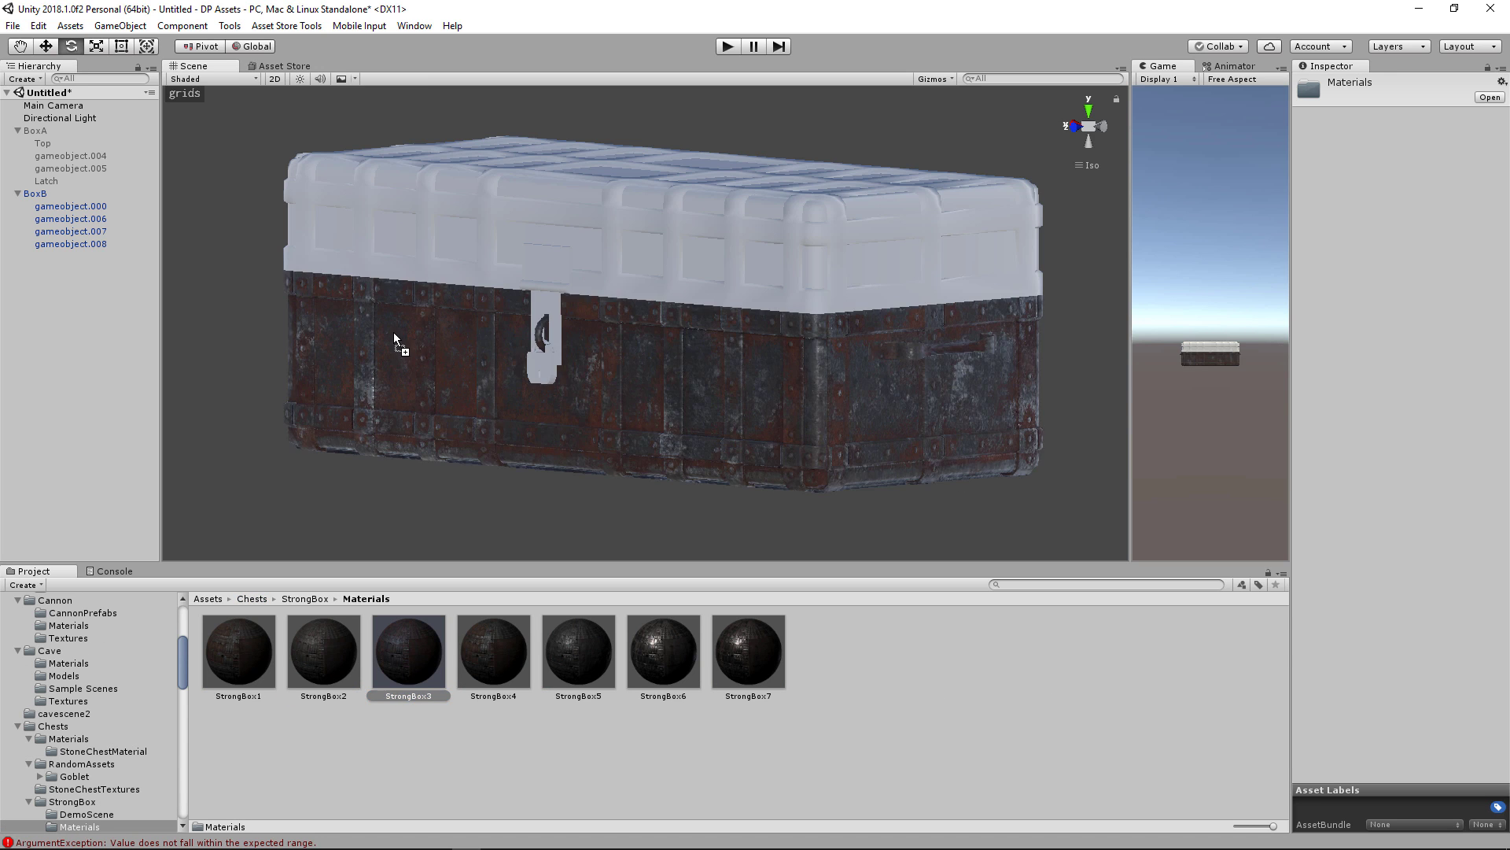
drag(555, 365, 555, 354)
drag(399, 658, 545, 378)
drag(399, 670, 598, 351)
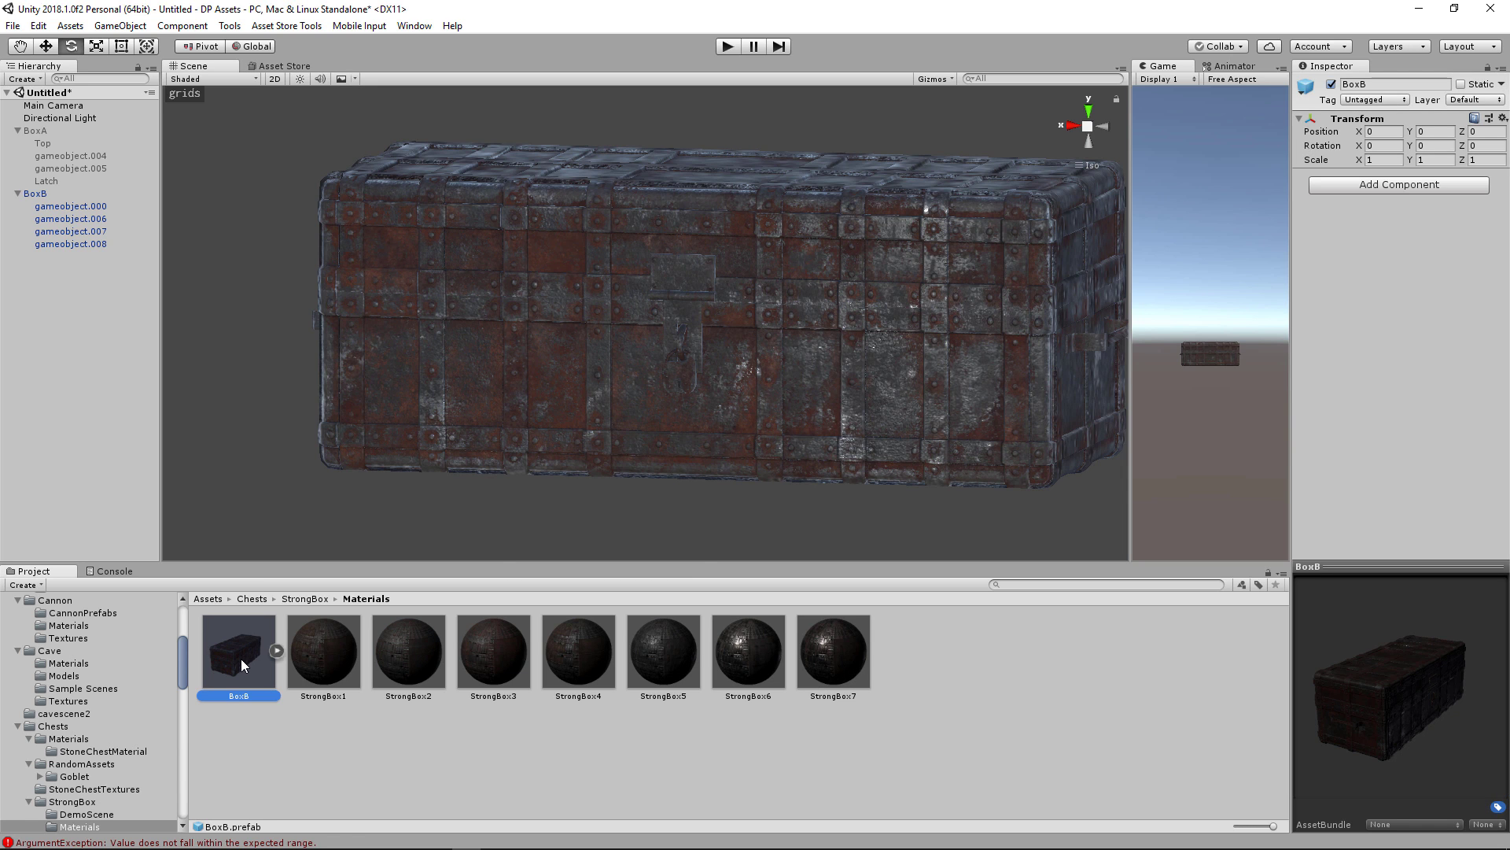
Step: Delete the BoxB prefab from the StrongBox Materials folder
mouse_move(591, 475)
alt+mouse_down()
mouse_move(657, 470)
mouse_move(615, 472)
alt+mouse_up()
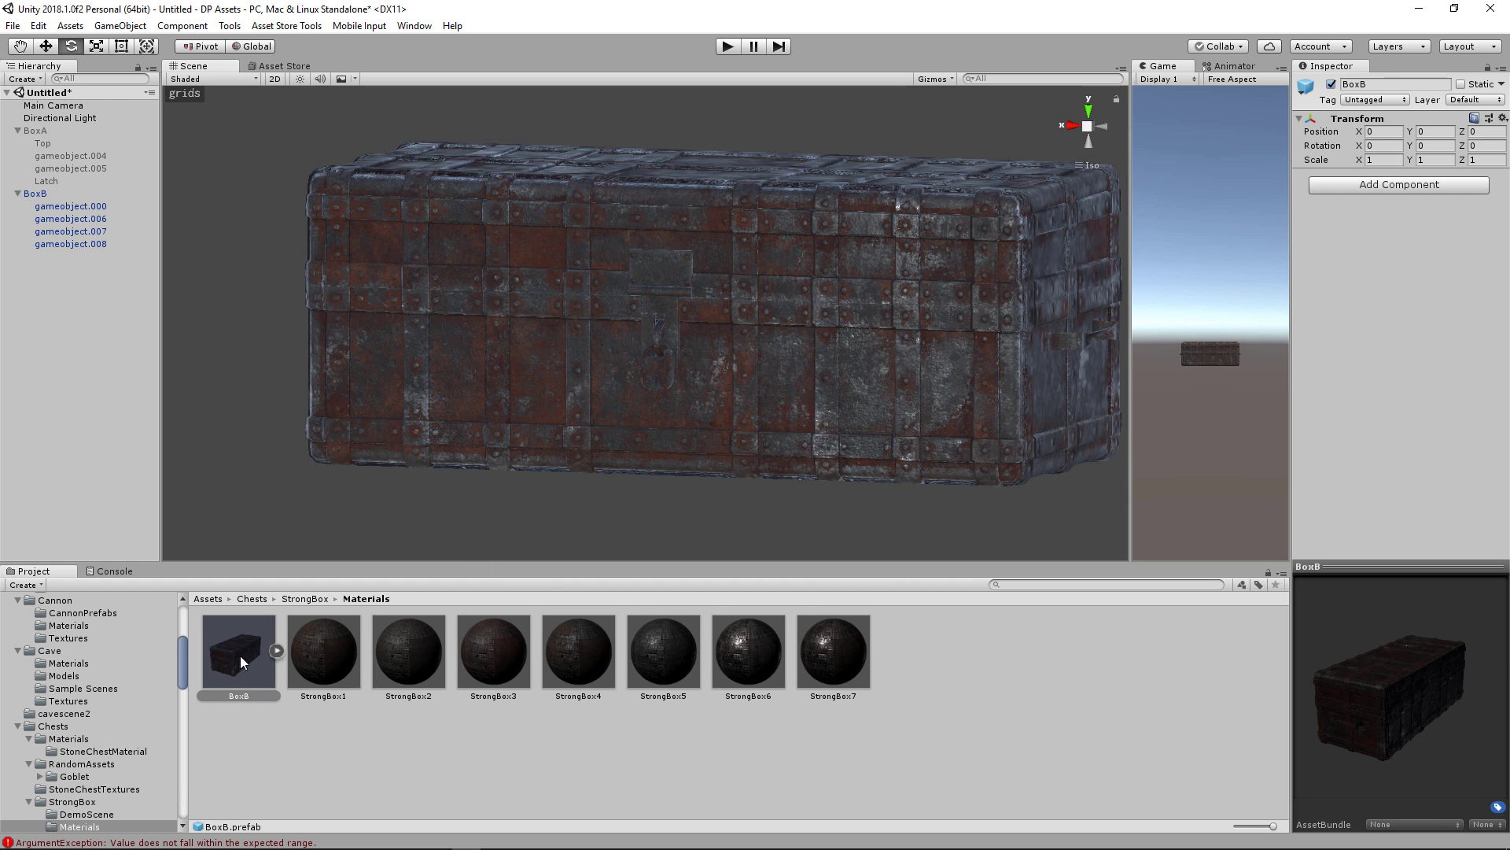
key(Delete)
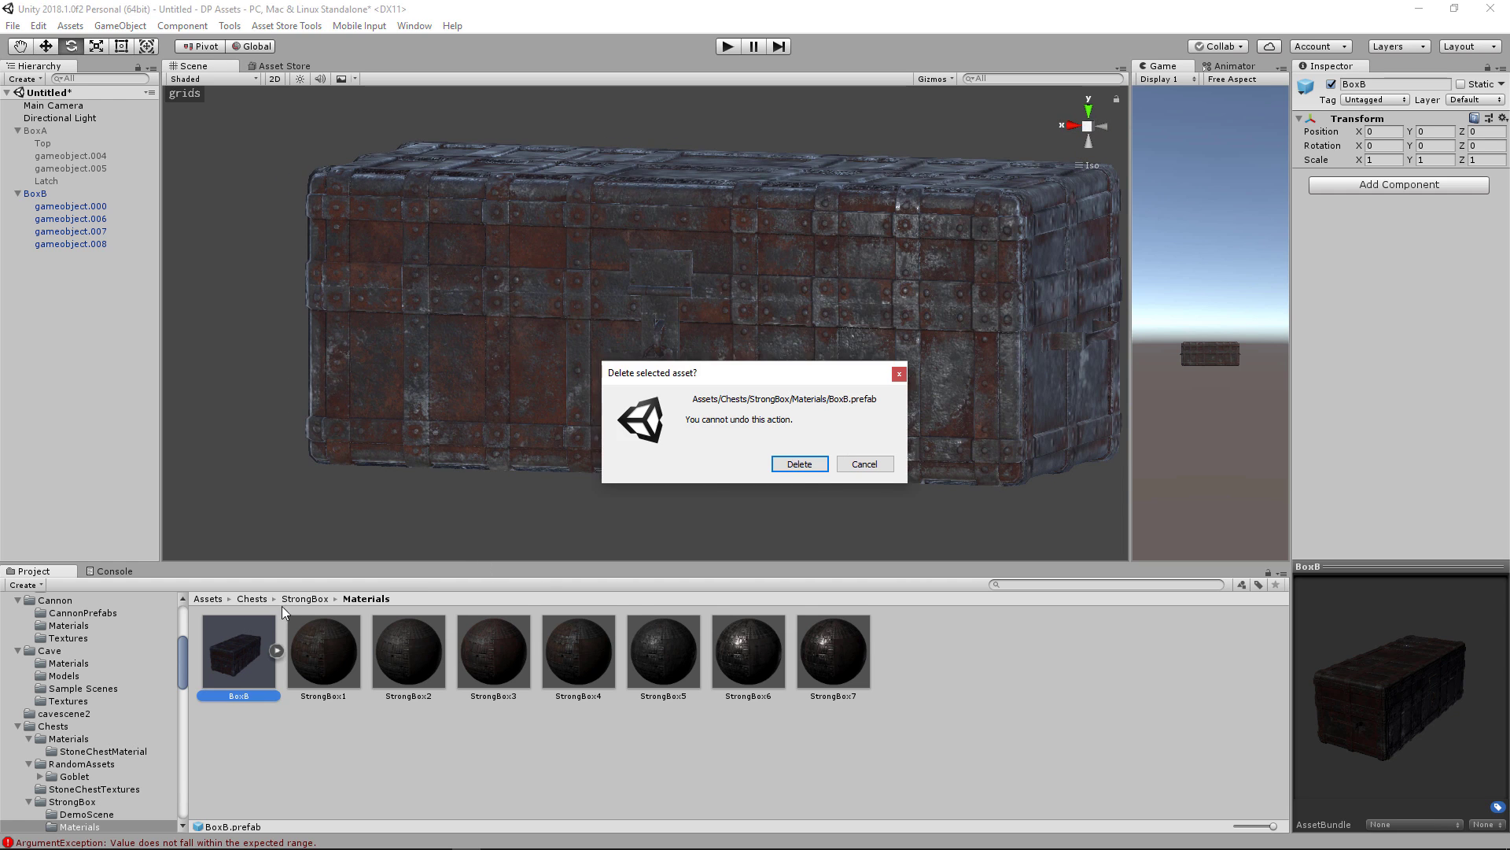
click(804, 467)
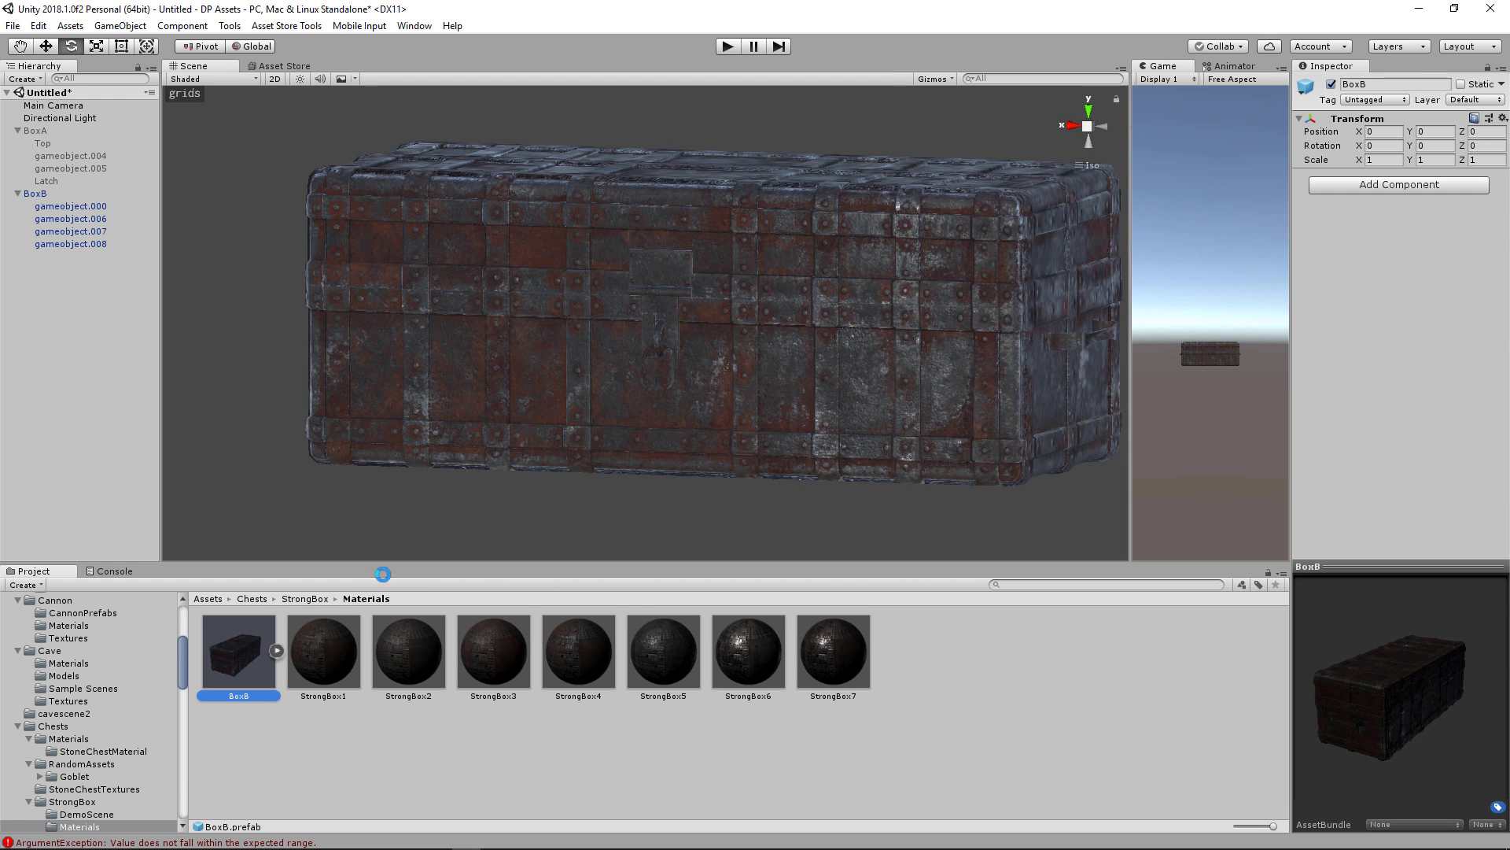
Step: Return to Chests/RandomAssets, expand the BoxA model and examine its latch, lid, padlock and base sub-objects
click(256, 597)
click(323, 653)
double_click(323, 653)
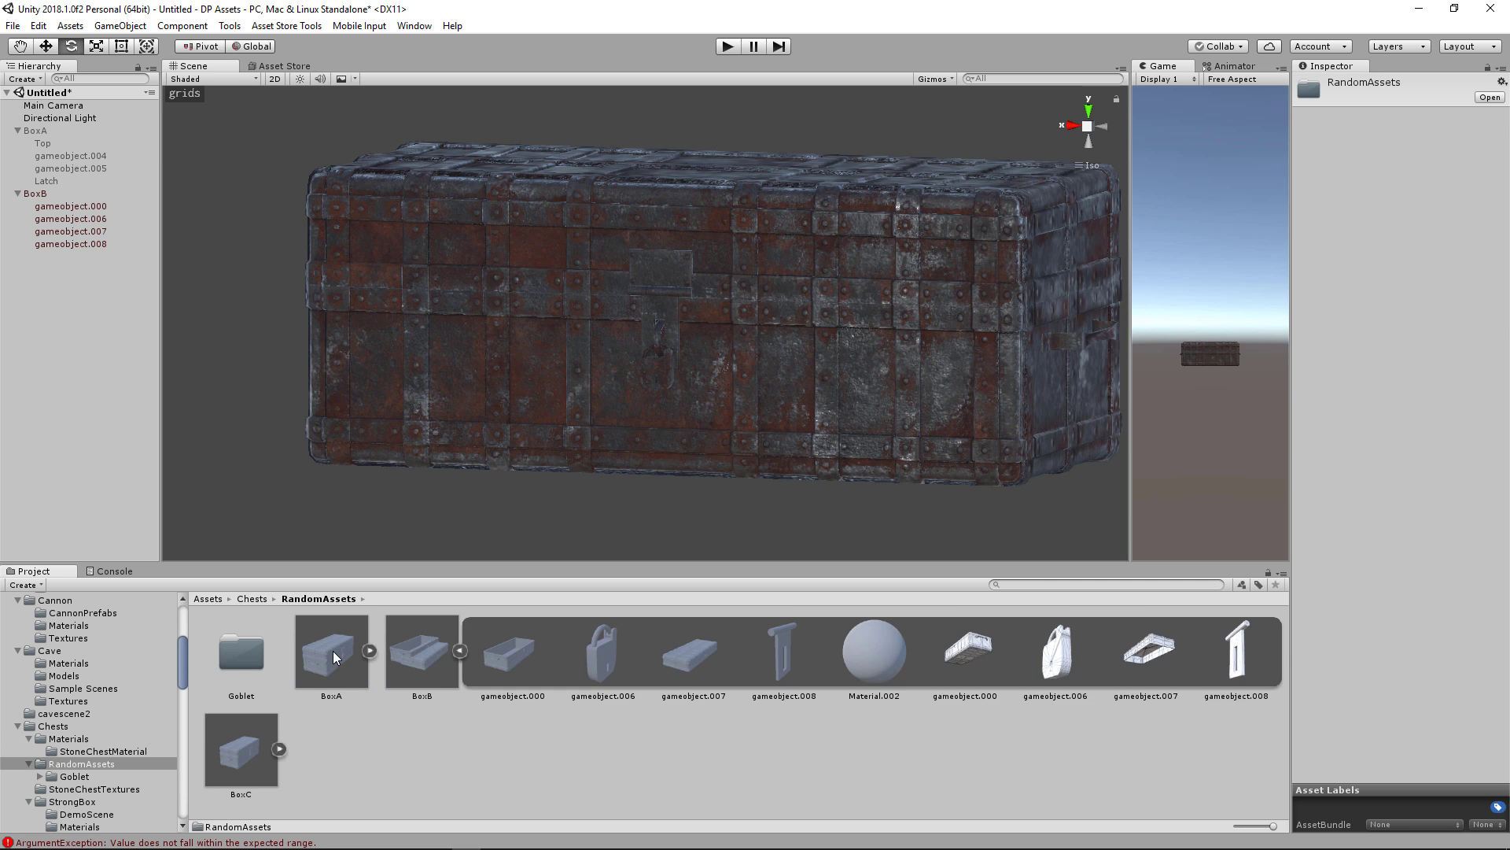
click(369, 651)
click(426, 656)
click(516, 653)
click(629, 657)
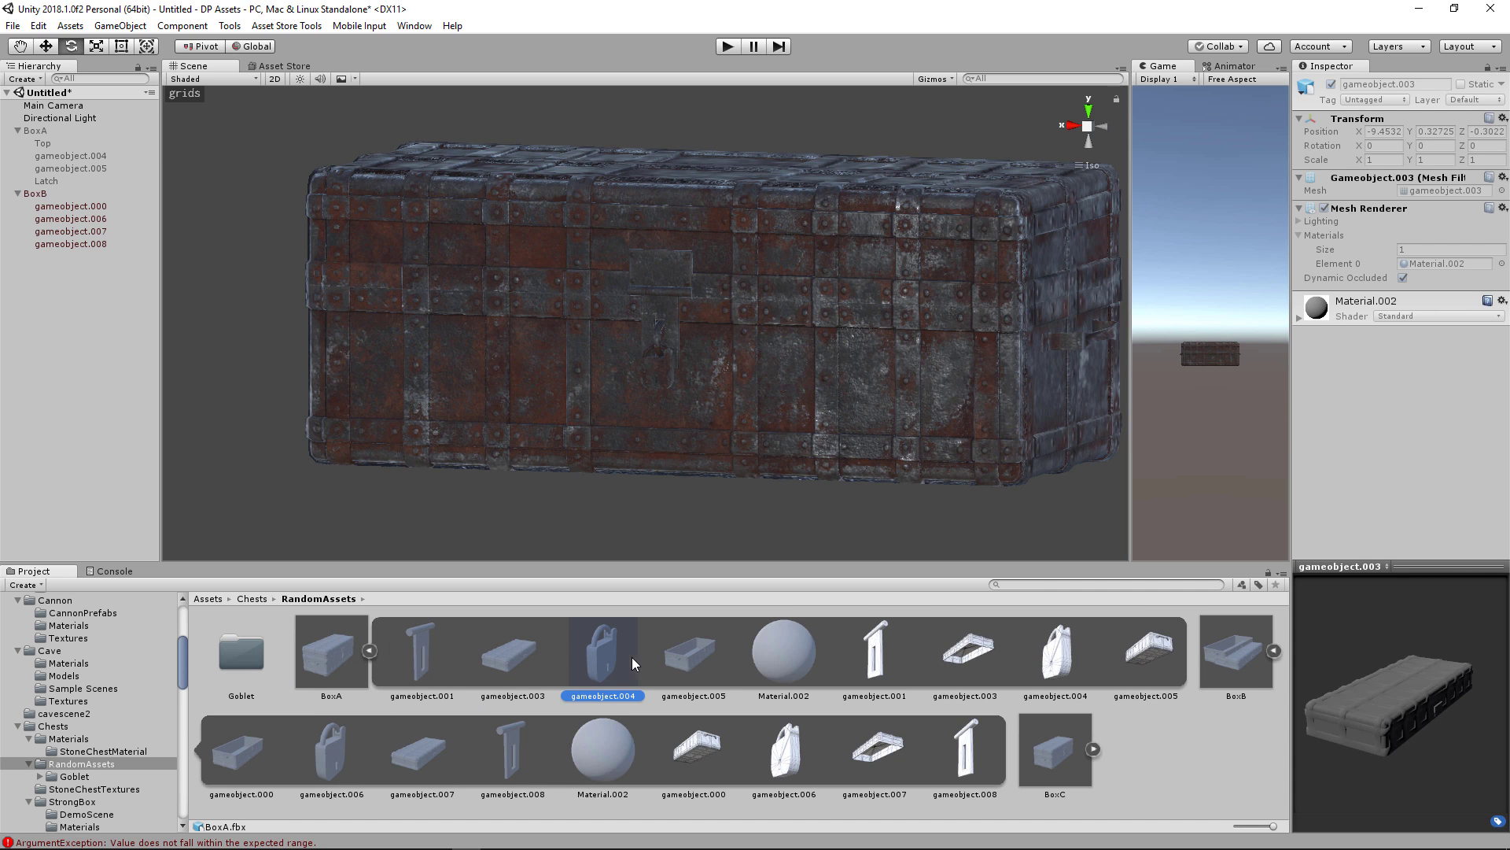
click(718, 658)
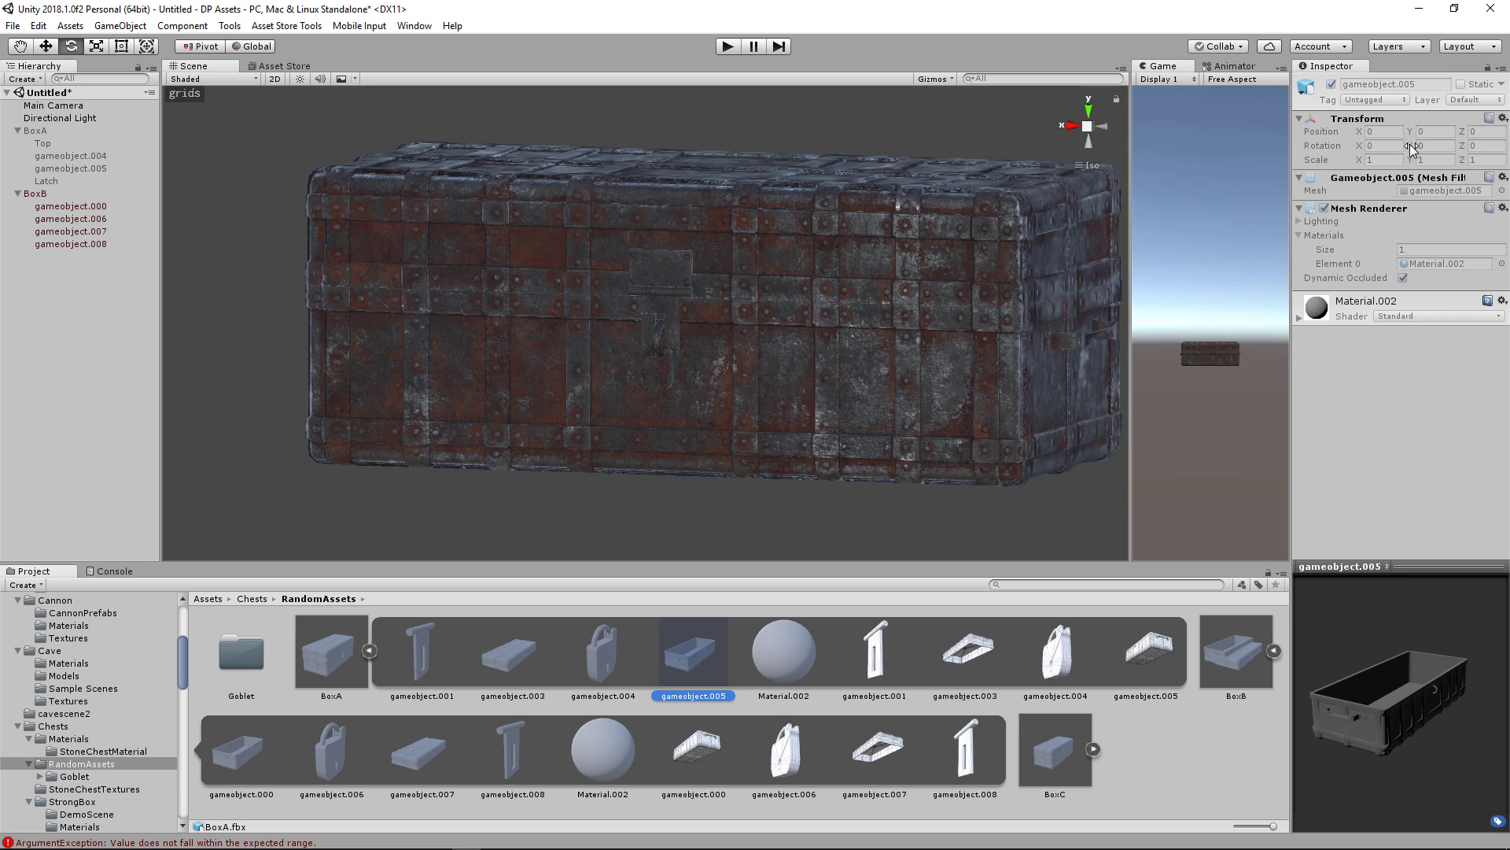
click(630, 650)
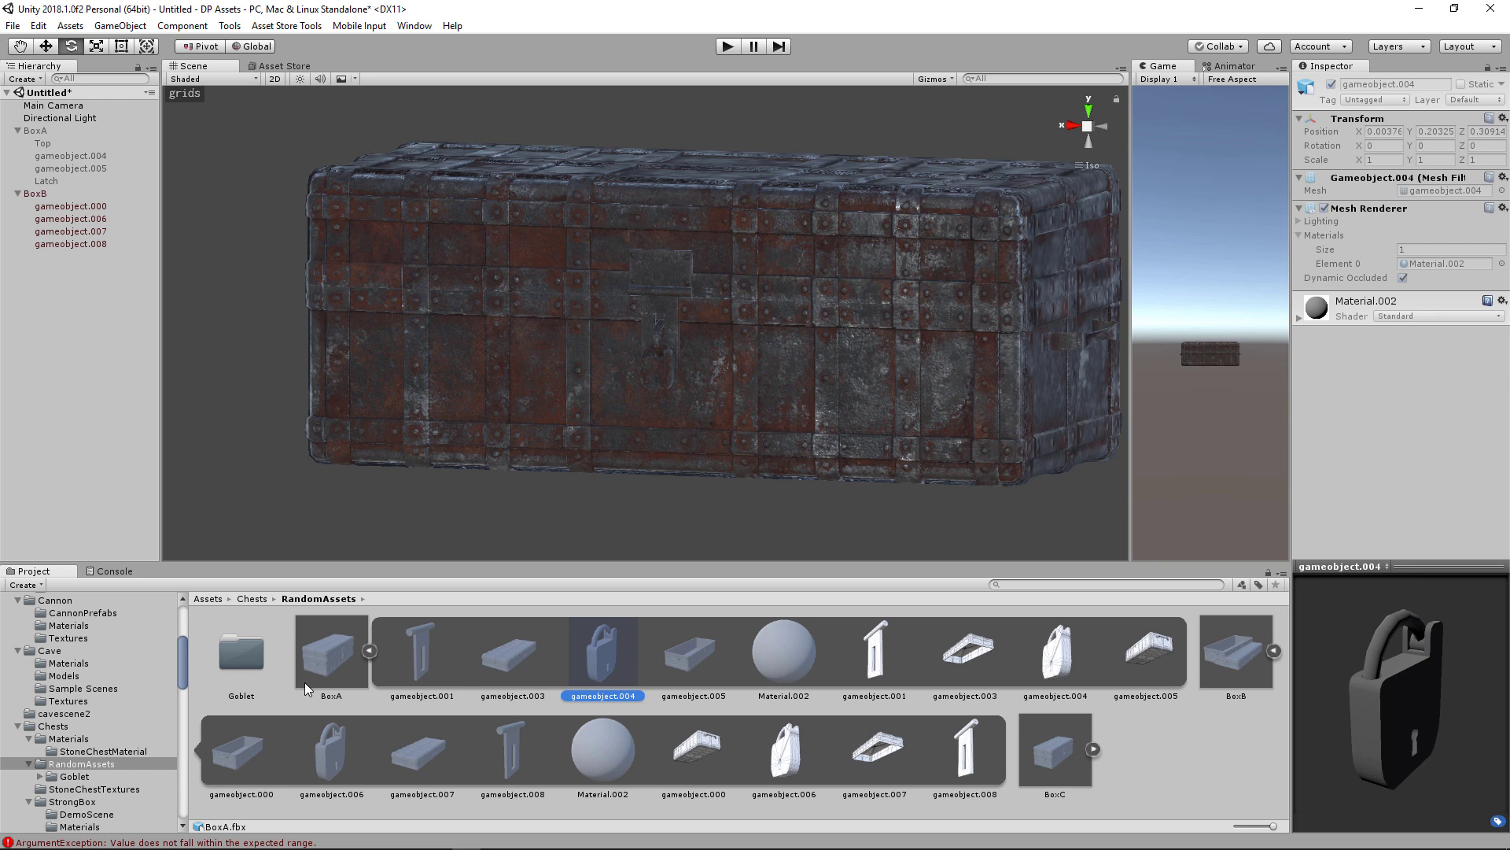
Step: Examine BoxB's base, padlock, lid and latch sub-objects in the RandomAssets folder, then collapse the model
click(368, 651)
click(607, 651)
click(696, 654)
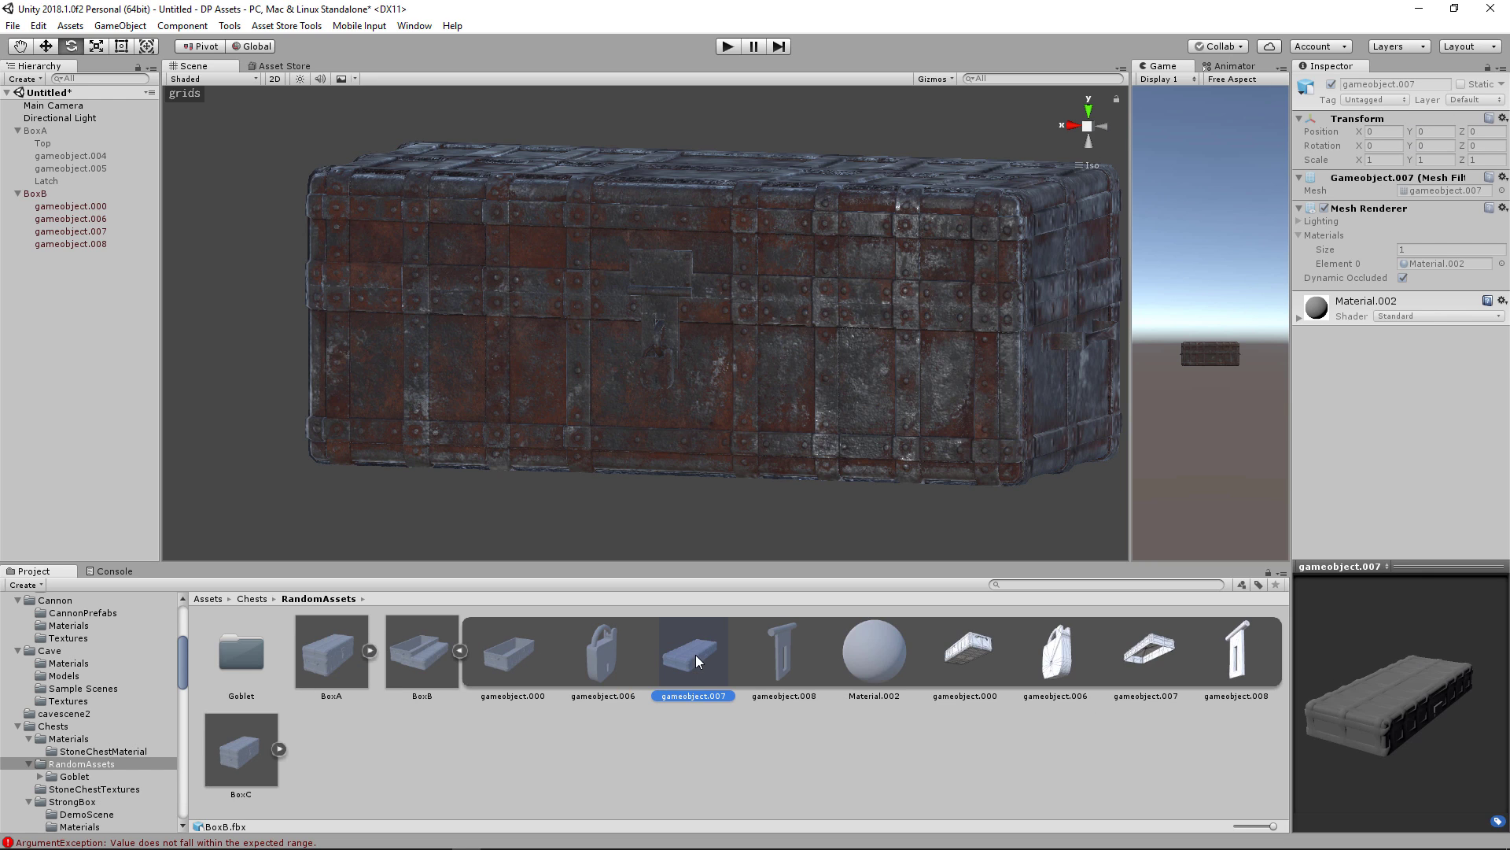
click(800, 649)
click(711, 649)
click(596, 651)
click(527, 645)
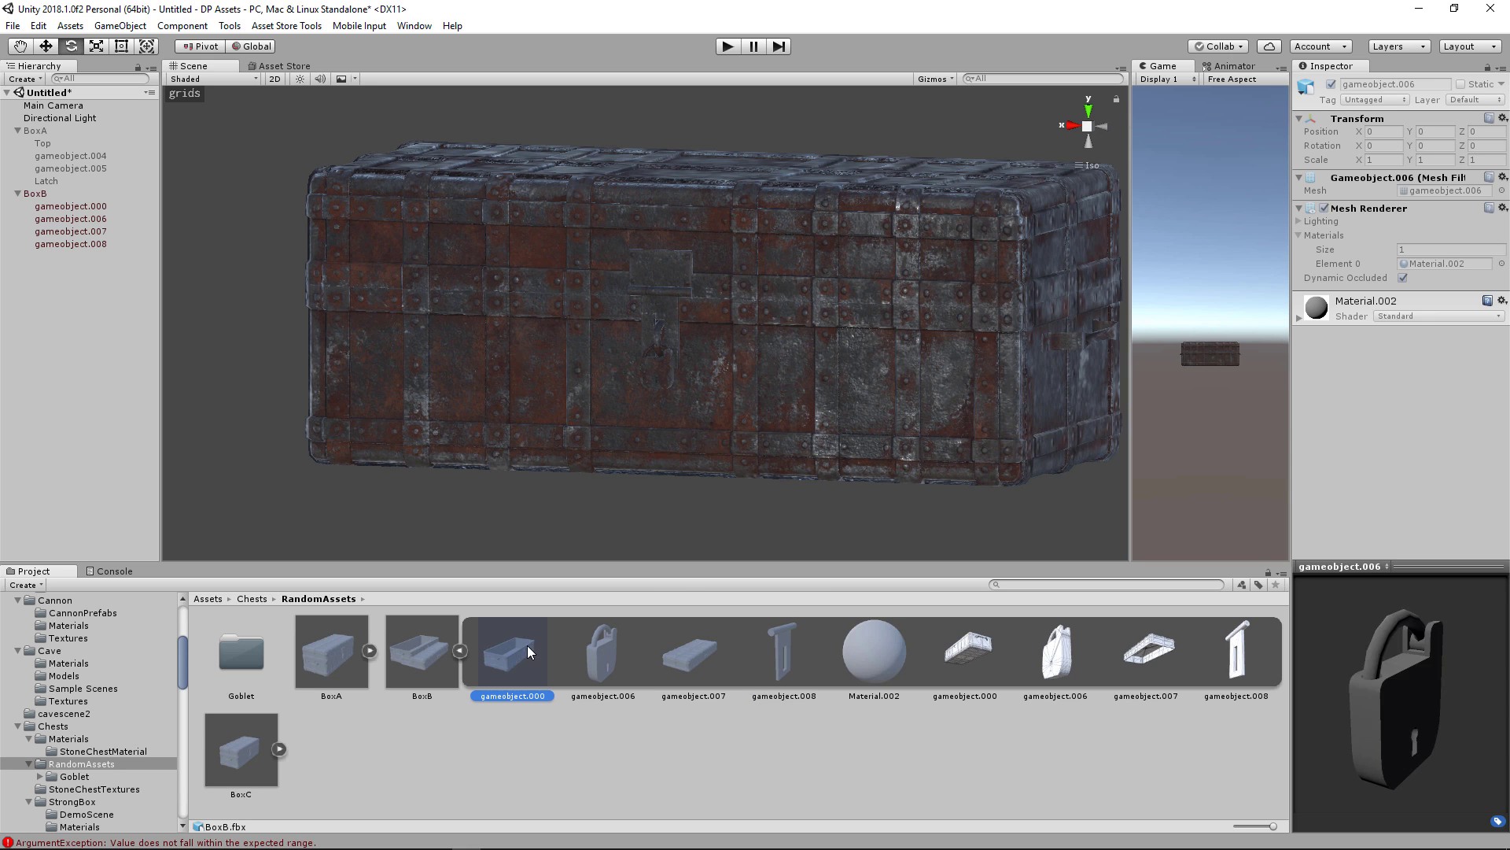
click(461, 650)
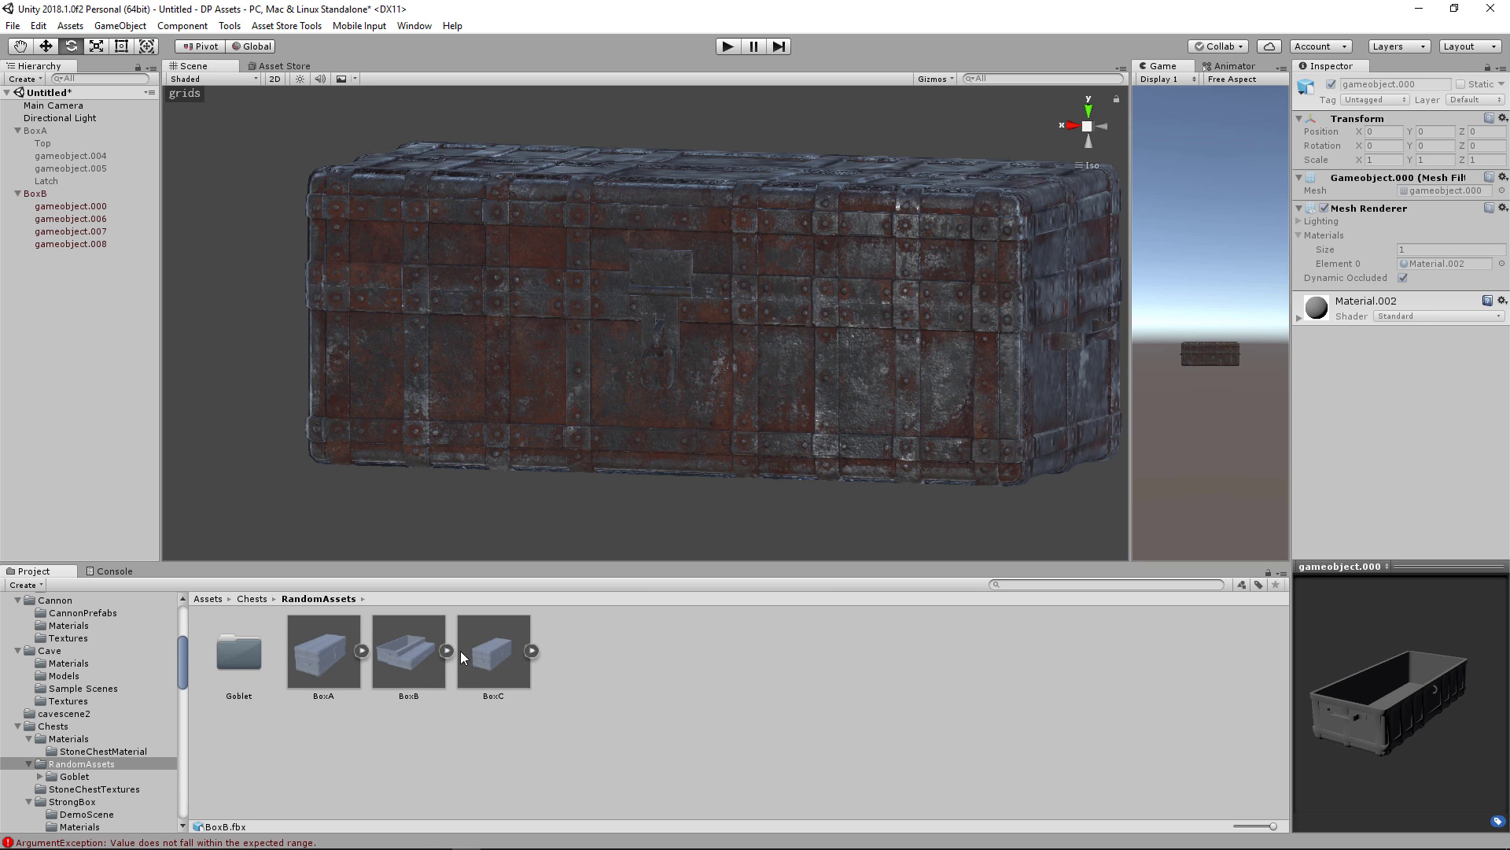
Step: Delete BoxB from the scene, add the BoxC model in its place and inspect BoxC's Armature sub-object
click(531, 651)
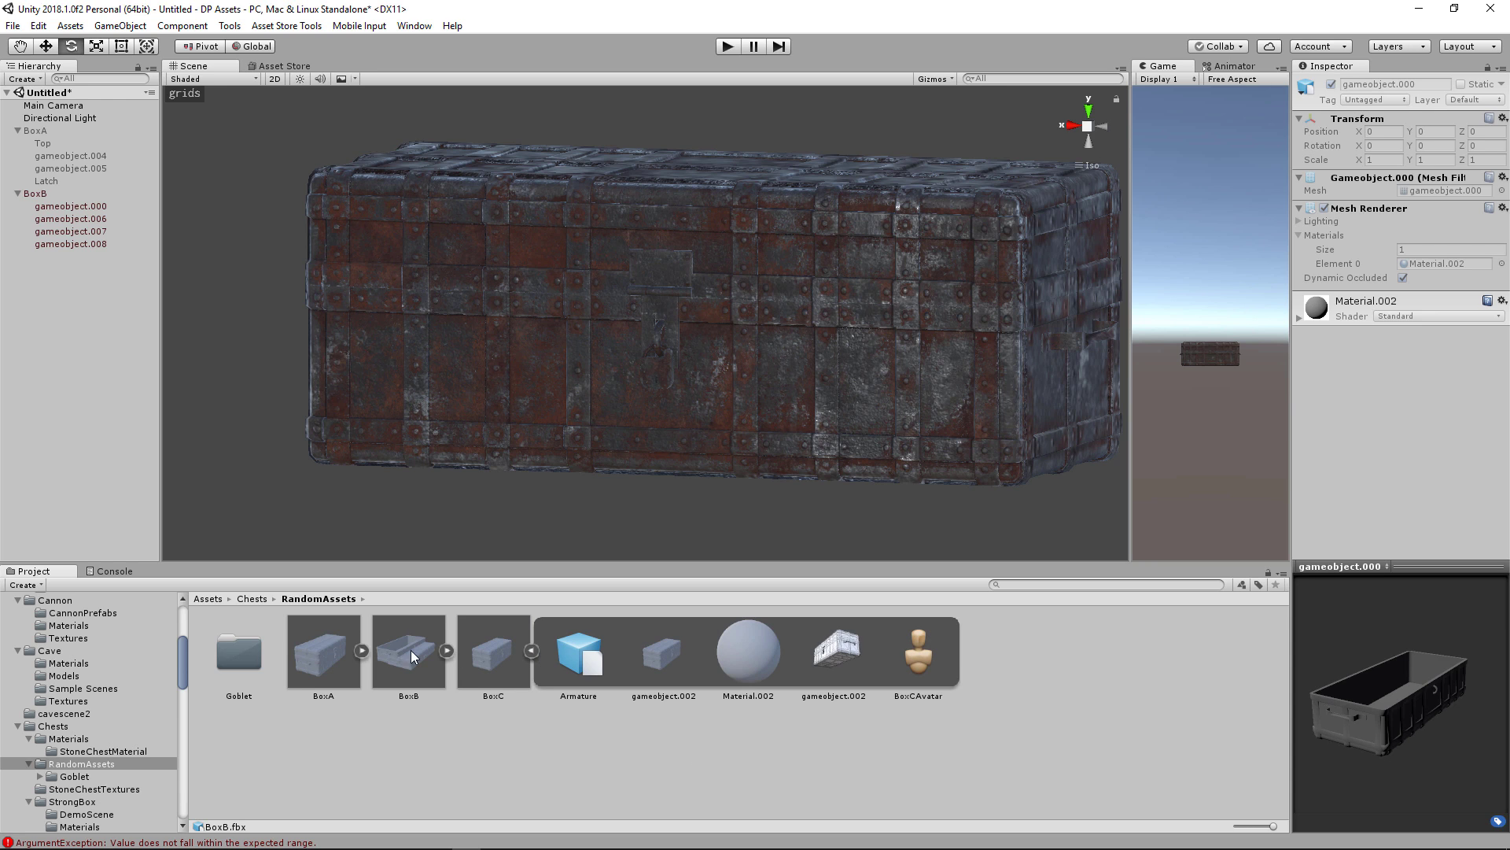
click(36, 194)
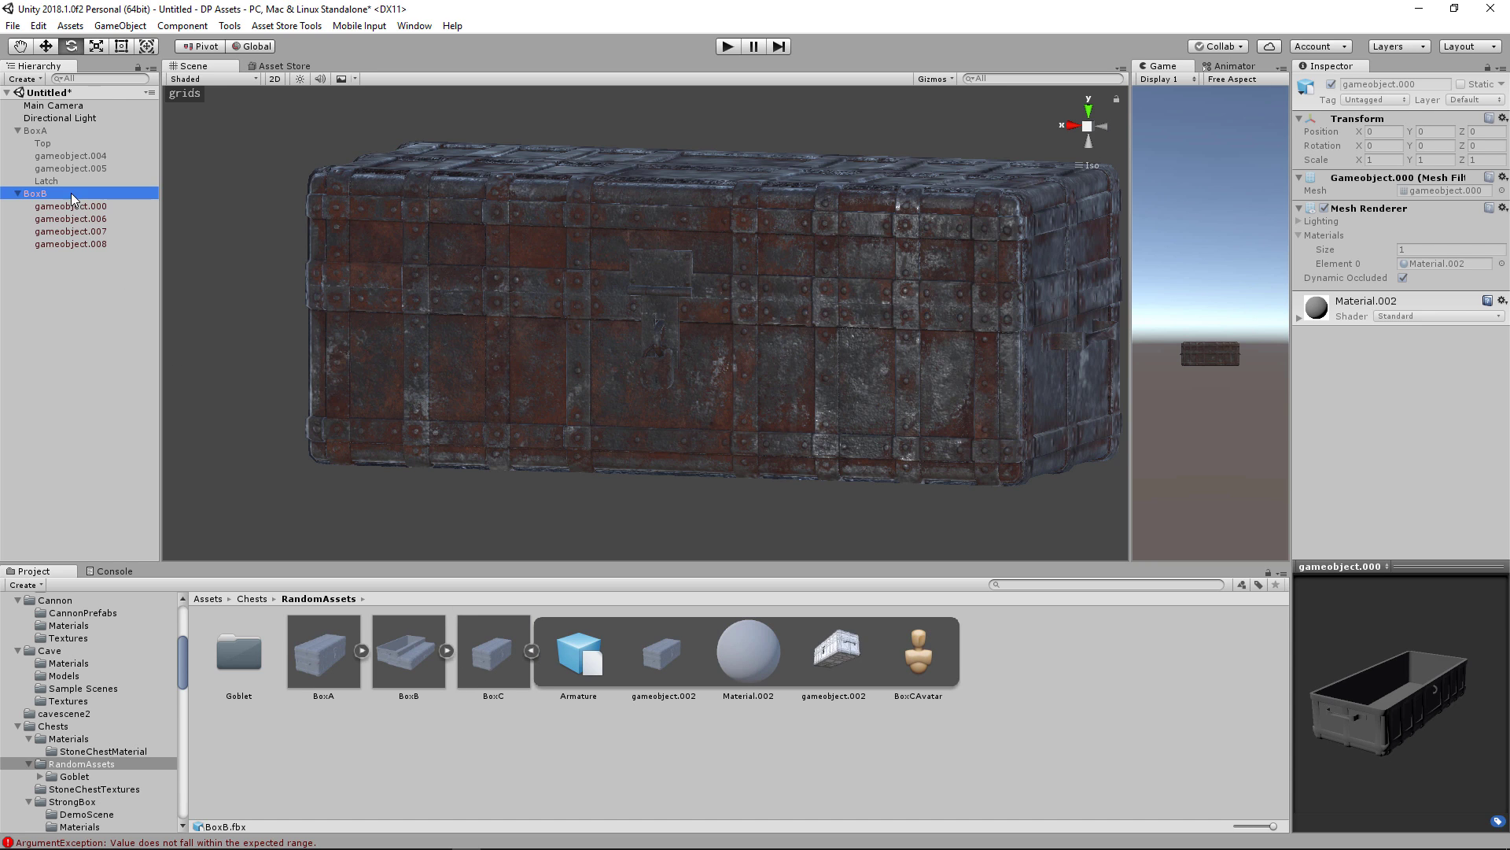
key(Delete)
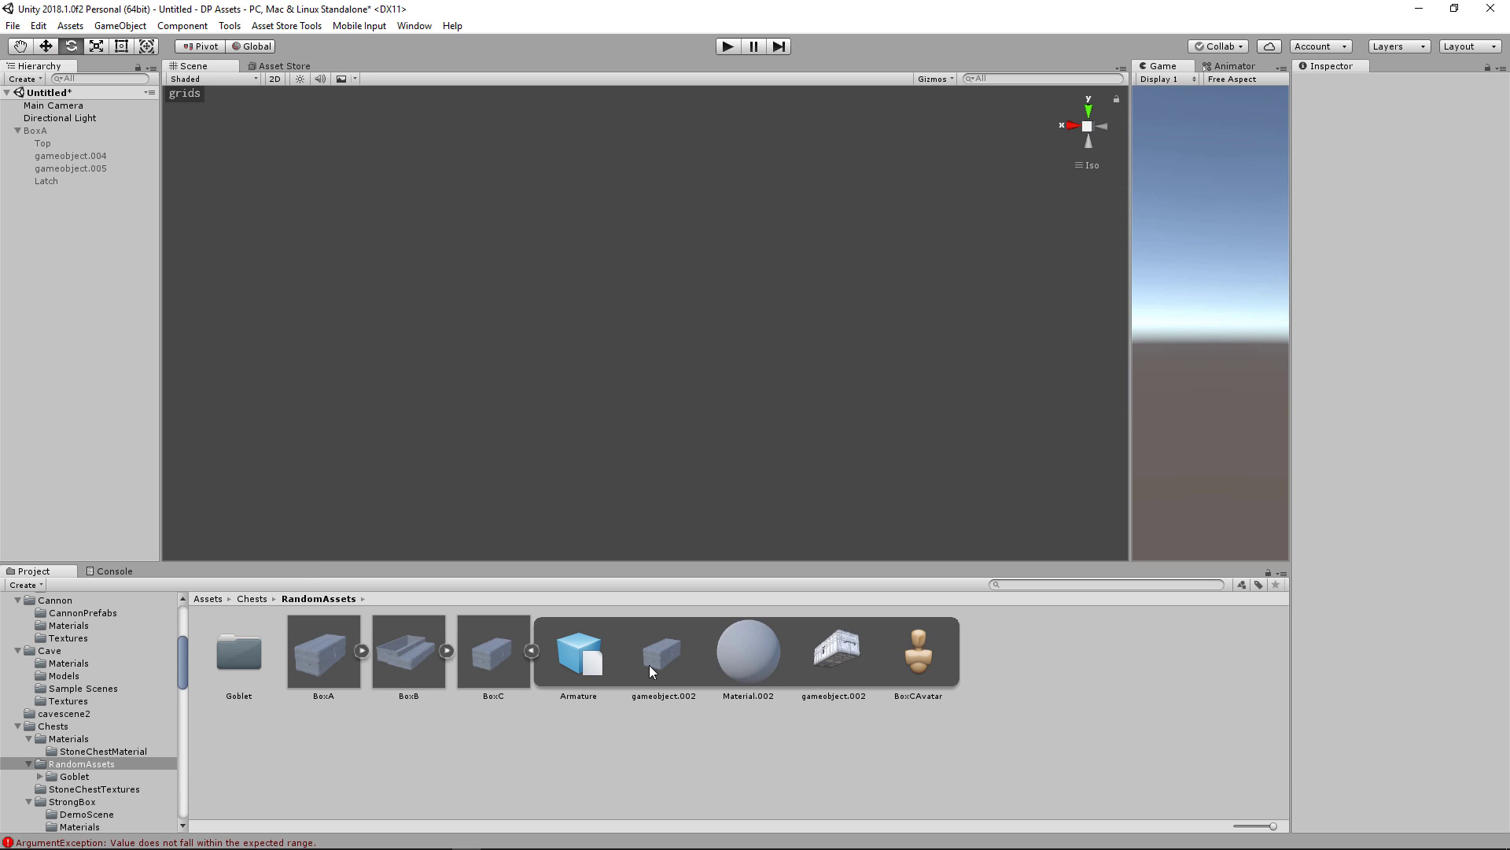
drag(478, 653, 60, 402)
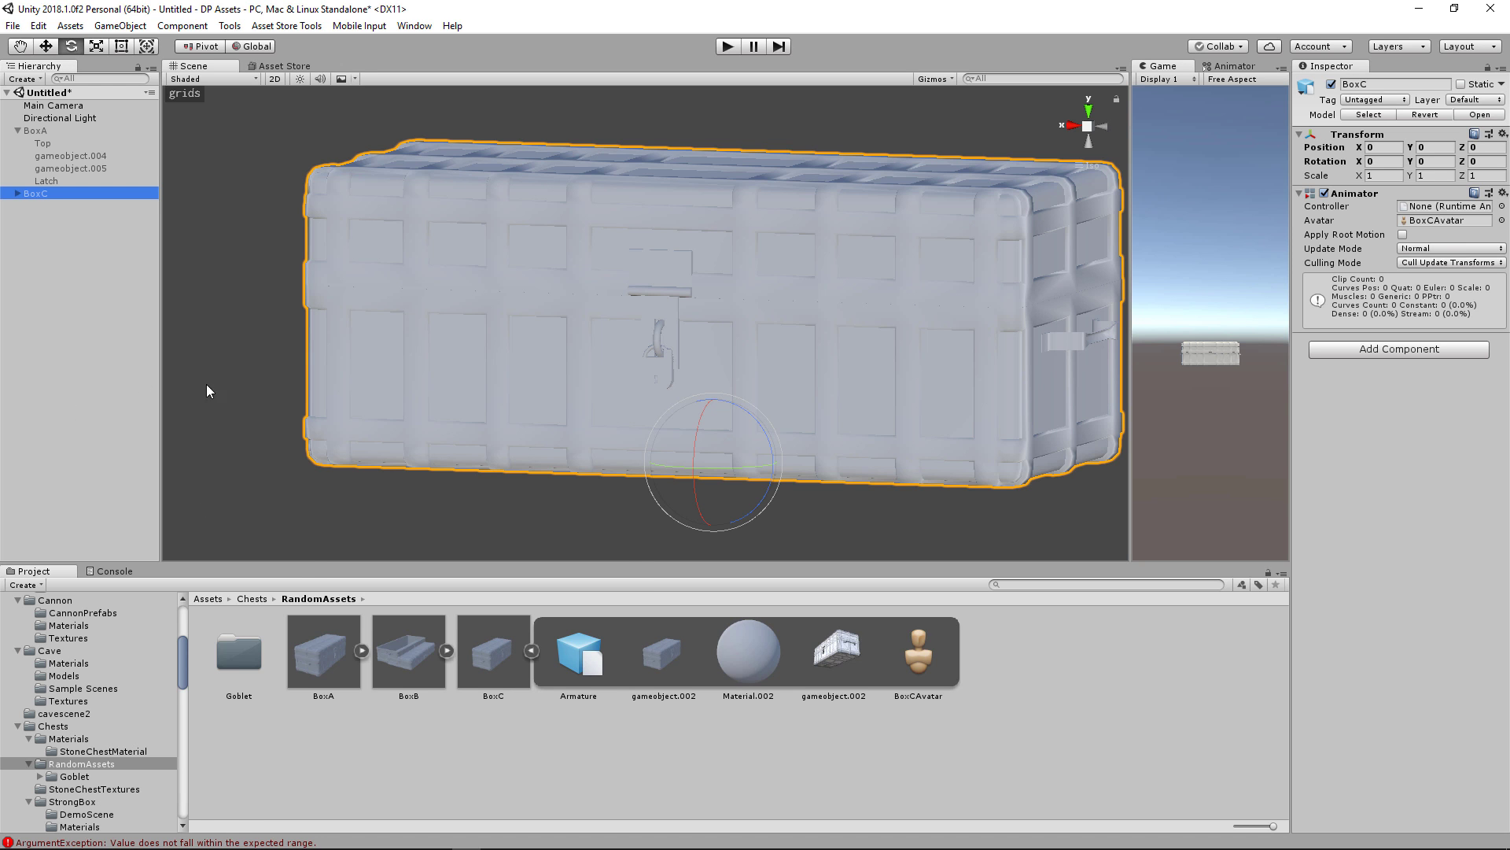
click(580, 656)
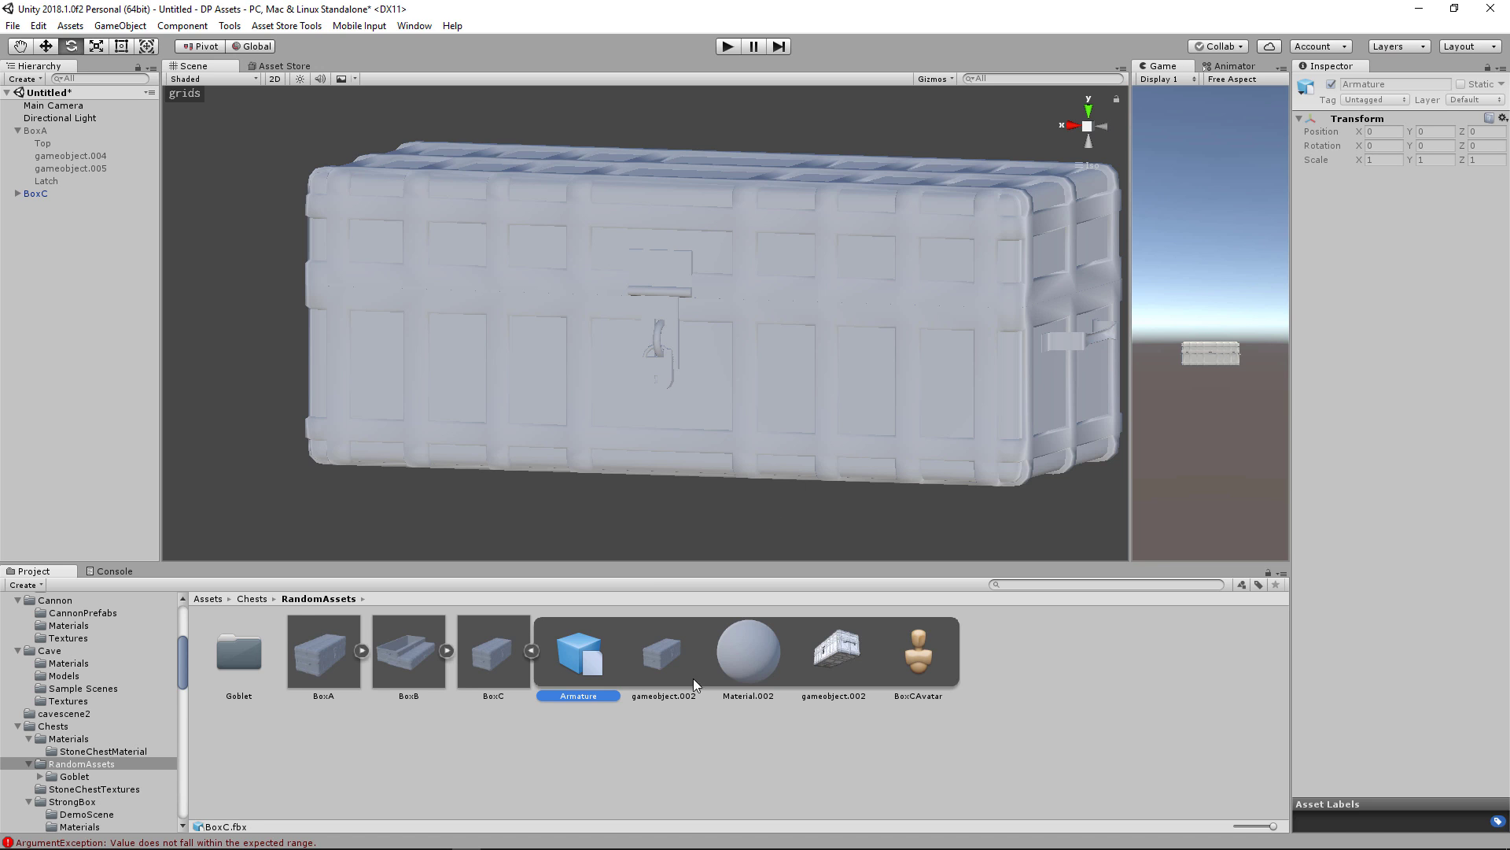
Step: Open the Chests/StrongBox/Materials folder and apply the StrongBox6 material to BoxC in the scene
click(251, 598)
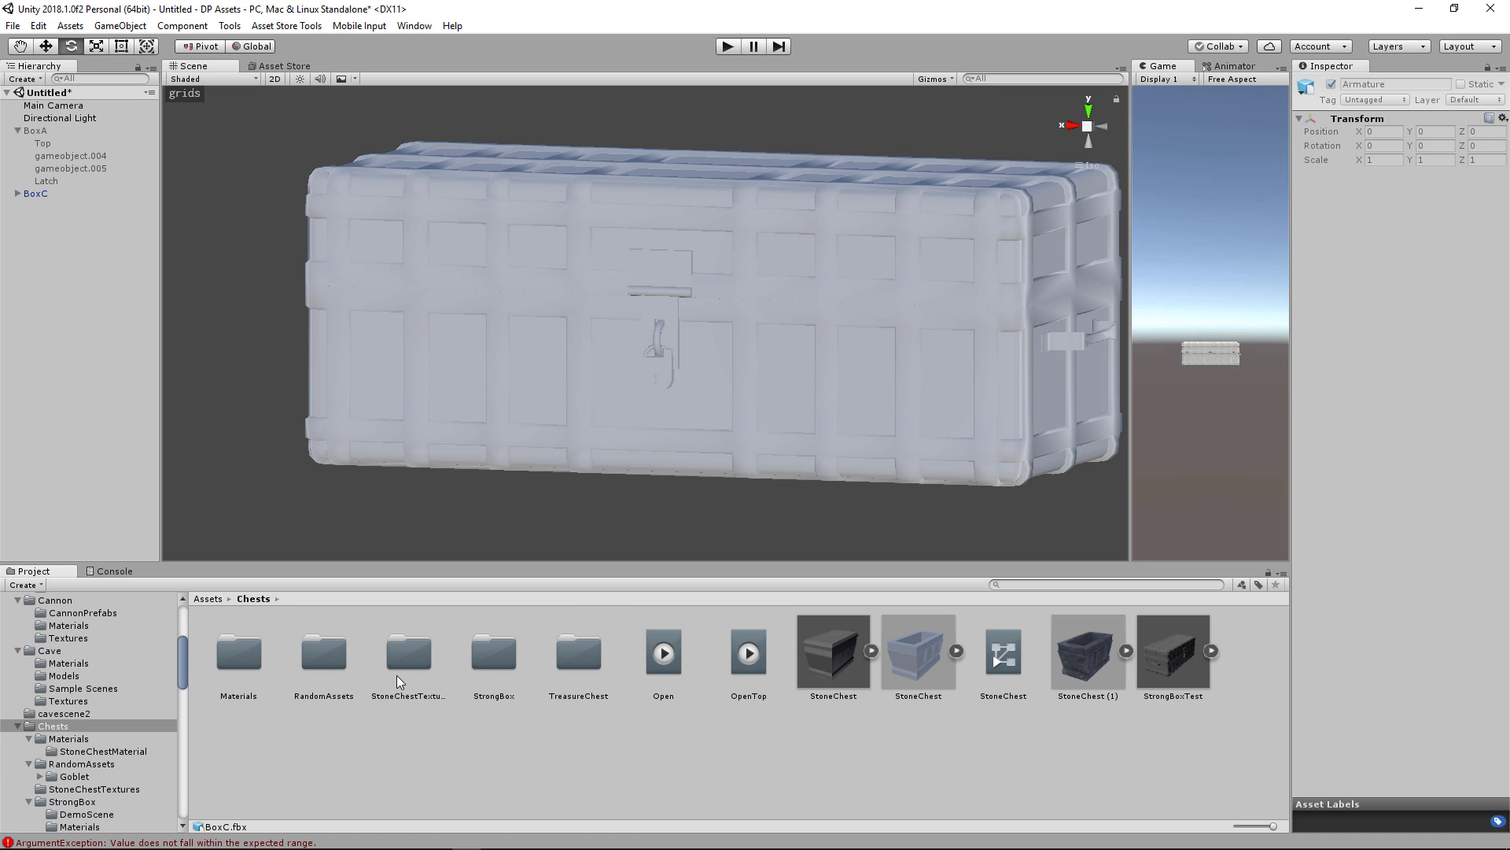
double_click(490, 664)
double_click(326, 656)
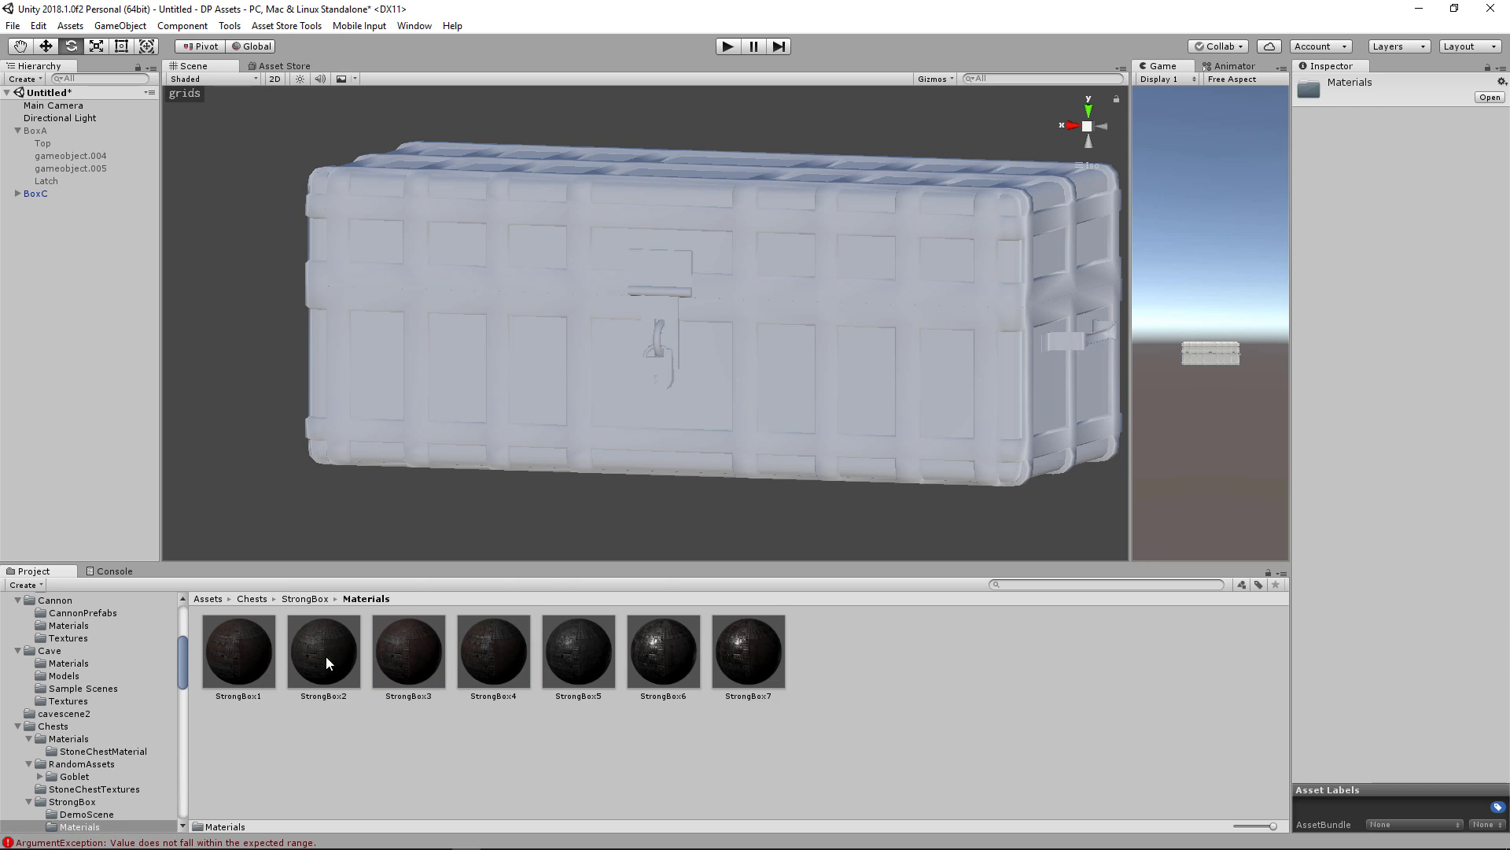
drag(653, 639, 513, 356)
alt+drag(640, 418, 679, 417)
scroll(645, 354, up, 2)
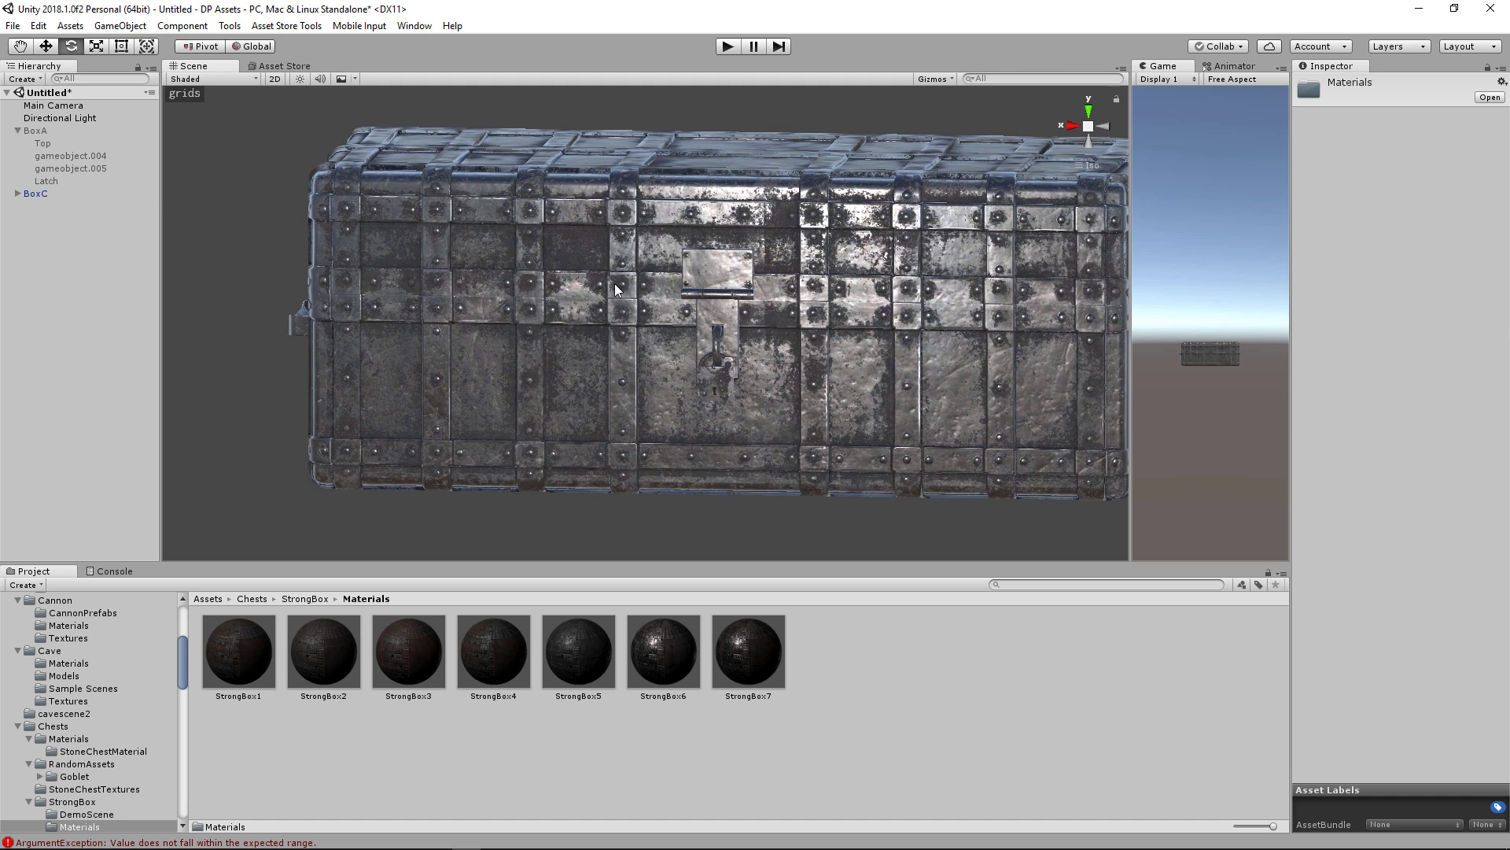
Step: Expand BoxC's Armature and rotate the Top bone to swing the chest lid open
click(593, 244)
click(522, 270)
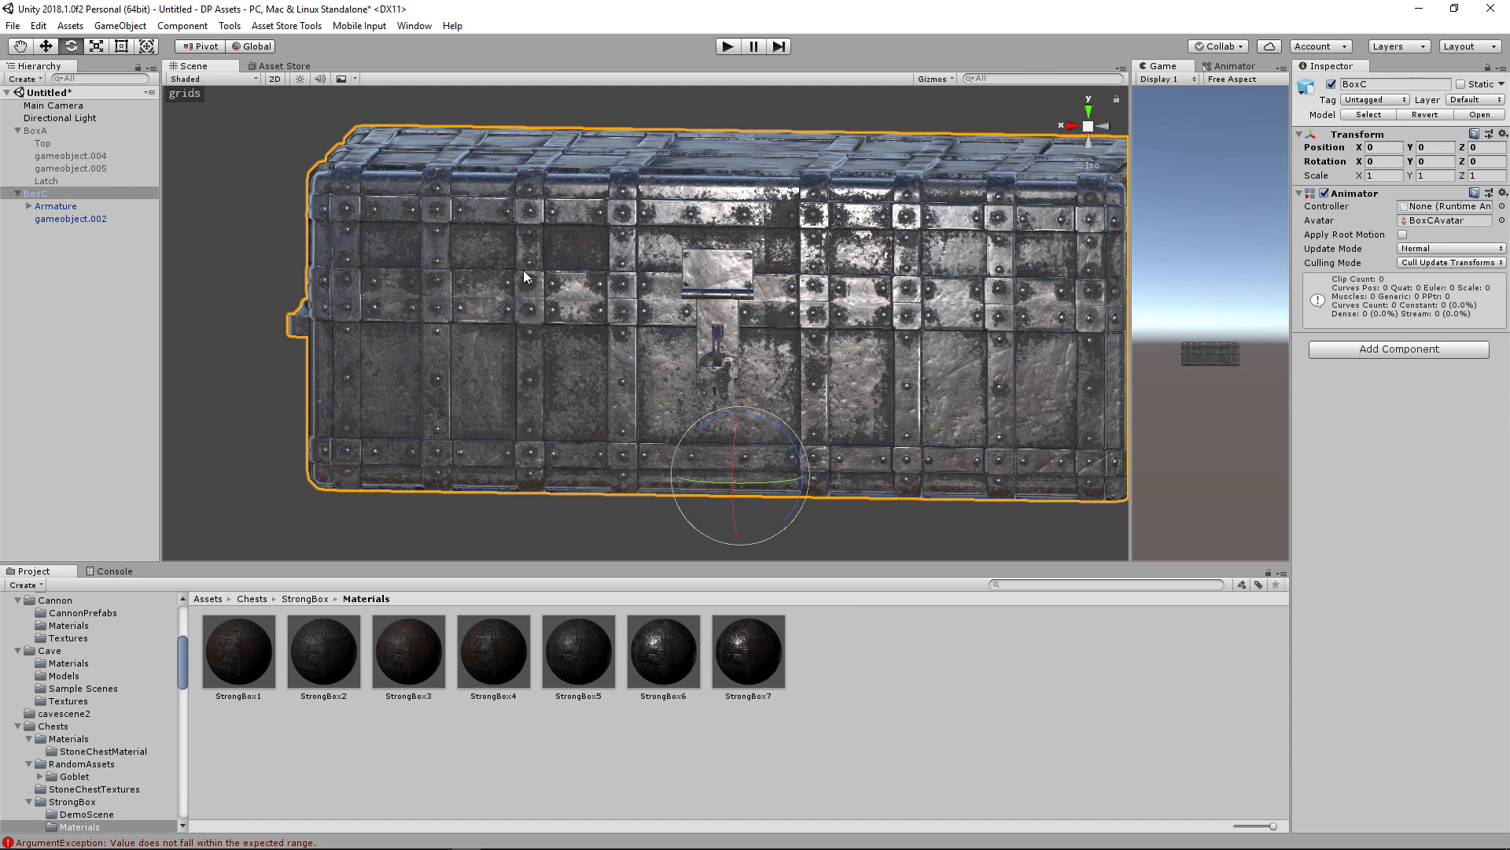
click(29, 195)
click(29, 205)
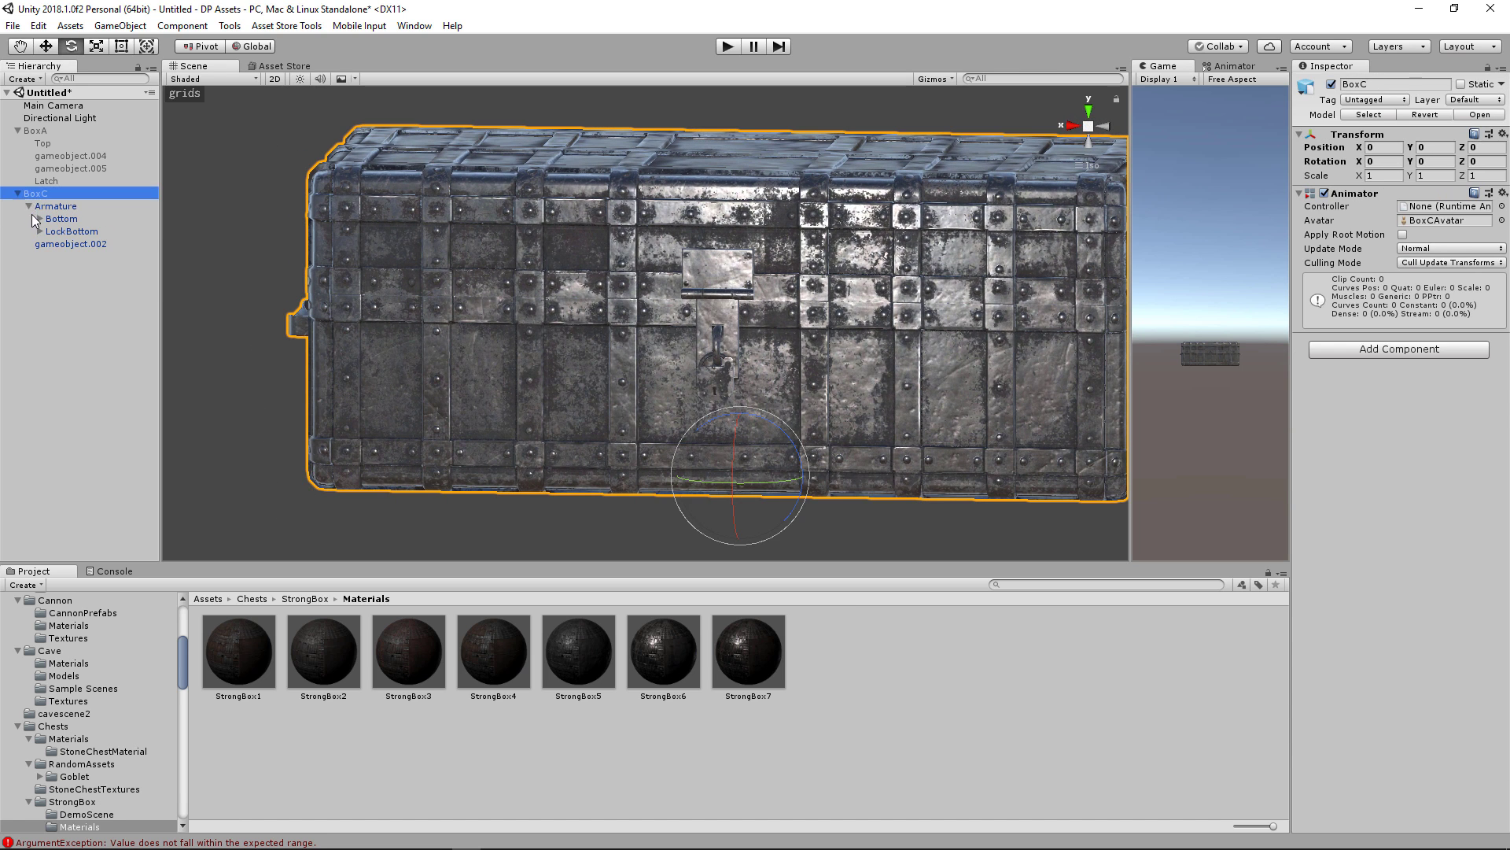
click(40, 219)
click(65, 231)
alt+drag(338, 253, 781, 200)
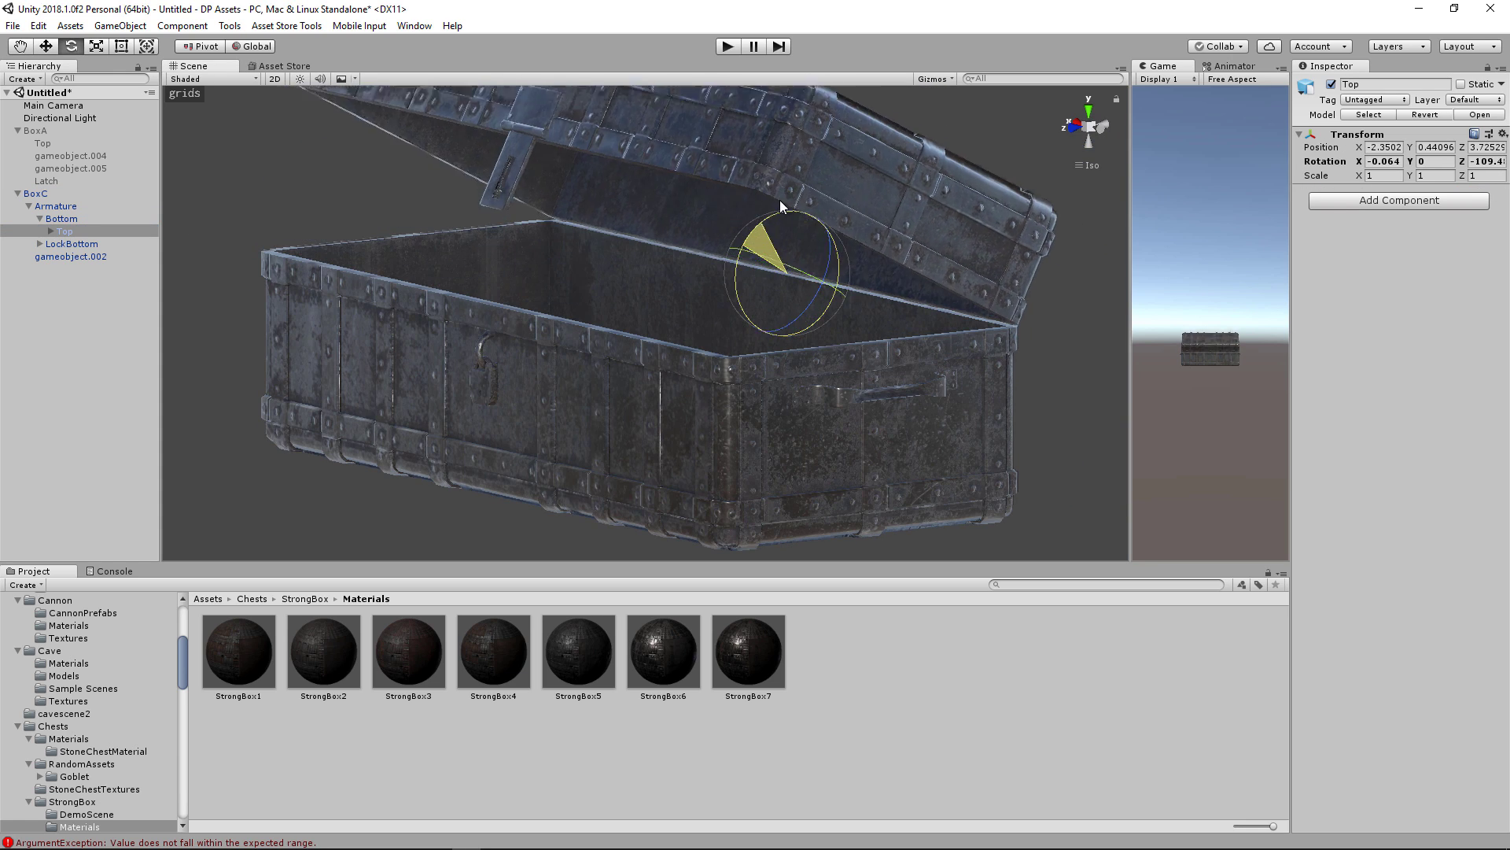
Step: Rotate the TopLatch bone under Top so the lid's latch swings outward
click(50, 232)
double_click(86, 244)
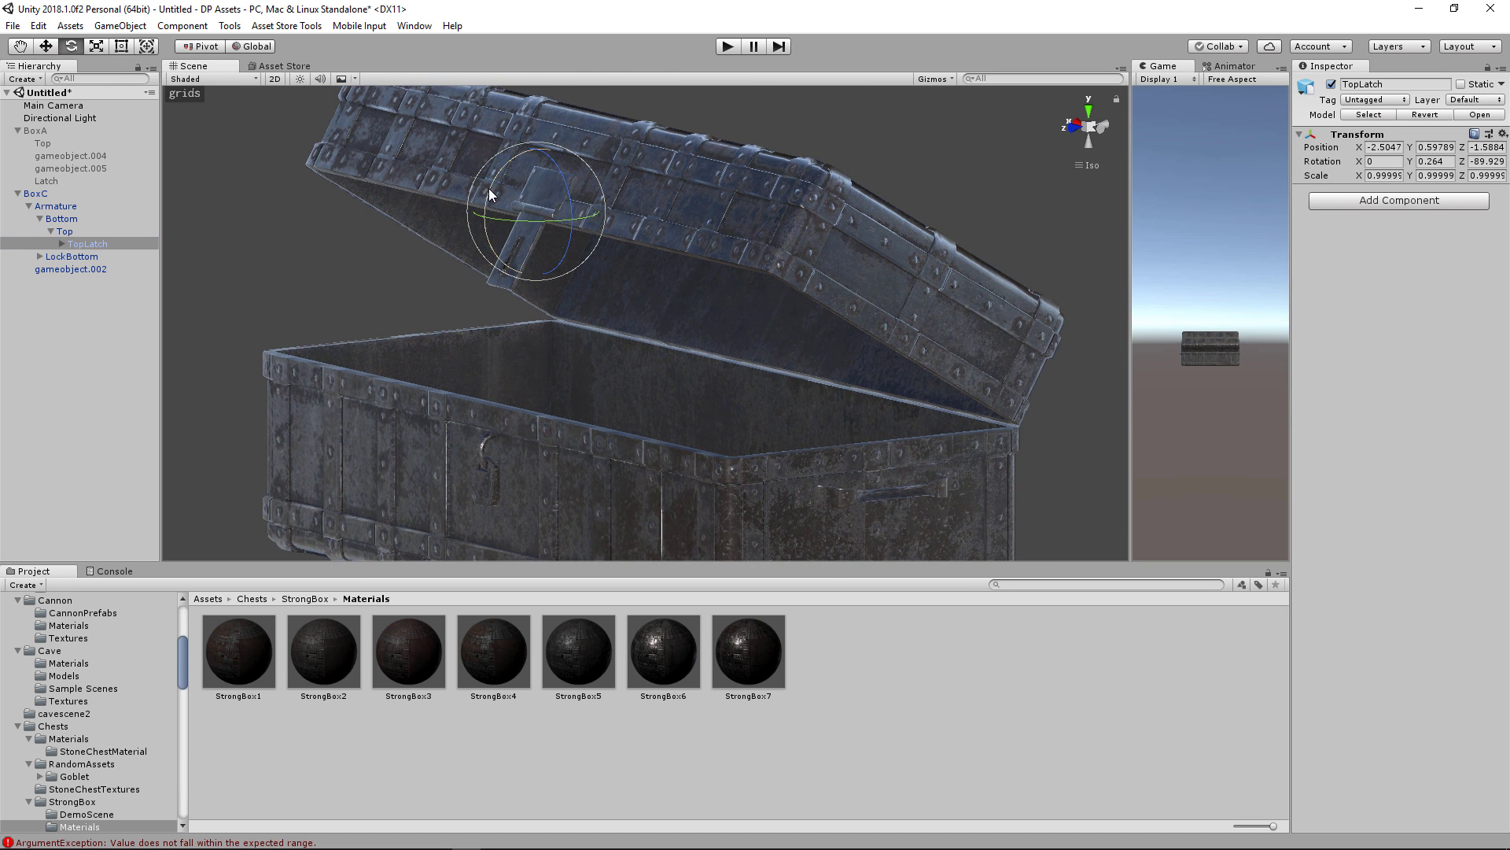
drag(488, 190, 629, 124)
mouse_move(346, 315)
alt+mouse_down()
mouse_move(533, 337)
mouse_move(362, 327)
alt+mouse_up()
Step: Inspect the LockTop and LockBottom bones, test moving LockBottom to shift the padlock, and undo the move
click(39, 257)
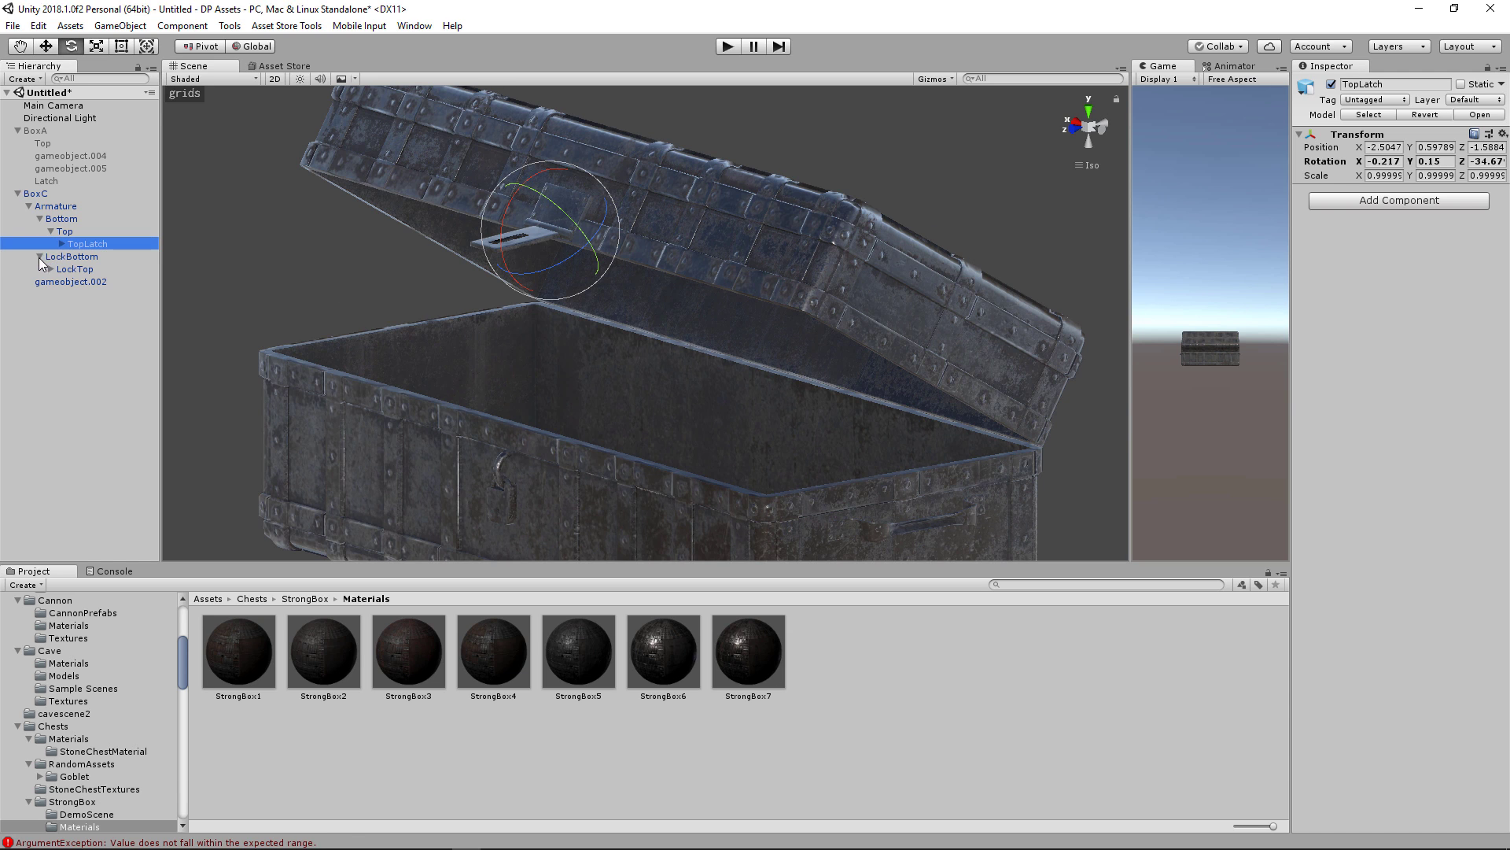
click(46, 272)
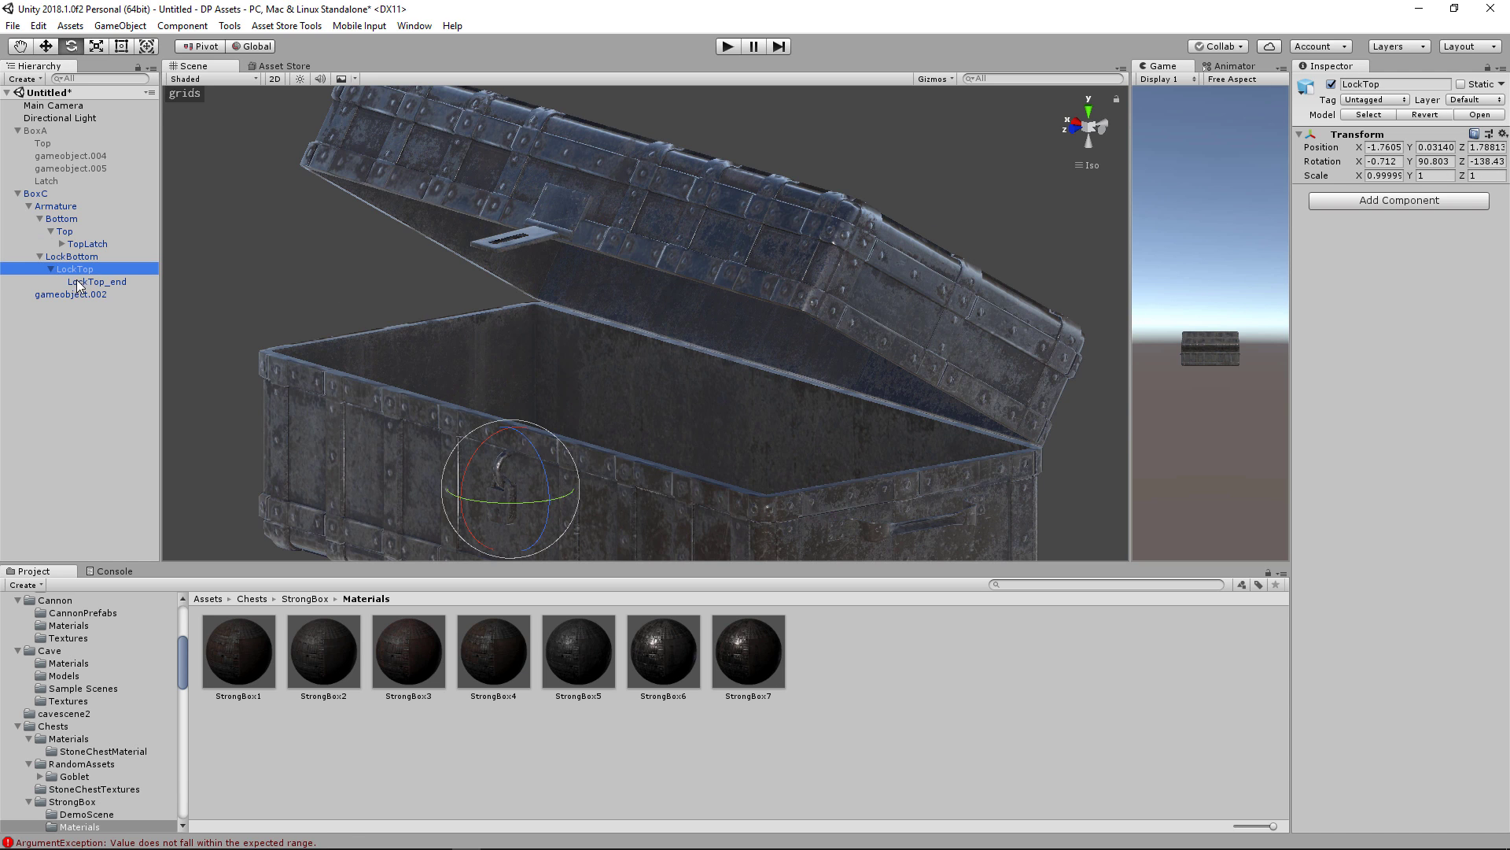
click(71, 257)
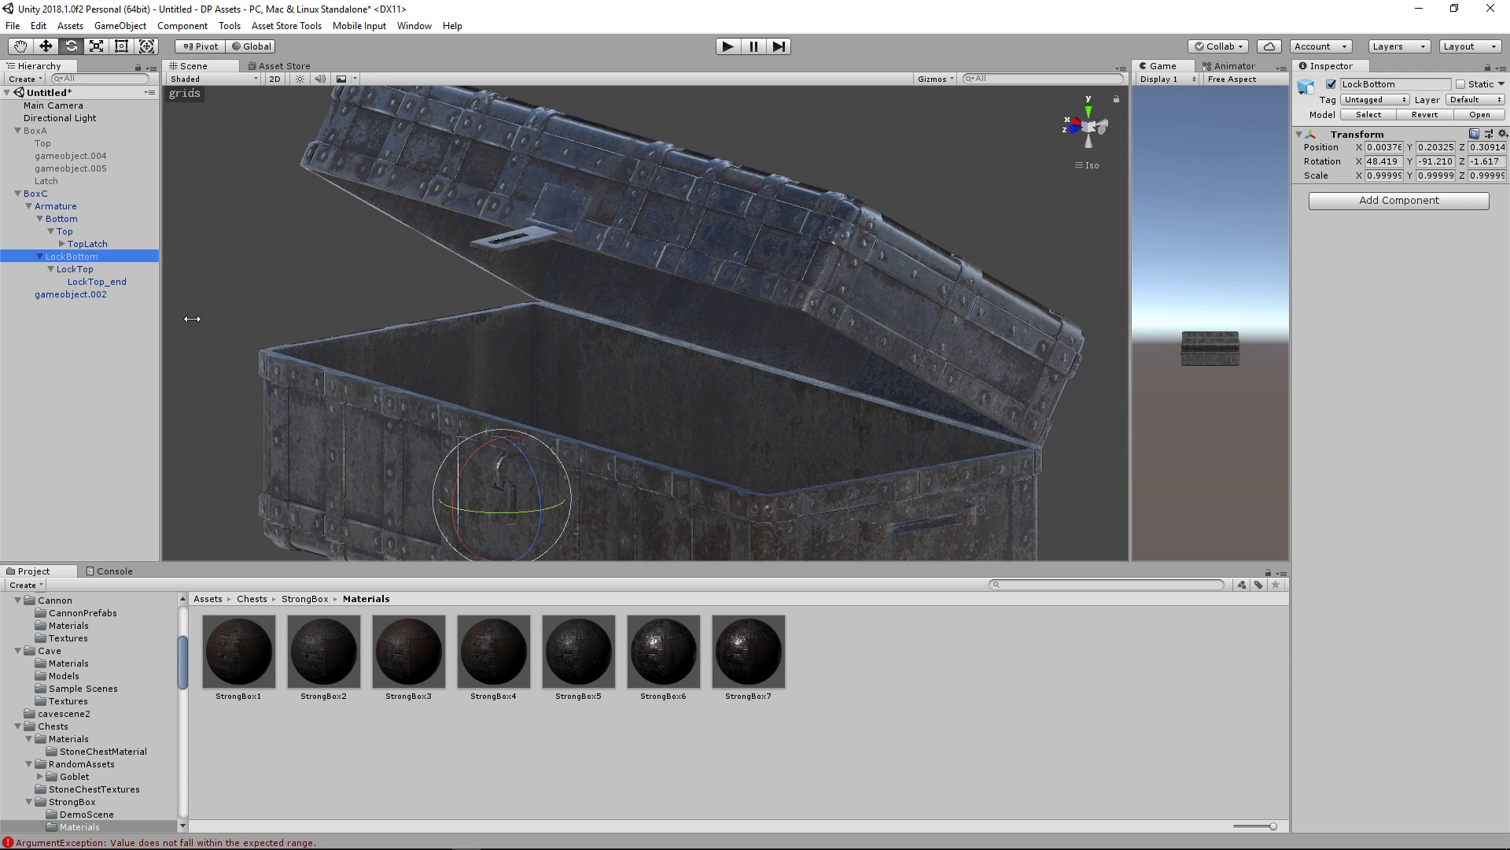
alt+drag(323, 314, 330, 287)
click(48, 45)
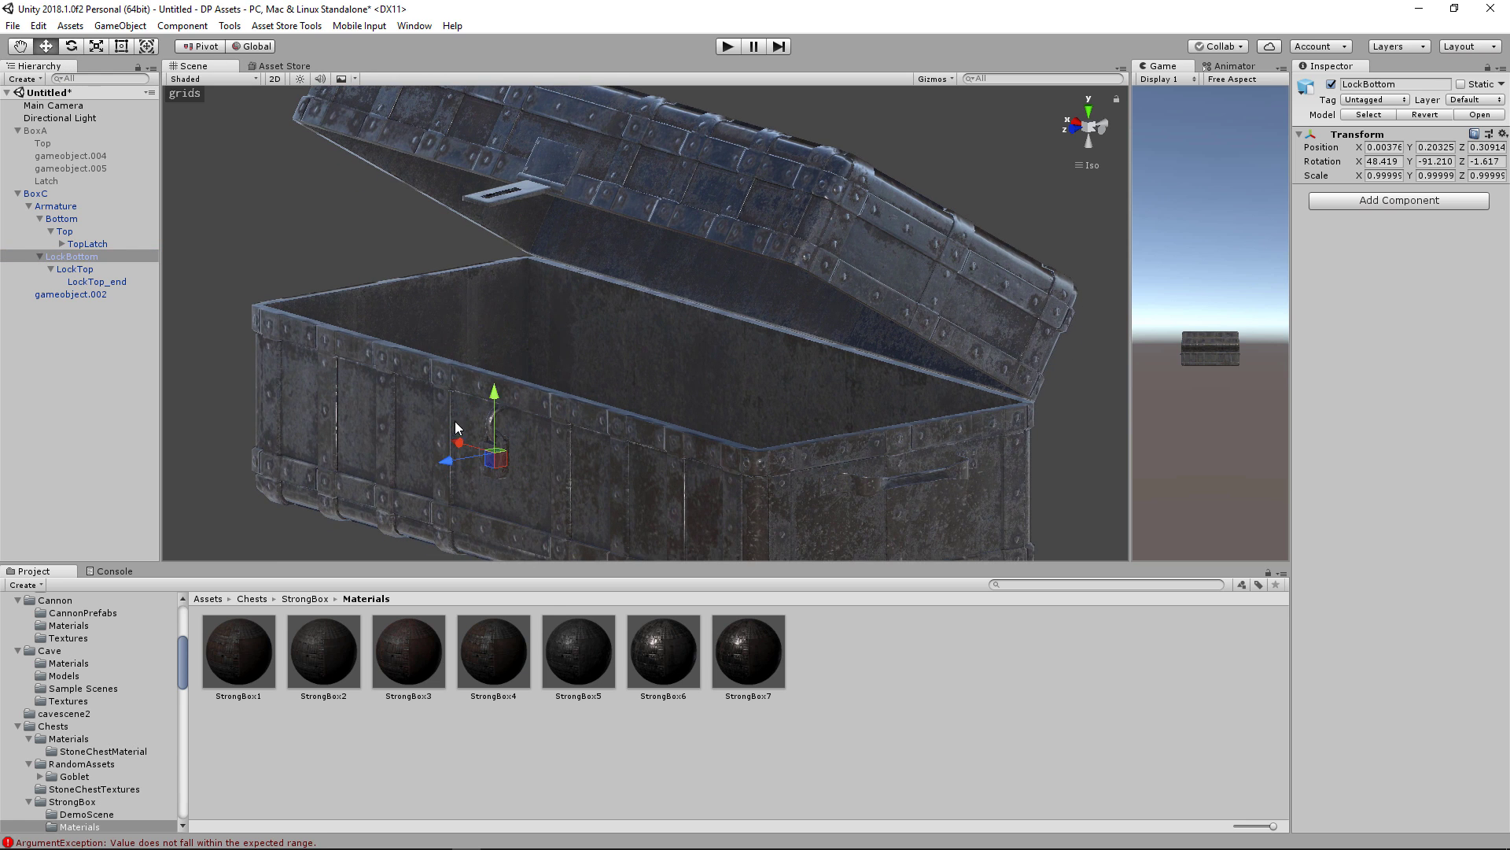
drag(403, 427, 517, 435)
key(ctrl+z)
Step: Try entering 0 for three transform values, return BoxC to its closed pose and select its Top bone
text(0)
key(Tab)
text(0)
key(Tab)
text(0)
mouse_move(669, 299)
alt+mouse_down()
mouse_move(956, 261)
mouse_move(637, 272)
mouse_move(630, 290)
mouse_move(661, 283)
mouse_move(644, 280)
mouse_move(661, 288)
mouse_move(653, 271)
mouse_move(644, 315)
alt+mouse_up()
click(618, 281)
click(616, 281)
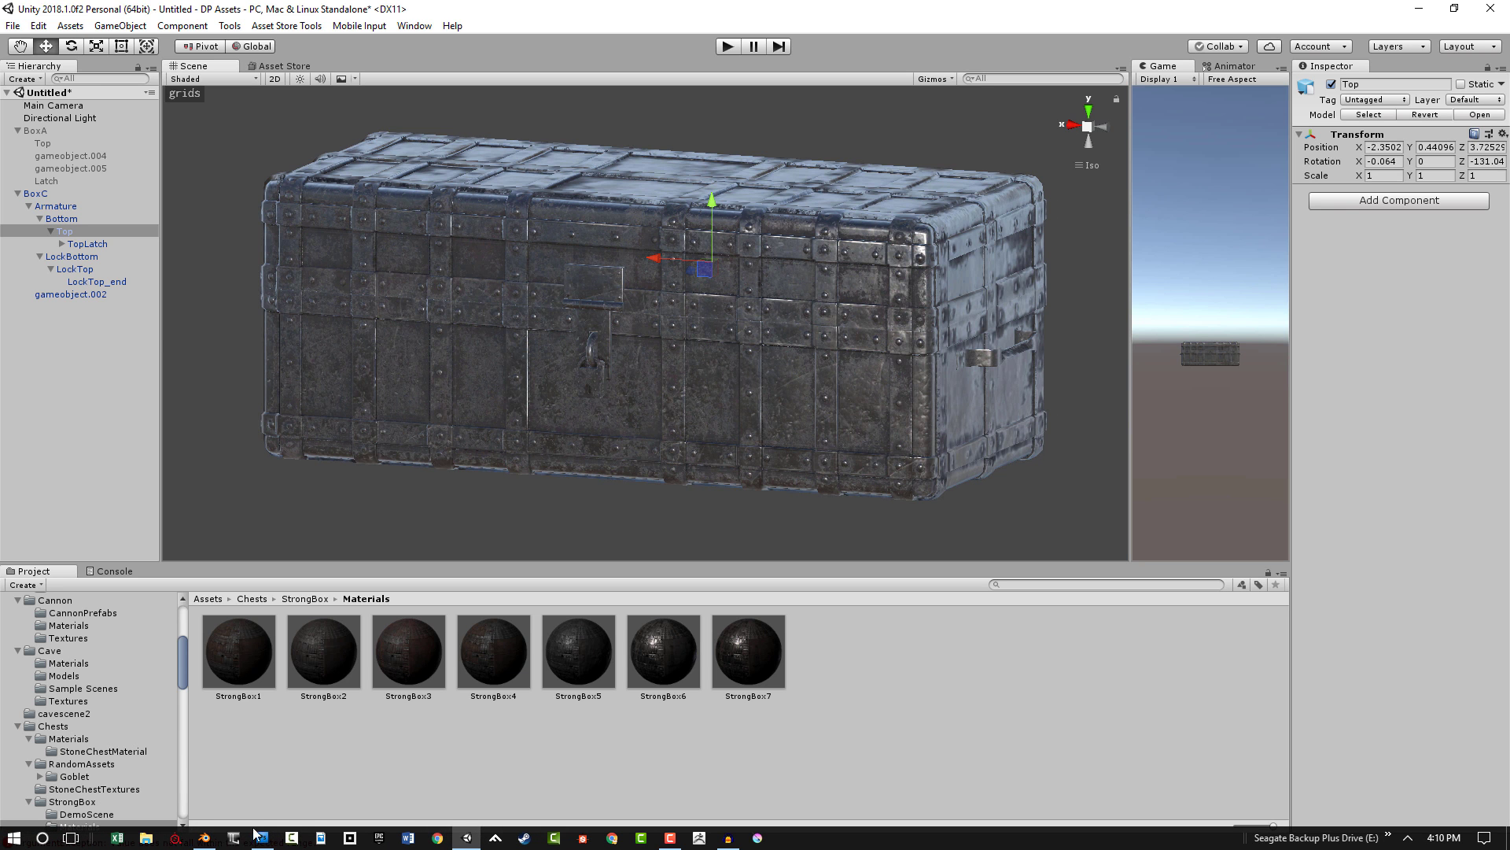
Step: Switch to Blender and display the layer holding the separate, closed chest parts
click(219, 836)
click(606, 704)
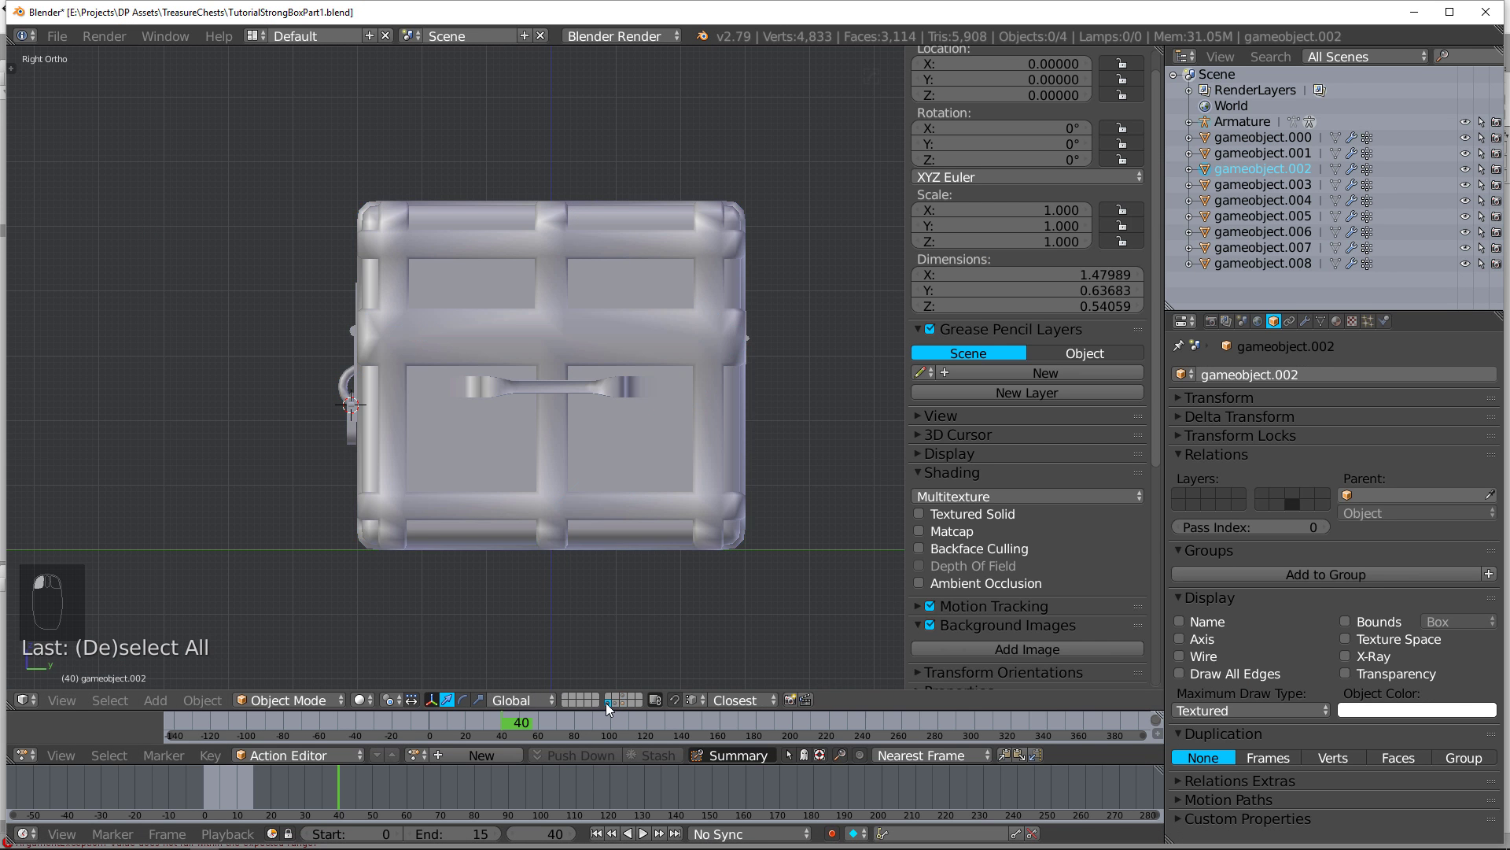
middle_drag(431, 527, 502, 541)
scroll(503, 417, down, 3)
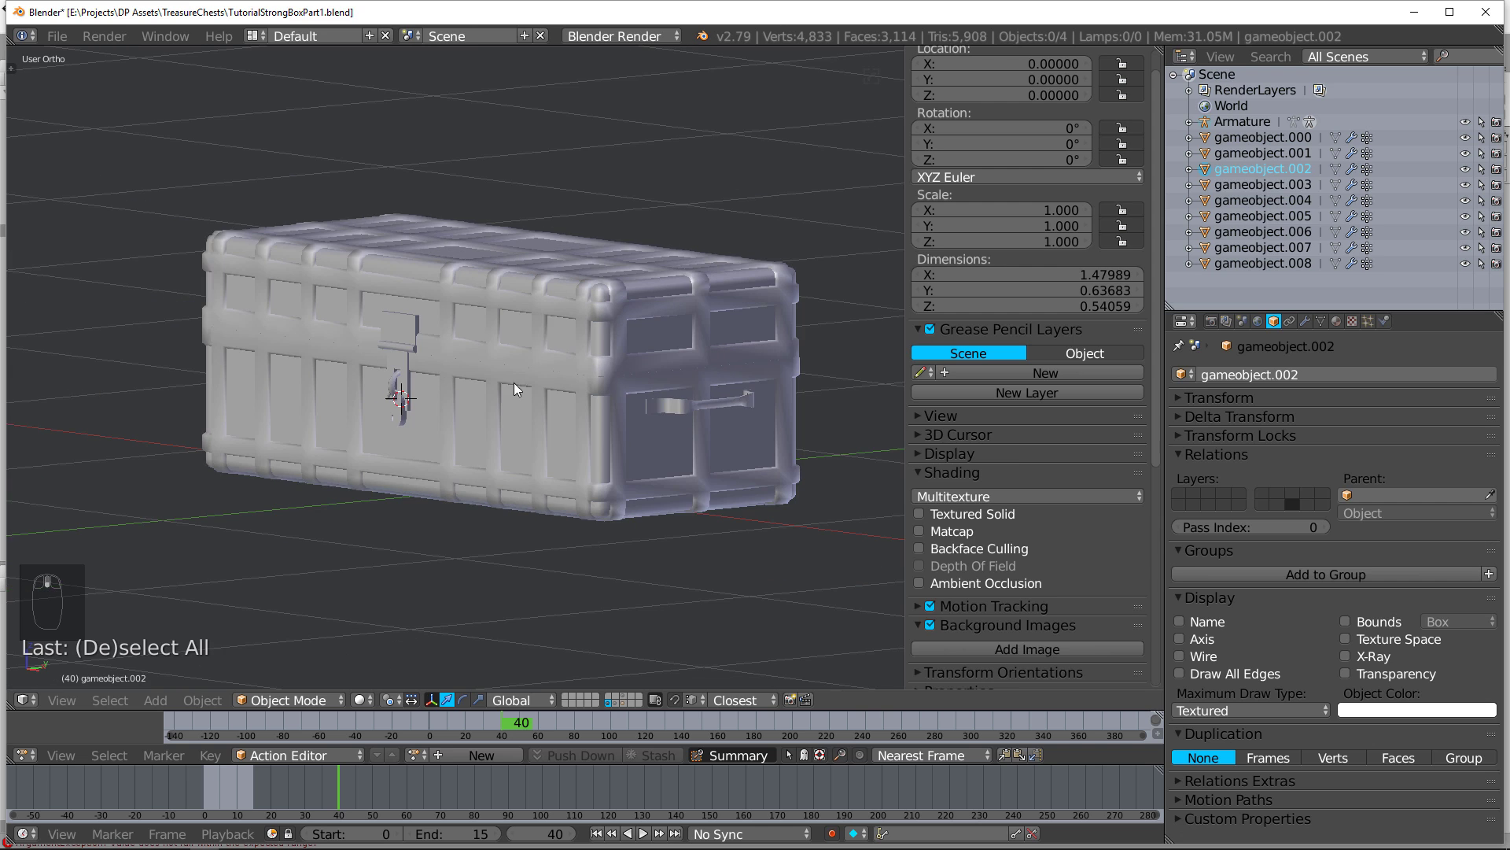
Step: Select the separate base and latch objects in turn to examine how the chest is divided
right_click(543, 393)
right_click(409, 331)
right_click(405, 340)
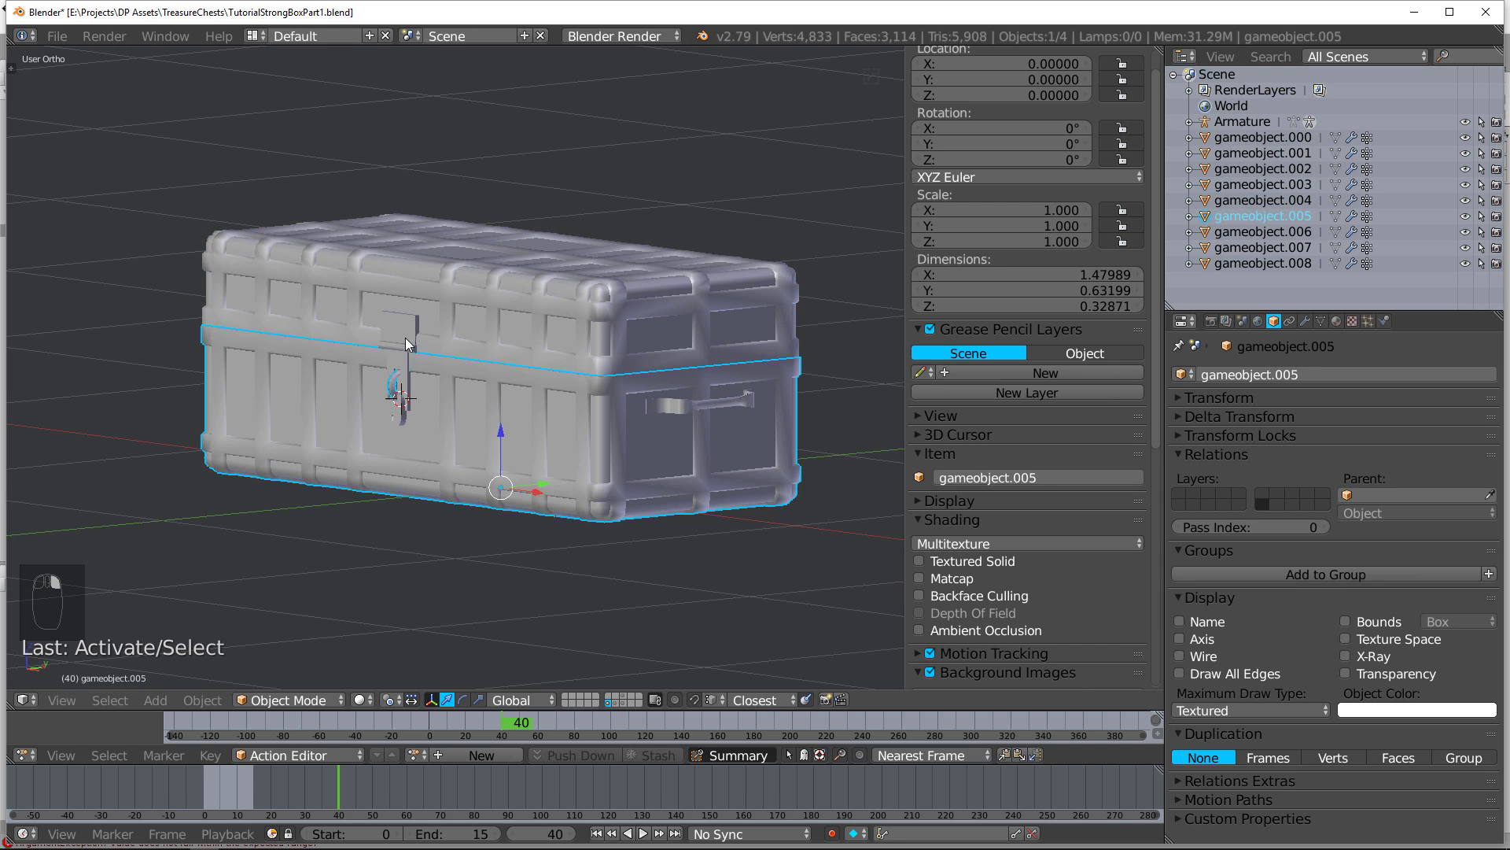
right_click(402, 350)
middle_drag(458, 358, 404, 357)
scroll(551, 307, up, 1)
scroll(936, 232, up, 1)
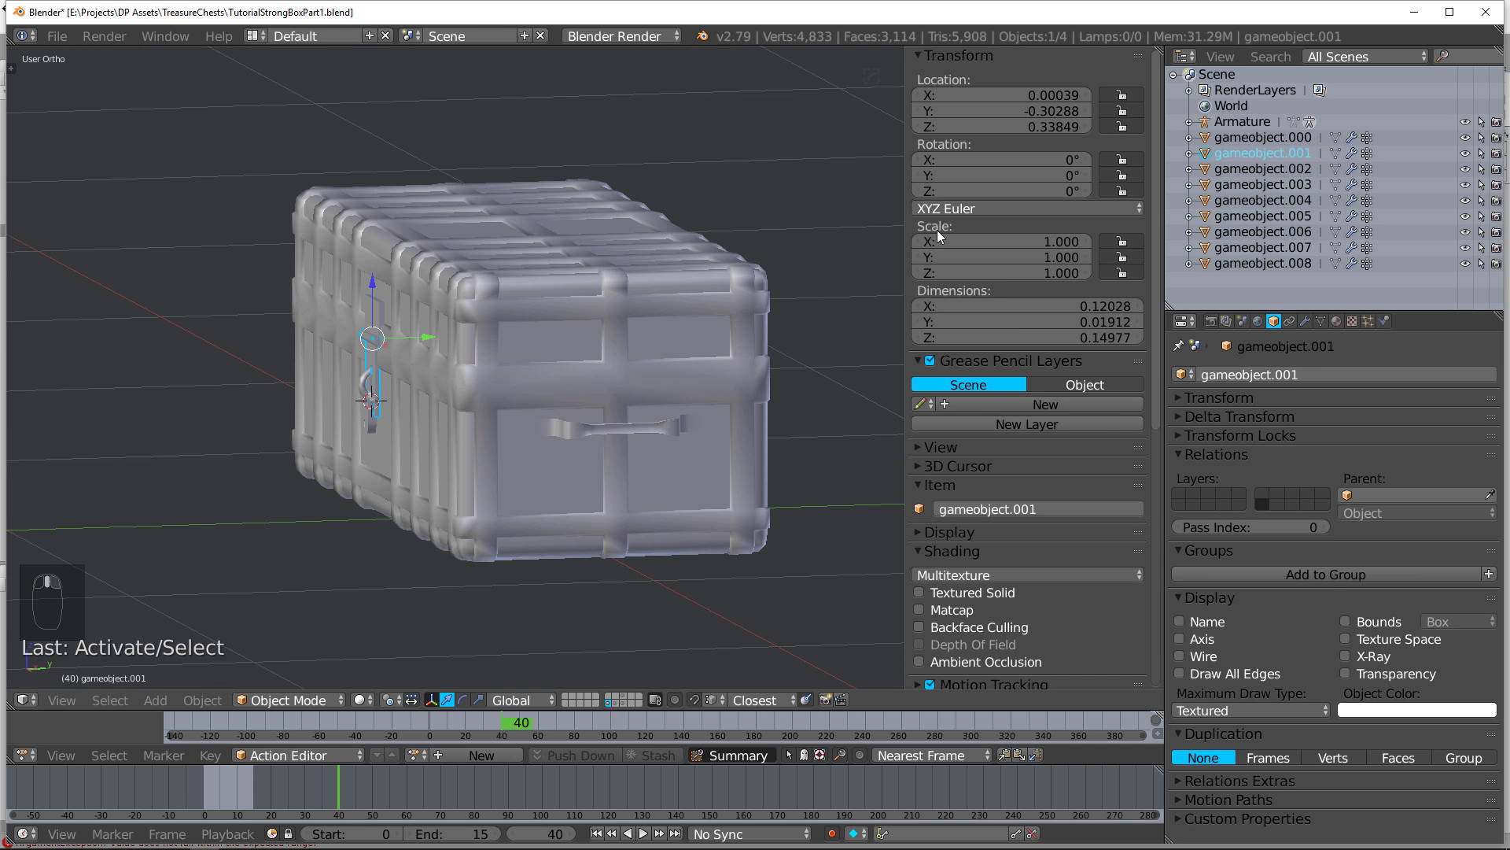
Step: Open the FBX export settings, review the Selected Objects and experimental transform options, and cancel the export
click(55, 36)
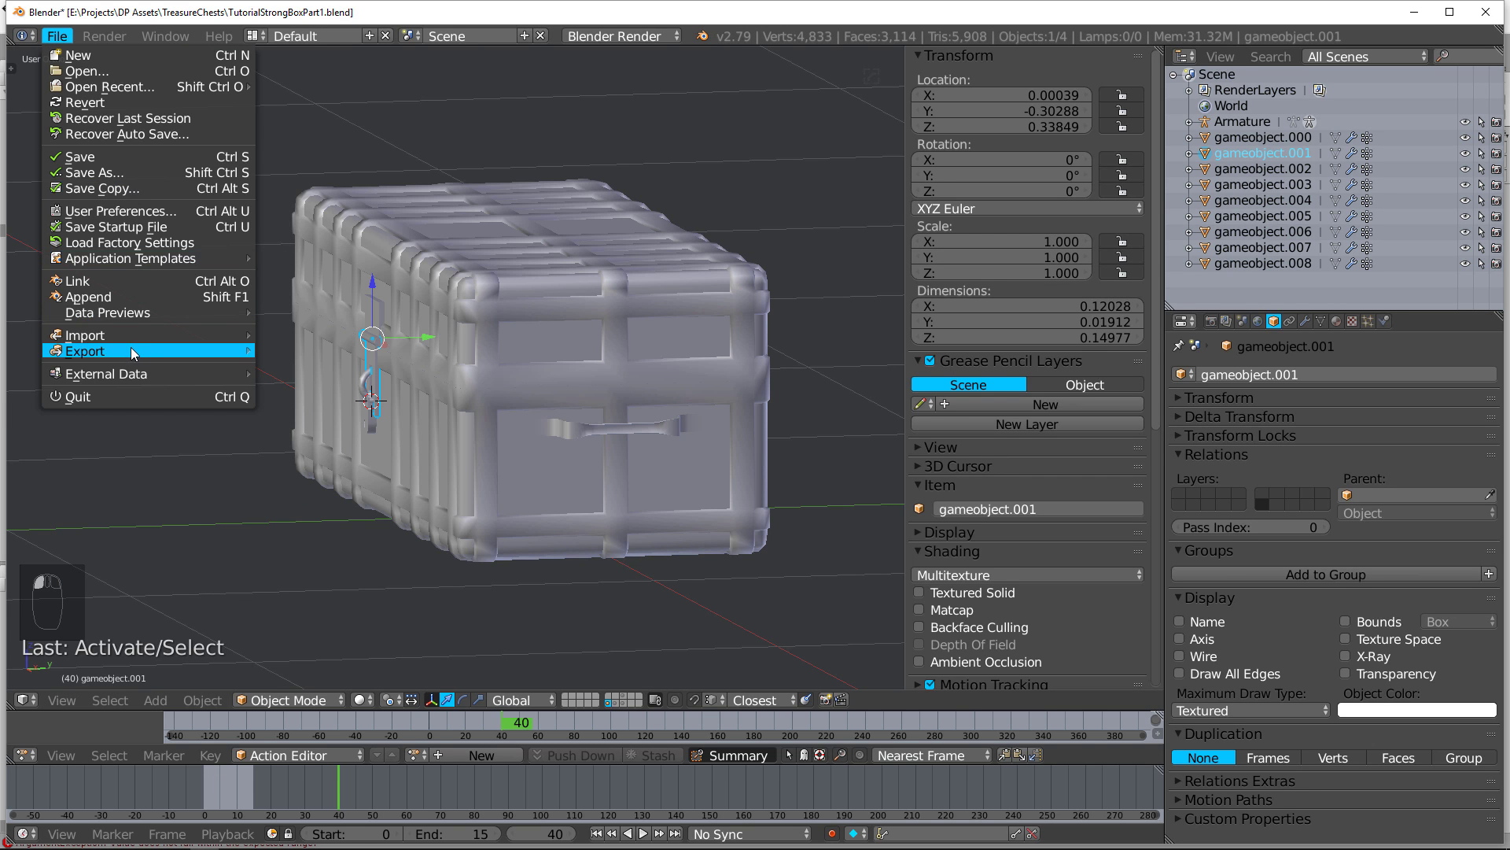
mouse_move(134, 344)
click(308, 397)
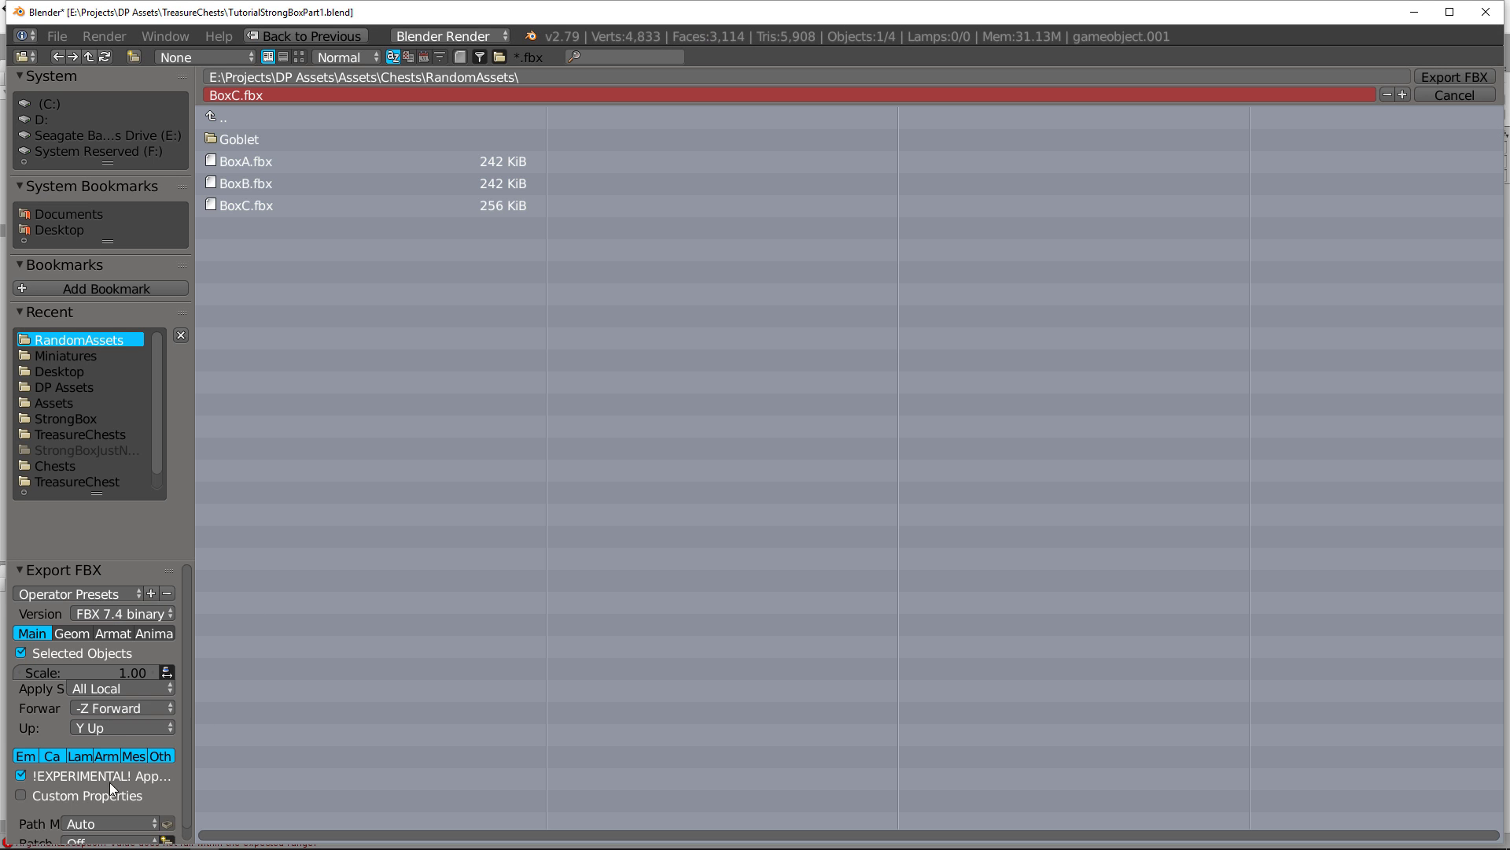
click(1433, 95)
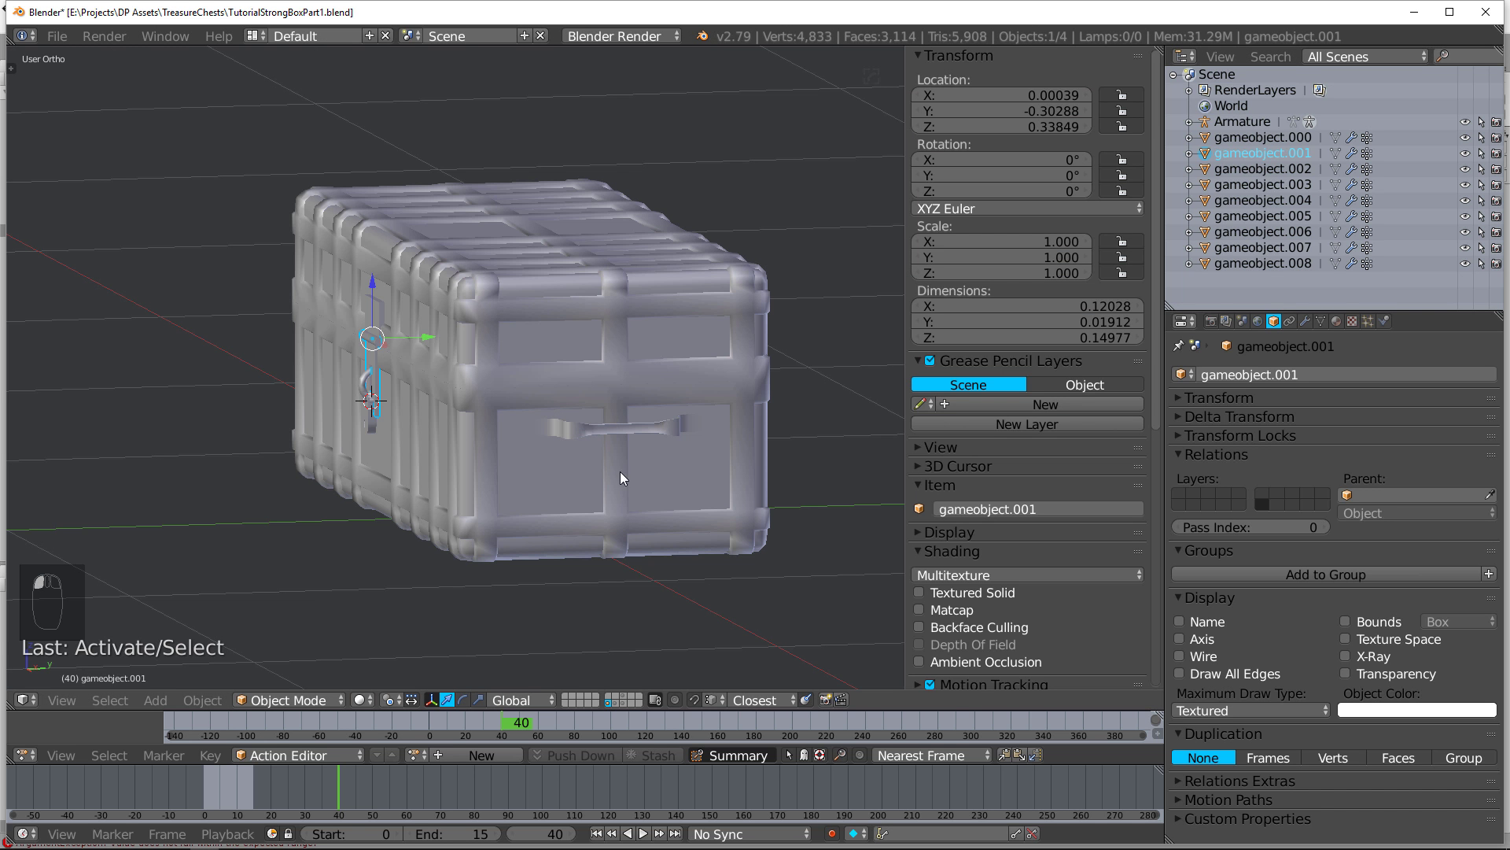
Step: Check the layer with the opened chest parts, display the rigged chest with its armature, and select the Top bone
middle_drag(620, 473, 582, 503)
click(615, 702)
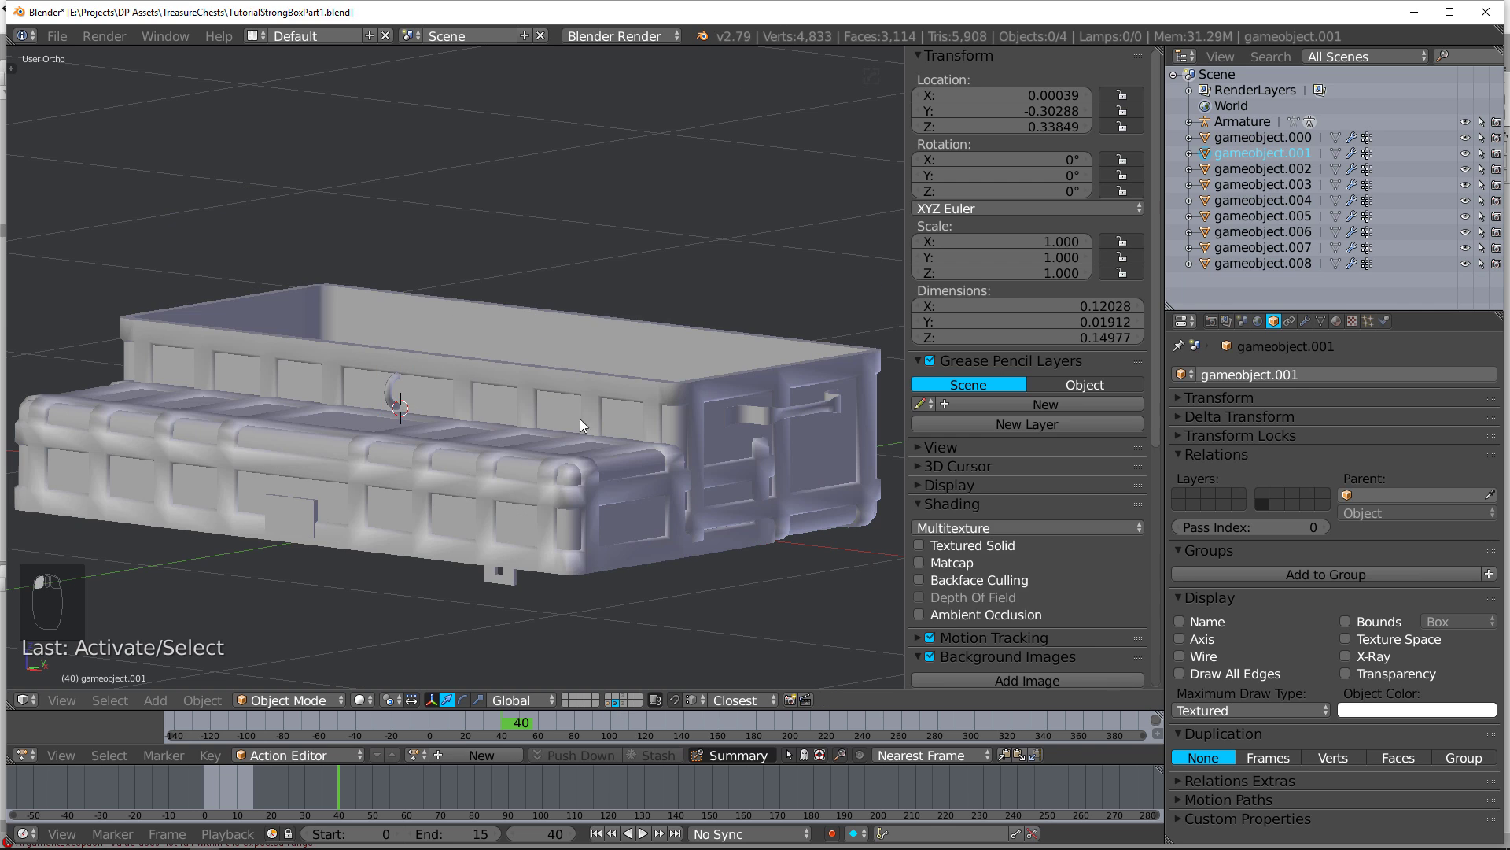
click(625, 701)
shift+click(626, 697)
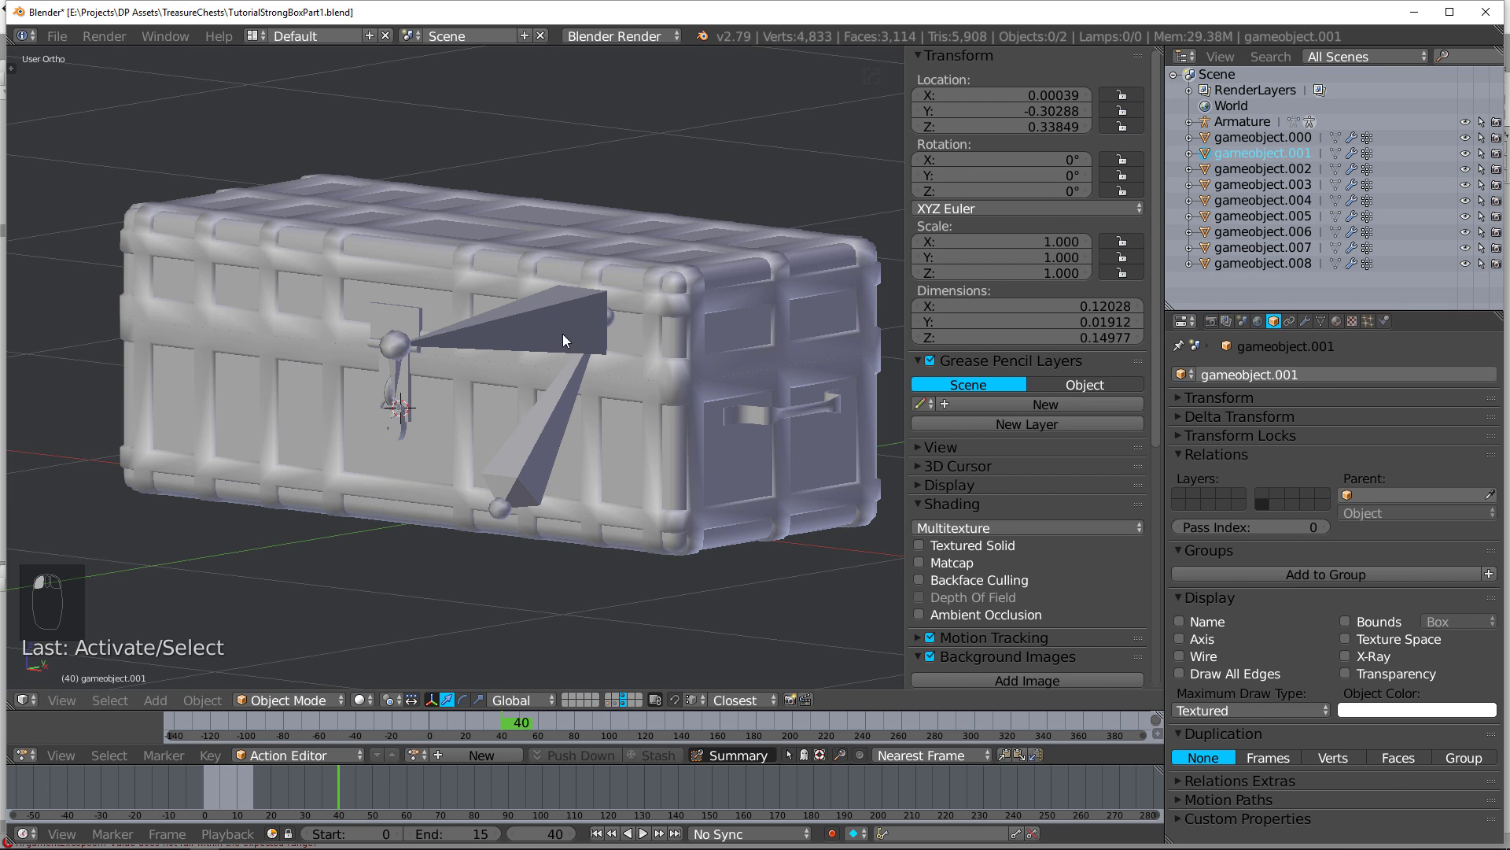
click(563, 334)
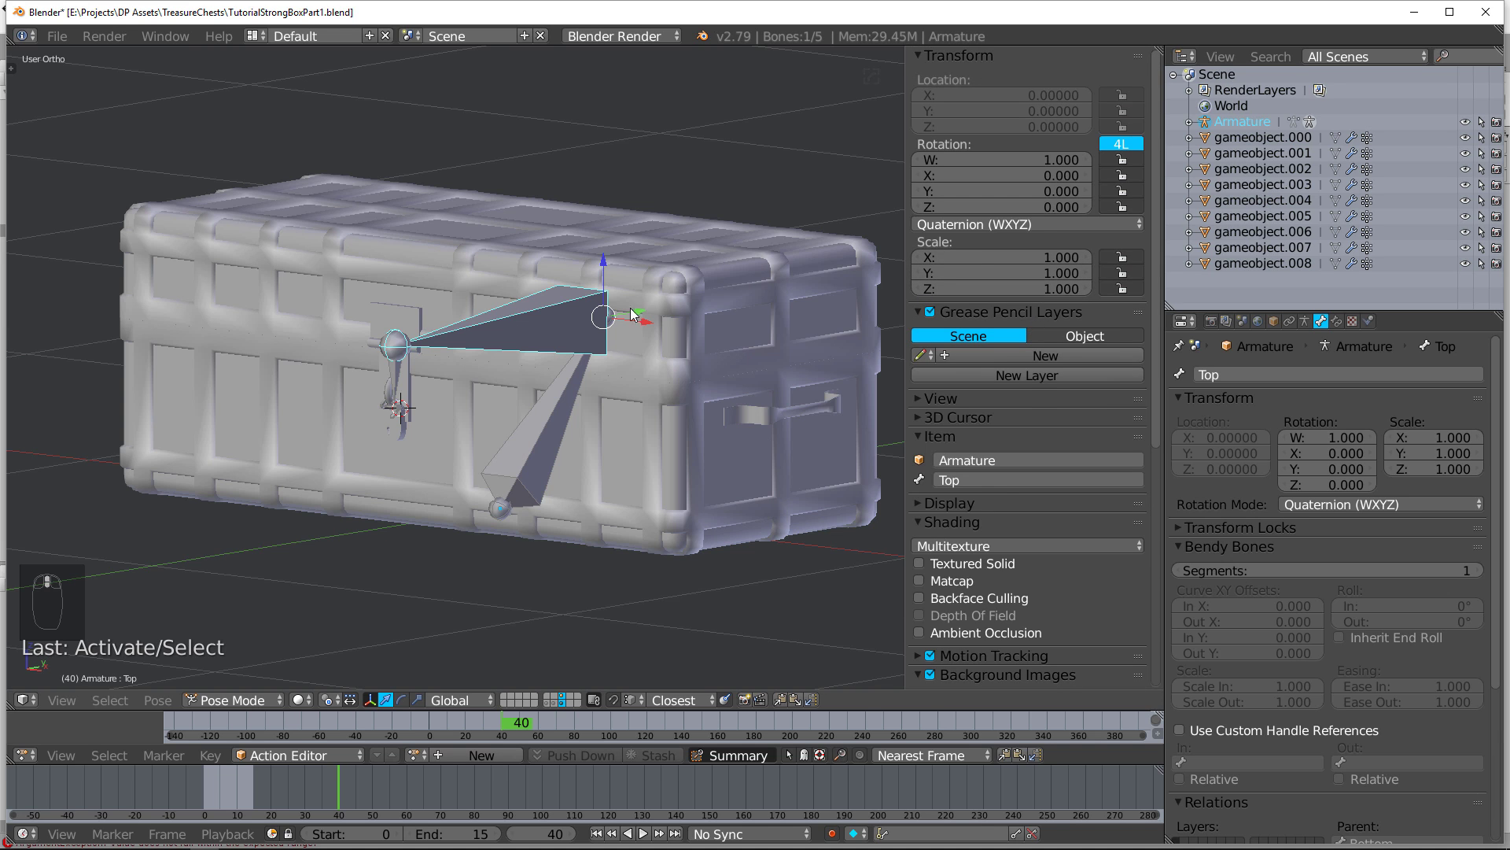
Step: Inspect the armature in Edit Mode and Pose Mode, select the Bottom bone, and return to Object Mode
key(Tab)
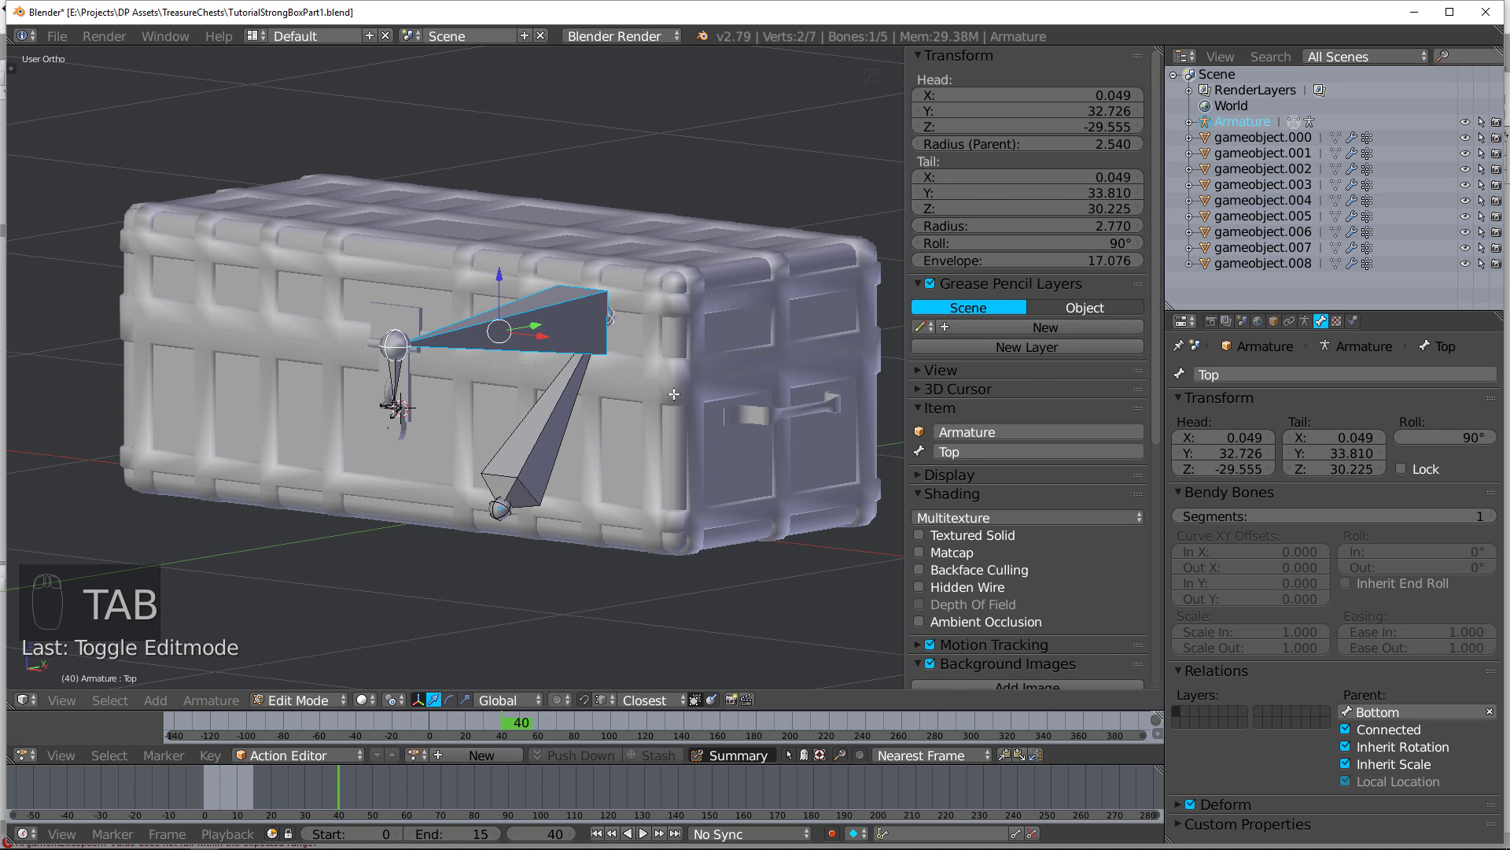
key(ctrl+Tab)
right_click(543, 423)
key(ctrl+Tab)
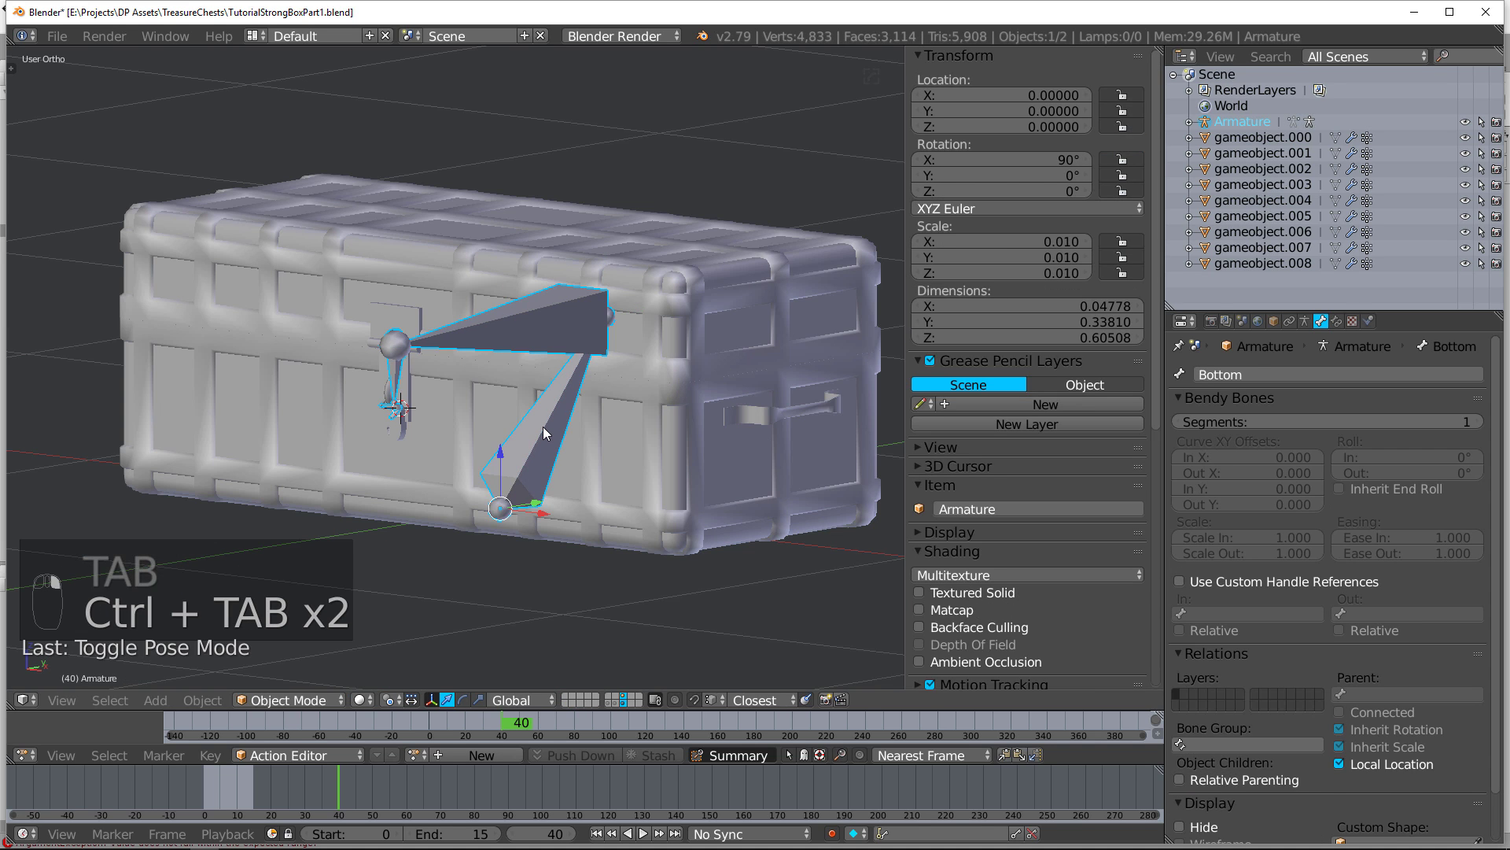
Step: Set the Armature object's X rotation to 90° and examine the rigged chest from several angles
click(1061, 159)
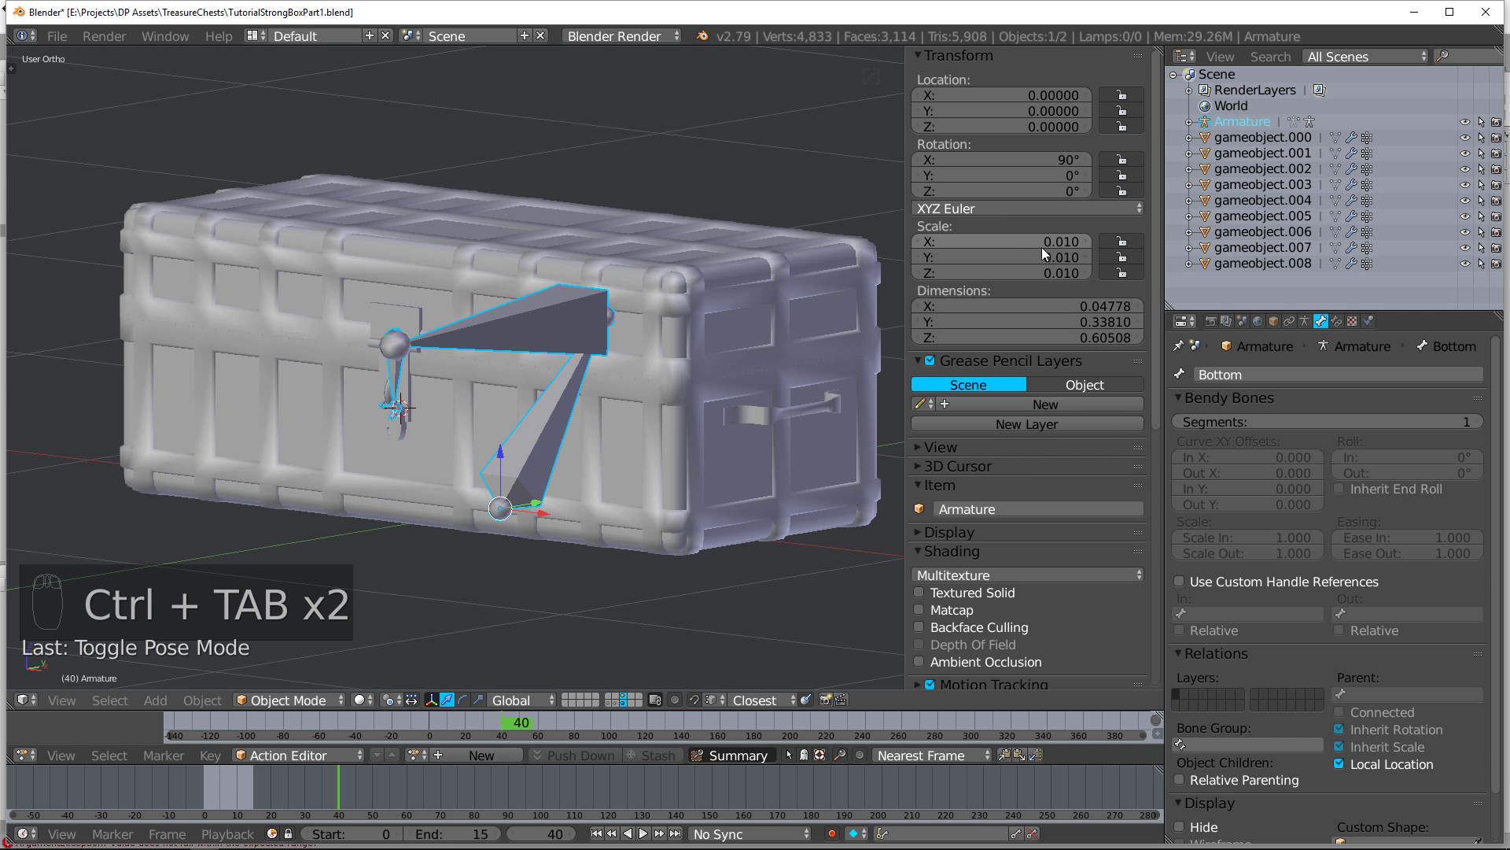
text(90)
key(Return)
middle_drag(670, 378, 563, 426)
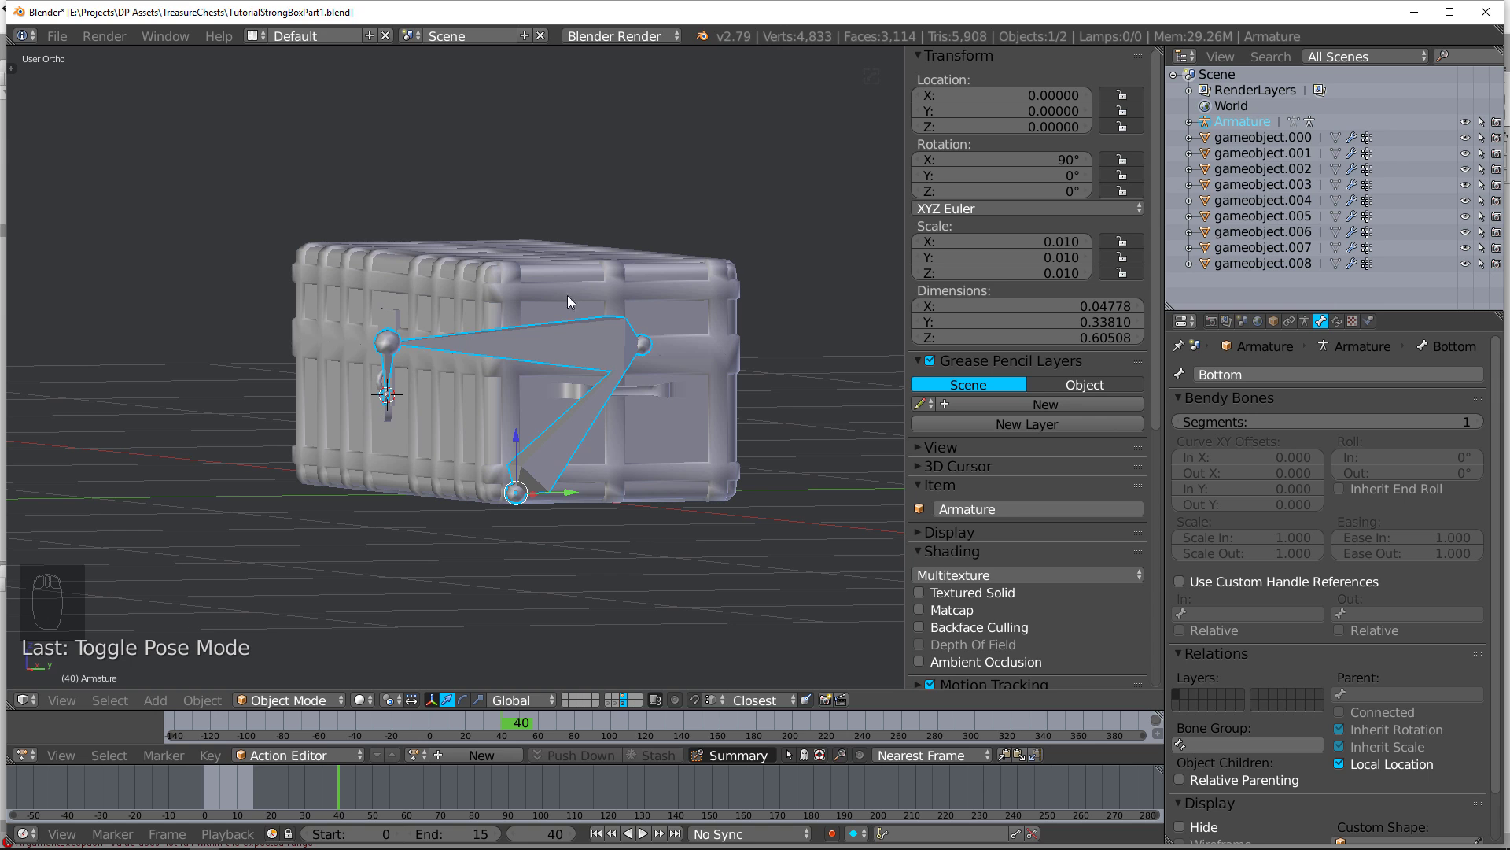
middle_drag(475, 366, 553, 405)
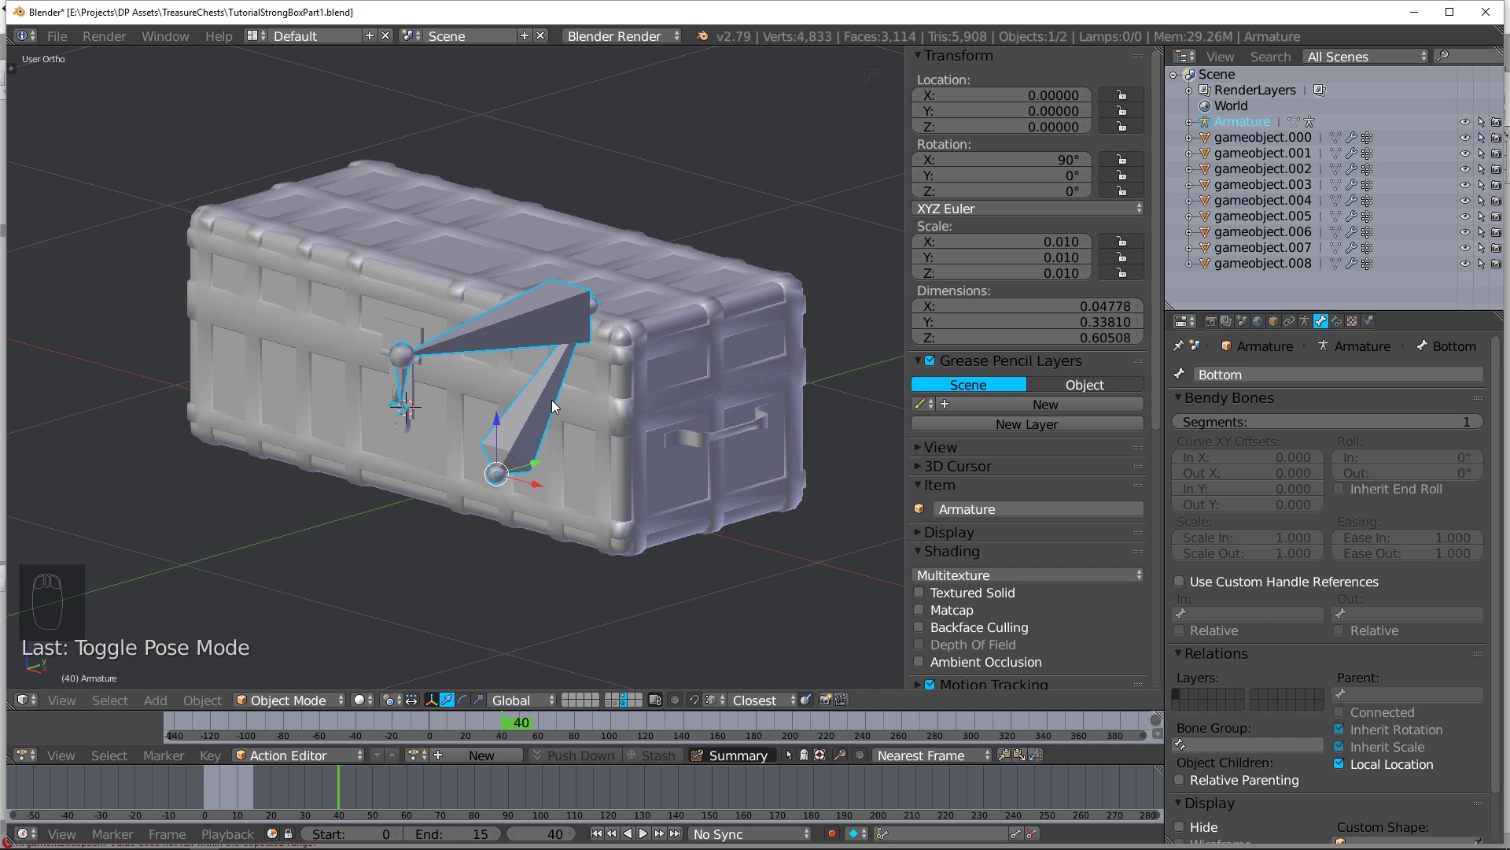
mouse_move(736, 422)
middle_down()
mouse_move(508, 412)
mouse_move(666, 389)
mouse_move(755, 414)
middle_up()
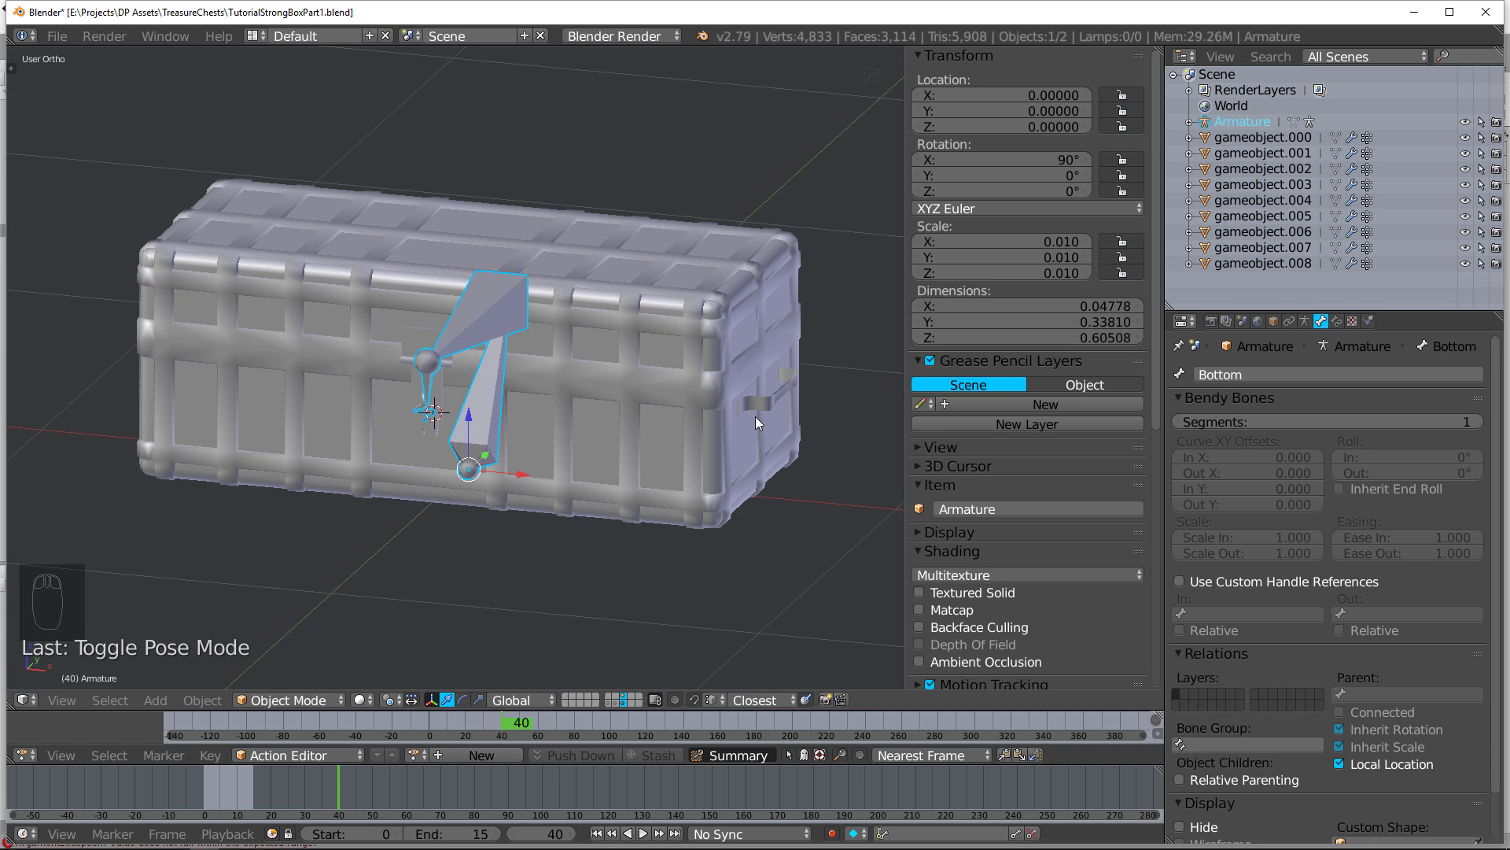